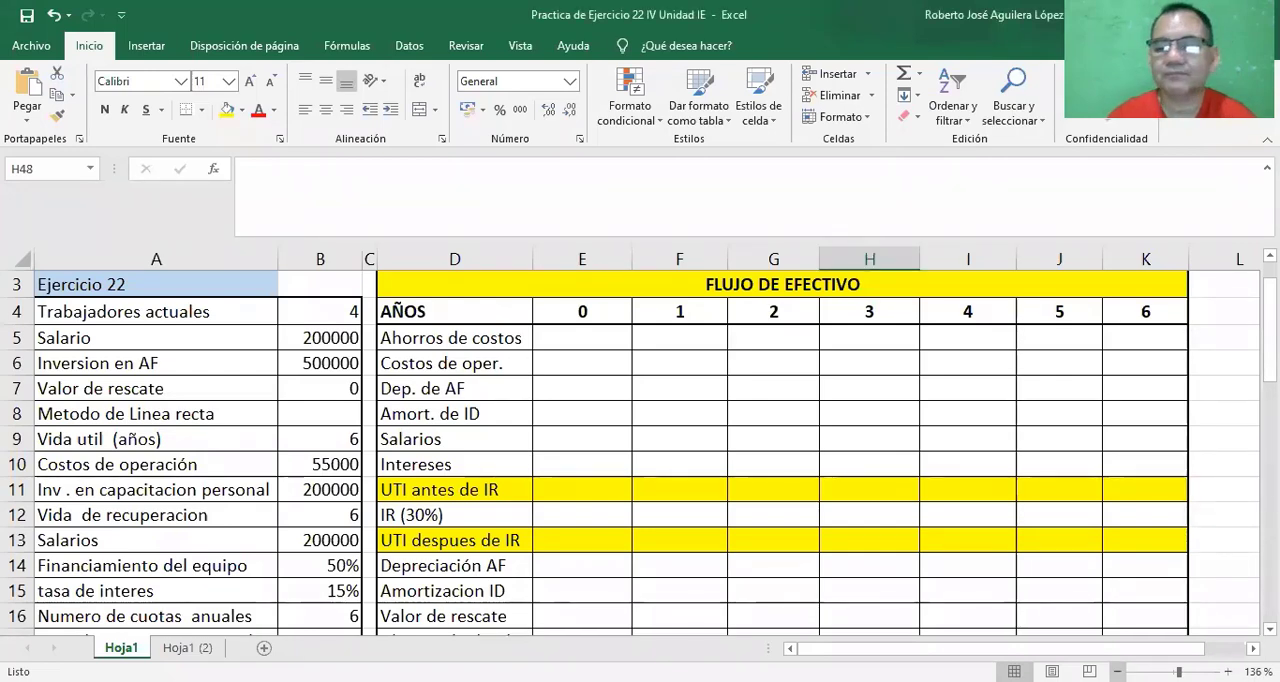
Reduce the sheet zoom to 130% and collapse the formula bar to a single line.
left_click(1117, 672)
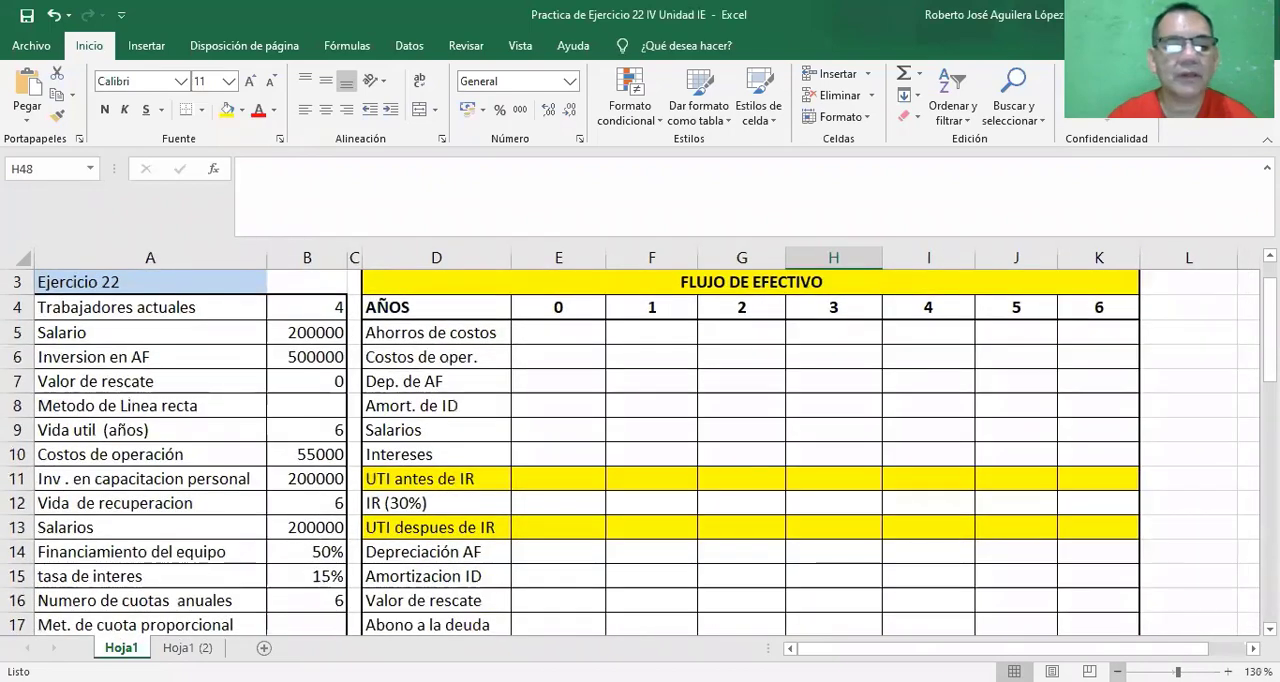
left_click(115, 291)
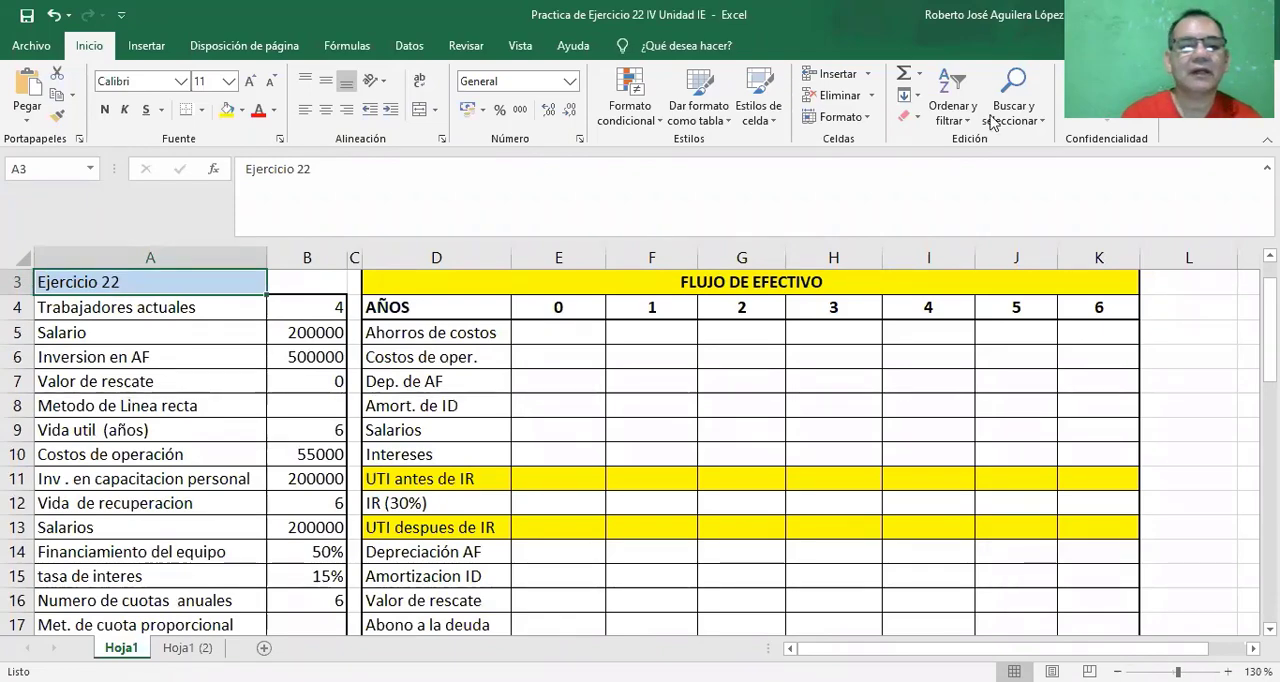
left_click(1267, 168)
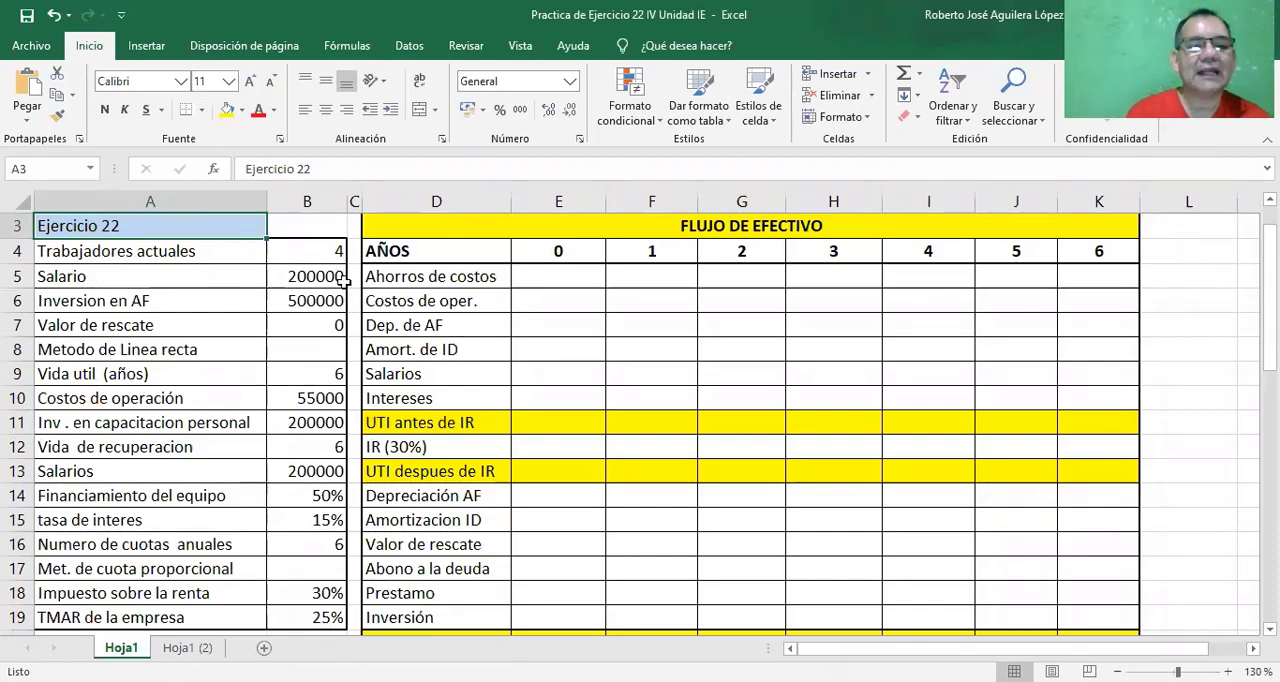
left_click(497, 188)
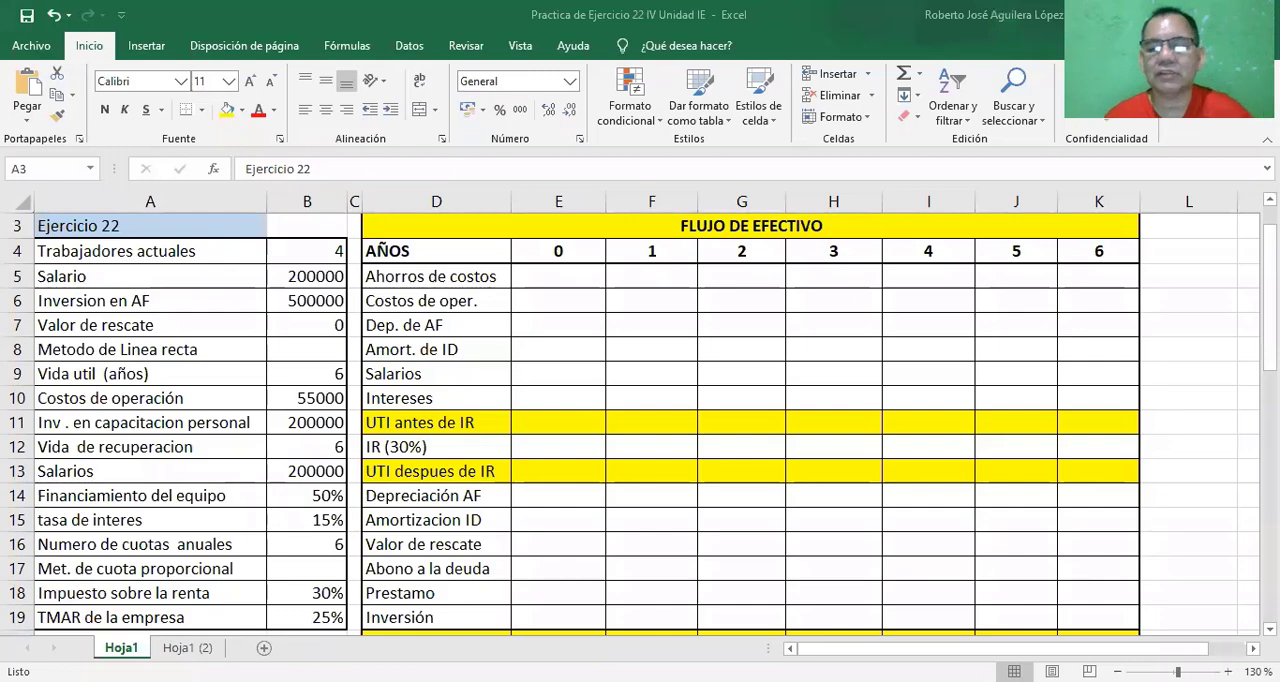
Label the first blank row of the METODO DE LINEA RECTA table, cell D30, as "Depreciación".
scroll(640, 424, "down", 2)
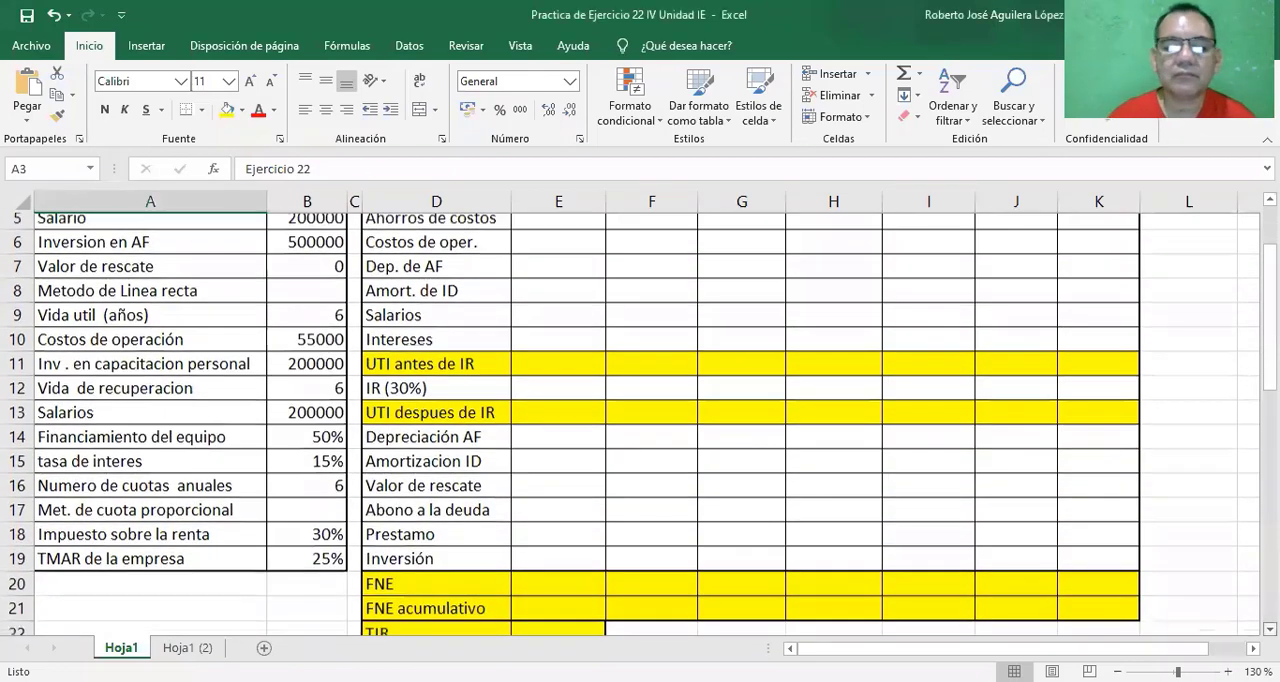
scroll(640, 424, "down", 3)
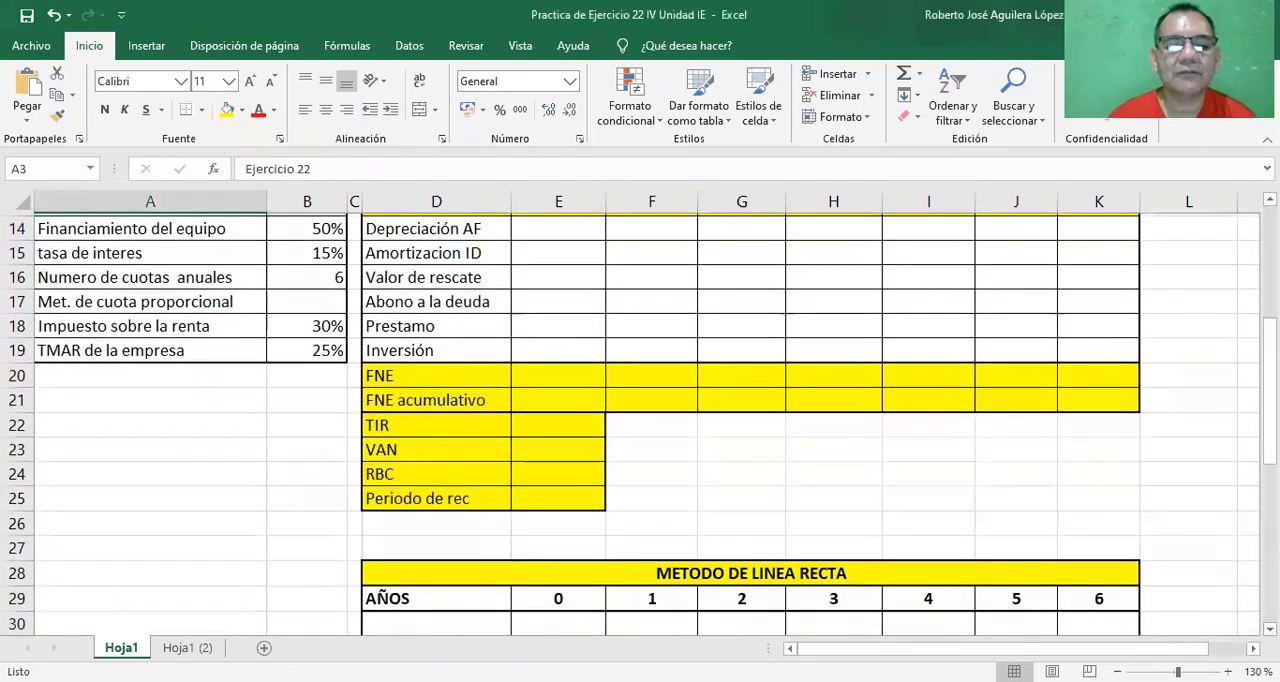
scroll(640, 424, "down", 3)
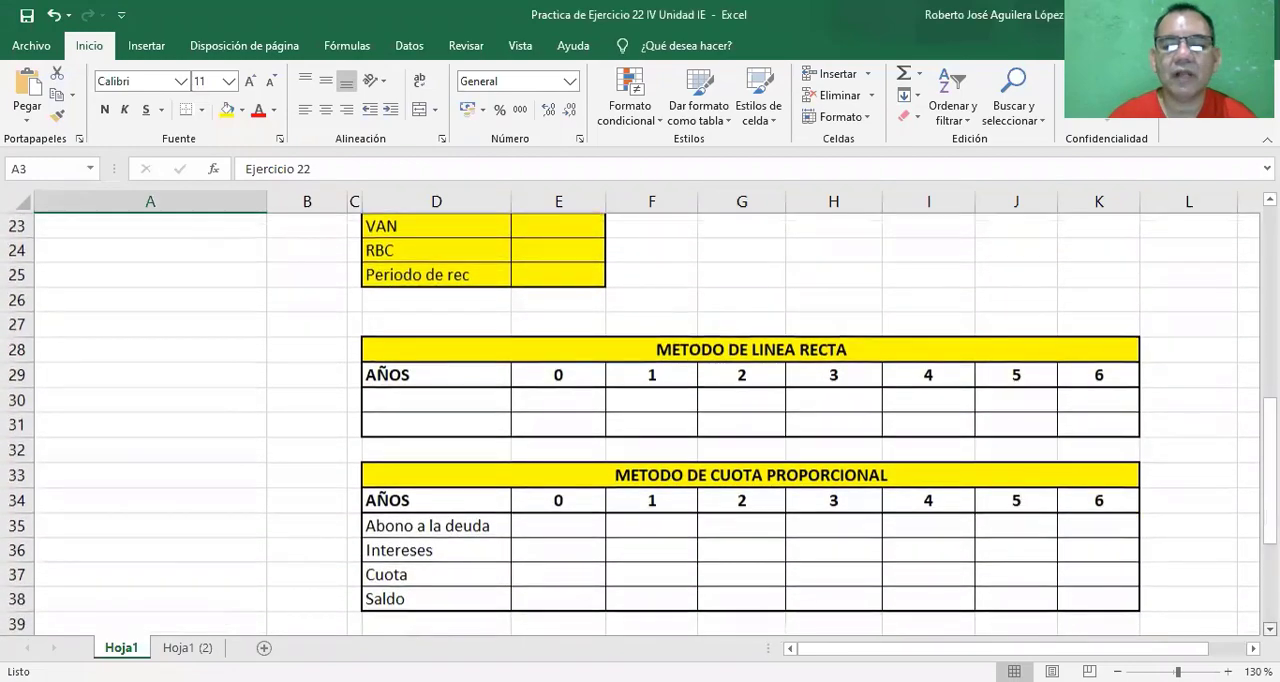
scroll(762, 496, "down", 1)
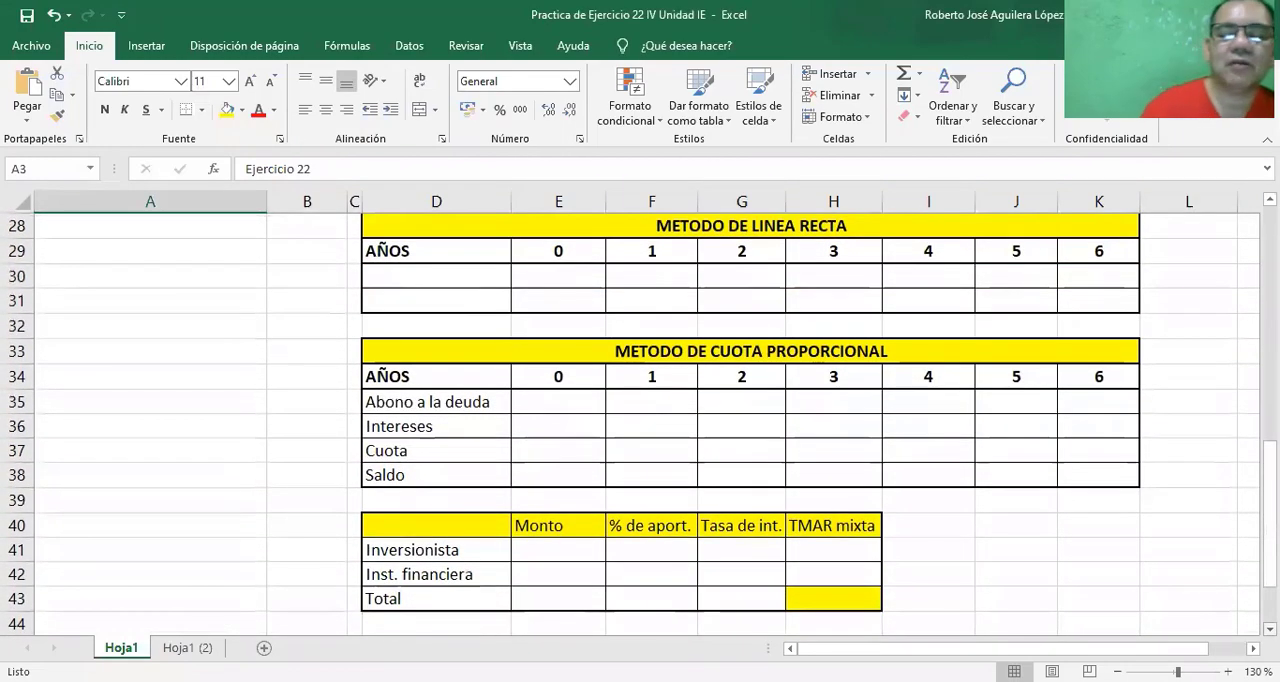
left_click(437, 273)
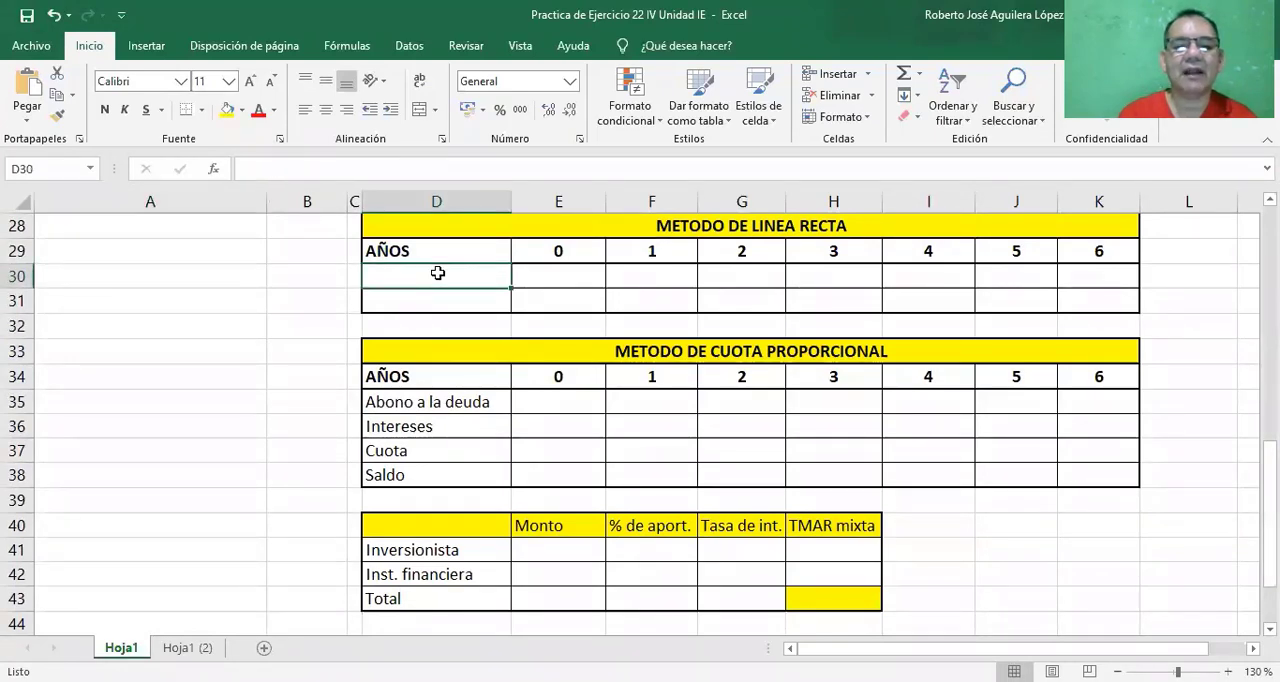
type("Dep")
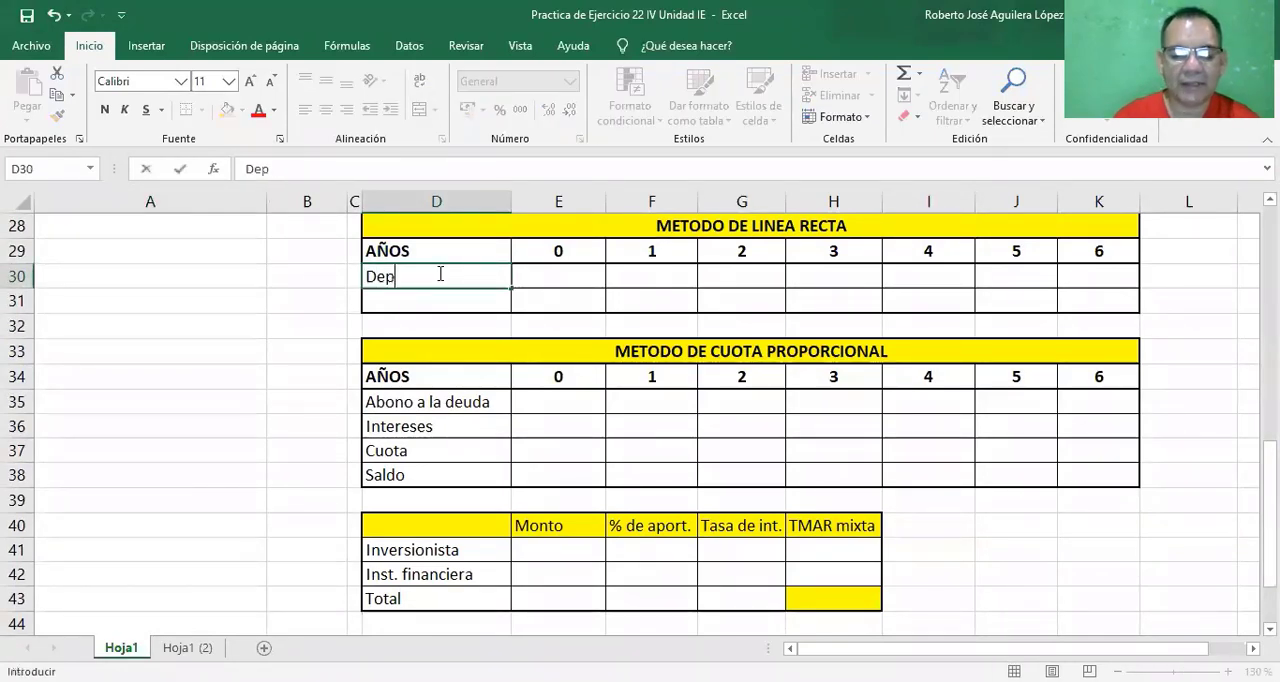
type("reciacio")
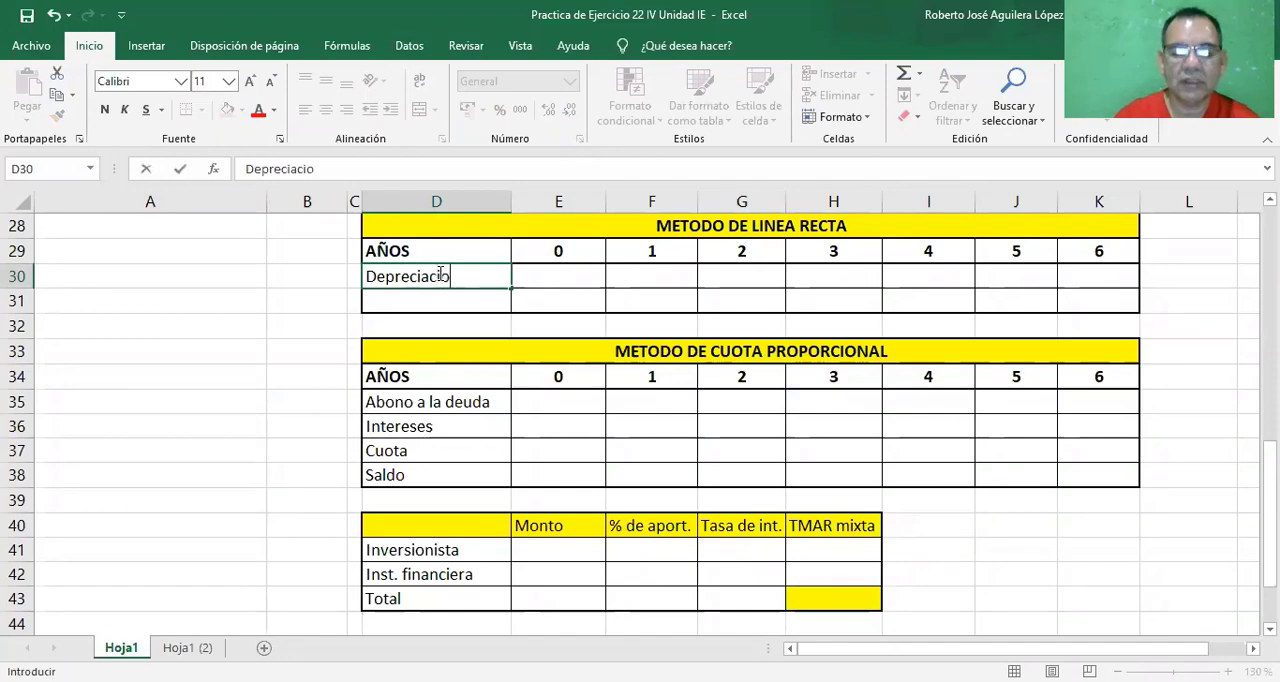
type("n")
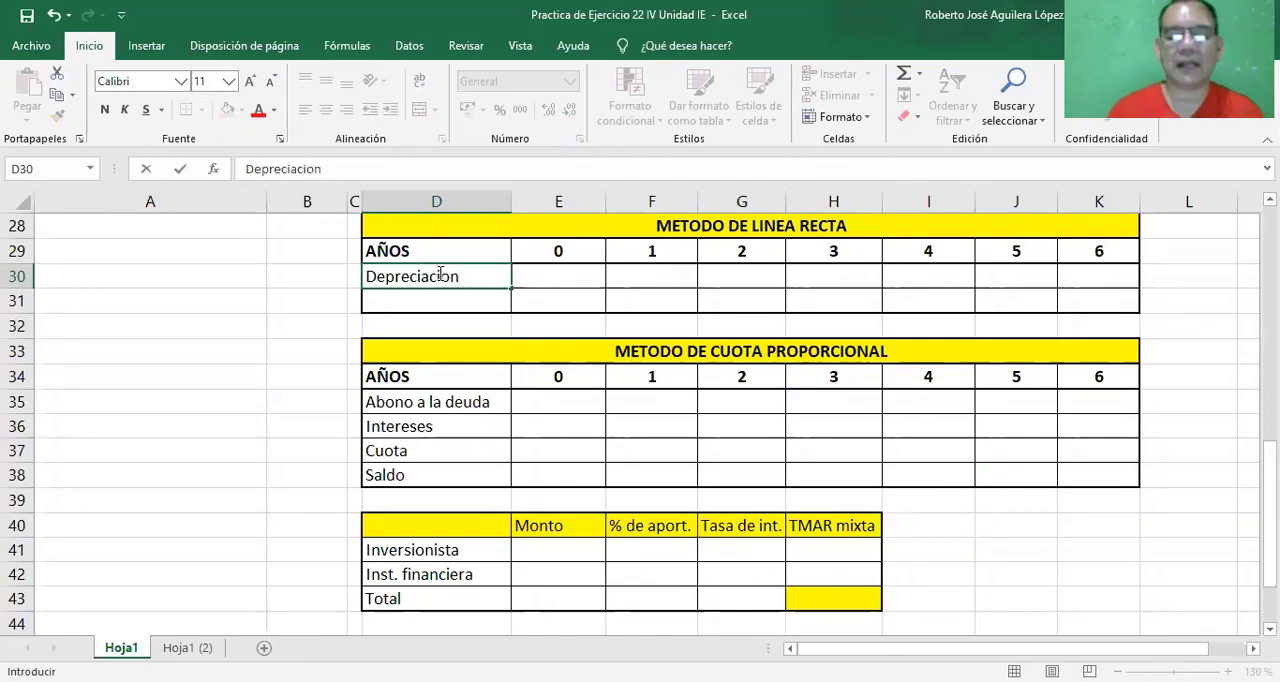
key("BackSpace")
key("BackSpace")
type("ó")
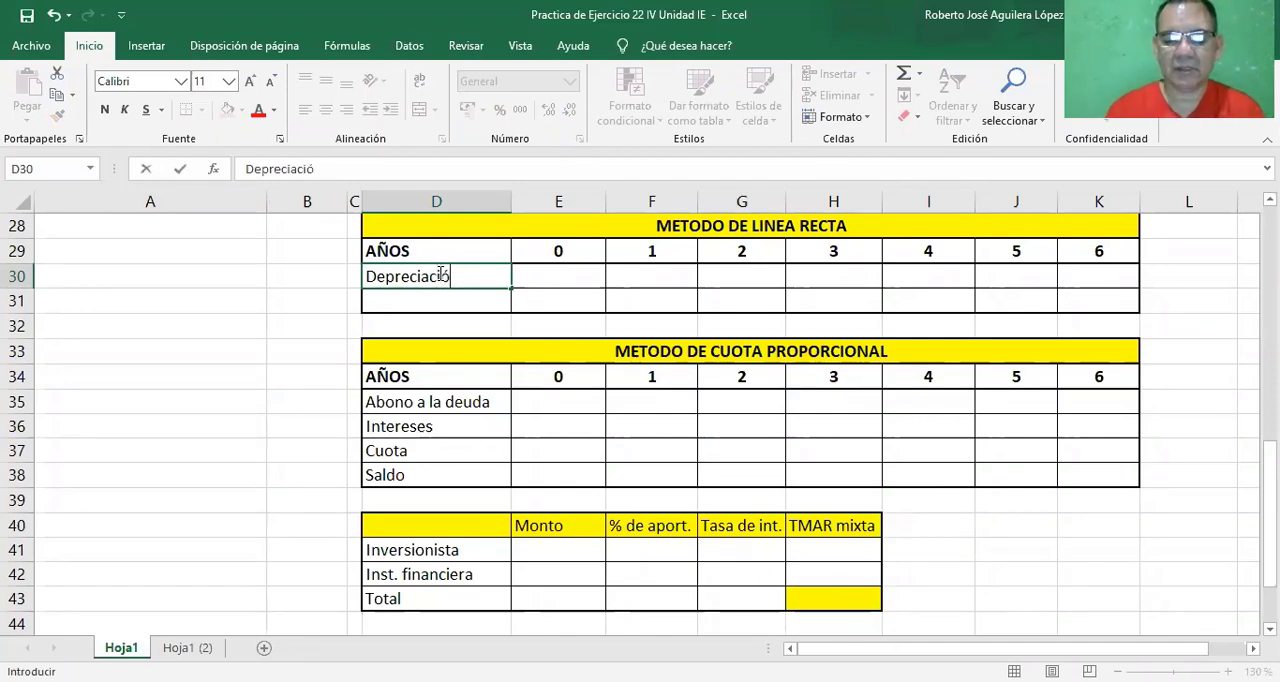
type("n")
Label the second blank row of the METODO DE LINEA RECTA table, cell D31, as "Valor en libros".
left_click(428, 297)
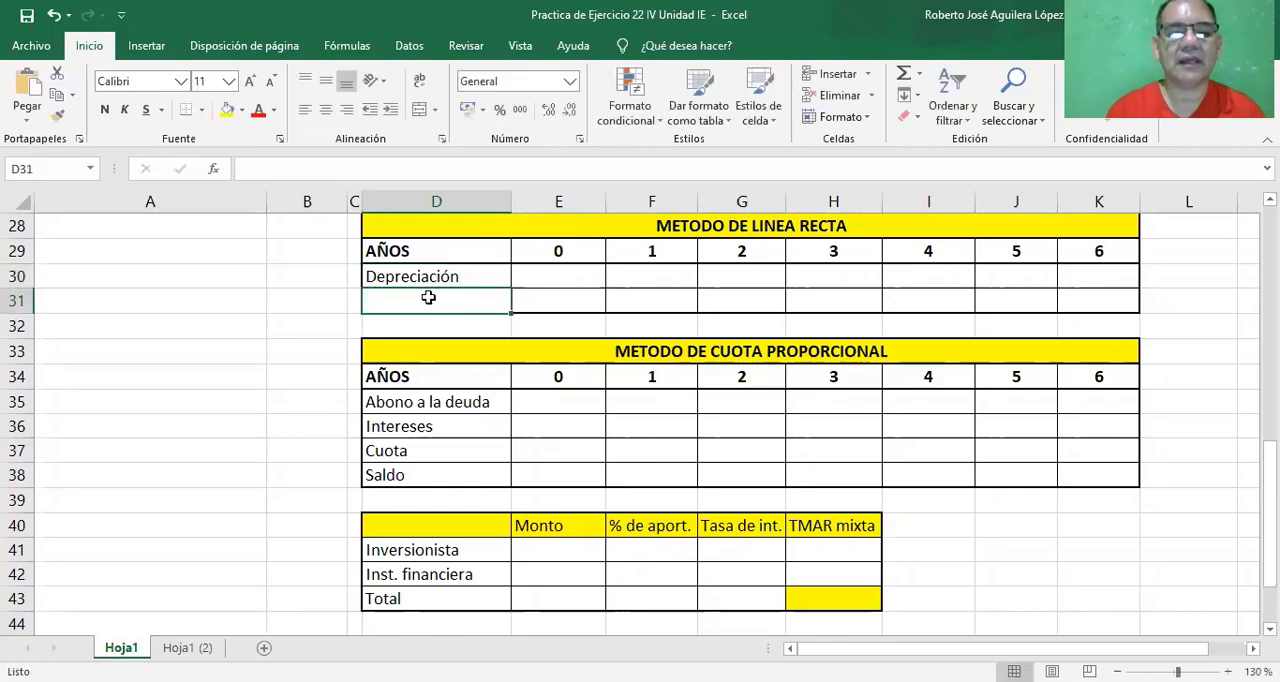
type("Valor")
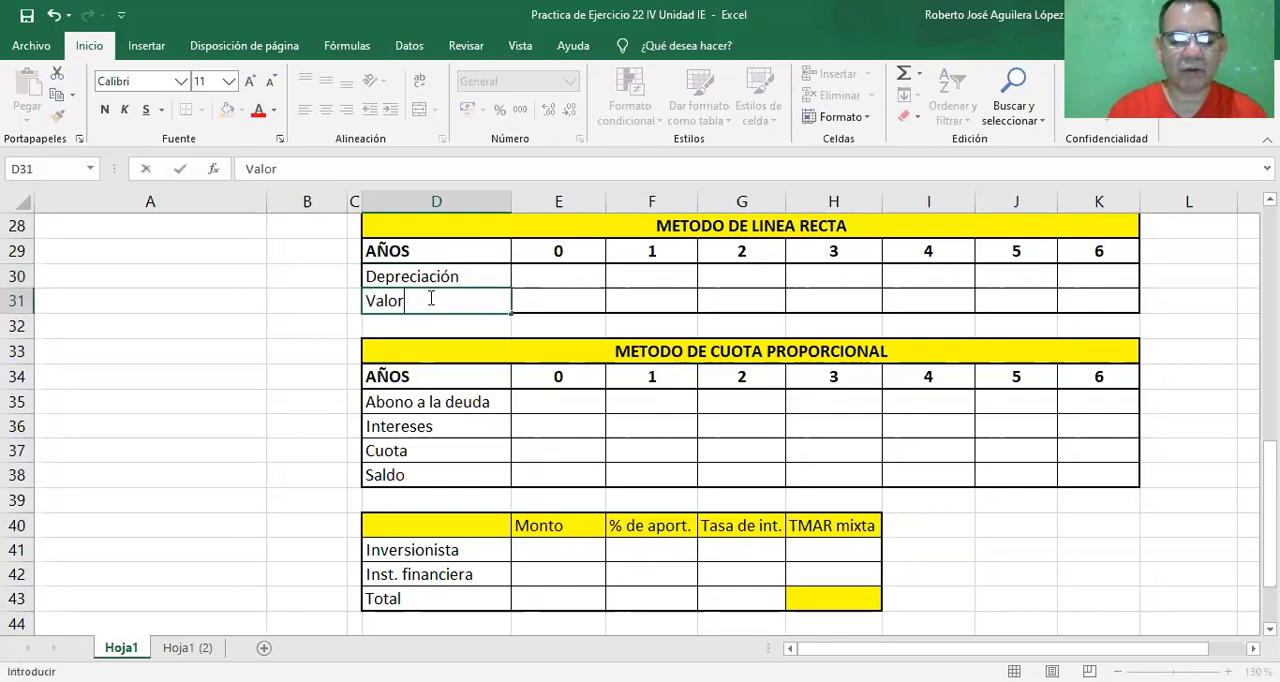
type(" en libros")
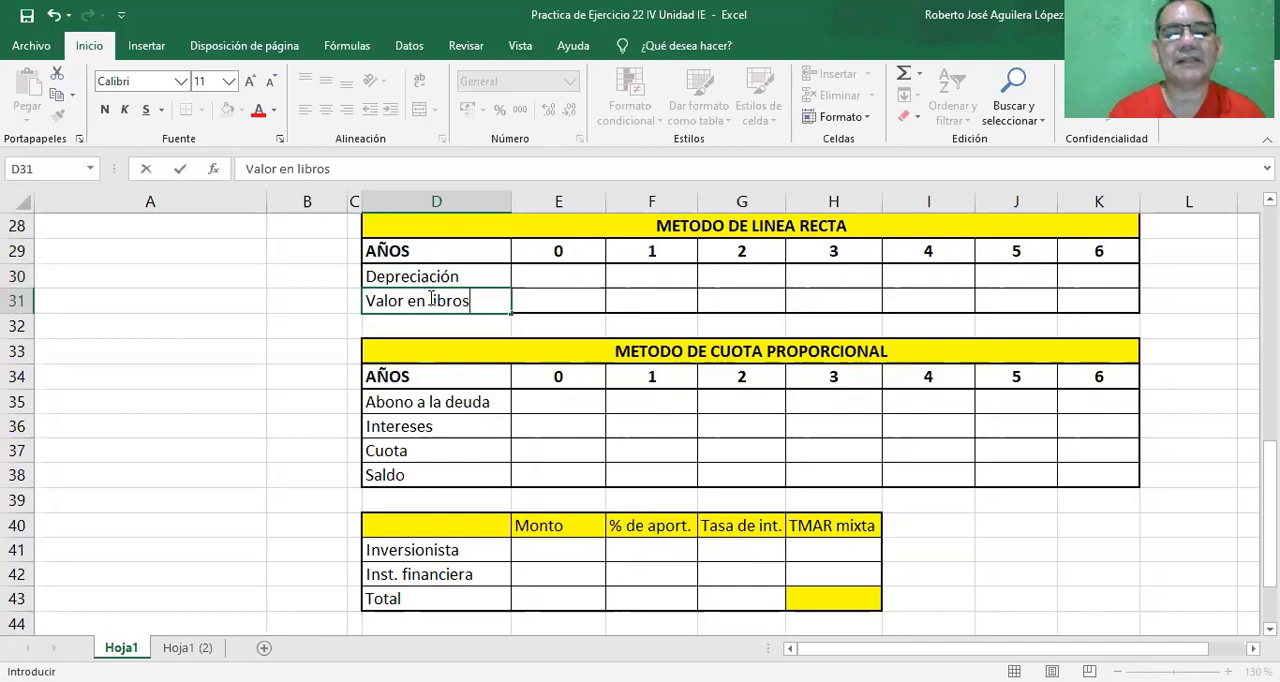
left_click(542, 325)
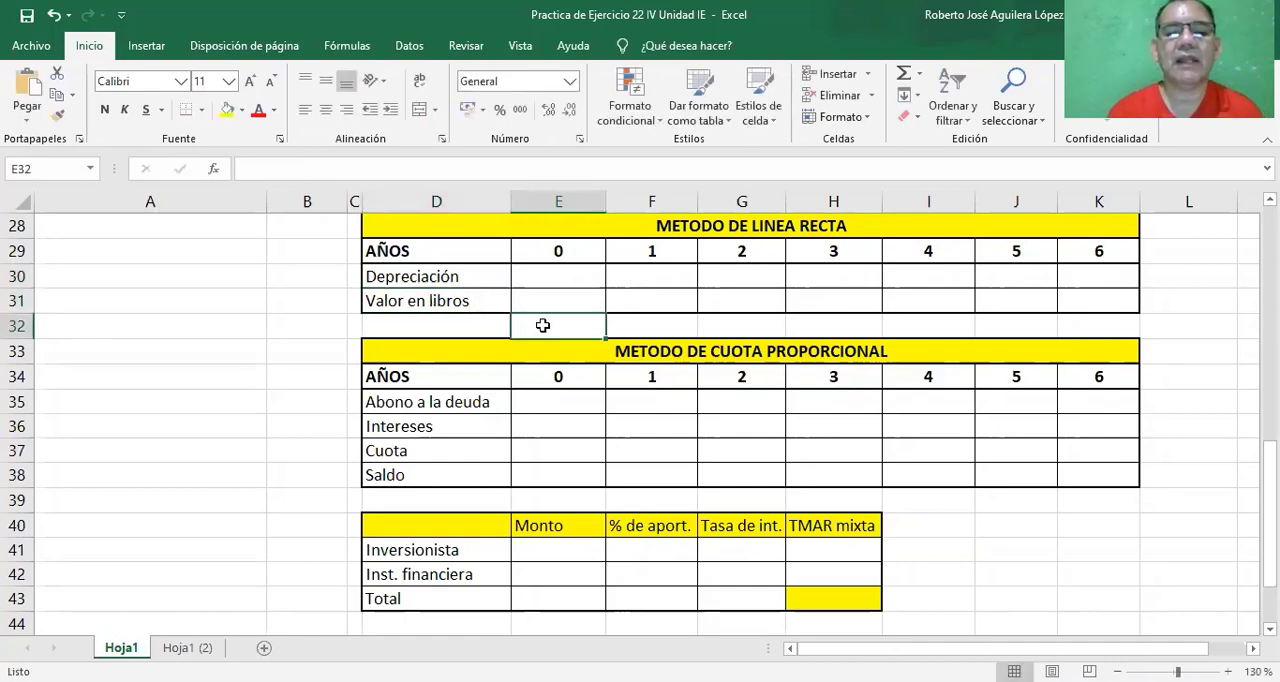
Link the year 0 Valor en libros cell E31 to the Inversion en AF amount with the formula =B6.
left_click(556, 302)
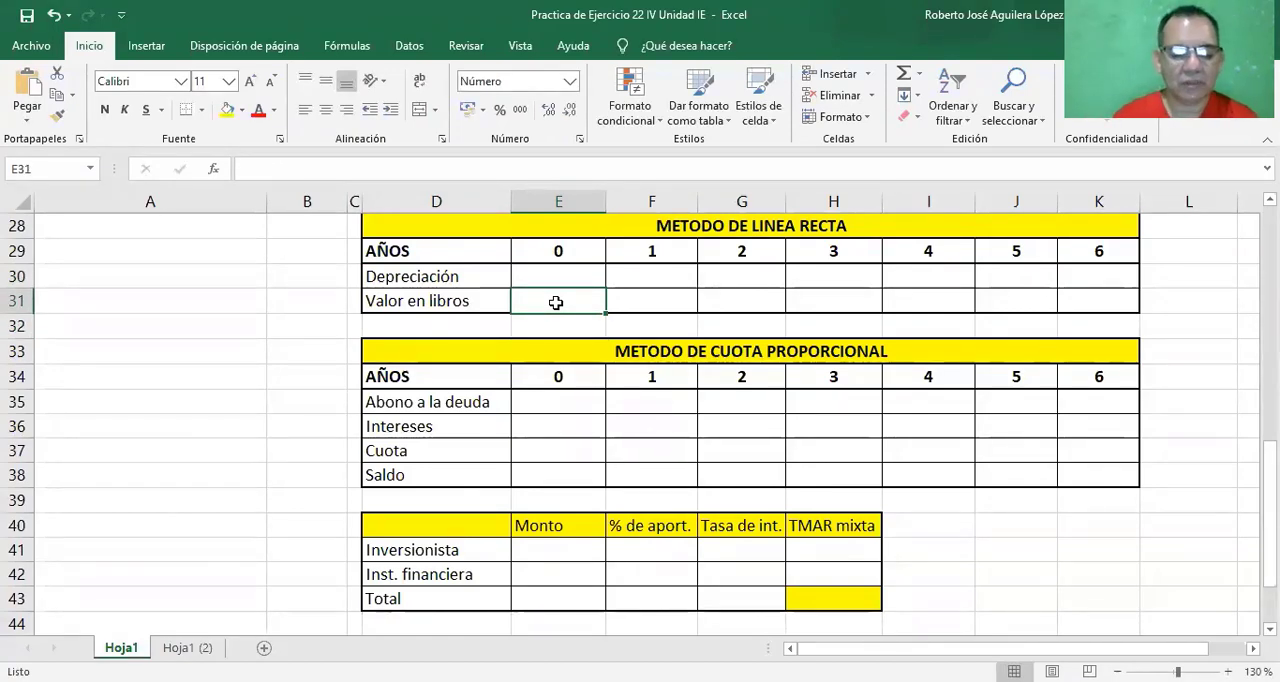
type("=")
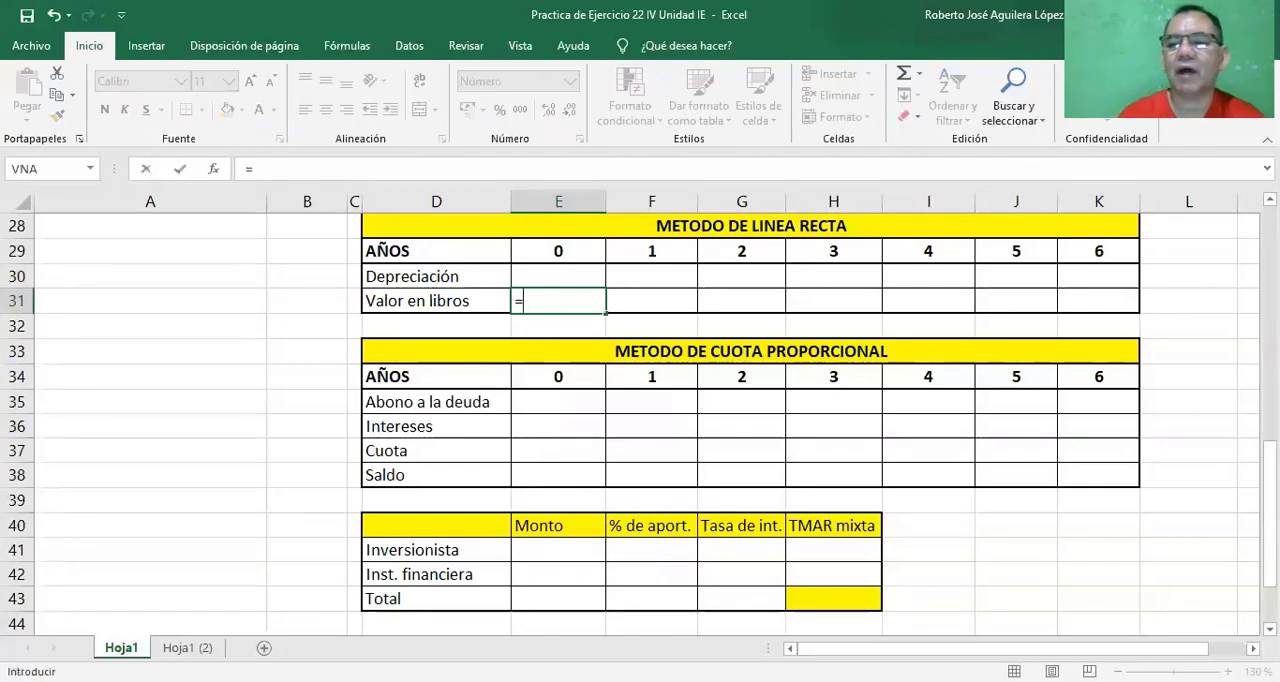
scroll(640, 414, "up", 2)
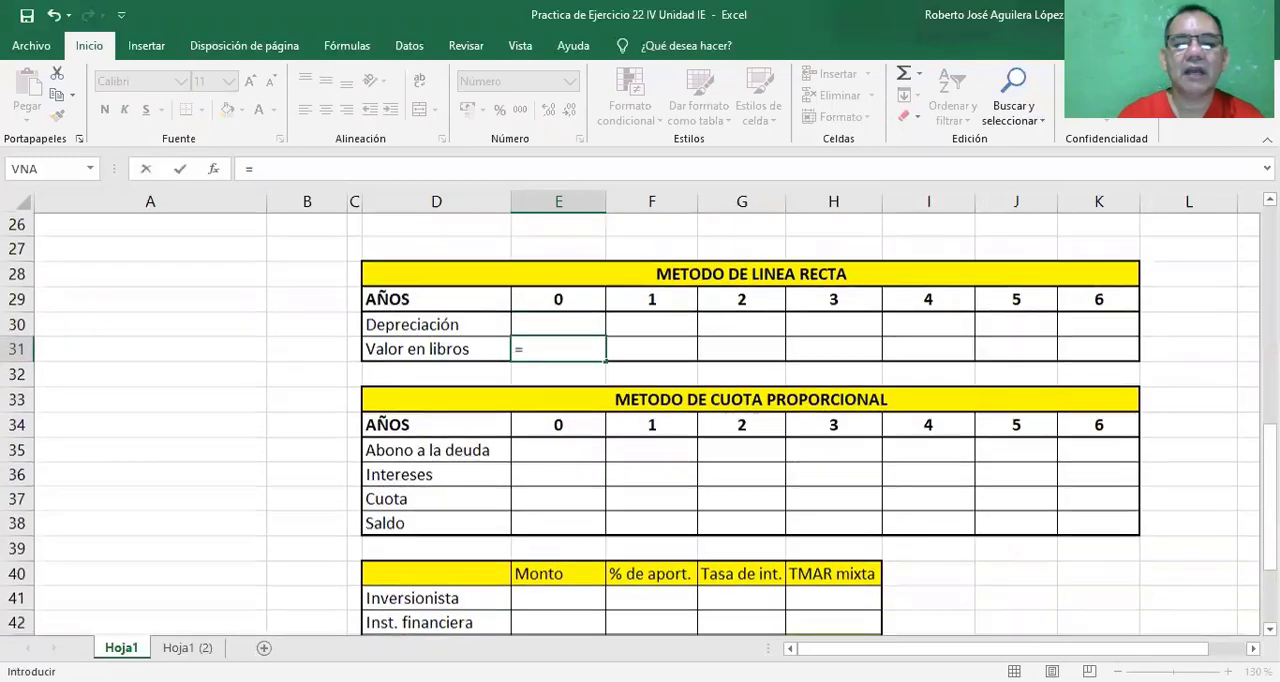
scroll(640, 414, "up", 3)
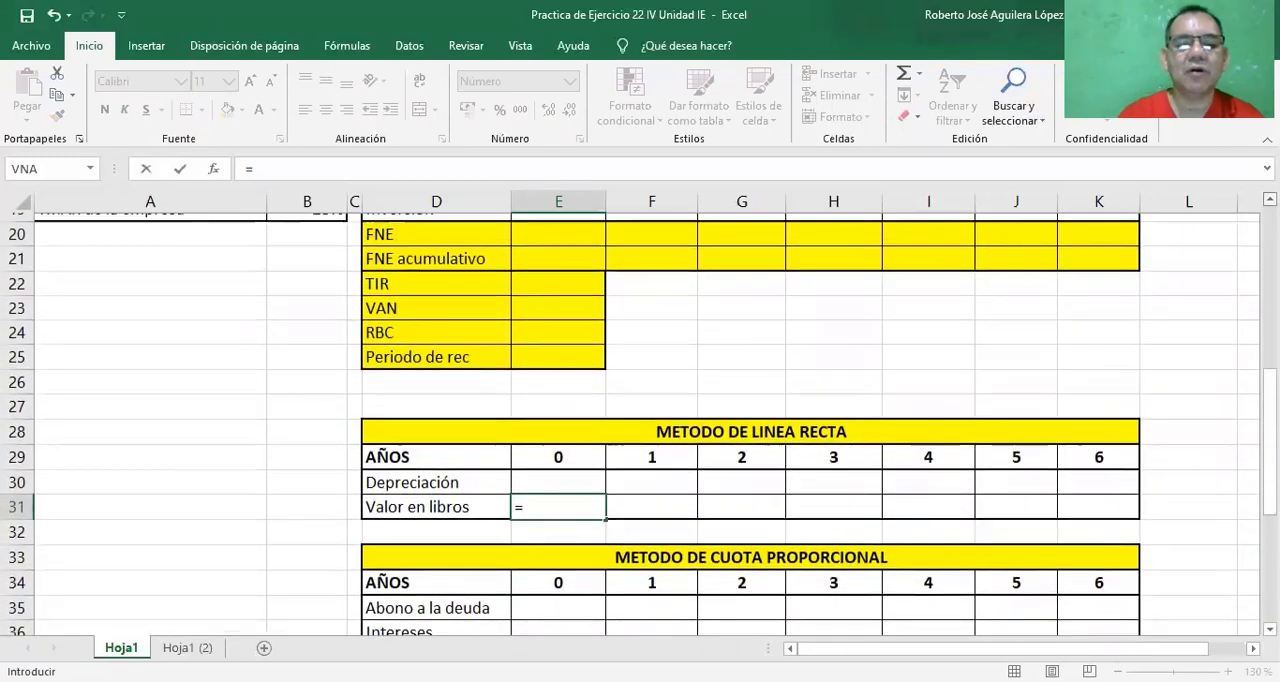
scroll(644, 296, "up", 1)
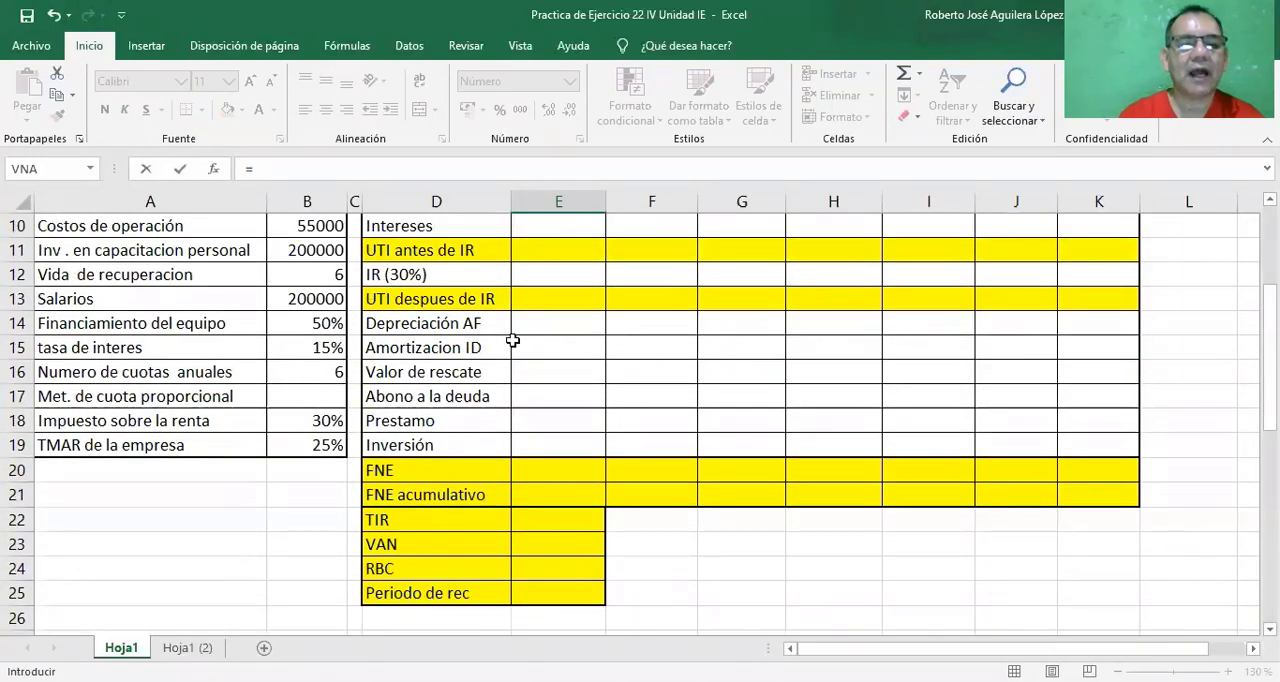
scroll(640, 420, "up", 2)
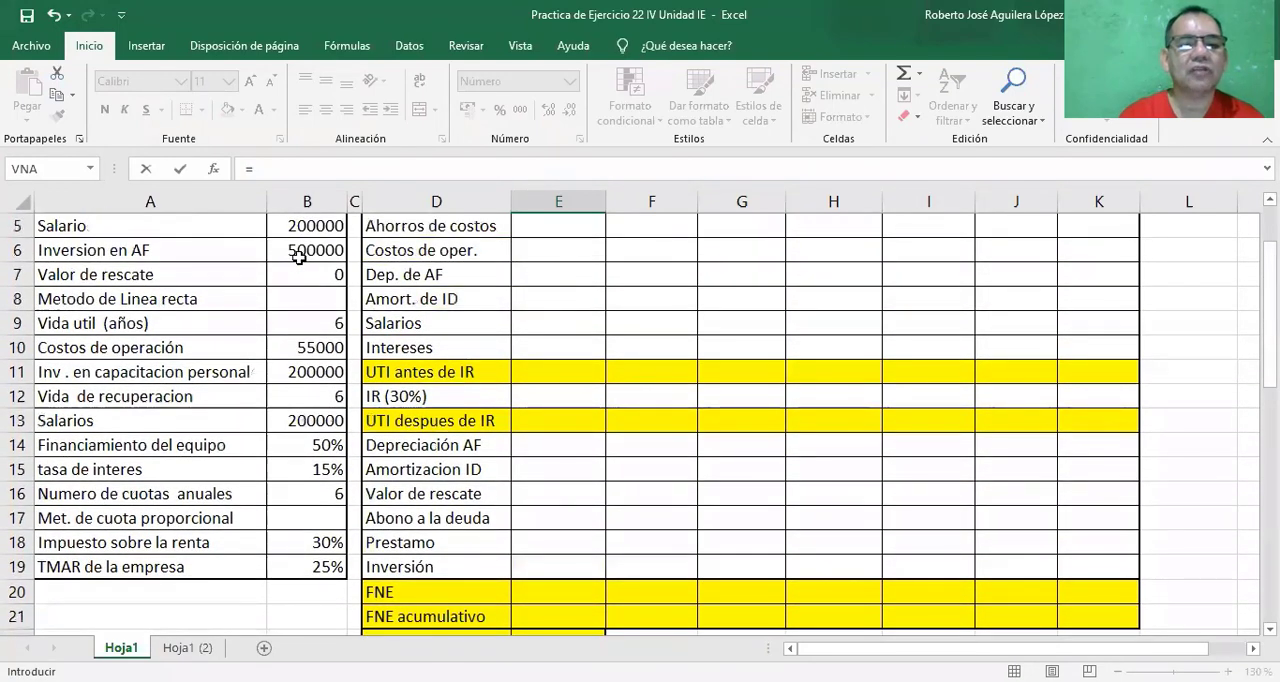
left_click(300, 256)
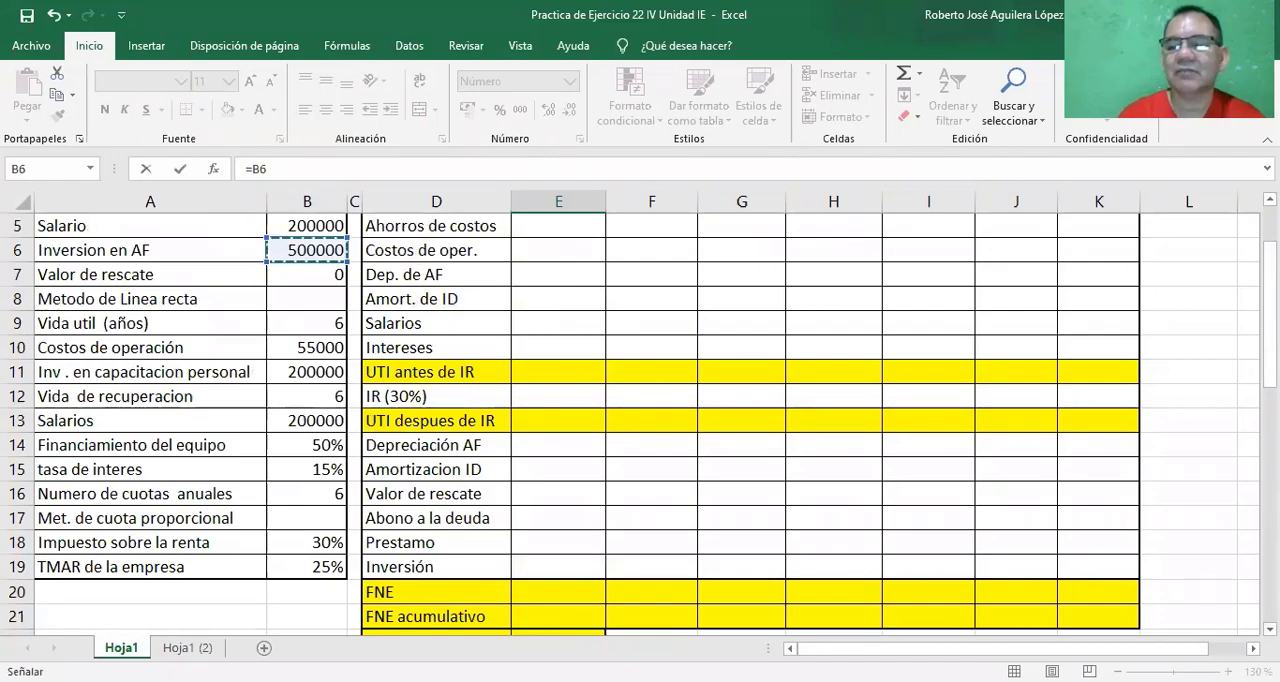
scroll(640, 424, "down", 2)
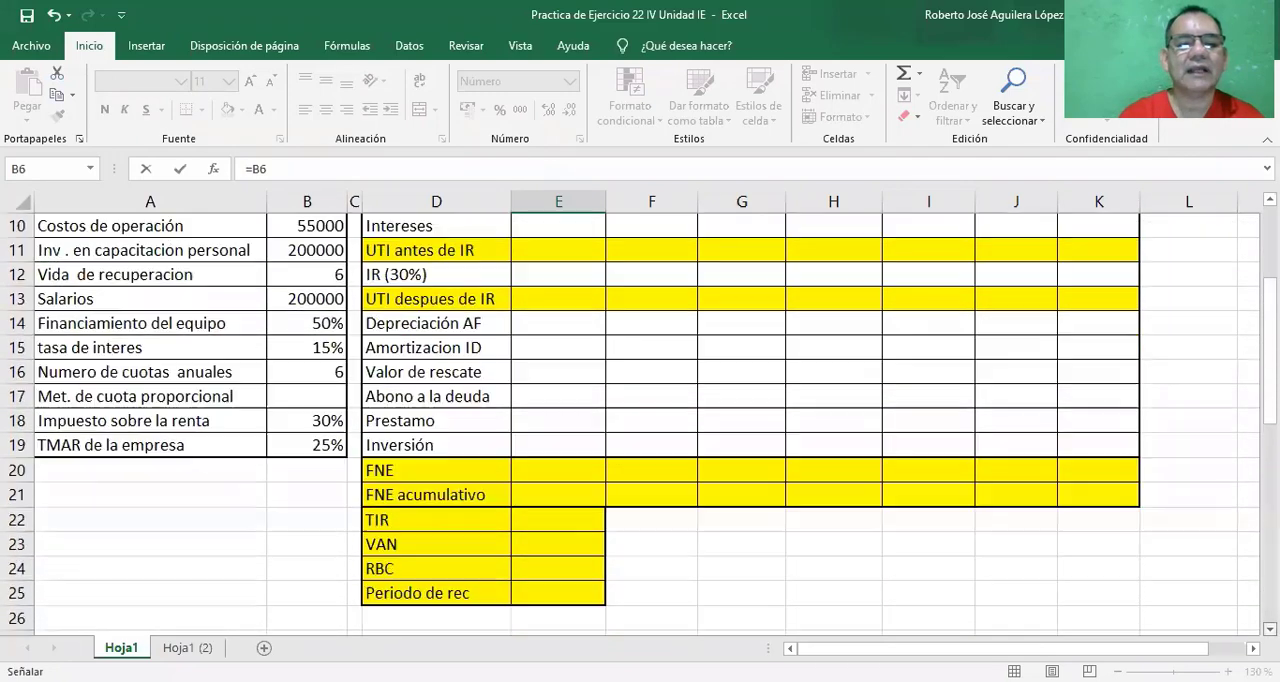
scroll(585, 365, "down", 6)
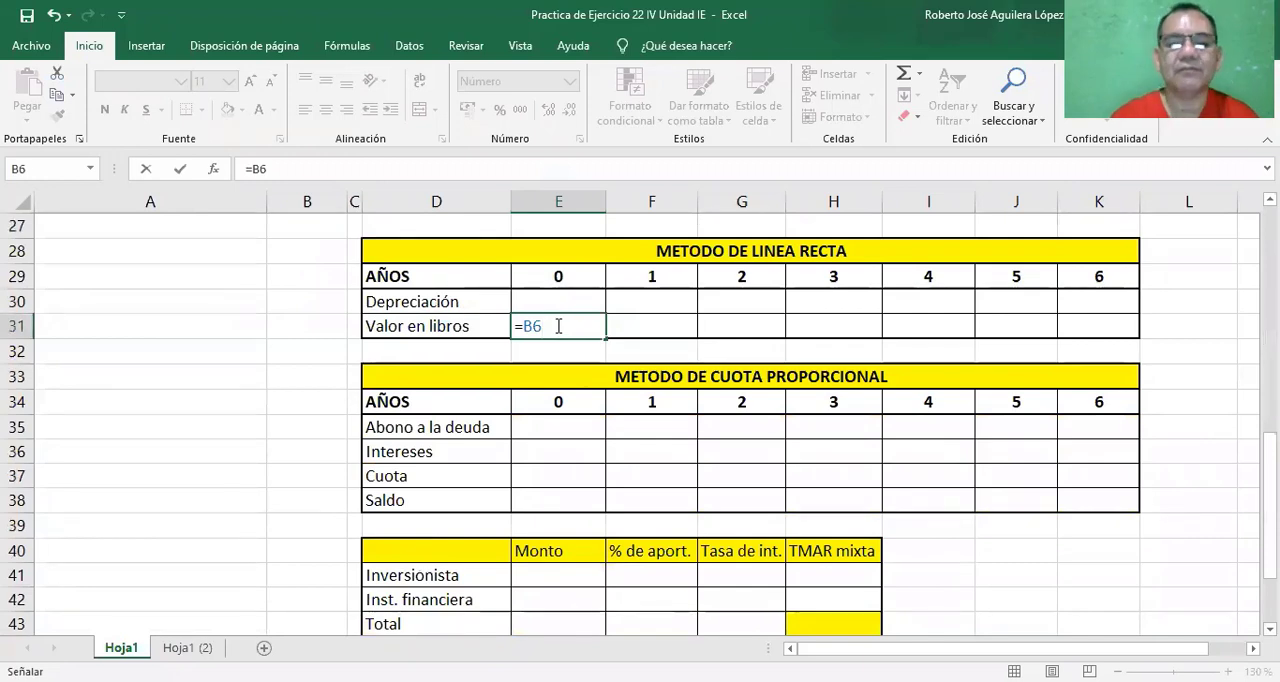
key("Return")
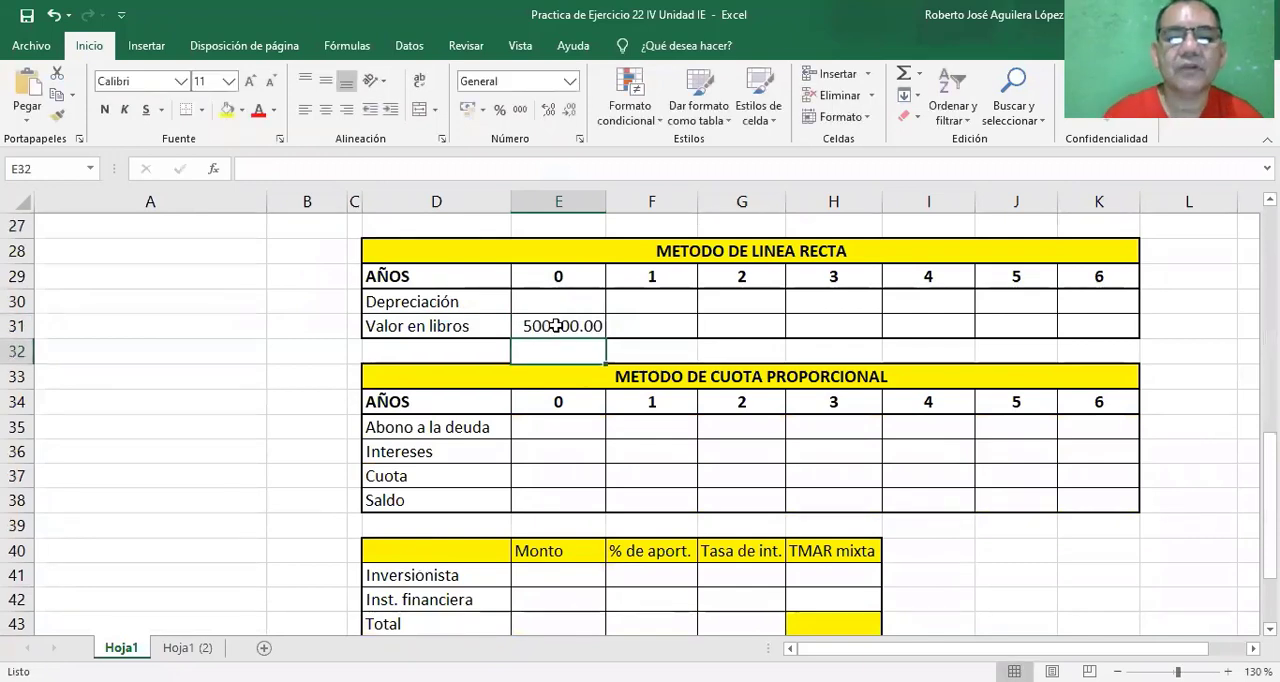
left_click(636, 304)
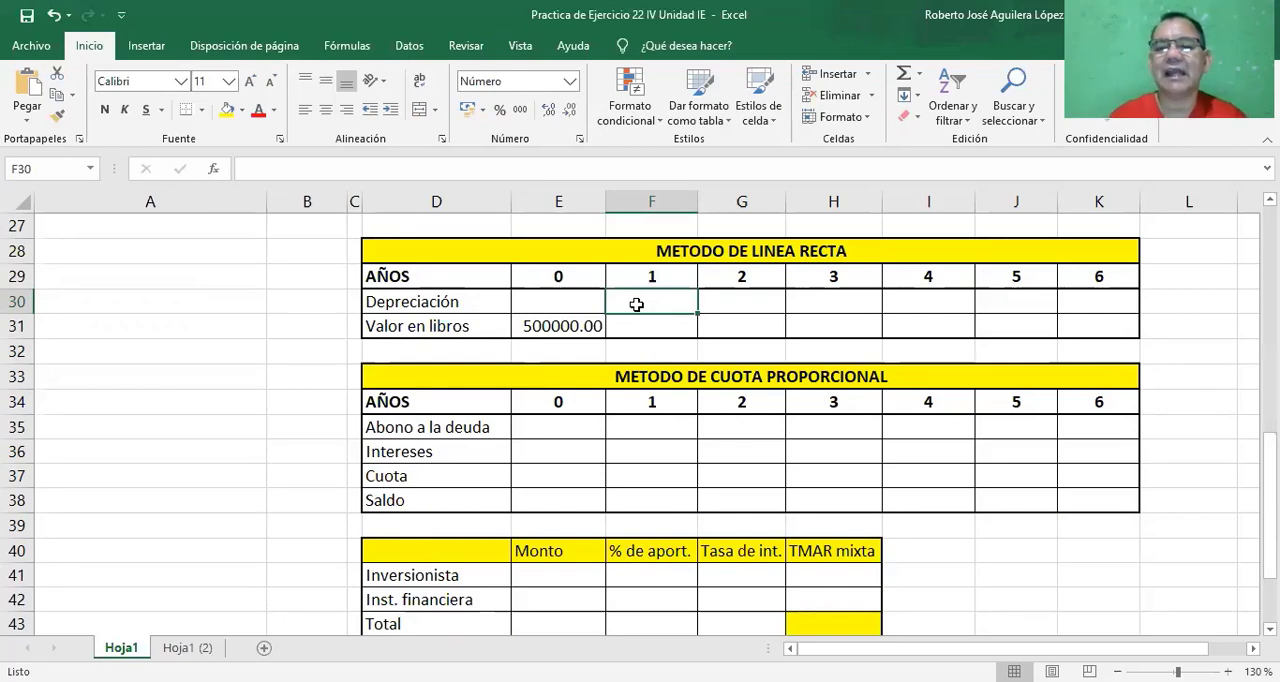
left_click(335, 202)
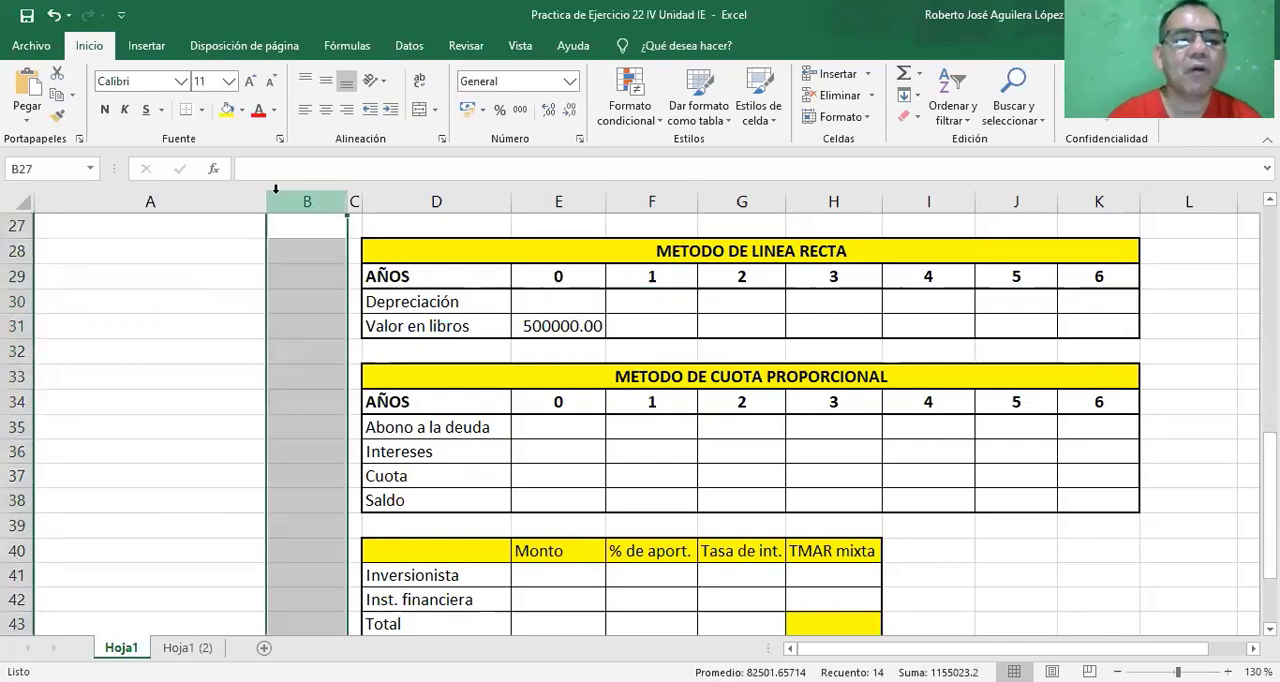
left_click(214, 169)
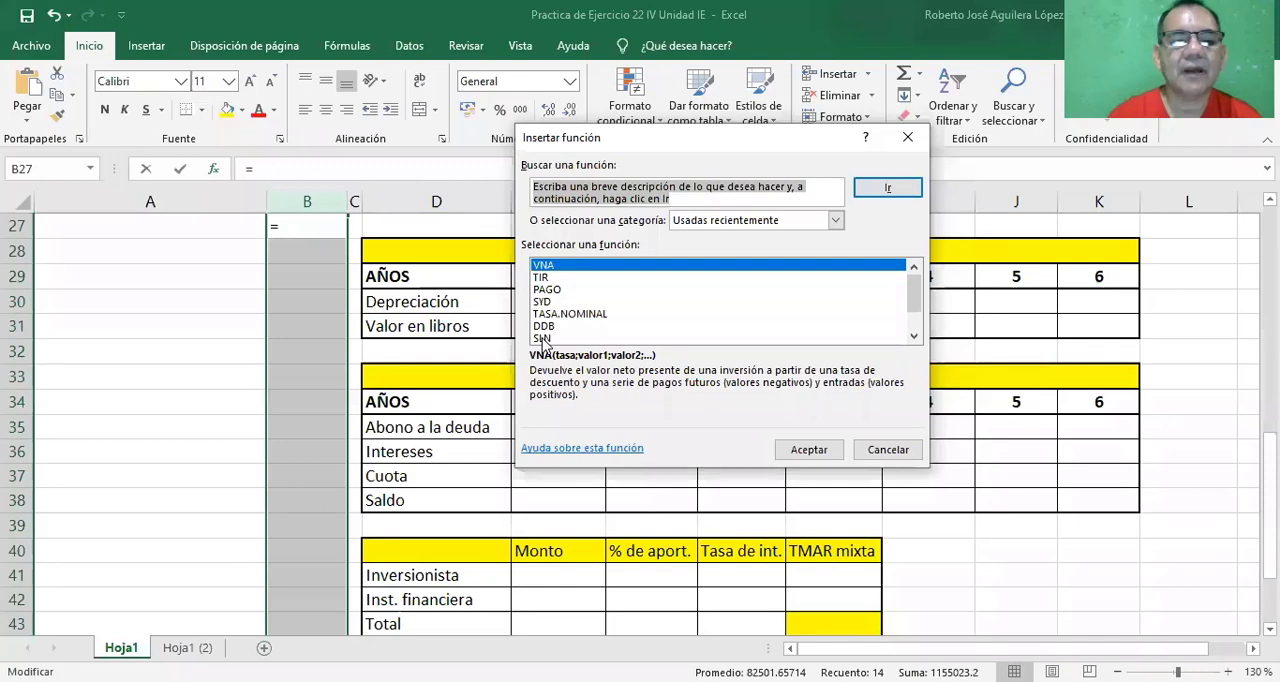
key("Escape")
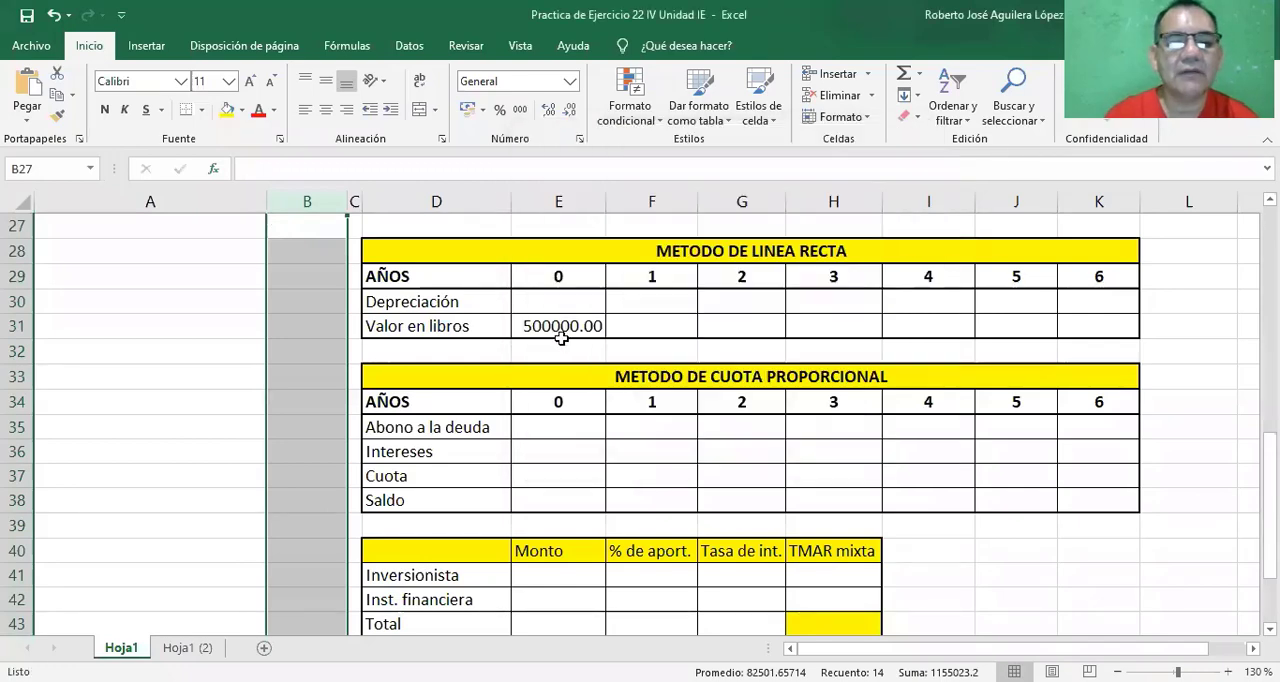
Insert the SLN function in the year 1 Depreciación cell F30 of the METODO DE LINEA RECTA table.
left_click(644, 300)
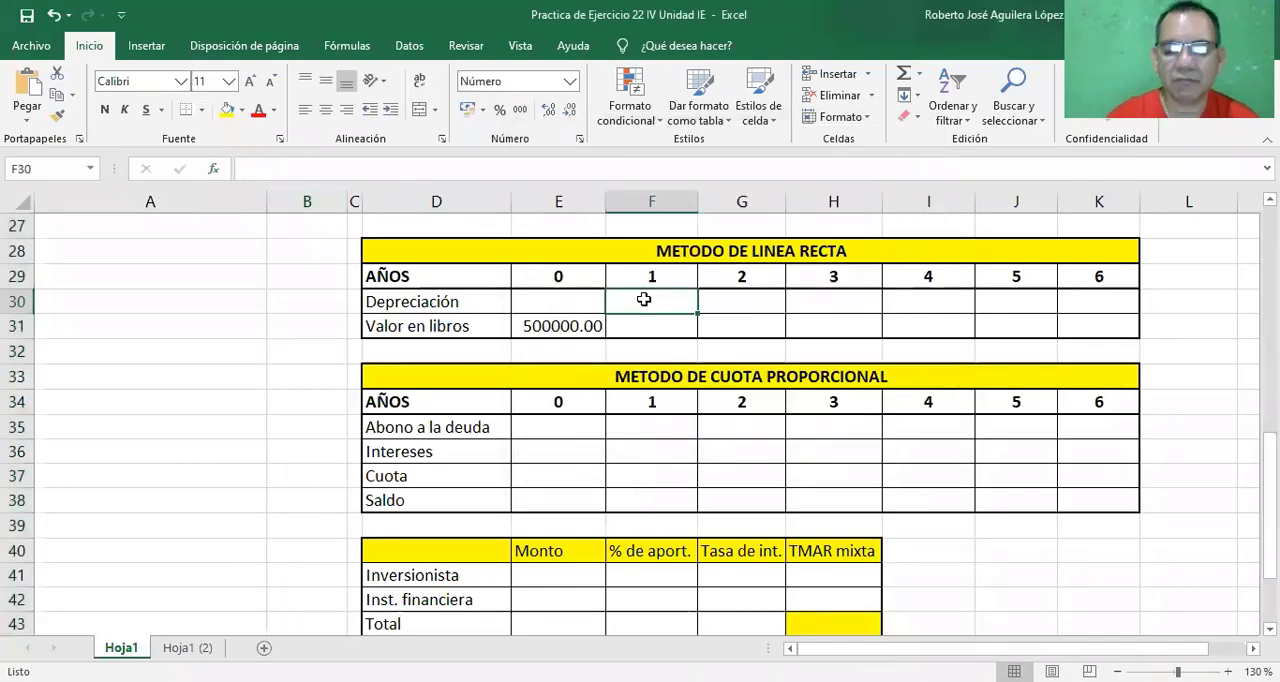
type("=")
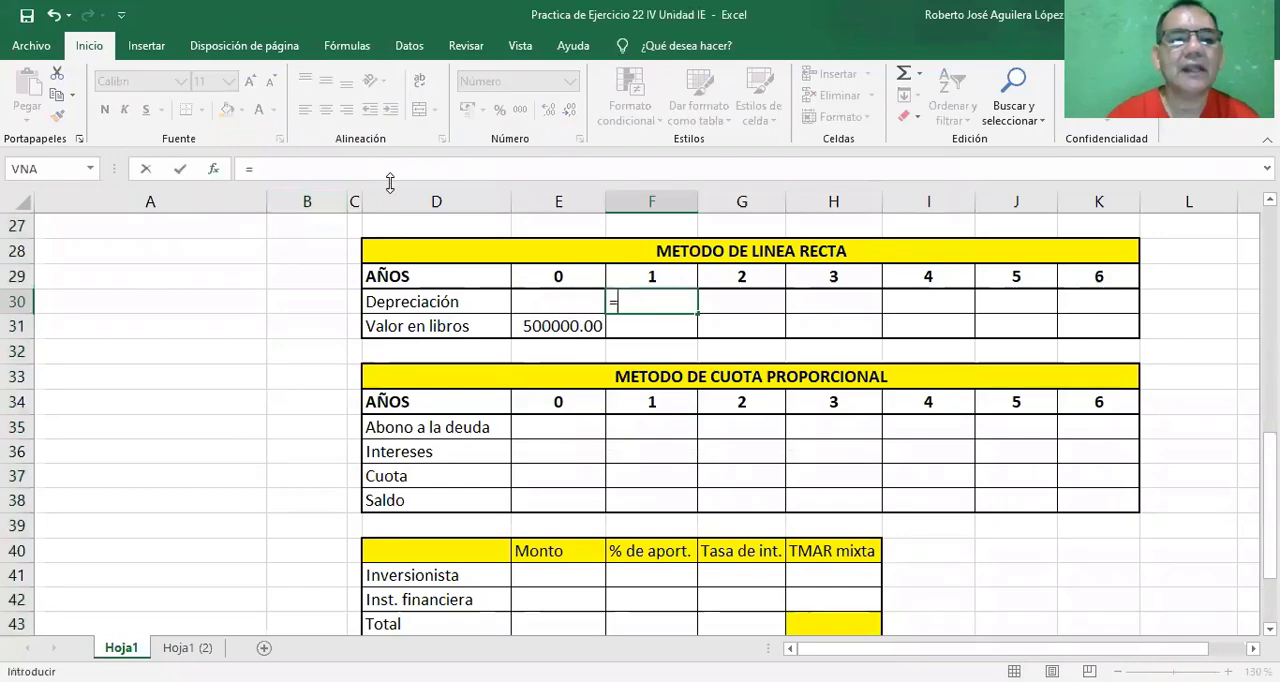
left_click(214, 170)
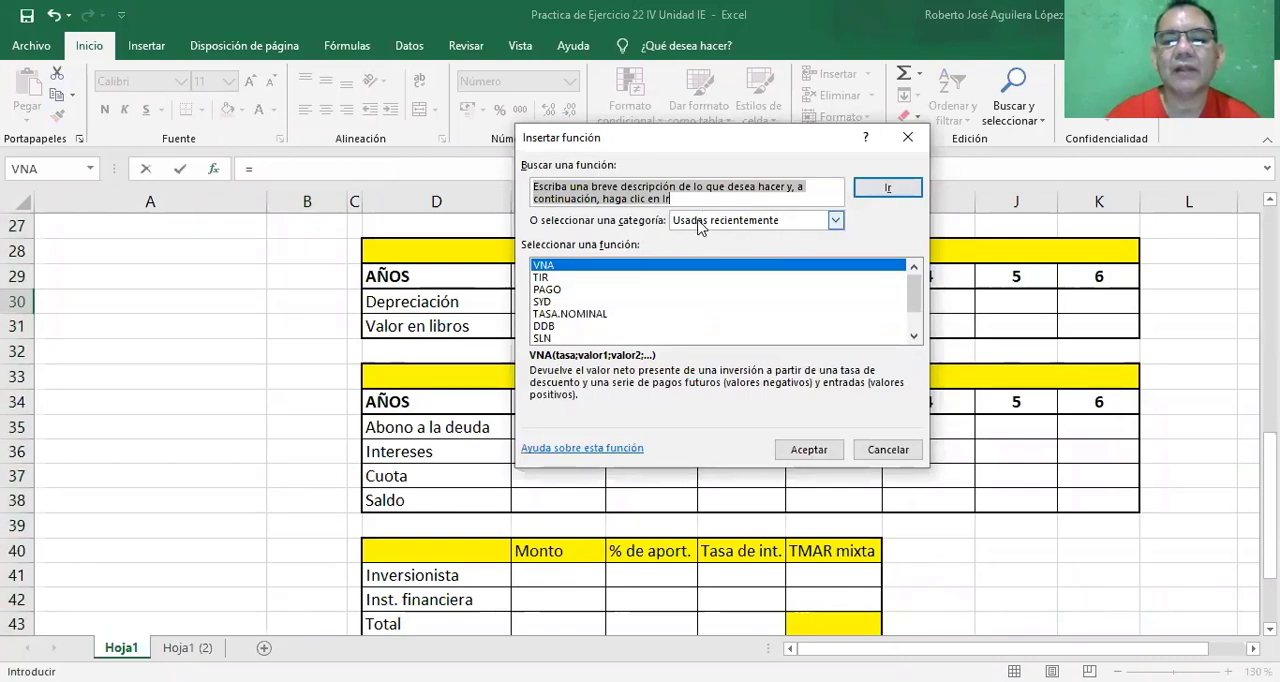
left_click(543, 340)
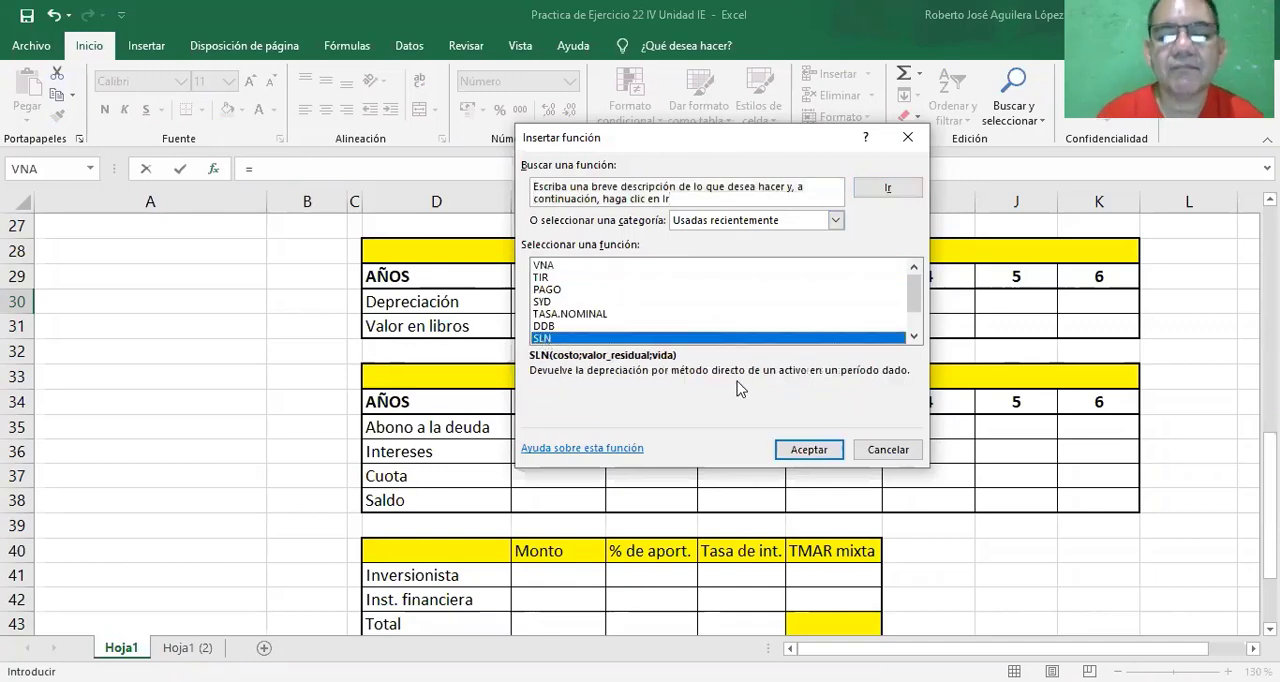
left_click(808, 451)
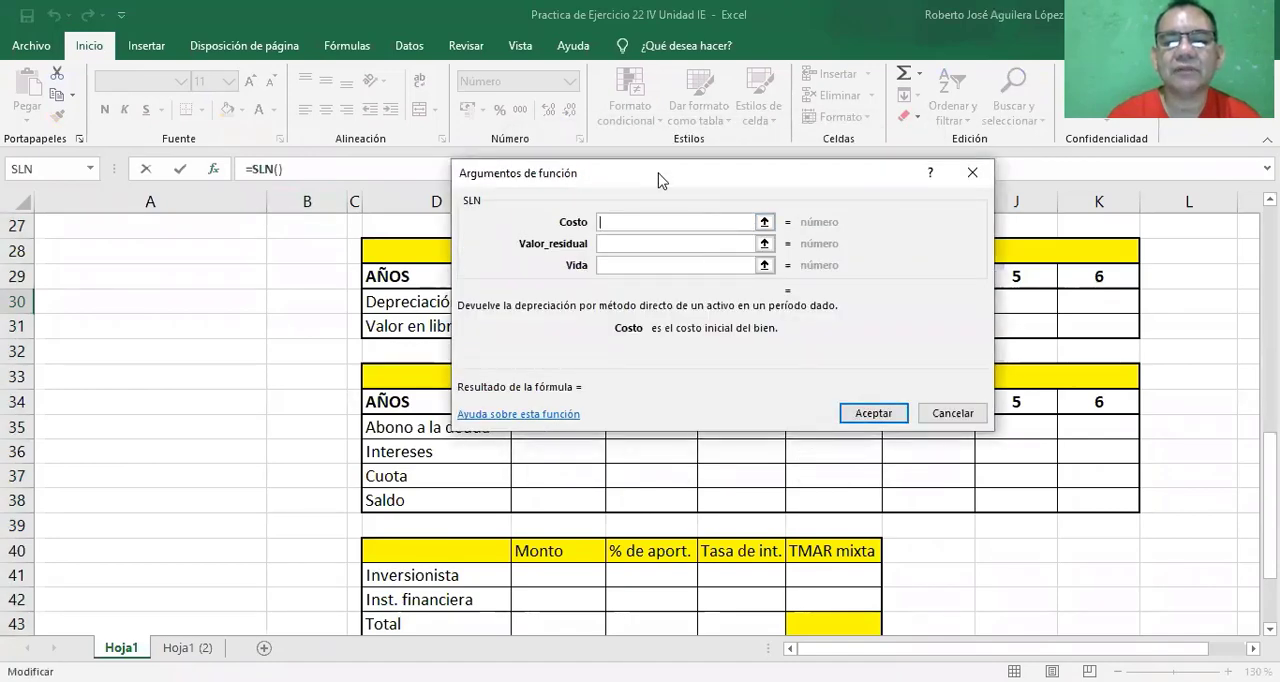
Set the SLN arguments to Costo B6 (Inversion en AF), Valor_residual B7 (Valor de rescate) and Vida B9 (Vida util).
left_click_drag(658, 180, 886, 172)
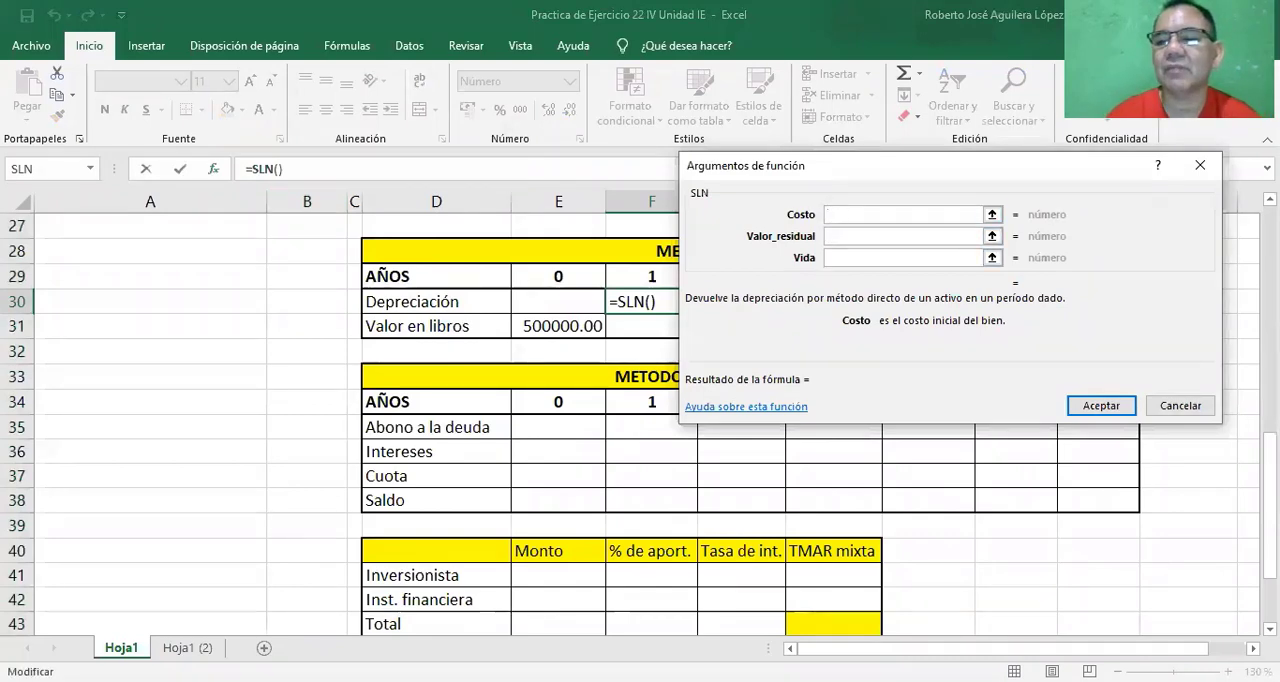
scroll(400, 450, "up", 2)
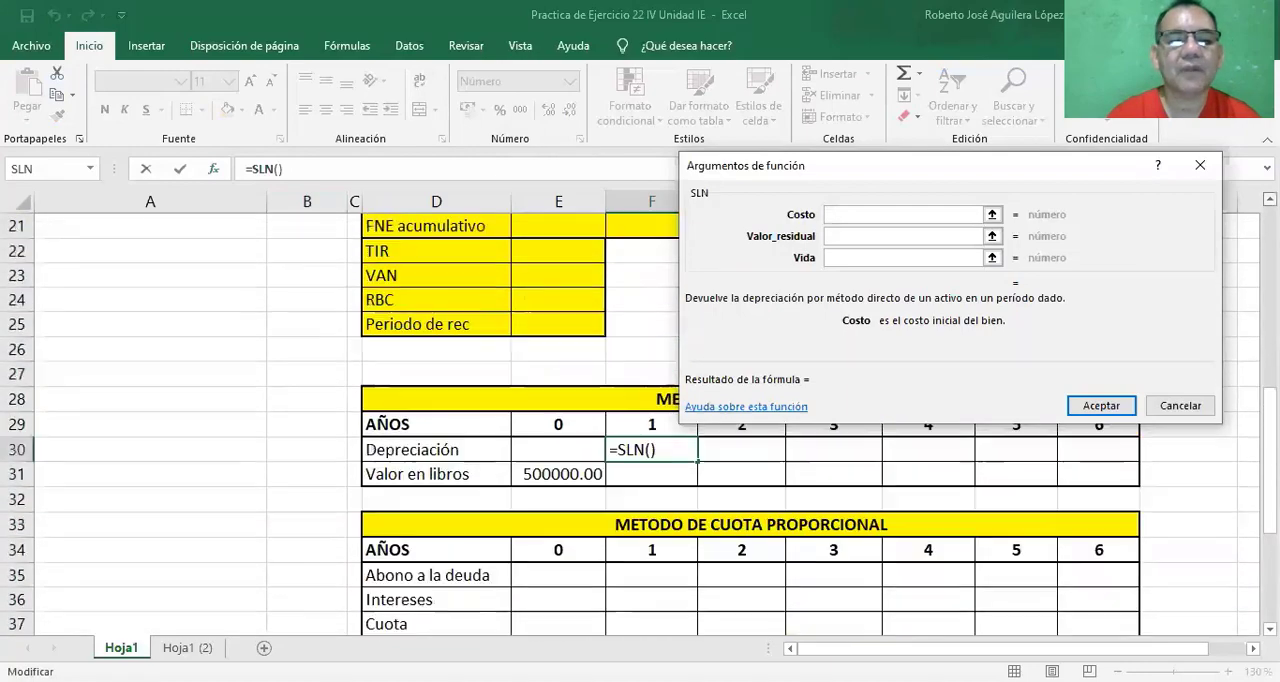
scroll(896, 234, "up", 6)
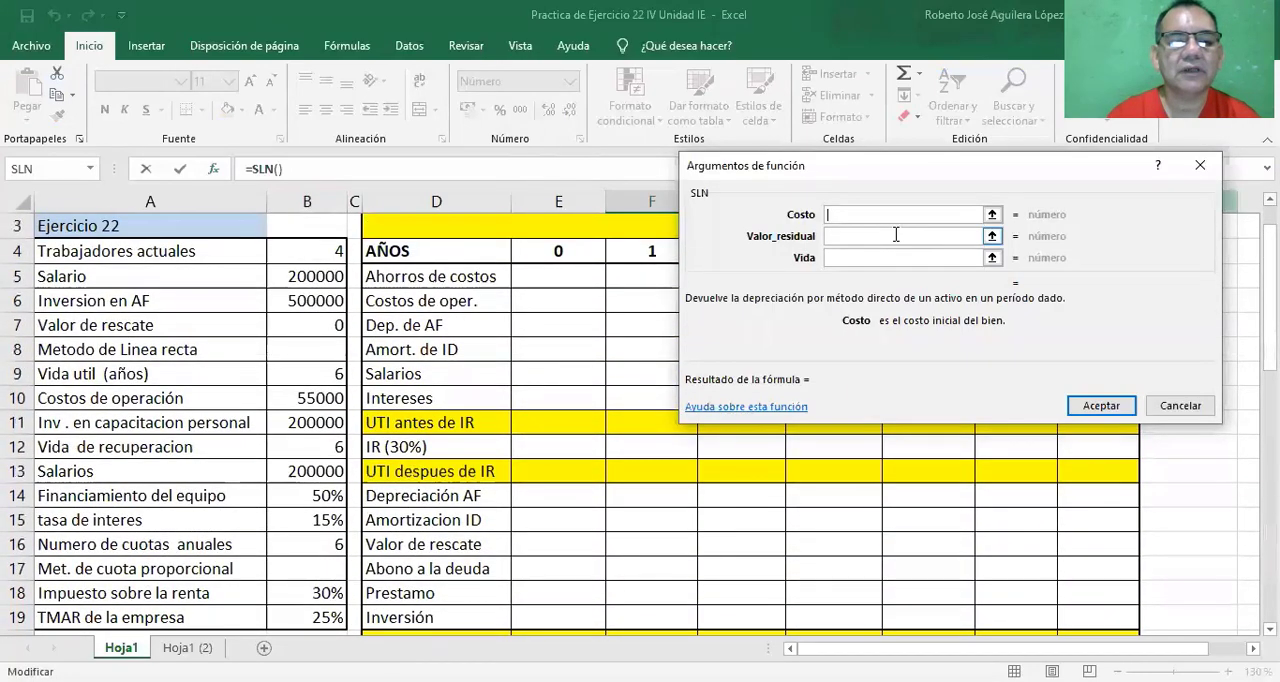
left_click(305, 300)
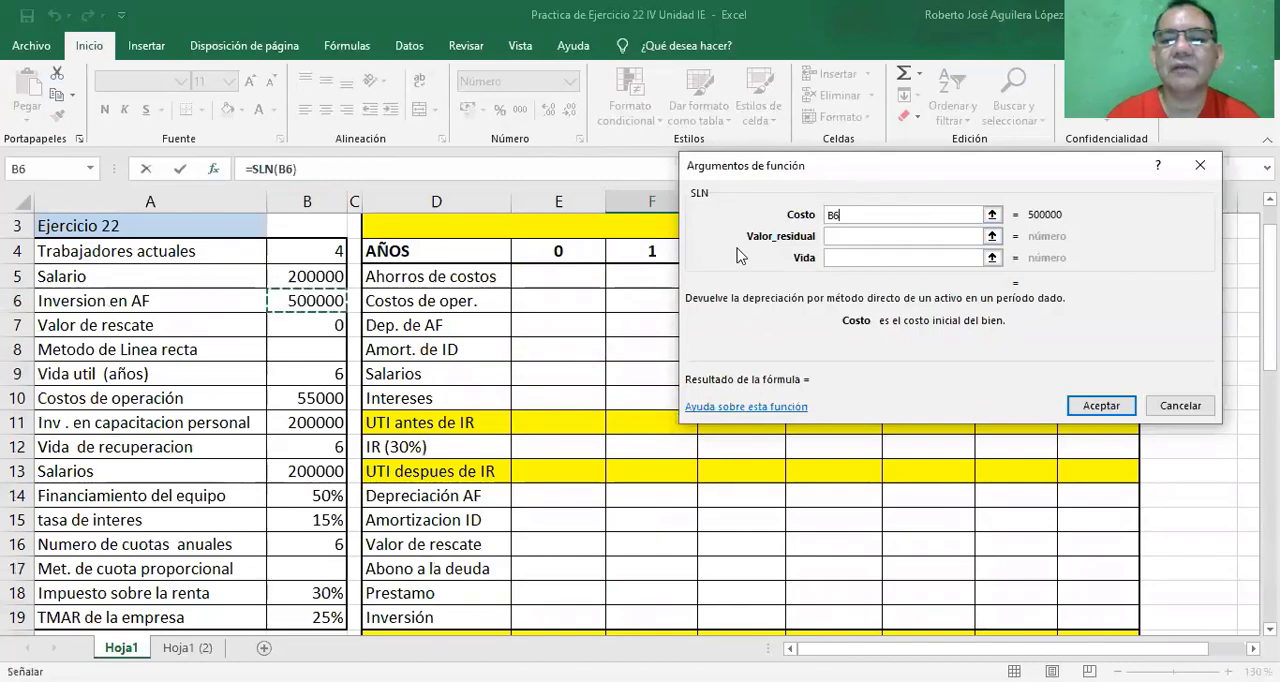
left_click(838, 237)
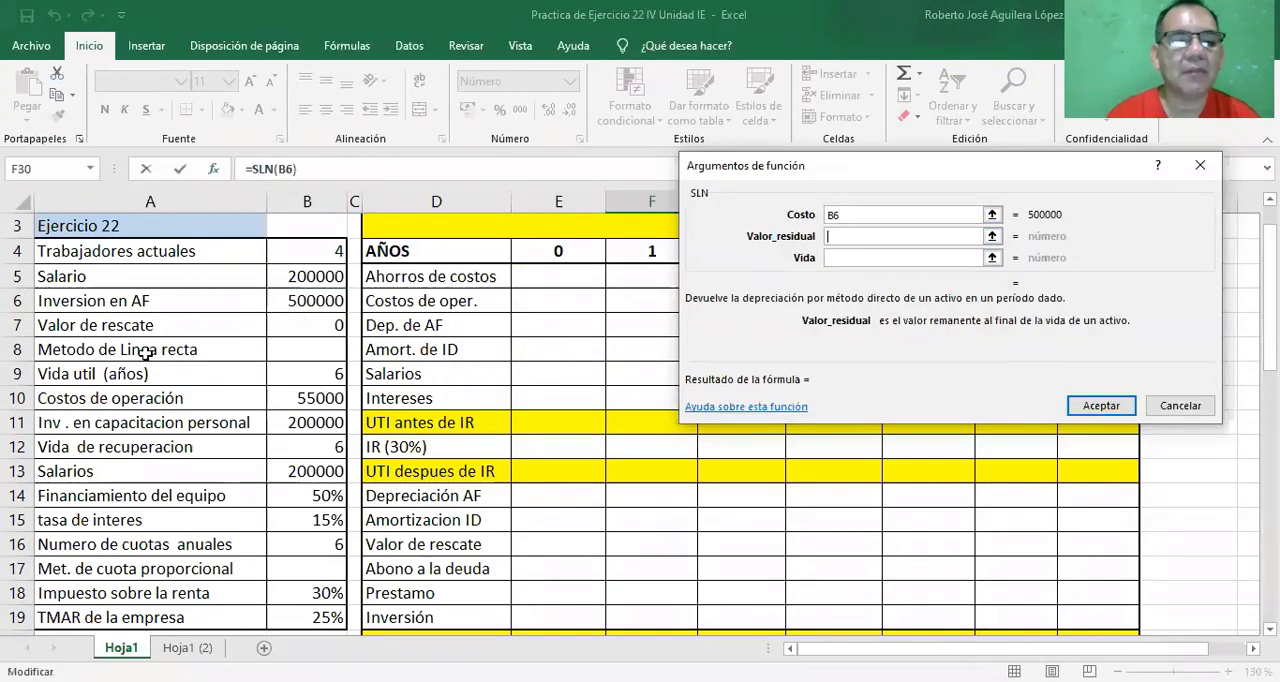
left_click(324, 323)
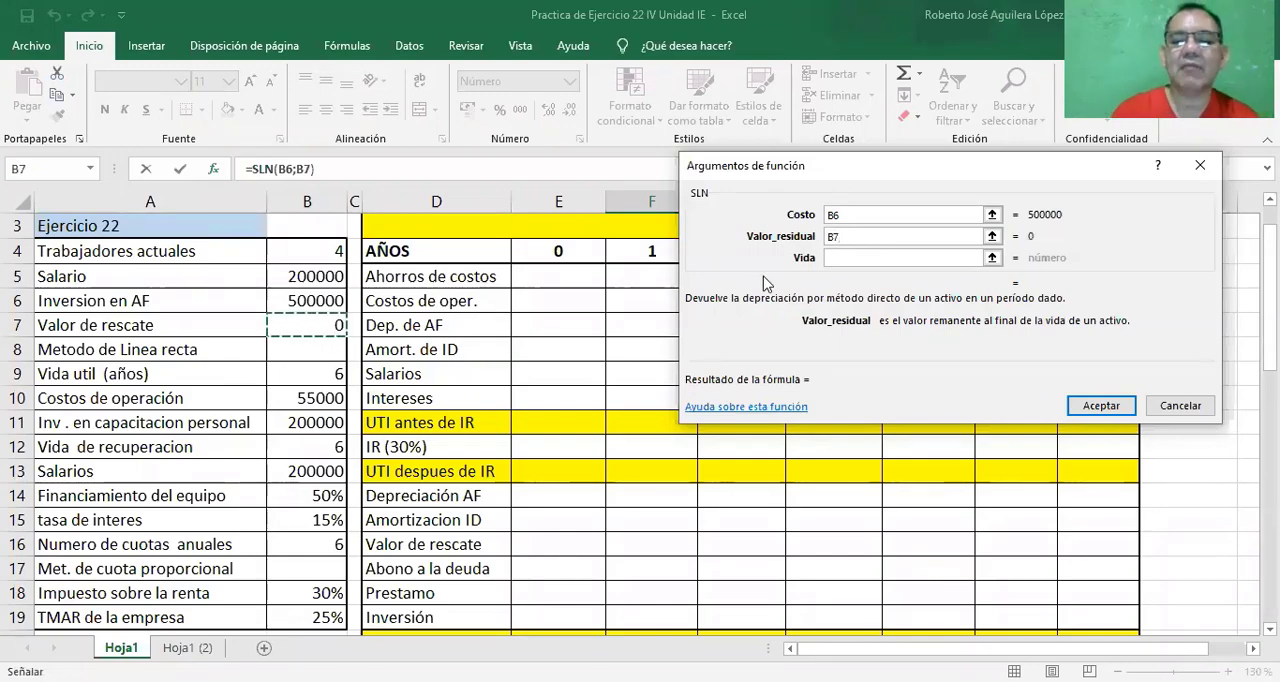
left_click(834, 256)
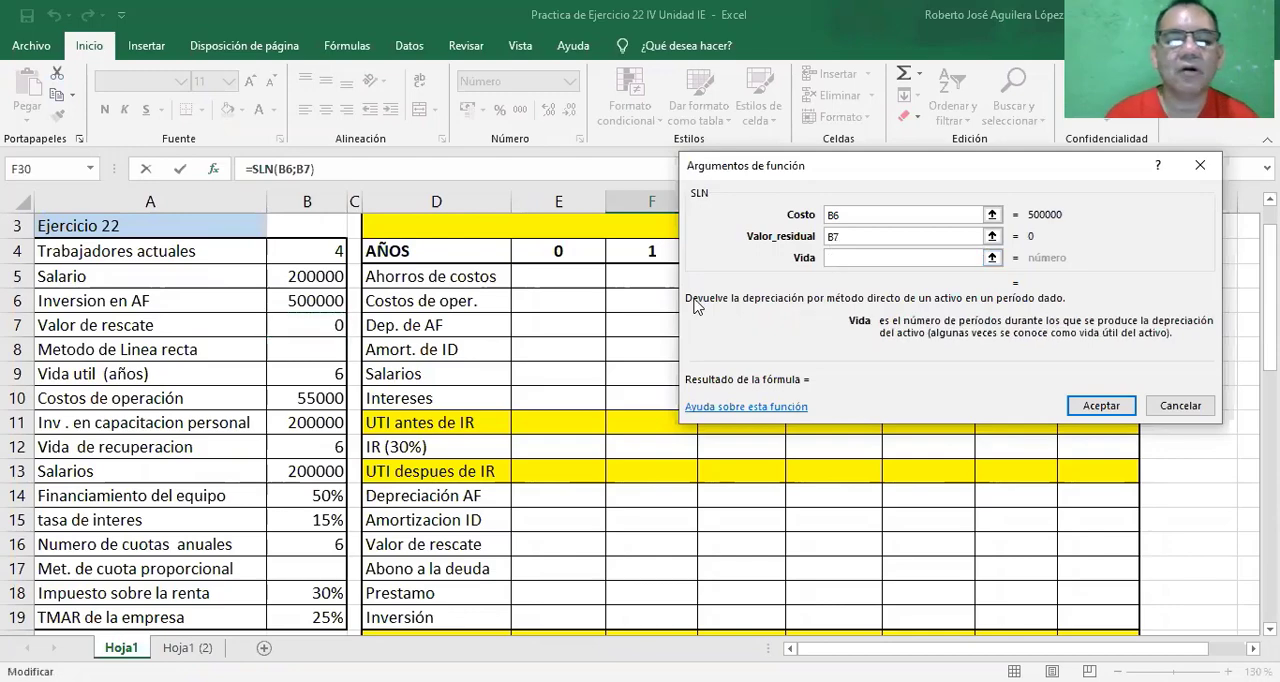
left_click(320, 370)
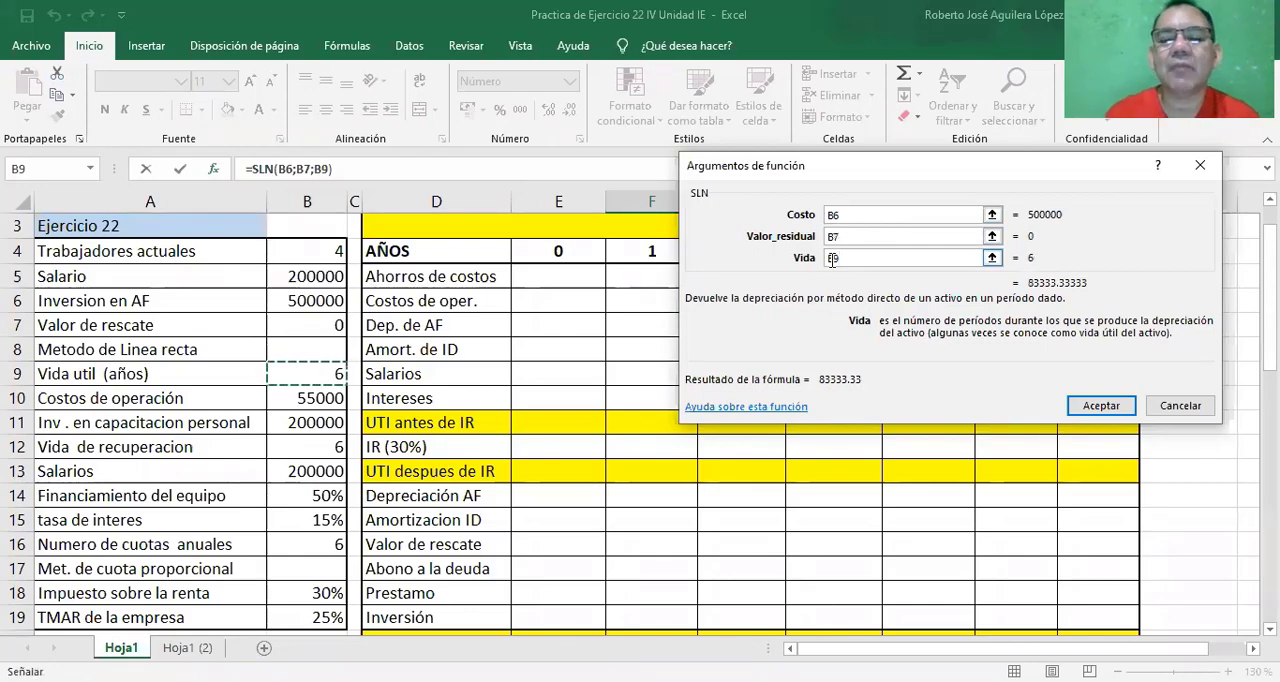
Make the three SLN arguments absolute references and accept the formula as =SLN($B$6;$B$7;$B$9).
left_click(838, 216)
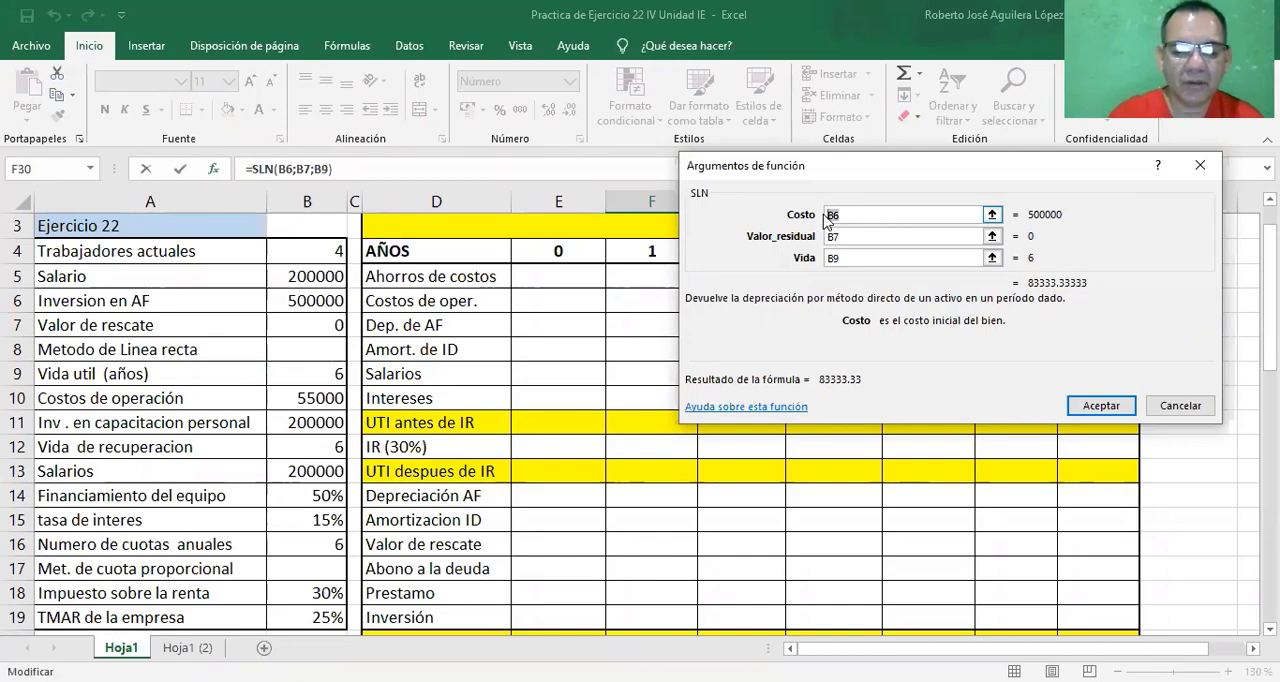
key("F4")
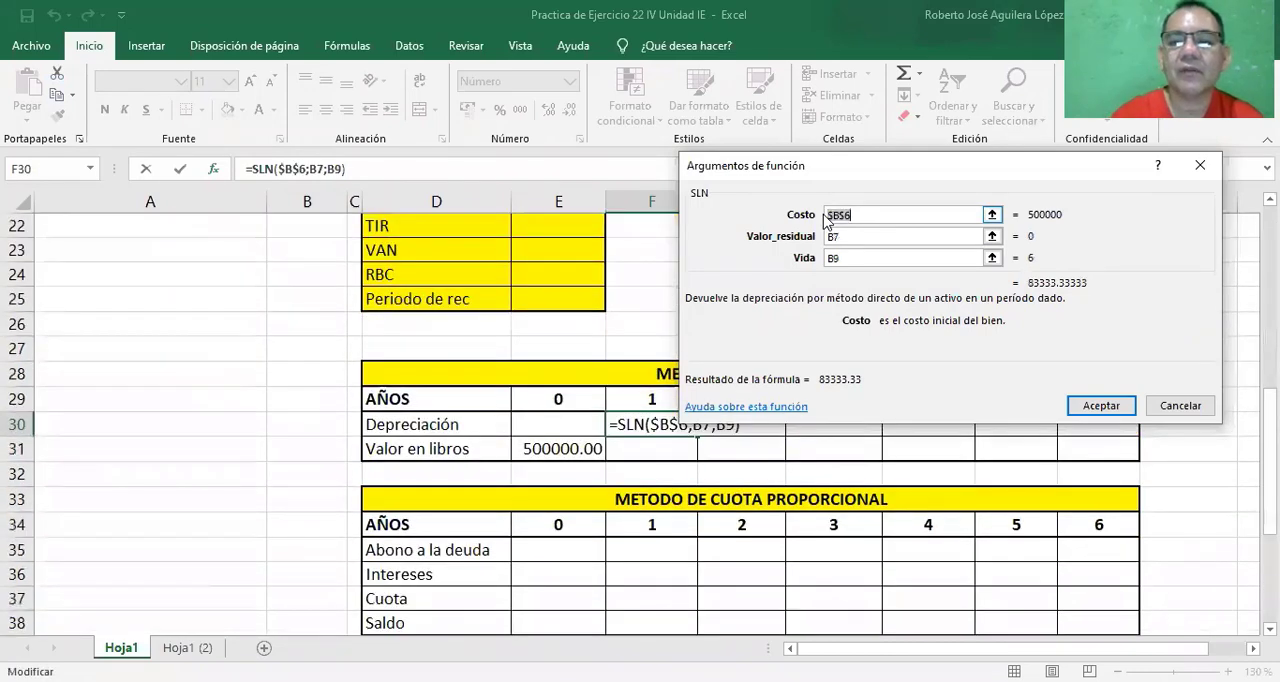
left_click(838, 238)
left_click_drag(838, 238, 813, 245)
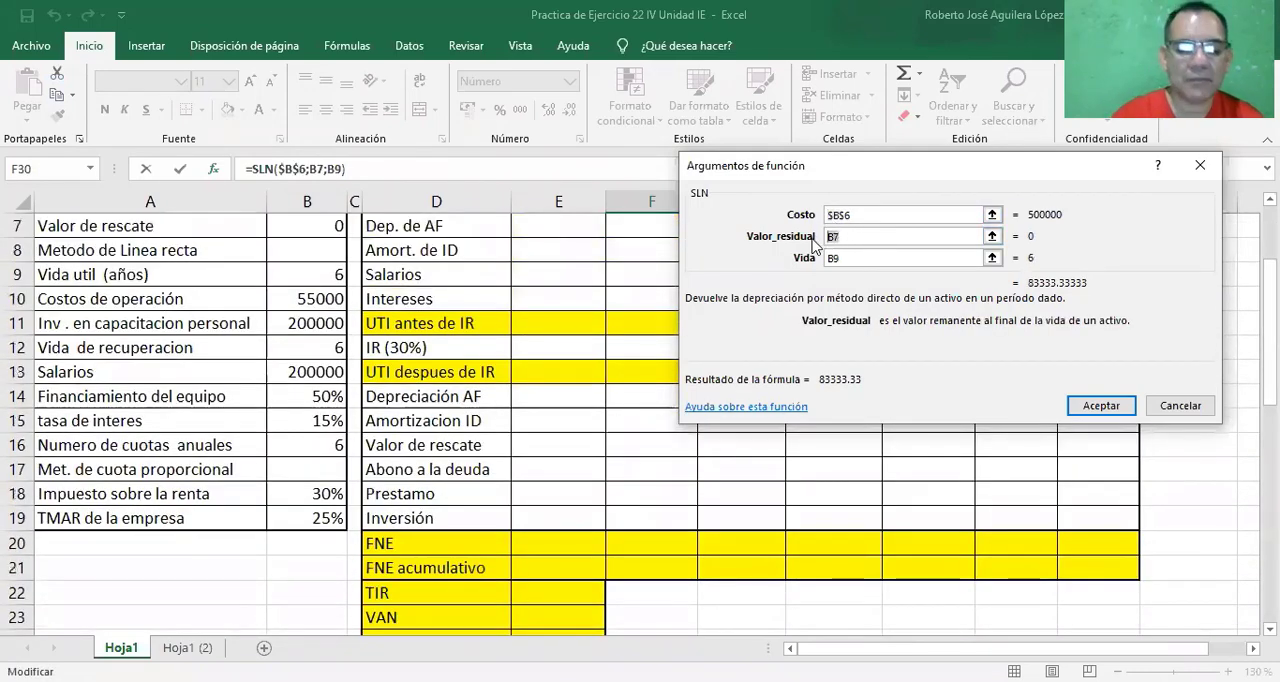
key("F4")
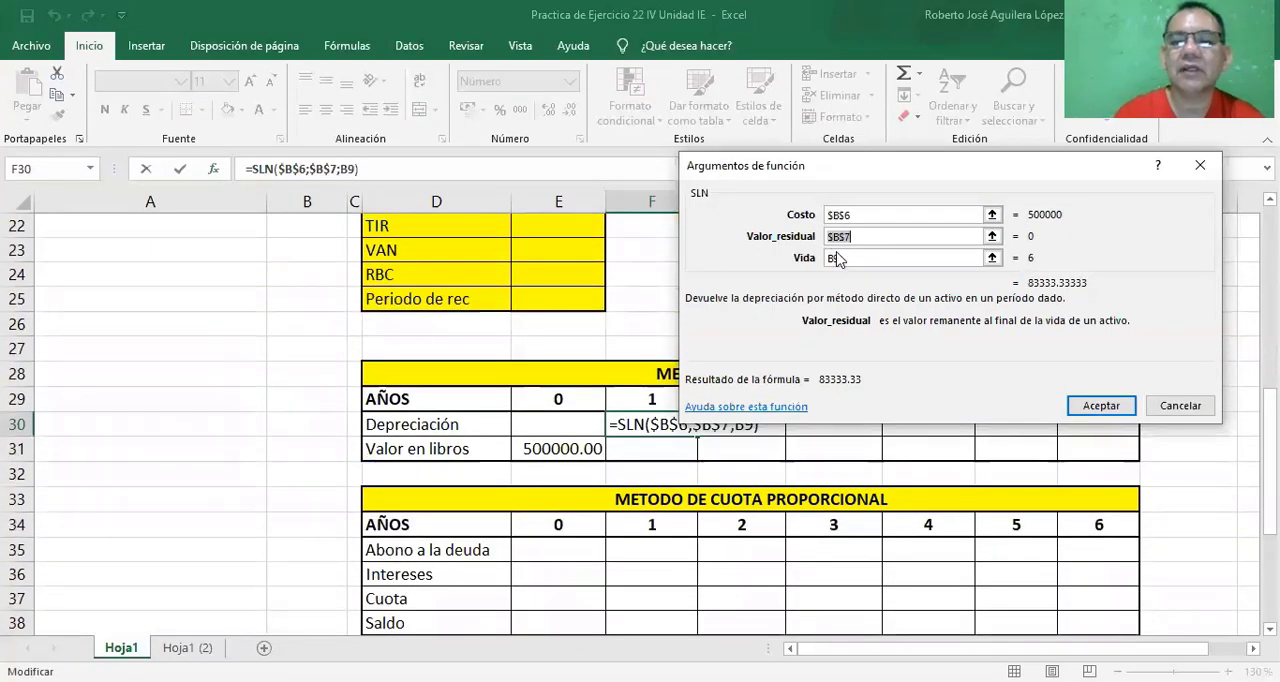
left_click_drag(852, 259, 825, 266)
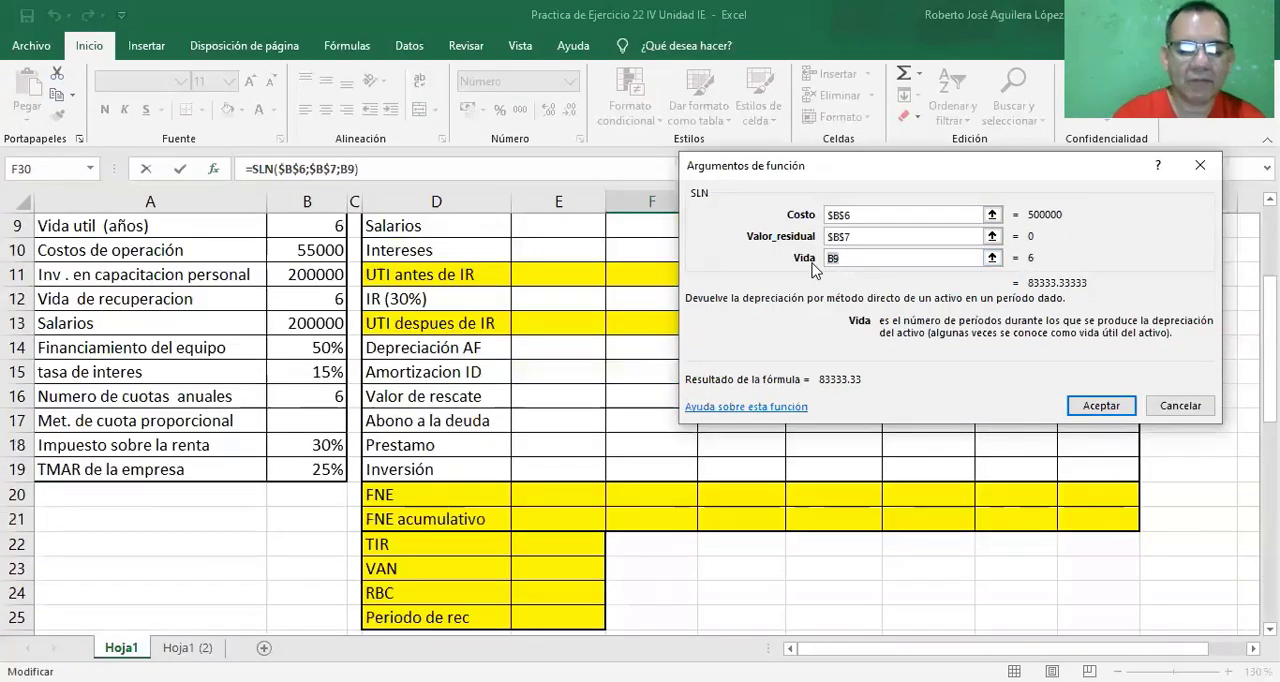
key("F4")
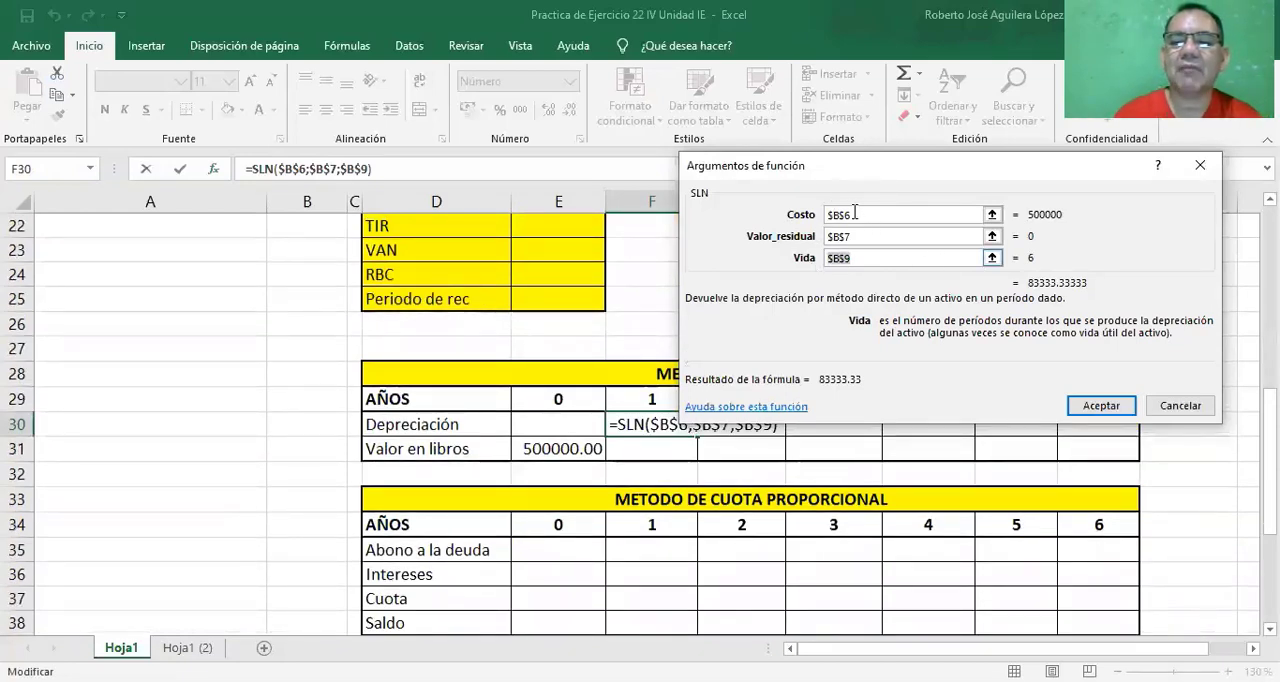
left_click(1088, 407)
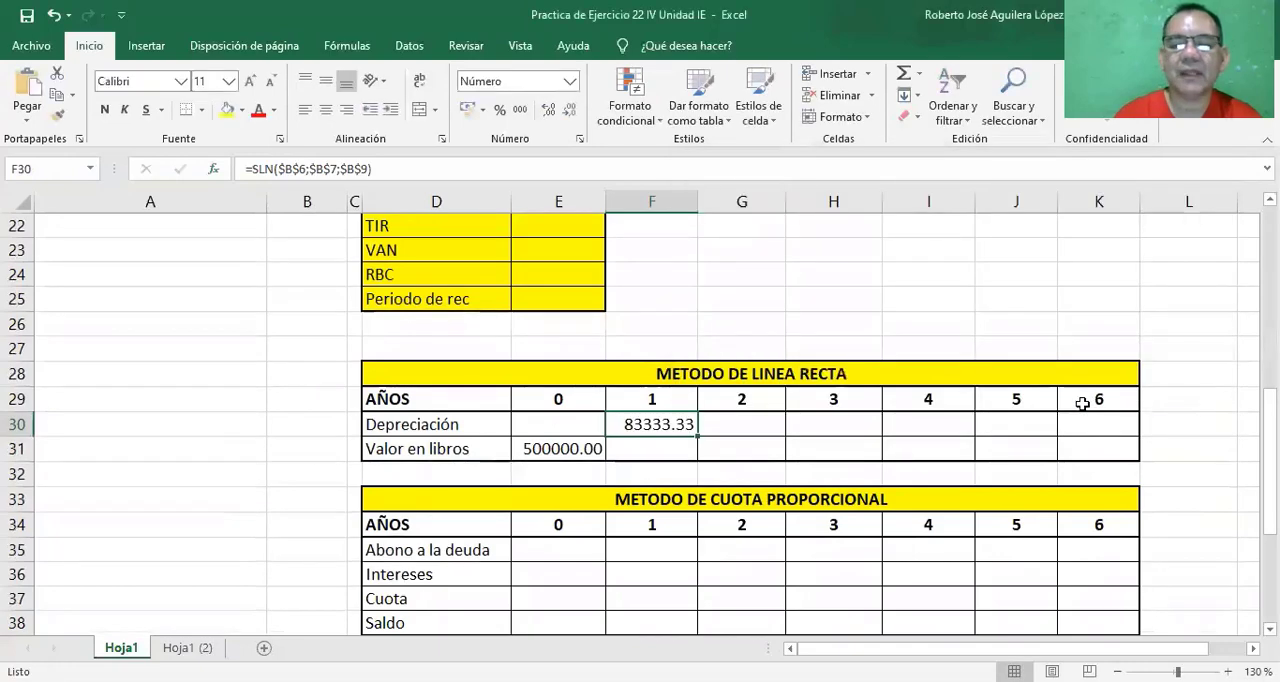
left_click(674, 447)
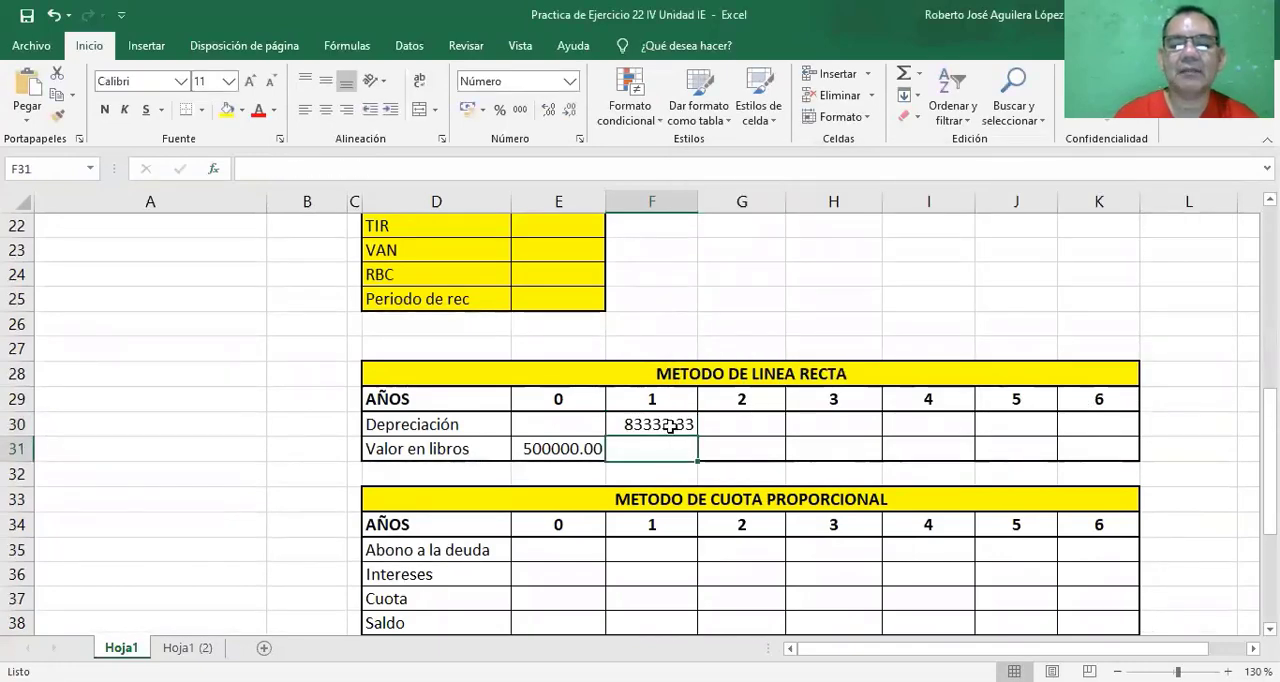
left_click(671, 427)
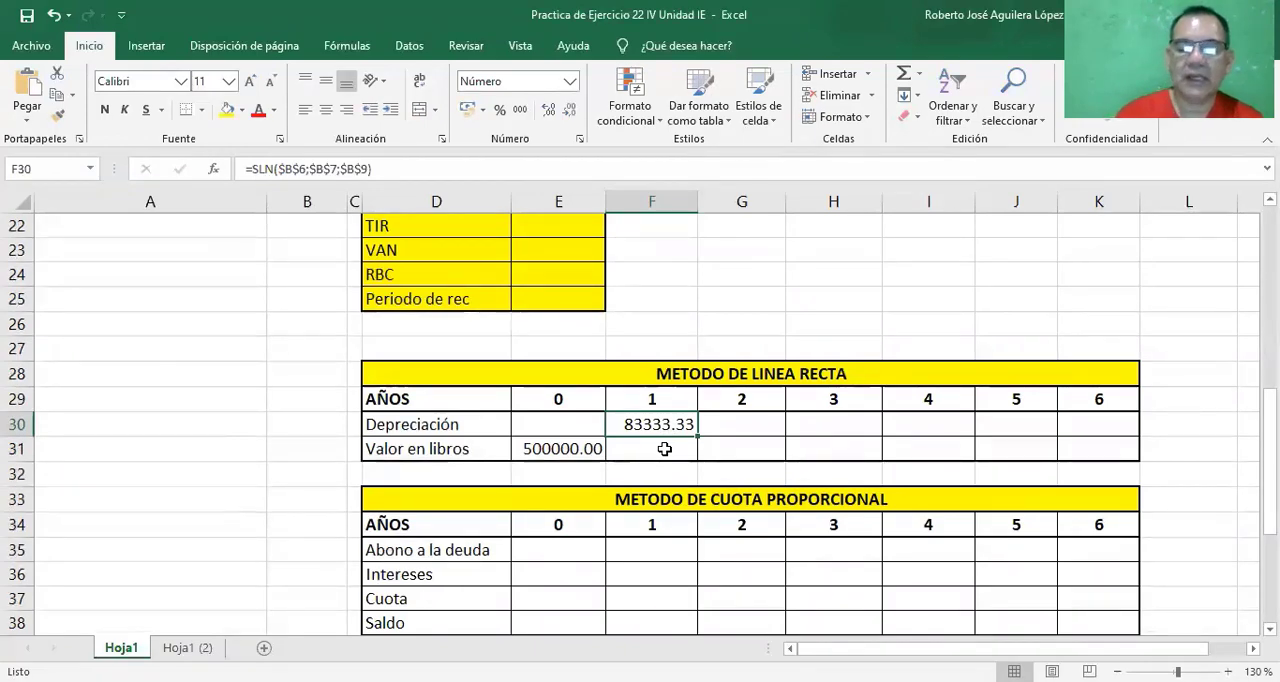
type("=")
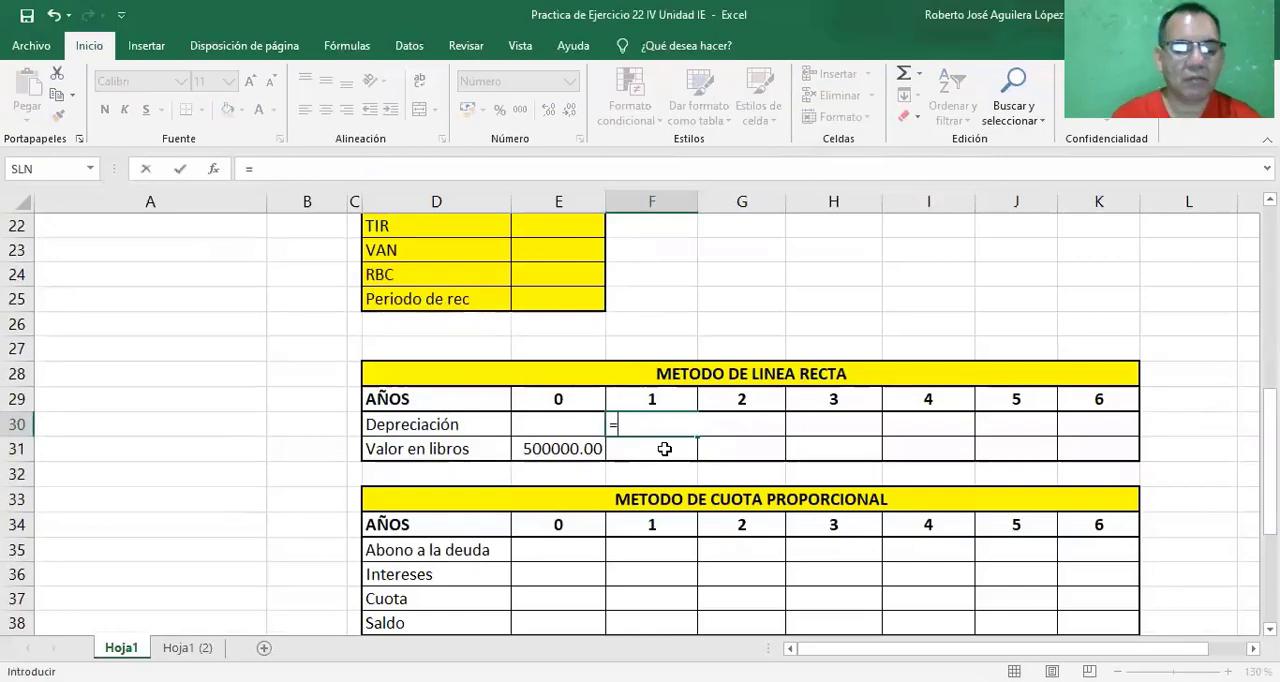
key("Escape")
Calculate the year 1 Valor en libros in cell F31 with the formula =E31-F30.
left_click(654, 446)
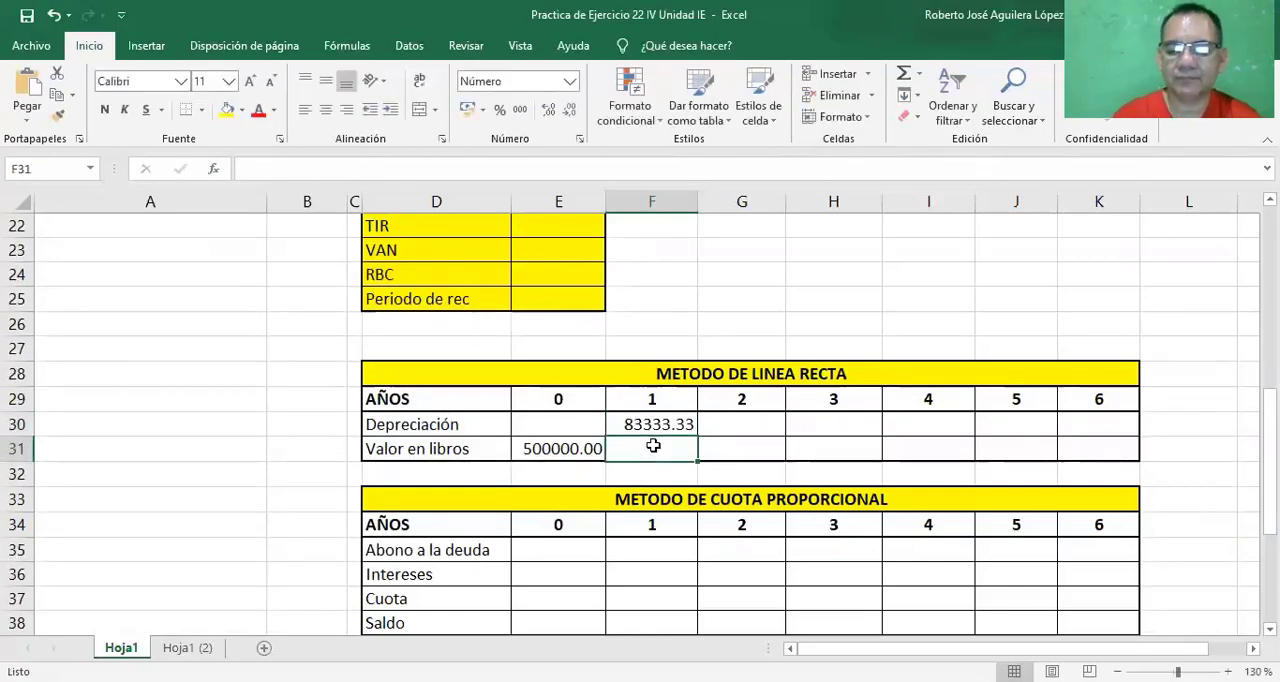
double_click(653, 445)
type("=")
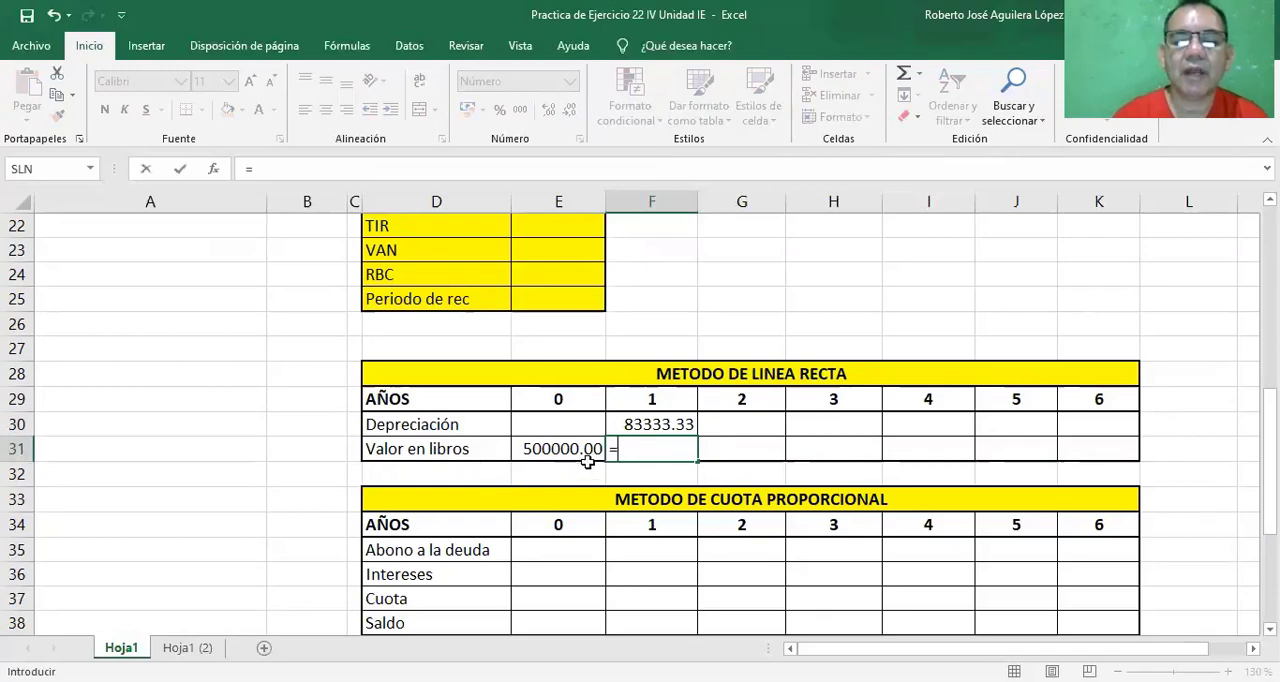
left_click(556, 449)
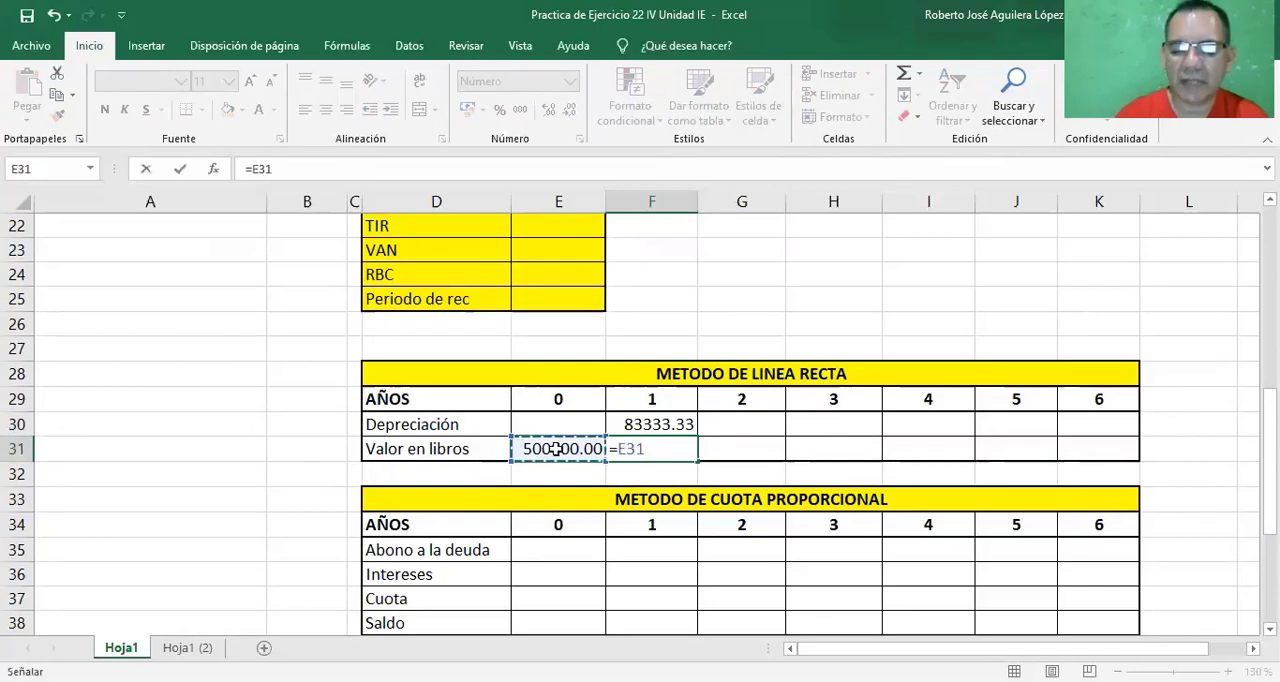
type(".")
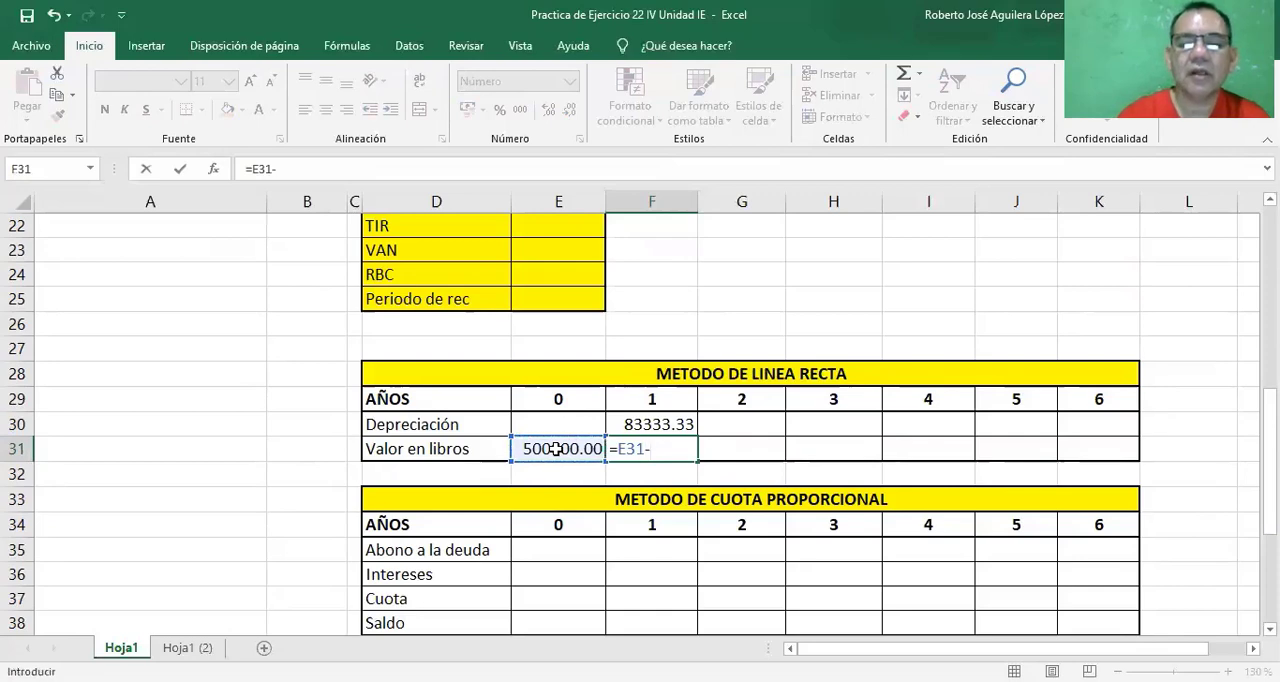
left_click(631, 425)
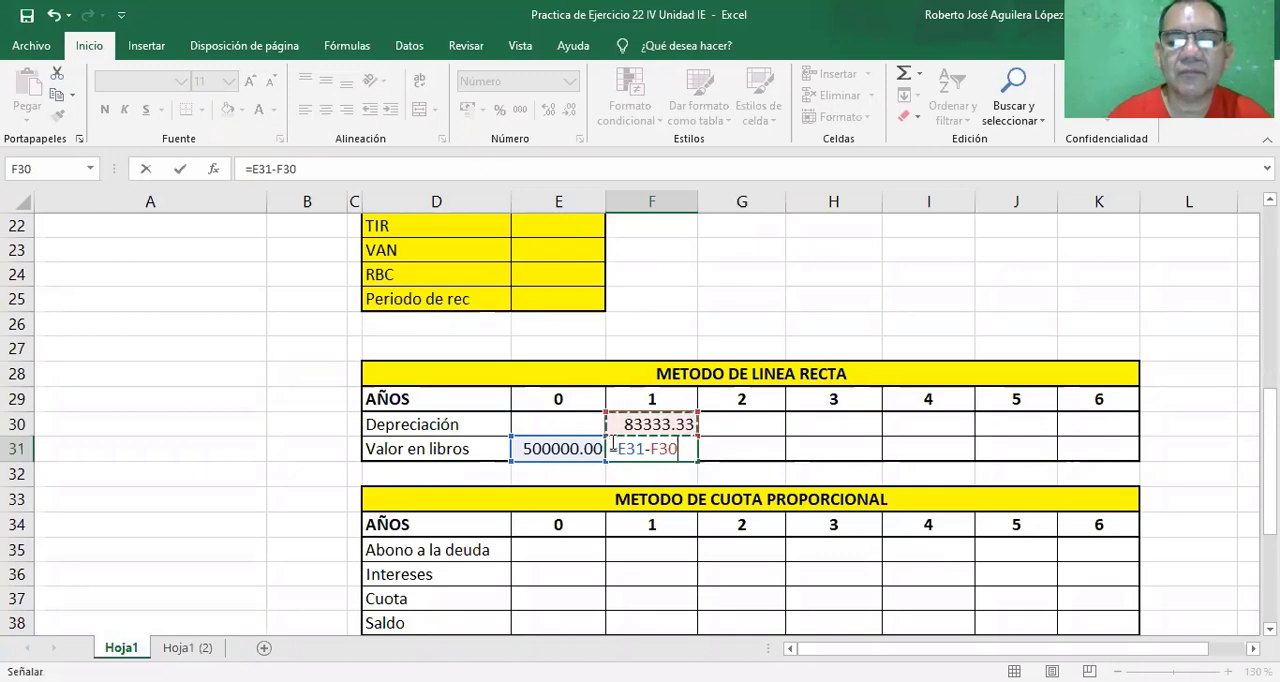
key("Return")
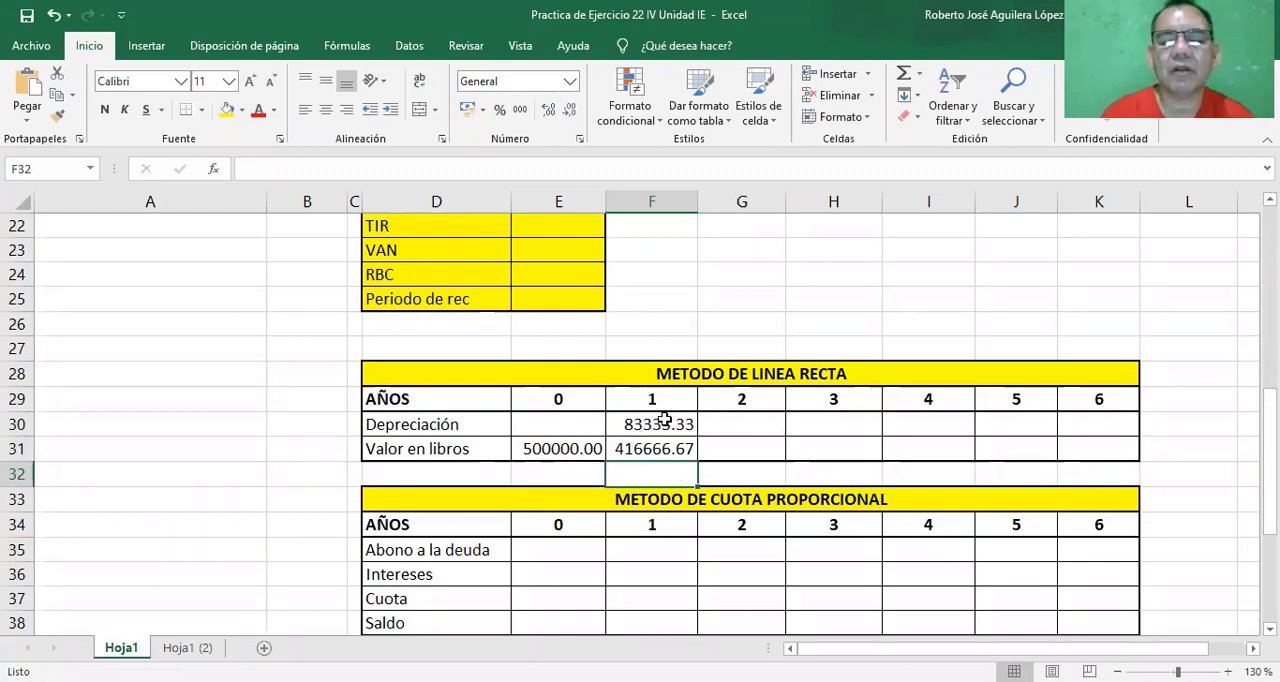
Fill the year 1 Depreciación and Valor en libros formulas across years 2 to 6, through column K.
left_click(664, 422)
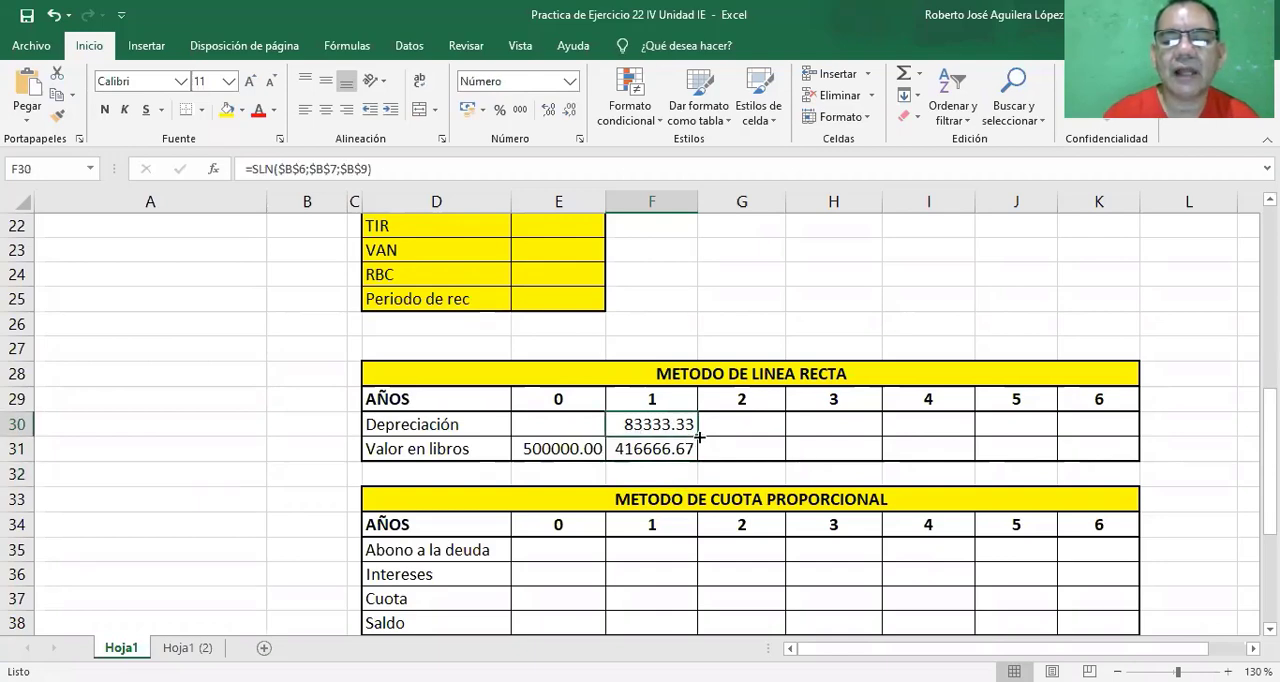
left_click_drag(699, 436, 1103, 423)
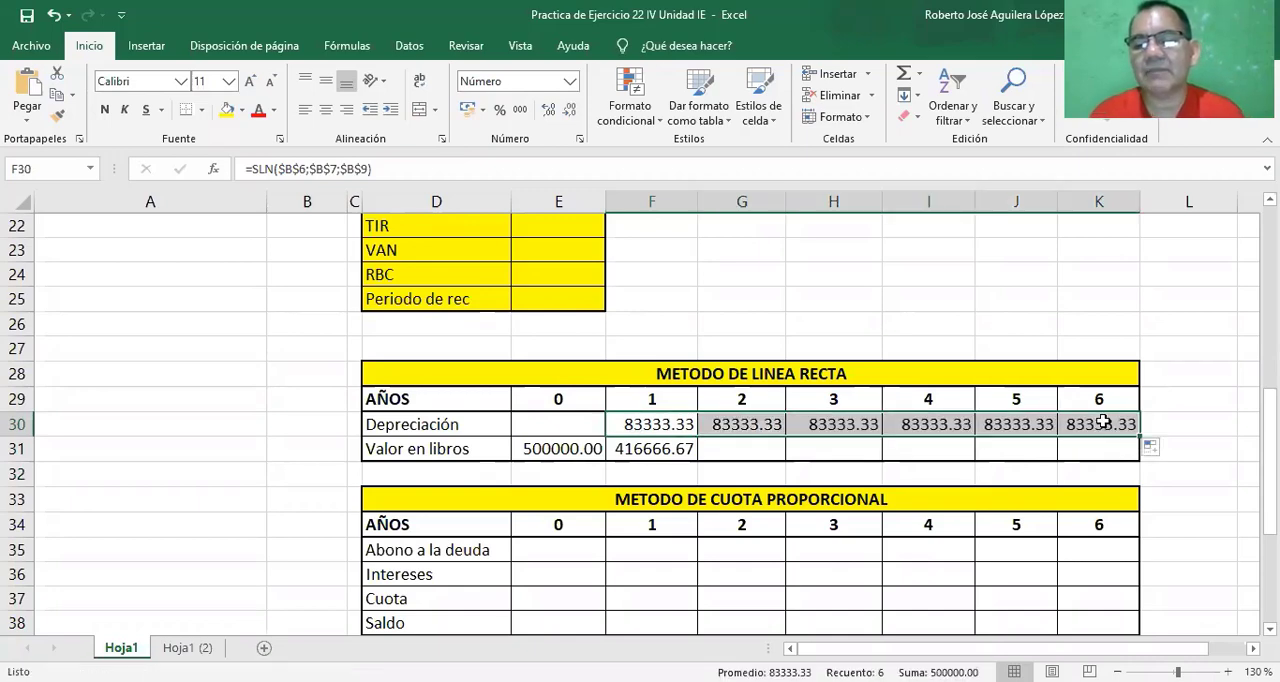
left_click(680, 447)
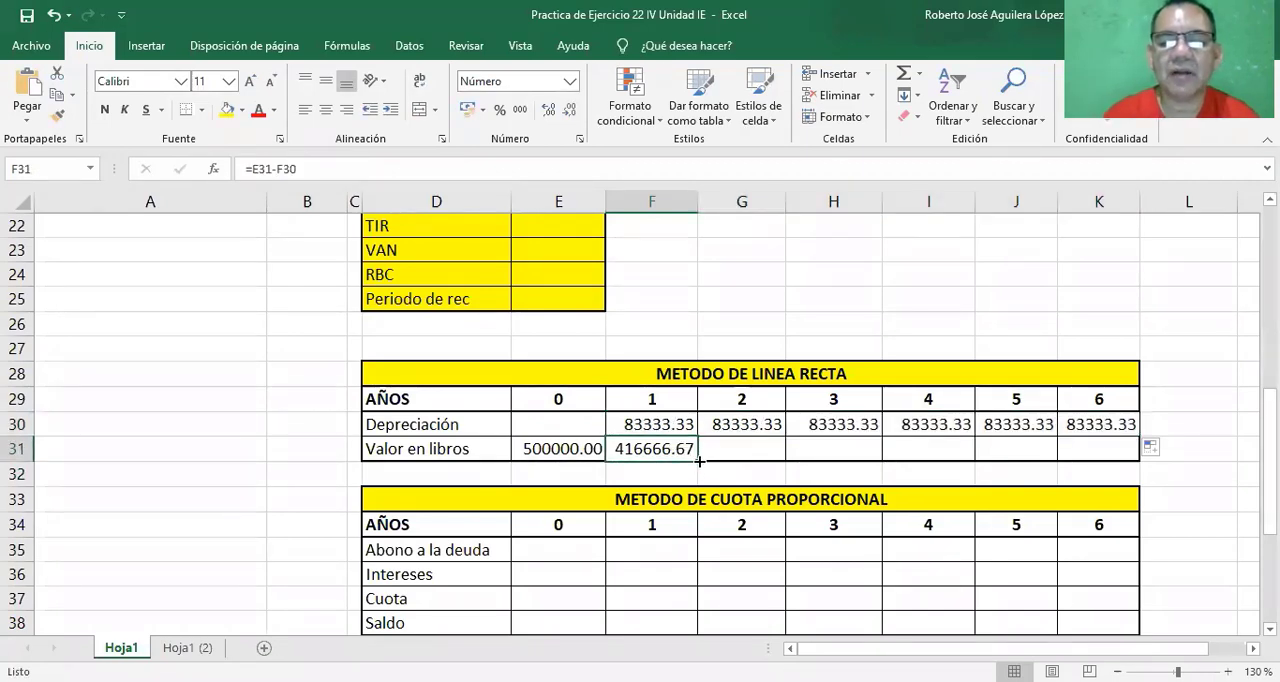
left_click_drag(700, 461, 1115, 445)
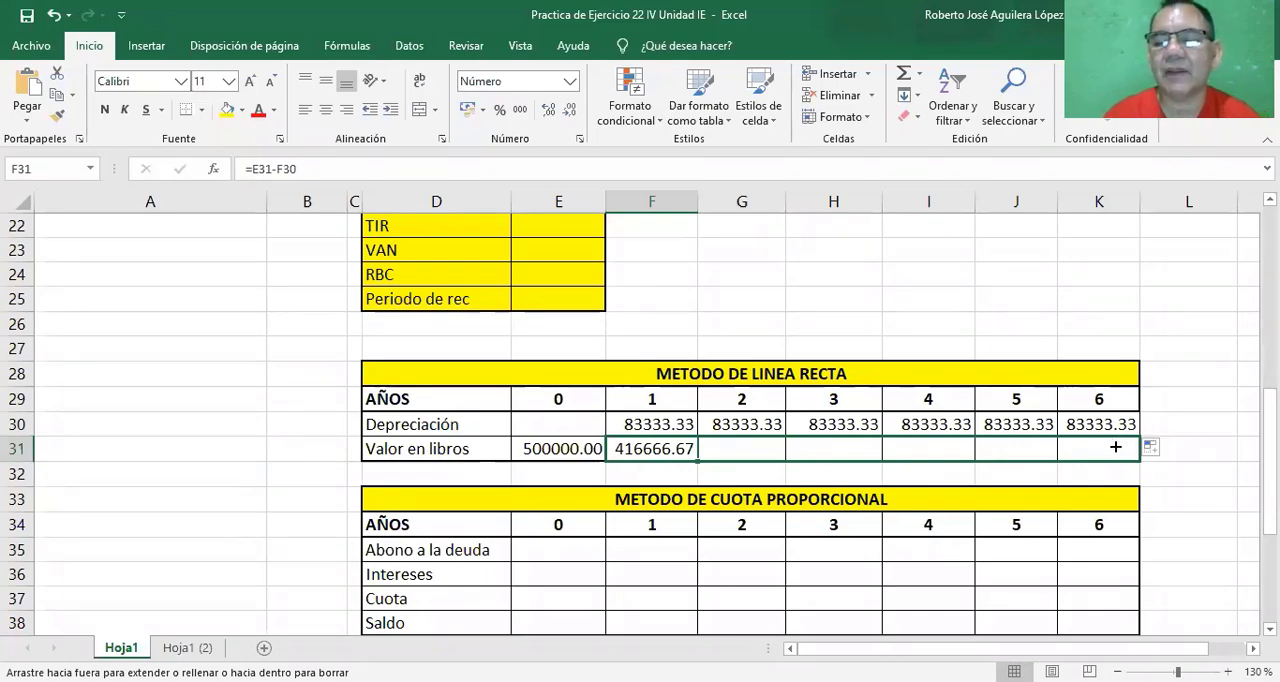
left_click_drag(1115, 447, 1115, 448)
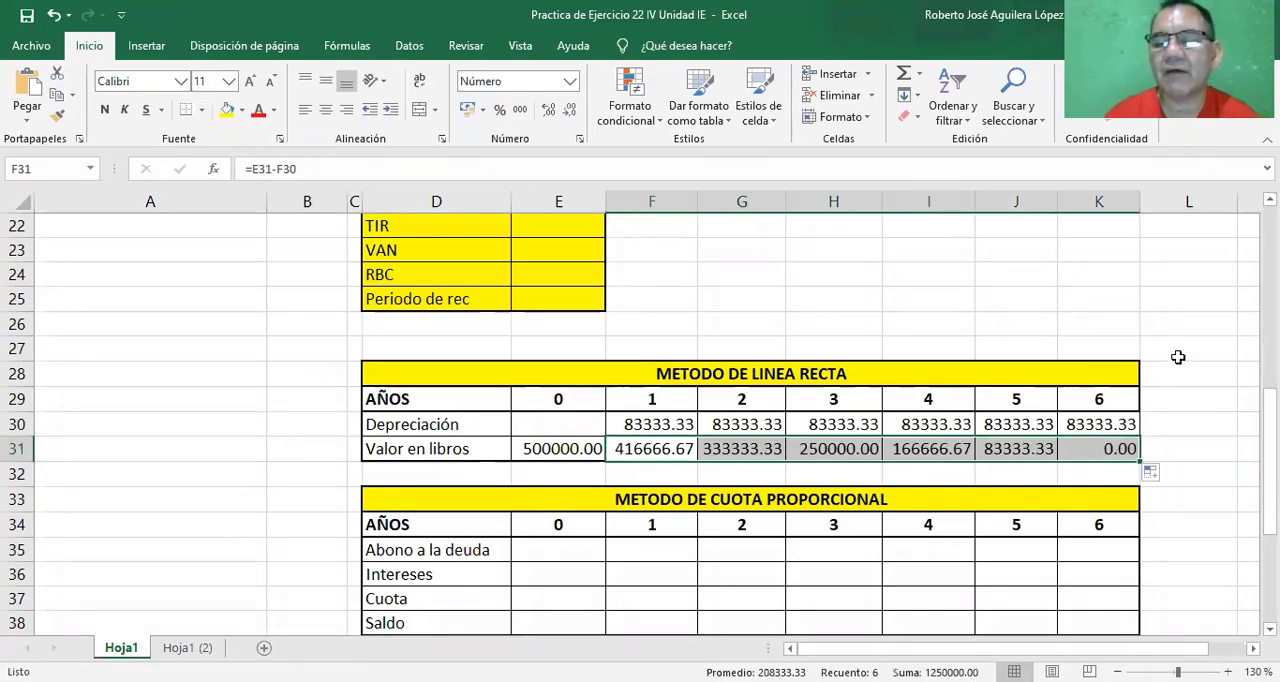
left_click(1074, 447)
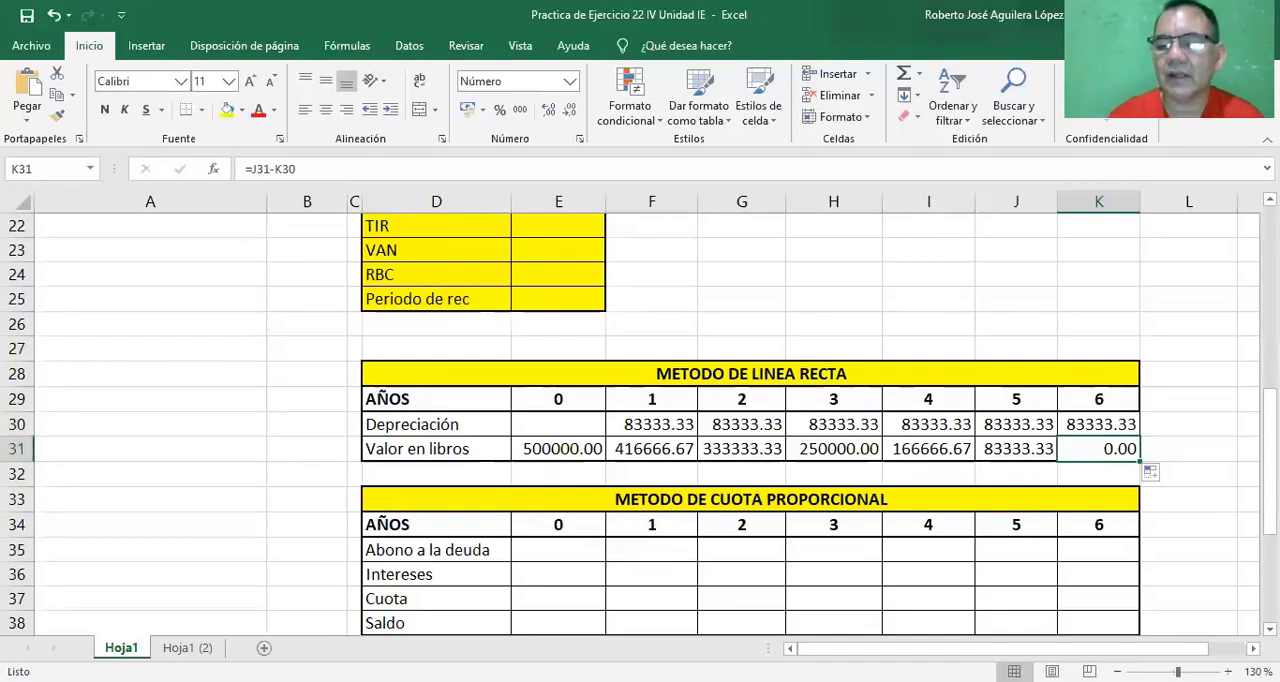
Calculate the year 0 Saldo in cell E38 of the Metodo de Cuota Proporcional table with the formula =B14*B6.
scroll(1161, 600, "down", 1)
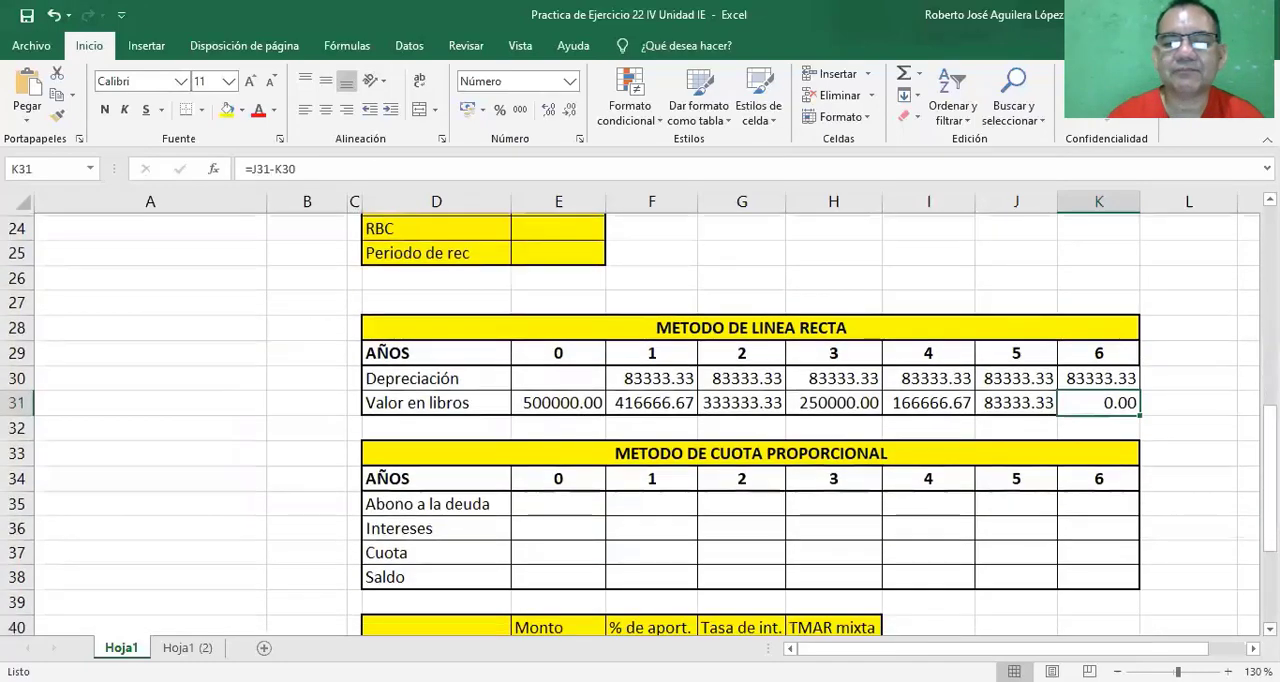
left_click(580, 496)
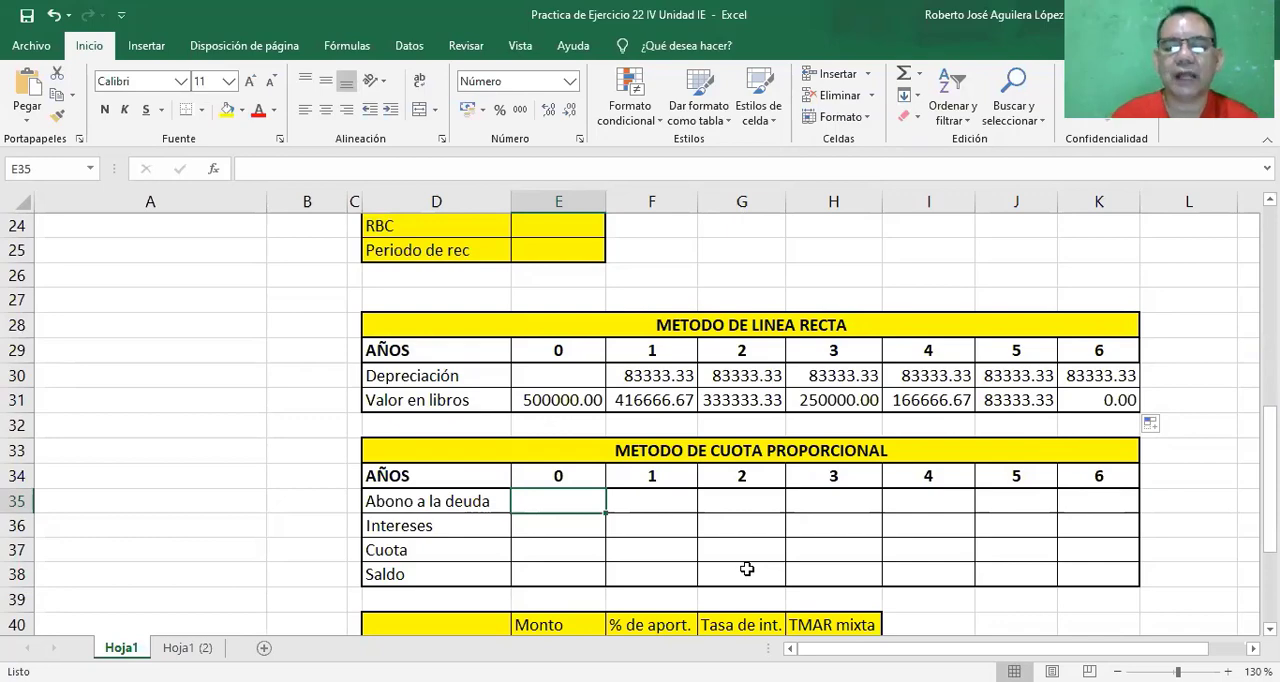
left_click(571, 572)
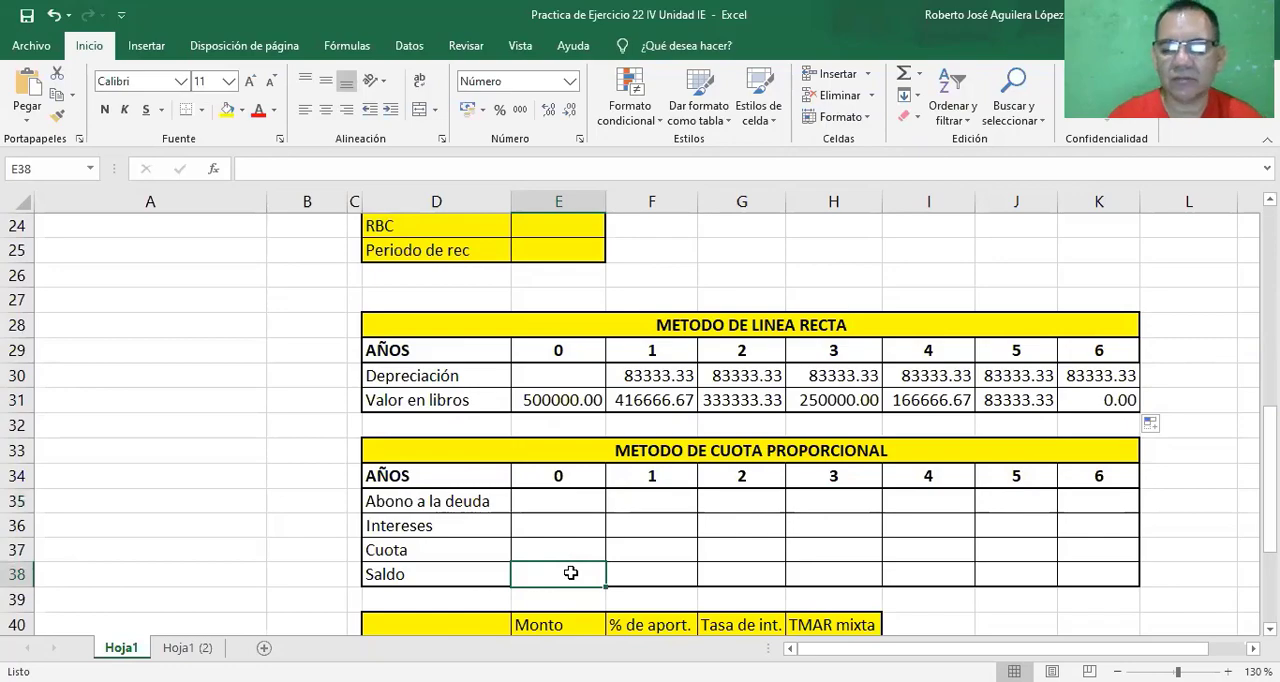
type("=")
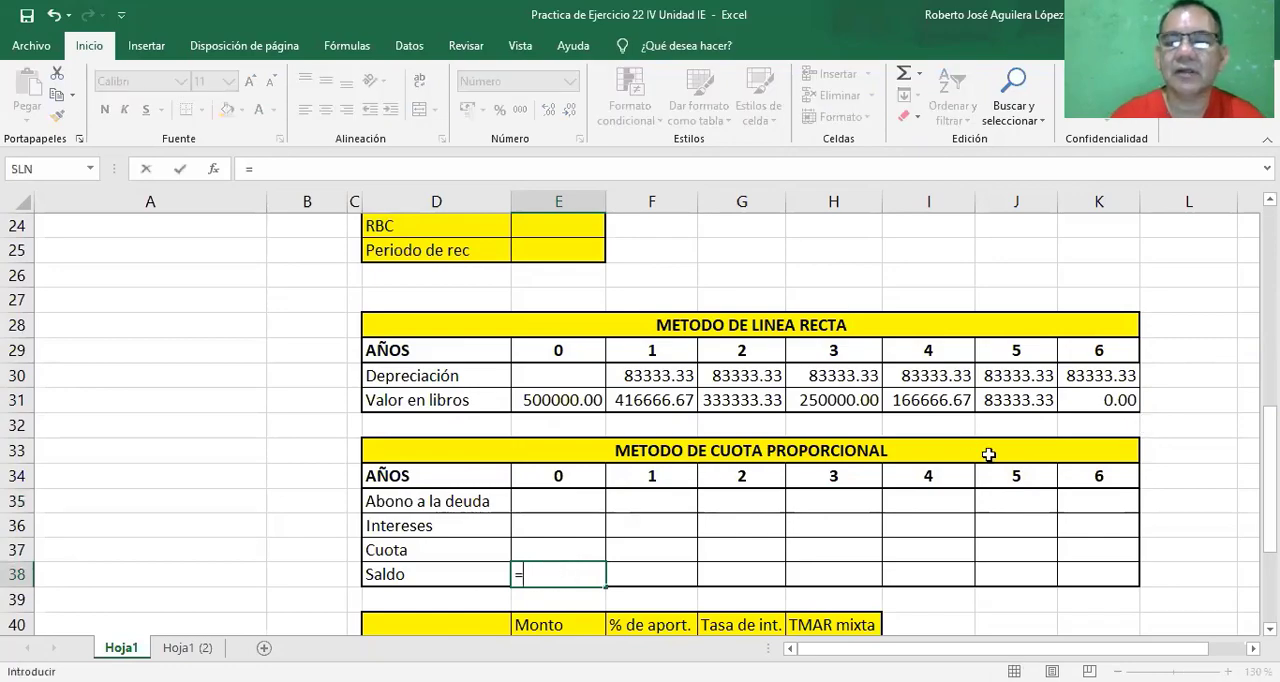
left_click_drag(1270, 431, 1270, 338)
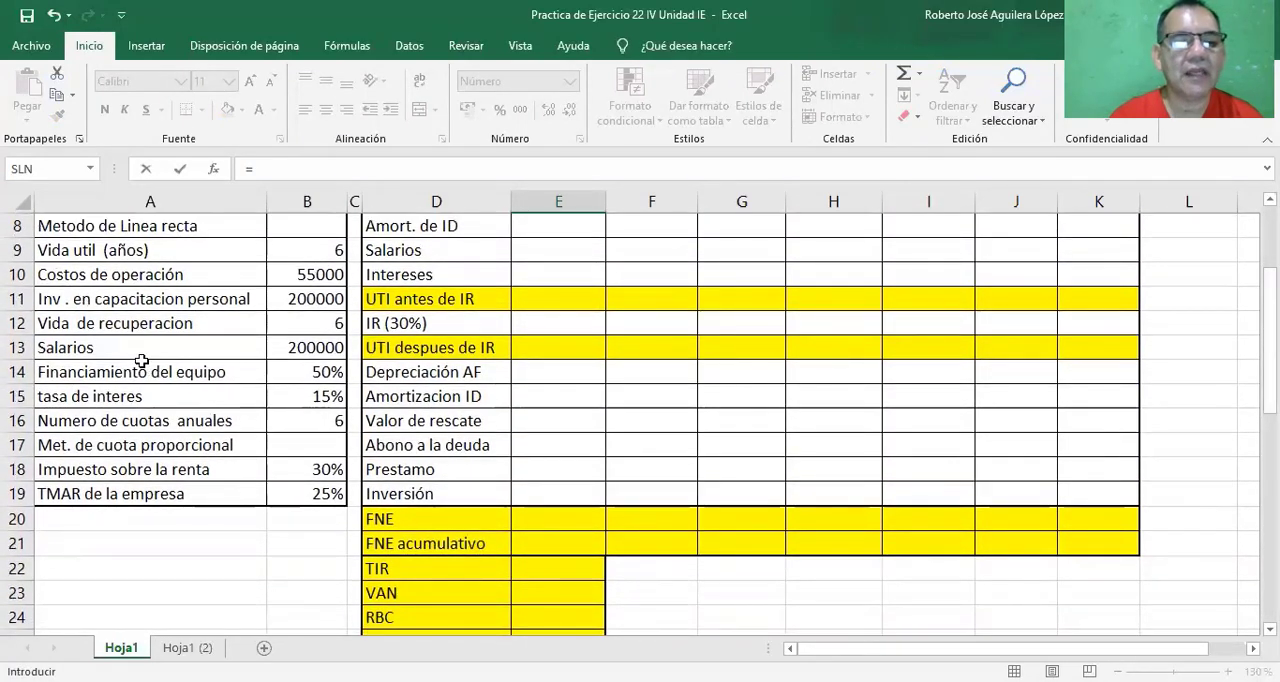
left_click(307, 373)
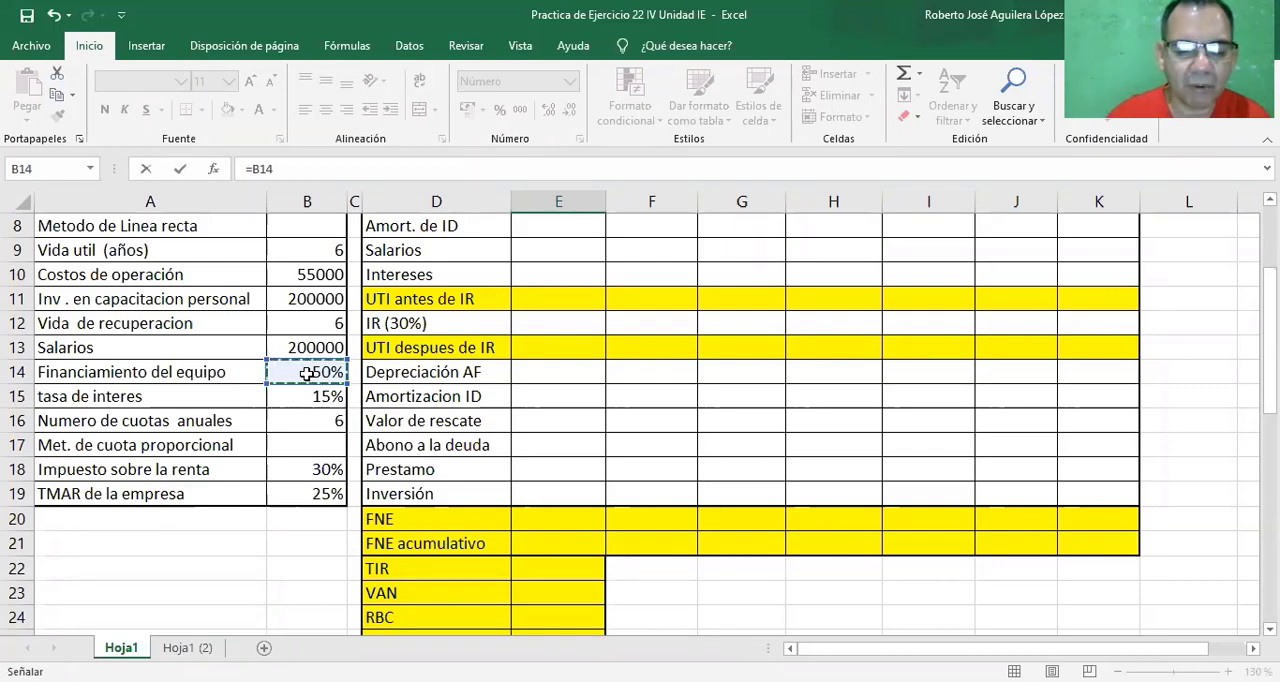
type("*")
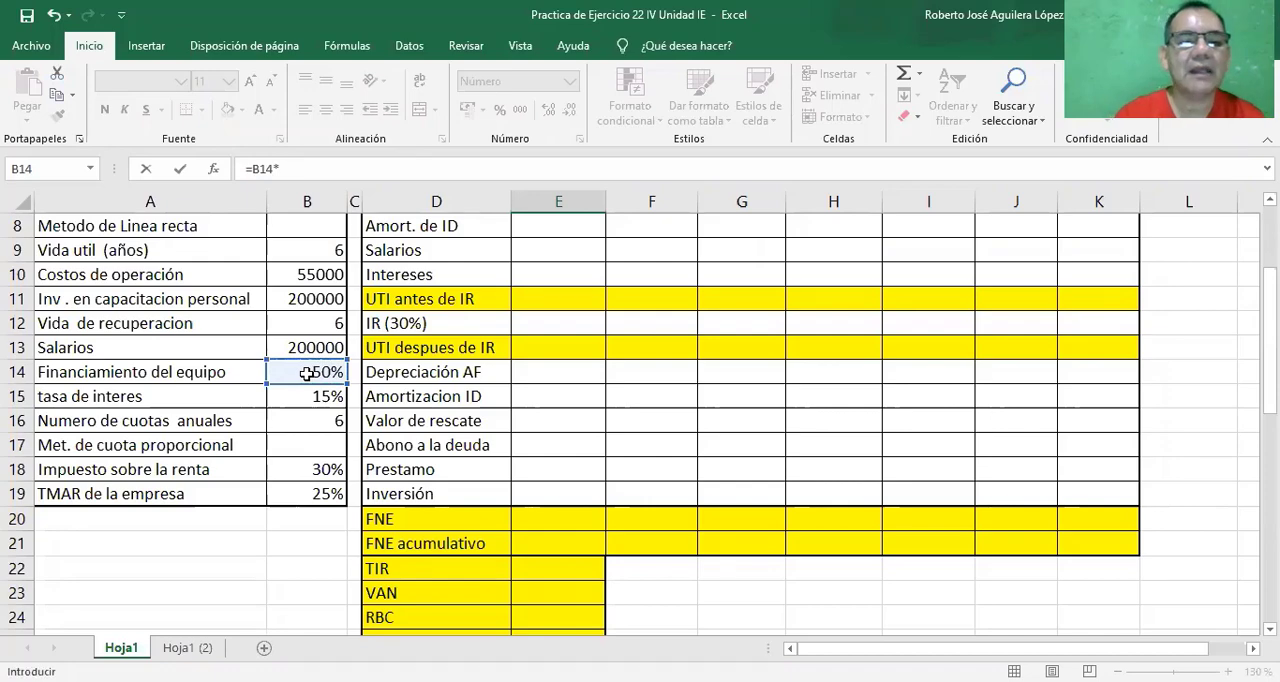
scroll(640, 420, "up", 2)
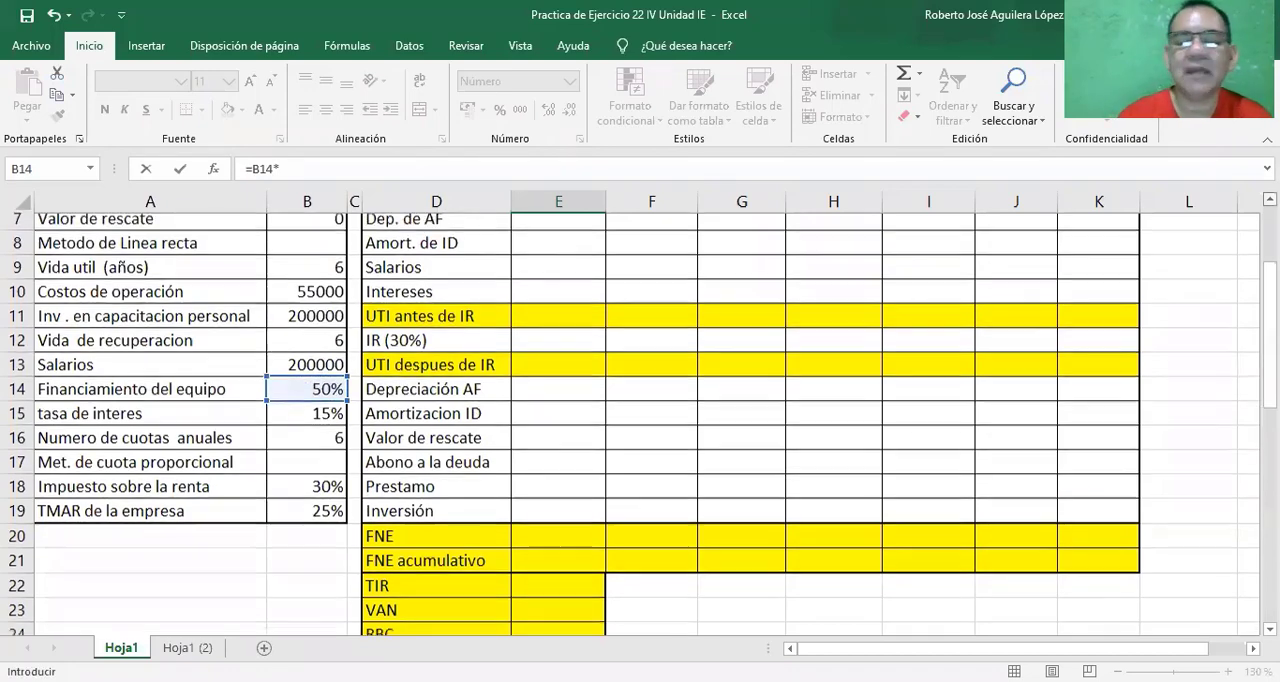
scroll(640, 420, "up", 1)
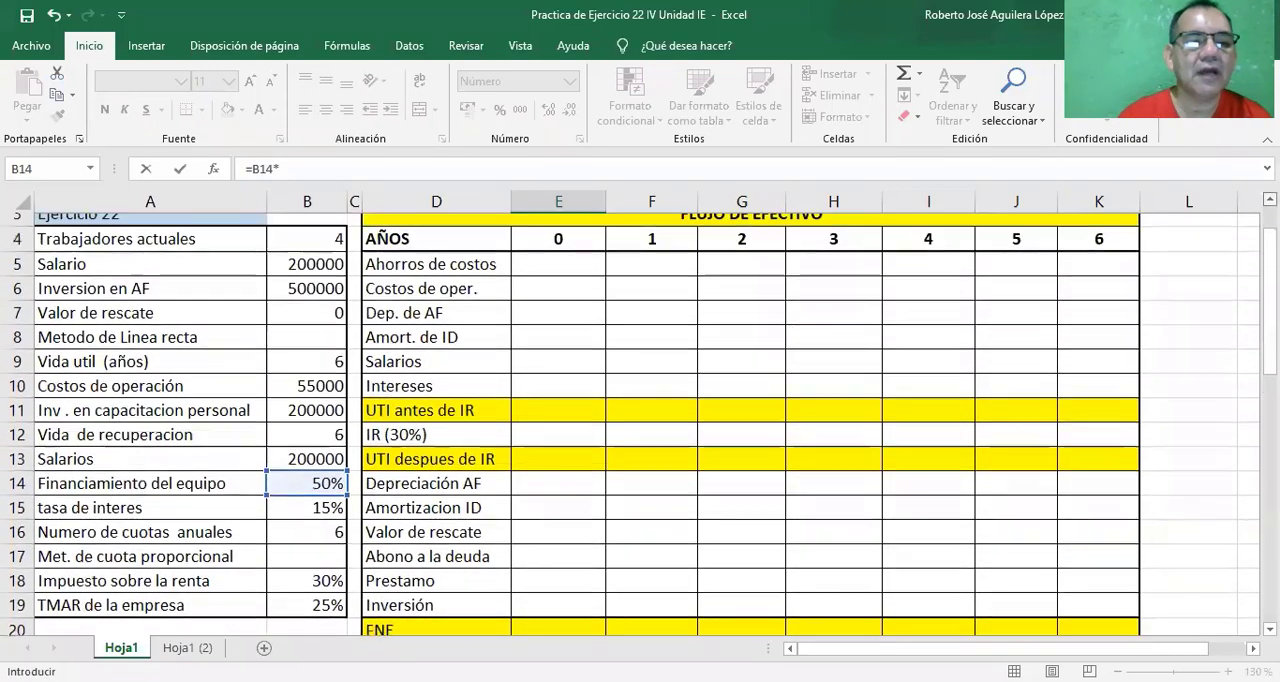
left_click(318, 301)
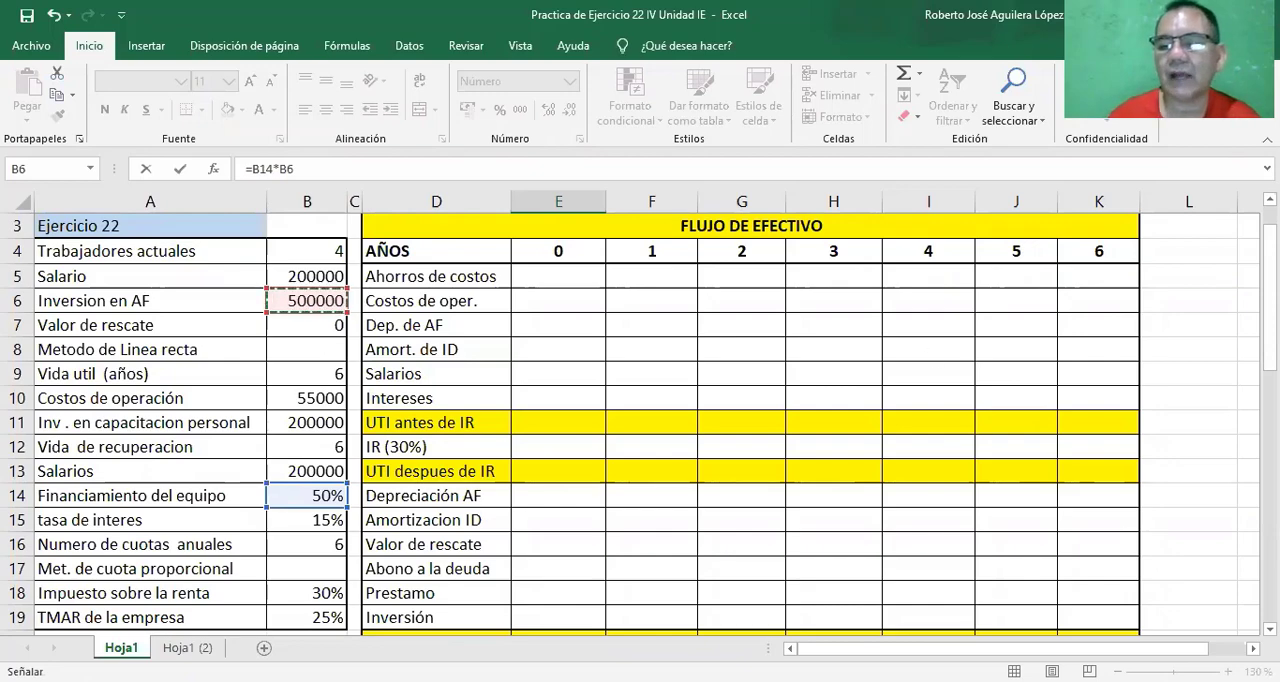
scroll(640, 420, "down", 1)
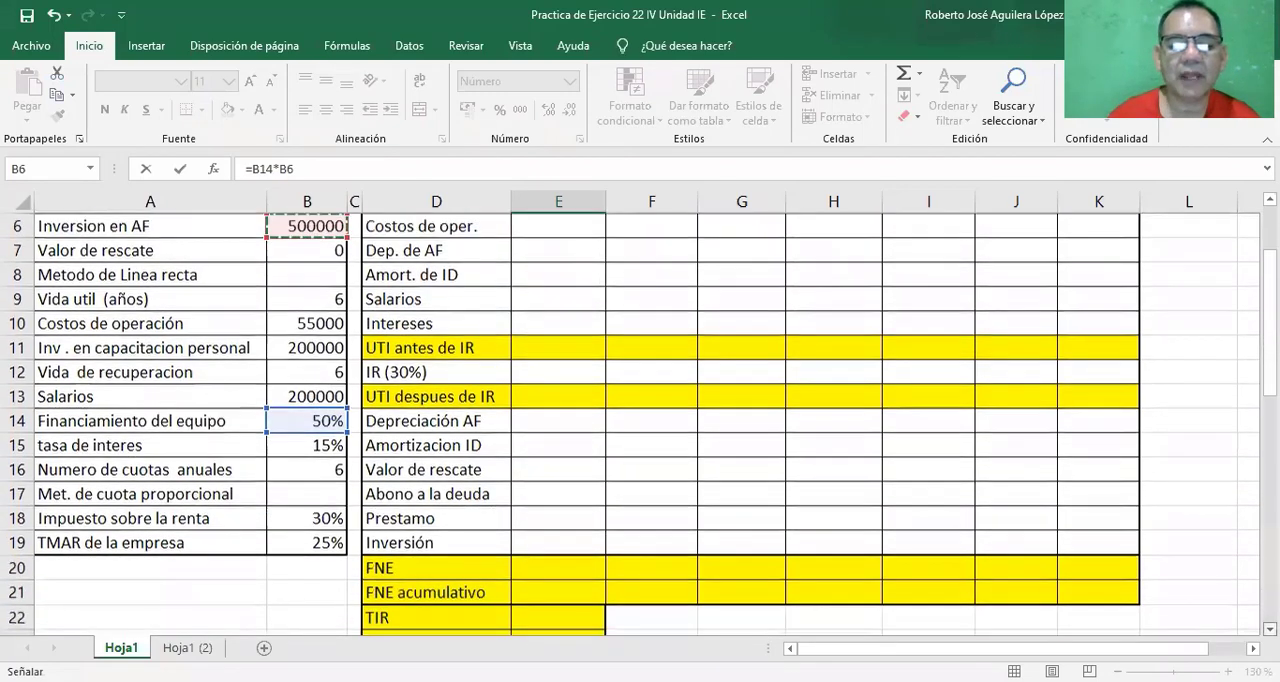
scroll(1006, 586, "down", 6)
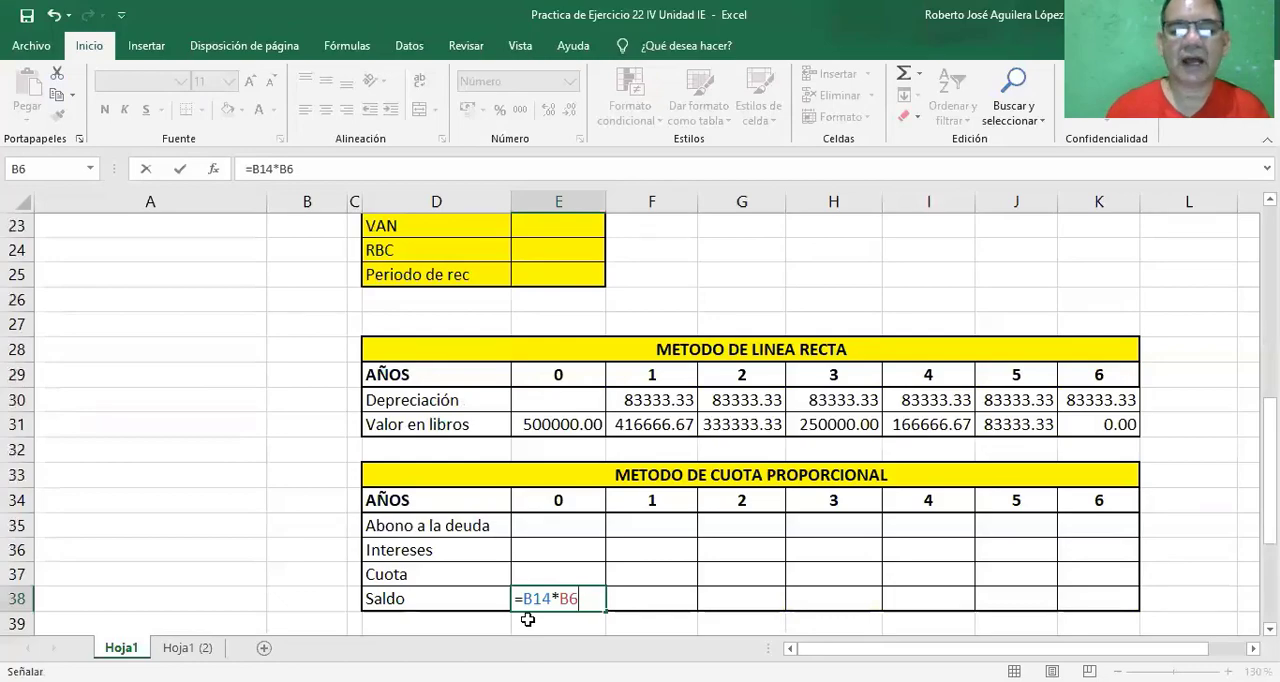
key("Return")
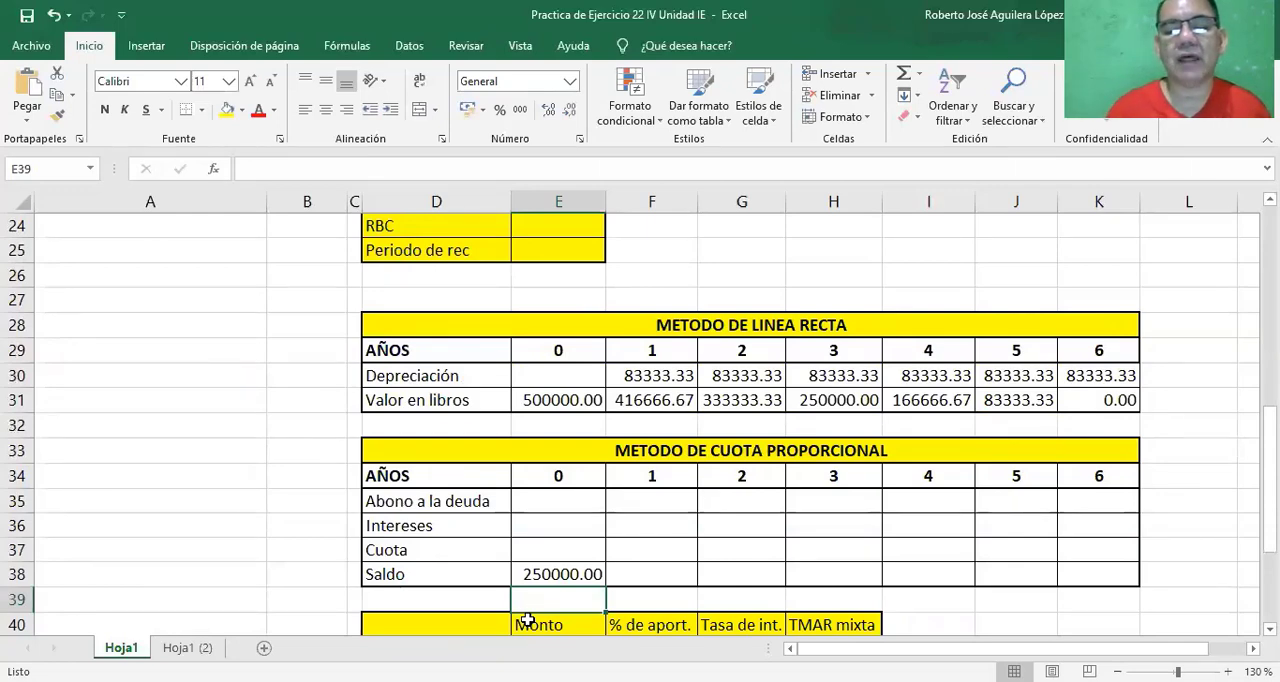
left_click(556, 573)
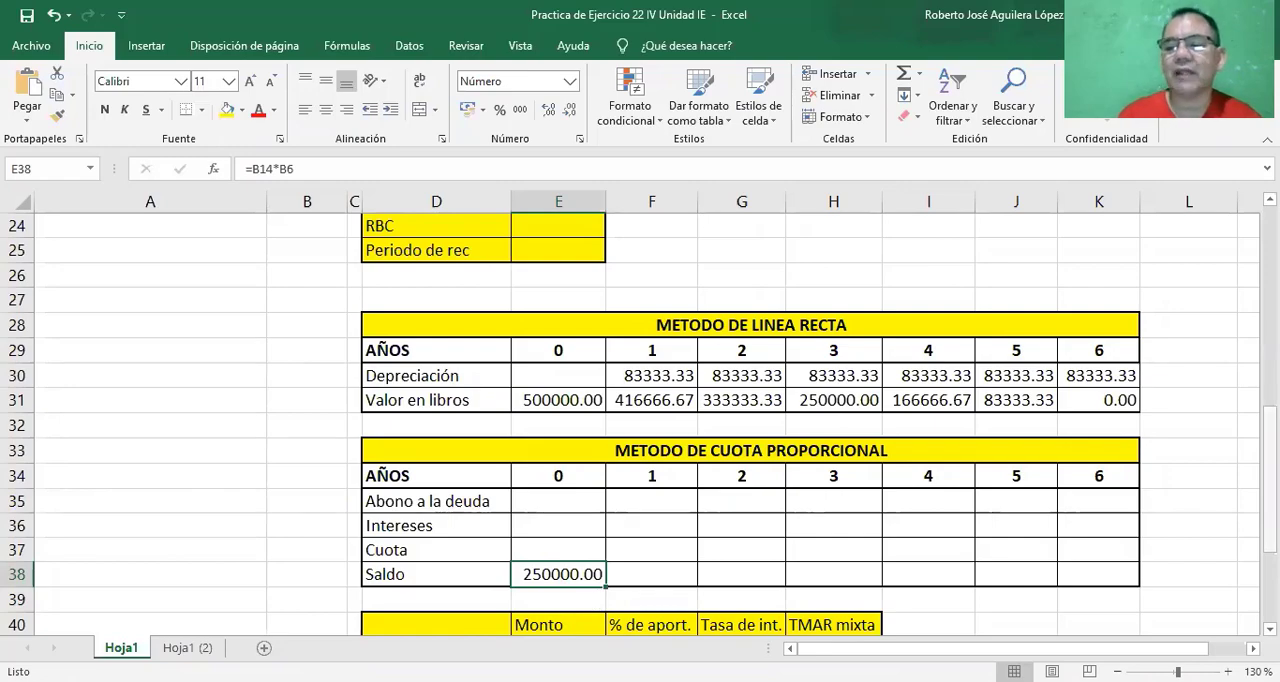
Build the year 1 Abono a la deuda formula in cell F35 as =E38/B16, dividing the Saldo by Numero de cuotas anuales.
scroll(640, 420, "up", 7)
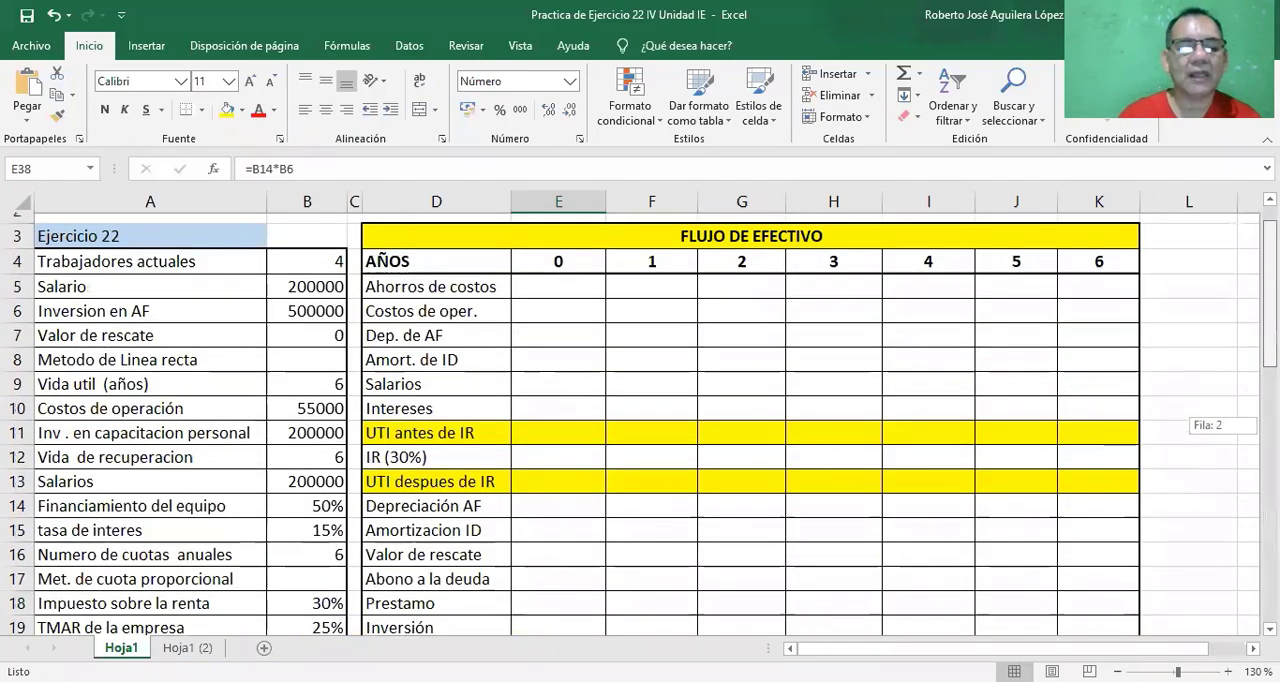
scroll(640, 420, "down", 1)
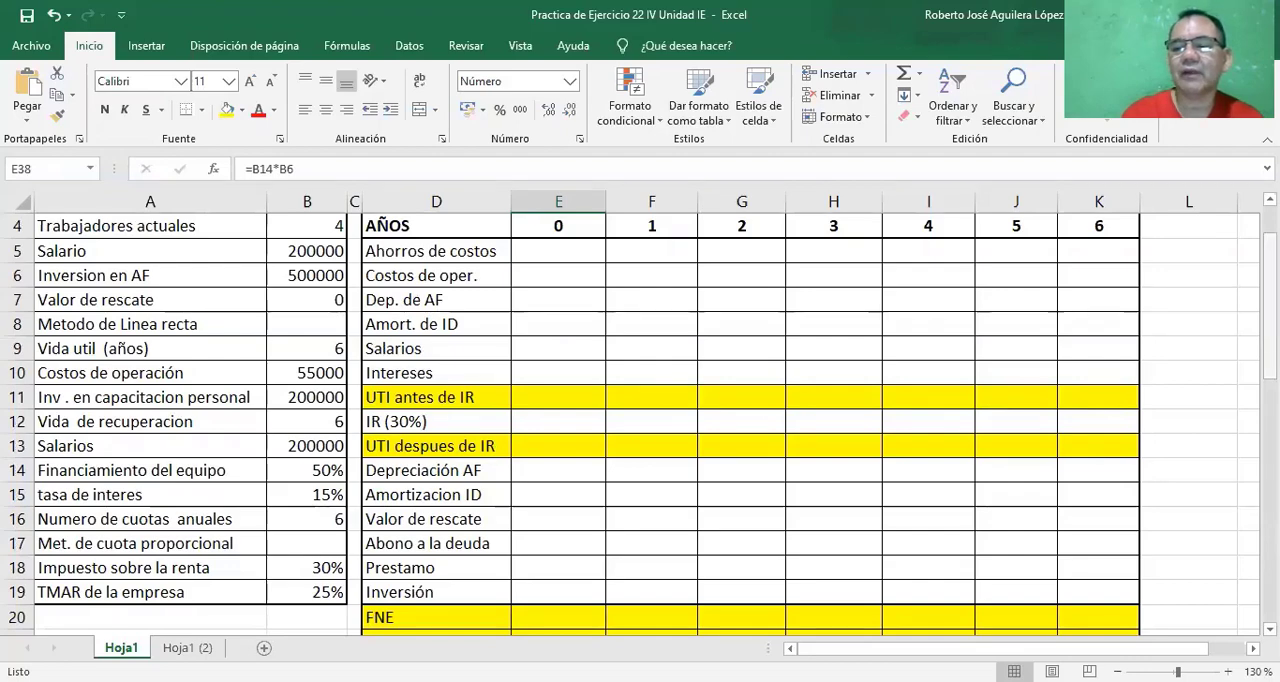
scroll(640, 420, "down", 7)
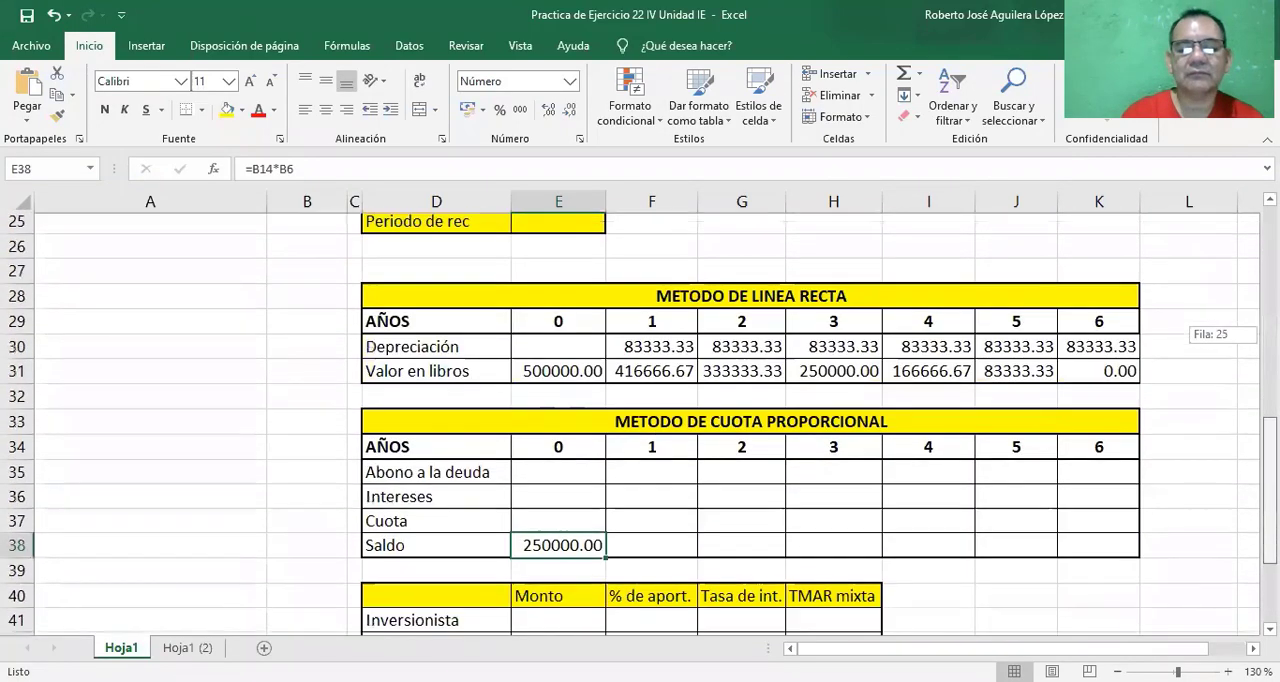
left_click_drag(1270, 491, 1270, 508)
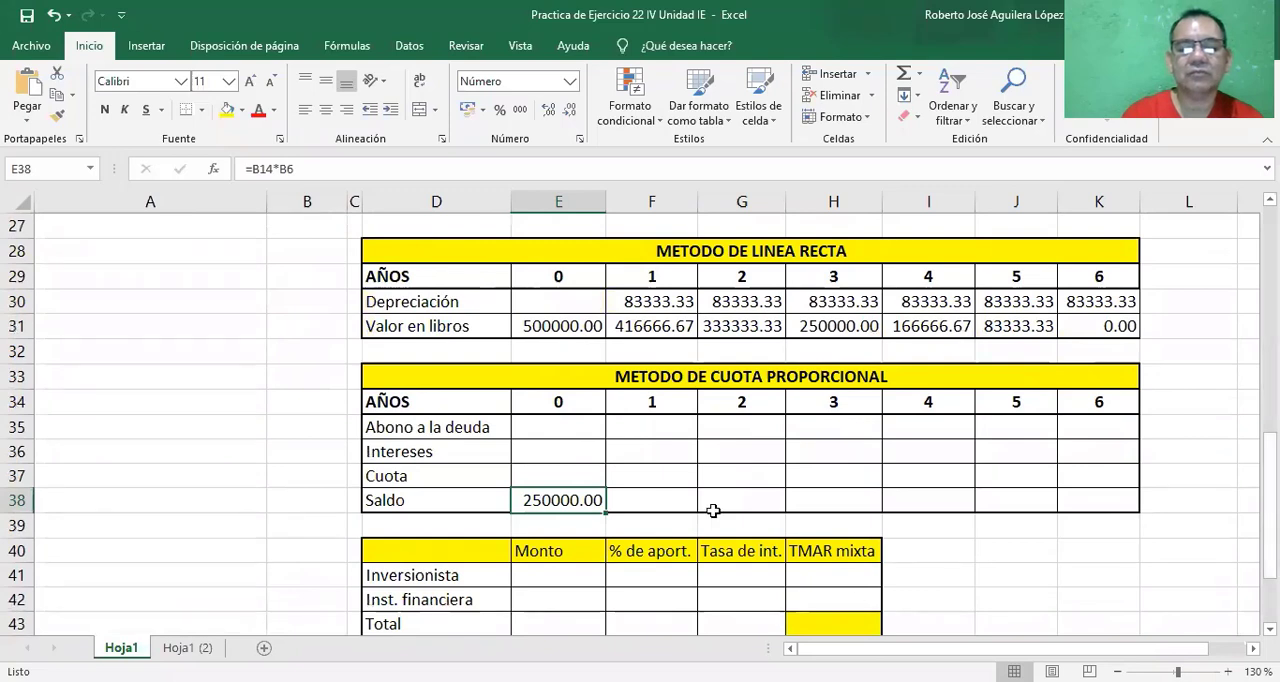
left_click(631, 477)
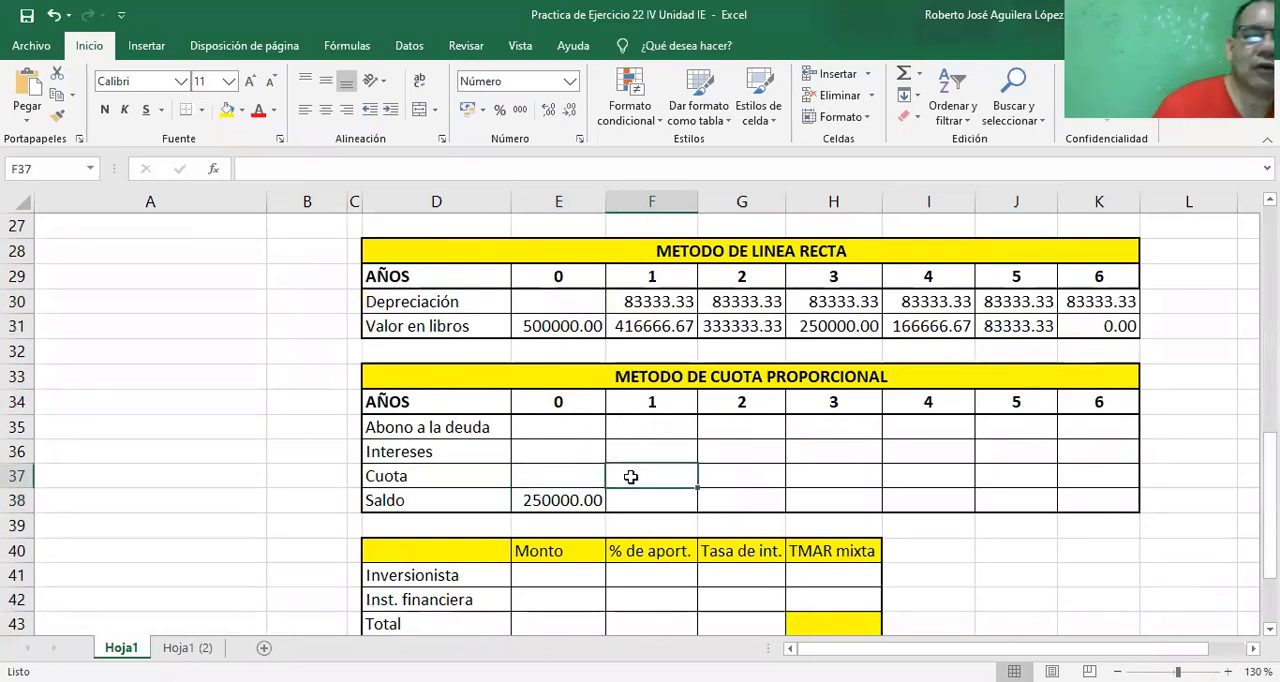
left_click(627, 429)
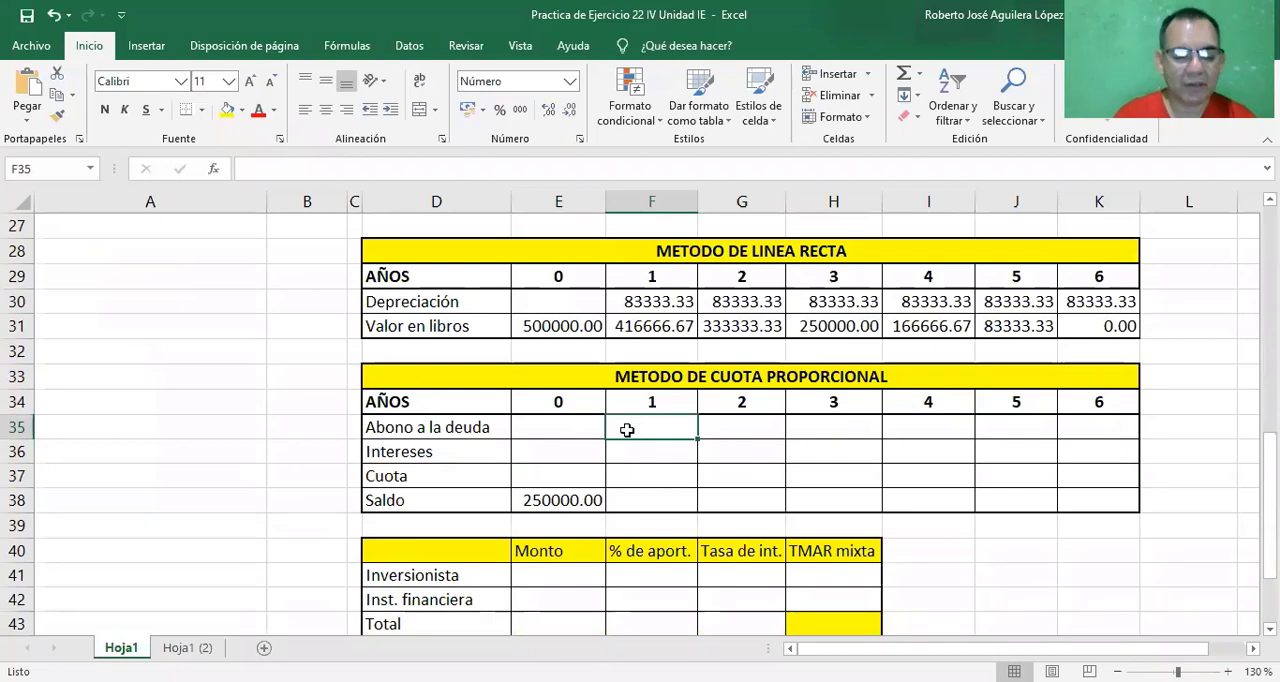
type("=")
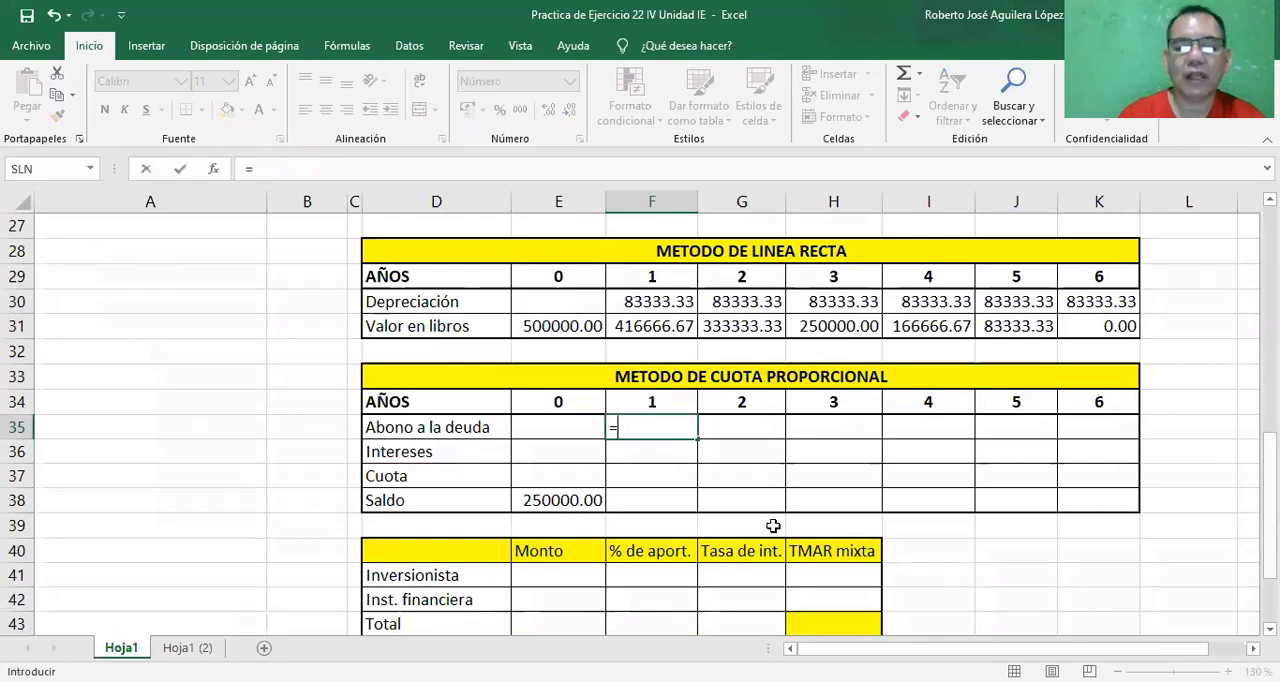
left_click(548, 501)
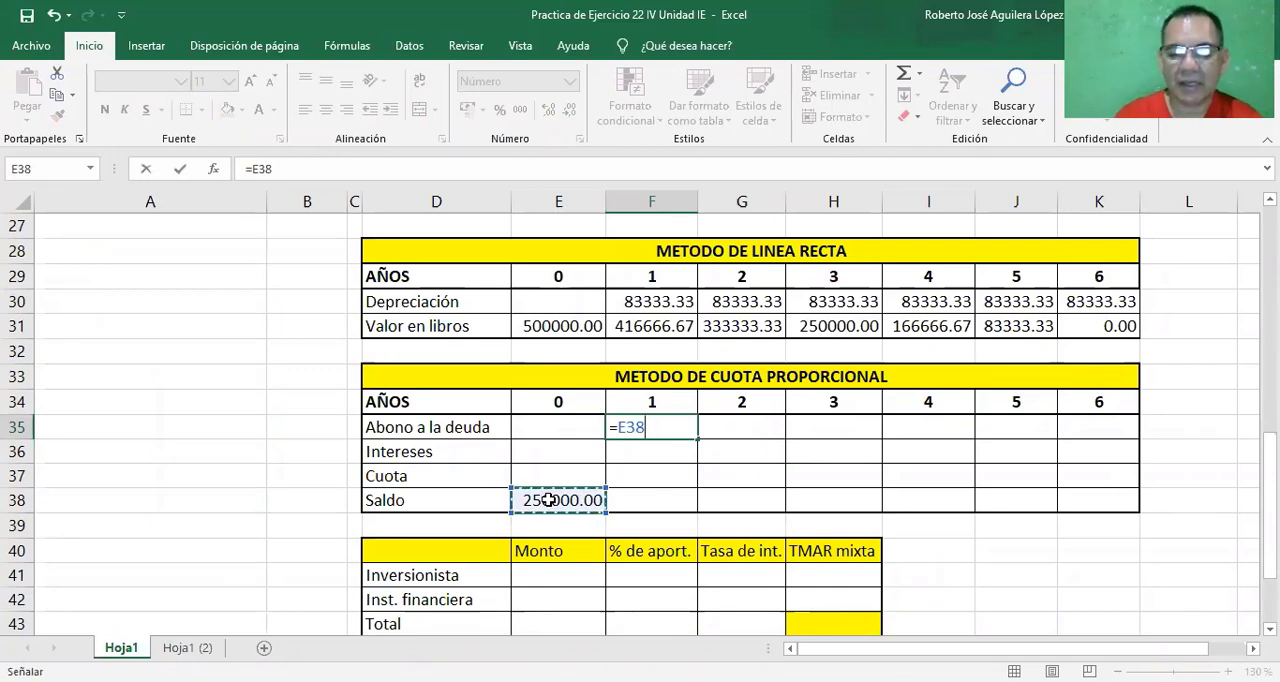
type("/")
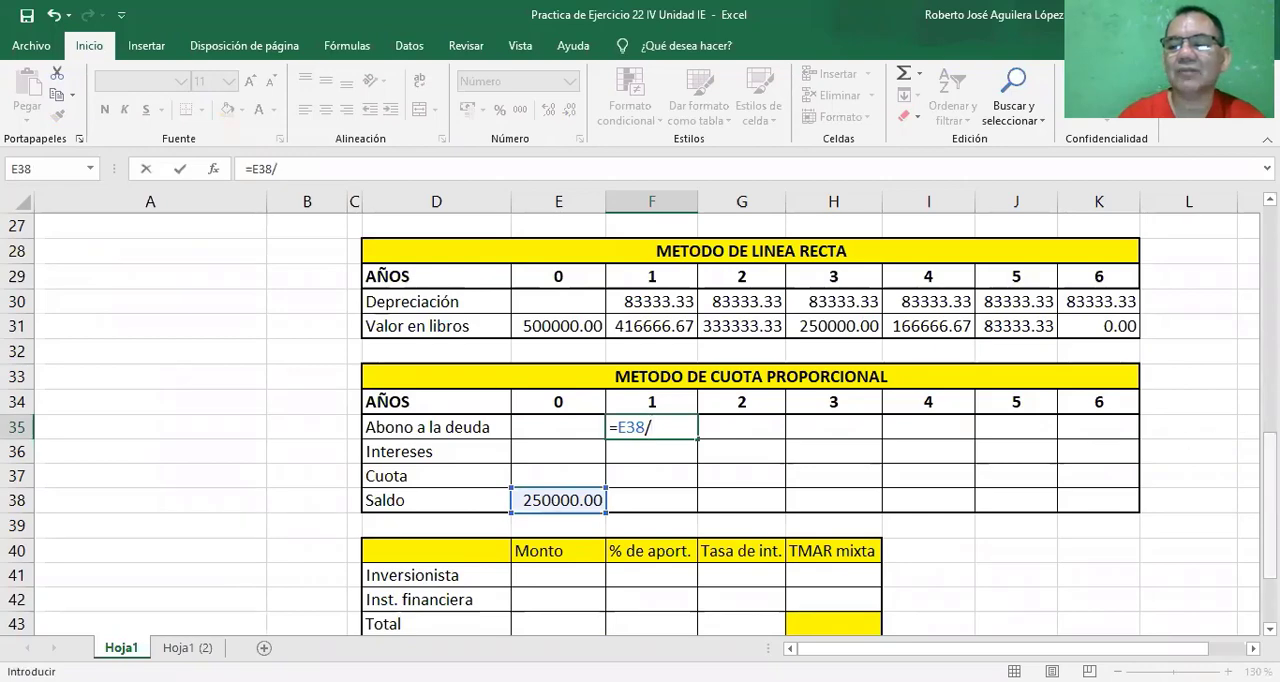
left_click_drag(1270, 473, 1270, 292)
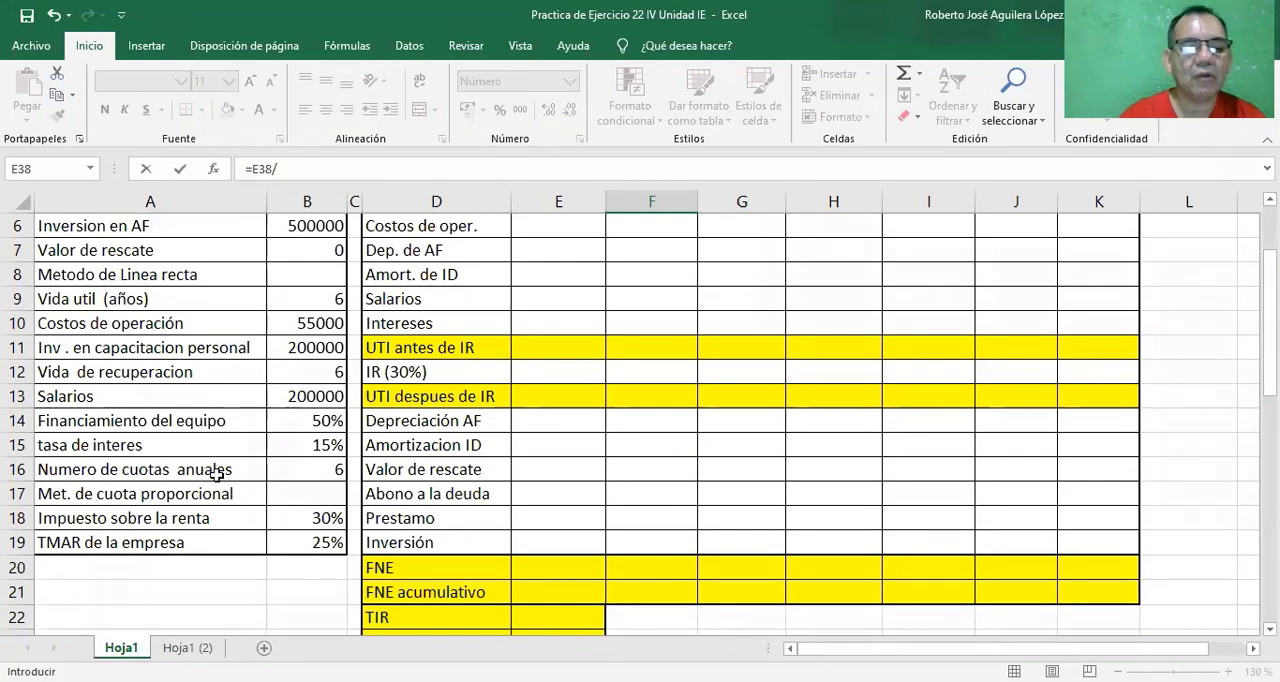
left_click(333, 469)
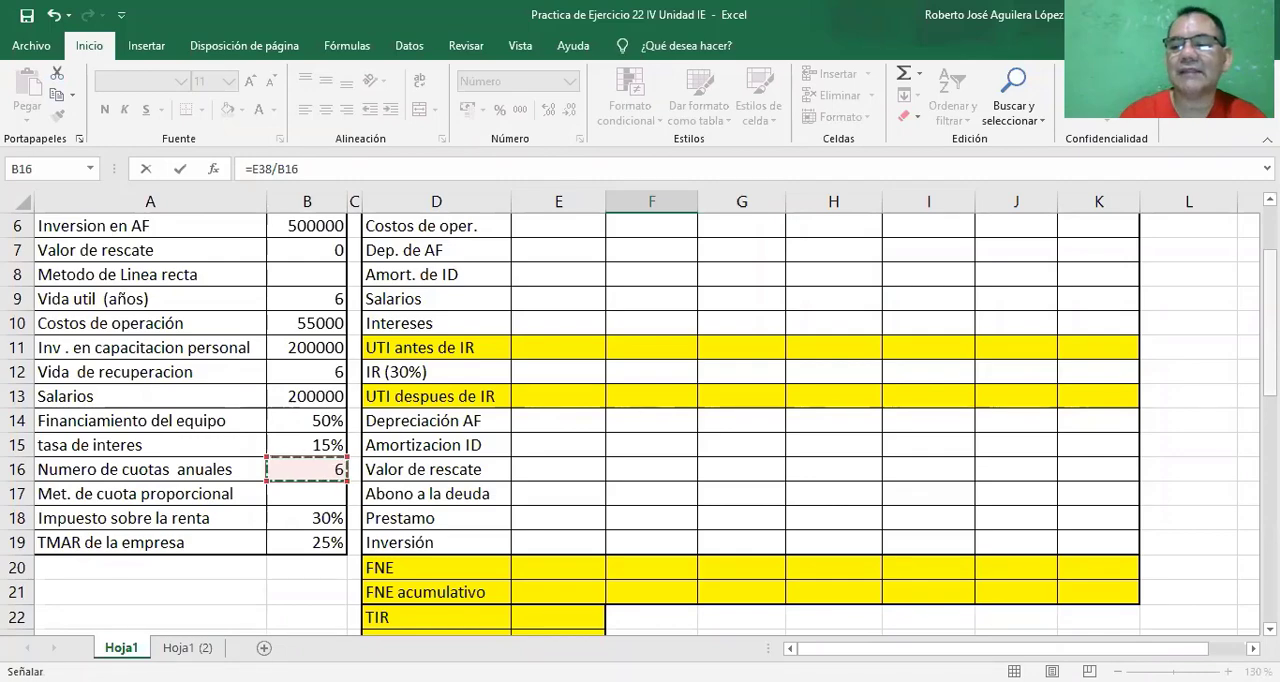
left_click_drag(1269, 320, 1269, 505)
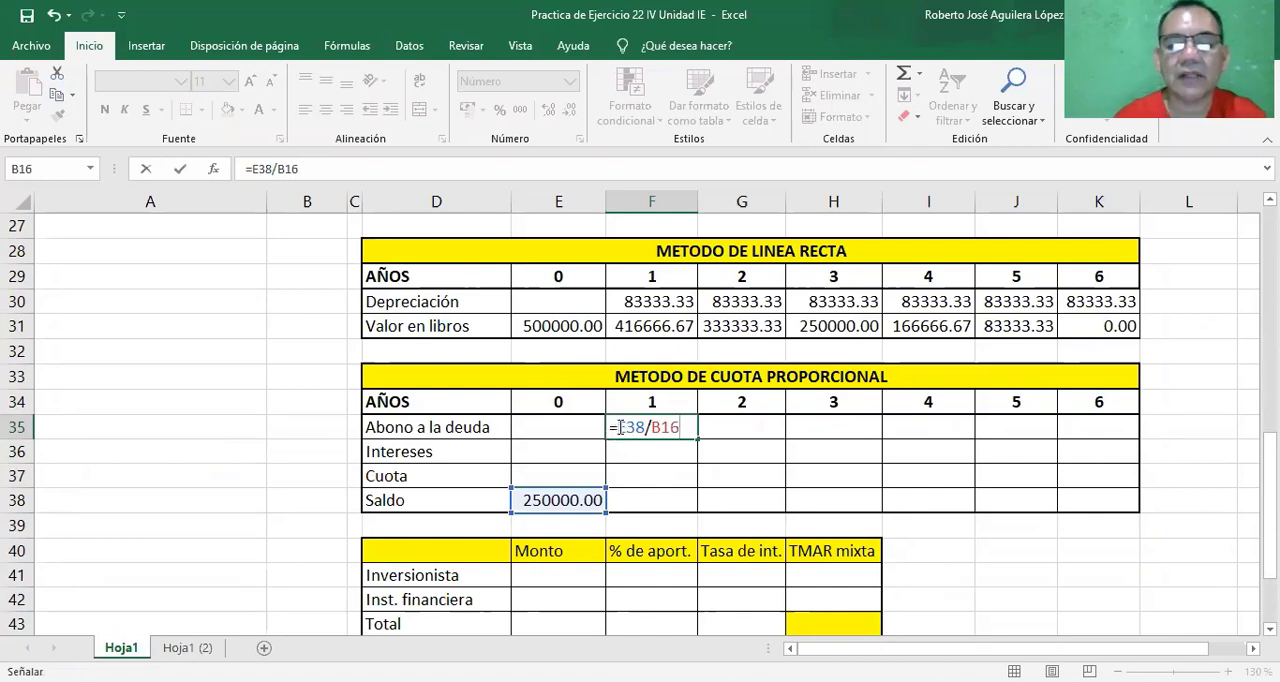
Make both references in the Abono a la deuda formula absolute and accept it as =$E$38/$B$16.
left_click(621, 426)
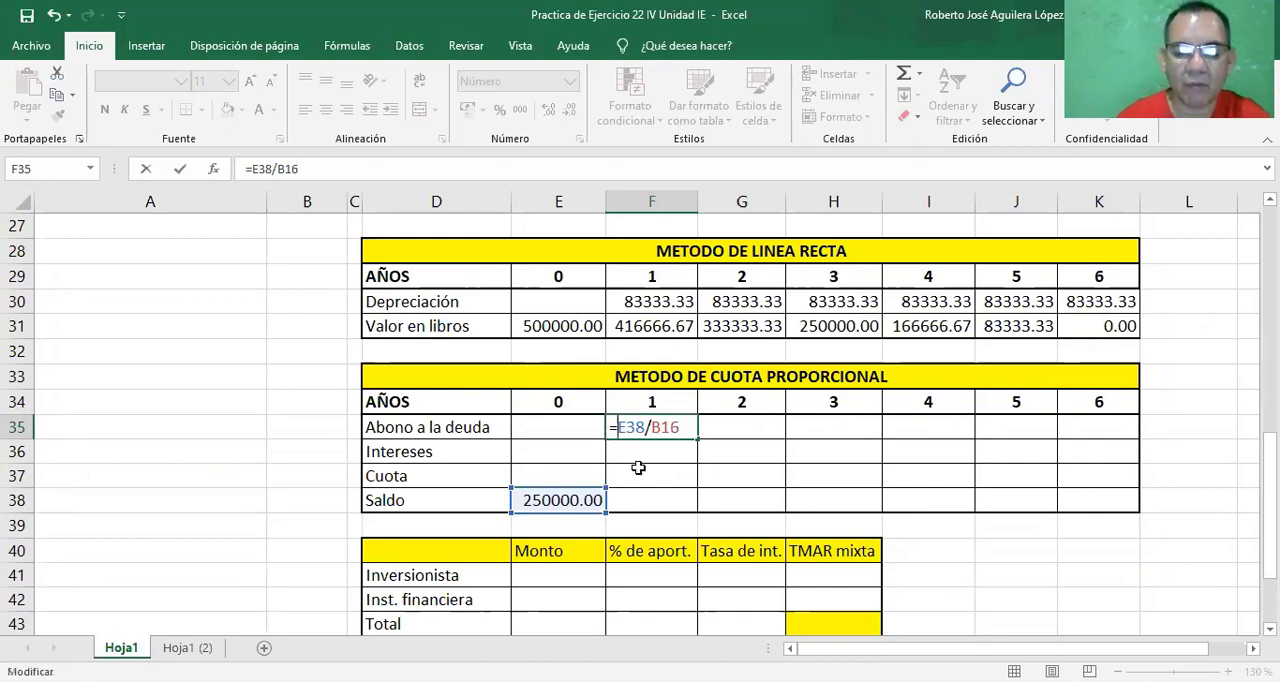
key("F4")
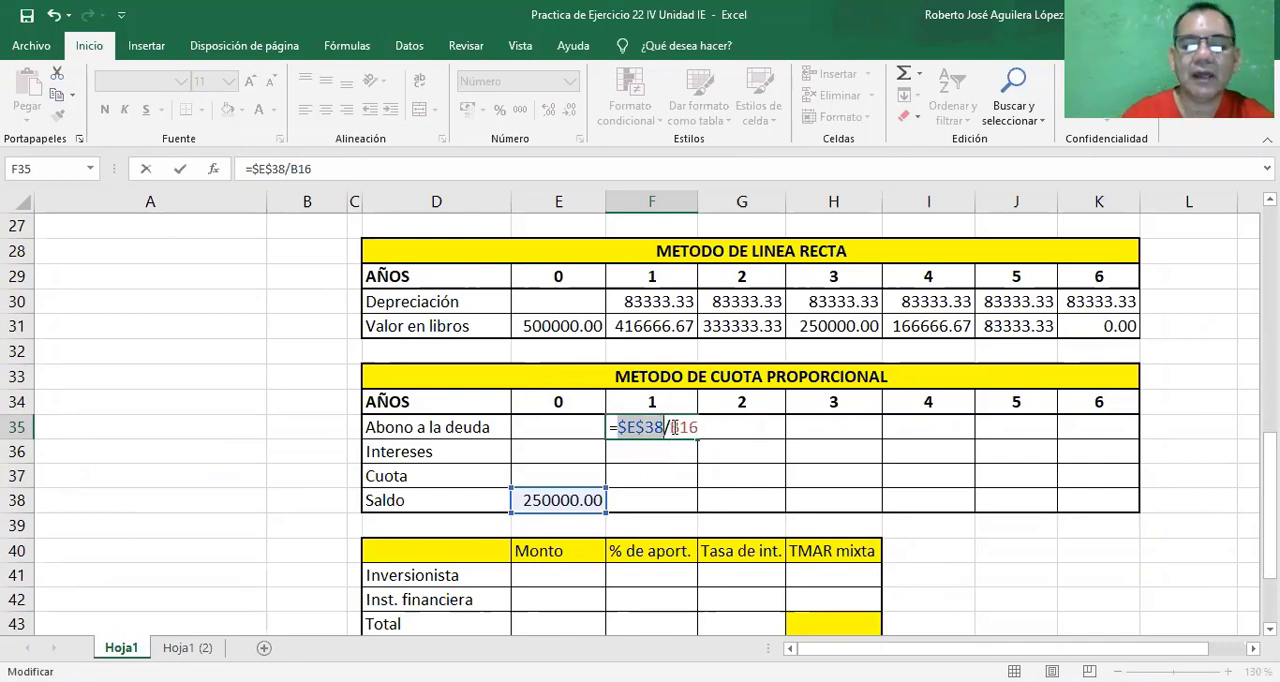
left_click(674, 427)
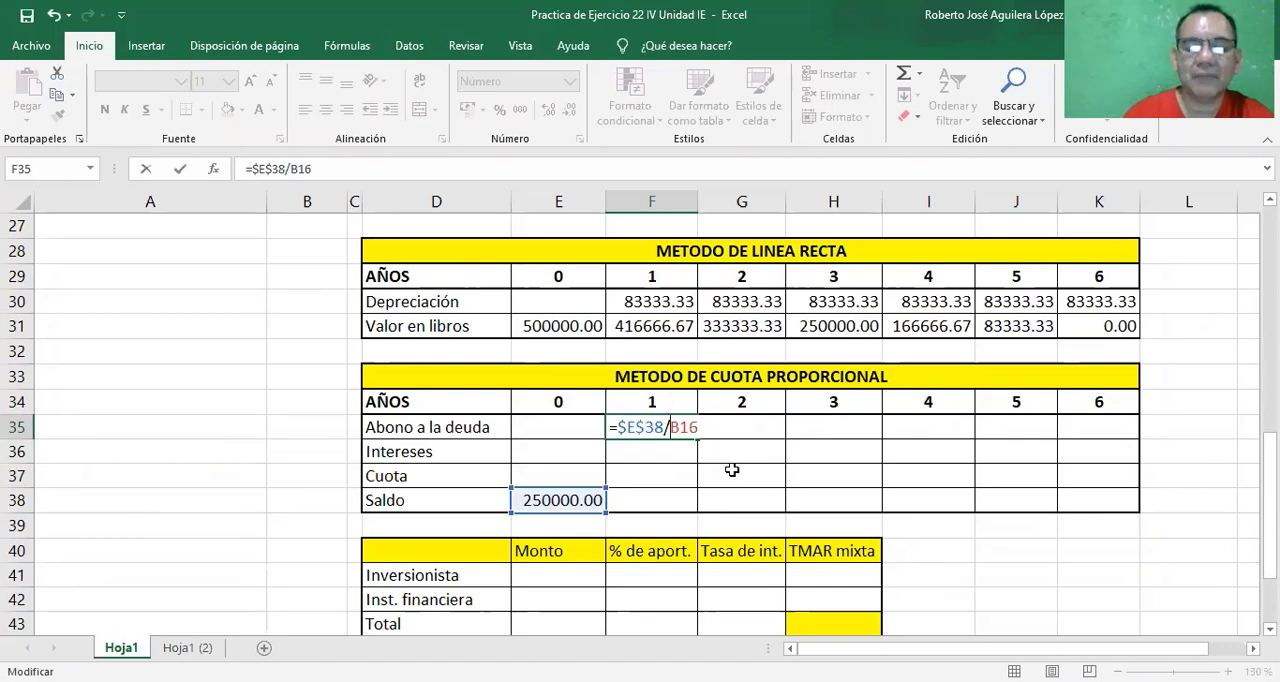
key("F4")
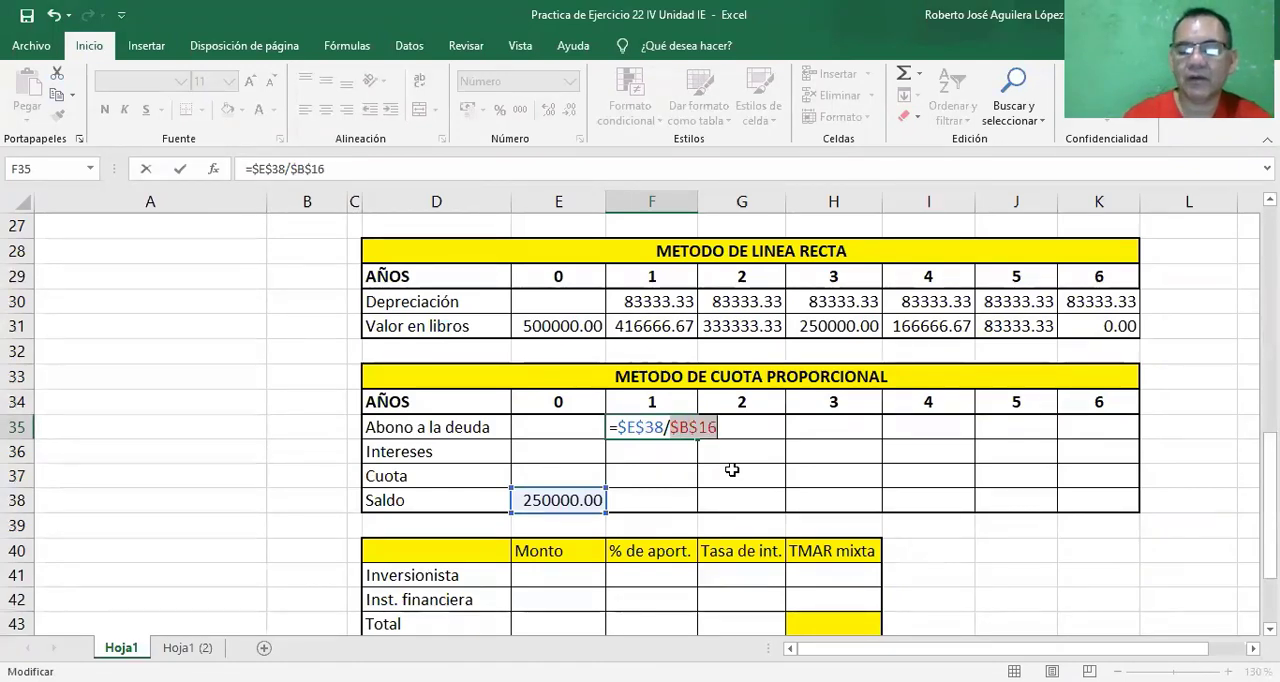
key("Return")
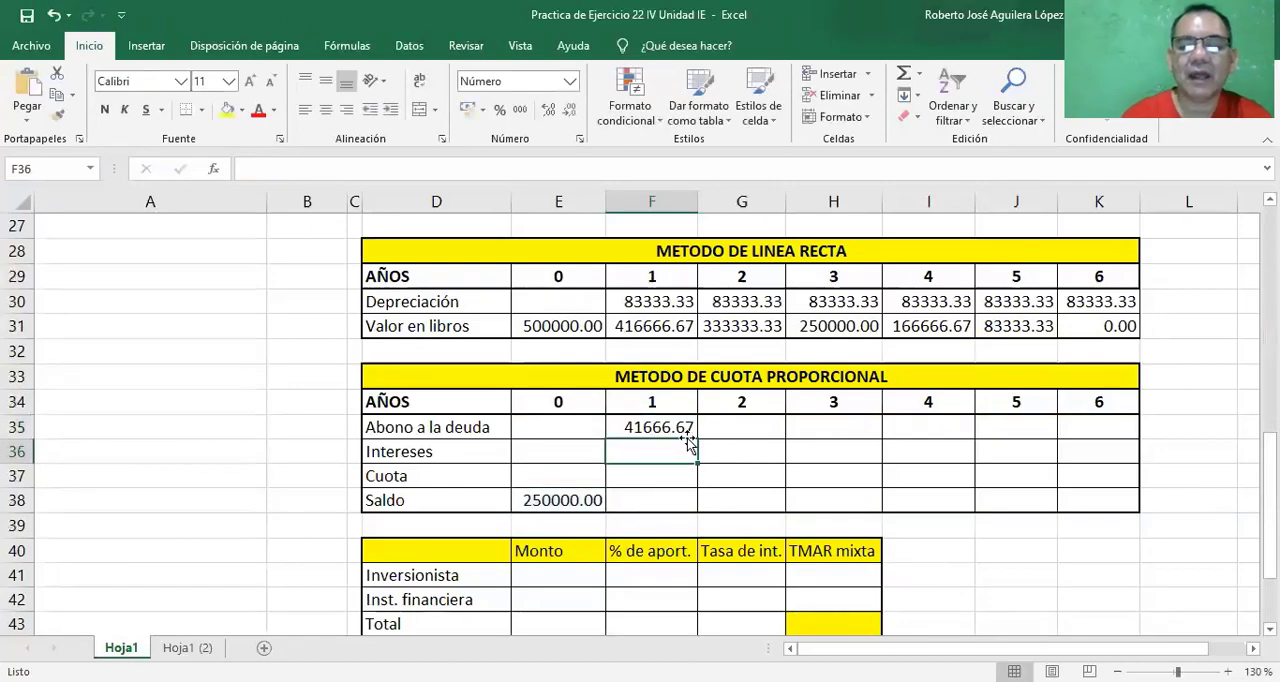
left_click(674, 428)
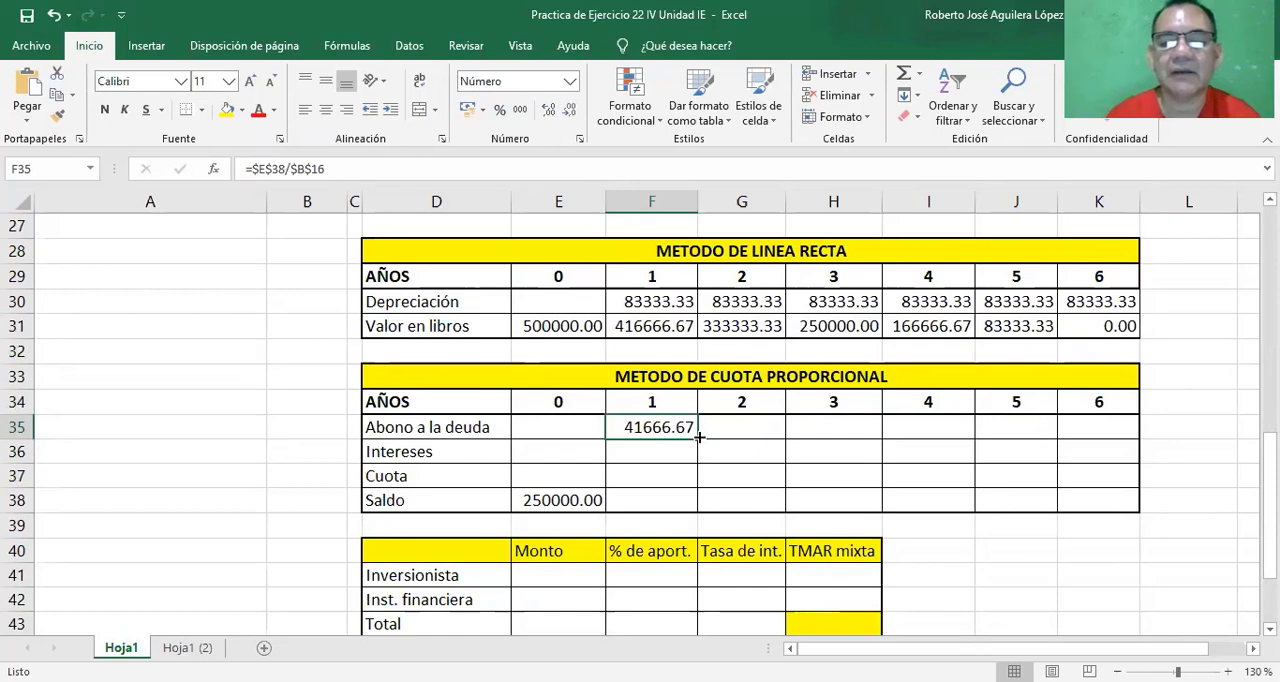
mouse_move(699, 436)
left_mouse_down()
mouse_move(857, 427)
mouse_move(700, 442)
left_mouse_up()
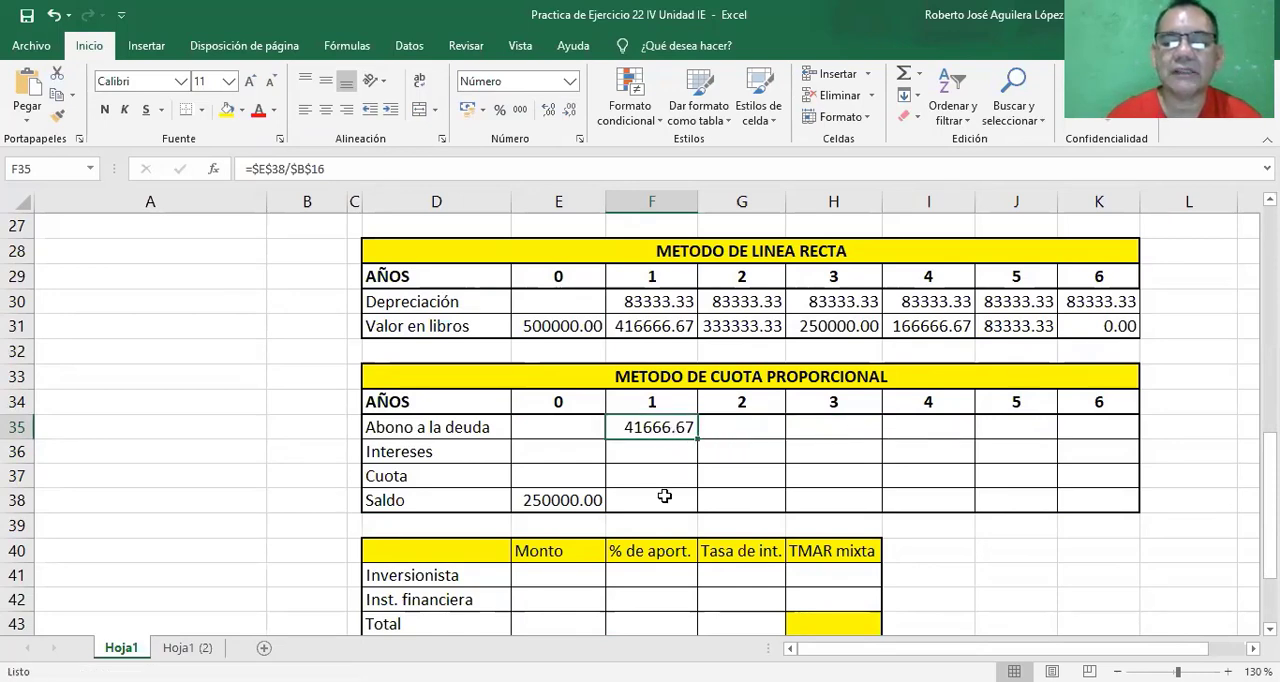
Calculate the year 1 Intereses in cell F36 with =E38*$B$15, multiplying the year 0 Saldo by the absolute tasa de interes.
left_click(642, 452)
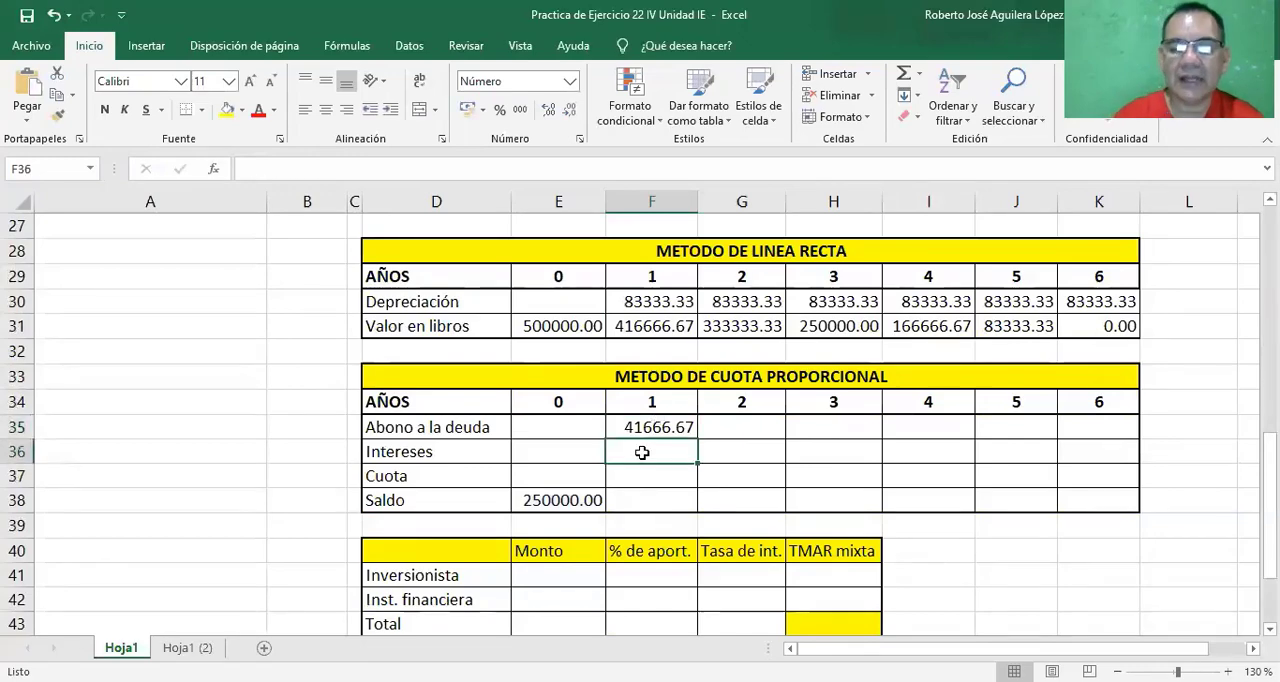
type("=")
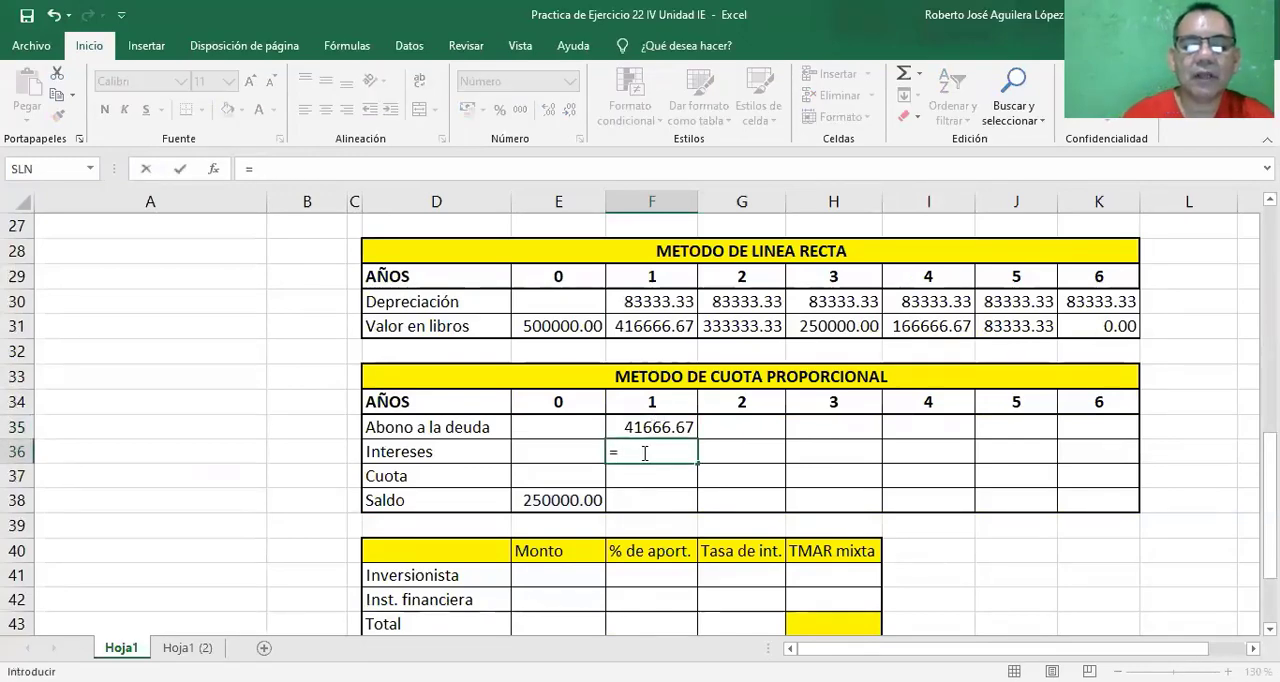
left_click(560, 500)
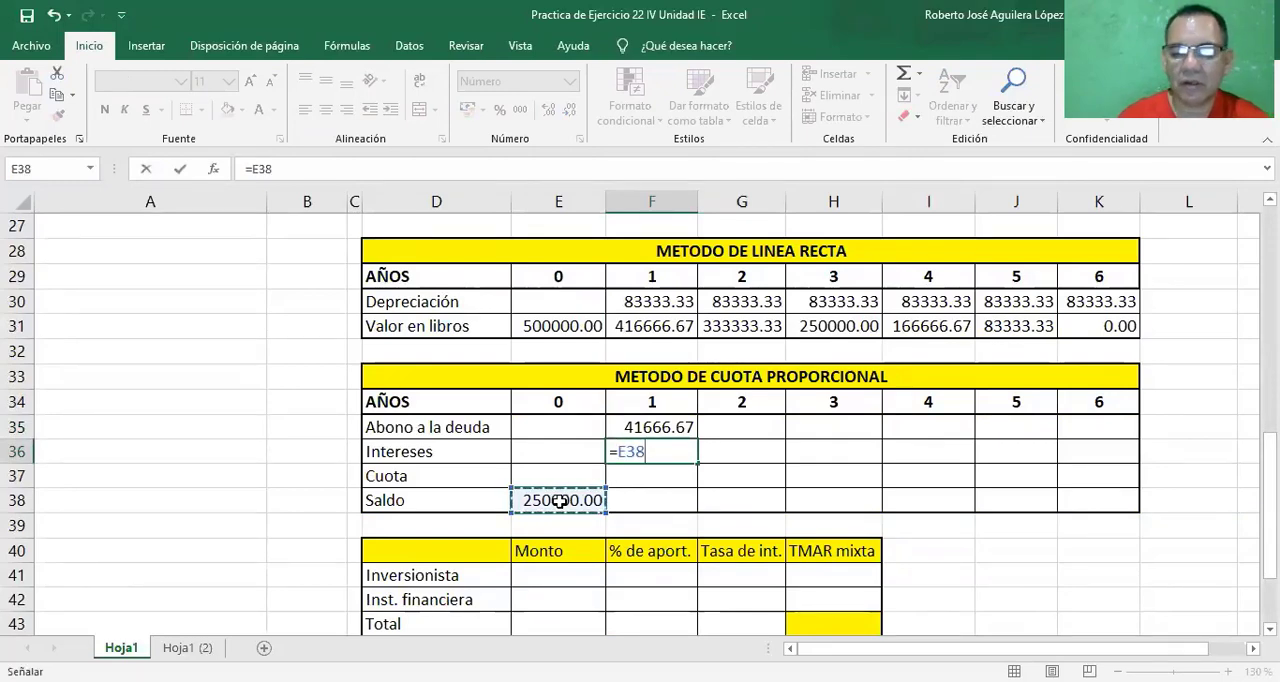
type("*")
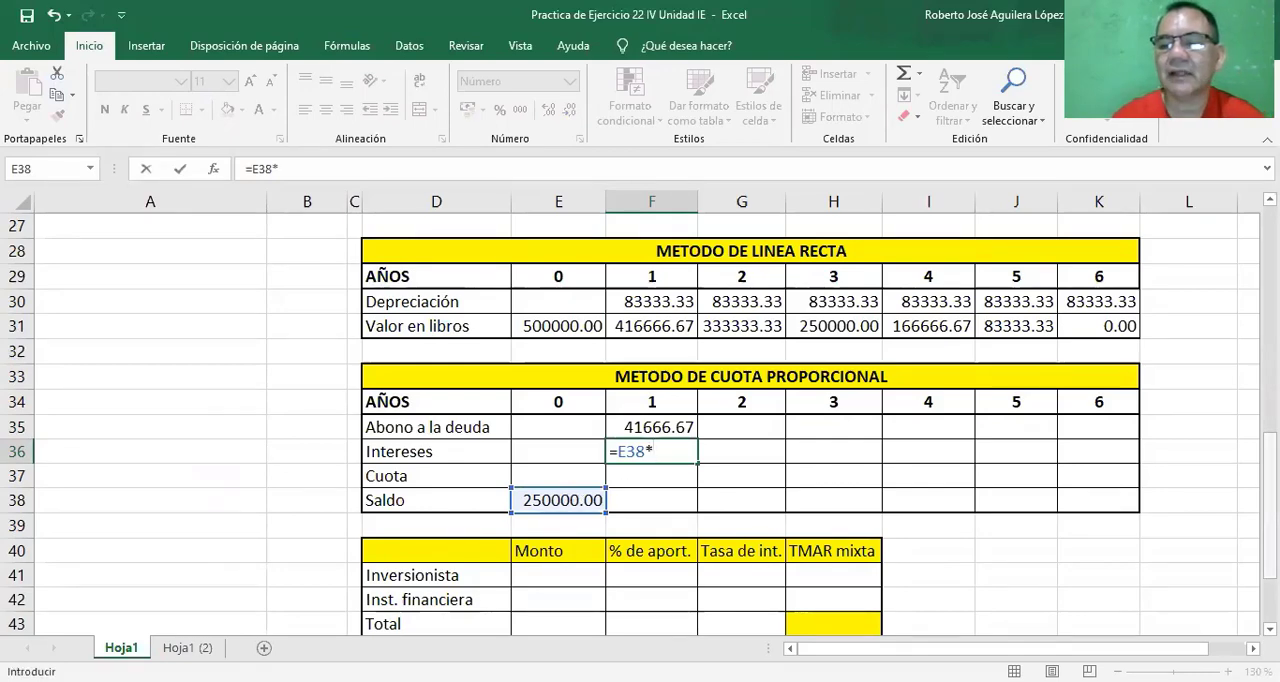
scroll(930, 379, "up", 5)
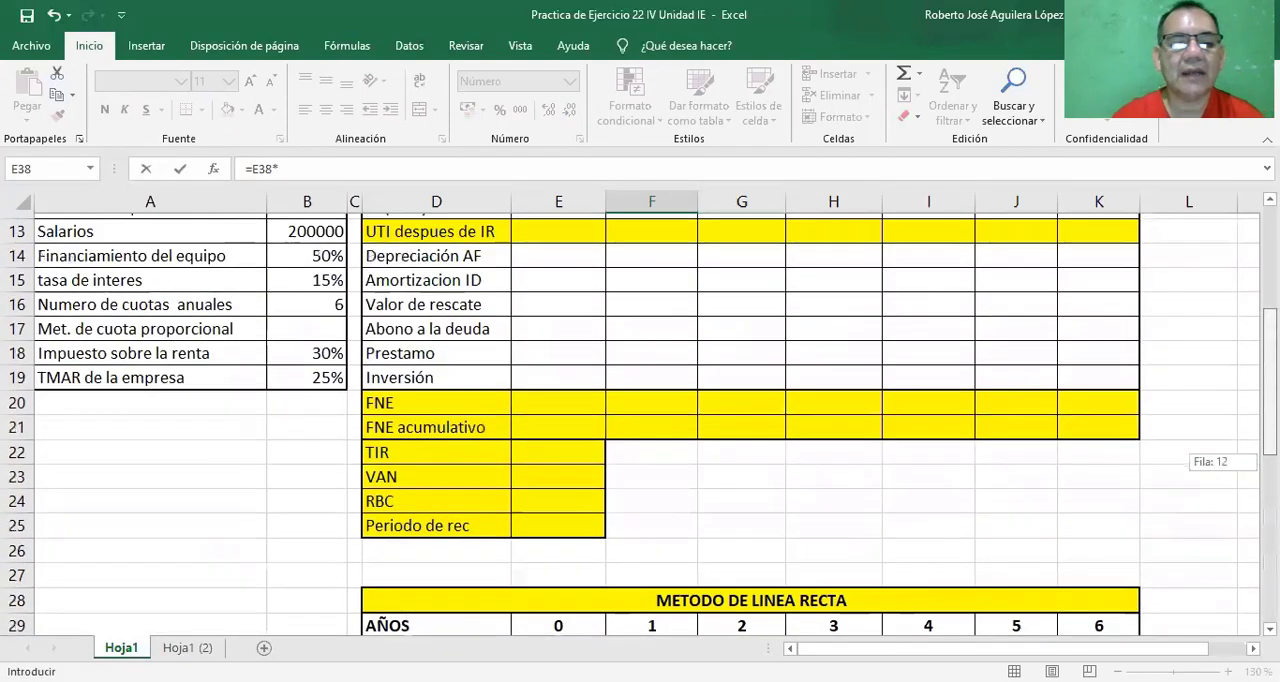
left_click(307, 276)
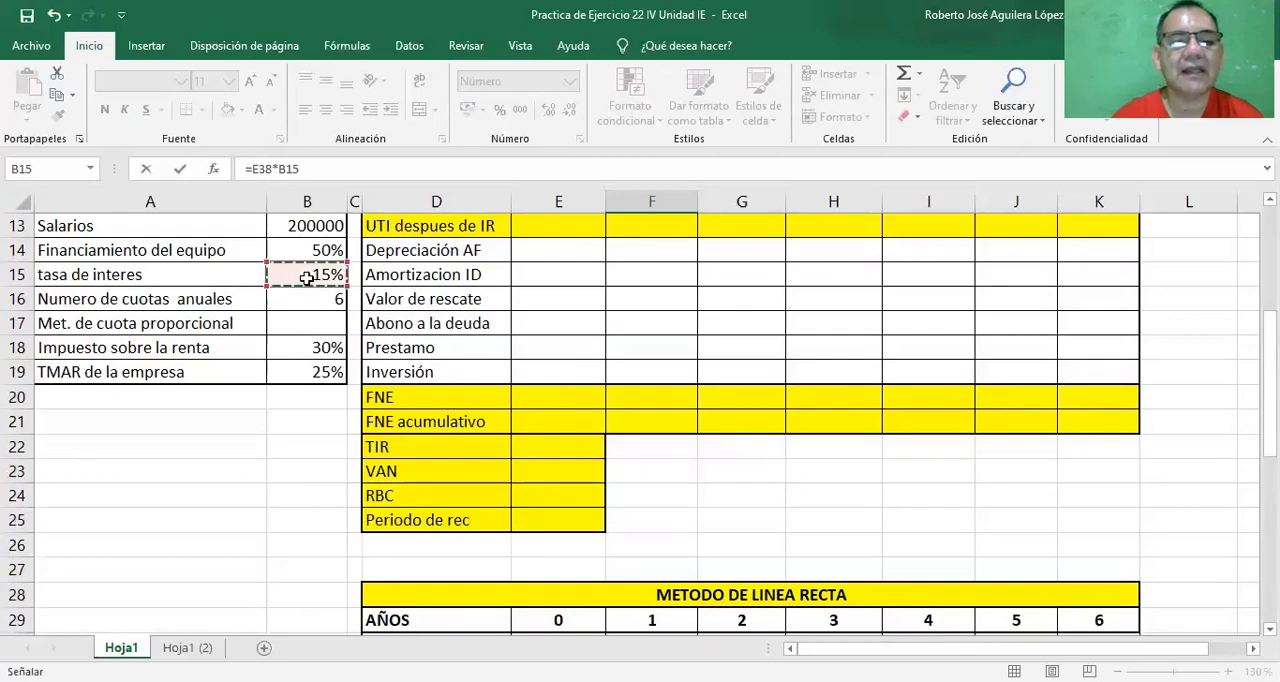
left_click(987, 232)
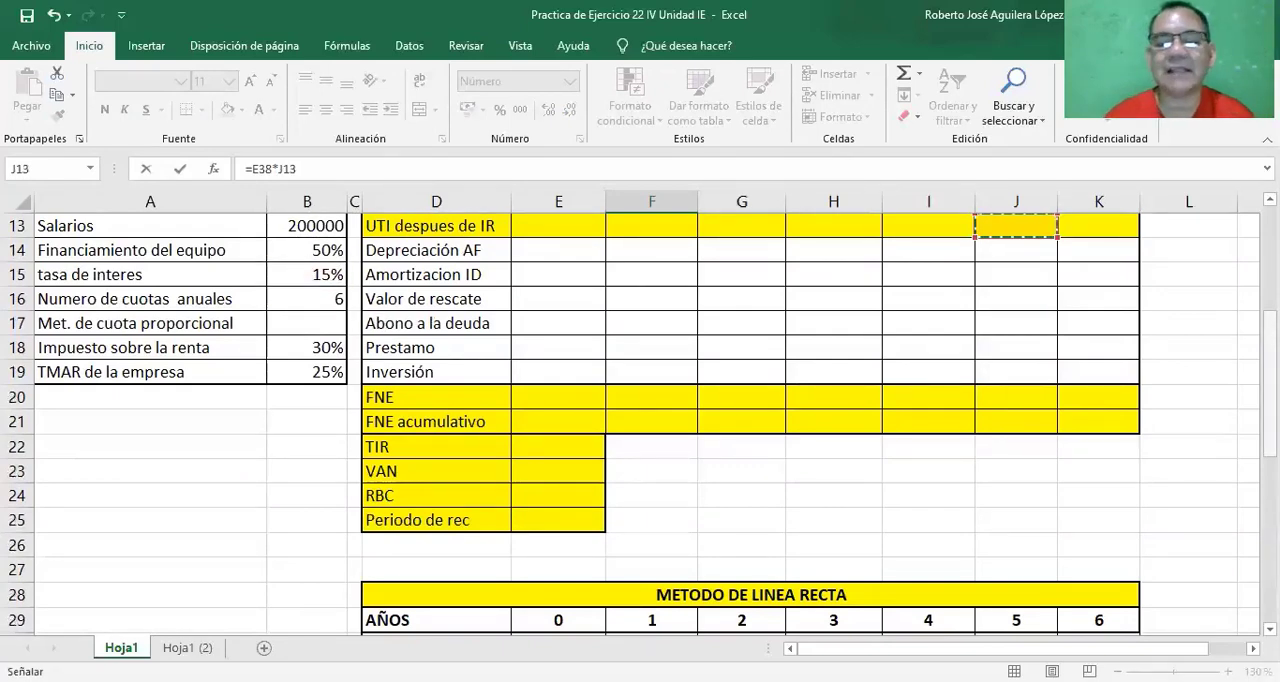
scroll(640, 424, "down", 5)
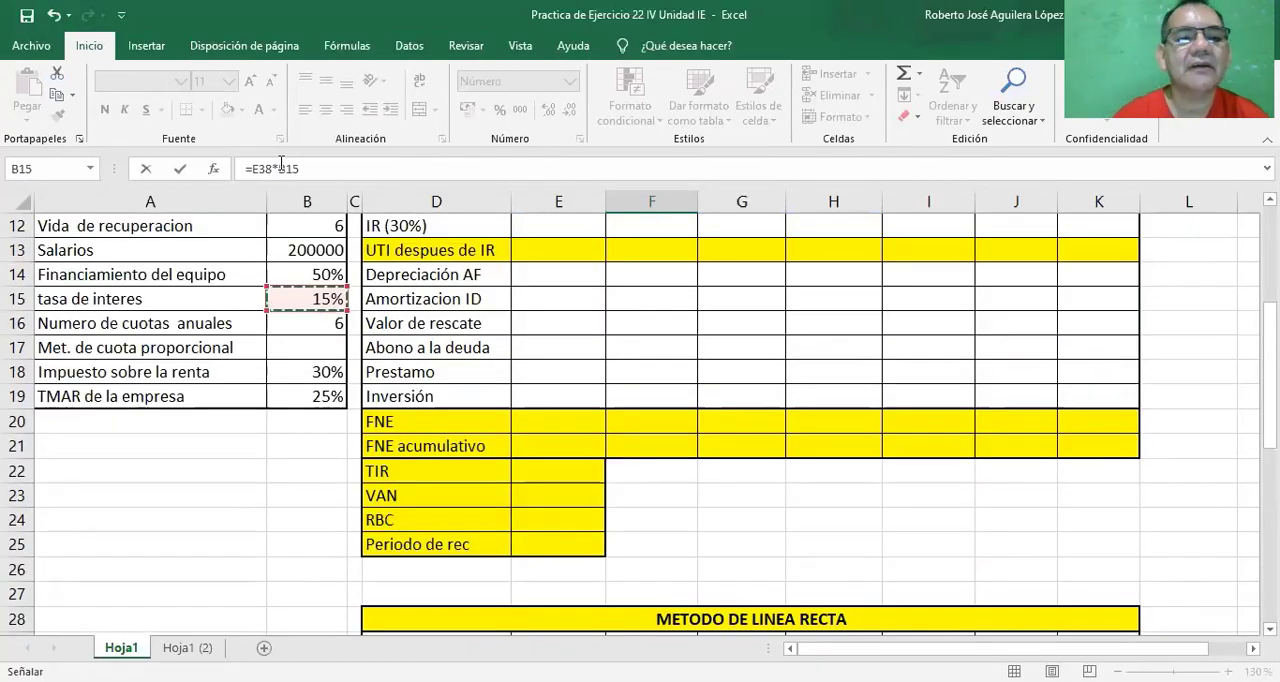
left_click(309, 167)
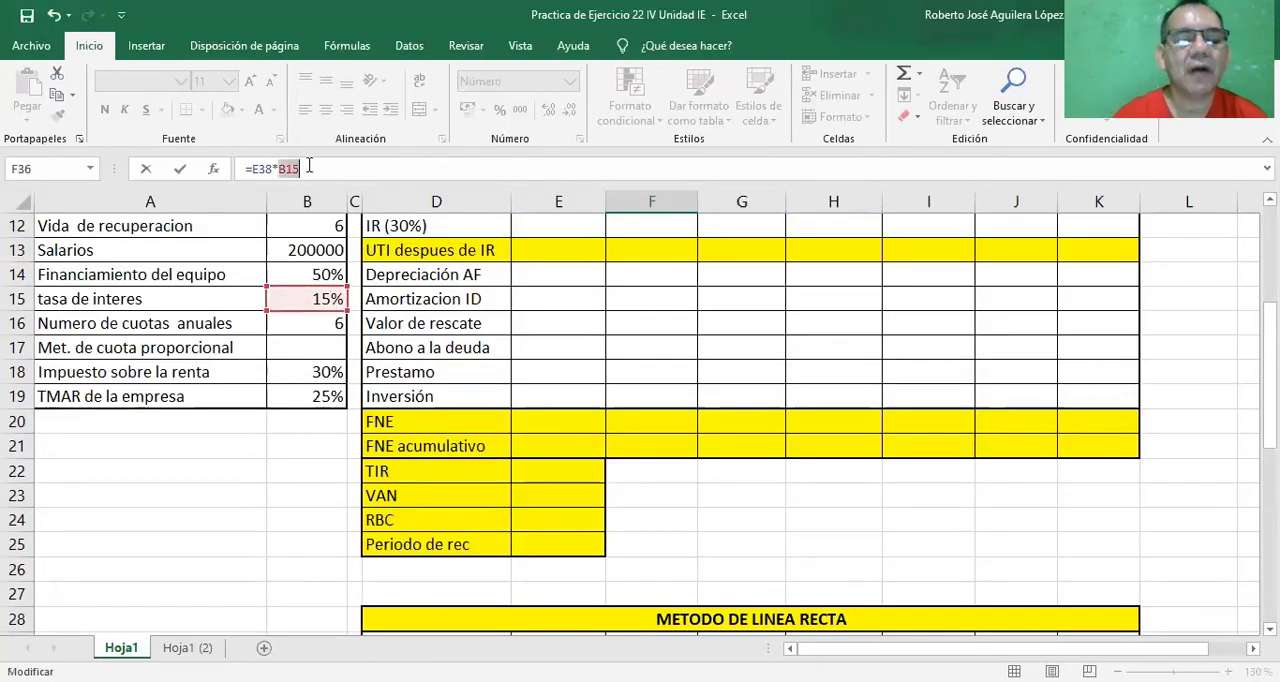
double_click(309, 167)
key("Return")
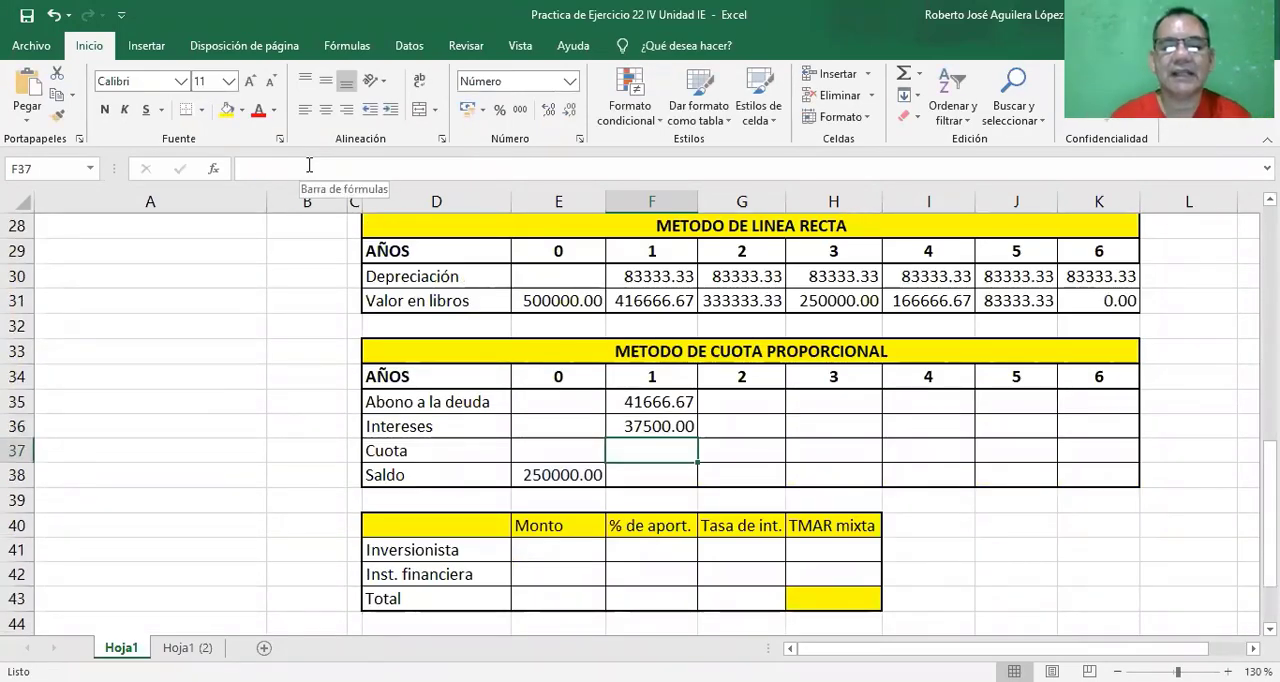
Calculate the year 1 Cuota in cell F37 with =F35+F36, adding Abono a la deuda and Intereses.
type("=")
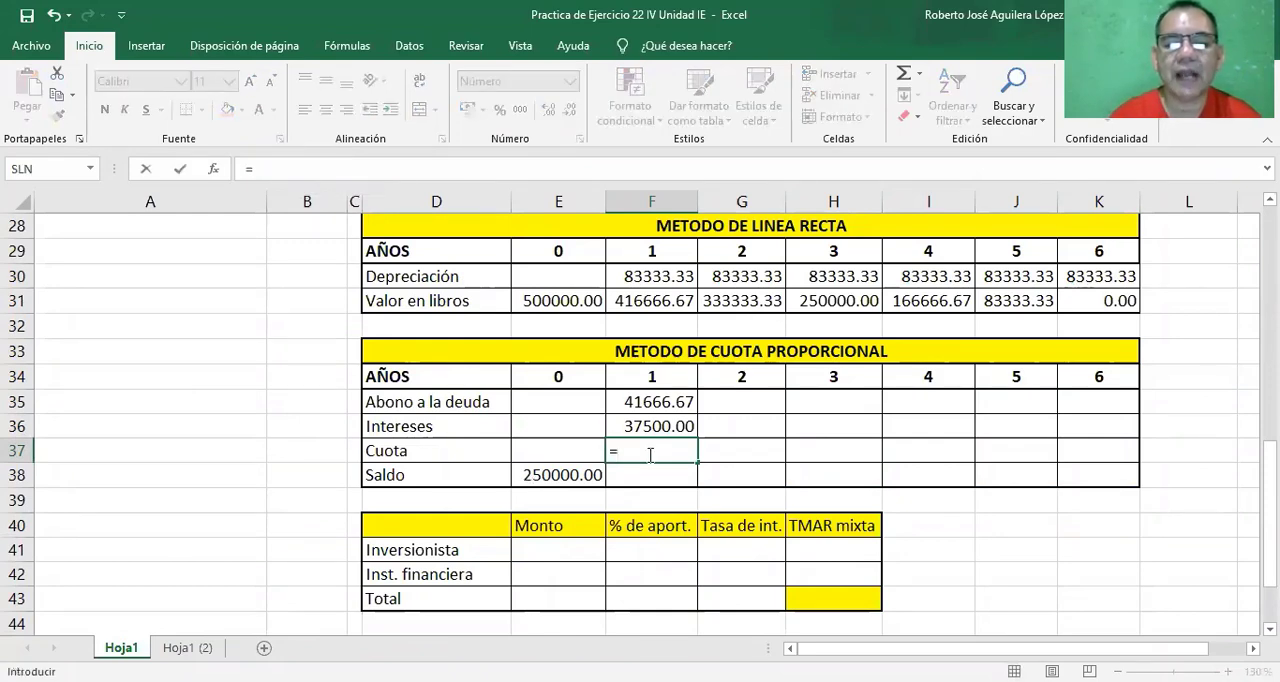
left_click(640, 405)
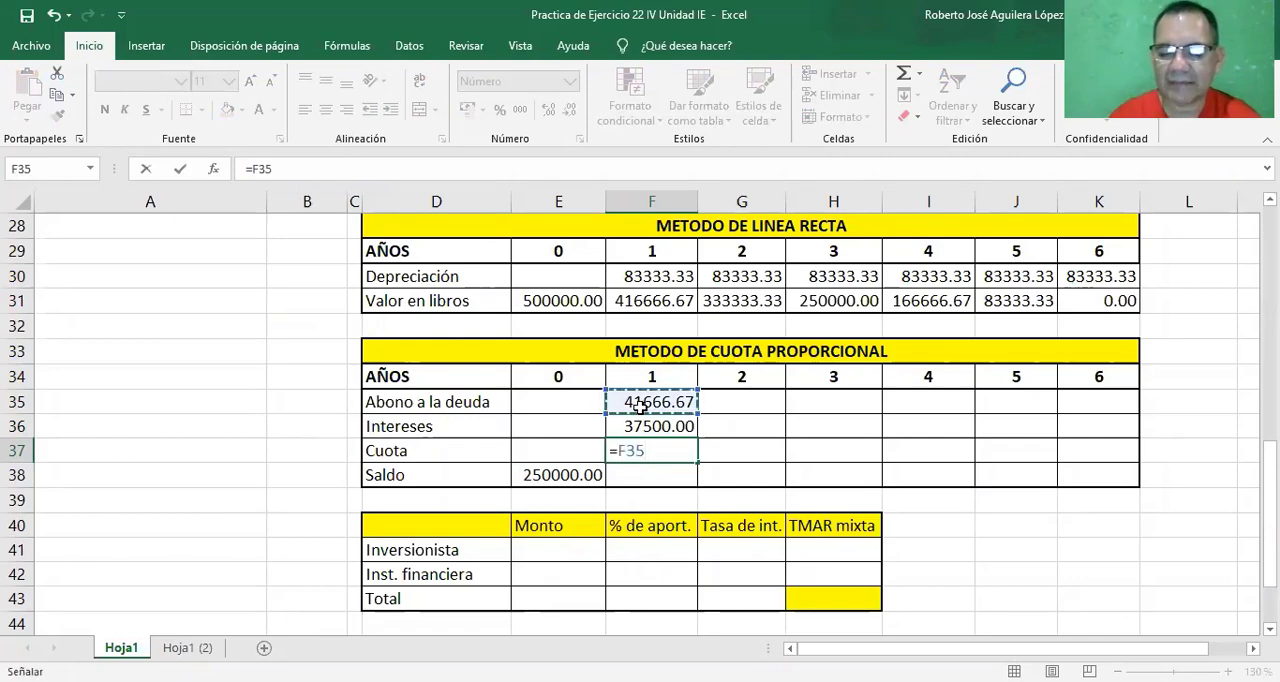
type("+")
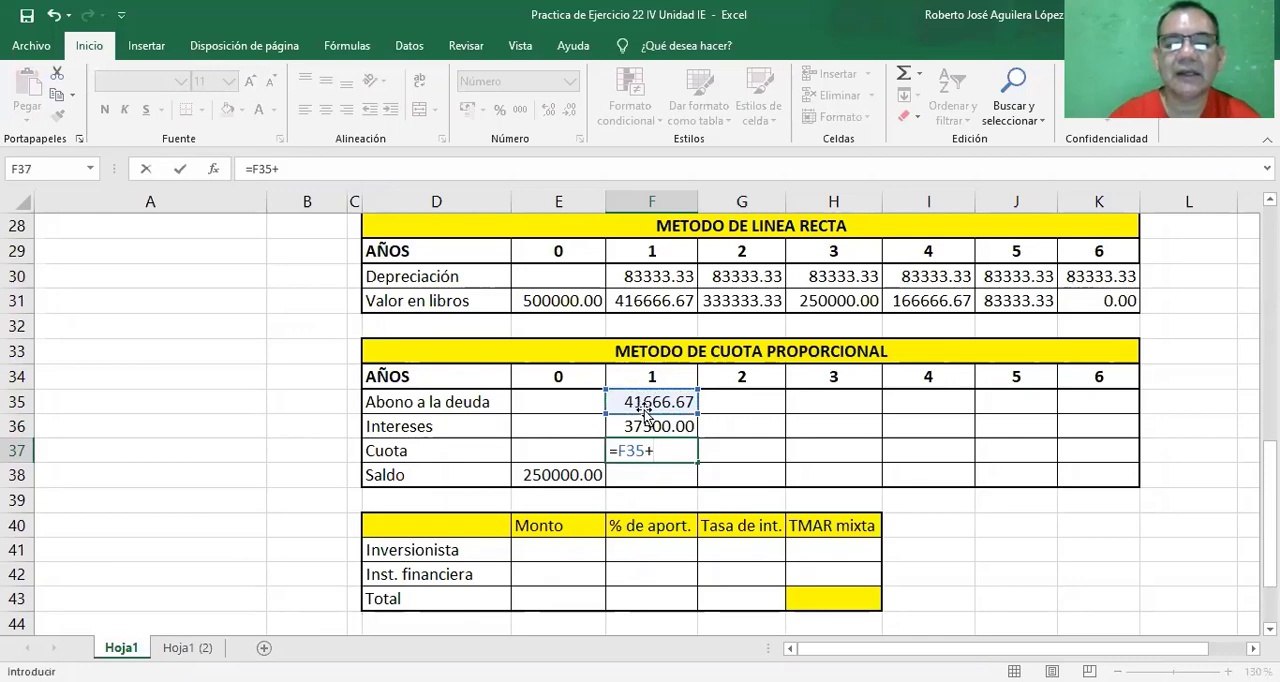
left_click(640, 426)
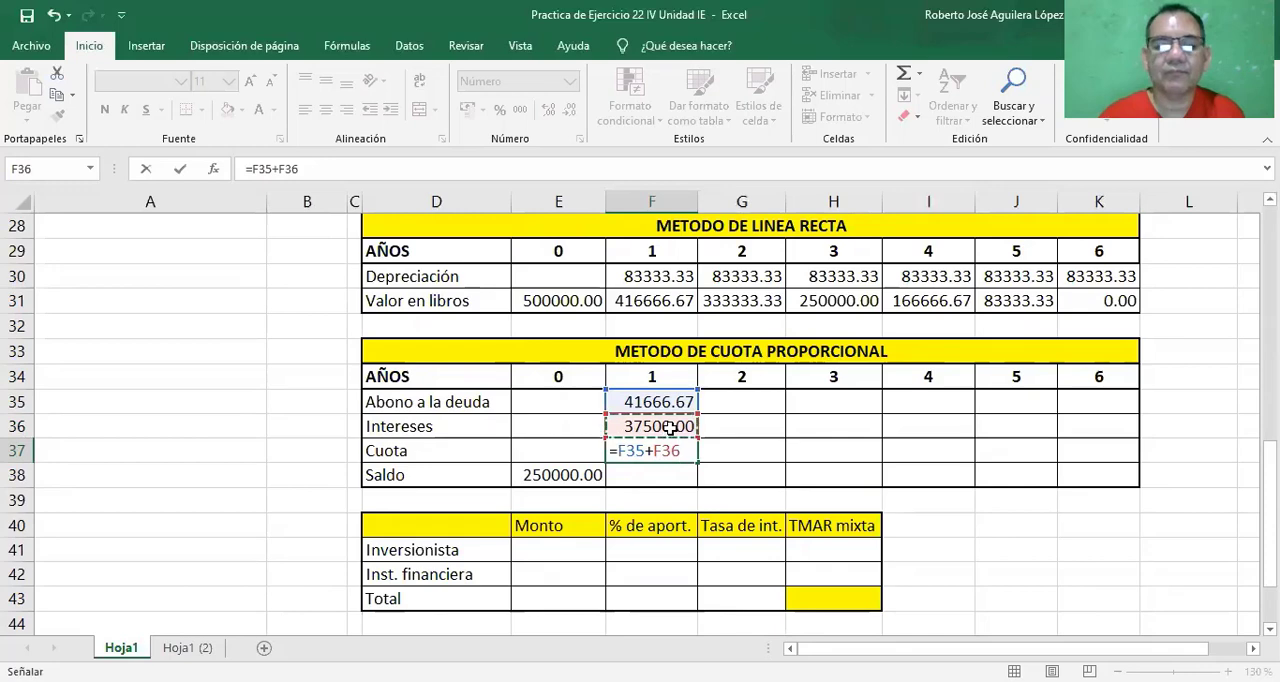
key("Return")
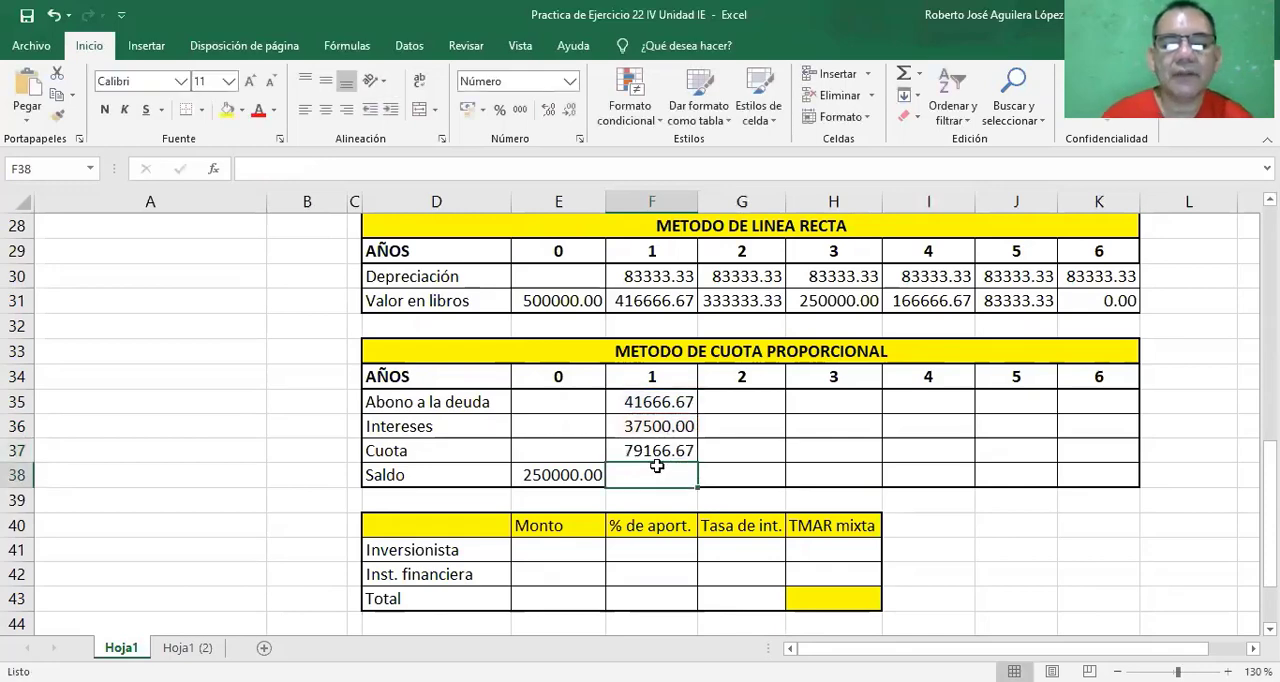
Calculate the year 1 Saldo in cell F38 with =E38-F35, subtracting the Abono a la deuda from the previous Saldo.
type("=")
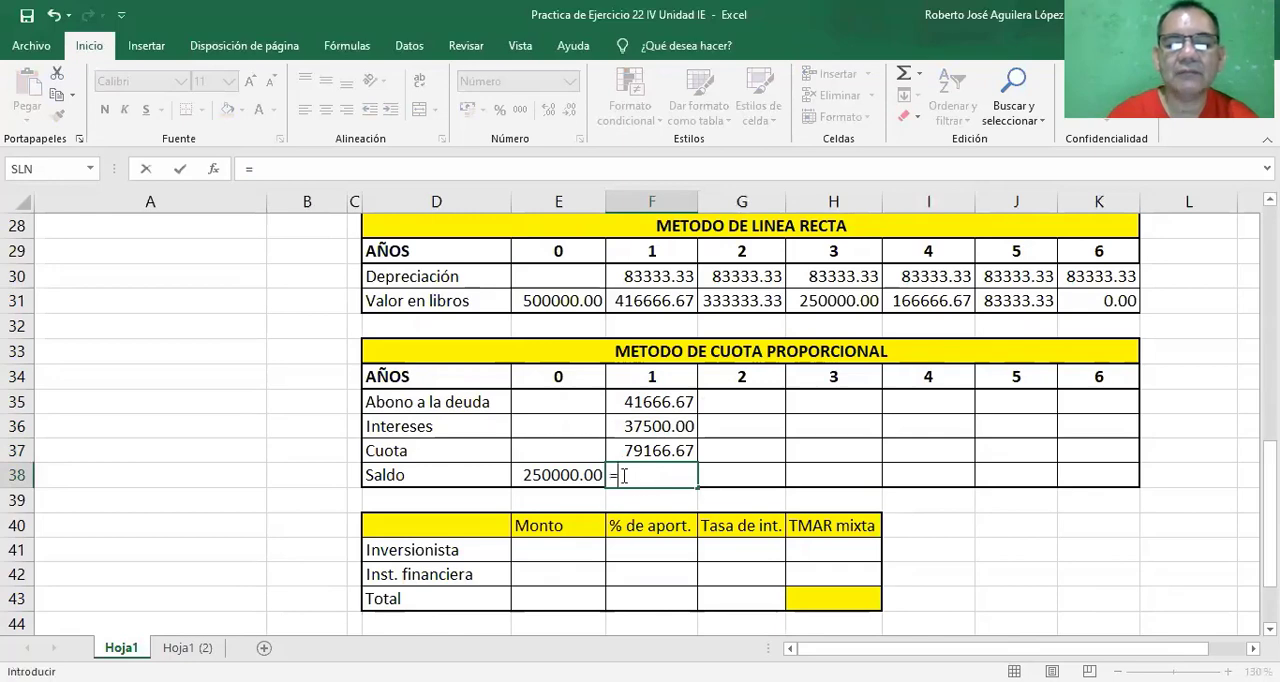
left_click(551, 478)
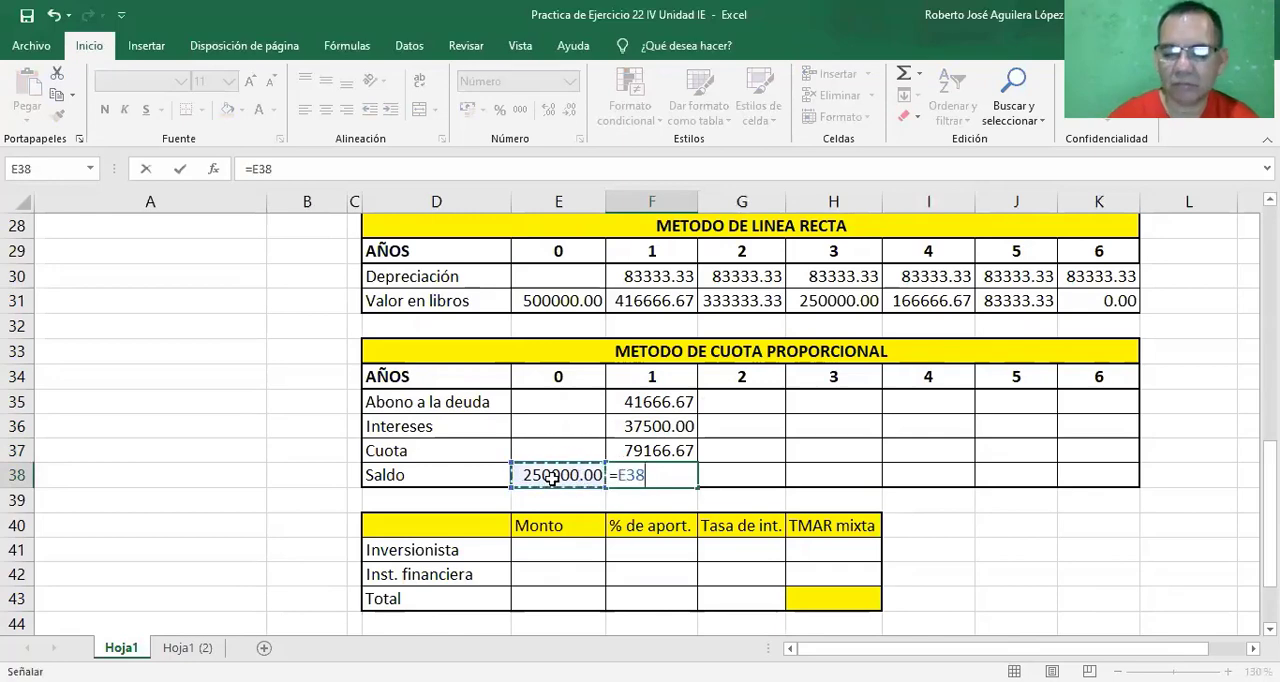
type("-")
left_click(645, 402)
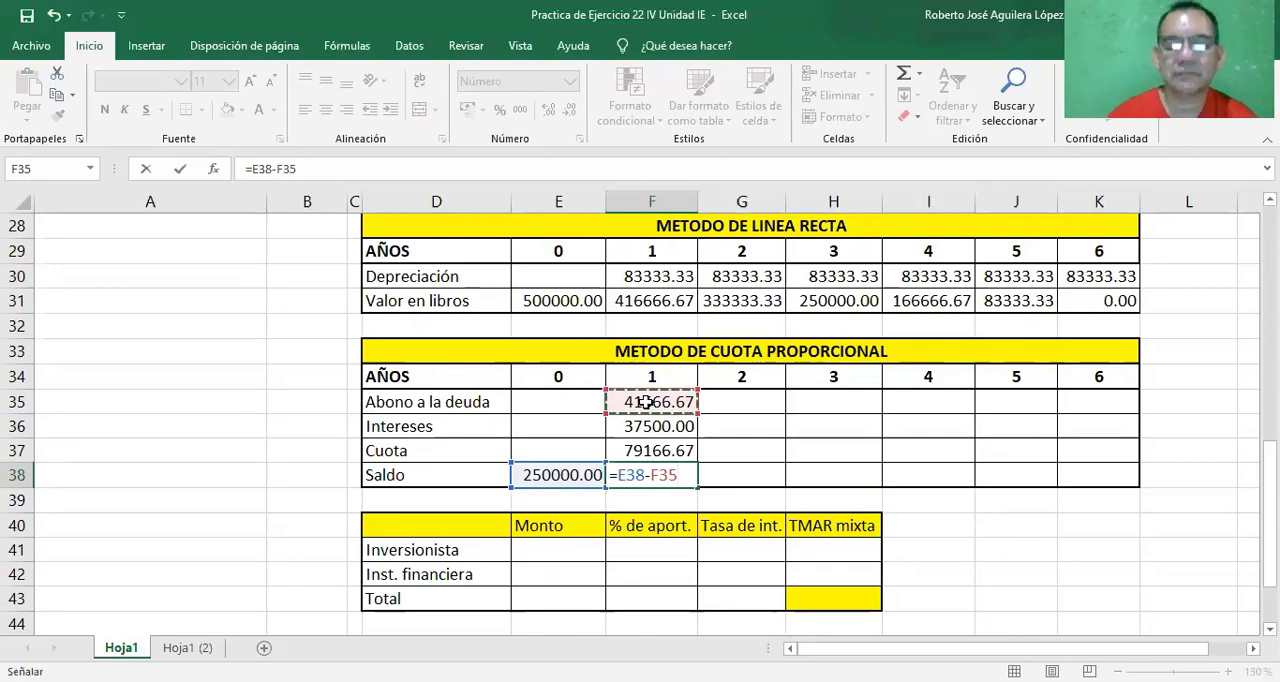
key("Return")
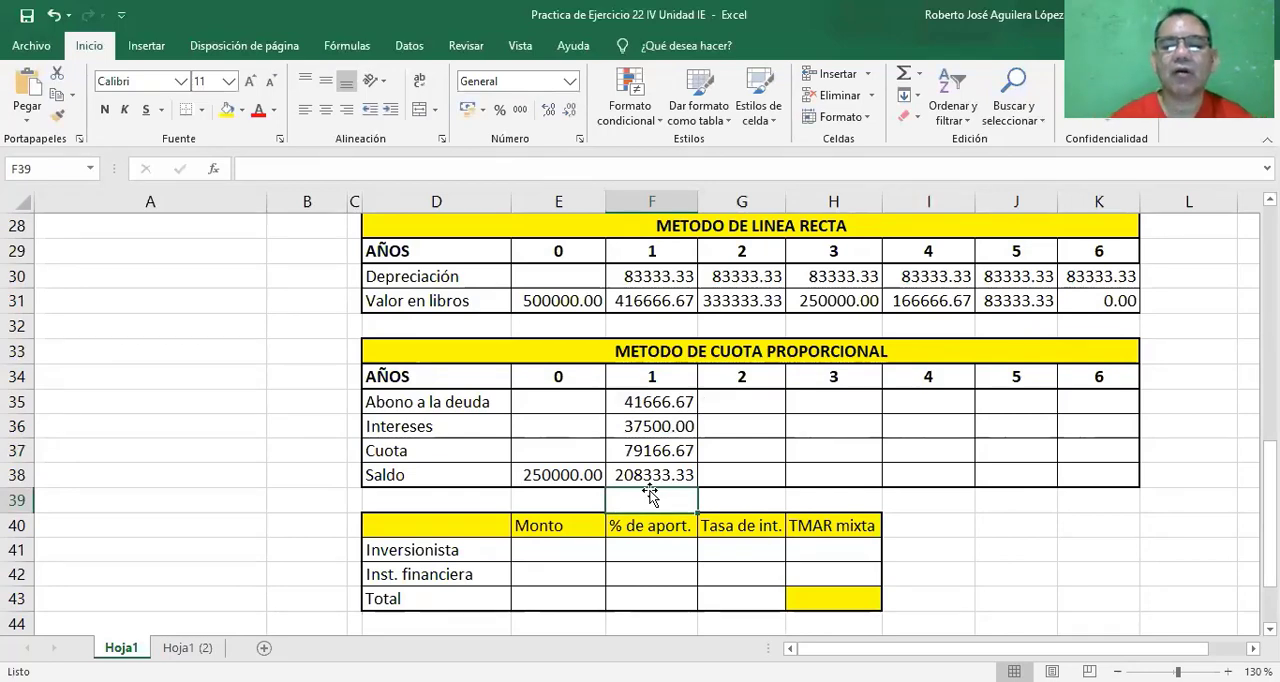
Fill the year 1 Abono a la deuda, Intereses, Cuota and Saldo formulas across years 2 to 6, through column K.
left_click(665, 403)
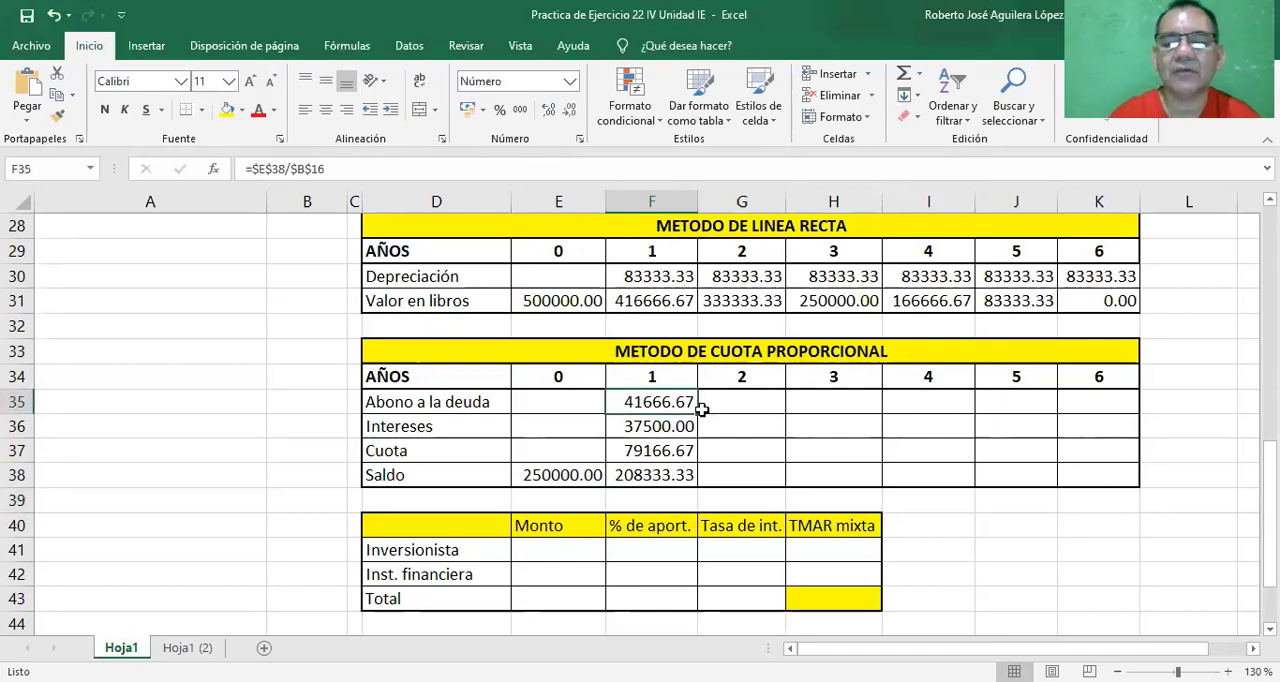
left_click_drag(701, 413, 1120, 405)
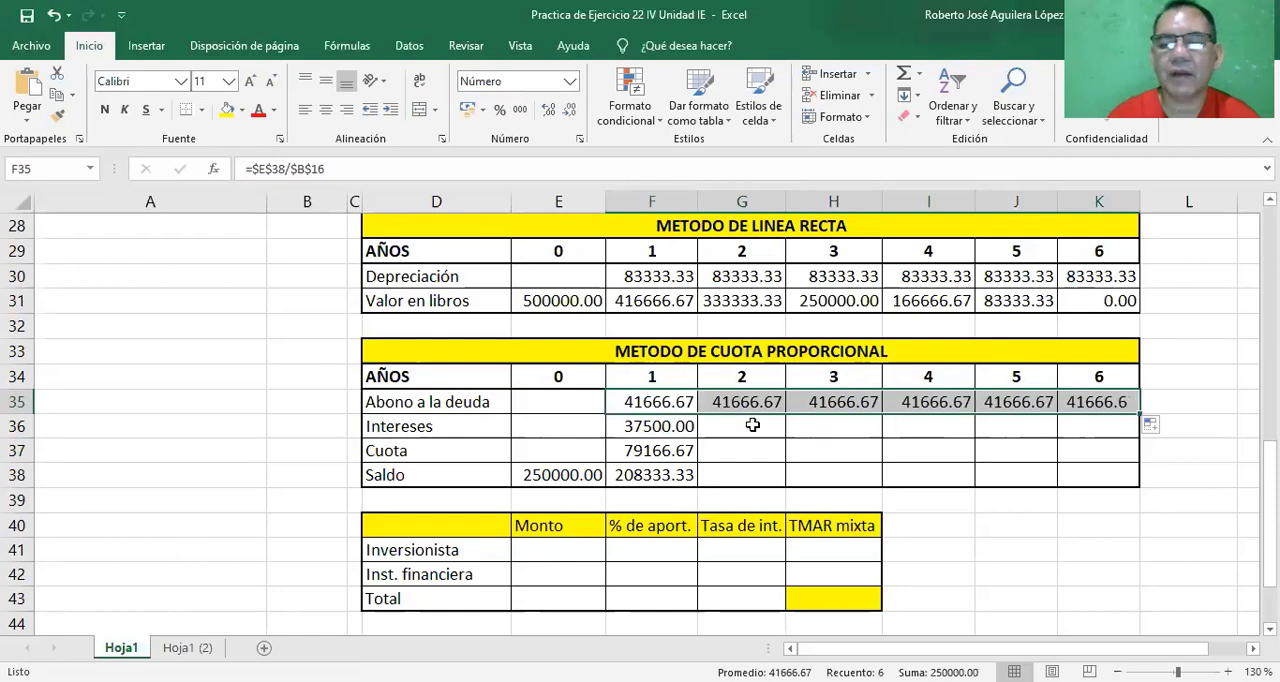
left_click(683, 427)
left_click_drag(701, 437, 1120, 418)
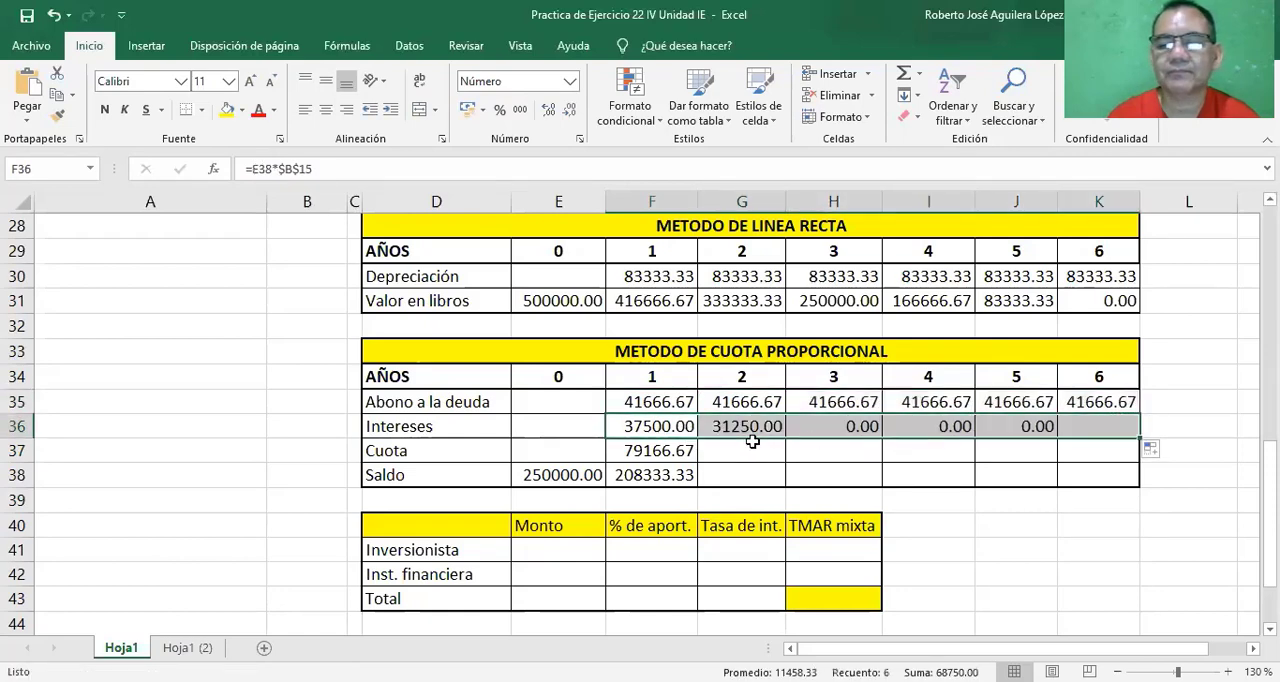
left_click(683, 451)
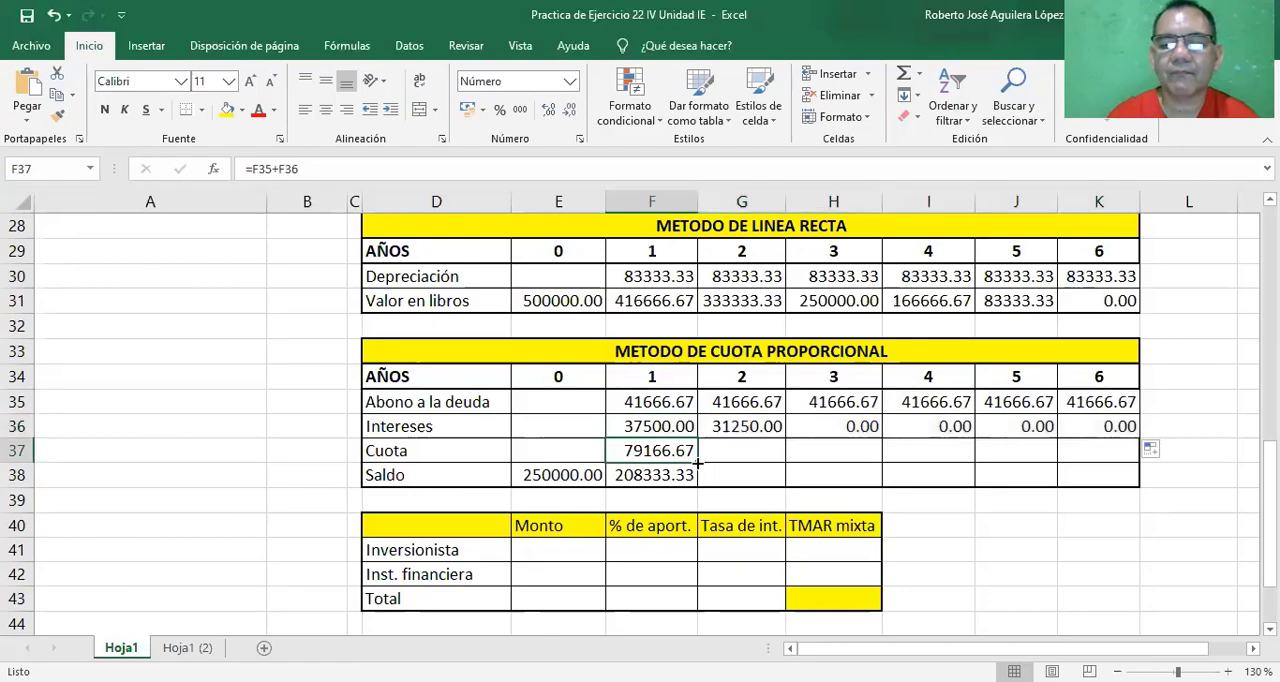
left_click_drag(698, 462, 1124, 448)
left_click(674, 476)
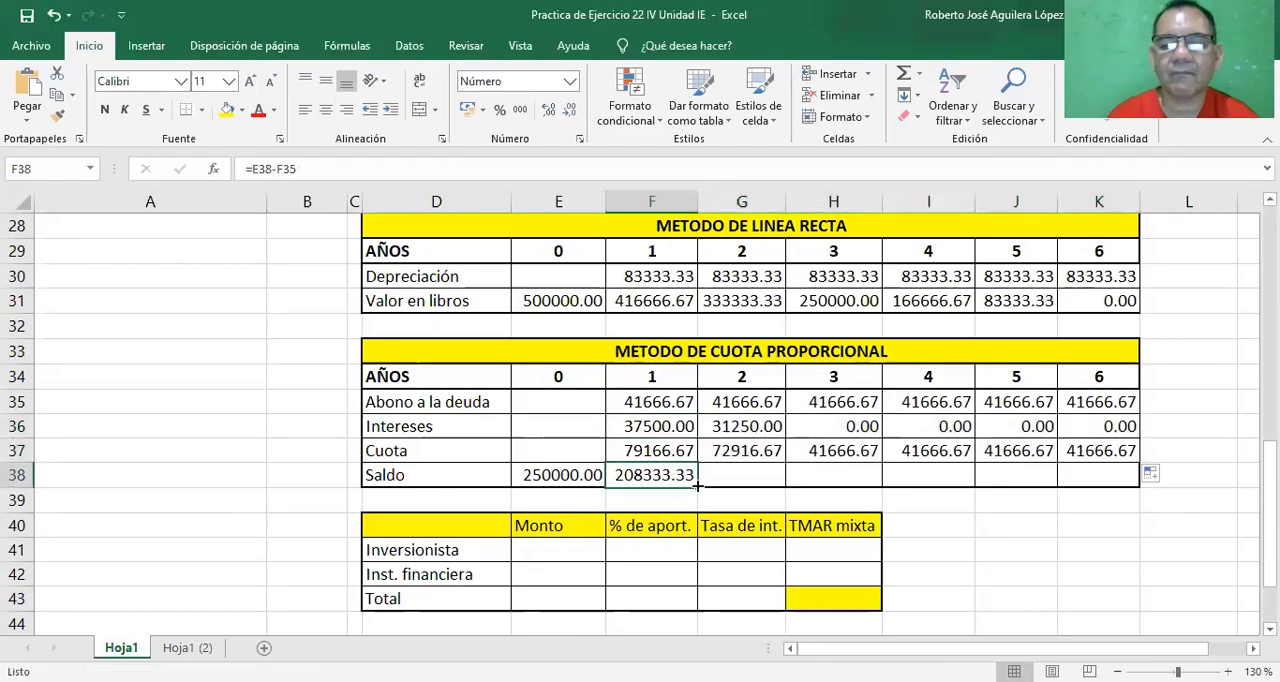
left_click_drag(697, 485, 1125, 481)
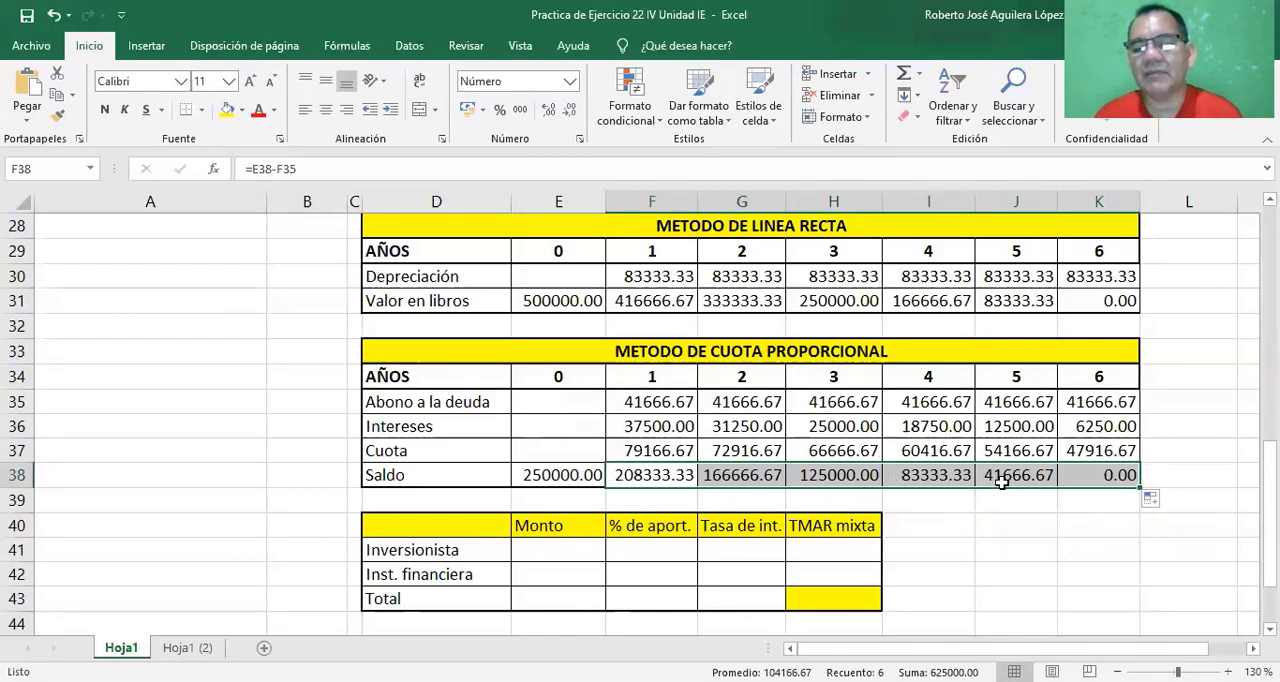
left_click(1092, 477)
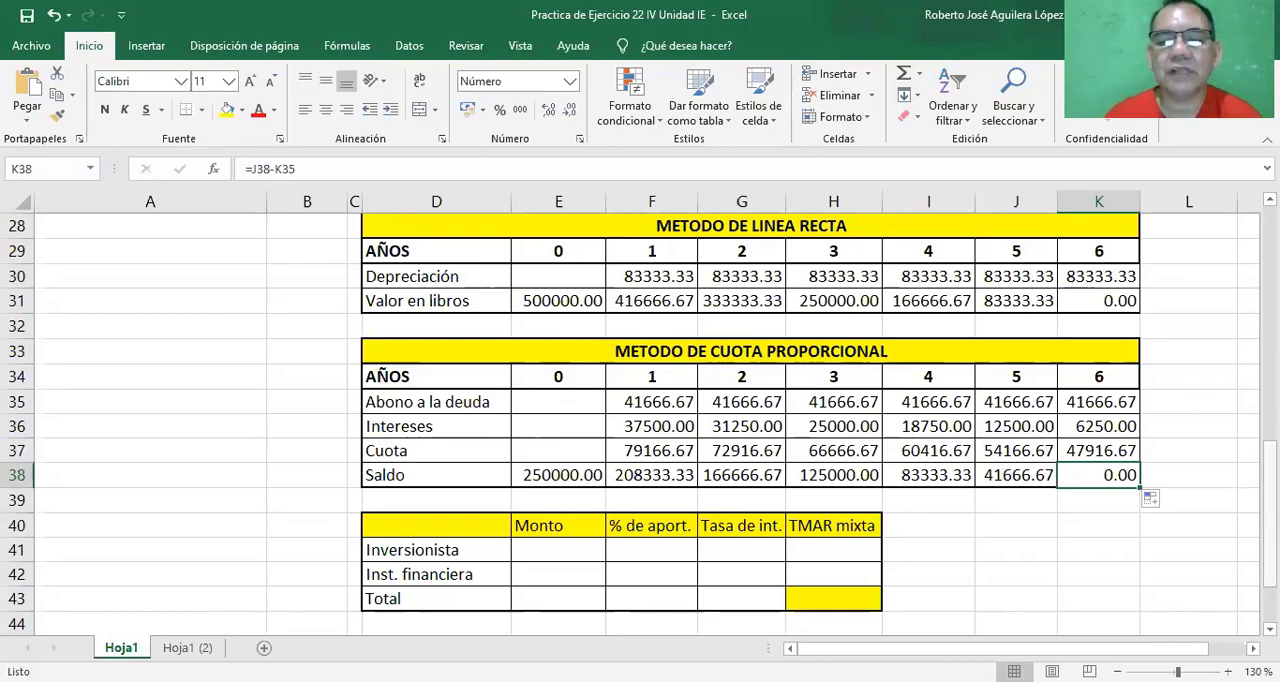
Calculate the year 1 Ahorros de costos in cell F5 with =$B$4*$B$5, multiplying Trabajadores actuales by Salario as absolute references.
left_click_drag(1270, 514, 1270, 514)
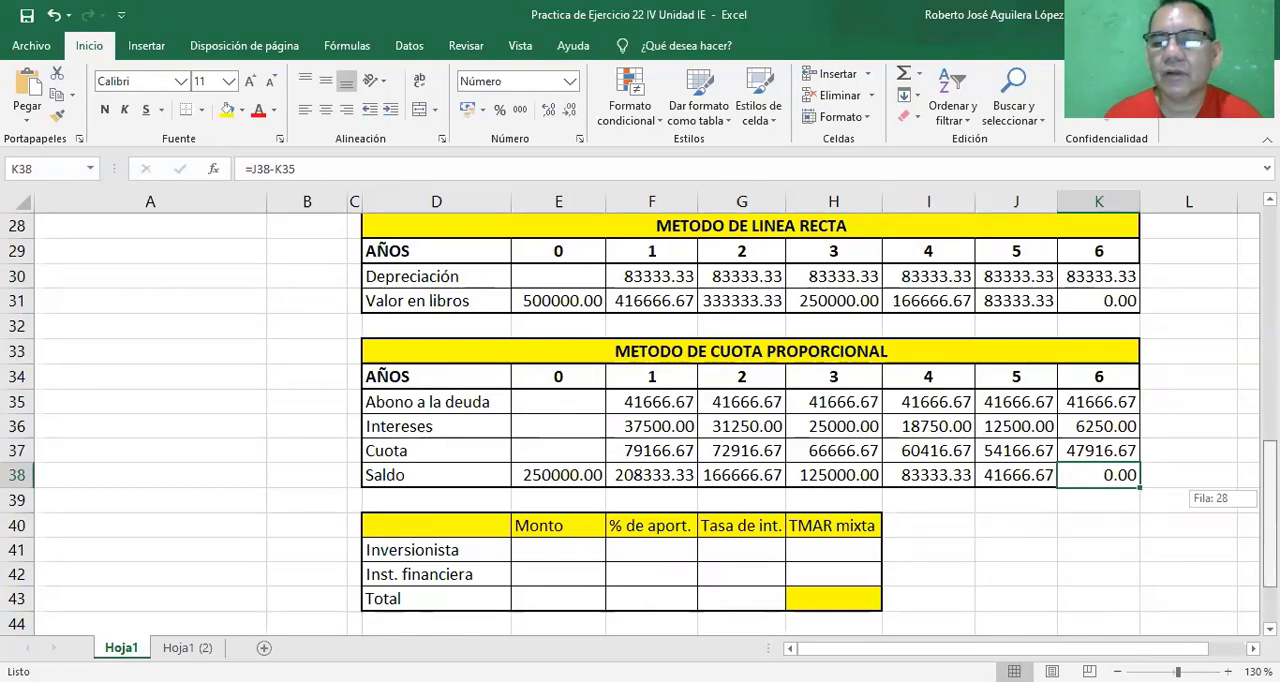
left_click_drag(1270, 514, 1270, 311)
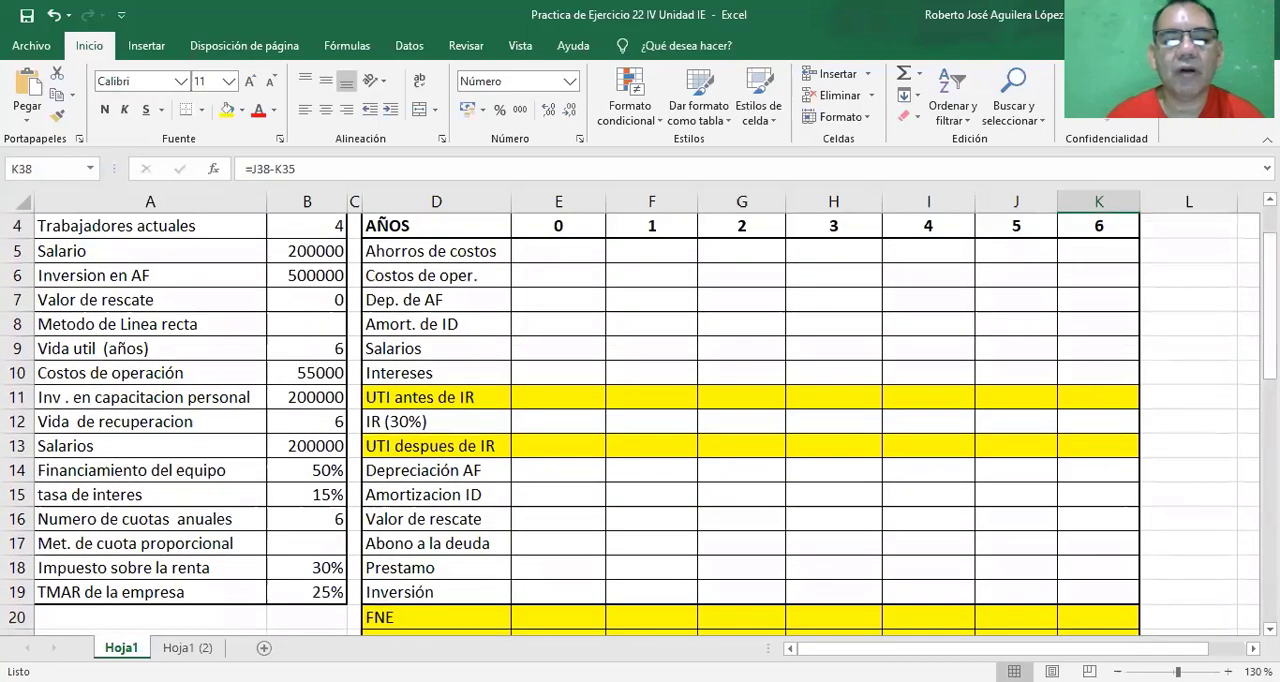
left_click(547, 254)
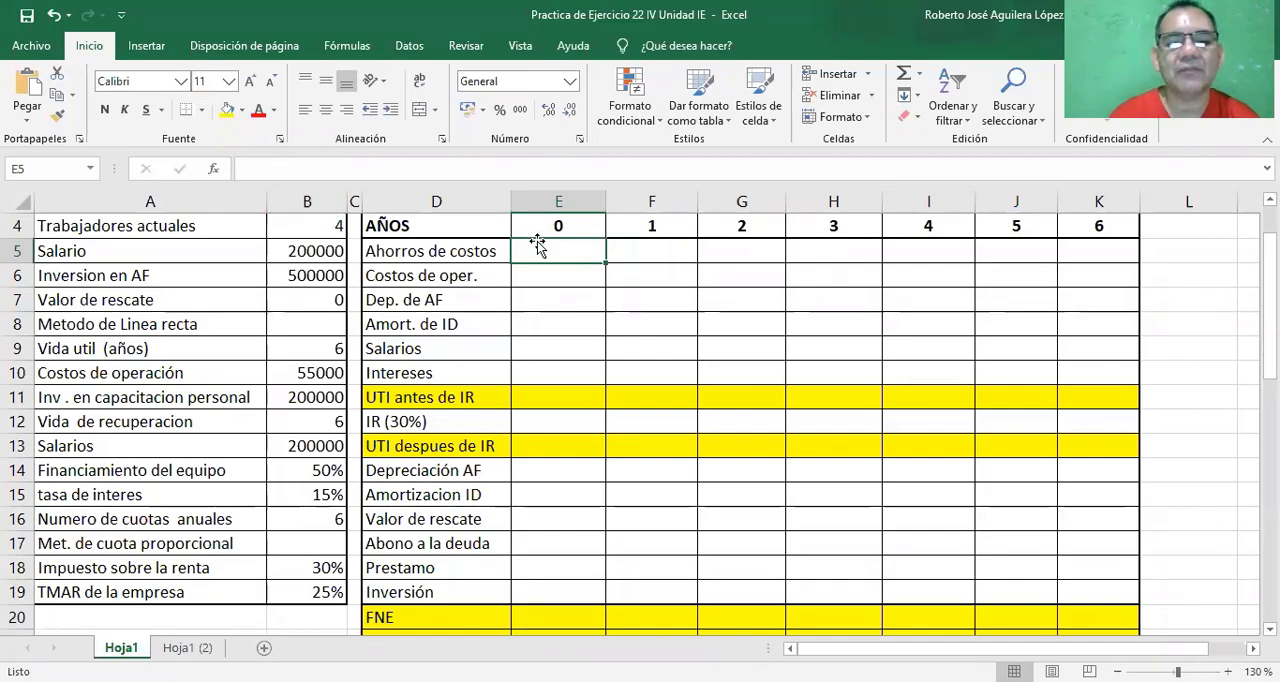
left_click(662, 252)
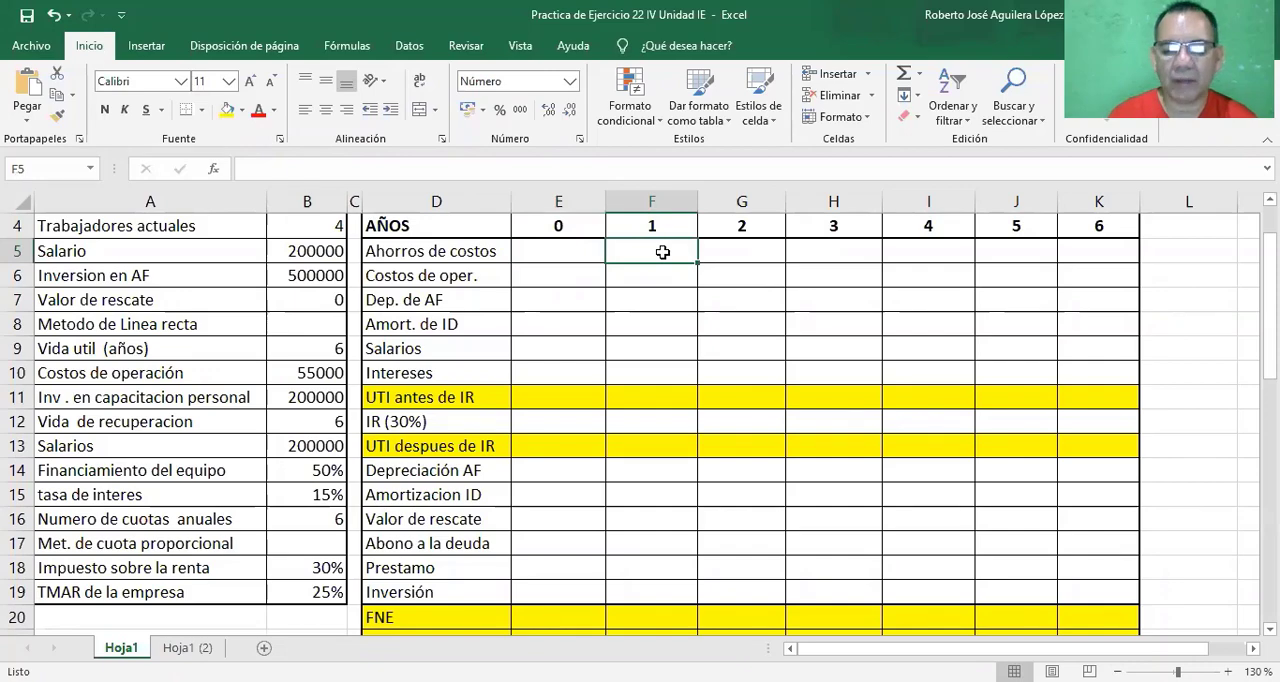
type("=")
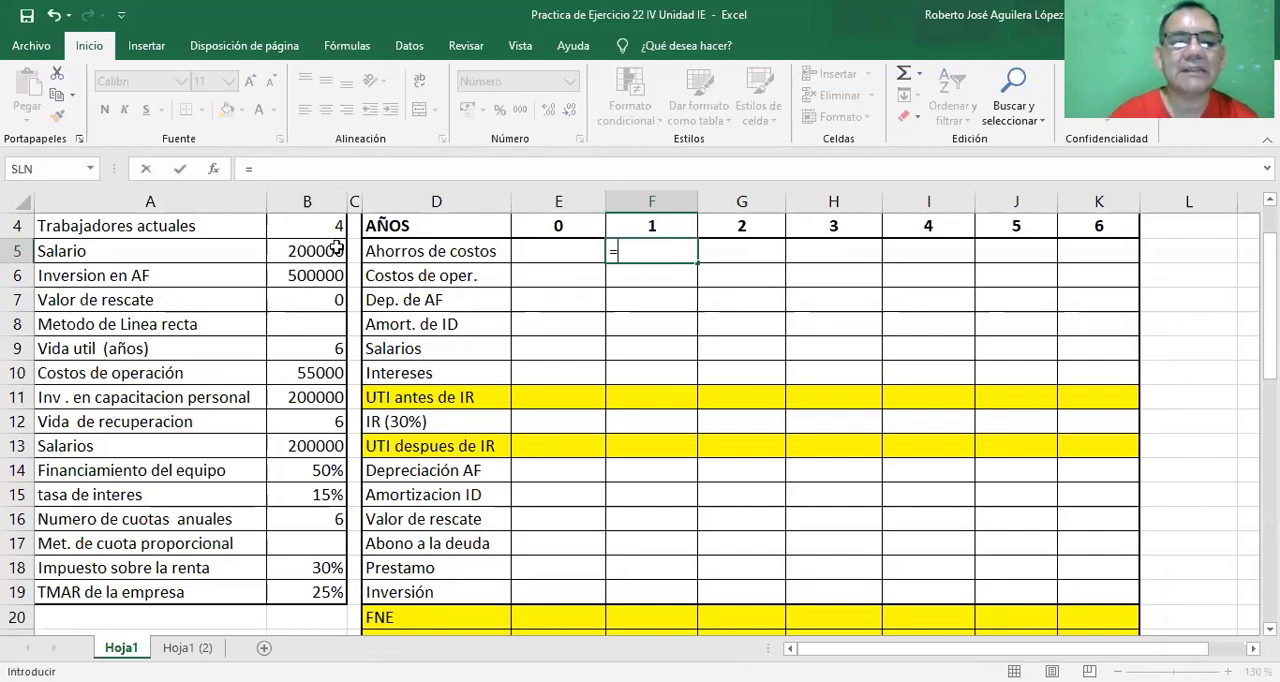
left_click(309, 228)
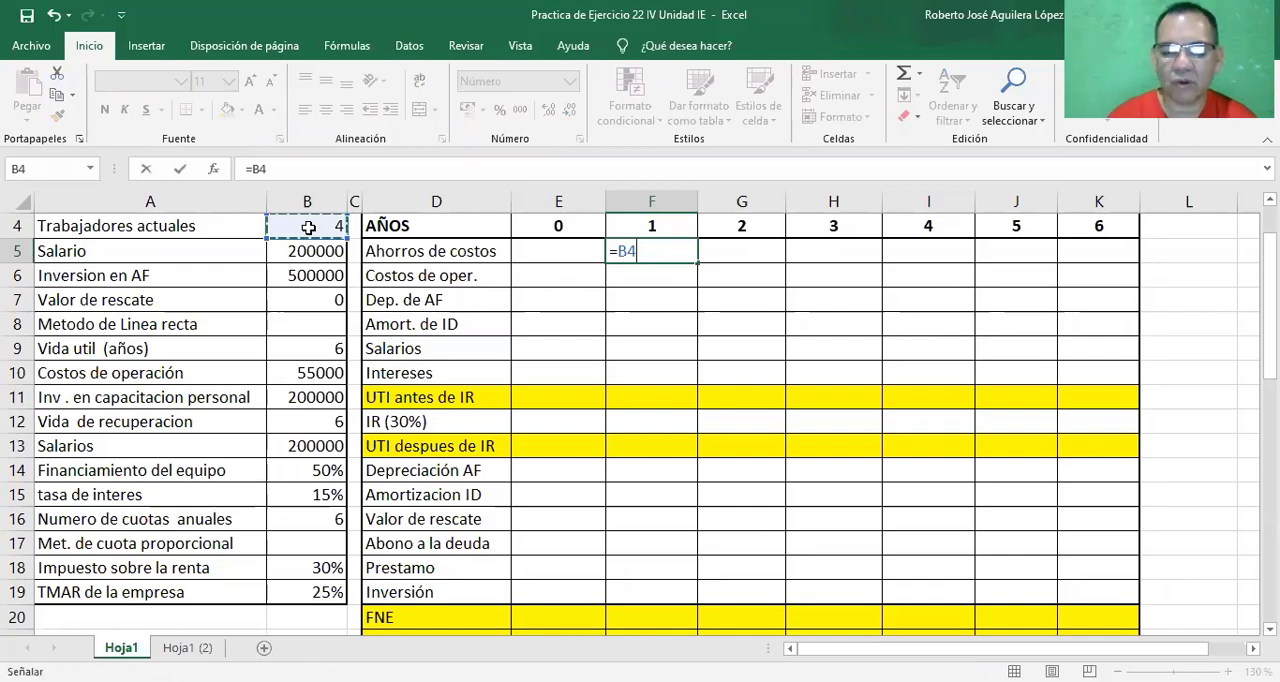
type("*")
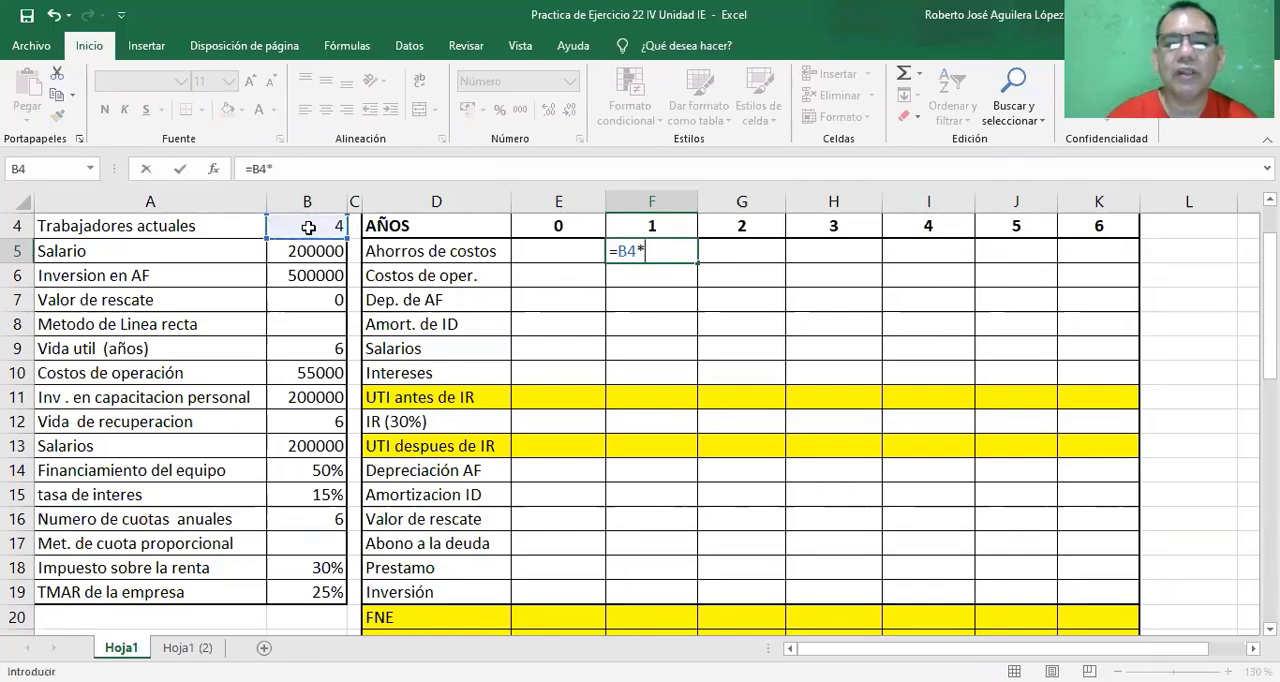
left_click(312, 249)
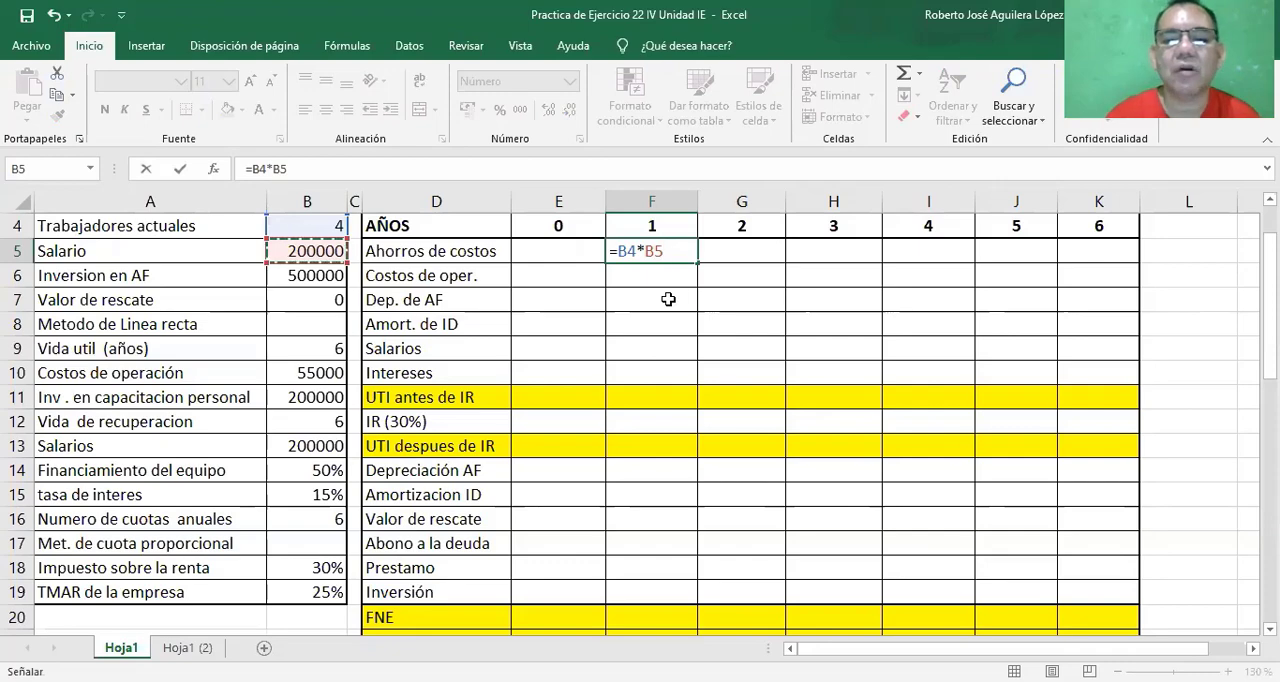
left_click(624, 252)
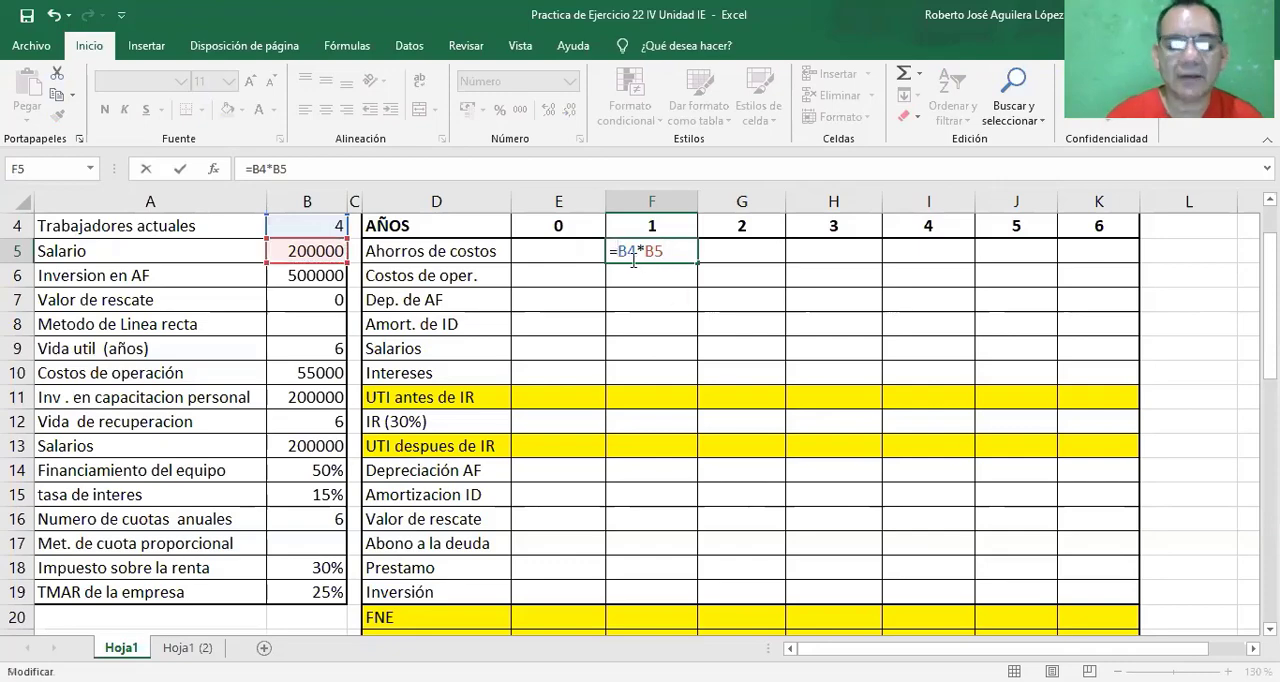
key("F4")
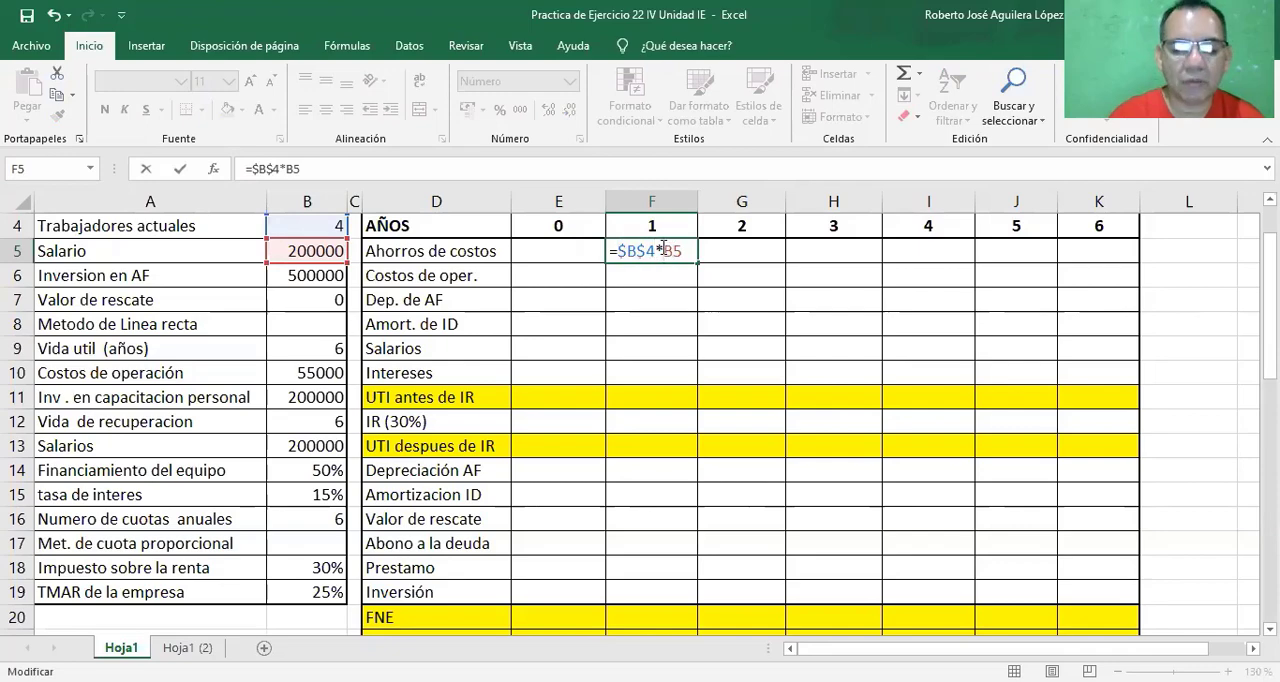
key("F4")
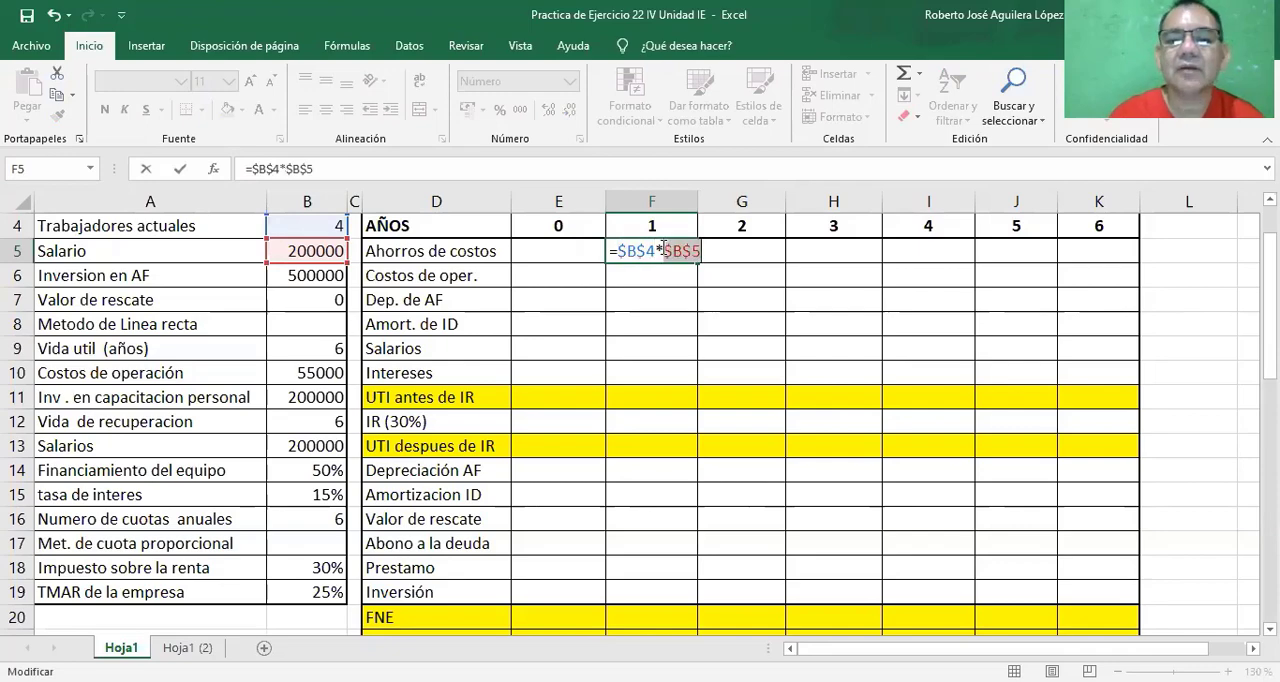
key("ctrl+Return")
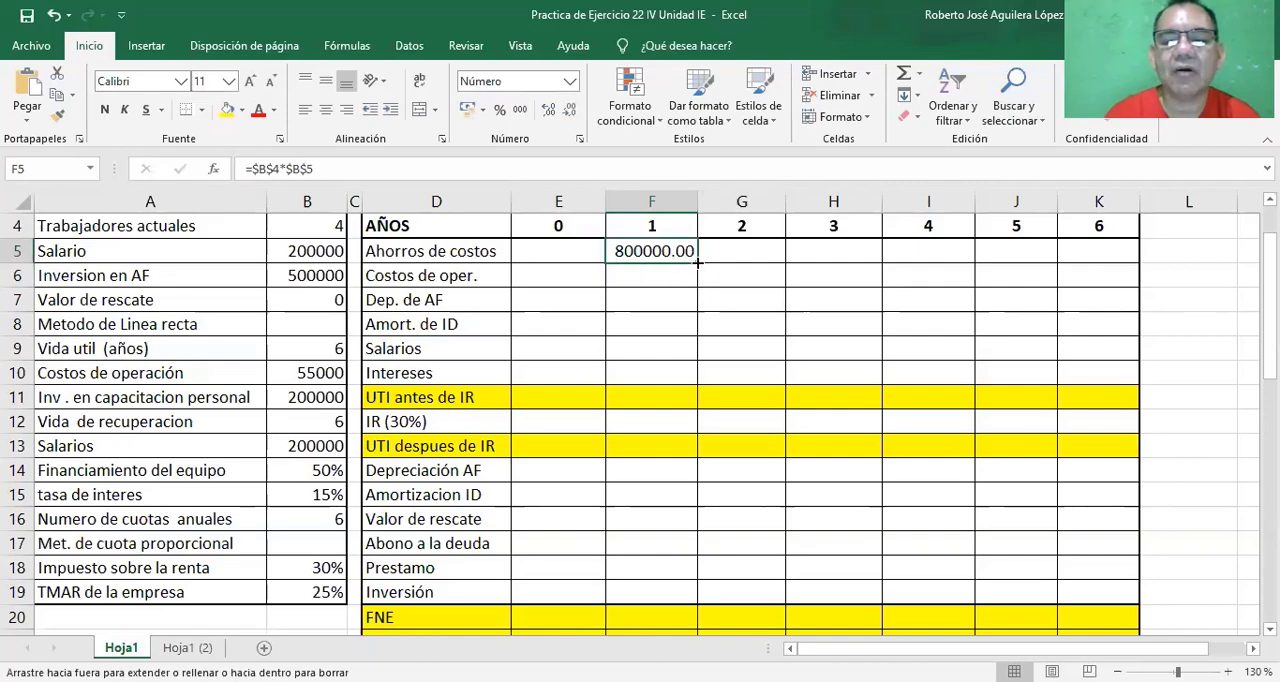
Fill the Ahorros de costos formula across years 2 to 6 and widen columns J and K to fit the amounts.
left_click_drag(697, 262, 1110, 256)
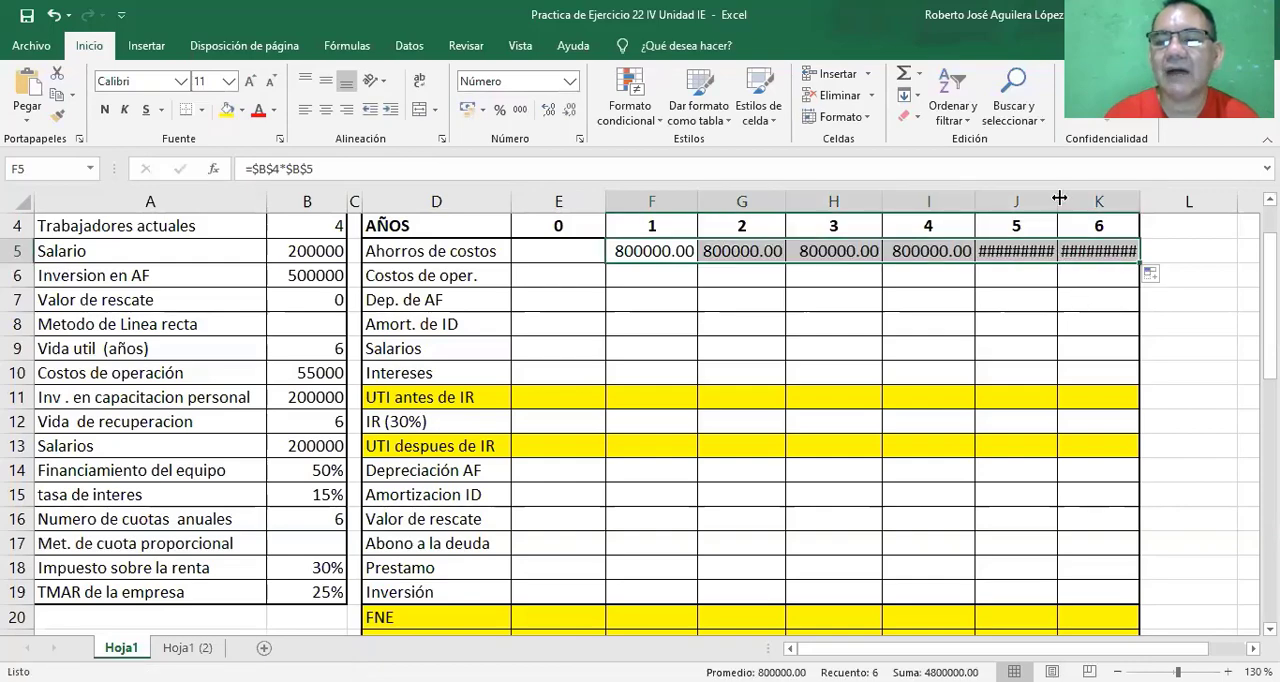
left_click_drag(1059, 198, 1169, 200)
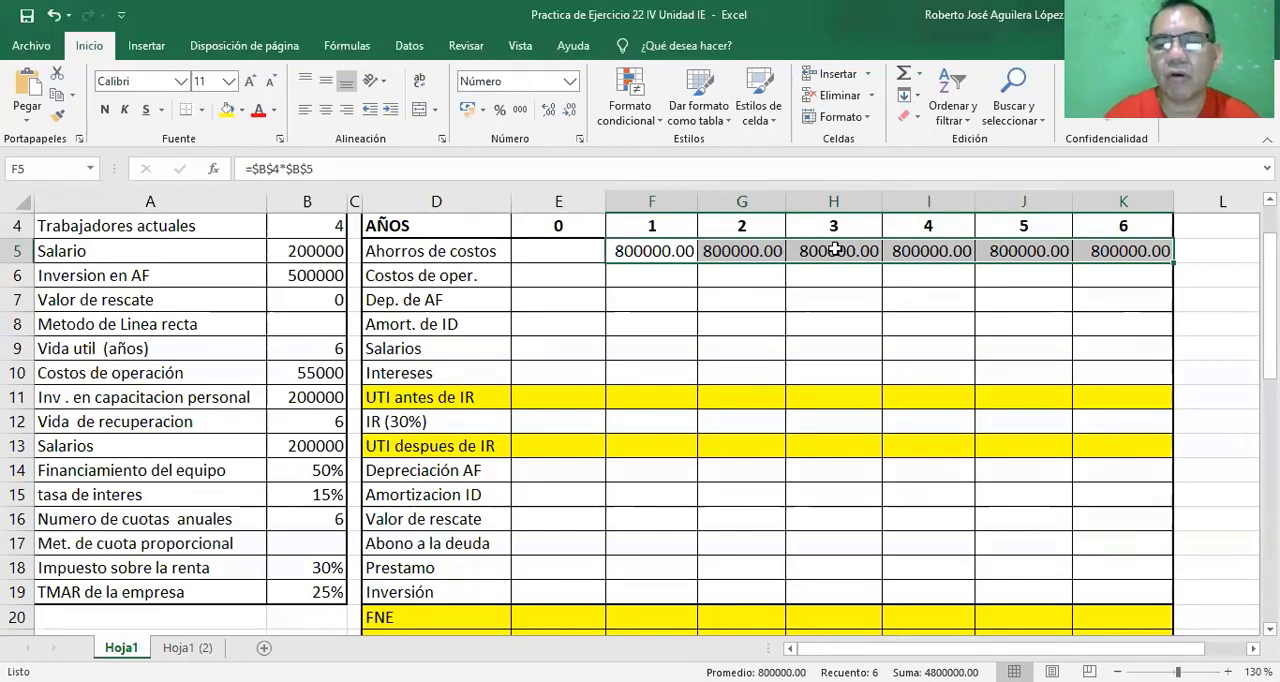
Enter the year 1 Costos de oper. in cell F6 as =$B$10 and fill it across years 2 to 6.
left_click(652, 275)
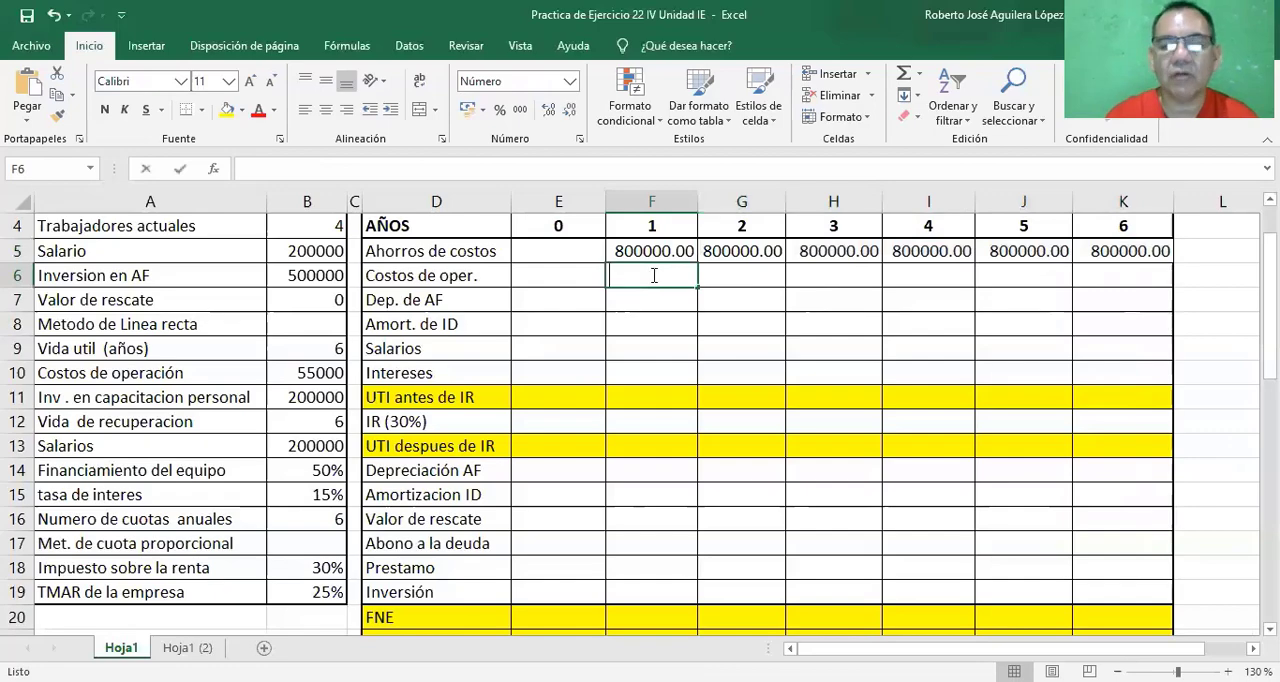
type("=")
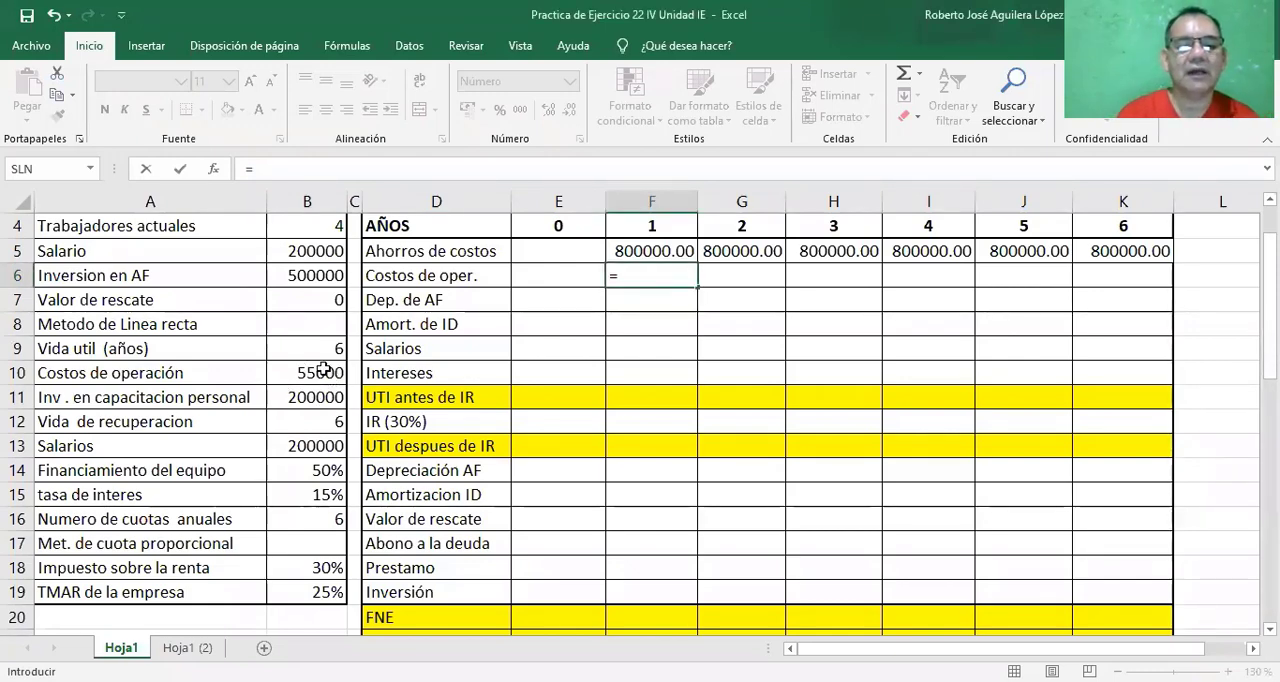
left_click(324, 372)
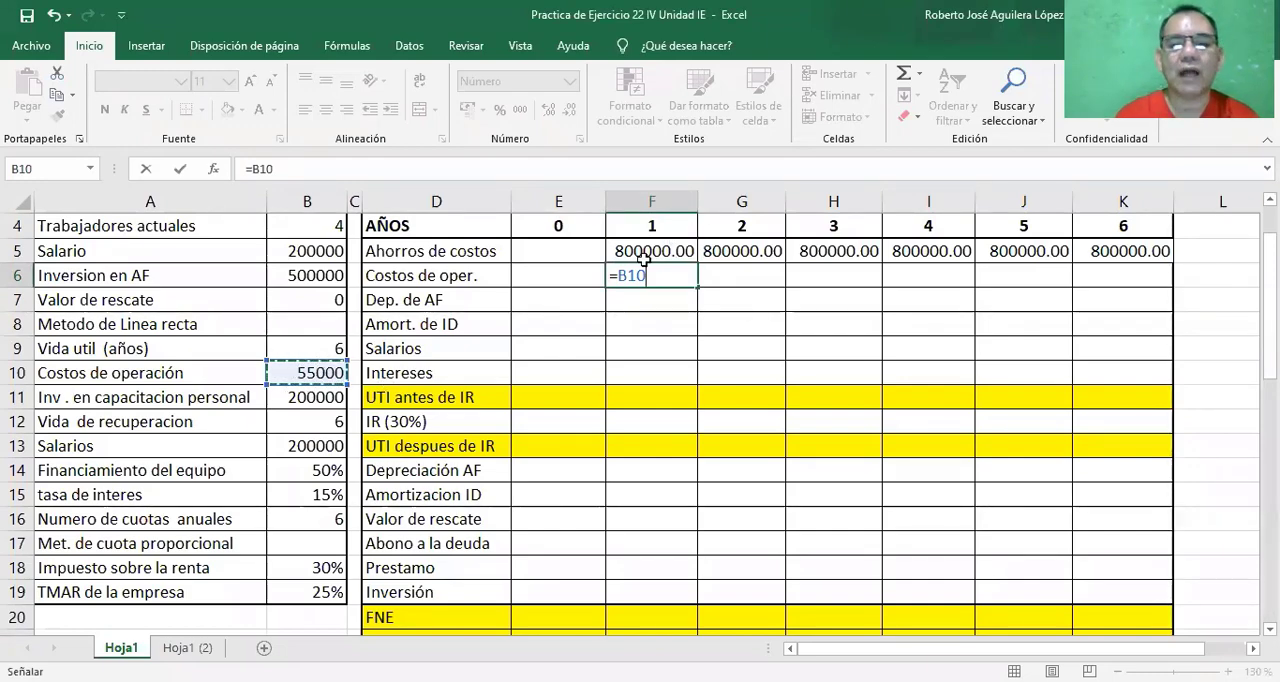
left_click_drag(620, 275, 648, 276)
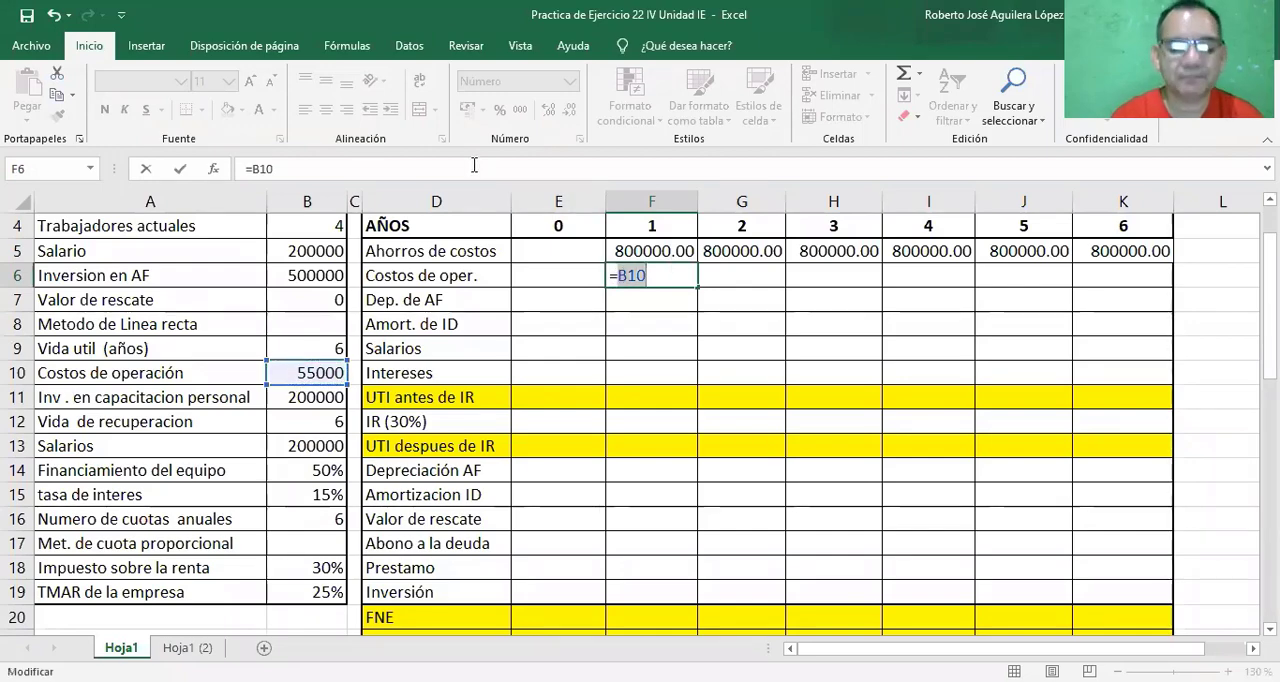
key("F4")
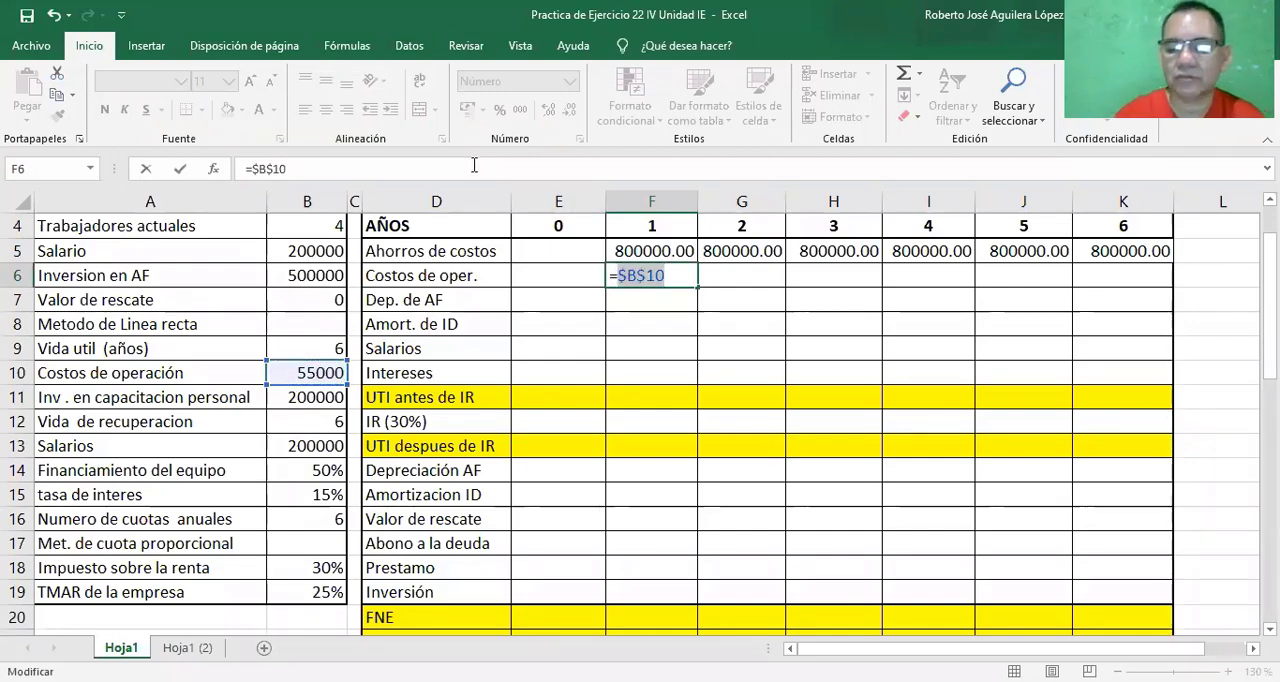
key("Return")
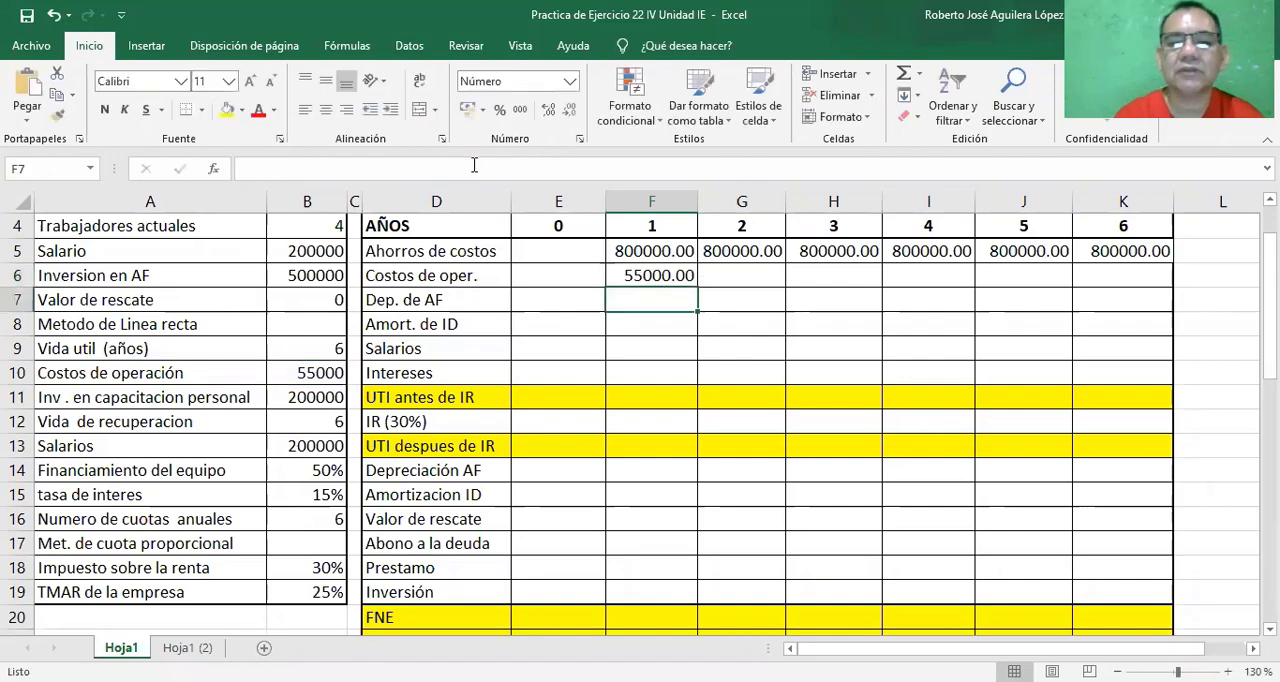
left_click(662, 283)
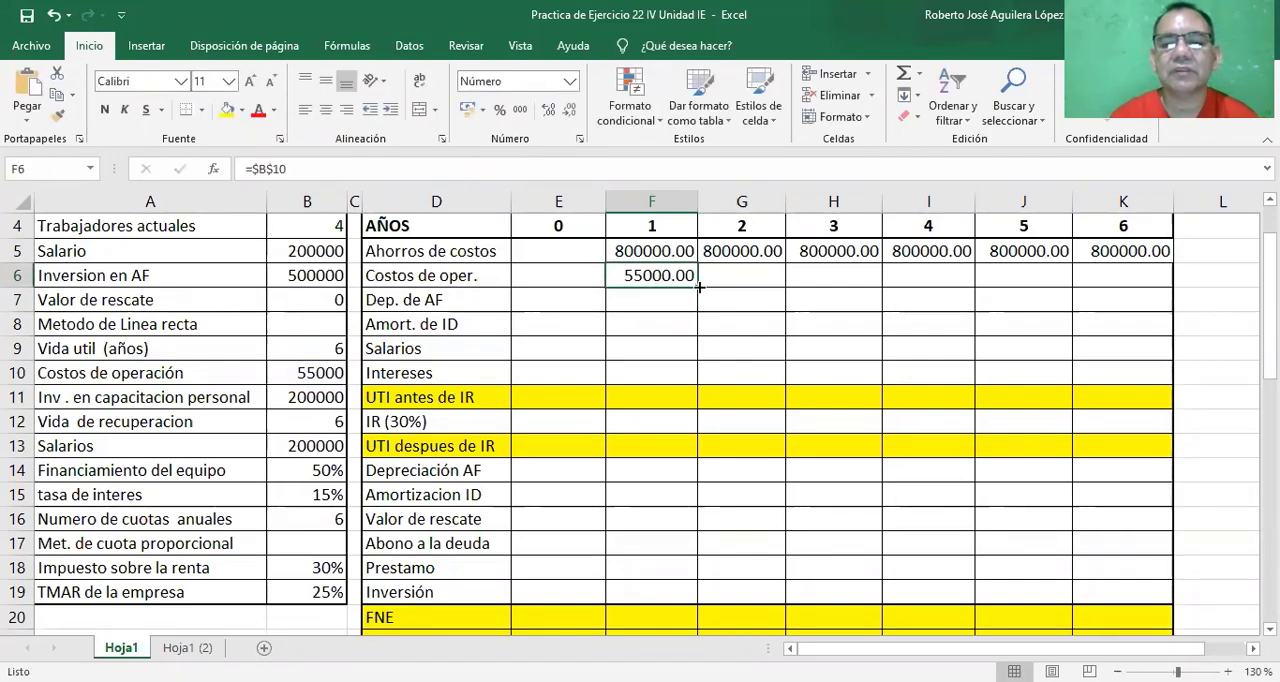
left_click_drag(699, 287, 1140, 278)
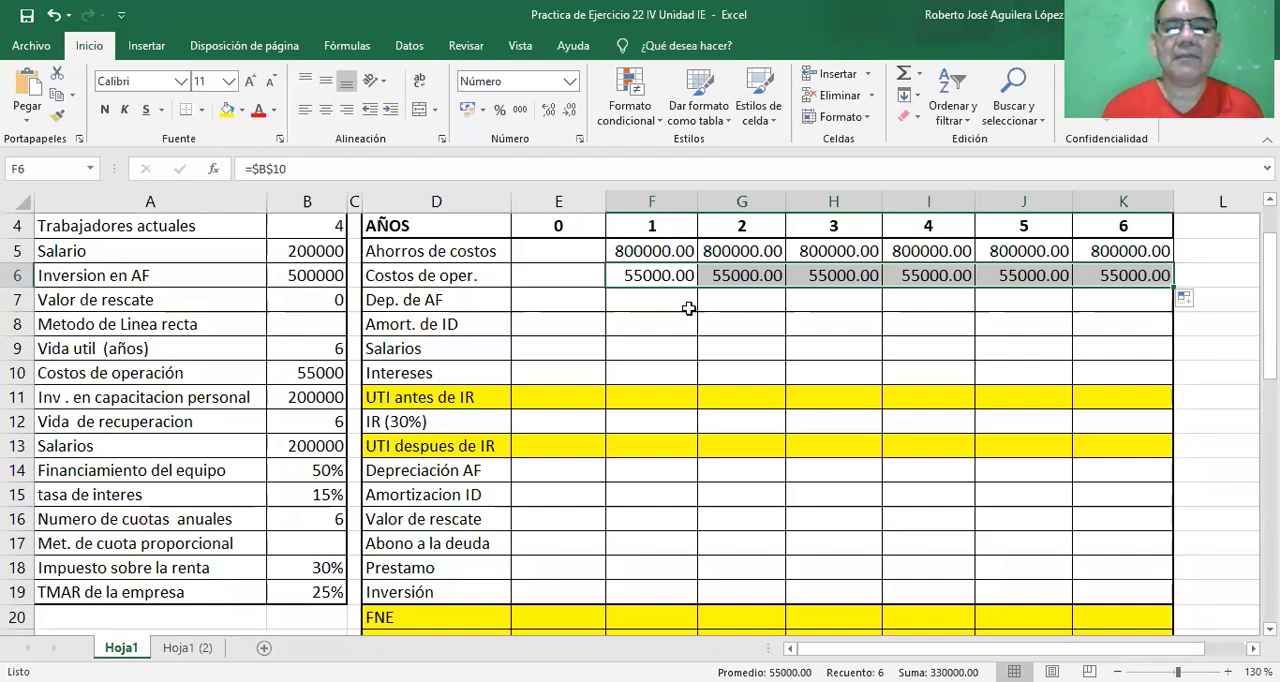
Link the year 1 Dep. de AF in cell F7 to the straight-line Depreciación with =F30 and fill it across years 2 to 6.
left_click(649, 299)
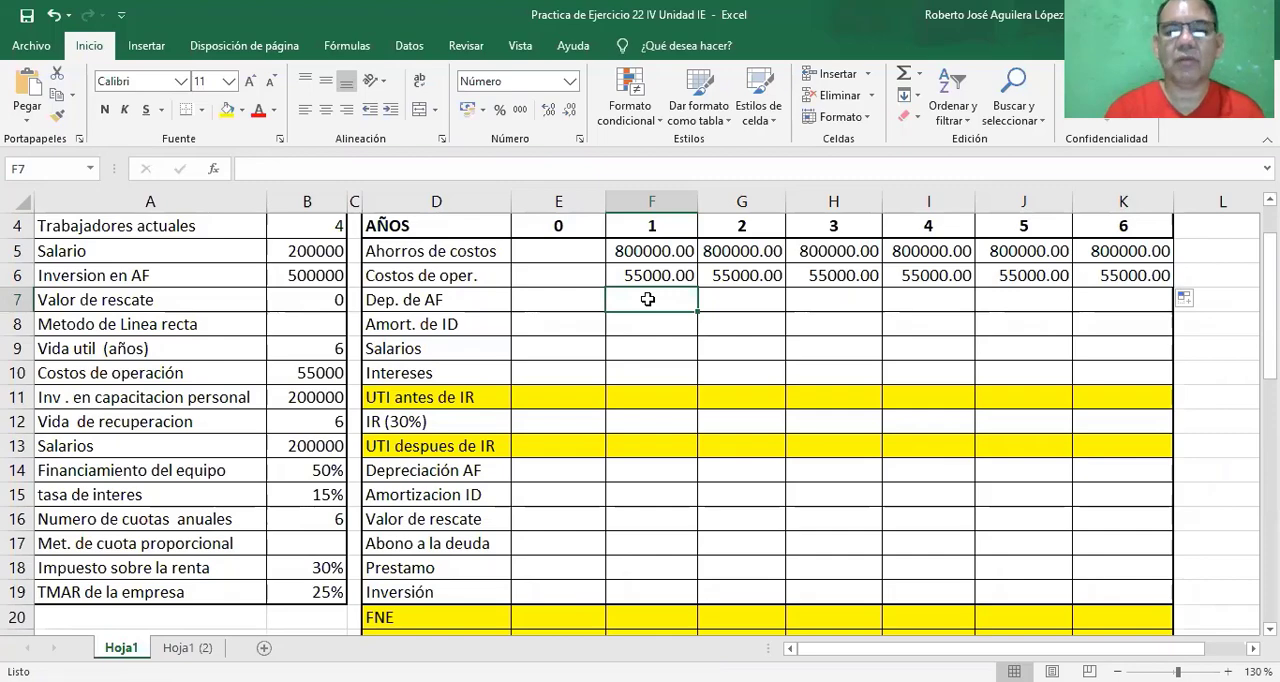
type("=")
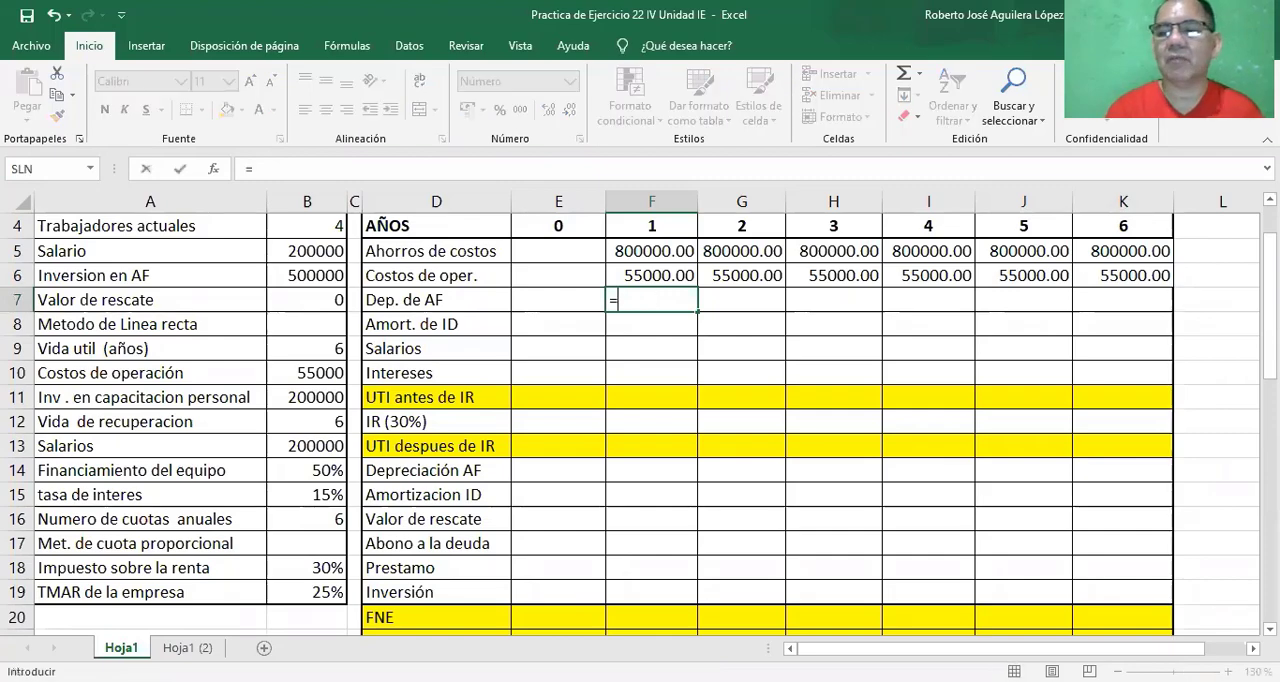
left_click_drag(1270, 292, 1270, 435)
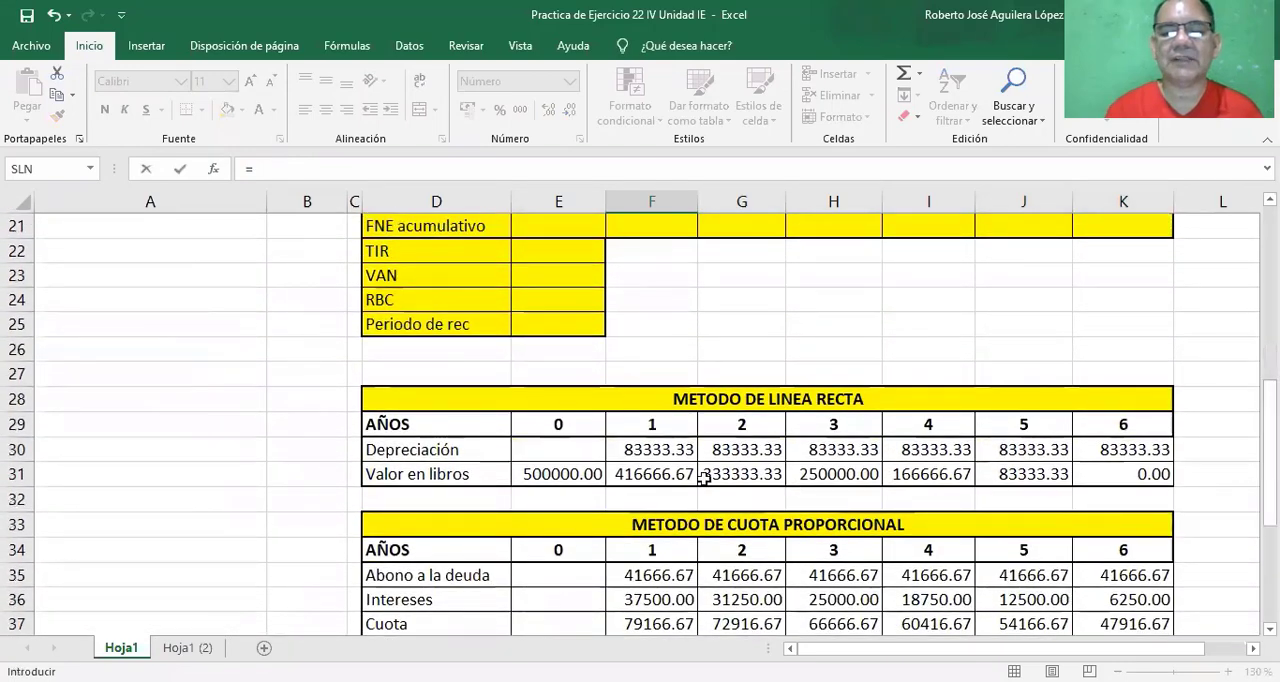
left_click(636, 456)
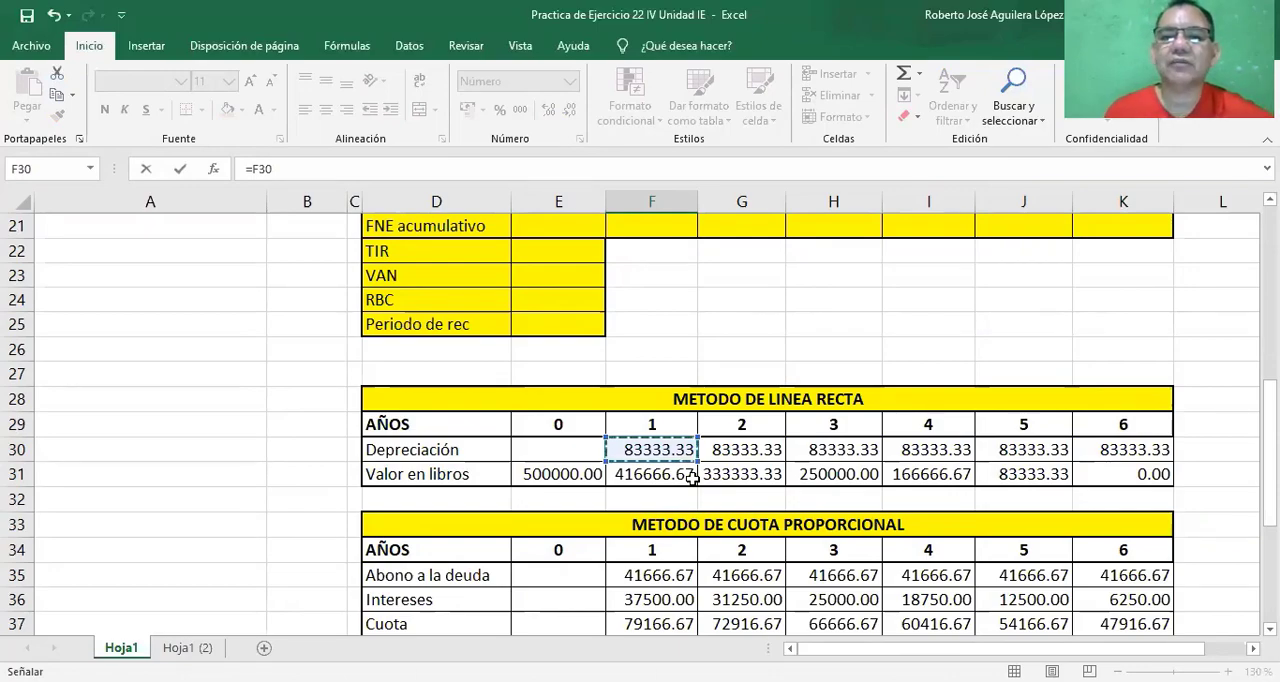
key("Escape")
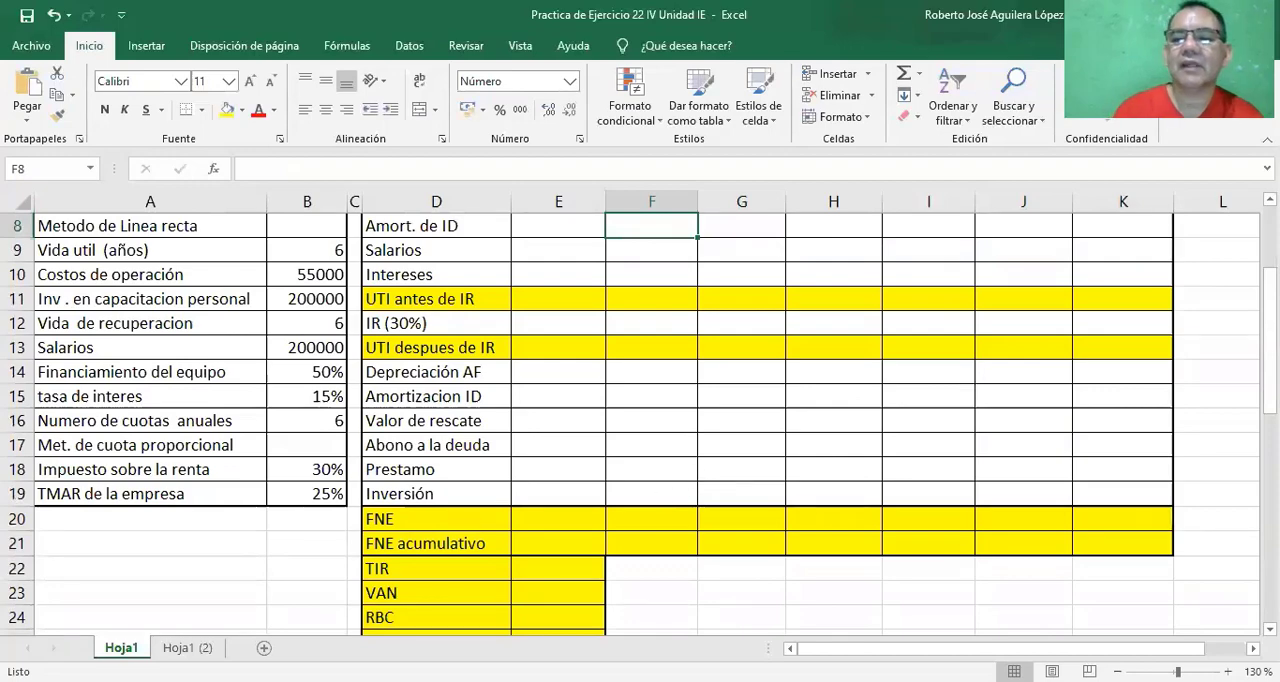
scroll(977, 386, "up", 1)
scroll(1150, 260, "up", 2)
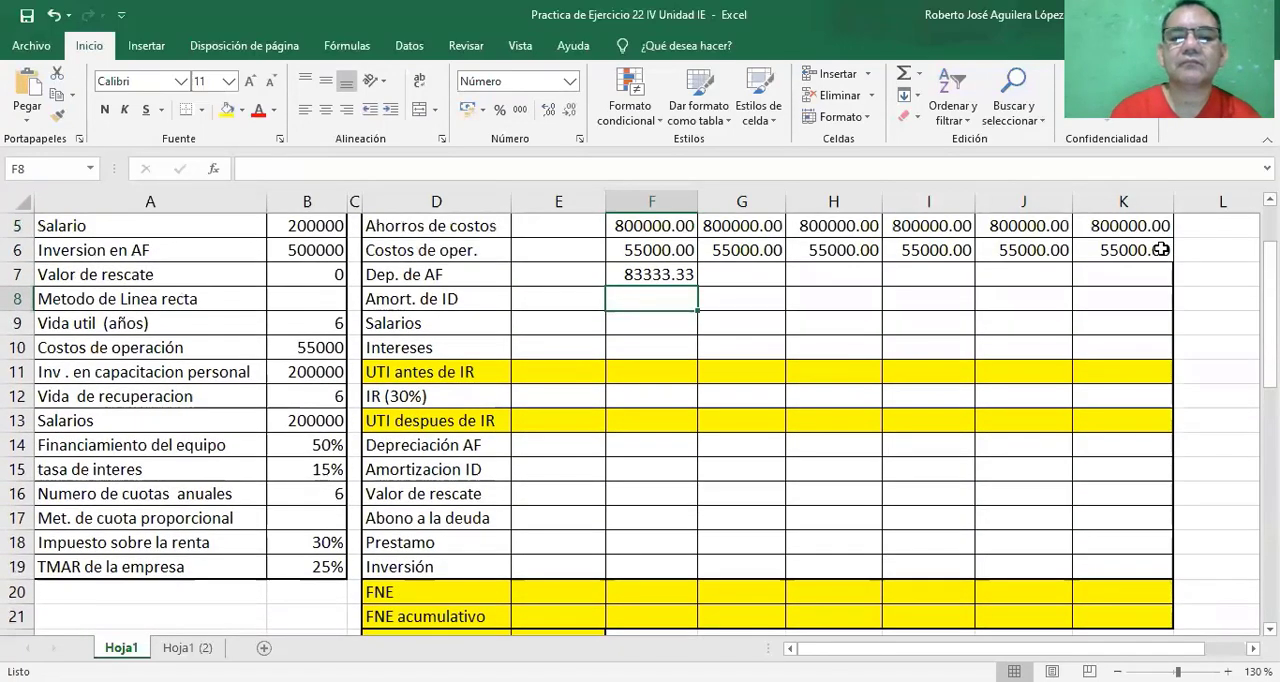
left_click(651, 278)
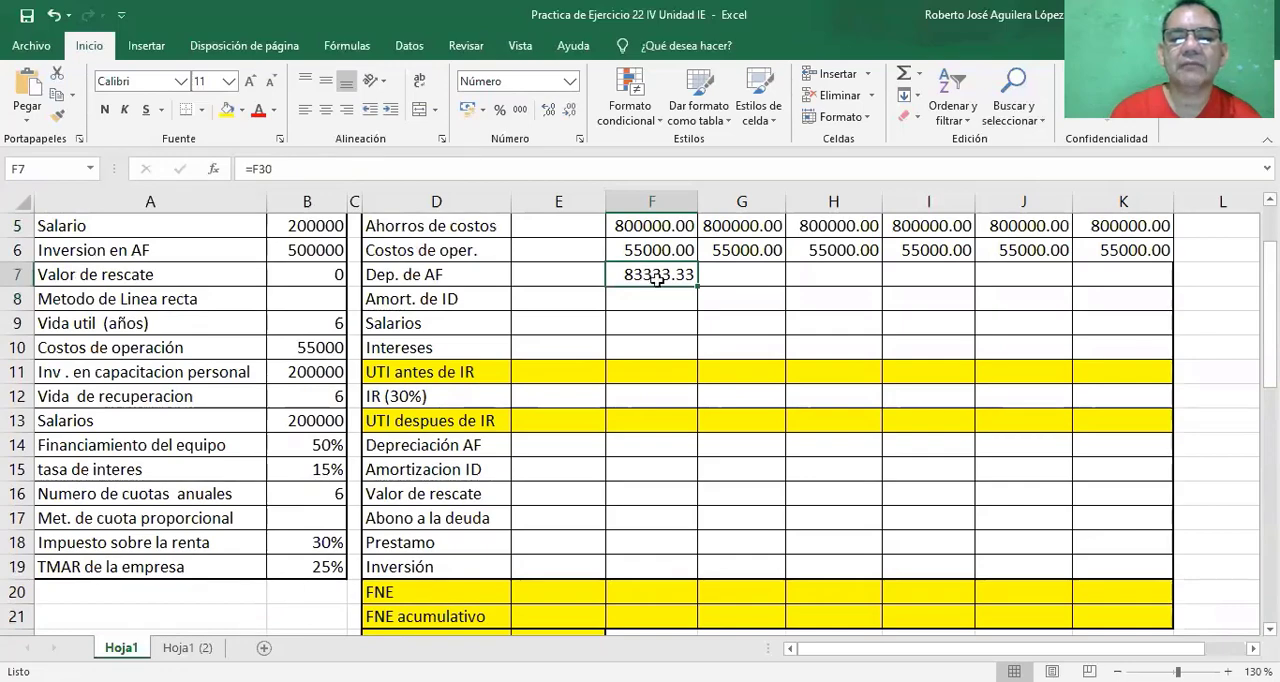
left_click_drag(699, 287, 1145, 284)
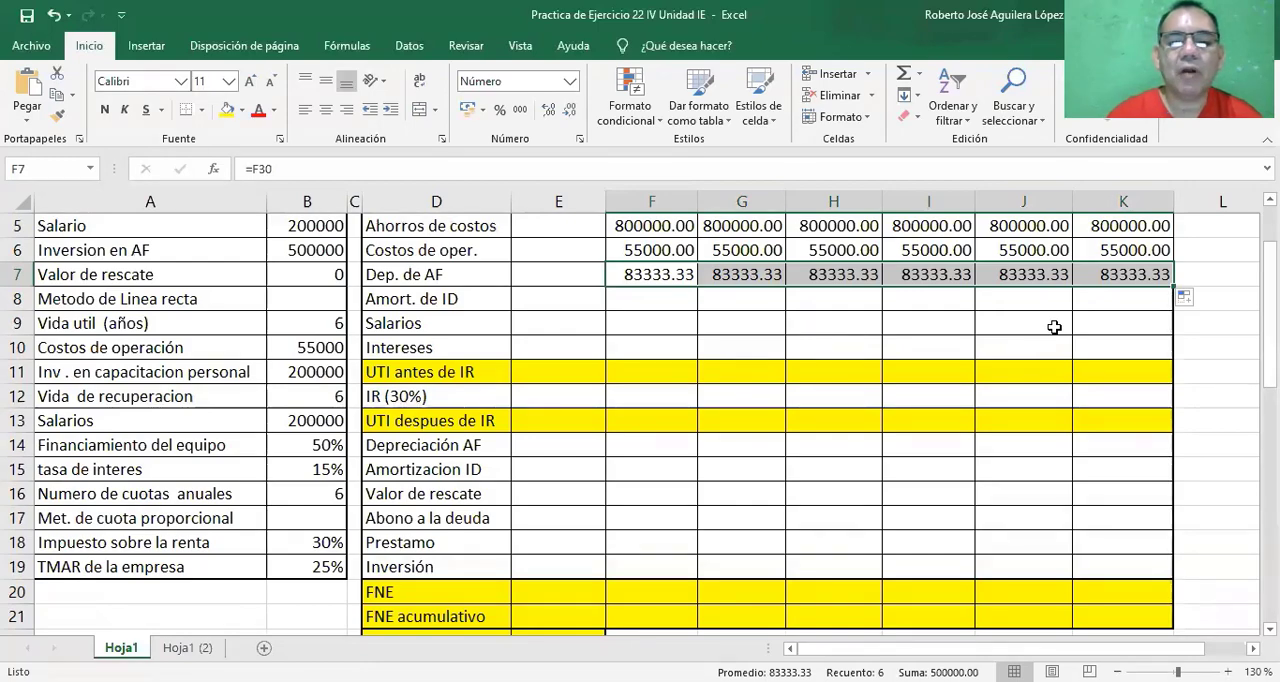
Enter the year 1 Amort. de ID in cell F8 as =B11/B12, dividing Inv. en capacitacion personal by Vida de recuperacion.
left_click(662, 300)
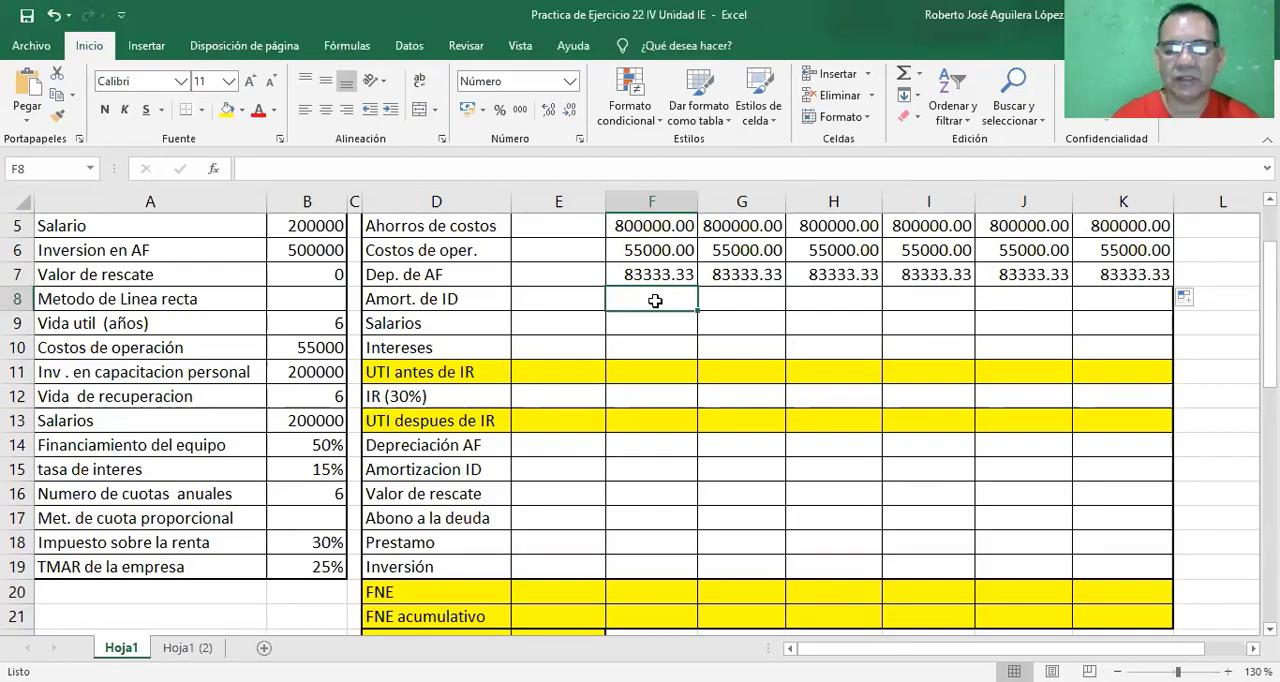
type("=")
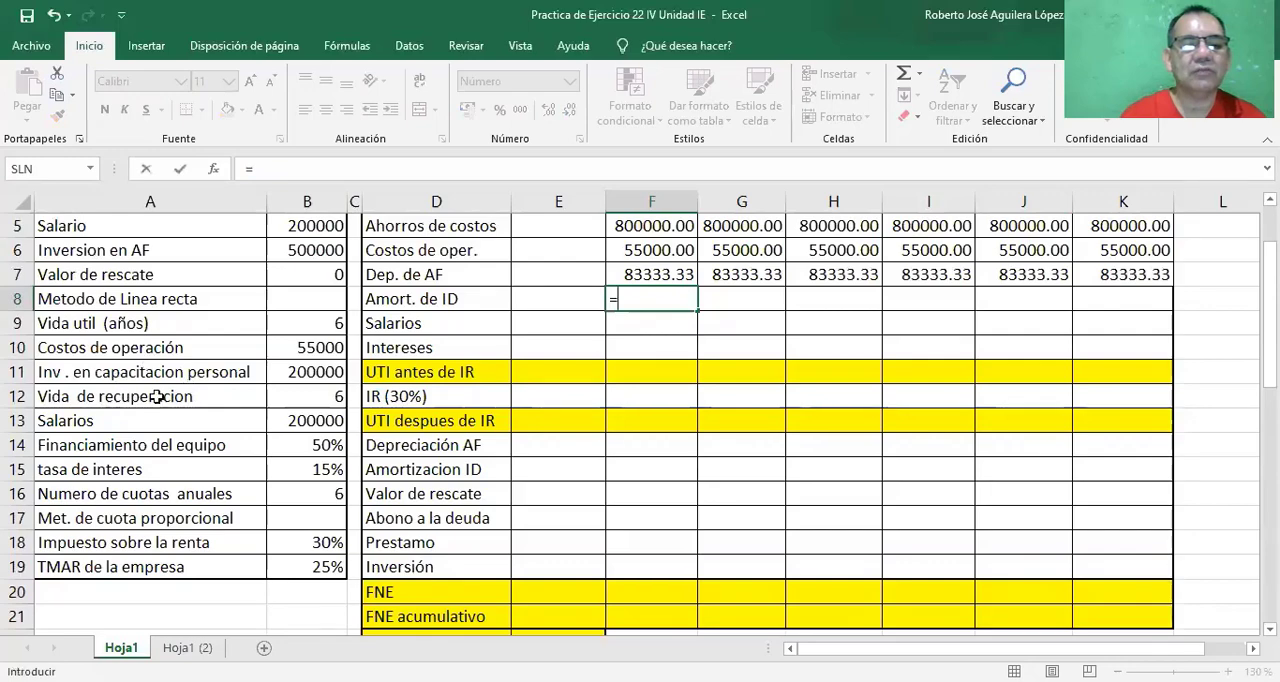
left_click(311, 374)
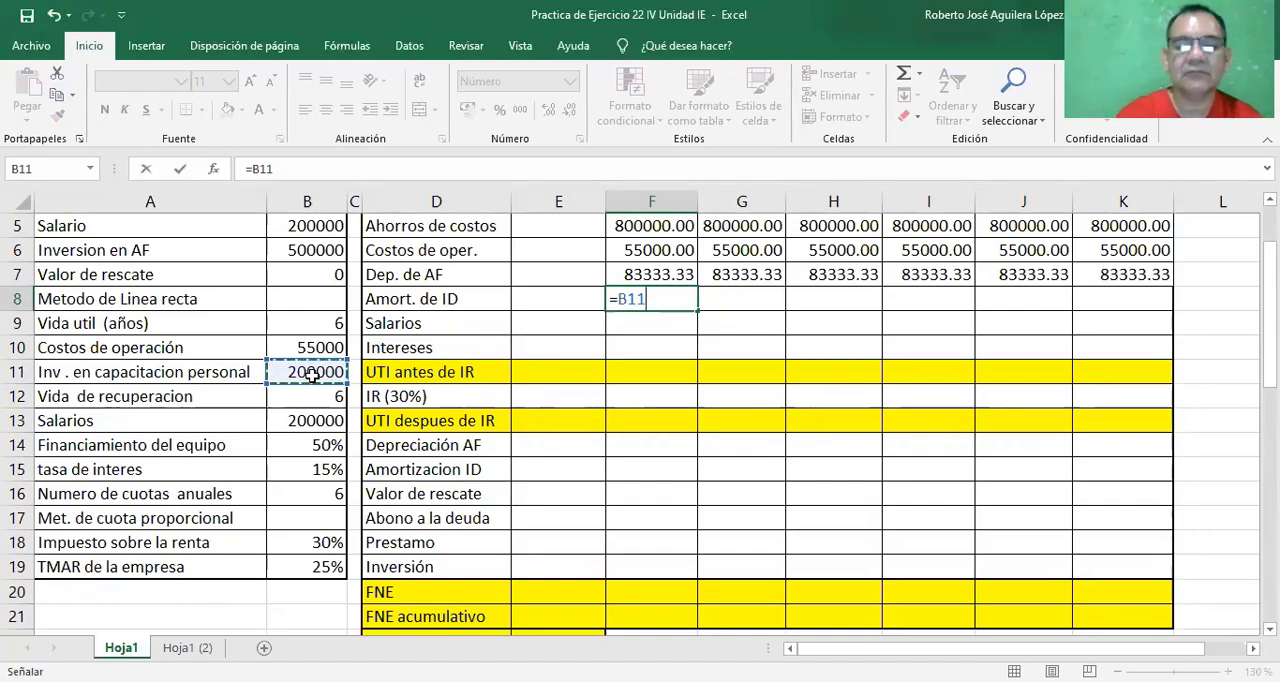
type("/")
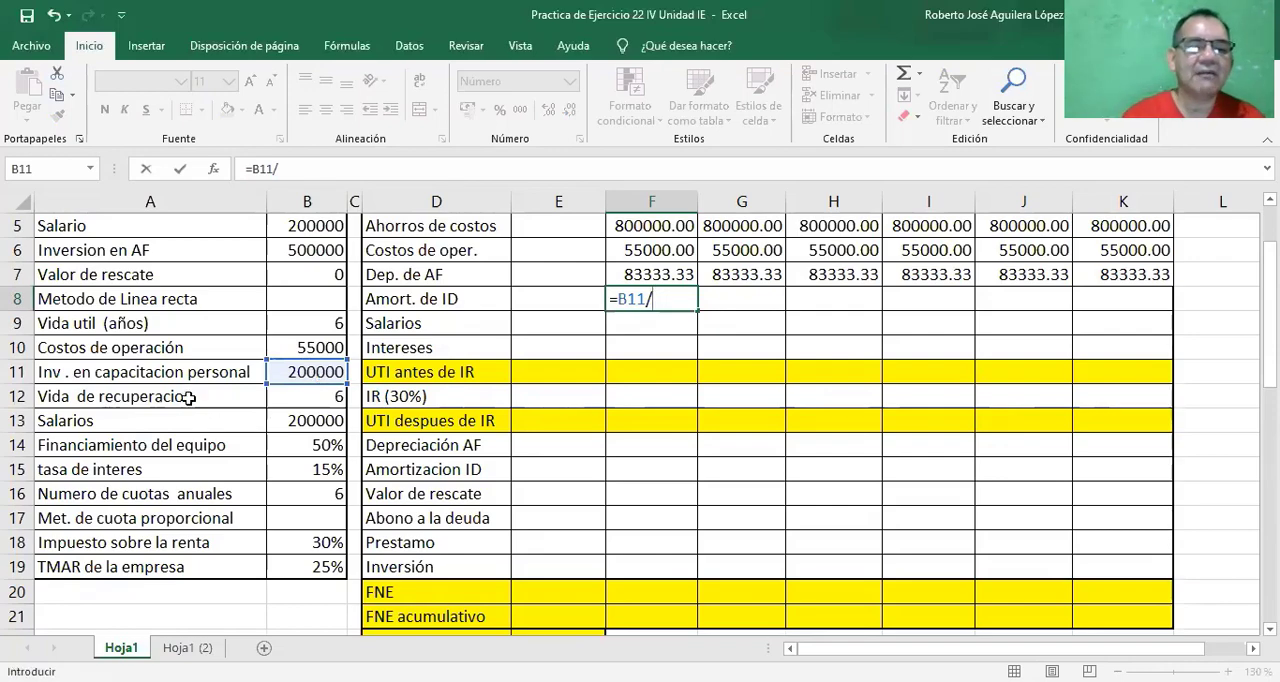
left_click(324, 398)
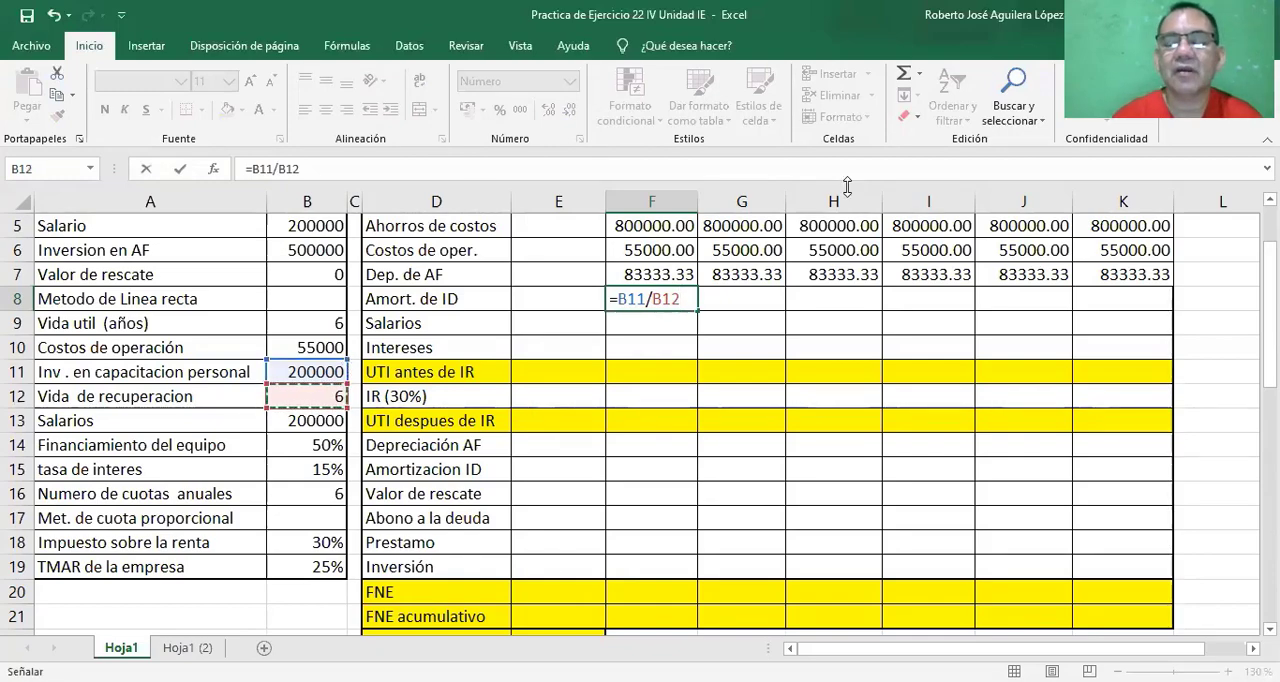
key("Return")
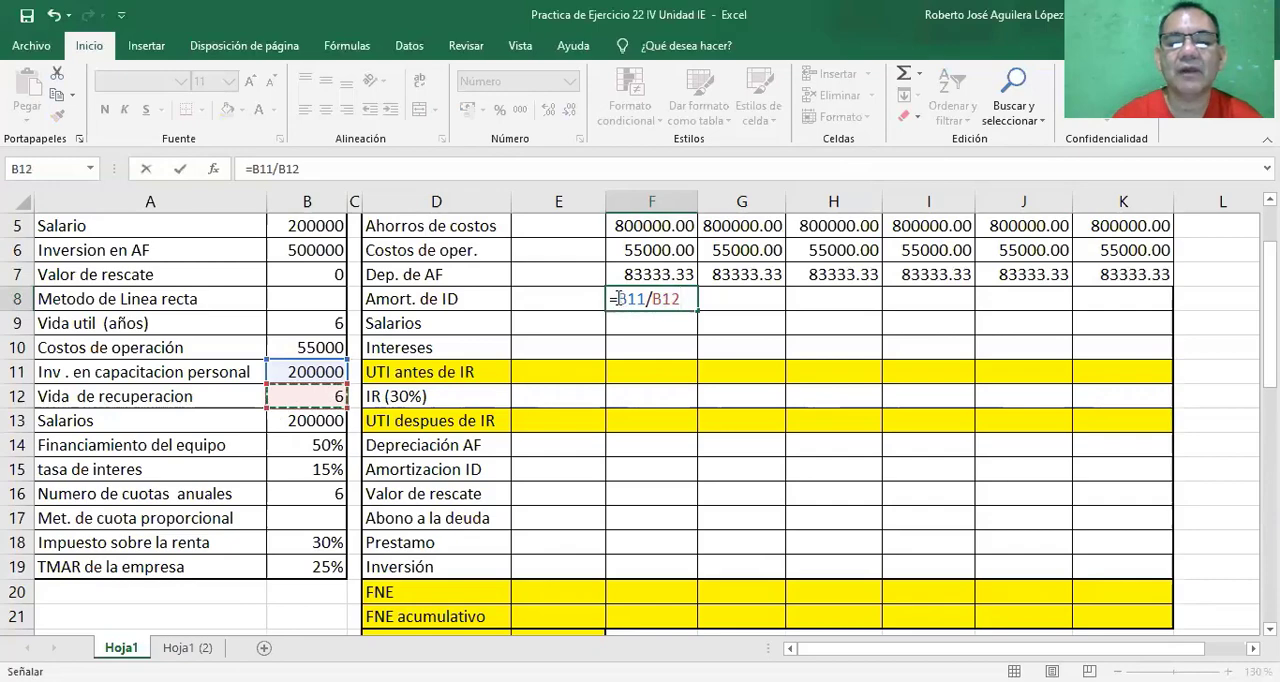
Make both references in the Amort. de ID formula absolute, =$B$11/$B$12, and fill it across years 2 to 6.
left_click_drag(618, 299, 647, 298)
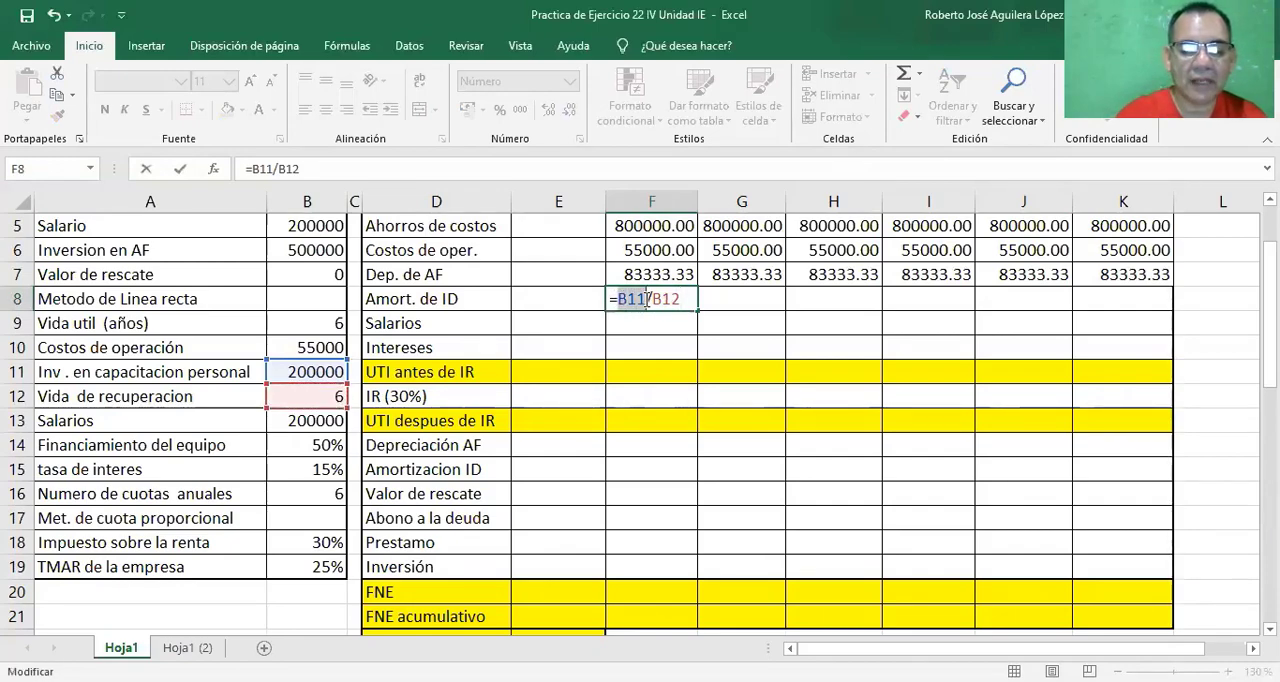
key("F4")
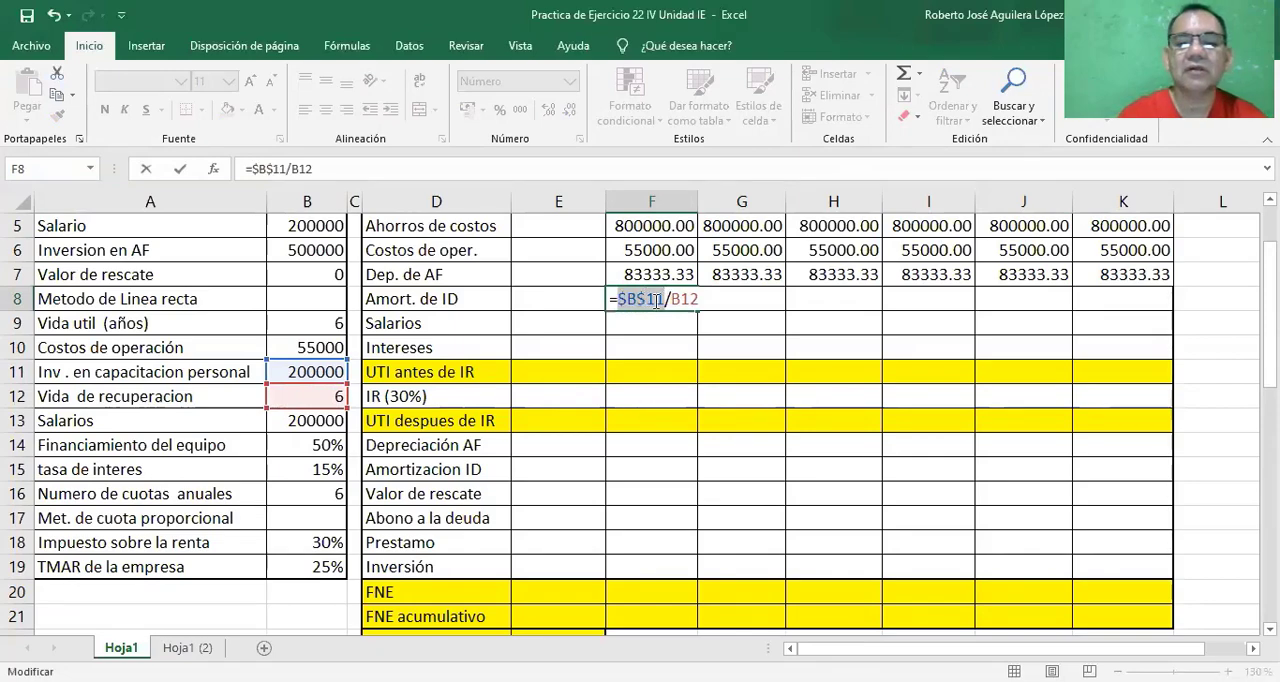
left_click(672, 298)
left_click_drag(673, 298, 700, 298)
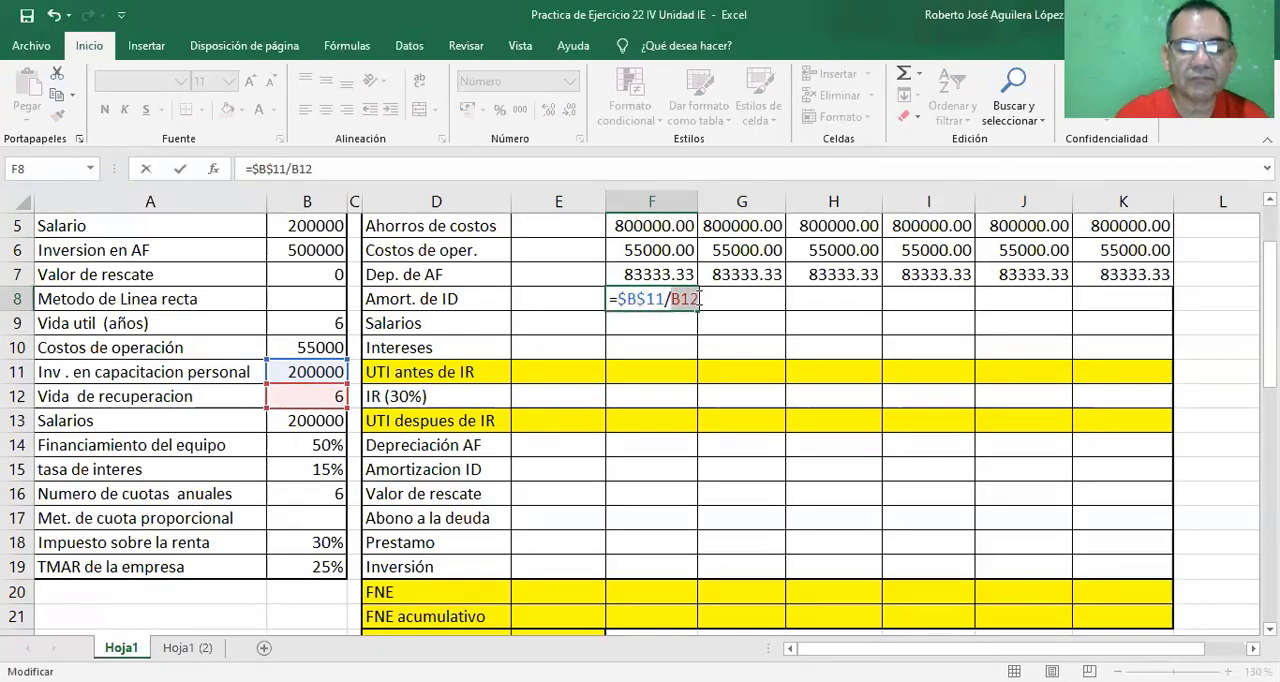
key("F4")
key("Return")
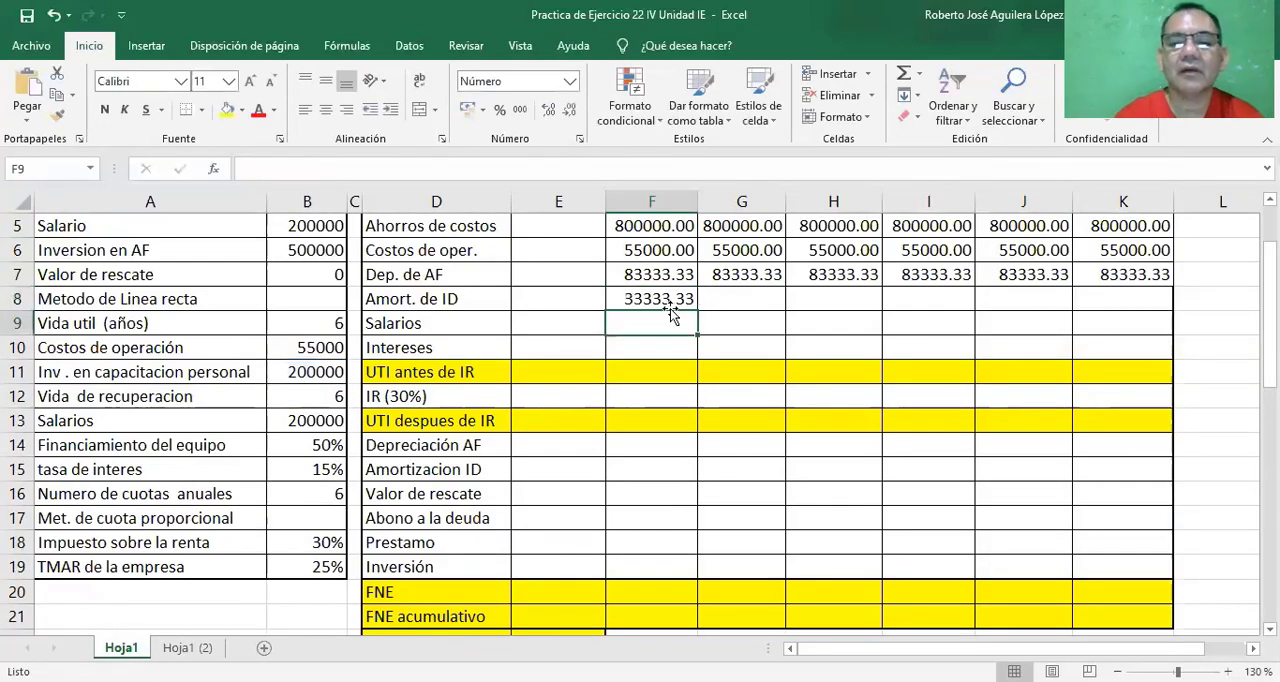
left_click(668, 302)
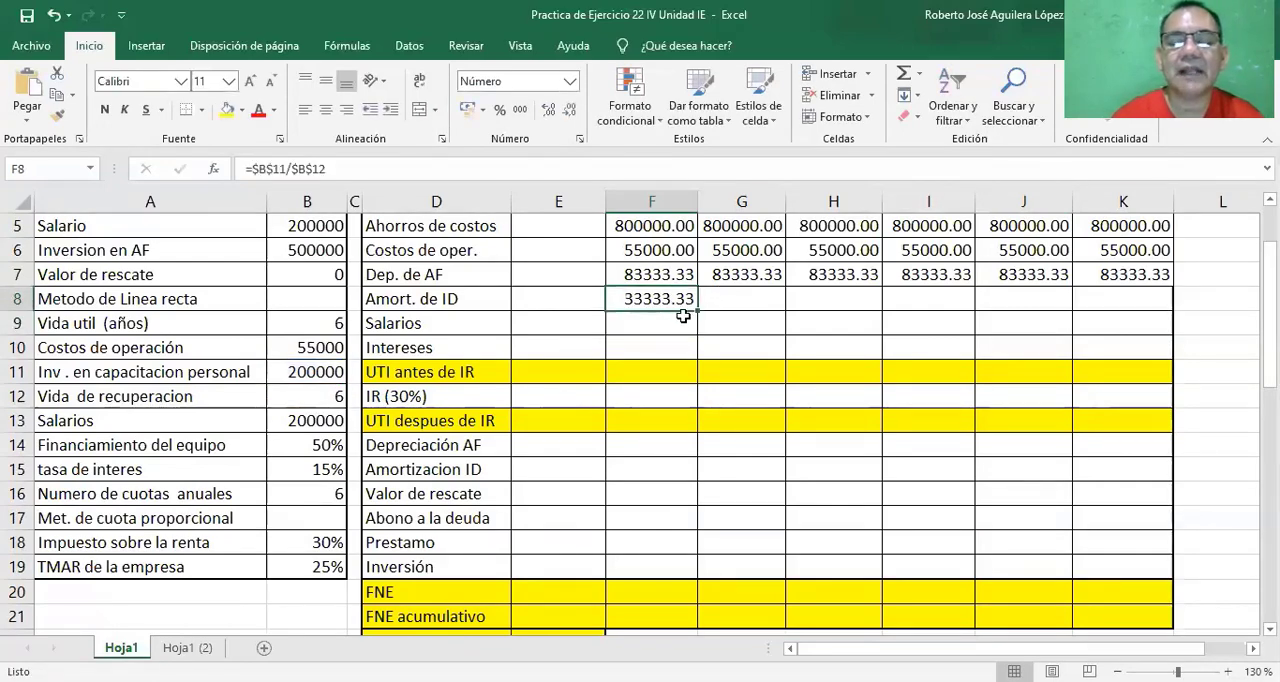
left_click_drag(700, 313, 1141, 311)
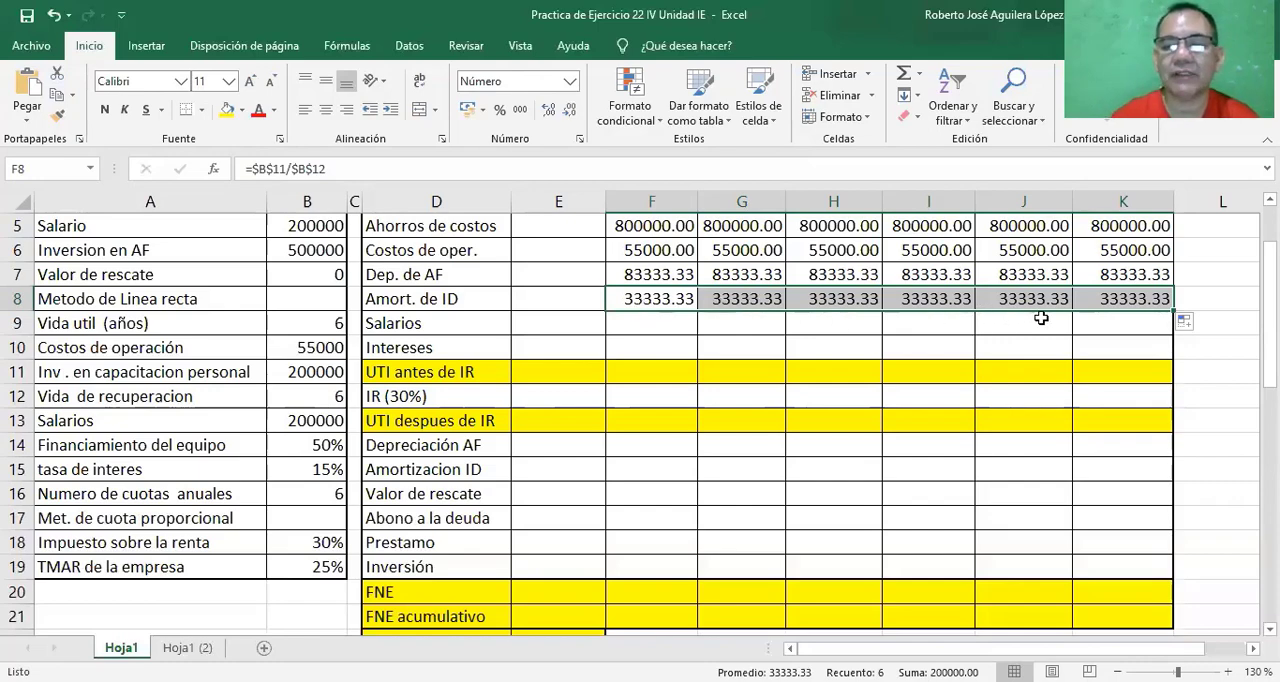
Change the Salarios row label in cell D9 to "Gasto x Salarios".
left_click(642, 328)
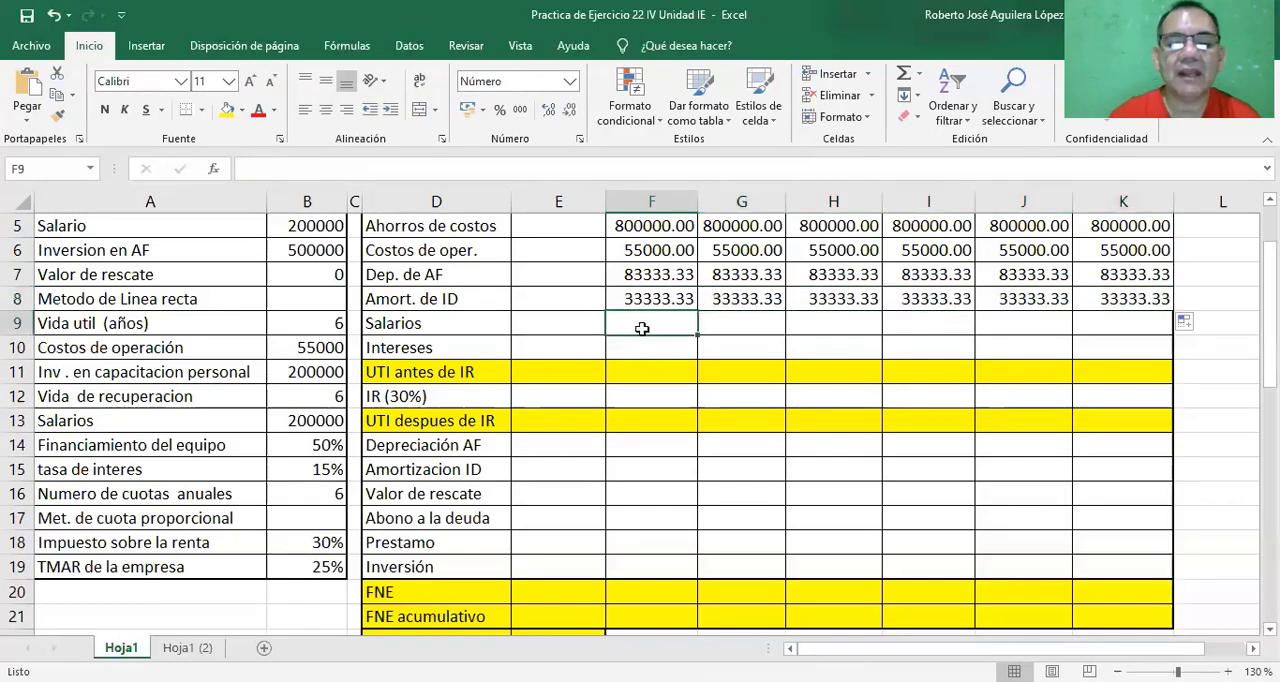
left_click(450, 322)
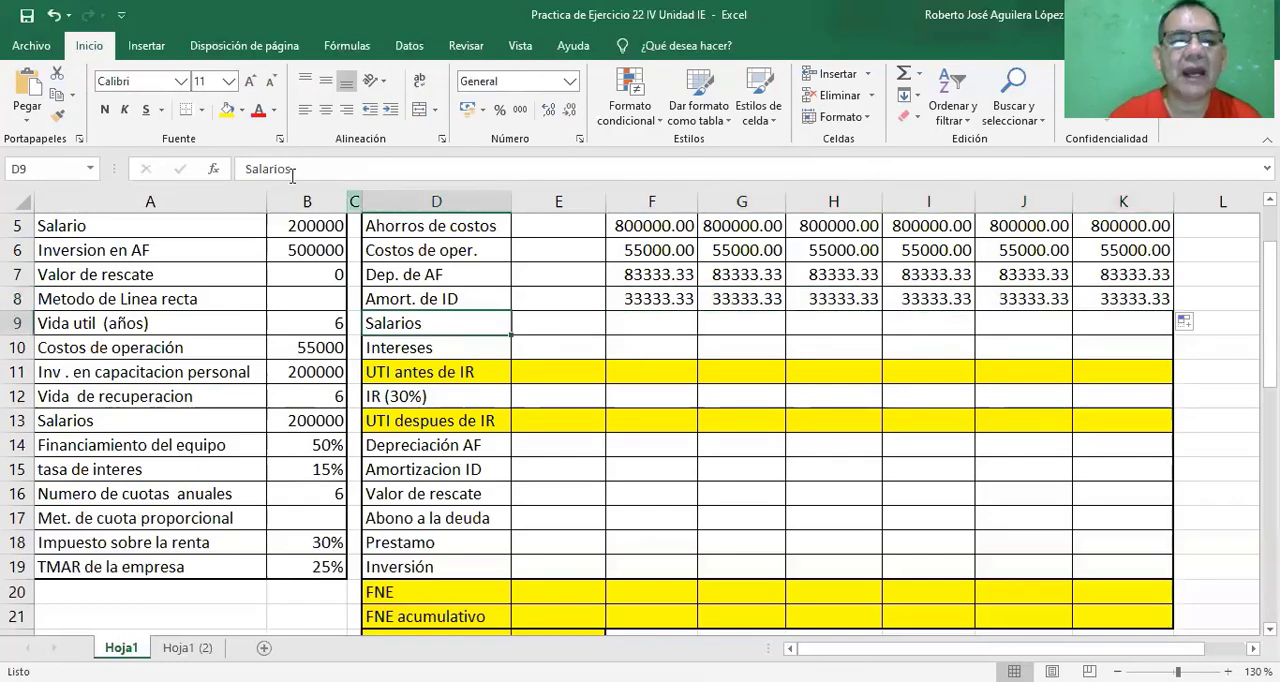
left_click(246, 167)
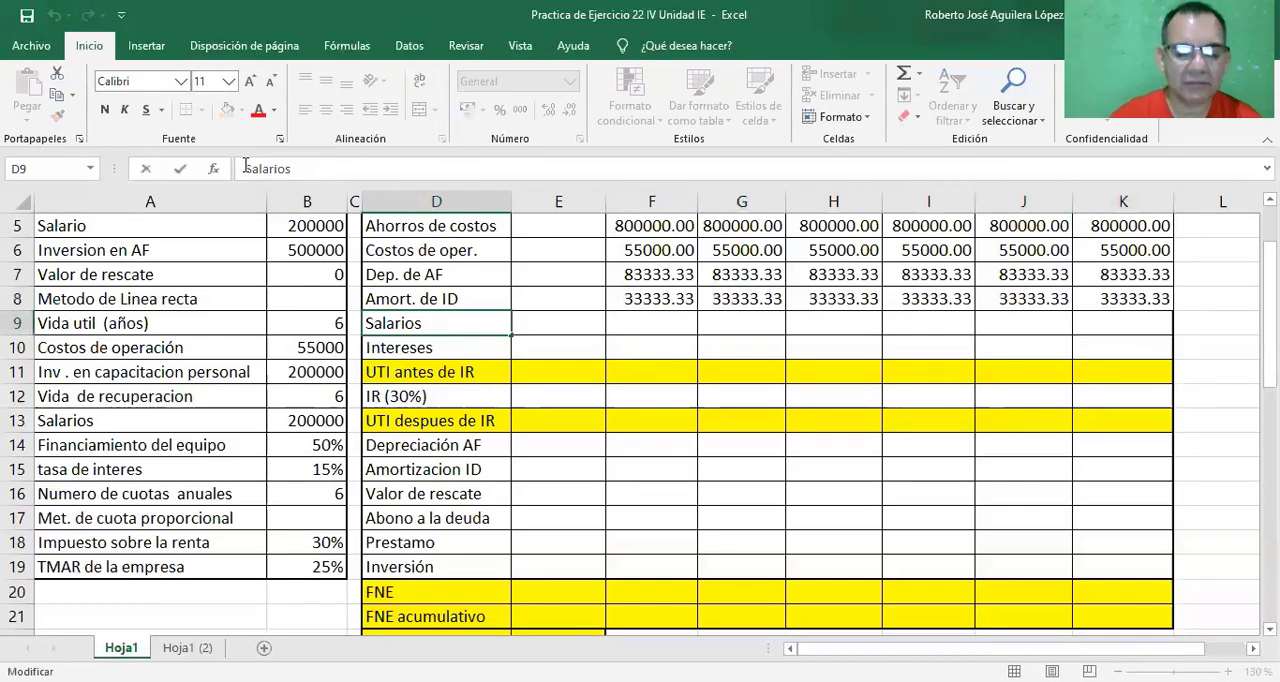
type("Gasto")
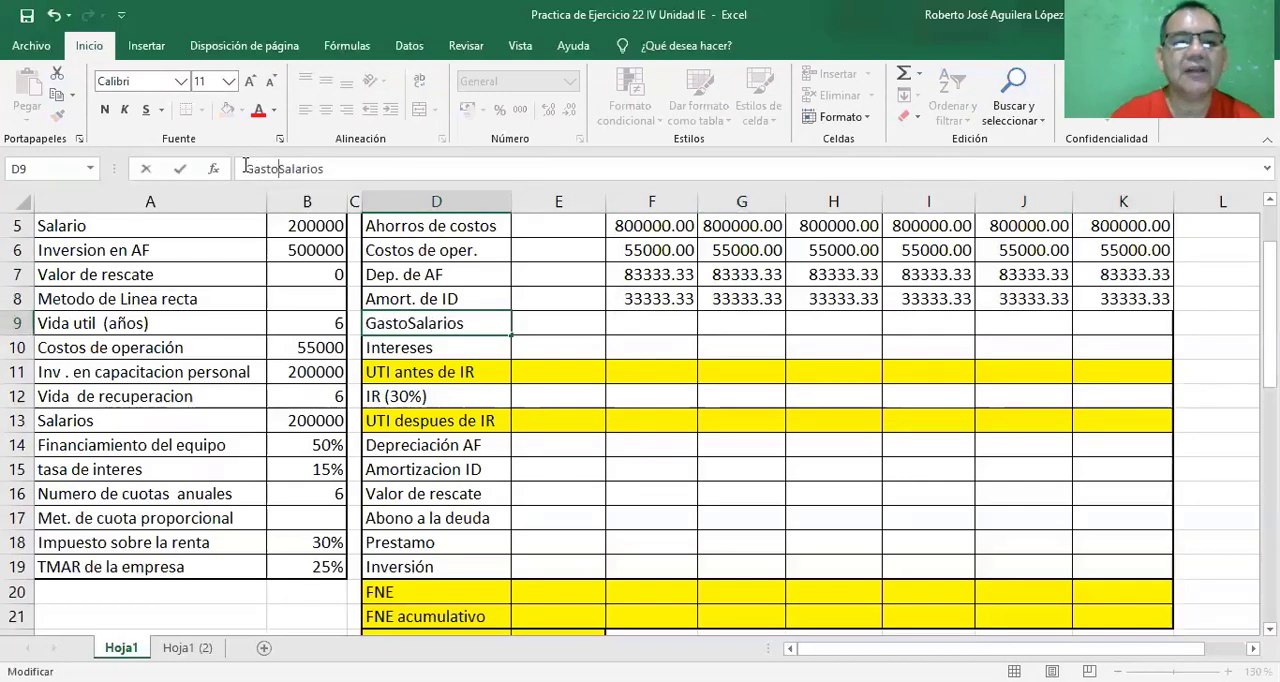
type(" x")
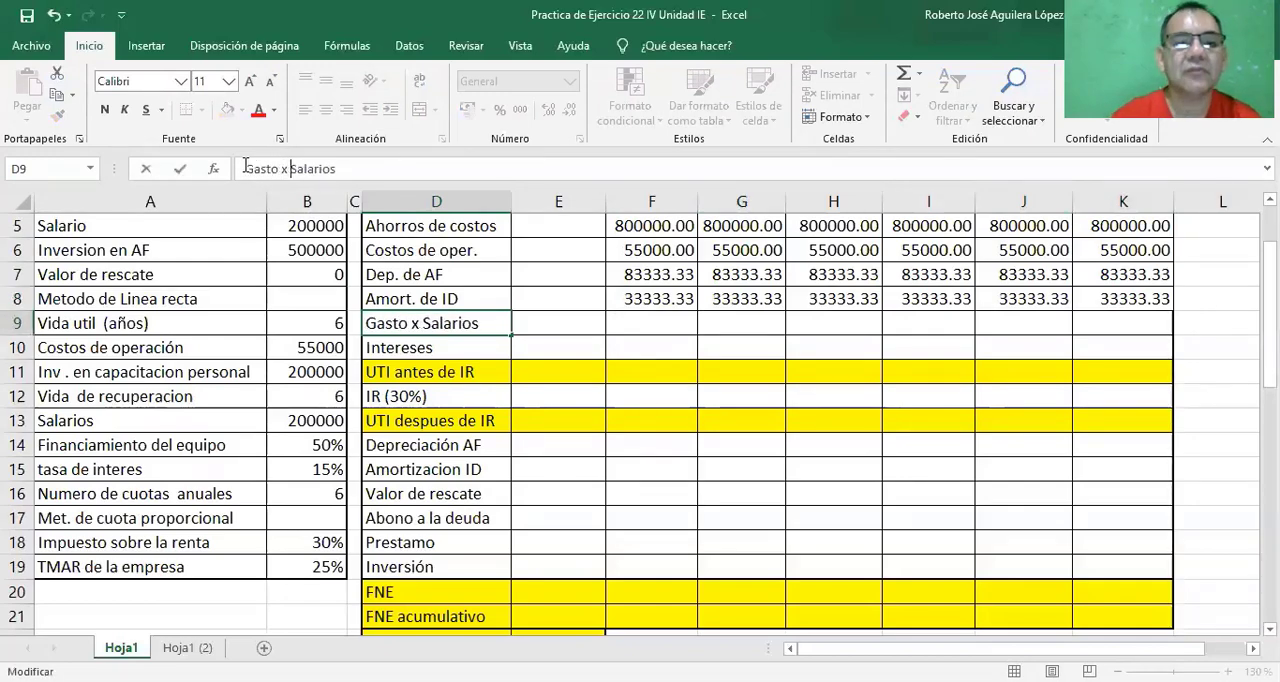
Link the year 1 Gasto x Salarios in cell F9 to the Salarios input with =$B$13 and fill it across years 2 to 6.
left_click(645, 320)
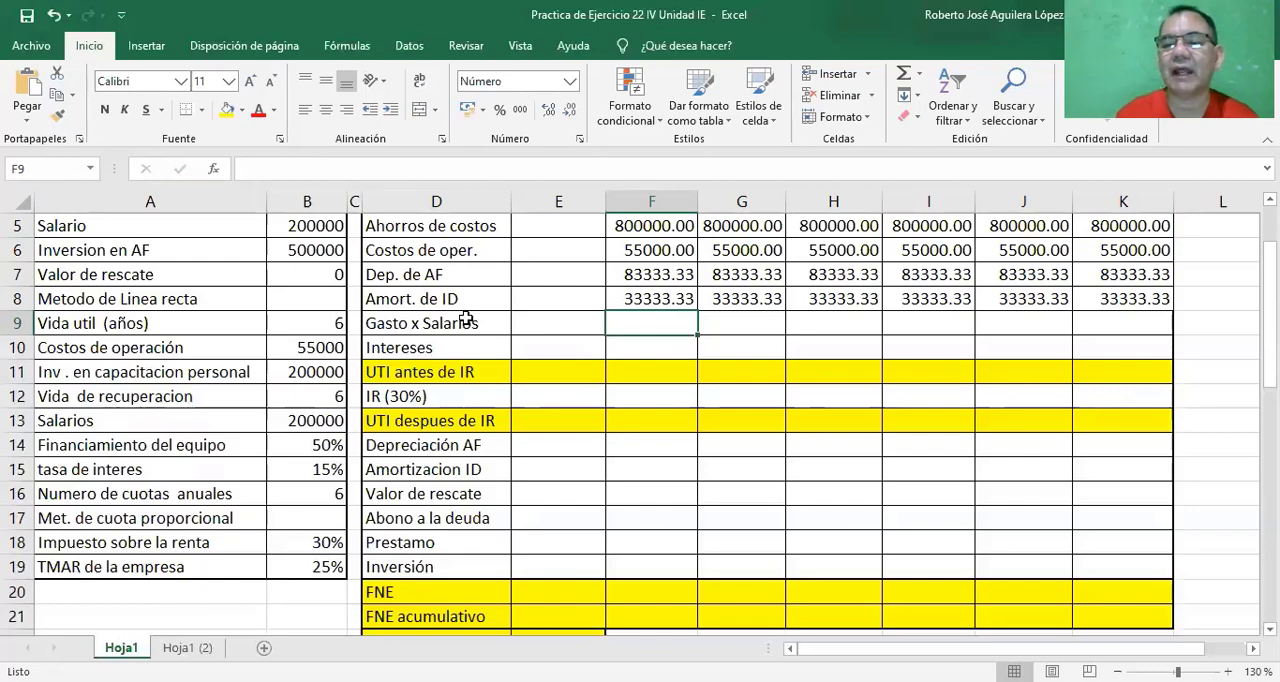
type("=")
left_click(305, 424)
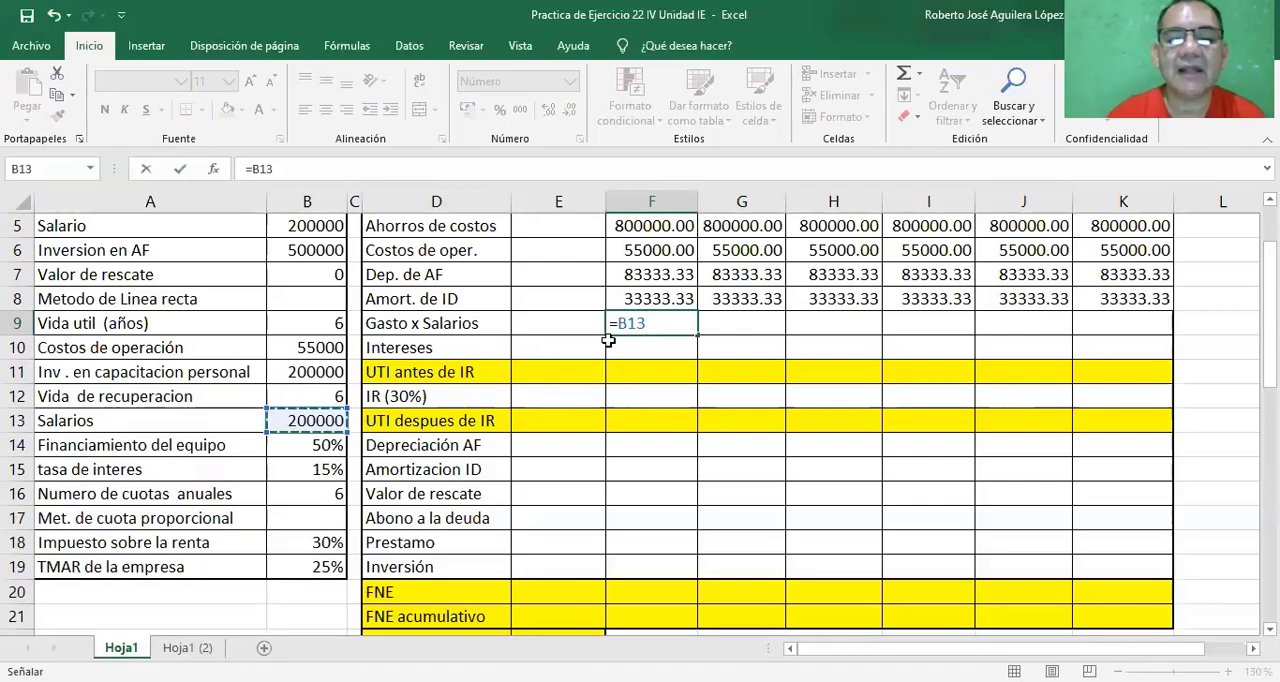
left_click_drag(618, 322, 656, 322)
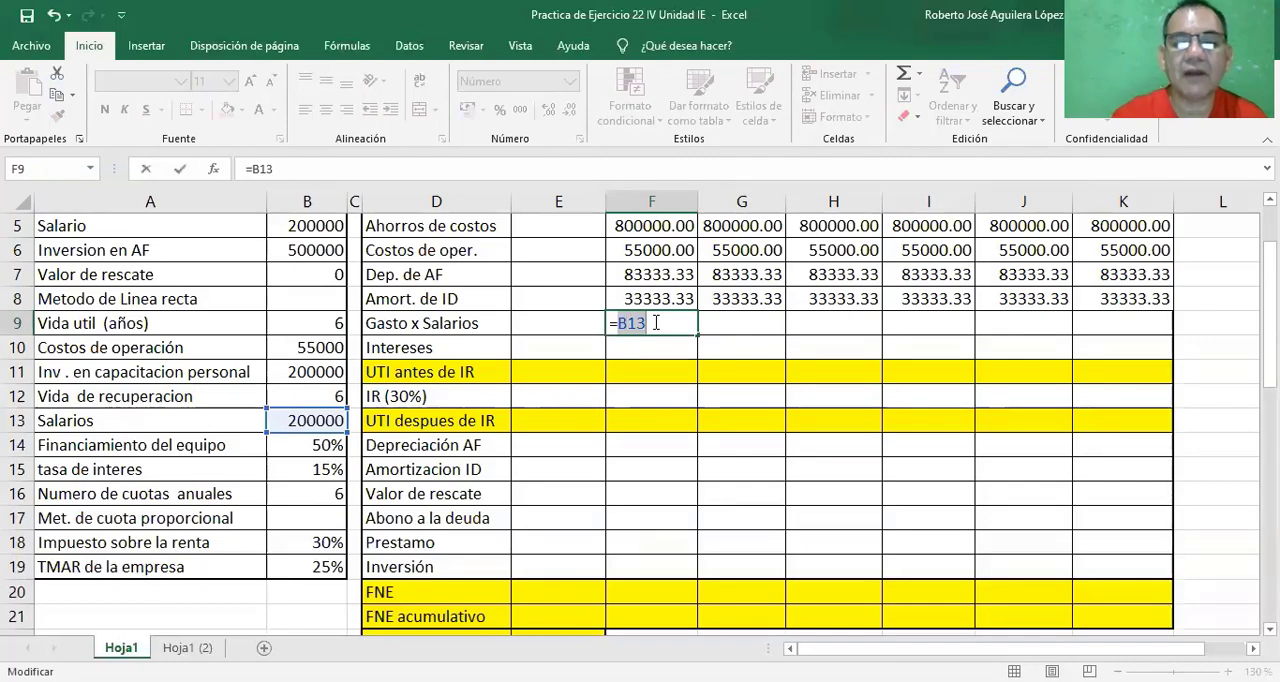
key("F4")
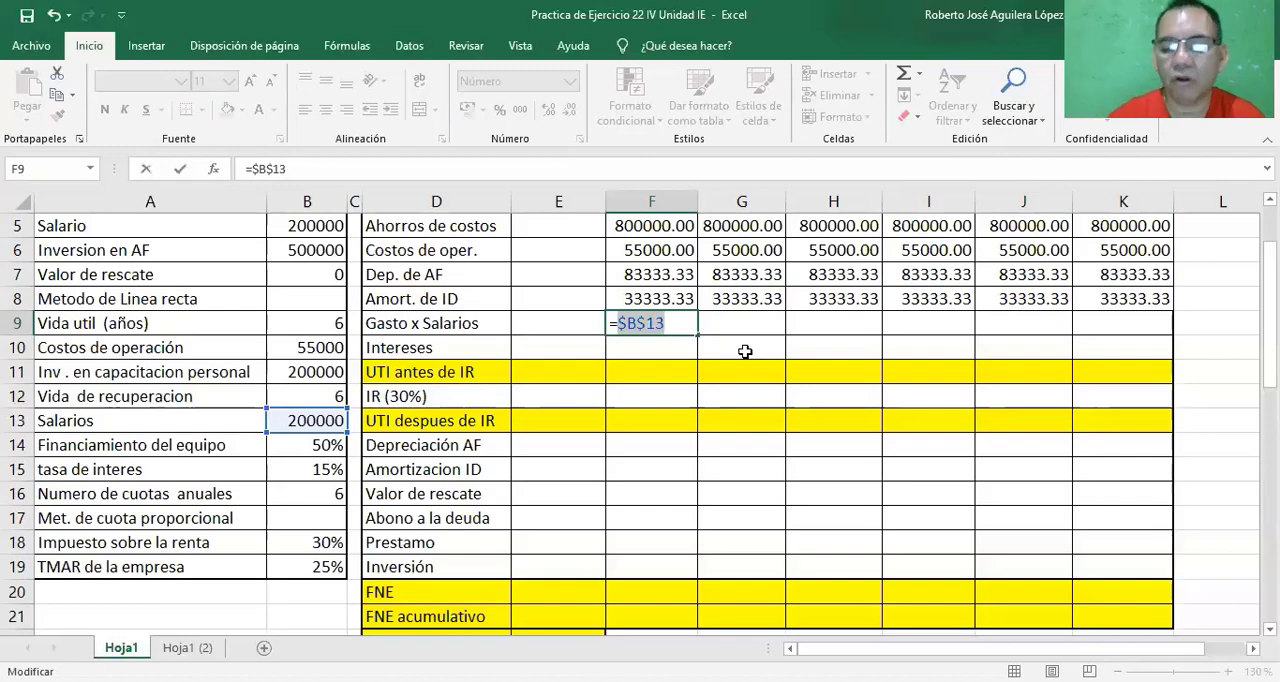
key("Return")
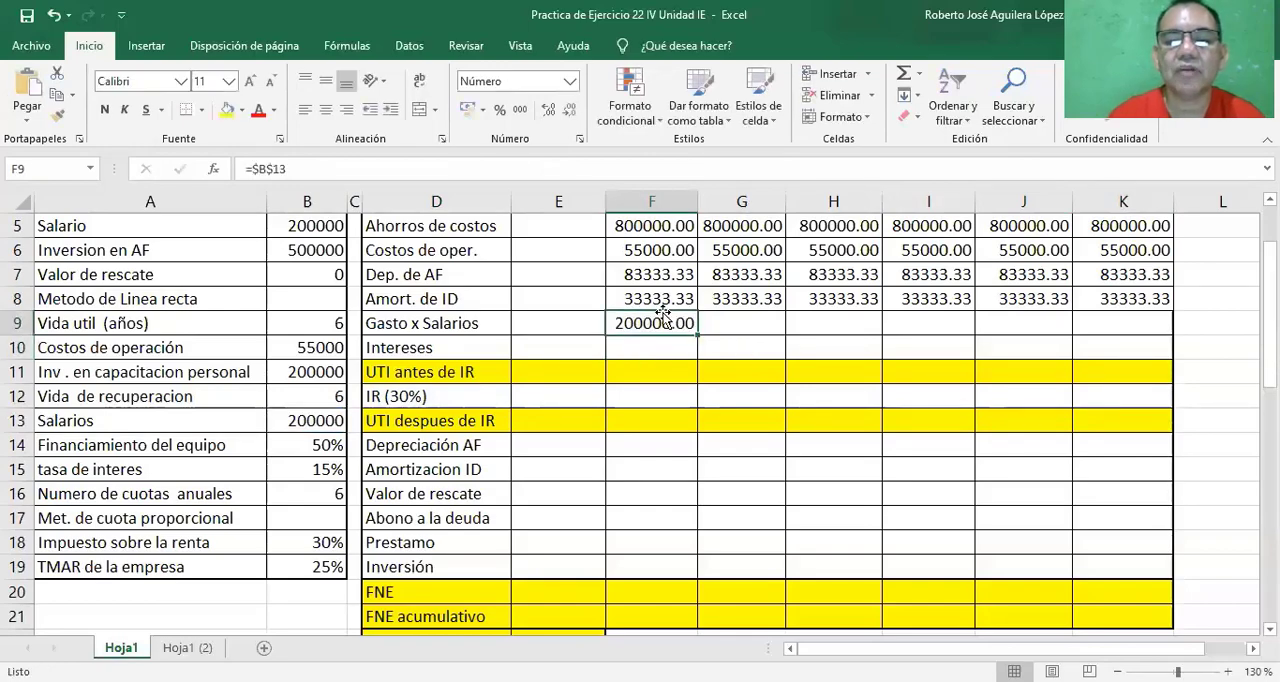
left_click_drag(696, 338, 1150, 324)
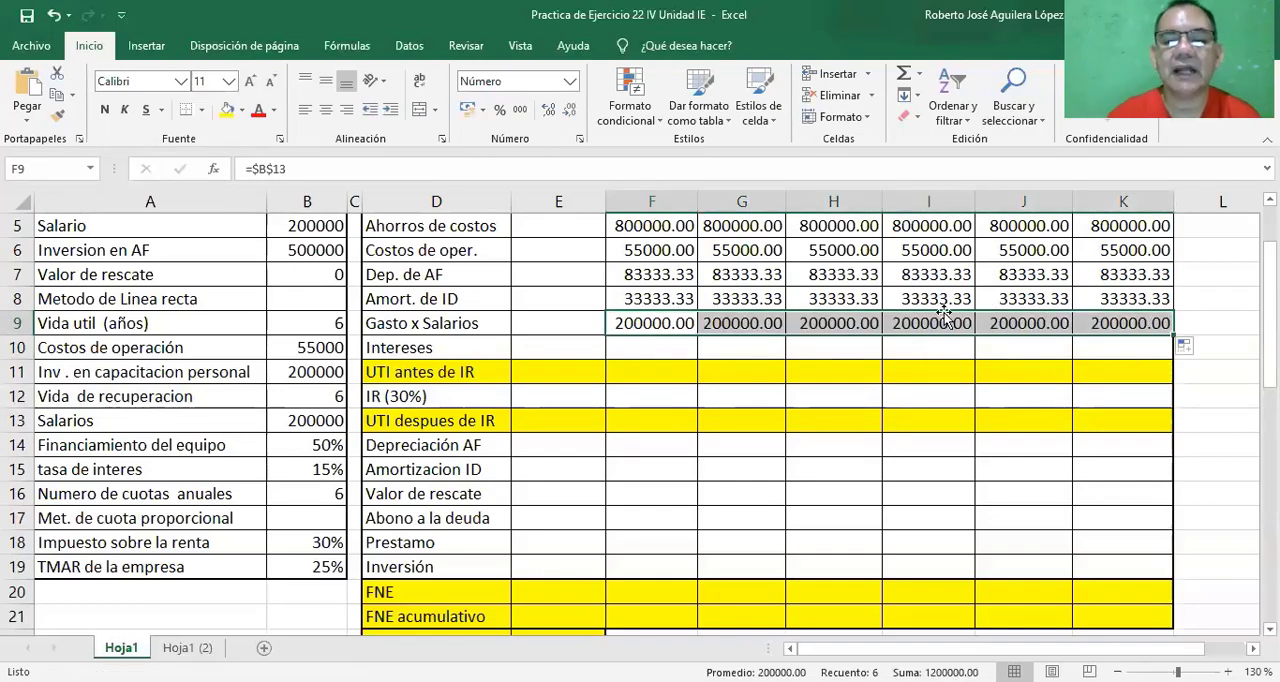
Link the year 1 Intereses in cell F10 to the proportional-payment loan table with =F36 and fill it across years 2 to 6.
left_click(656, 351)
type("=")
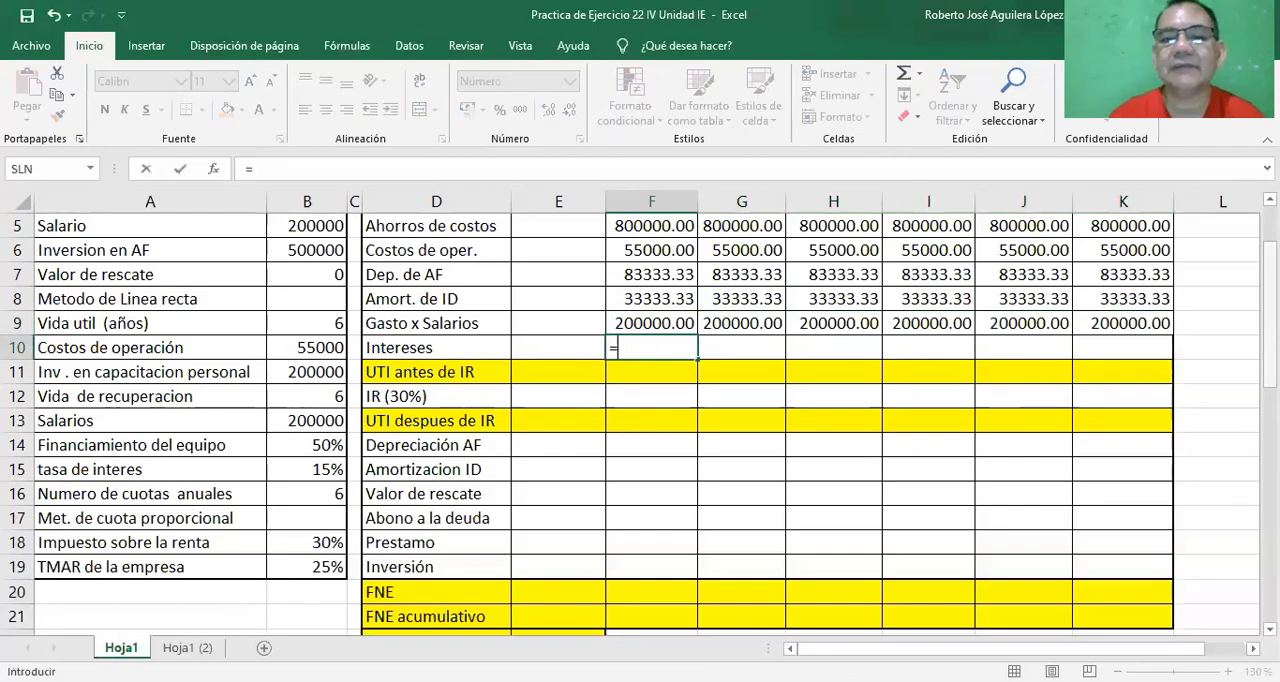
left_click_drag(1270, 350, 1270, 447)
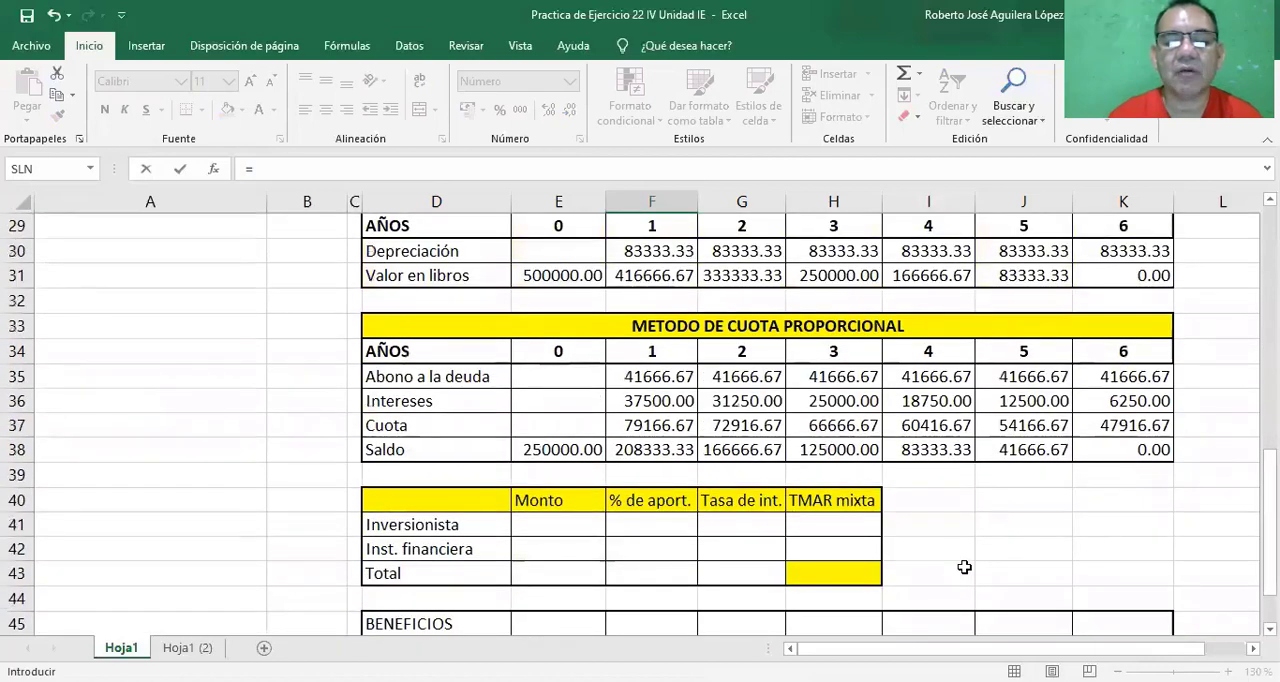
left_click(651, 401)
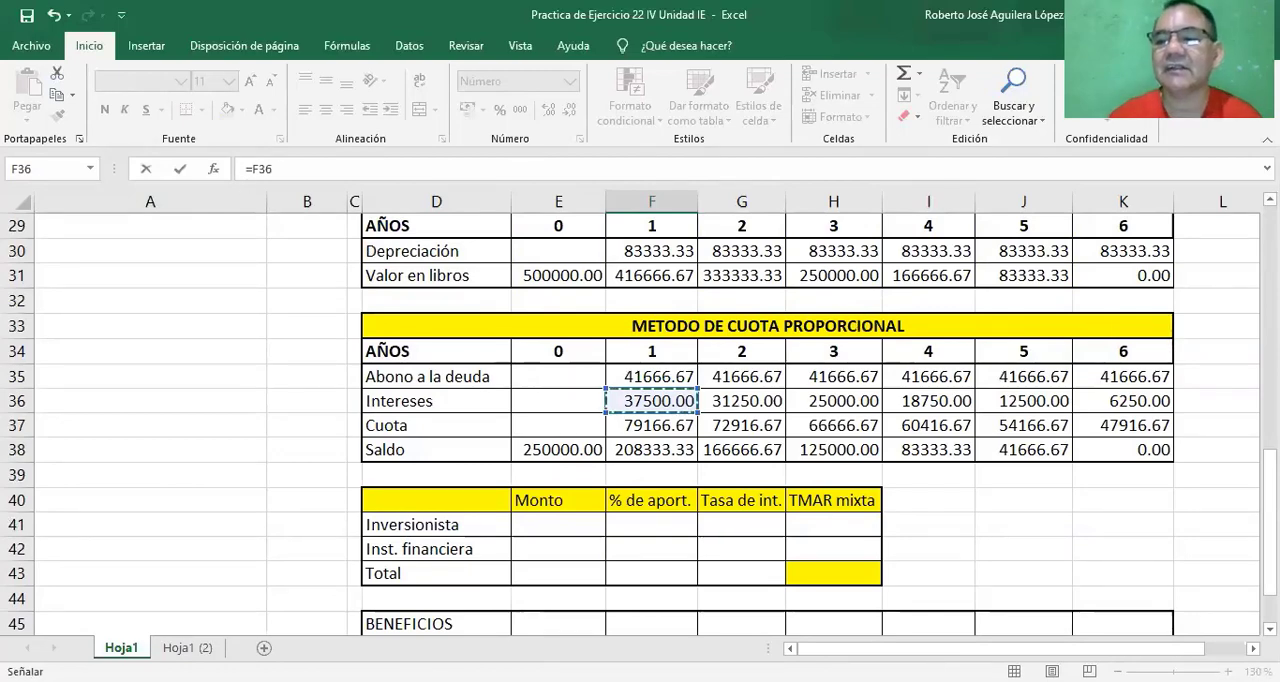
scroll(640, 424, "up", 2)
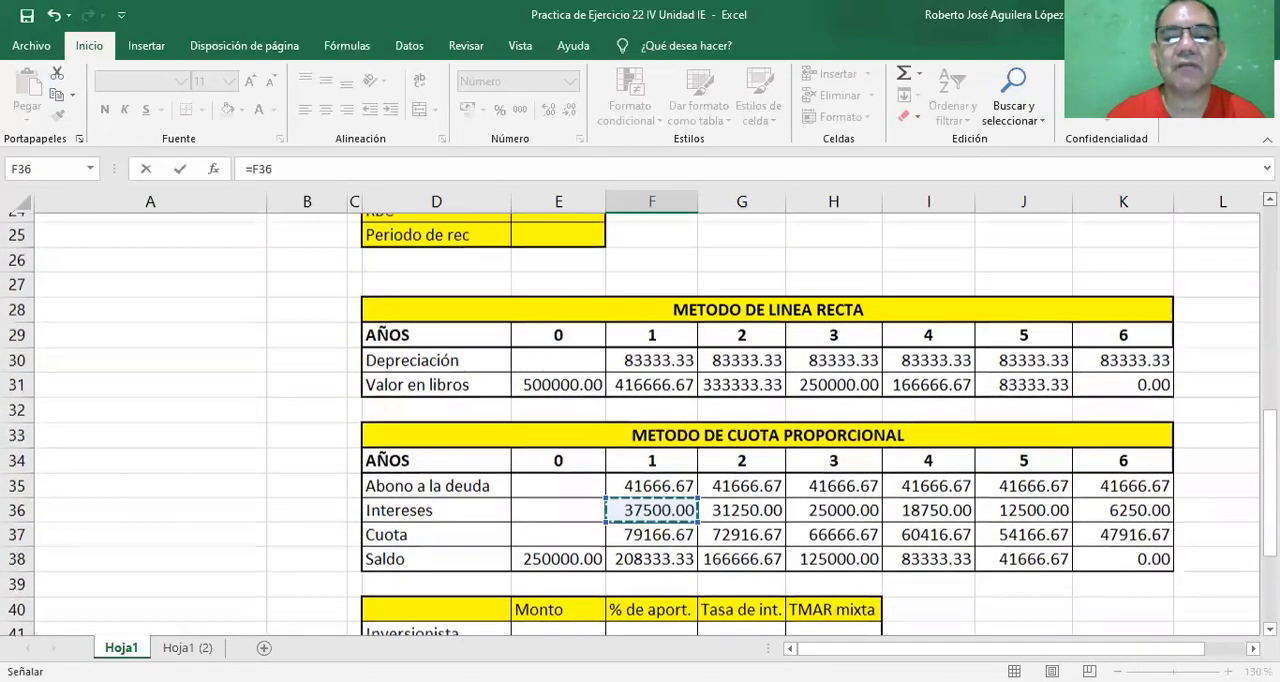
scroll(640, 424, "up", 3)
scroll(640, 424, "up", 2)
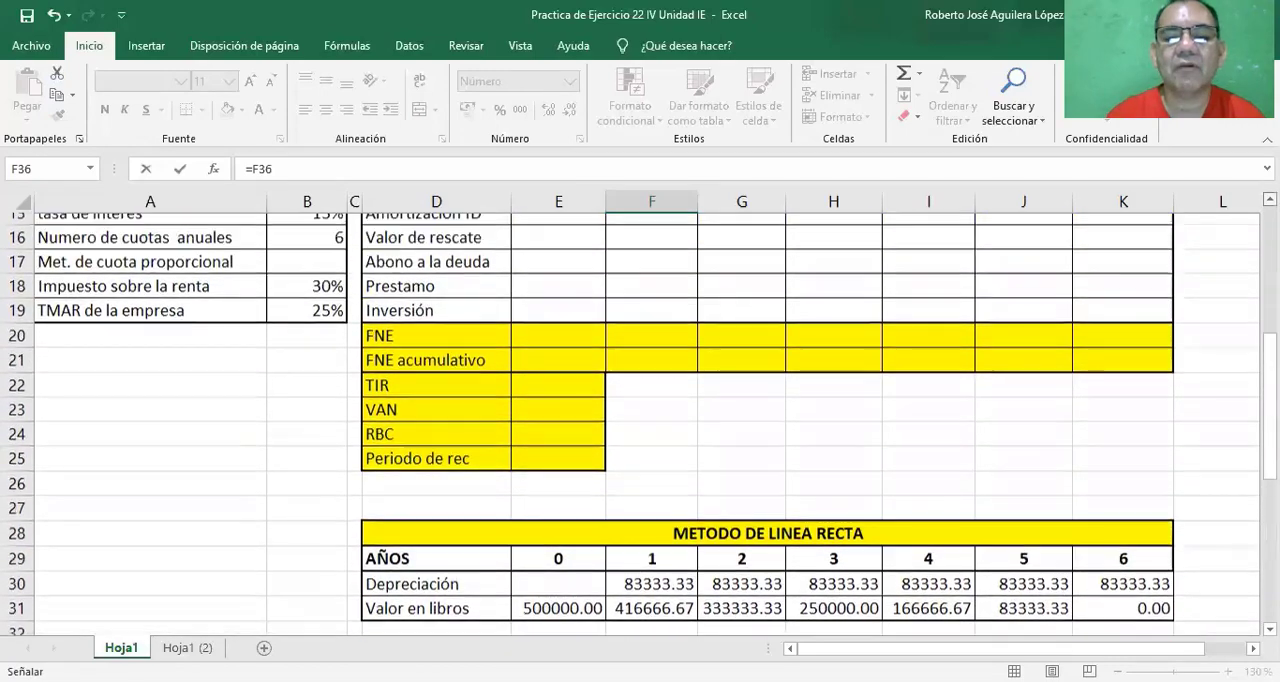
scroll(720, 330, "up", 2)
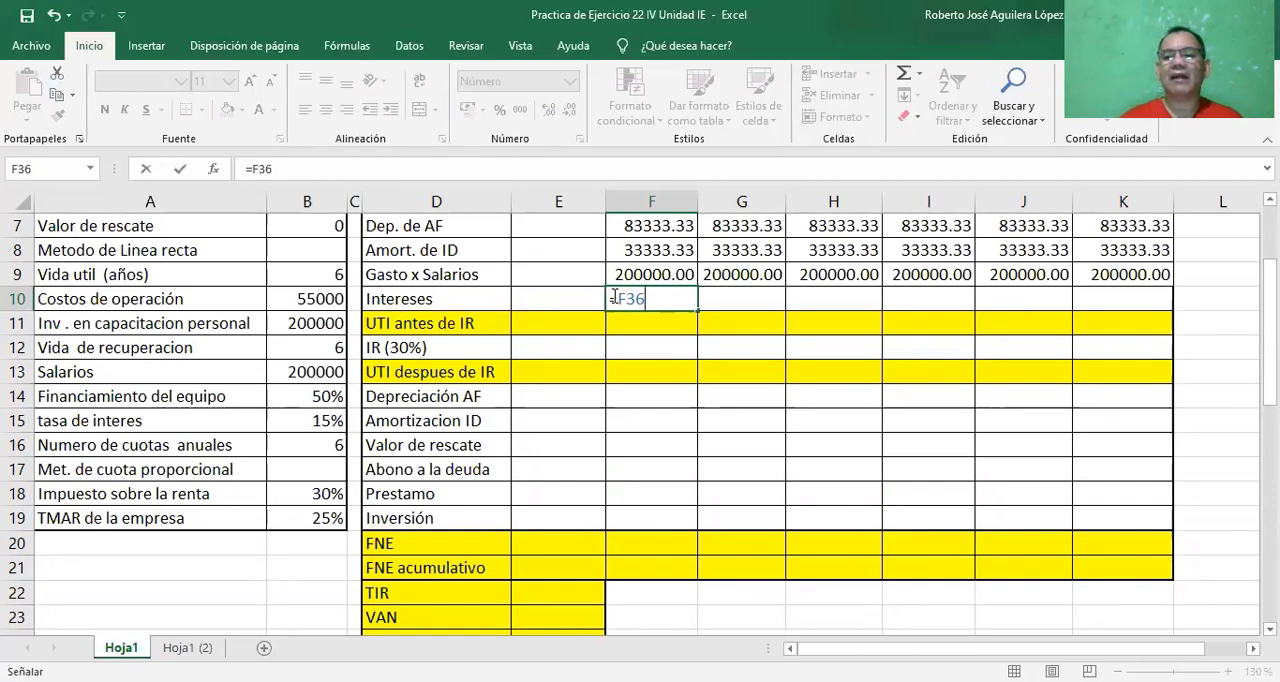
key("Return")
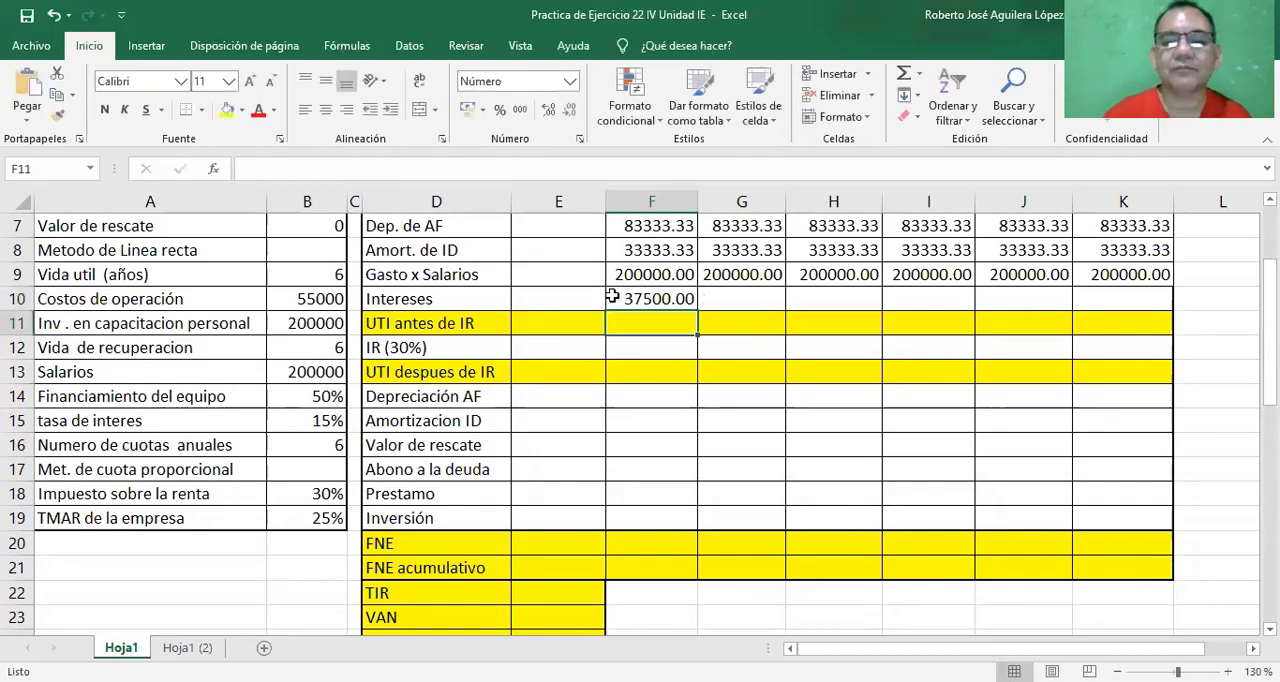
left_click(666, 302)
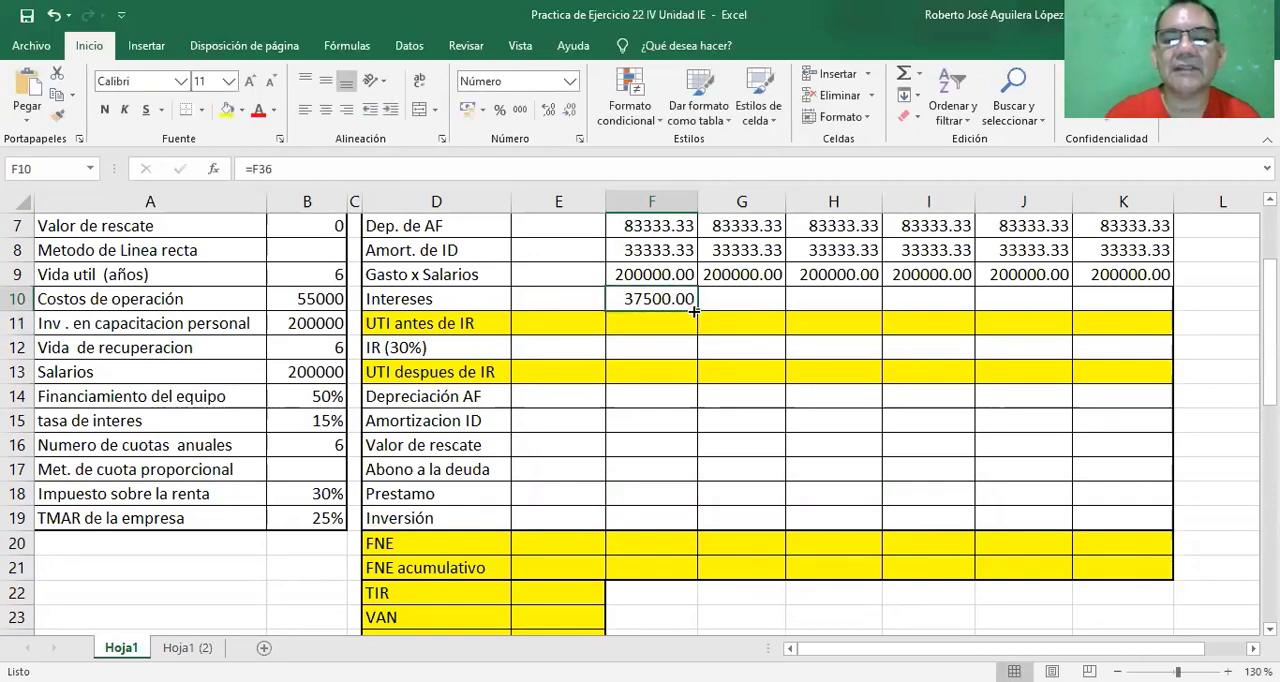
left_click_drag(697, 311, 1137, 300)
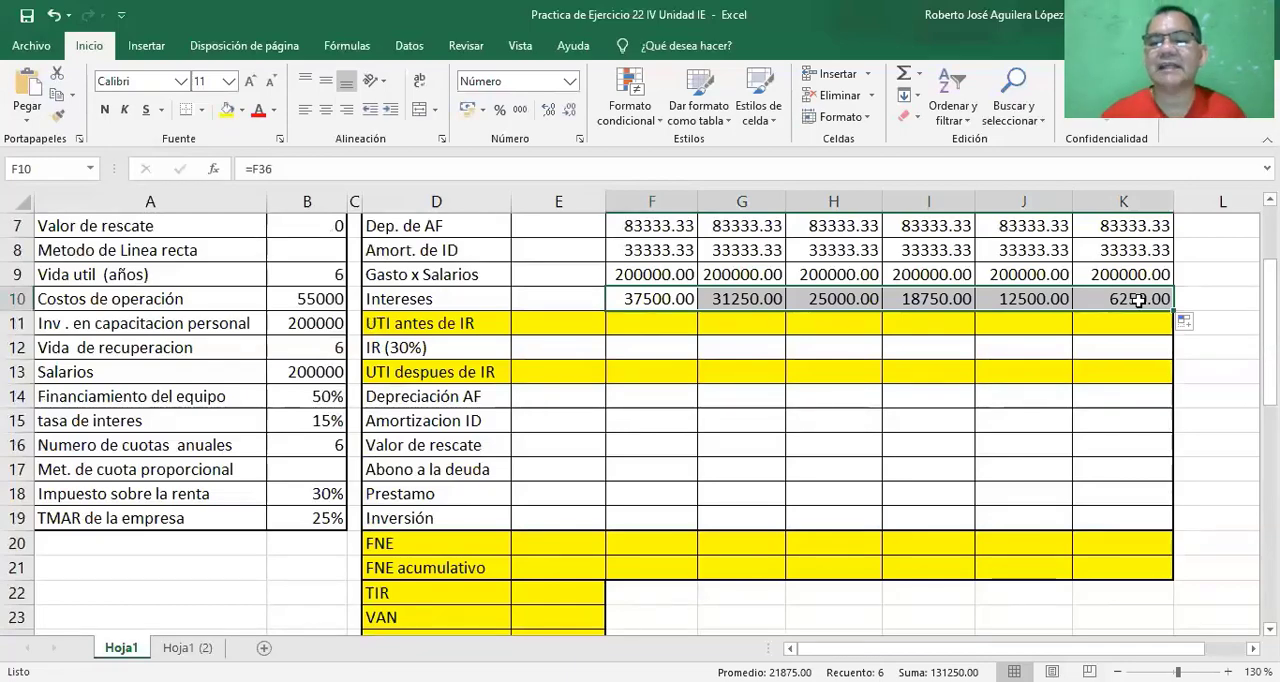
Check the year 6 Intereses in cell K10 against its source cell K36 in the proportional-payment loan table.
left_click(1166, 298)
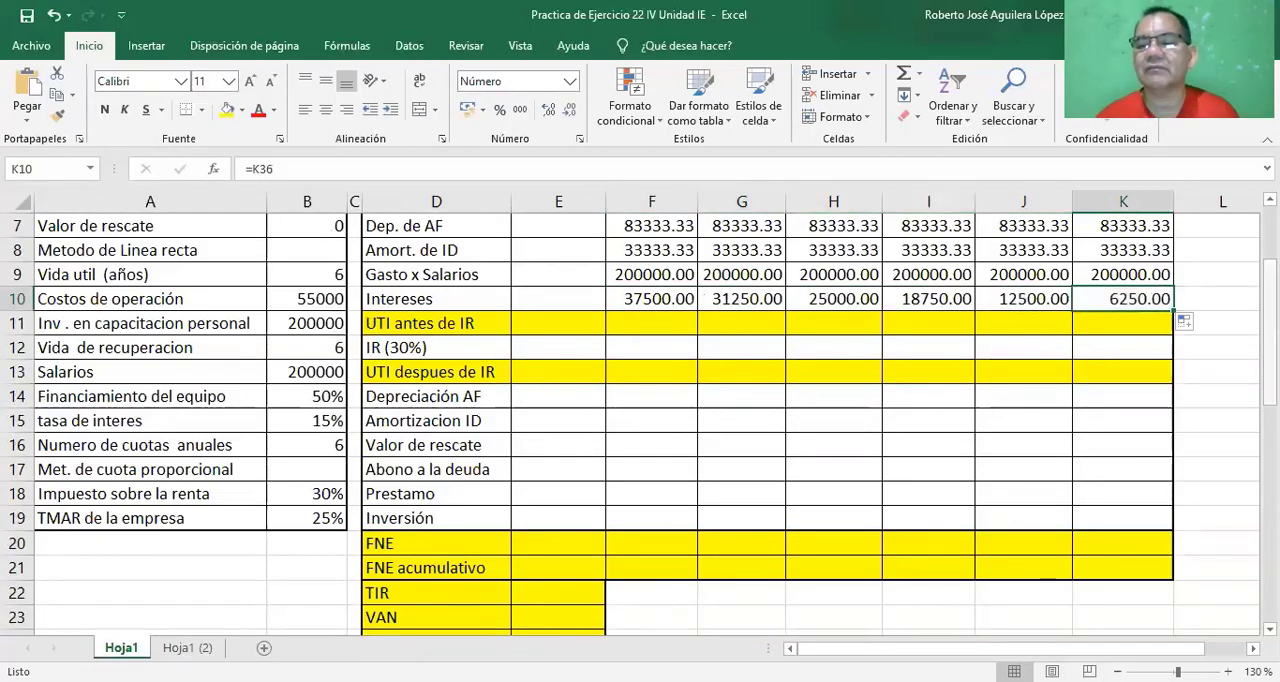
left_click_drag(1270, 322, 1270, 527)
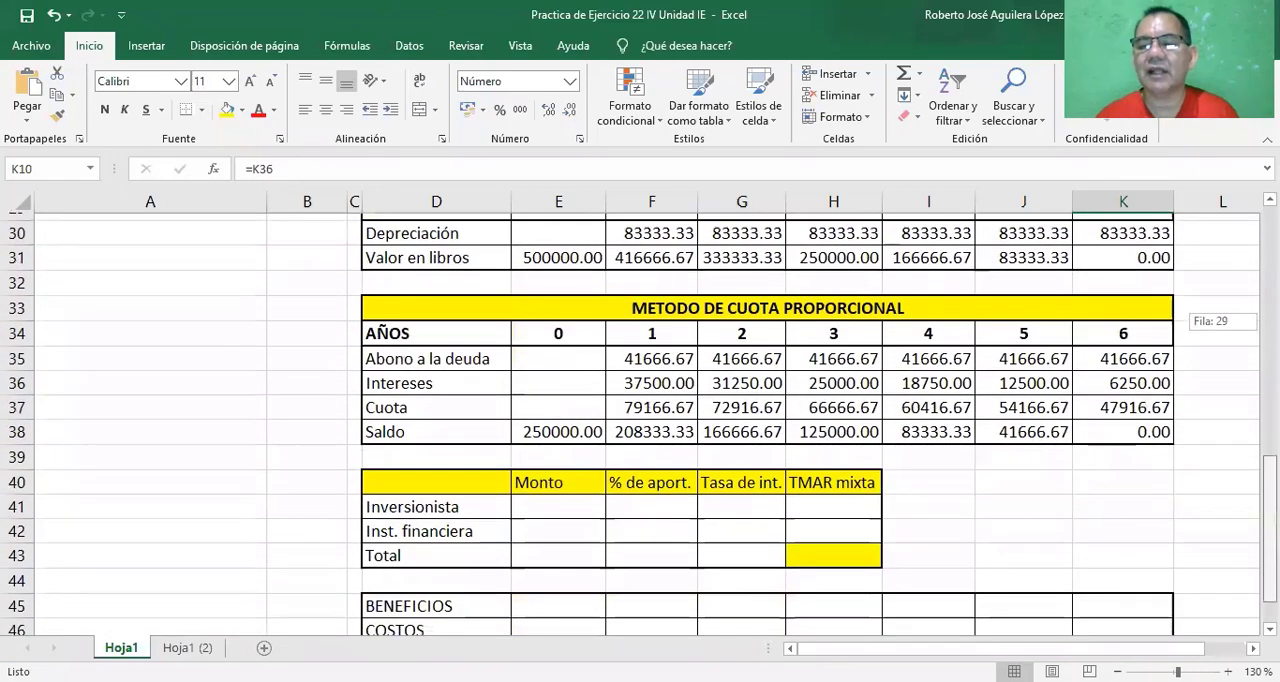
left_click(1130, 377)
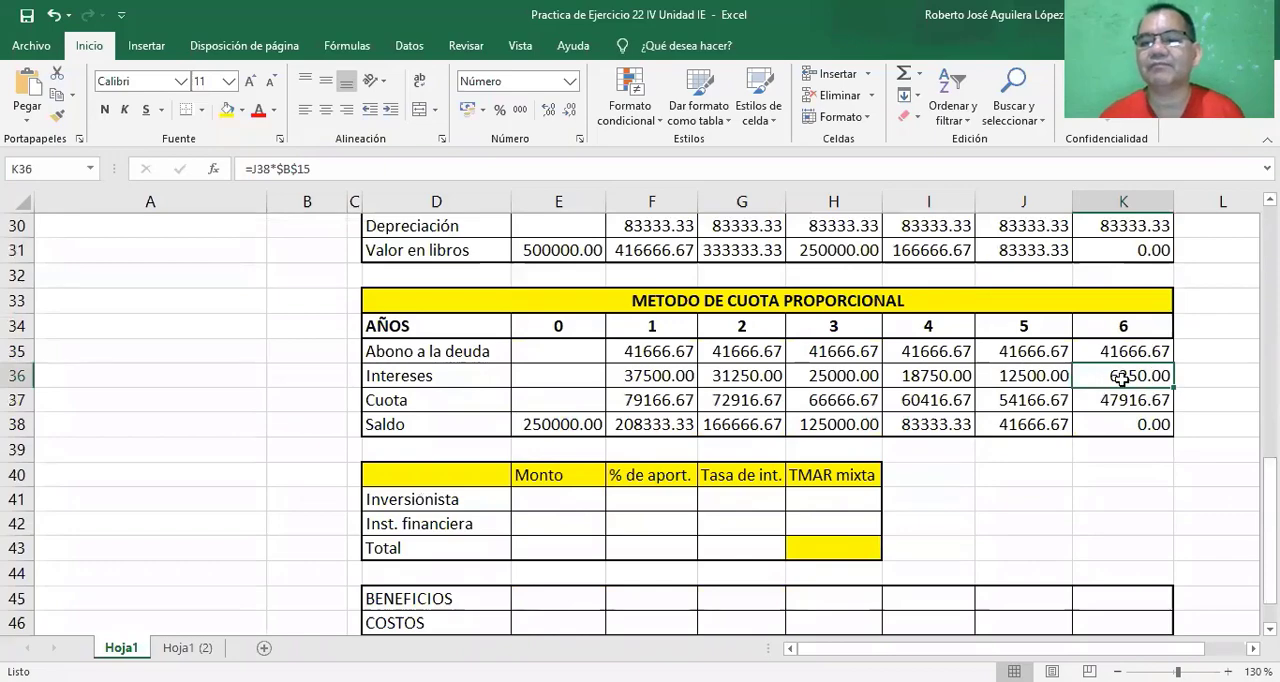
Calculate the year 1 UTI antes de IR in cell F11 with the formula =F5-F6-F7-F8-F9-F10.
scroll(640, 424, "up", 2)
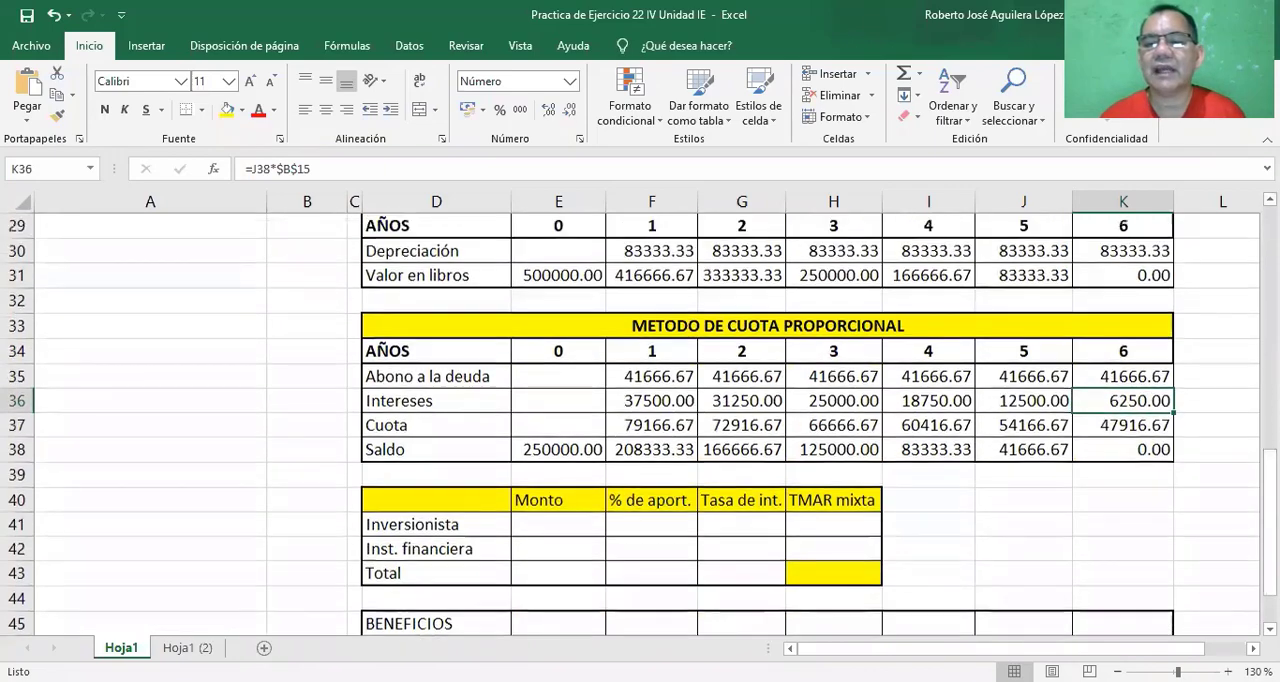
scroll(640, 424, "up", 6)
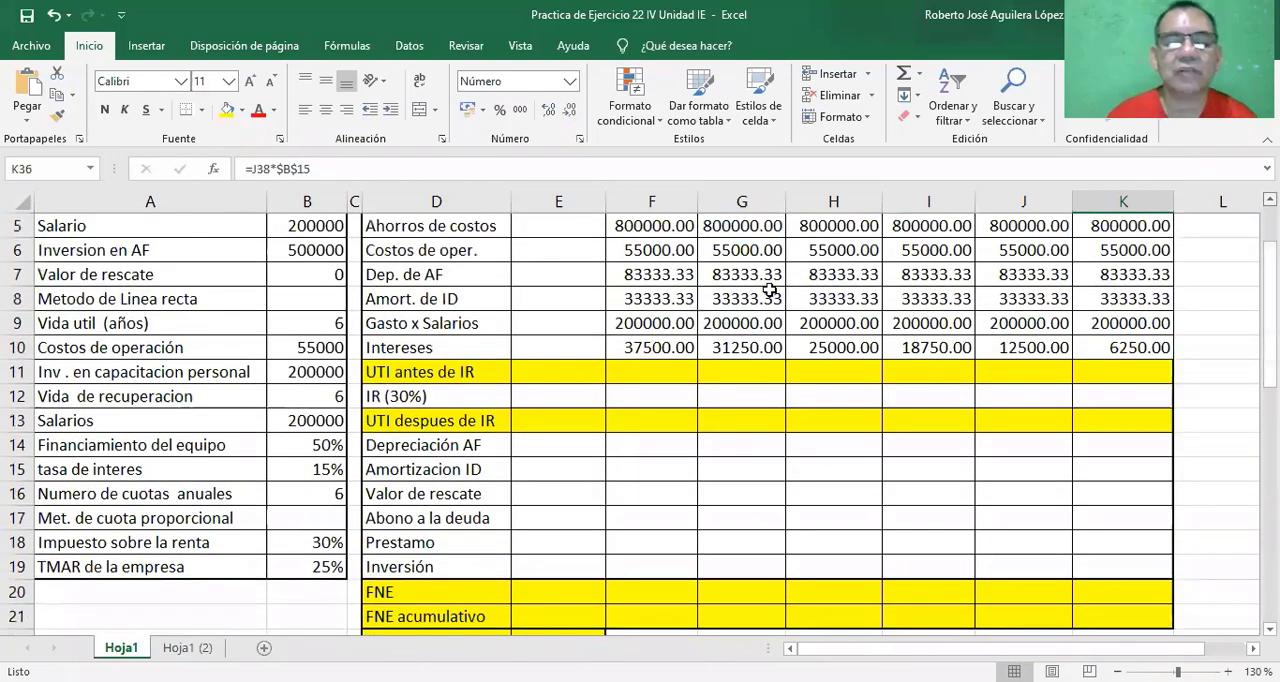
scroll(570, 308, "up", 1)
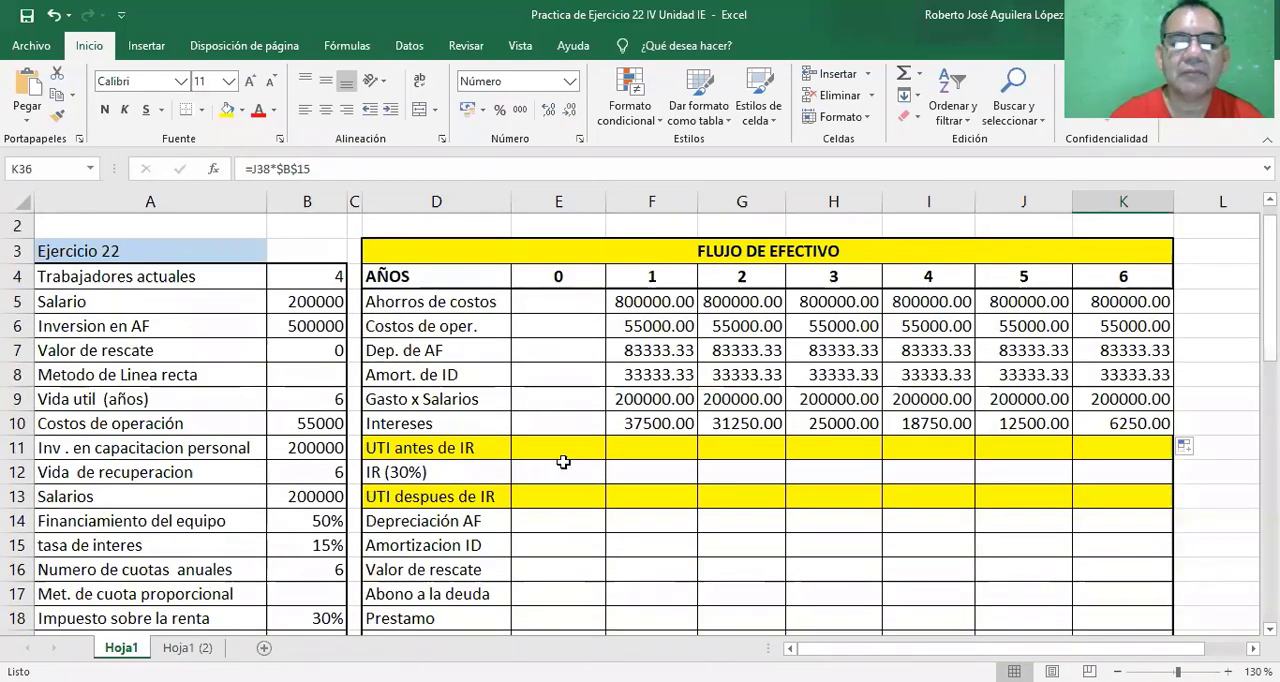
left_click(630, 447)
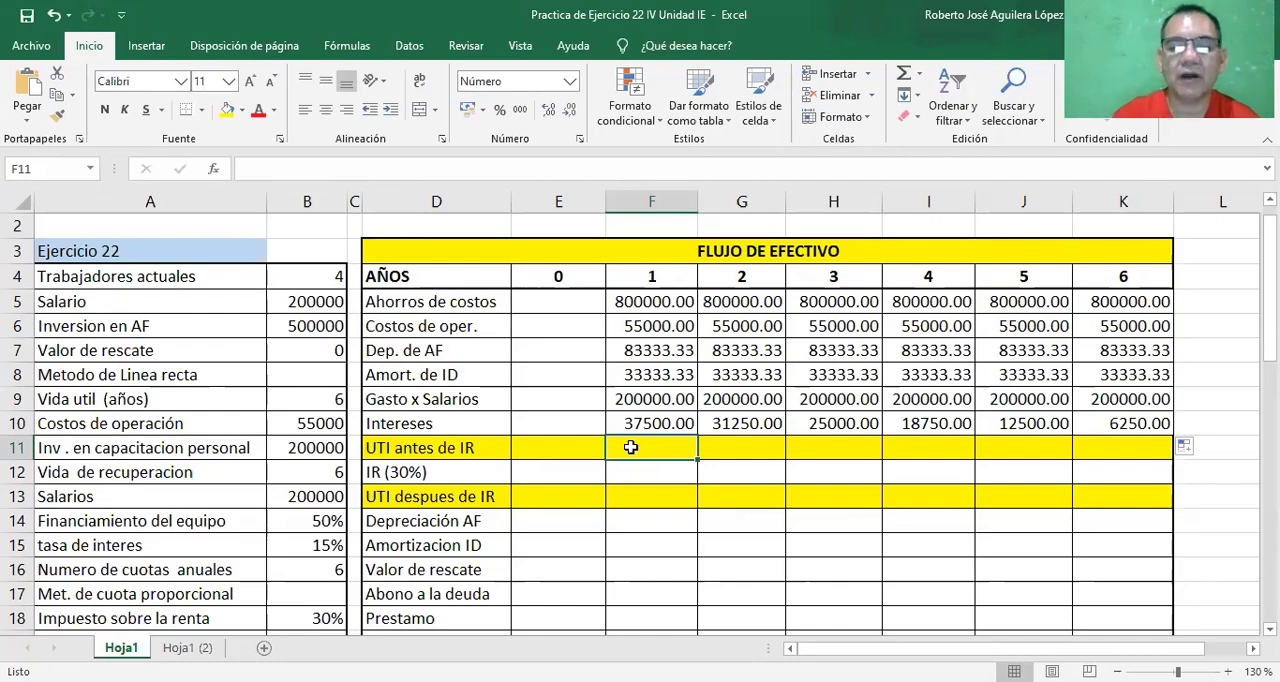
type("=")
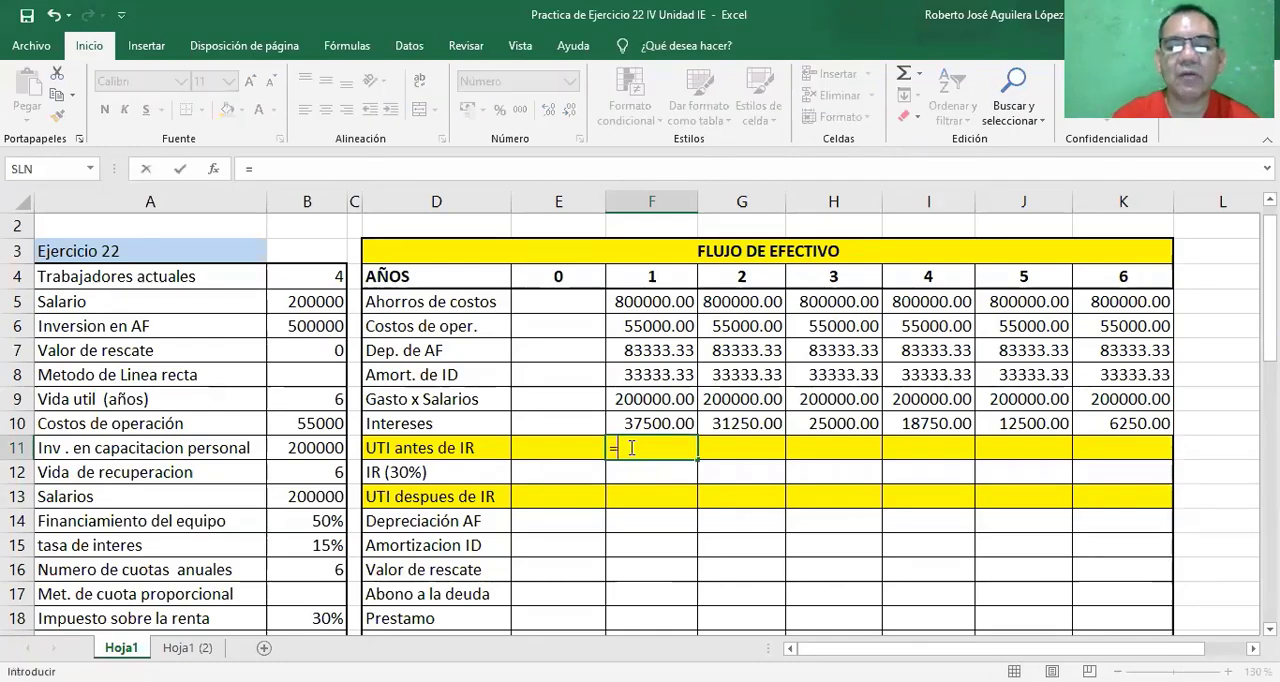
left_click(634, 299)
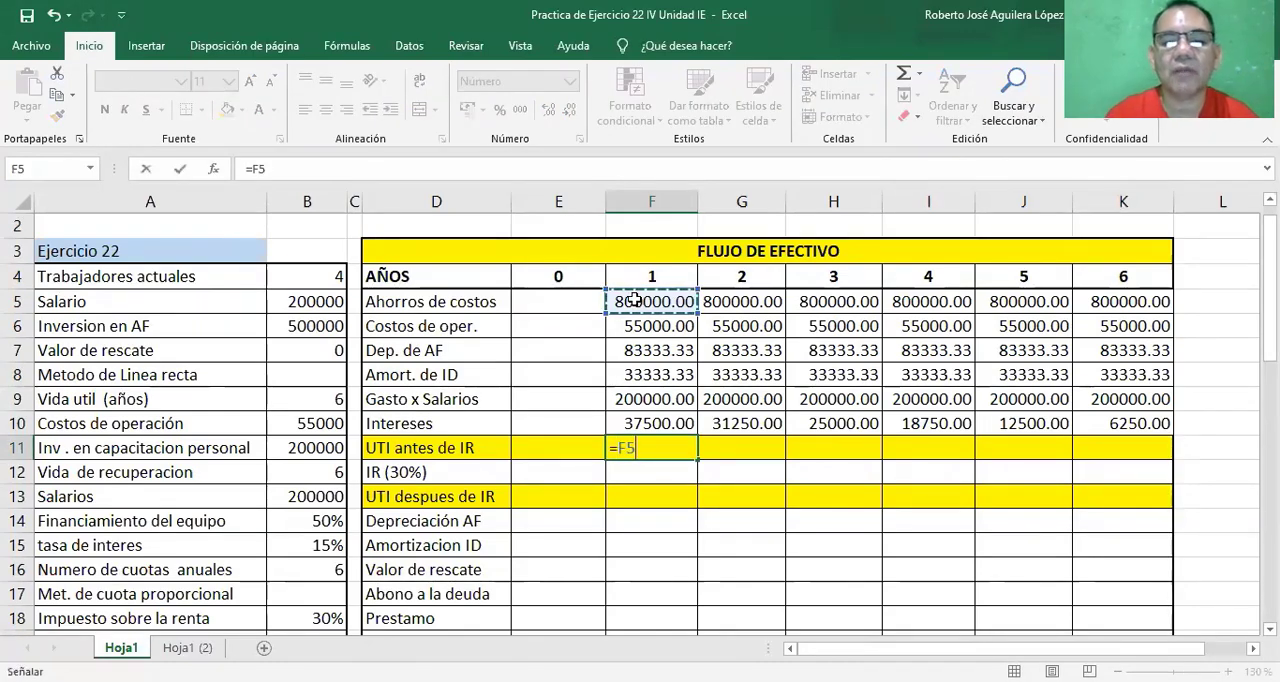
type("_")
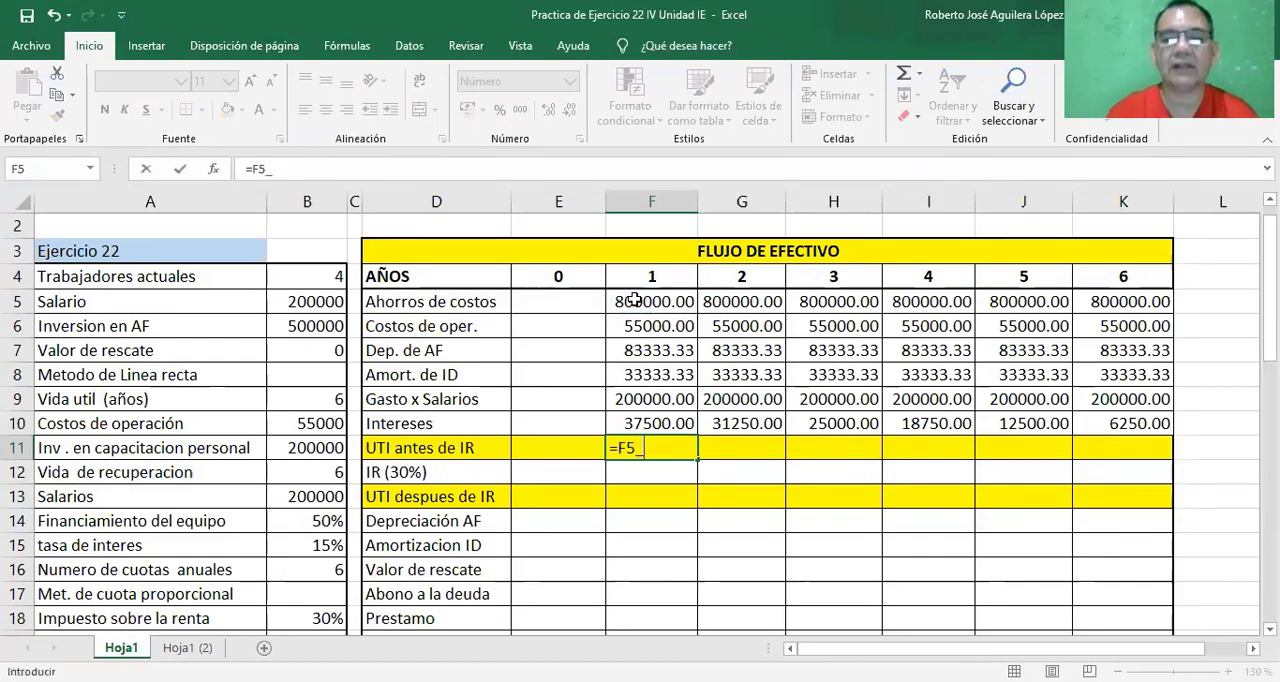
key("BackSpace")
type("-")
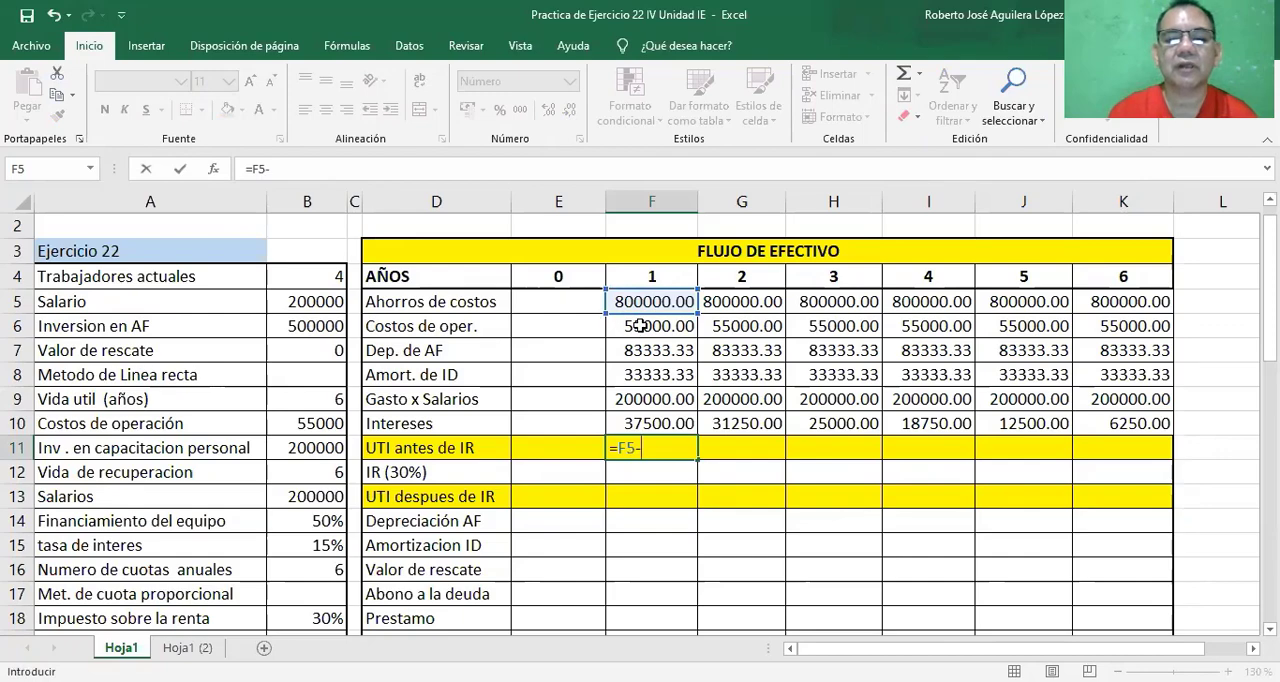
left_click(640, 326)
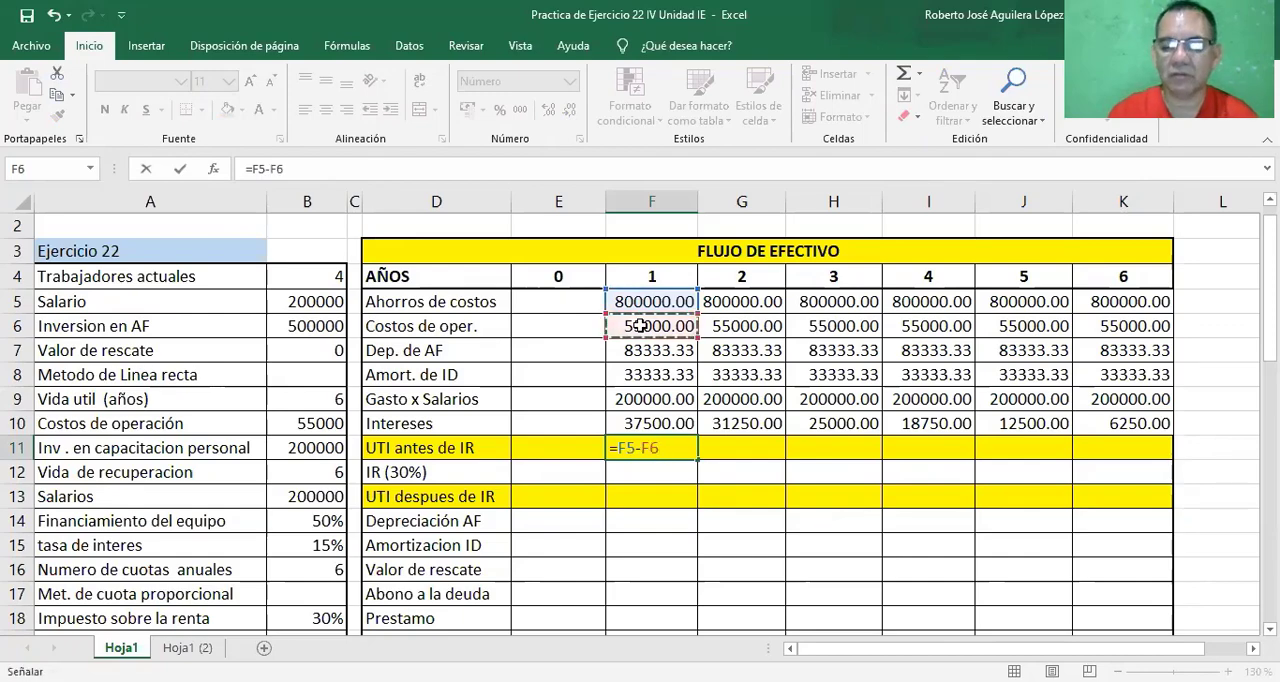
type("-")
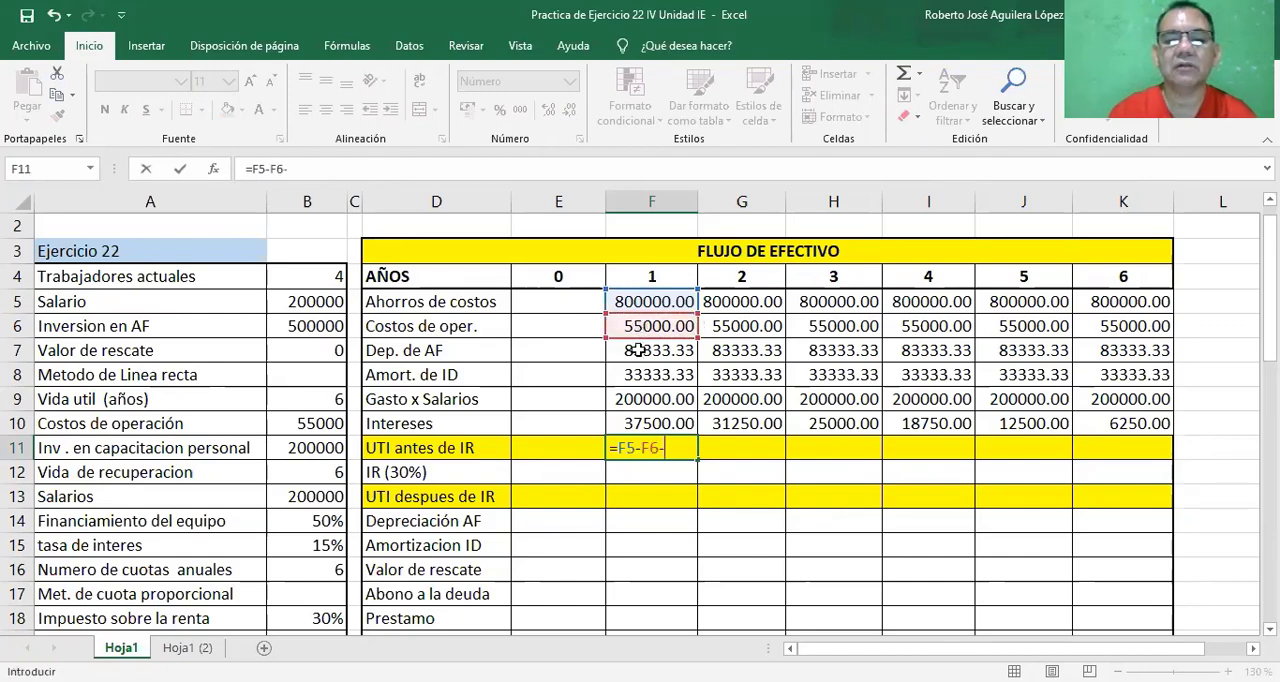
left_click(638, 350)
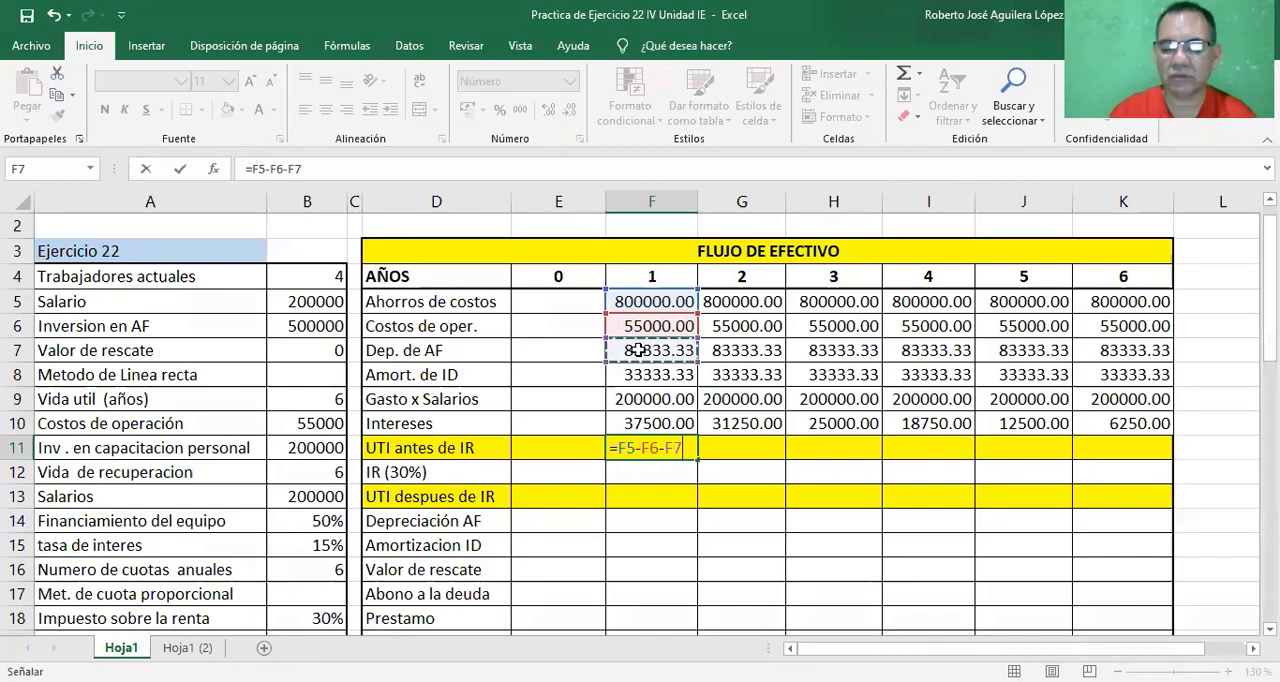
type("-")
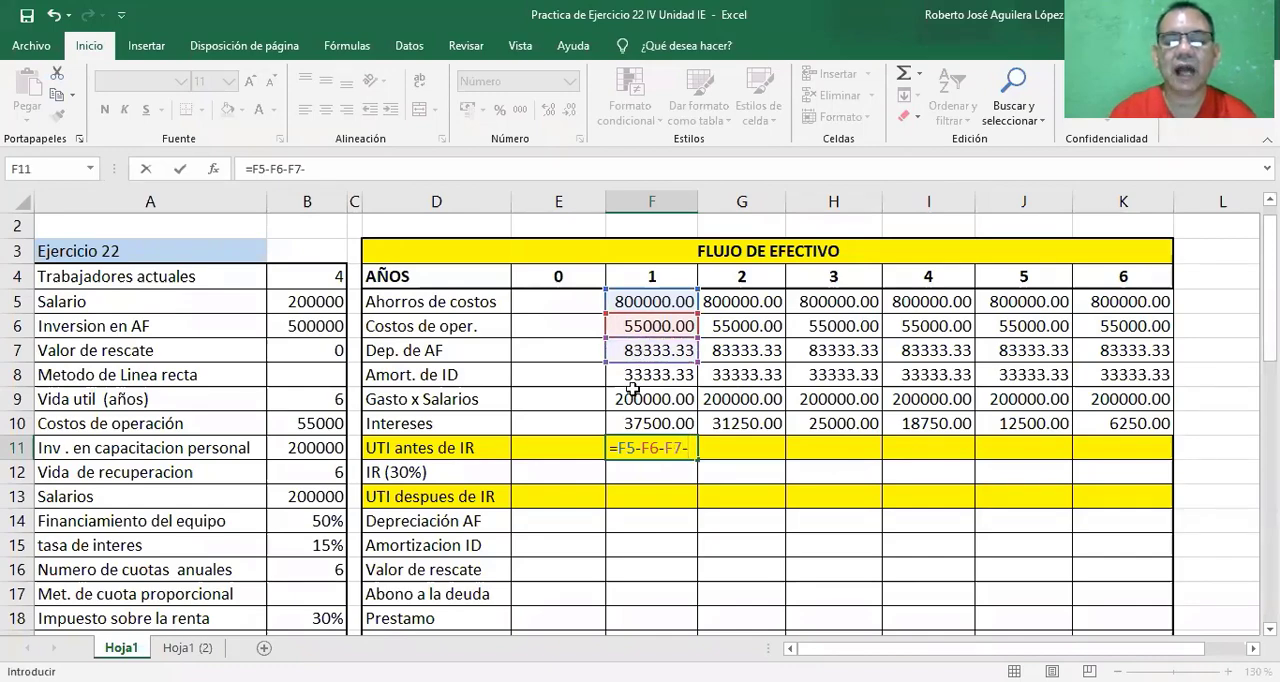
left_click(633, 376)
type("-")
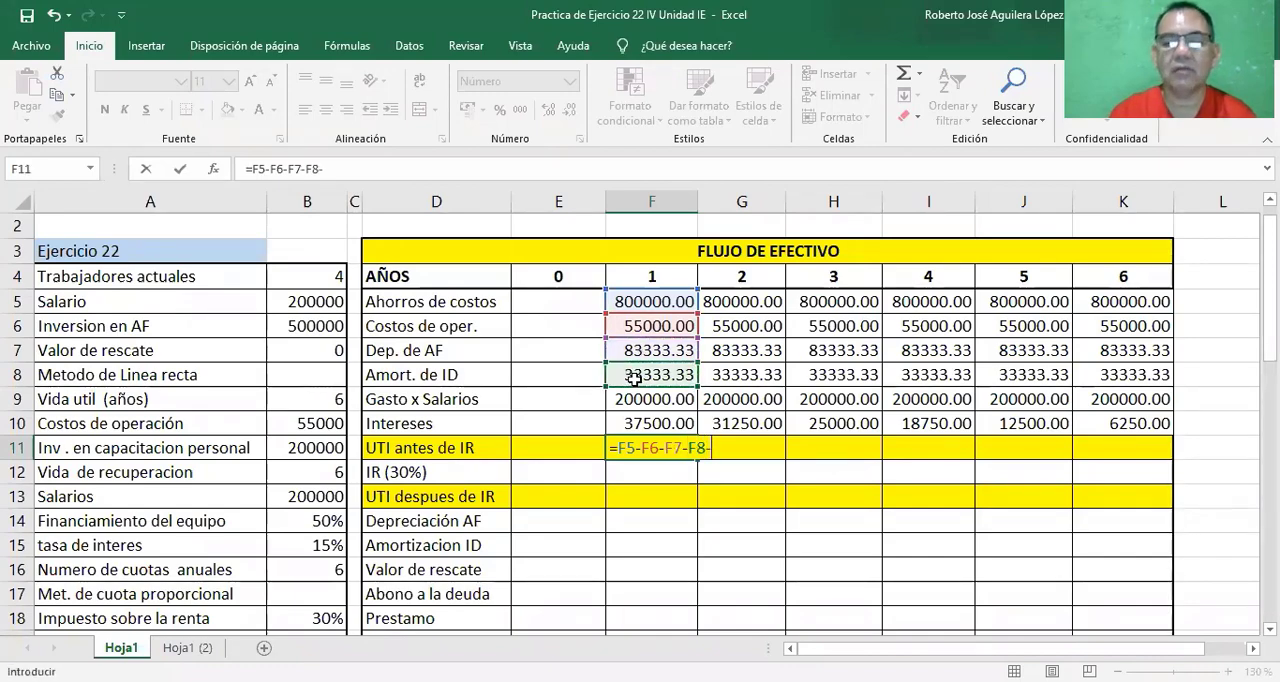
left_click(633, 400)
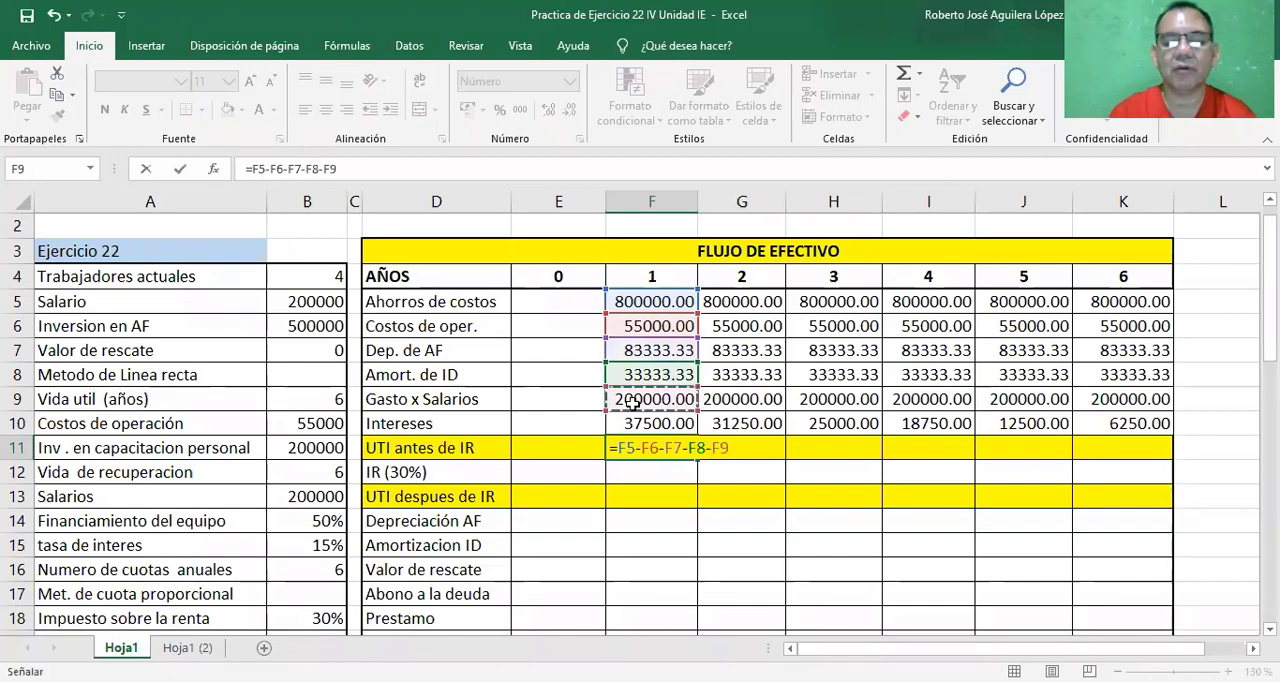
type("-")
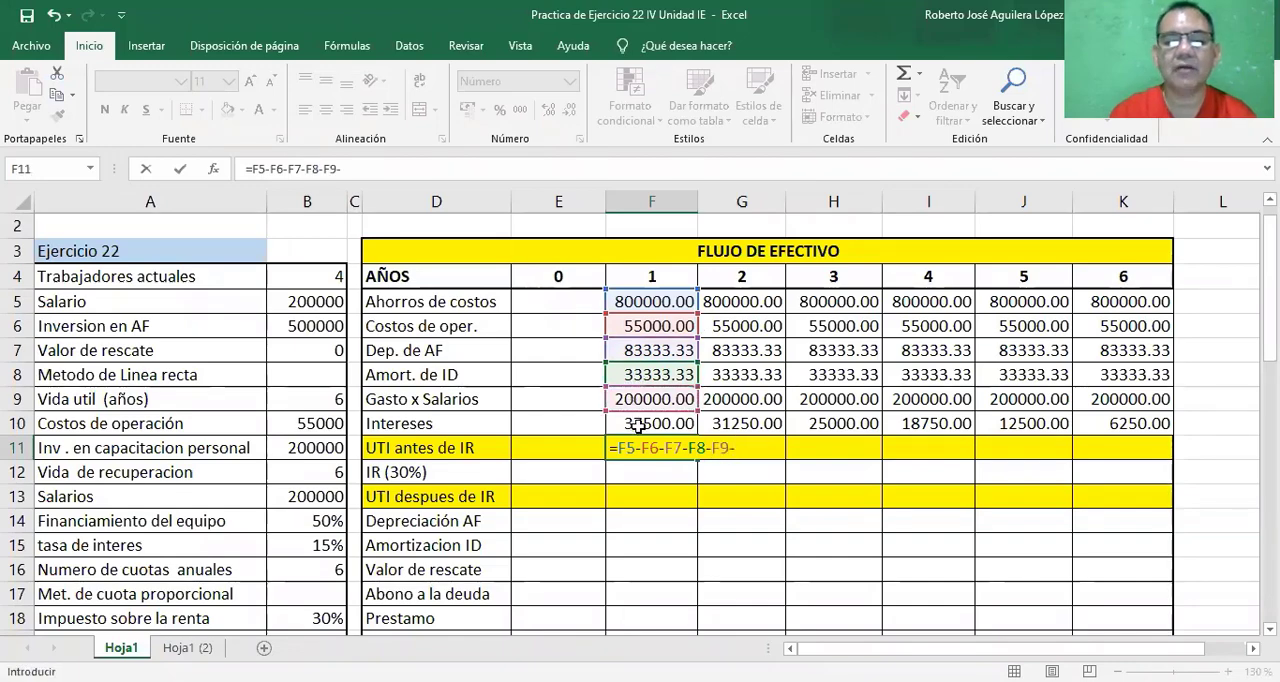
left_click(636, 425)
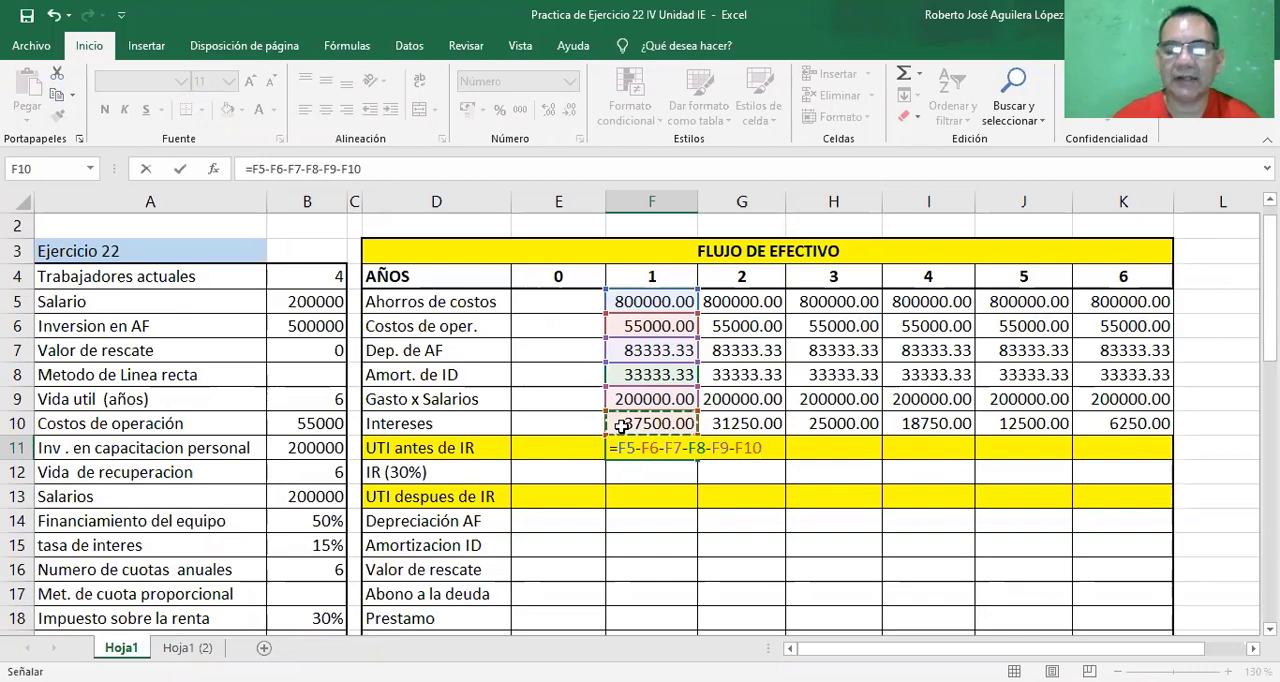
key("Return")
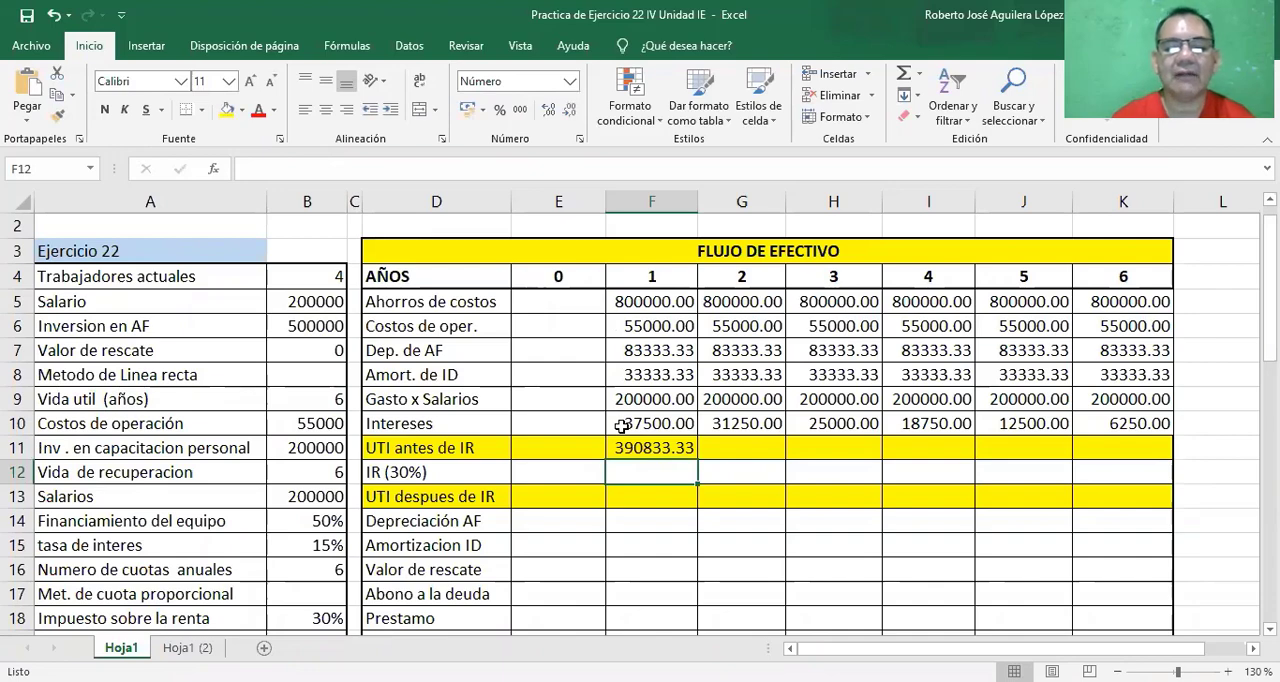
Fill the UTI antes de IR formula from cell F11 across years 2 to 6.
left_click(657, 450)
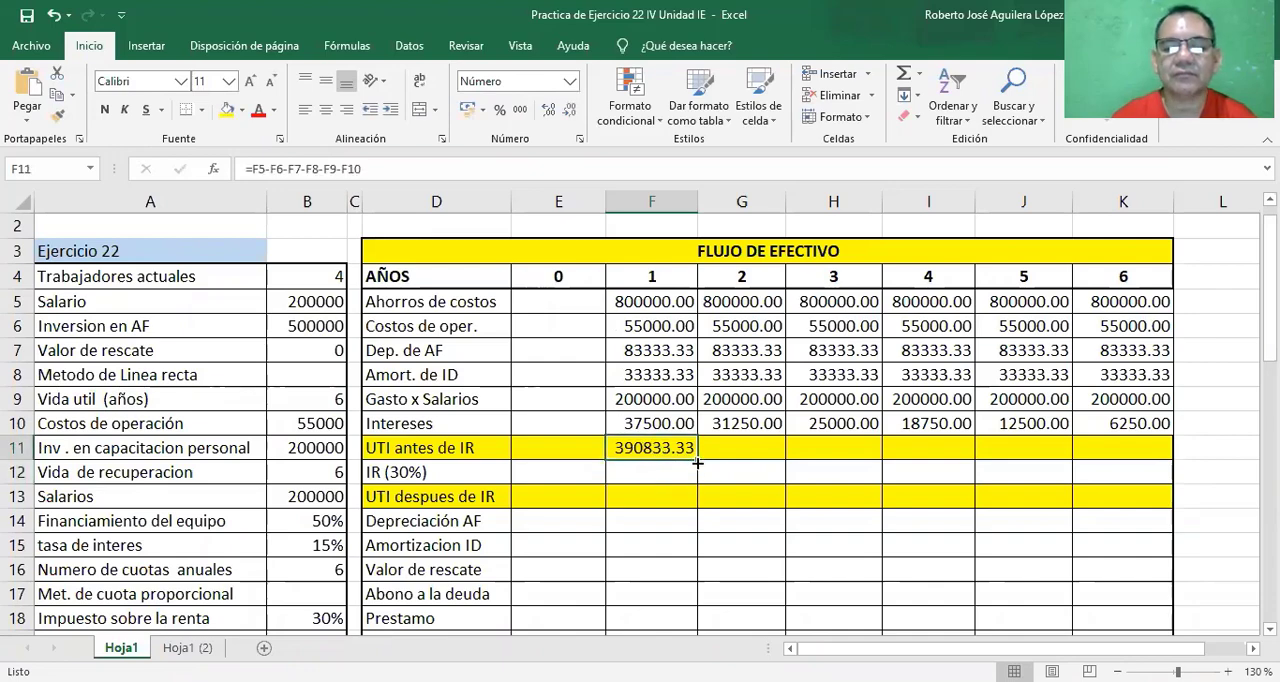
left_click_drag(697, 463, 1150, 444)
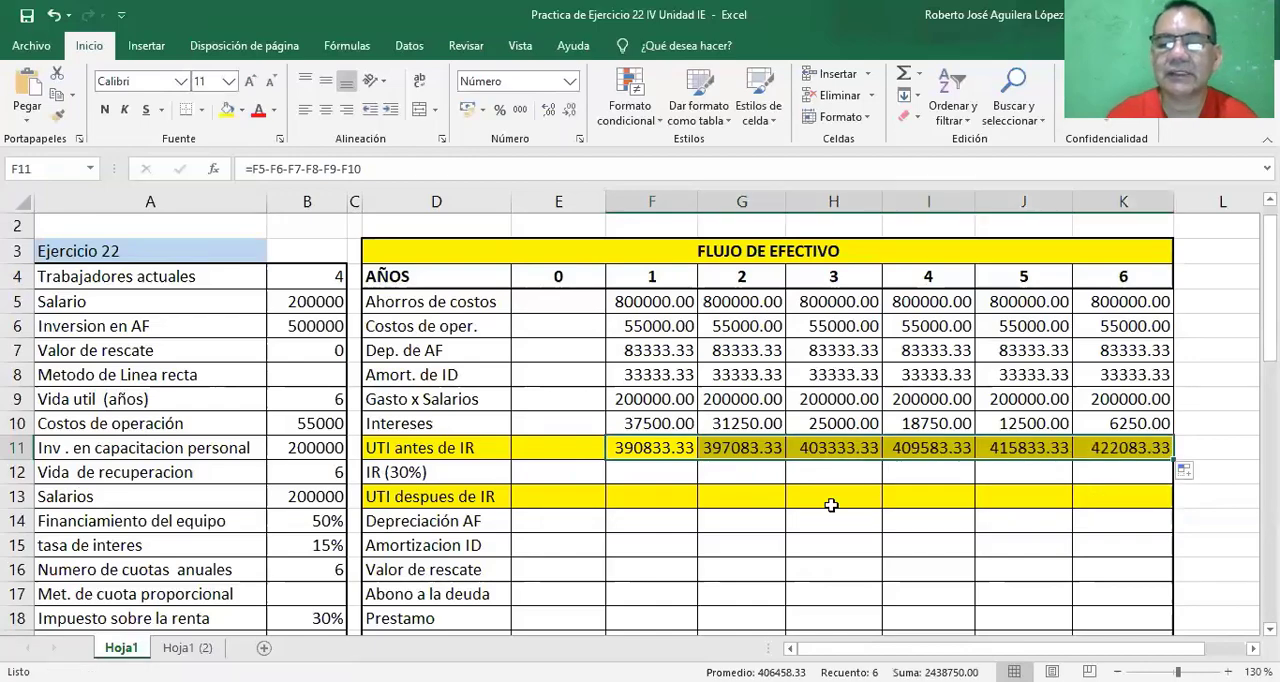
left_click(772, 514)
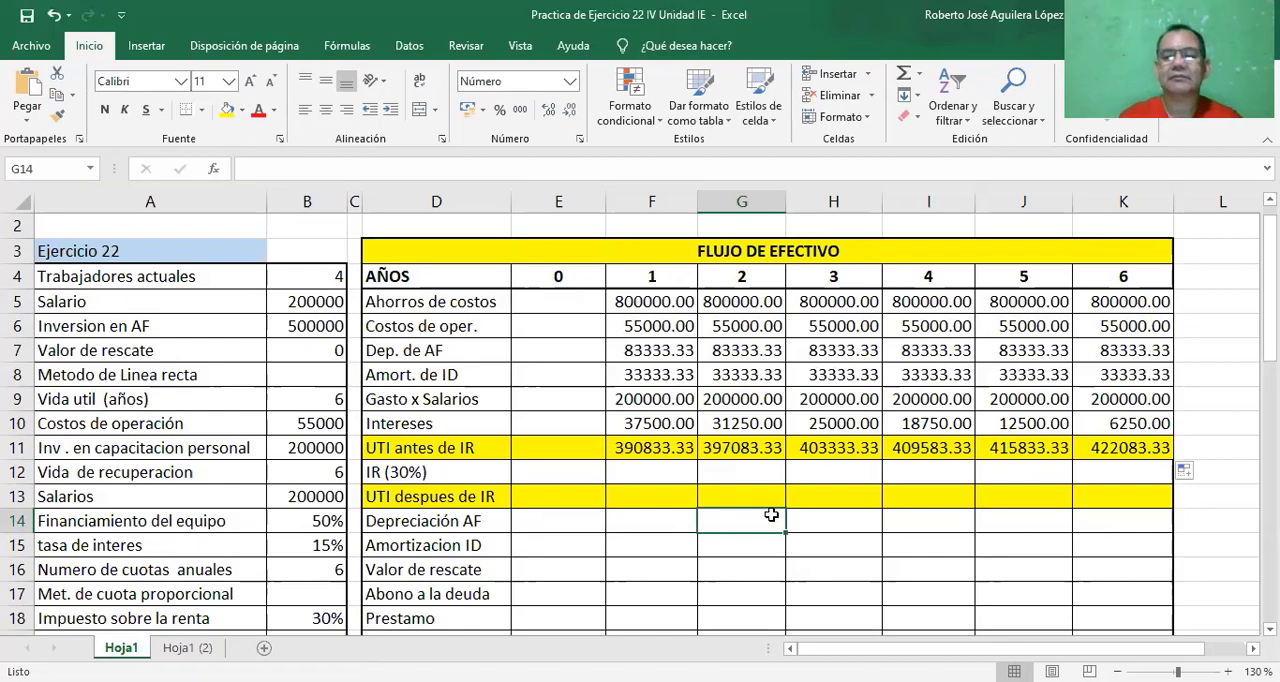
Calculate the year 1 IR (30%) in cell F12 with =F11*$B$18 and fill it across years 2 to 6.
left_click(631, 471)
type("=")
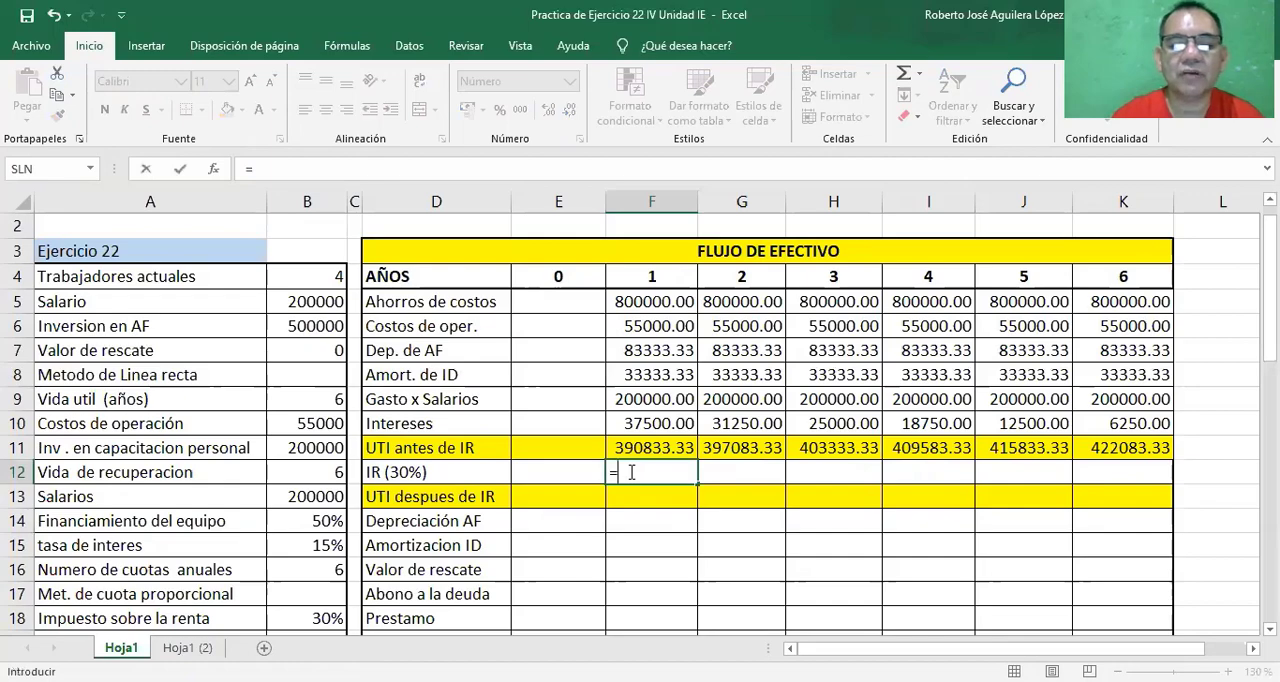
left_click(638, 443)
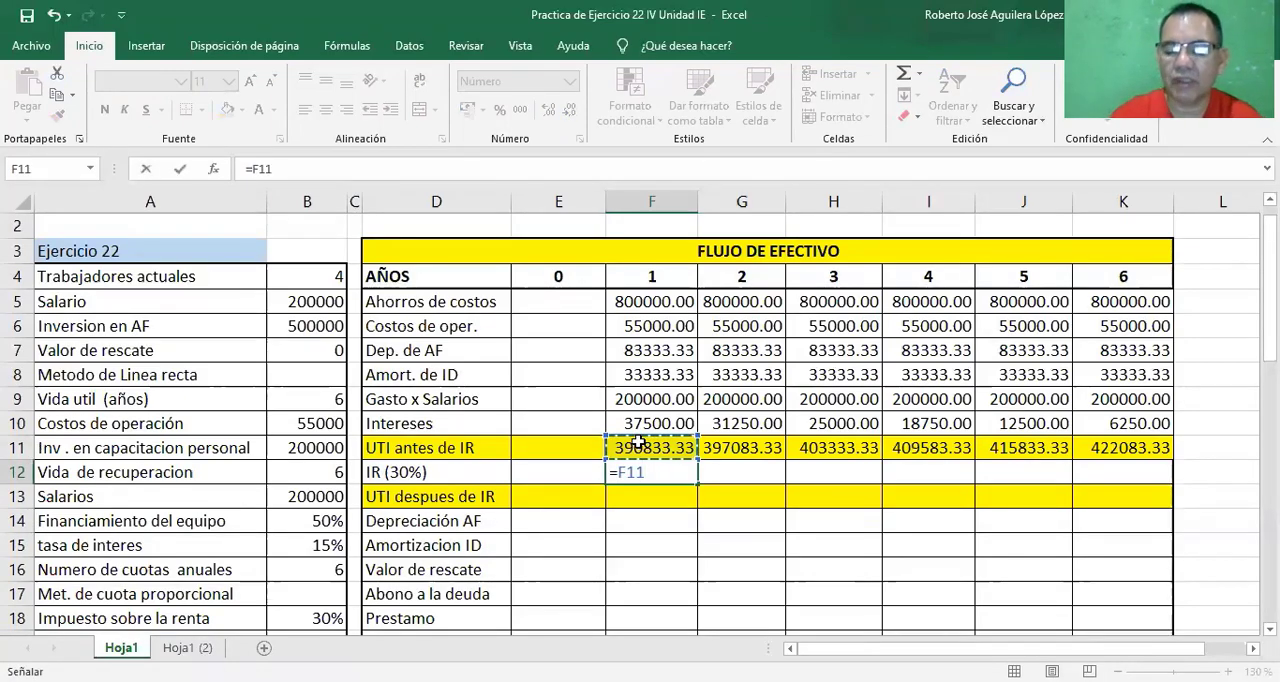
type("*")
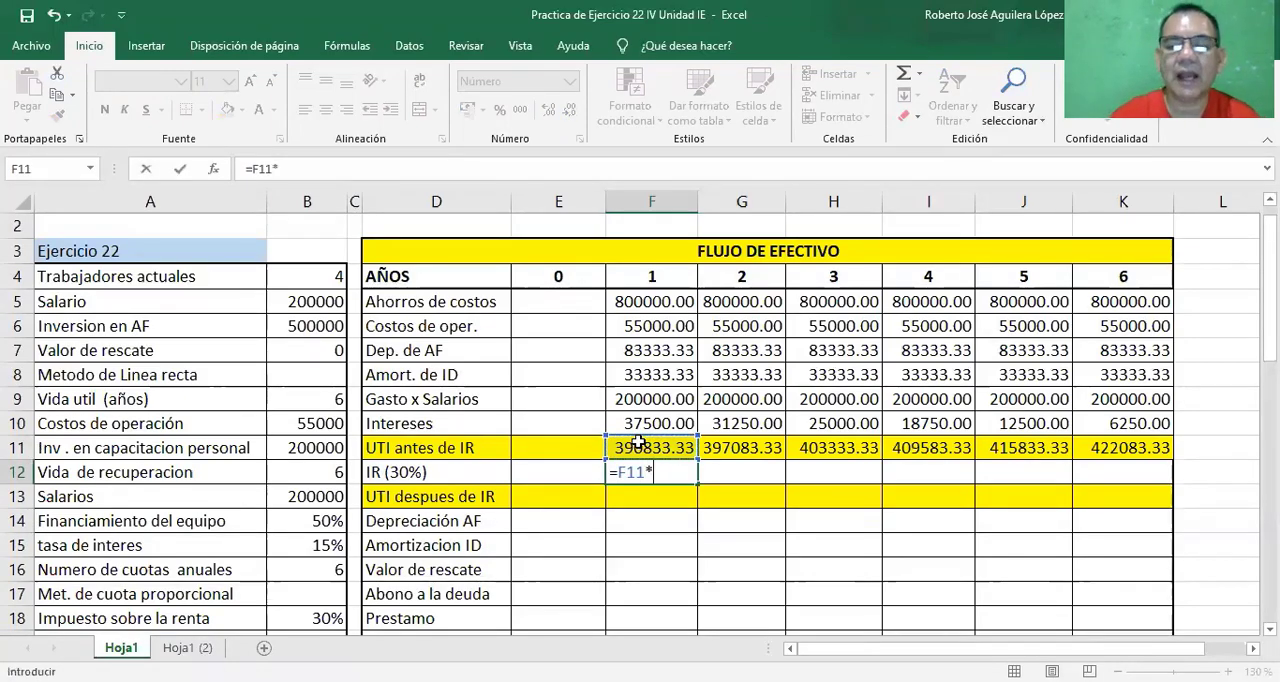
left_click(310, 618)
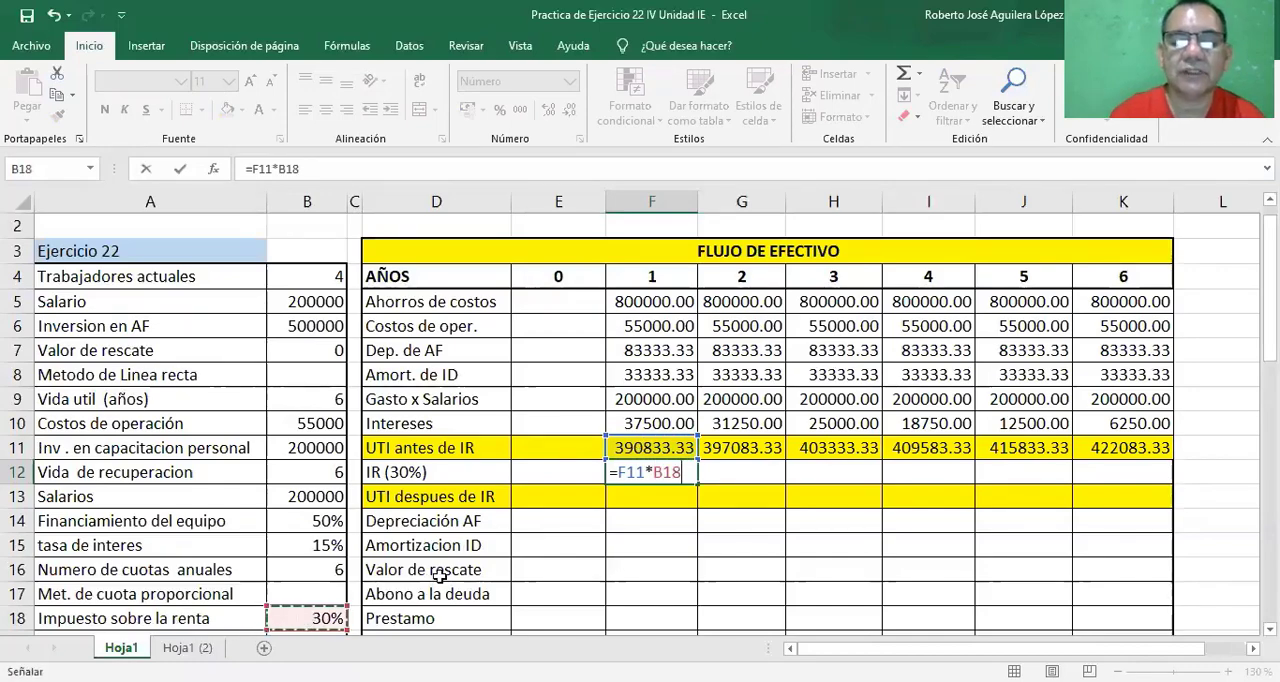
double_click(674, 472)
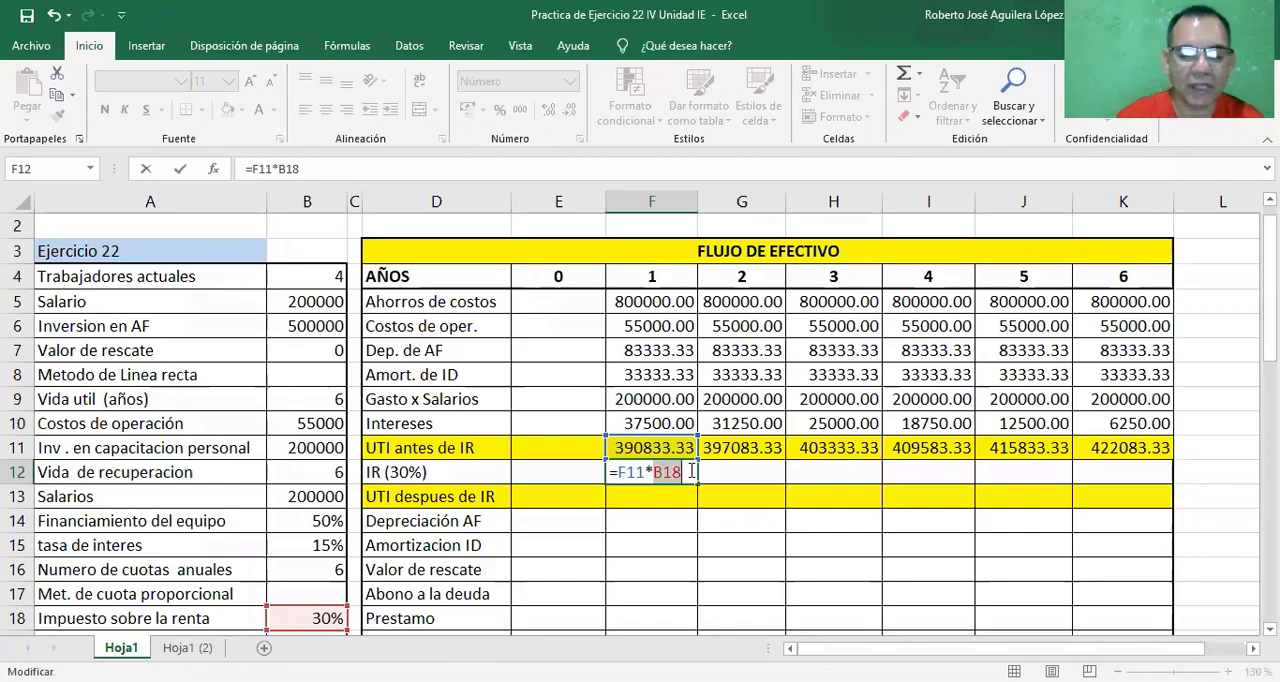
key("F4")
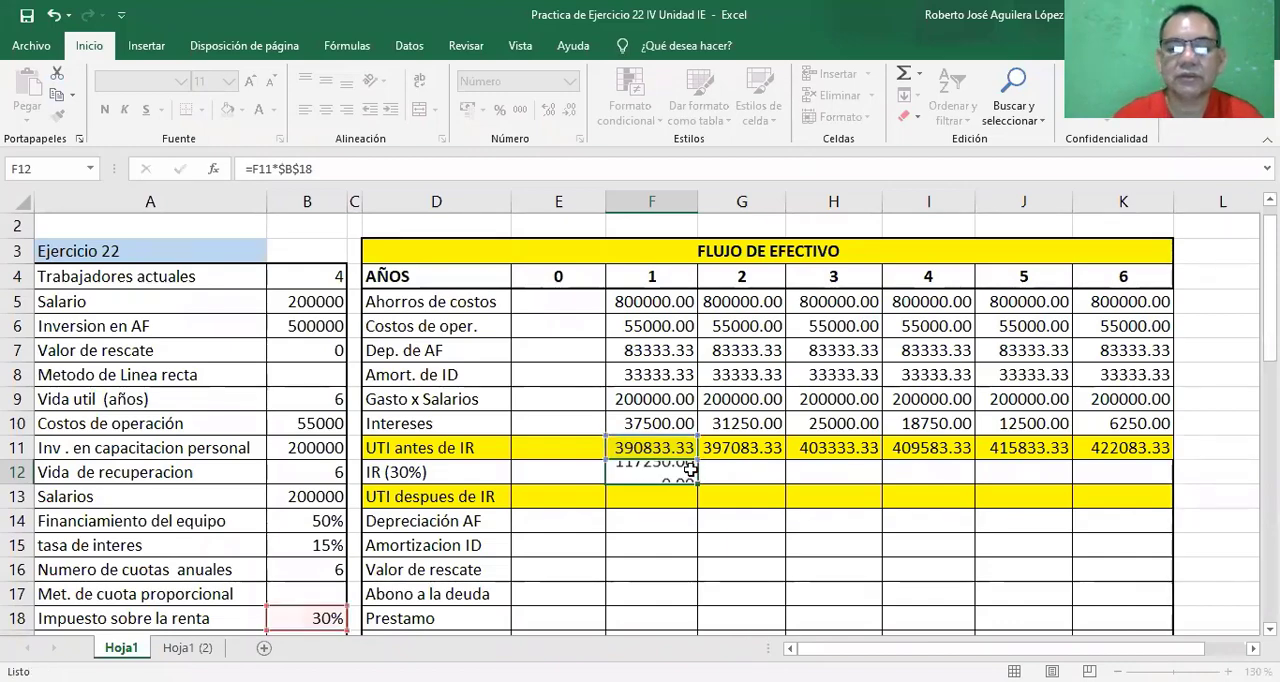
key("Return")
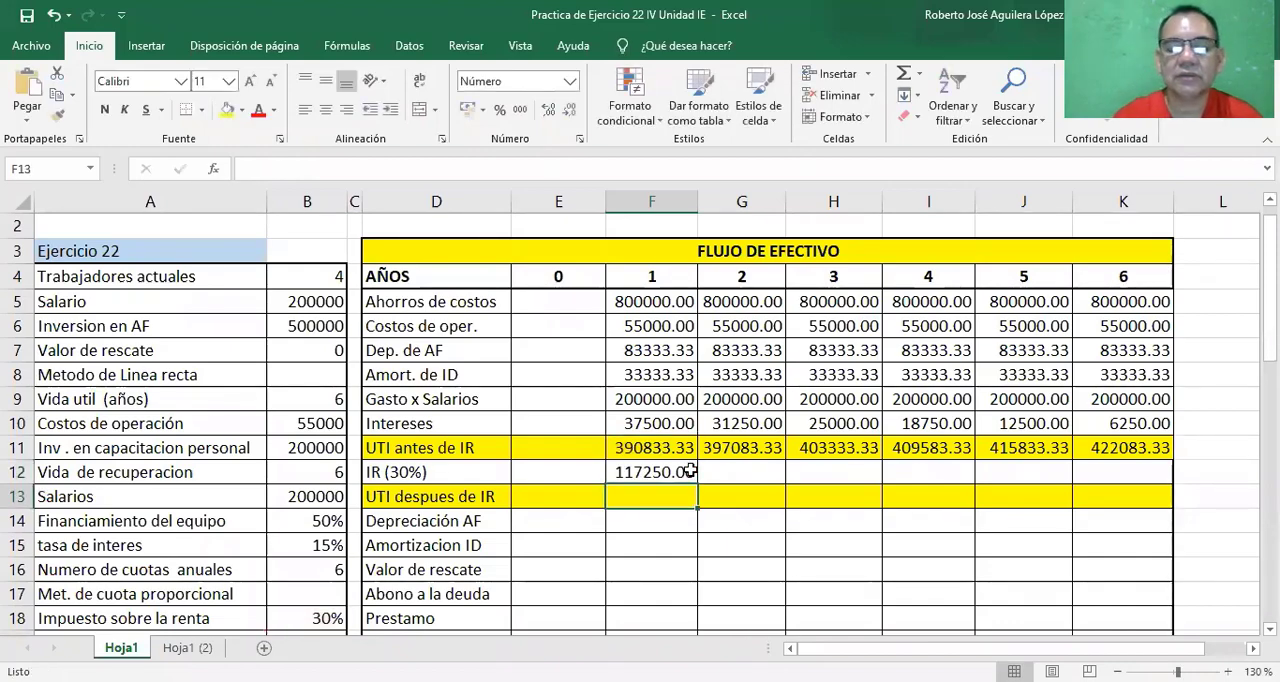
left_click(638, 470)
left_click_drag(691, 478, 1130, 474)
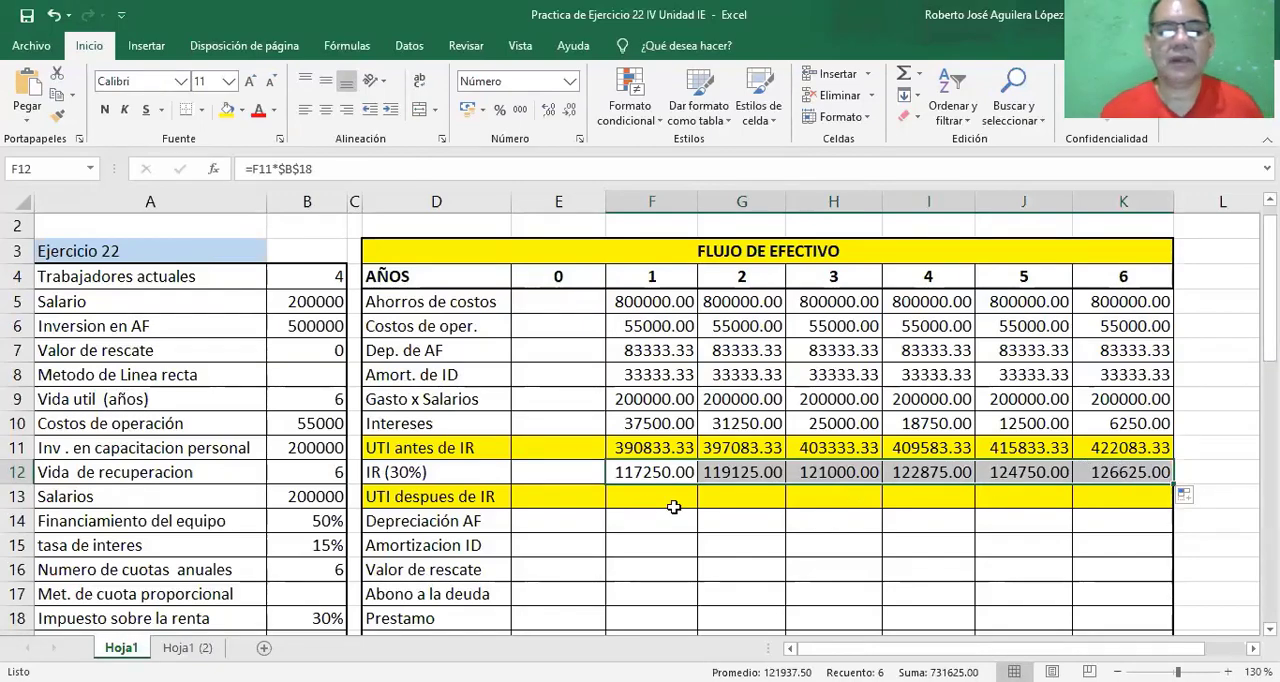
Calculate the year 1 UTI despues de IR in cell F13 with =F11-F12 and fill it across years 2 to 6.
left_click(627, 497)
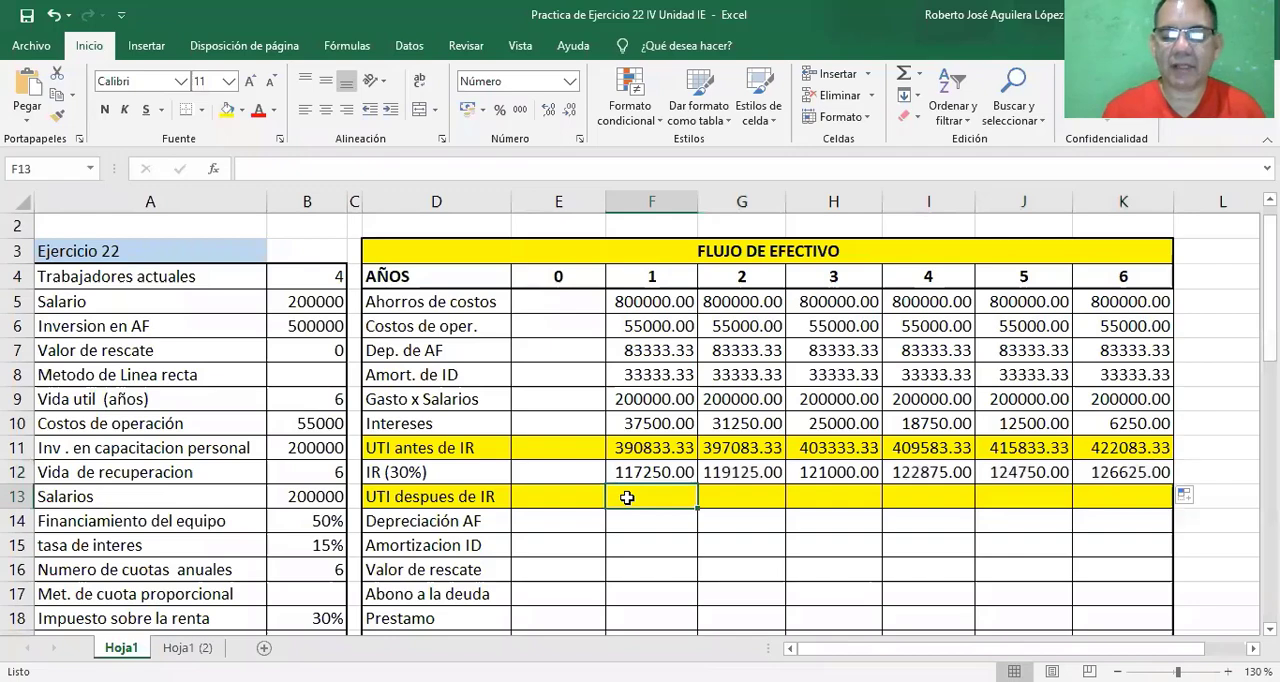
type("=")
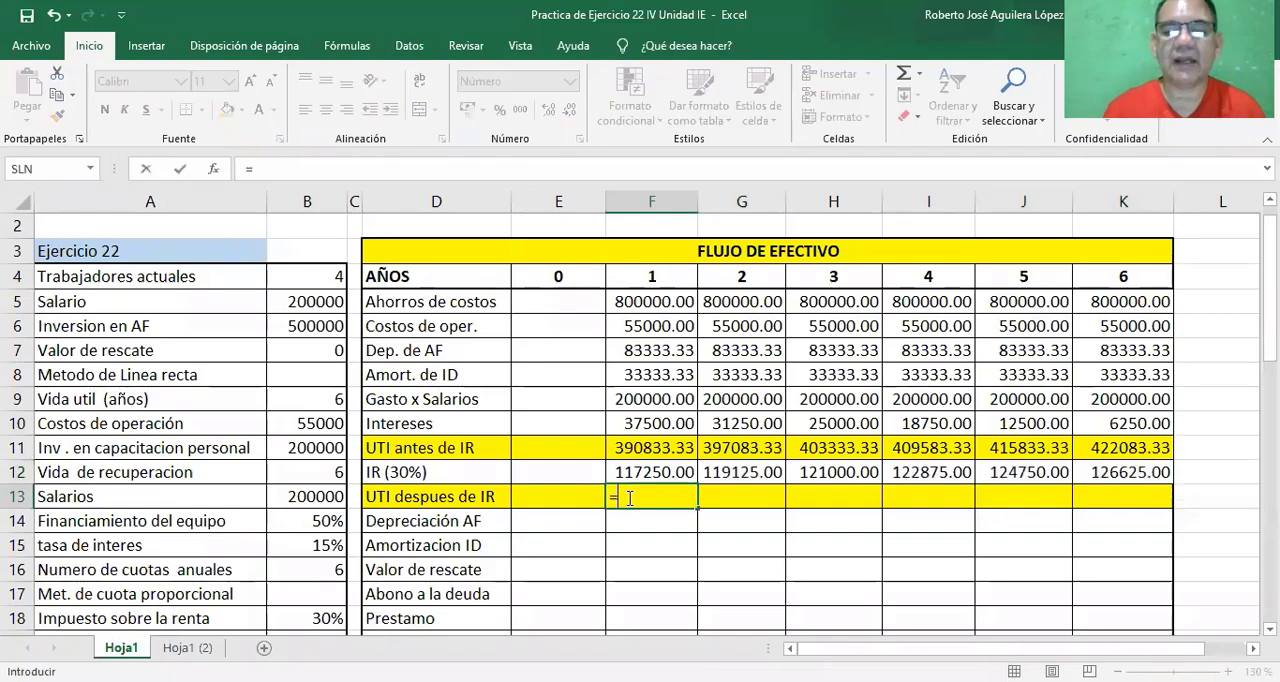
left_click(646, 449)
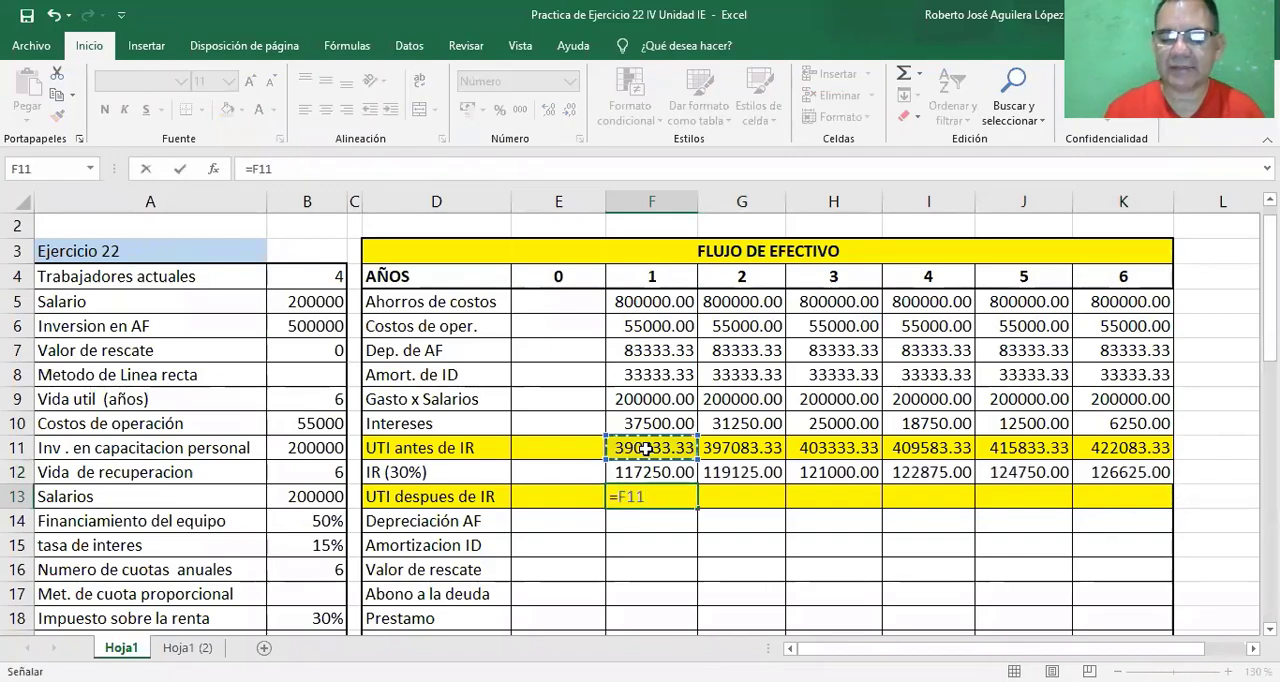
type("-")
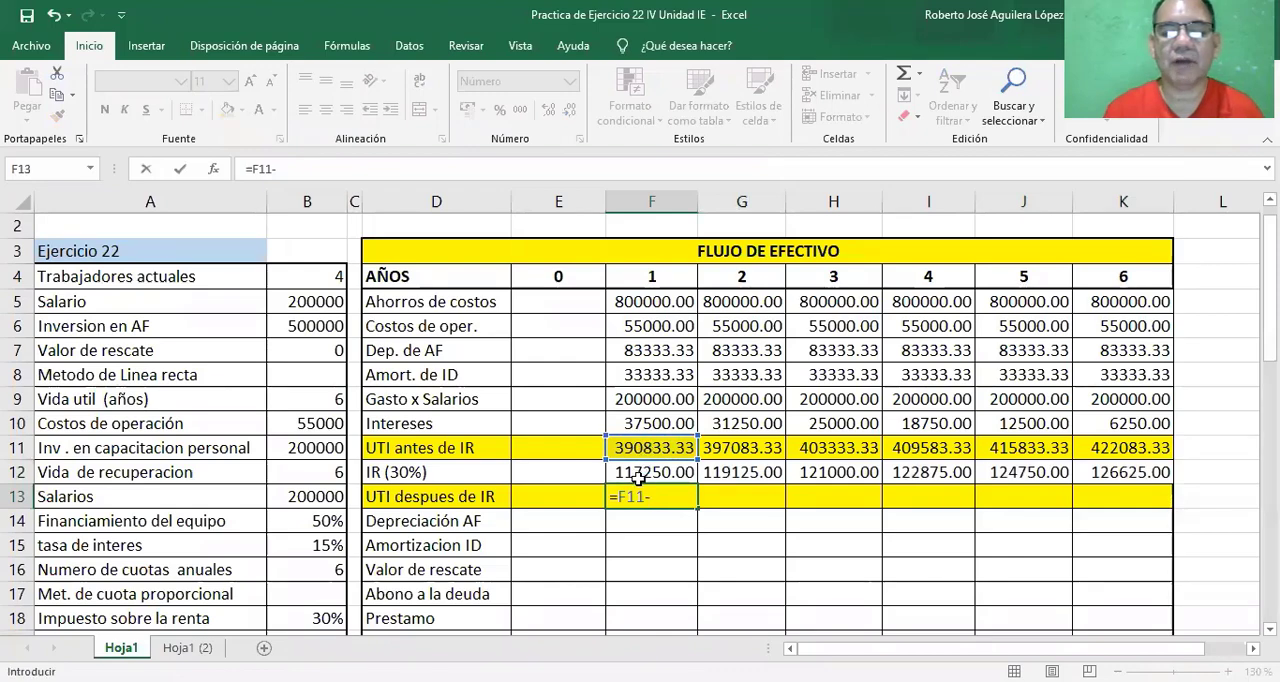
left_click(638, 472)
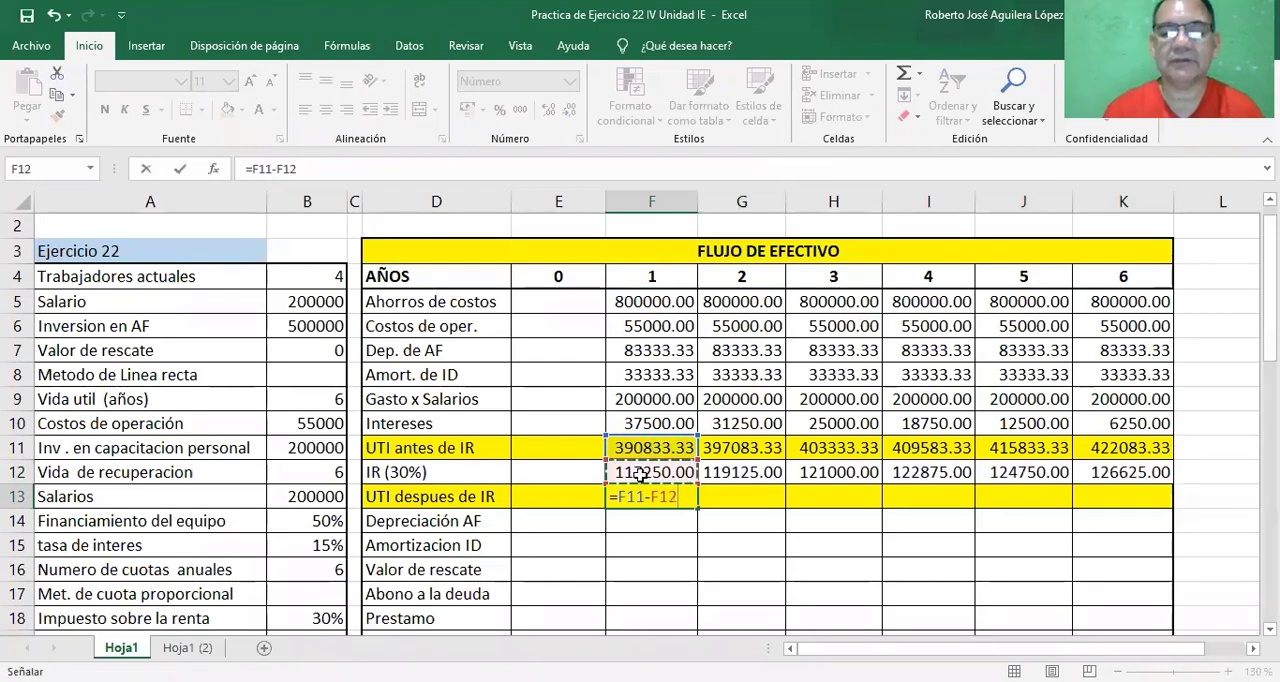
key("Return")
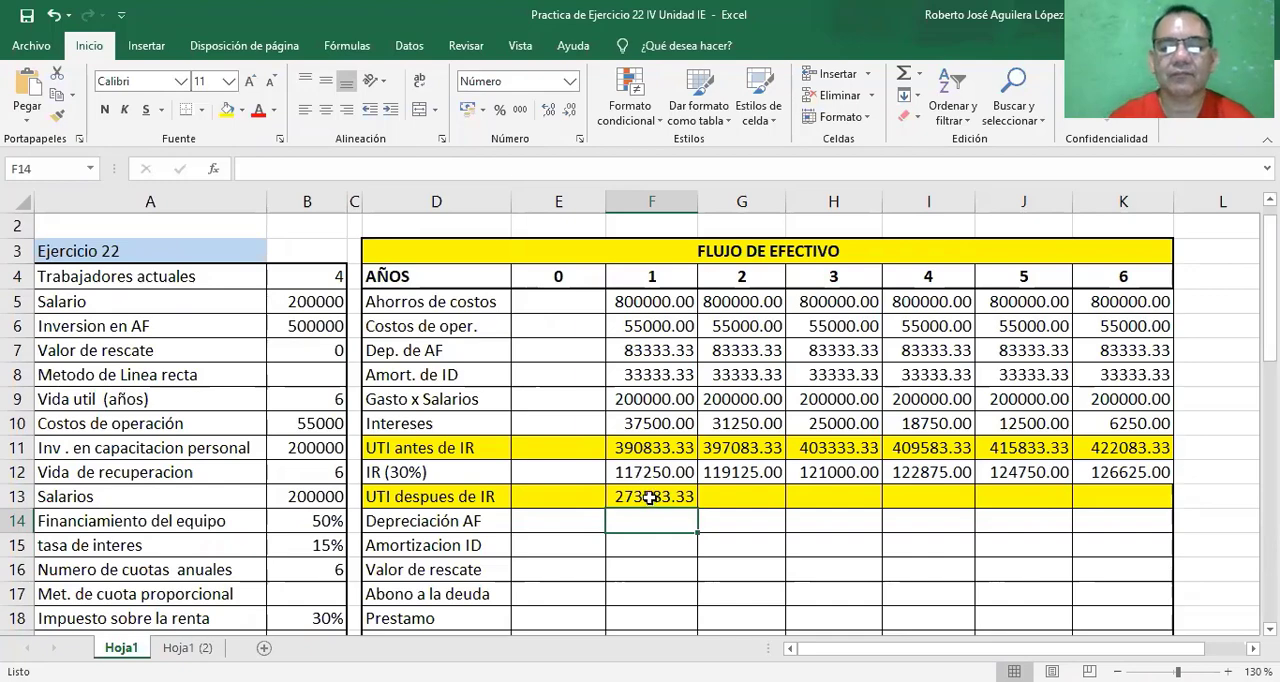
left_click(651, 497)
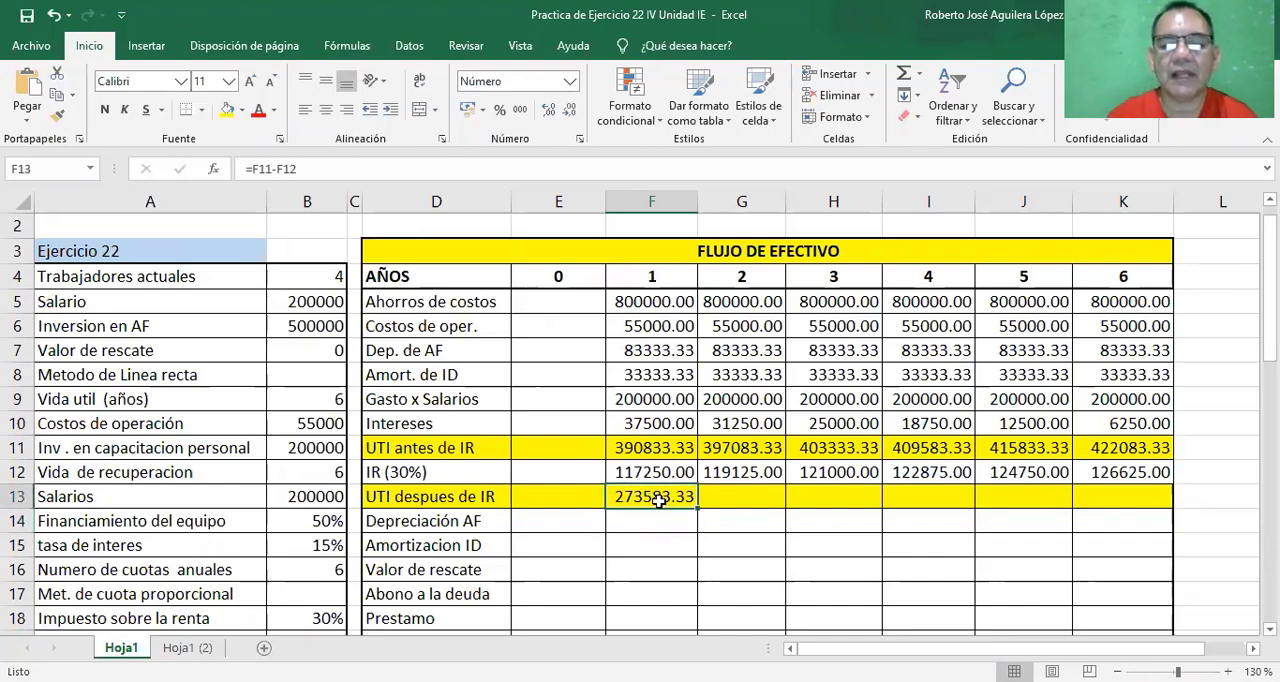
left_click_drag(697, 508, 1125, 491)
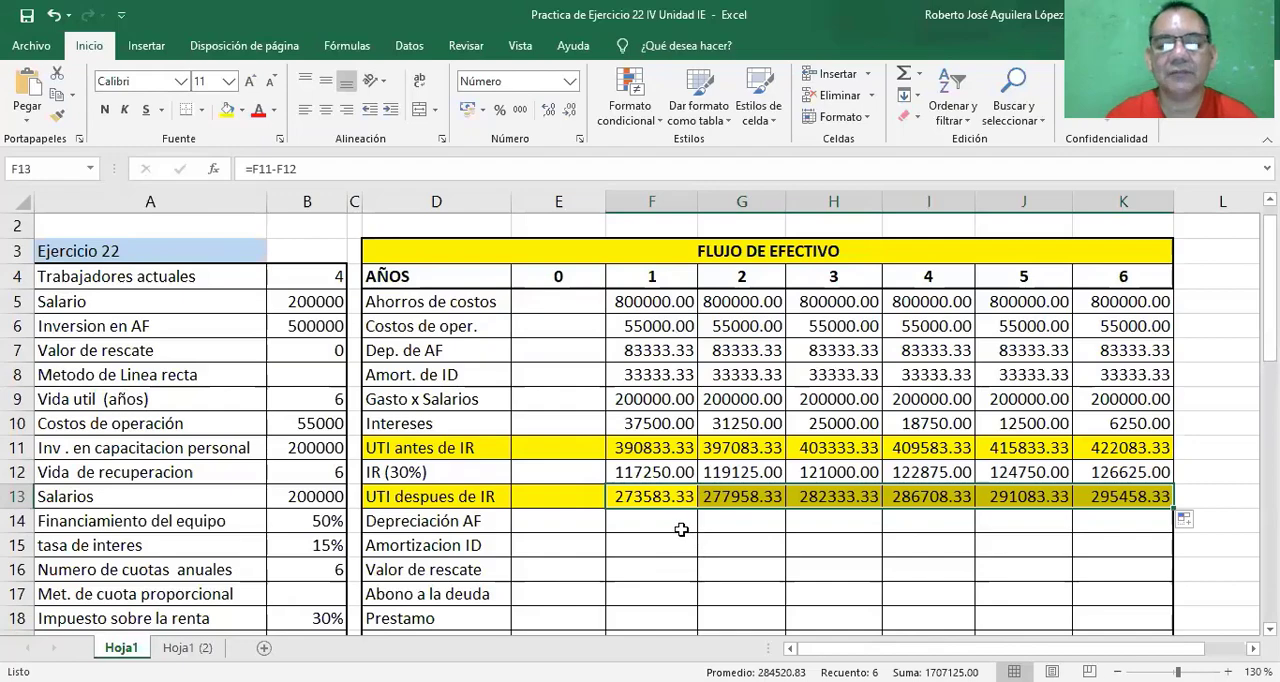
scroll(640, 420, "down", 1)
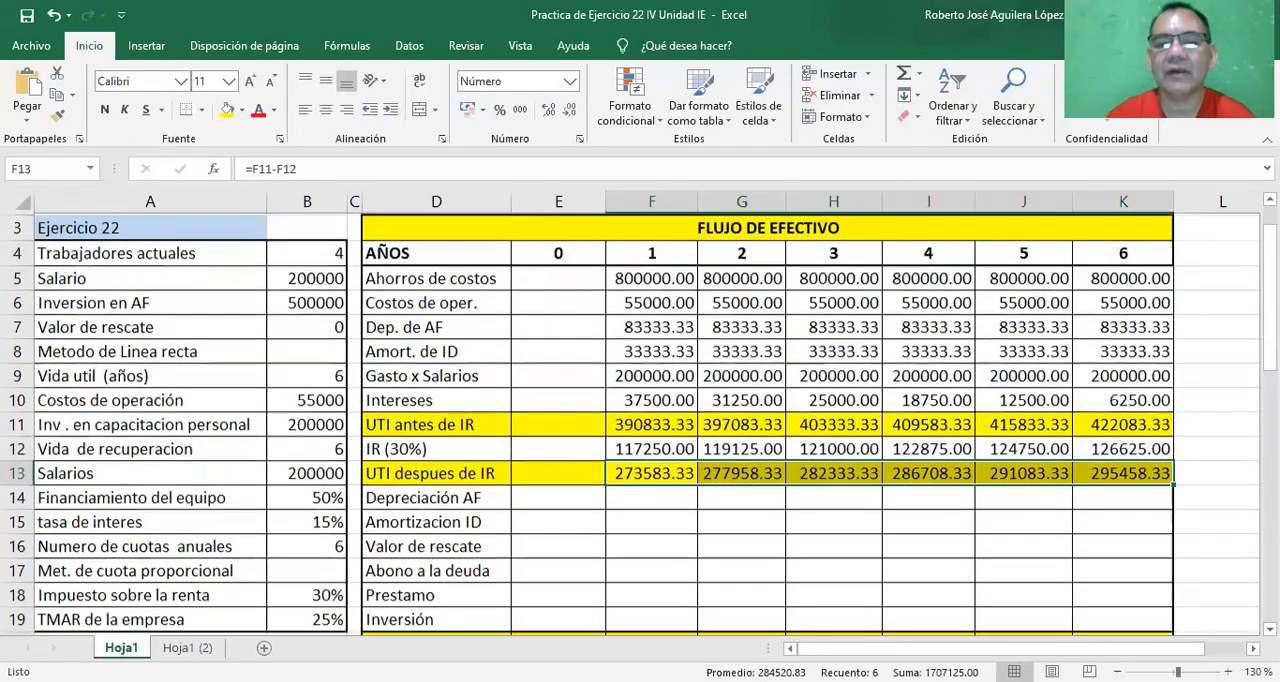
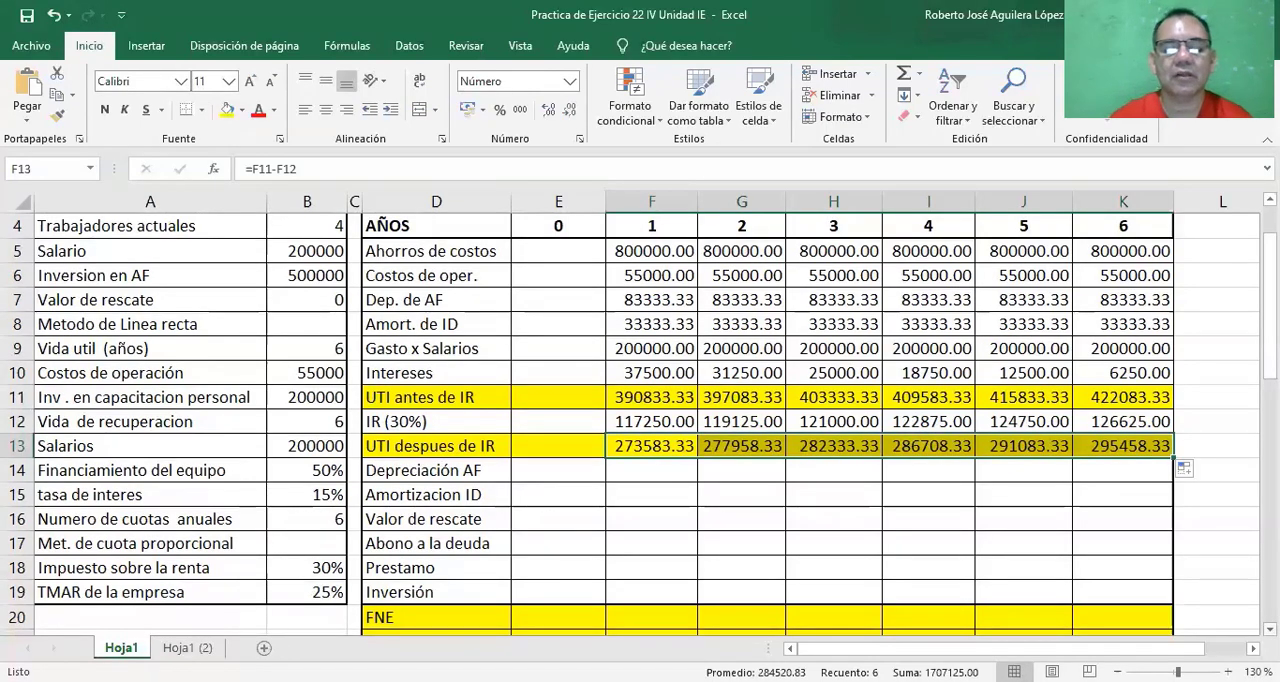
Bring the year 1 Dep. de AF into Depreciación AF cell F14 with =F7, fill it across years 2 to 6, and check the copied references.
left_click(631, 475)
type("=")
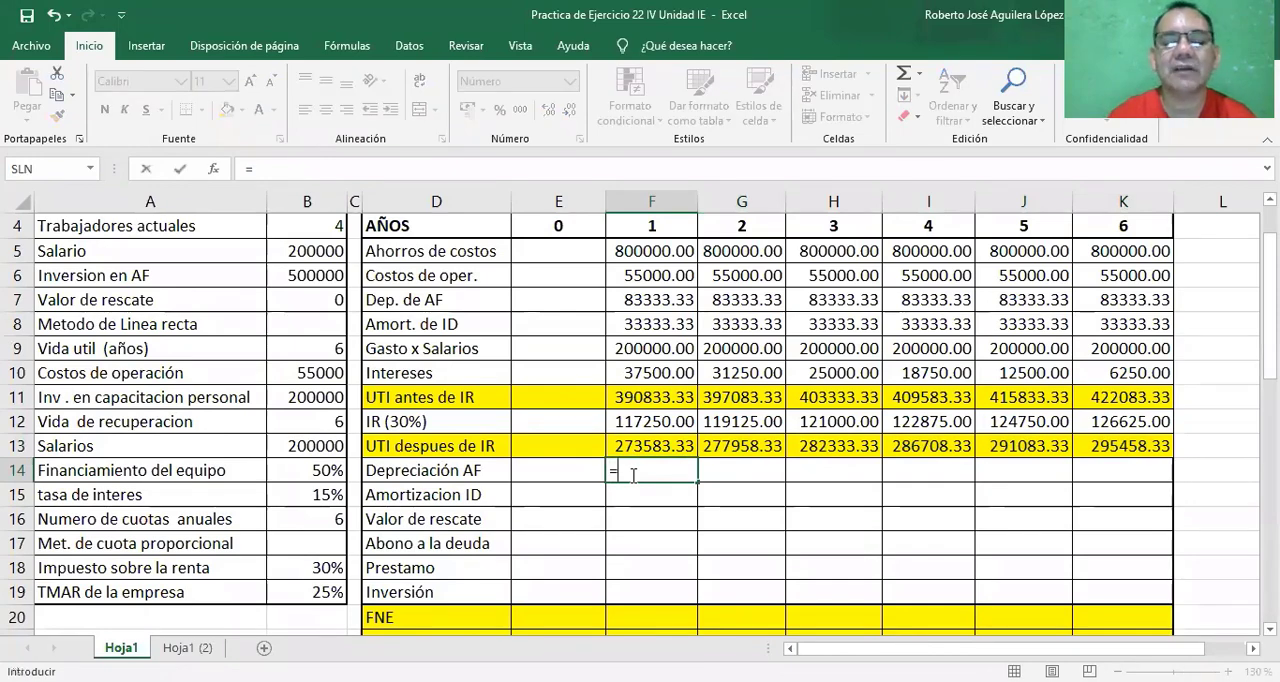
left_click(648, 305)
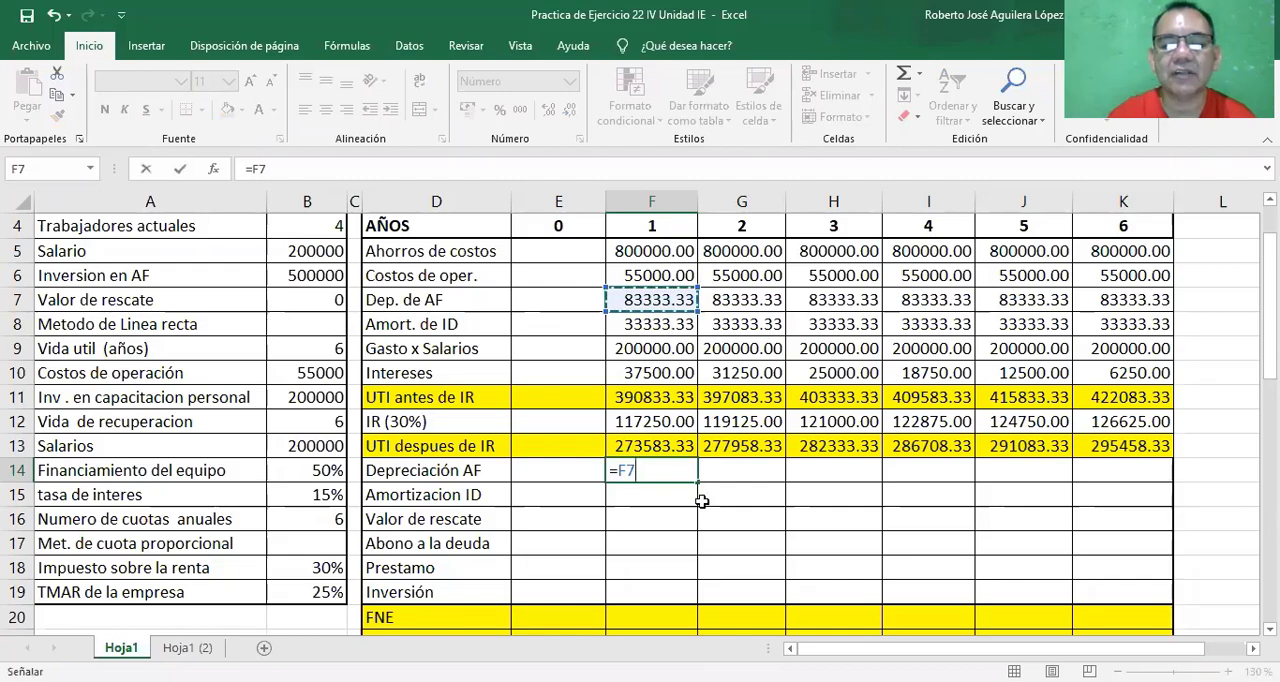
key("Return")
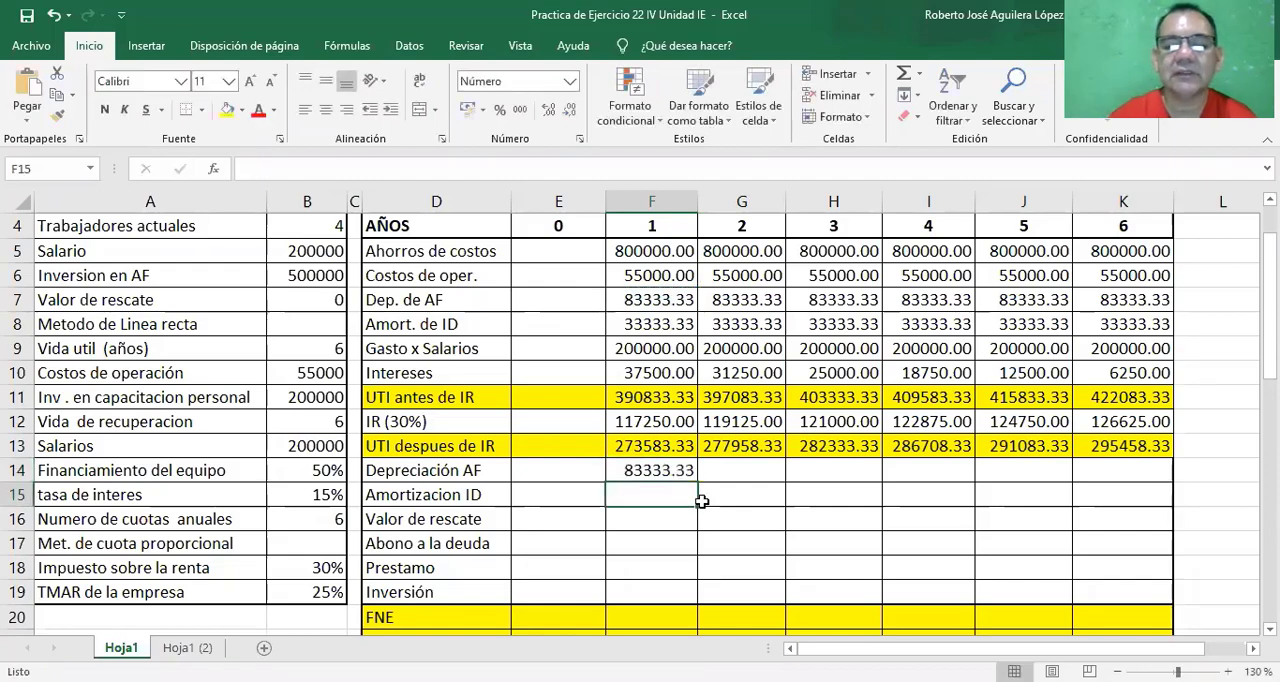
left_click(660, 470)
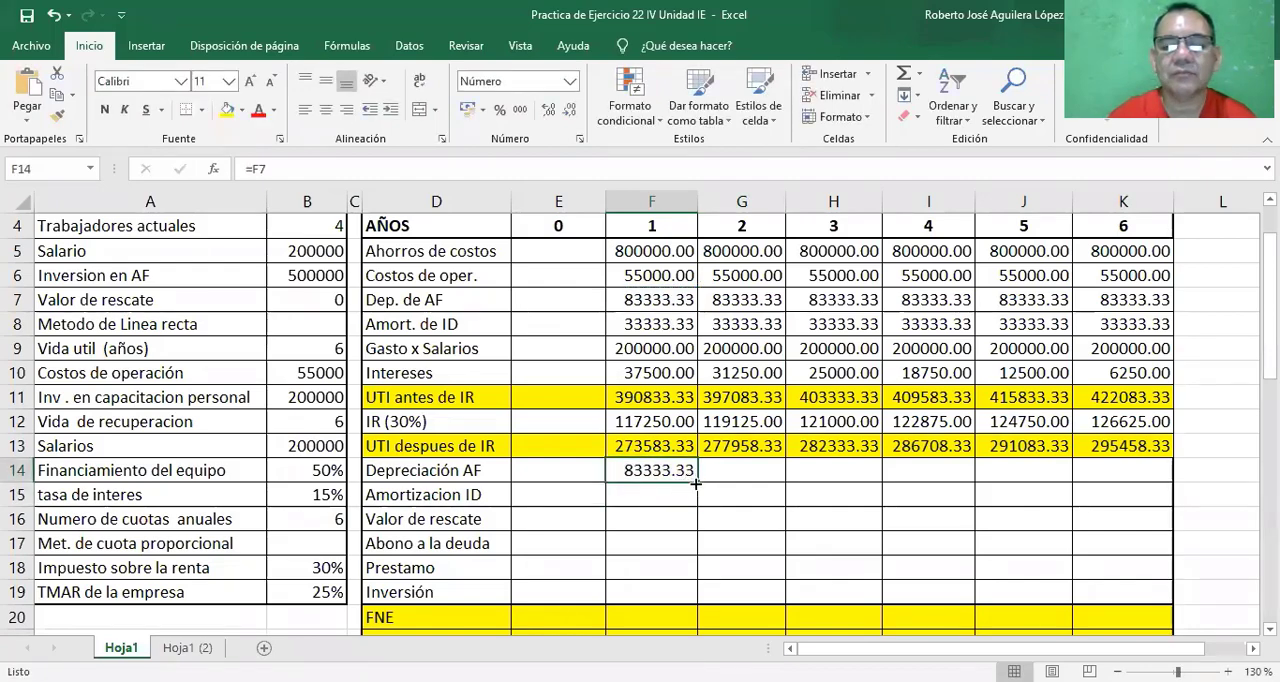
left_click_drag(696, 484, 1140, 489)
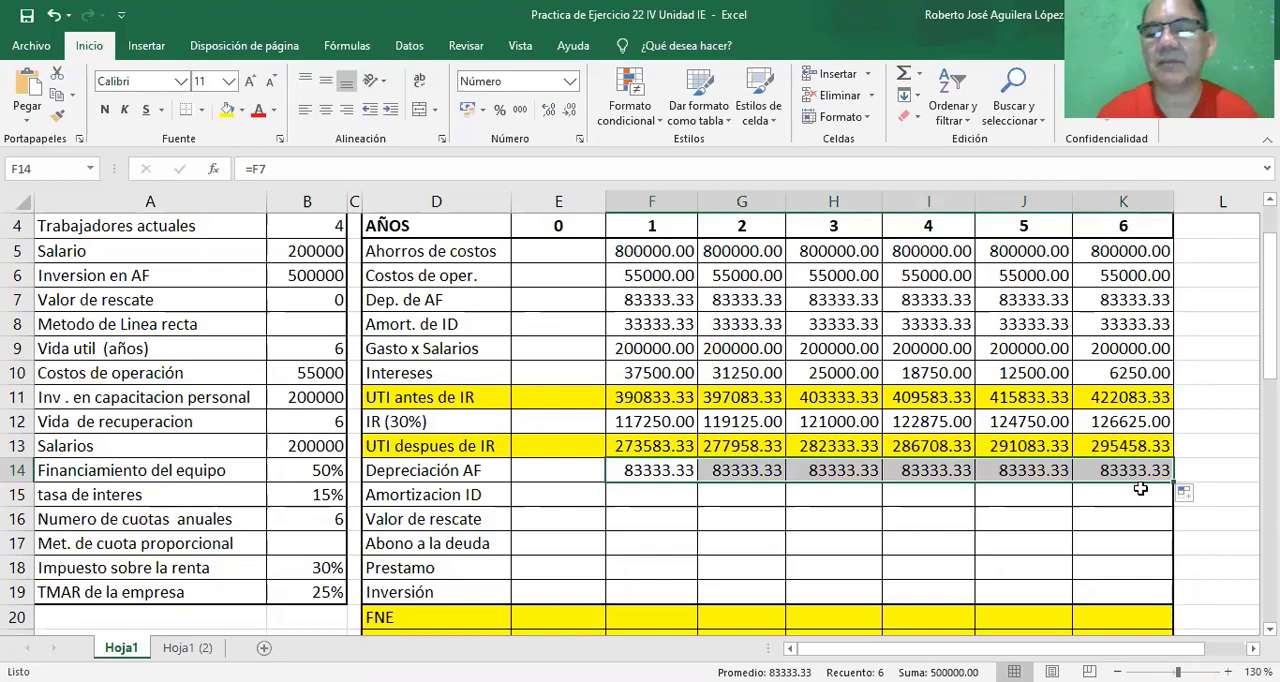
left_click(730, 472)
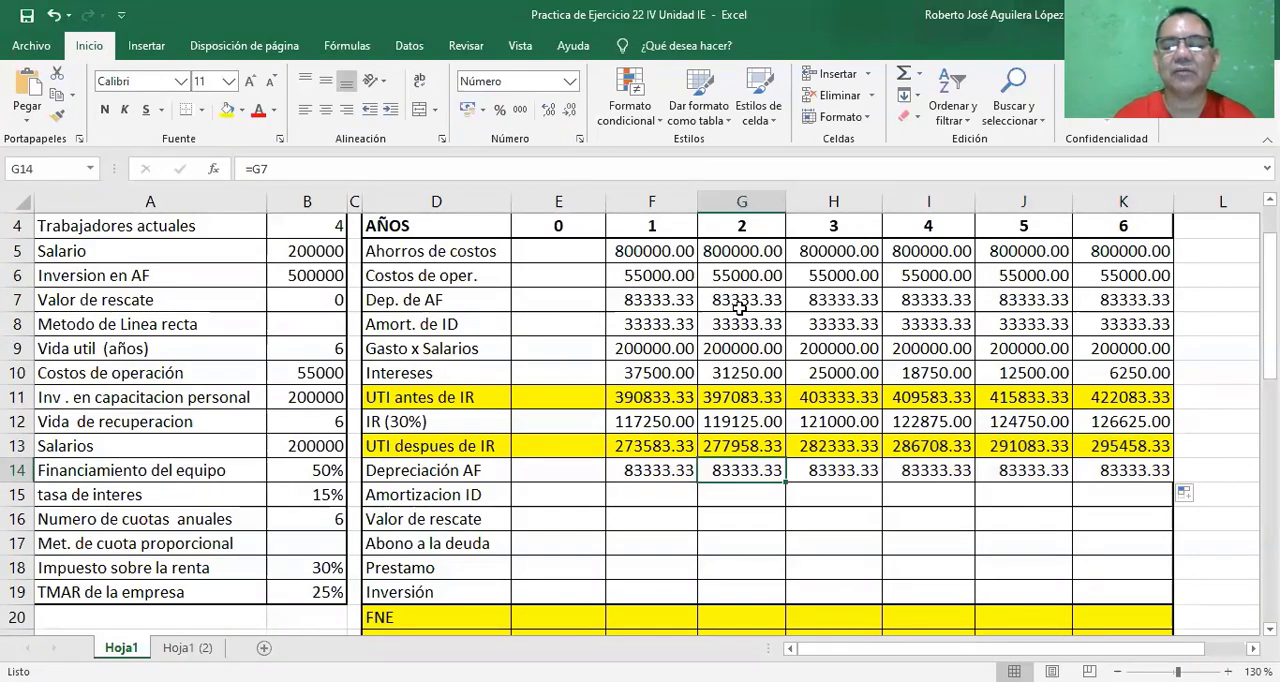
left_click(849, 476)
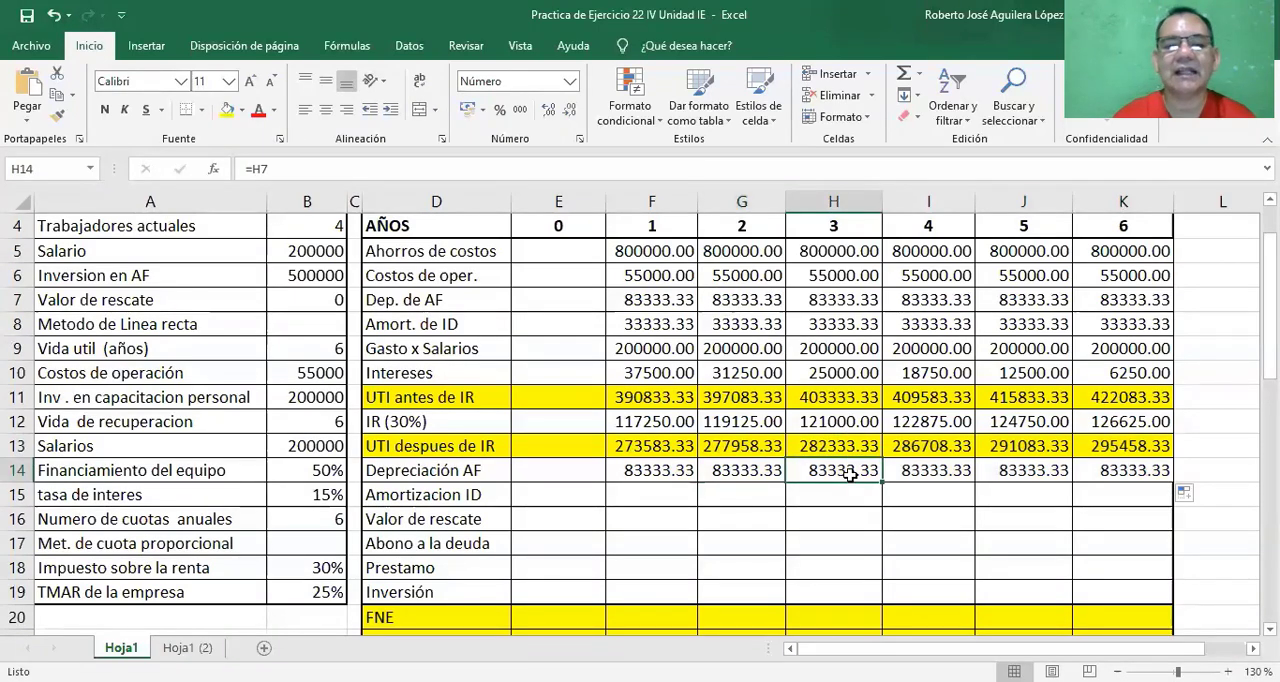
left_click(921, 478)
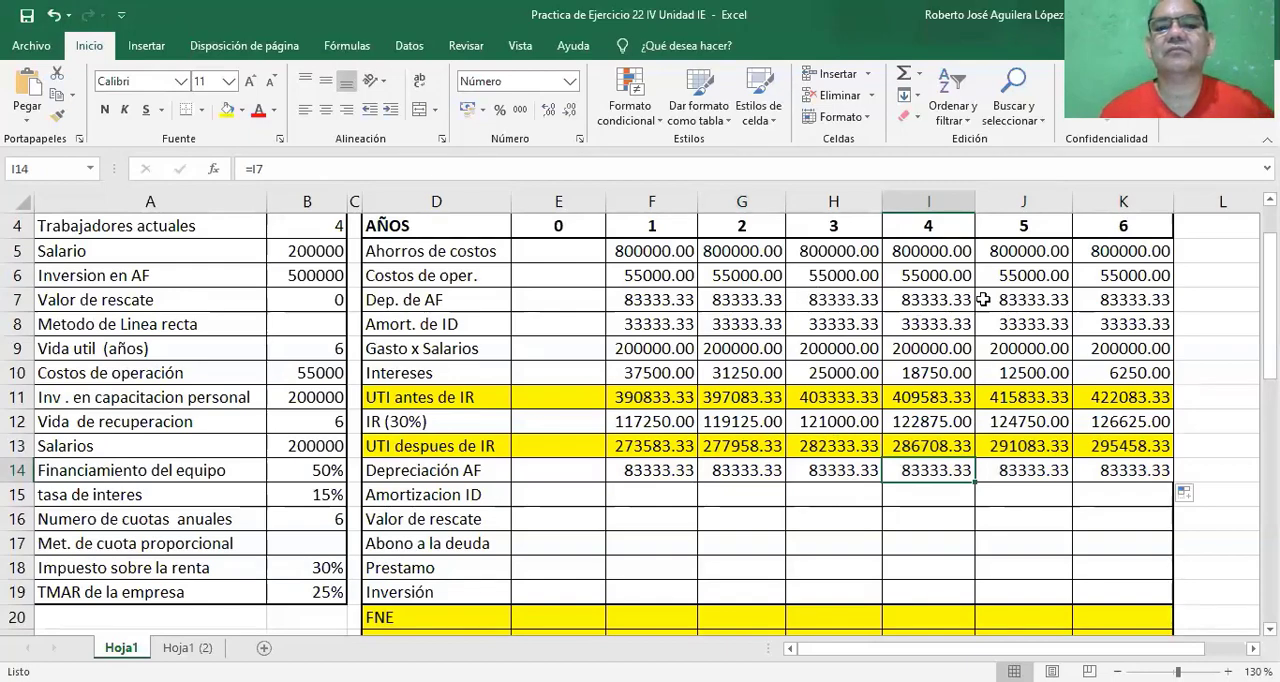
Bring the year 1 Amort. de ID into Amortizacion ID cell F15 with =F8 and fill it across years 2 to 6.
left_click(648, 495)
type("=")
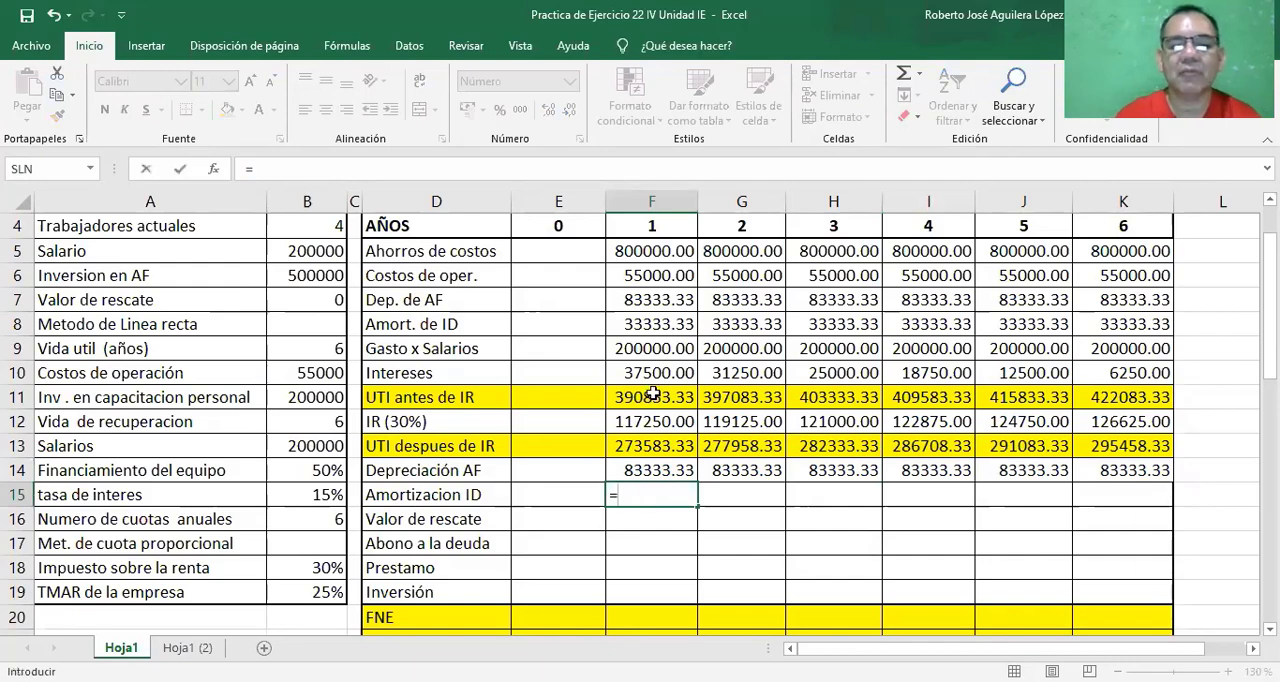
left_click(652, 323)
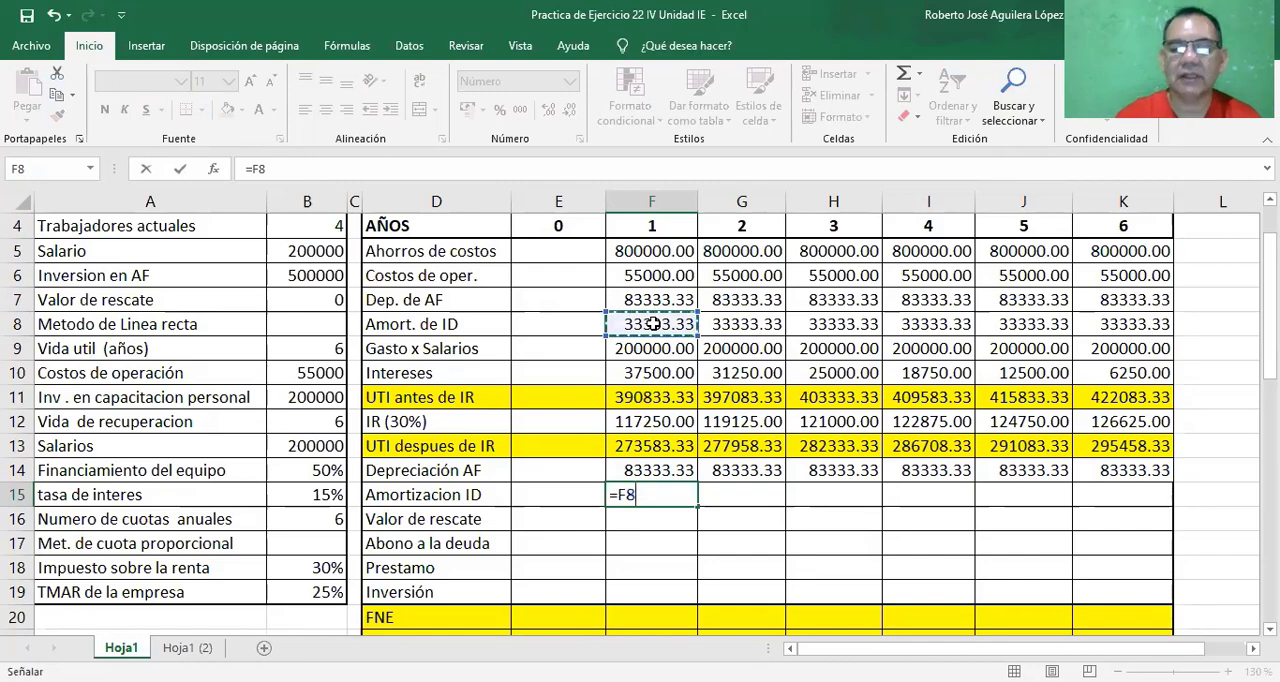
key("ctrl+Return")
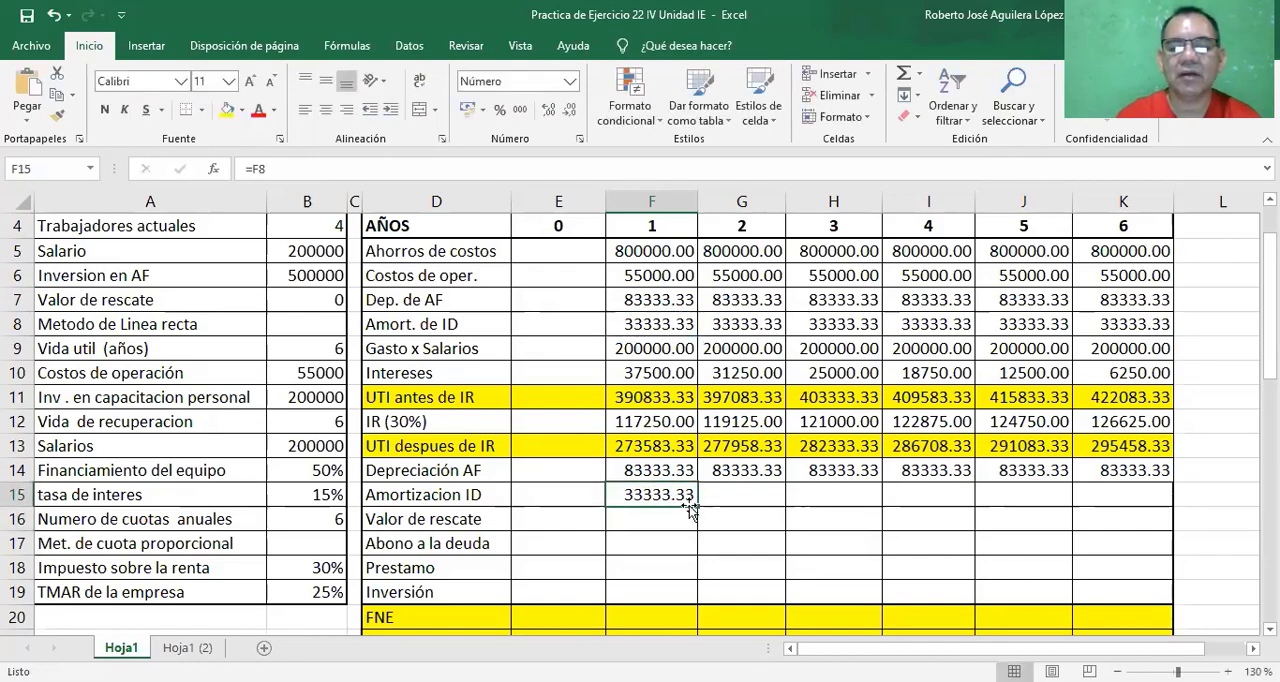
left_click_drag(697, 506, 1135, 507)
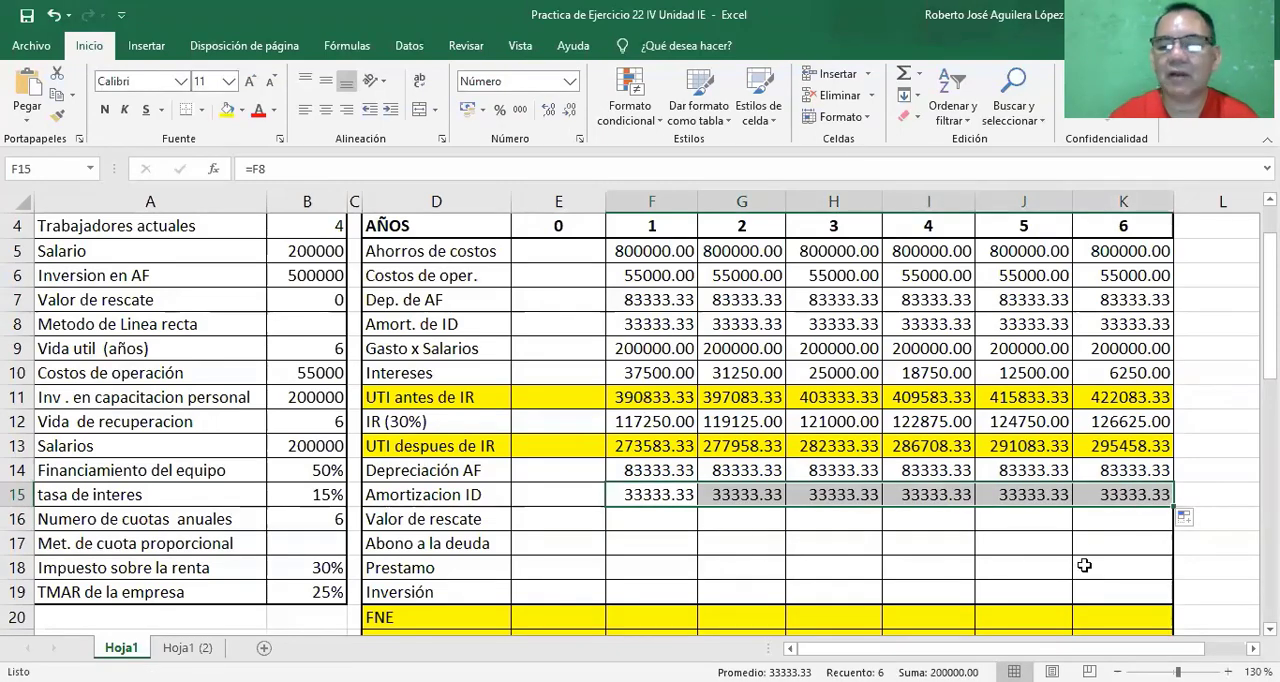
Link the year 6 Valor de rescate in cell K16 to the input data with =B7.
left_click(1100, 525)
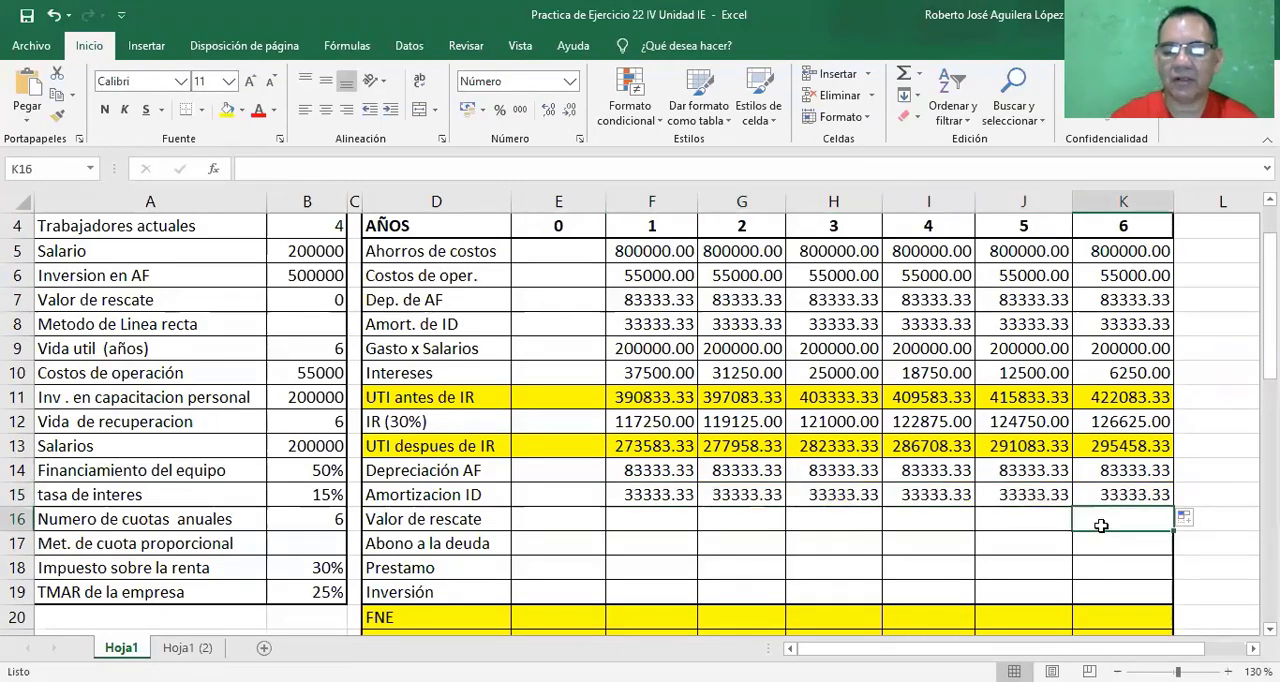
type("=")
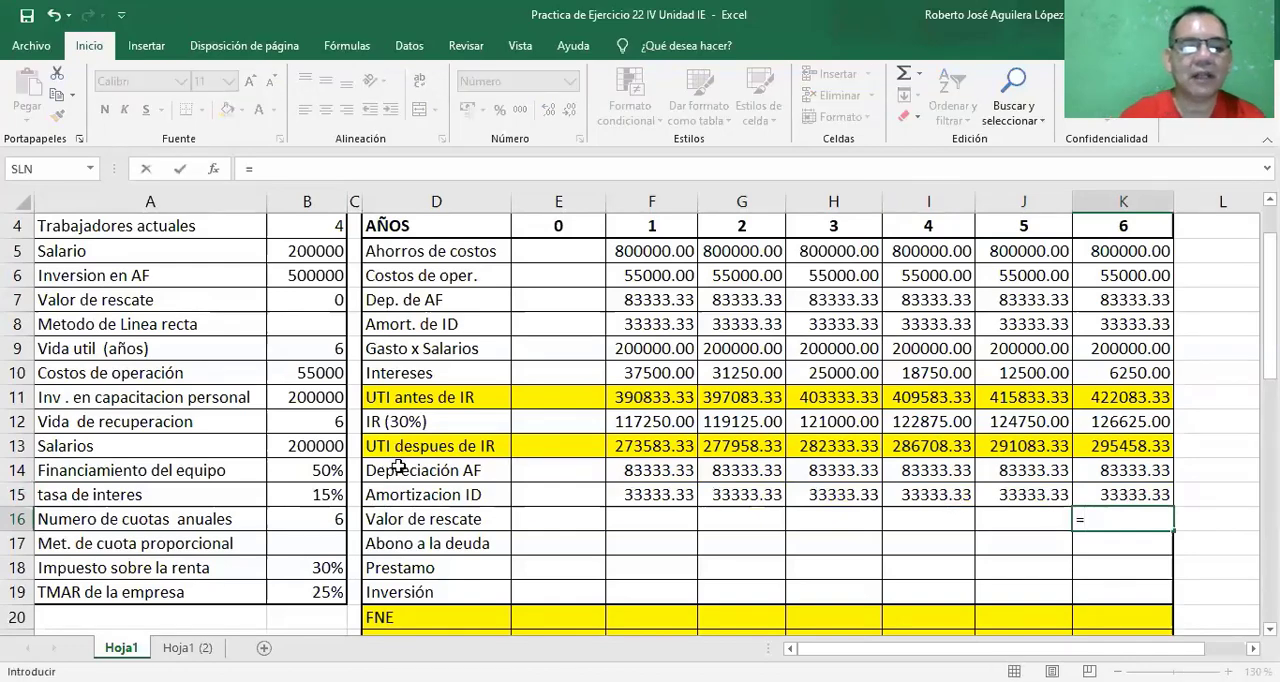
left_click(317, 298)
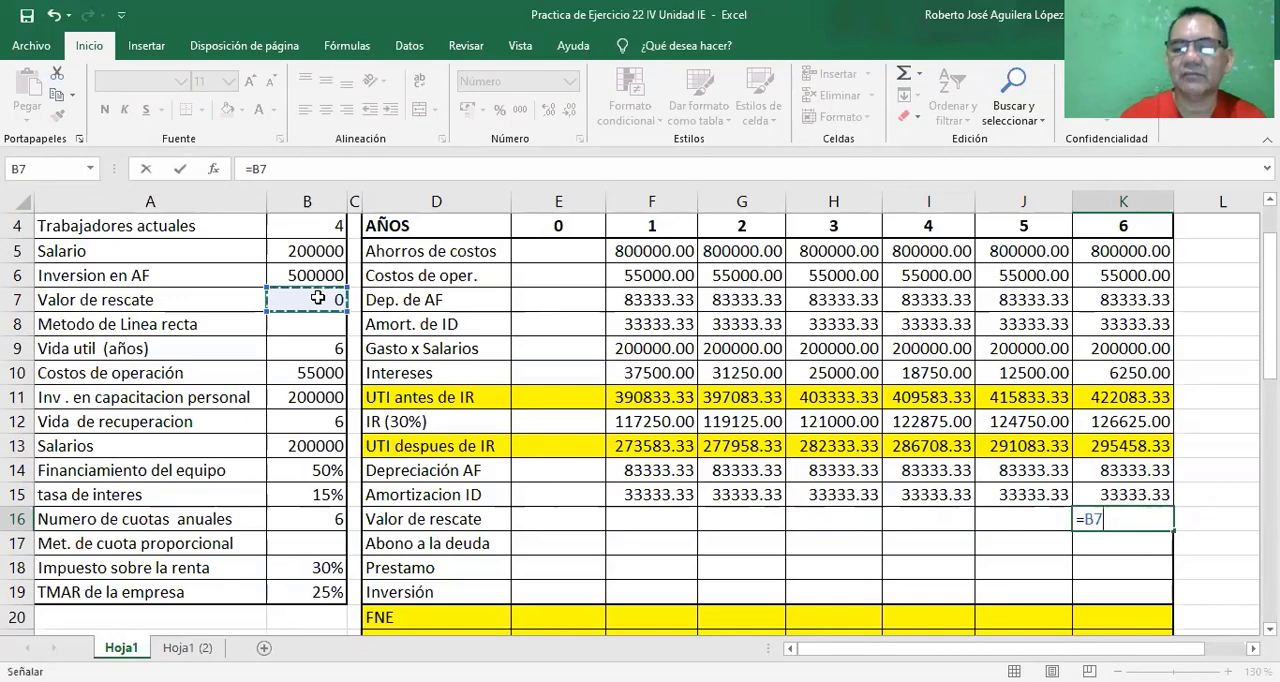
key("Return")
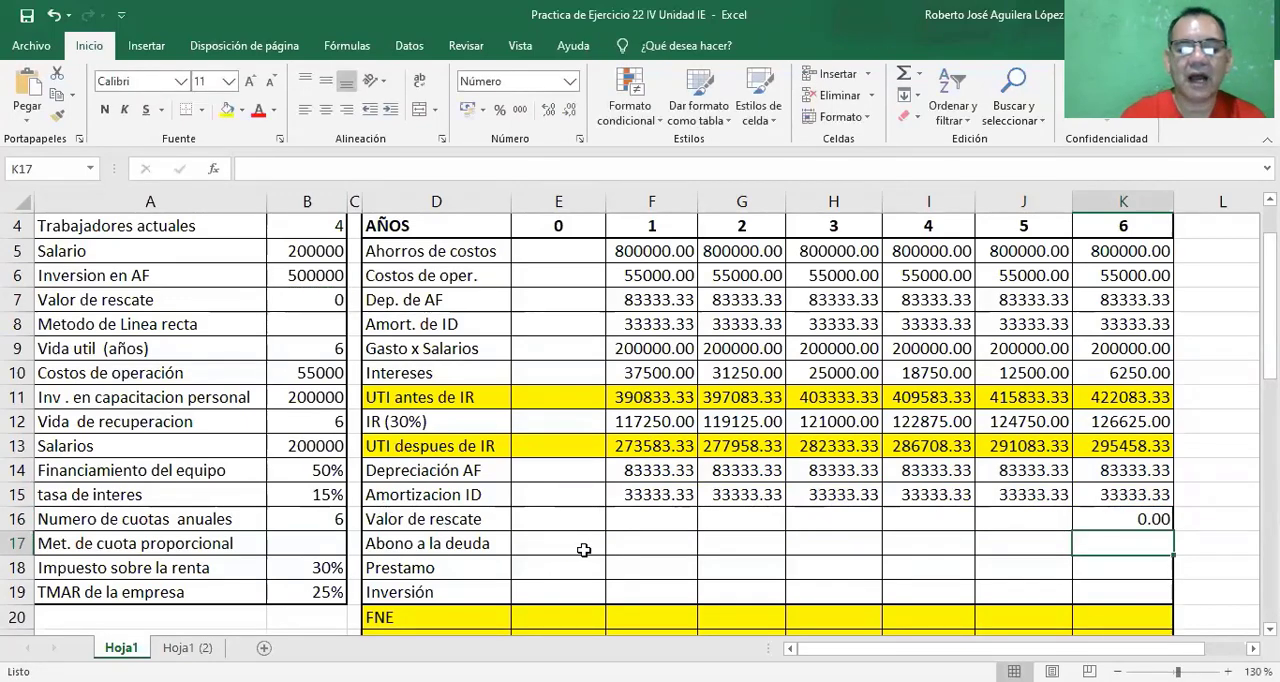
Link the year 1 Abono a la deuda in cell F17 to the cuota proporcional table with =F35 and fill it across years 2 to 6.
left_click(644, 550)
type("=")
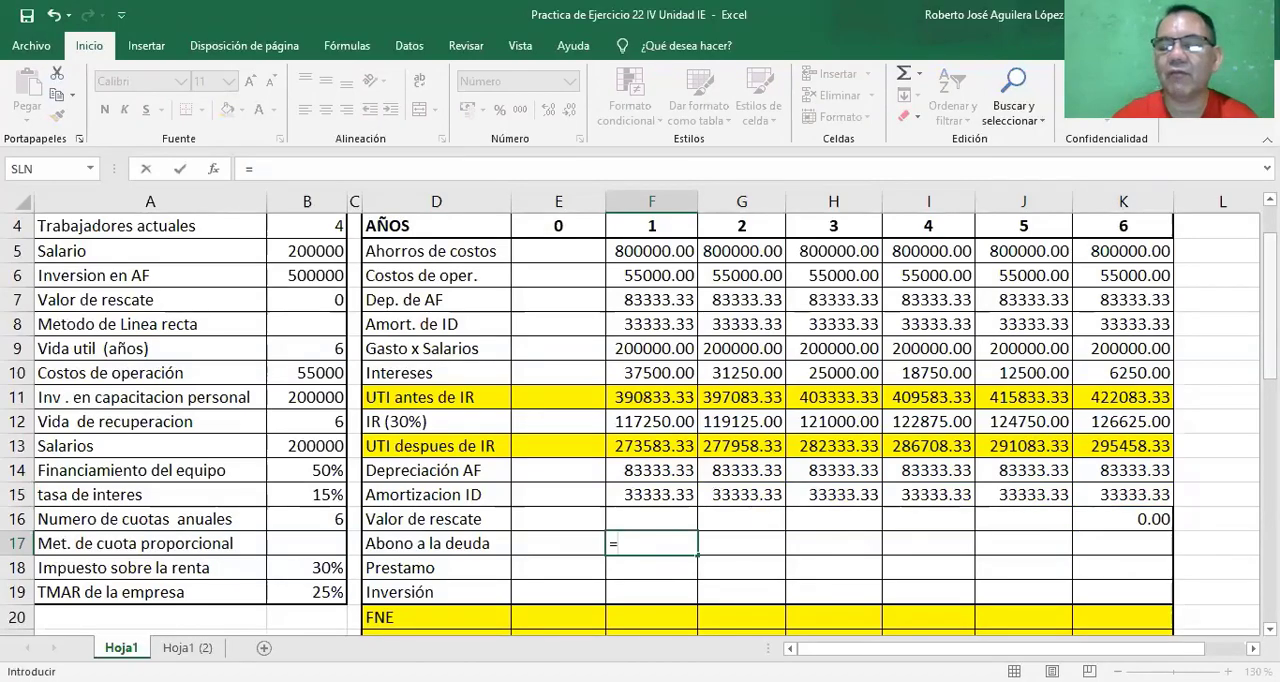
scroll(640, 424, "down", 5)
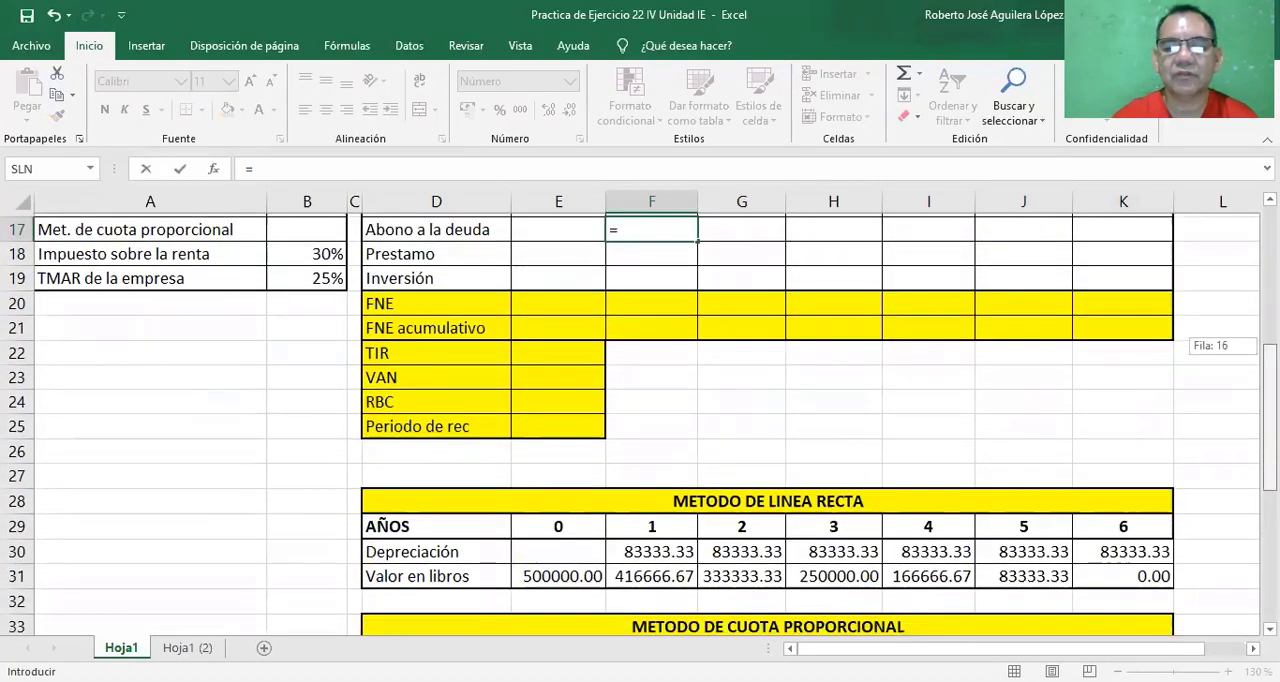
scroll(862, 606, "down", 3)
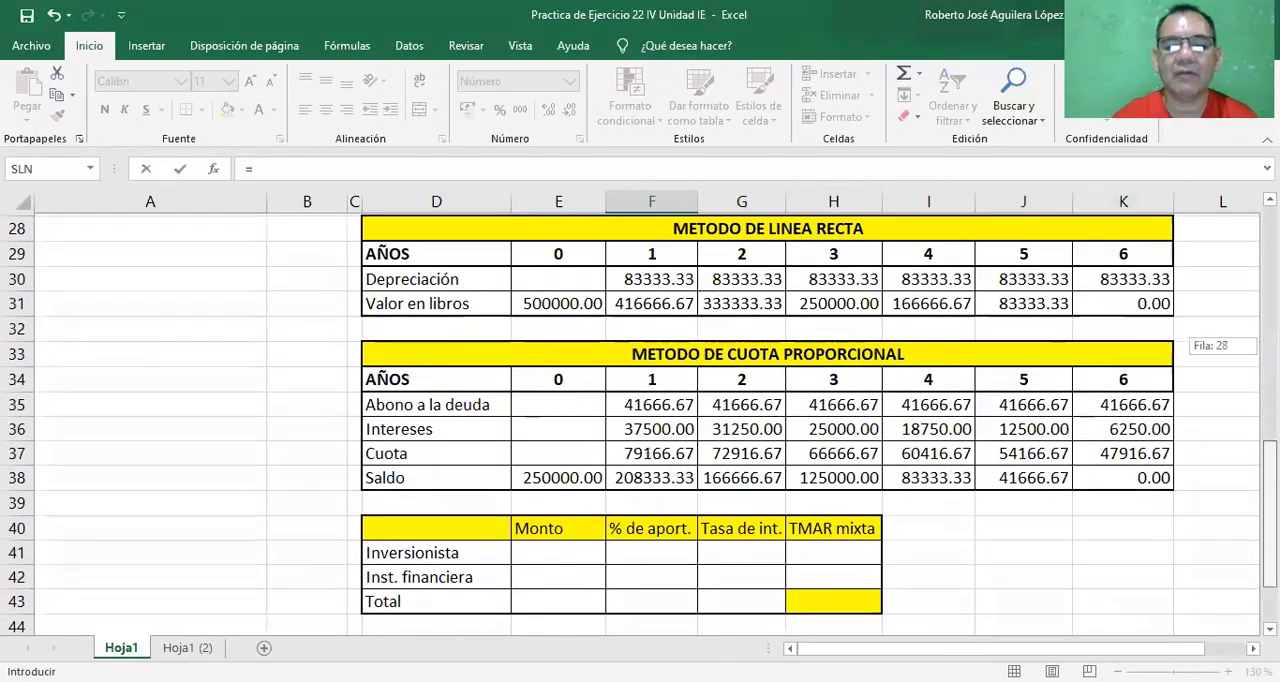
left_click(660, 403)
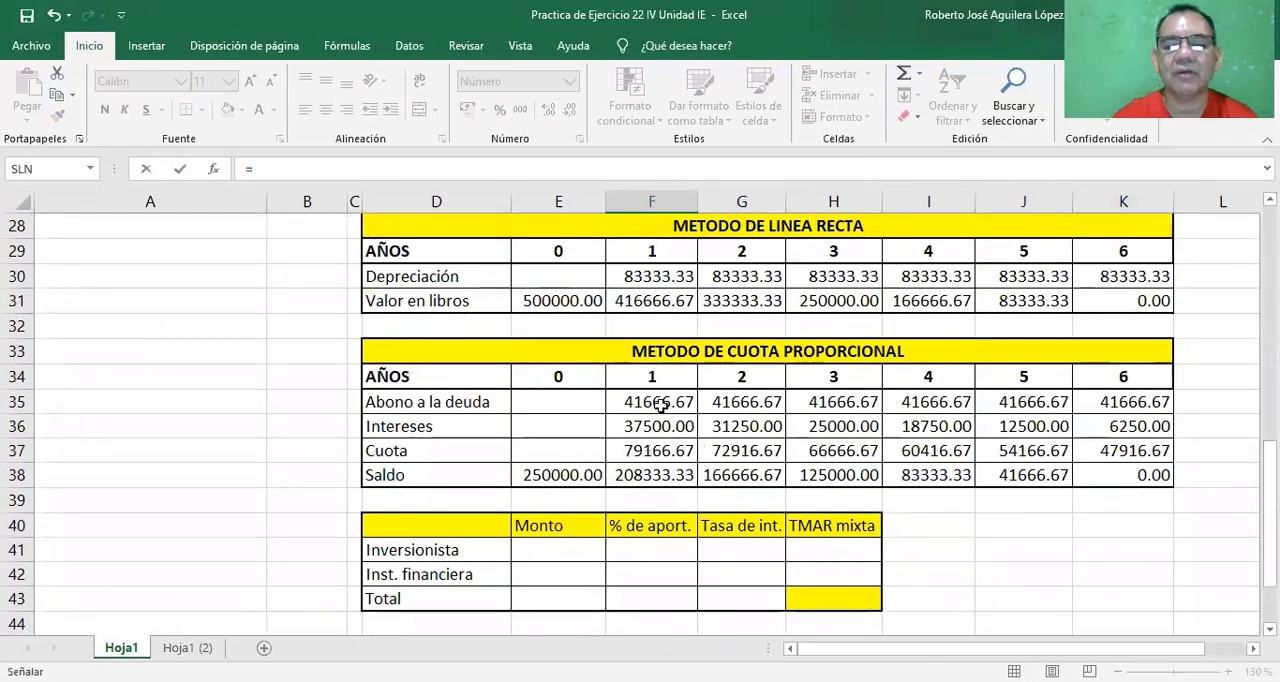
key("Return")
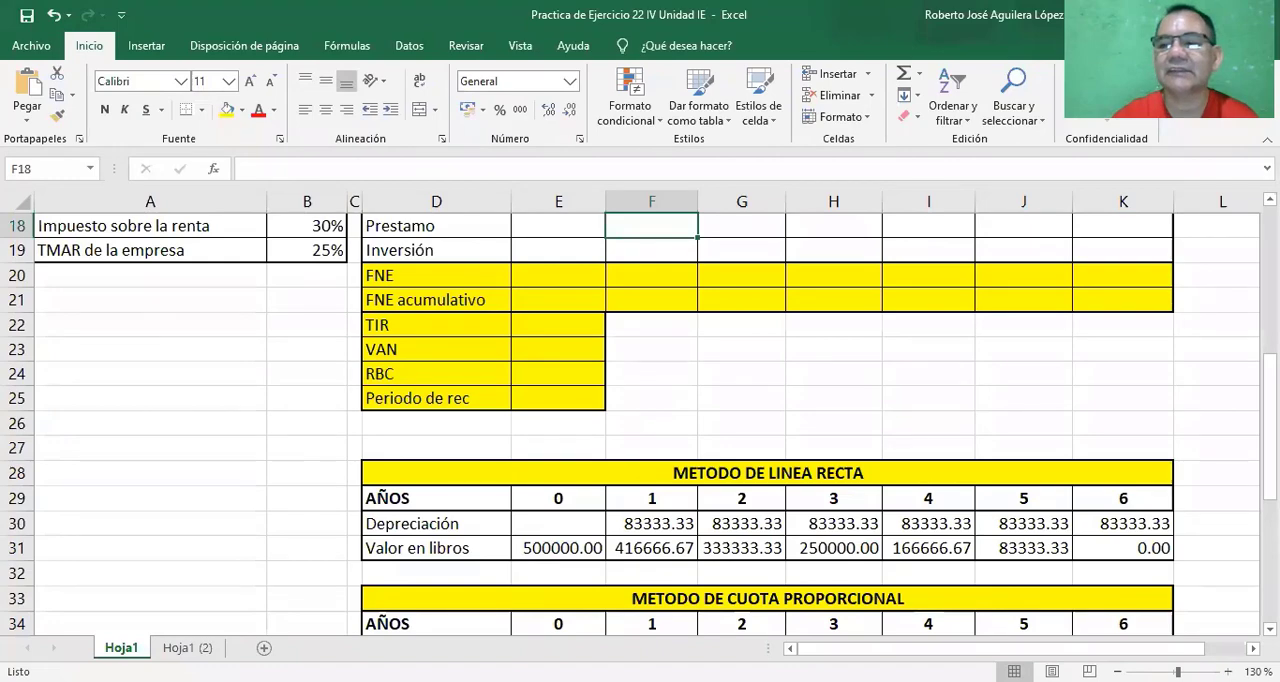
scroll(860, 365, "up", 3)
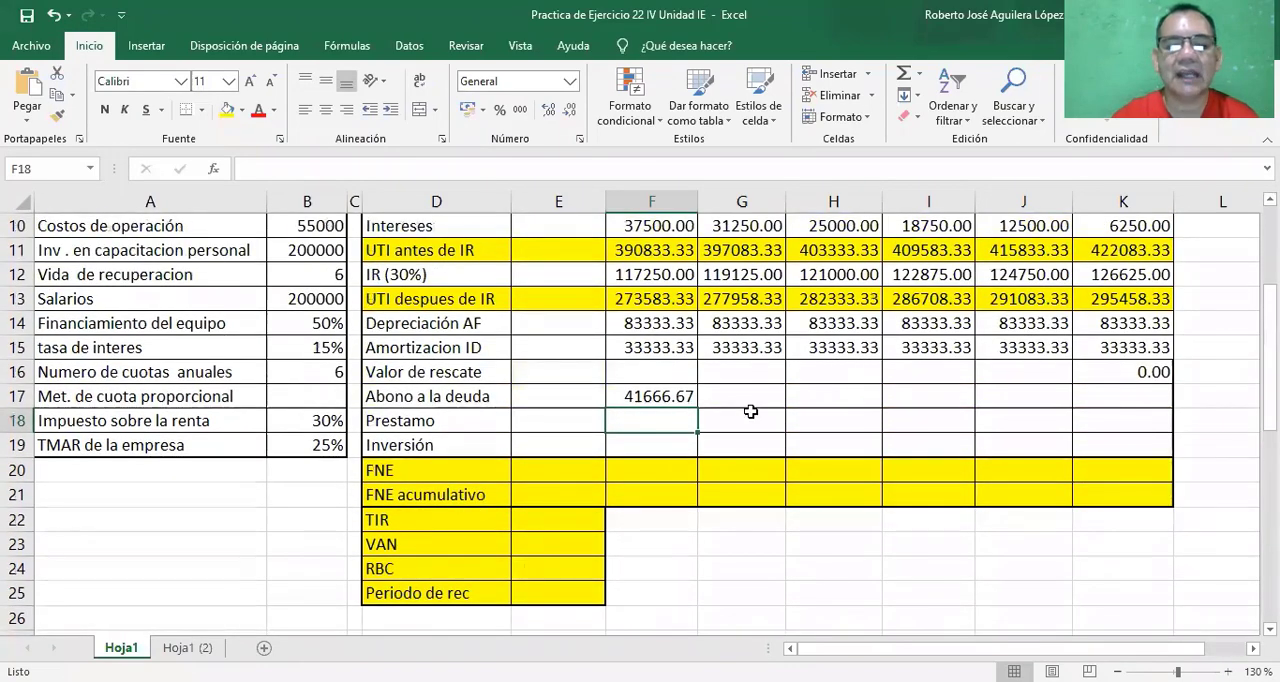
left_click(658, 398)
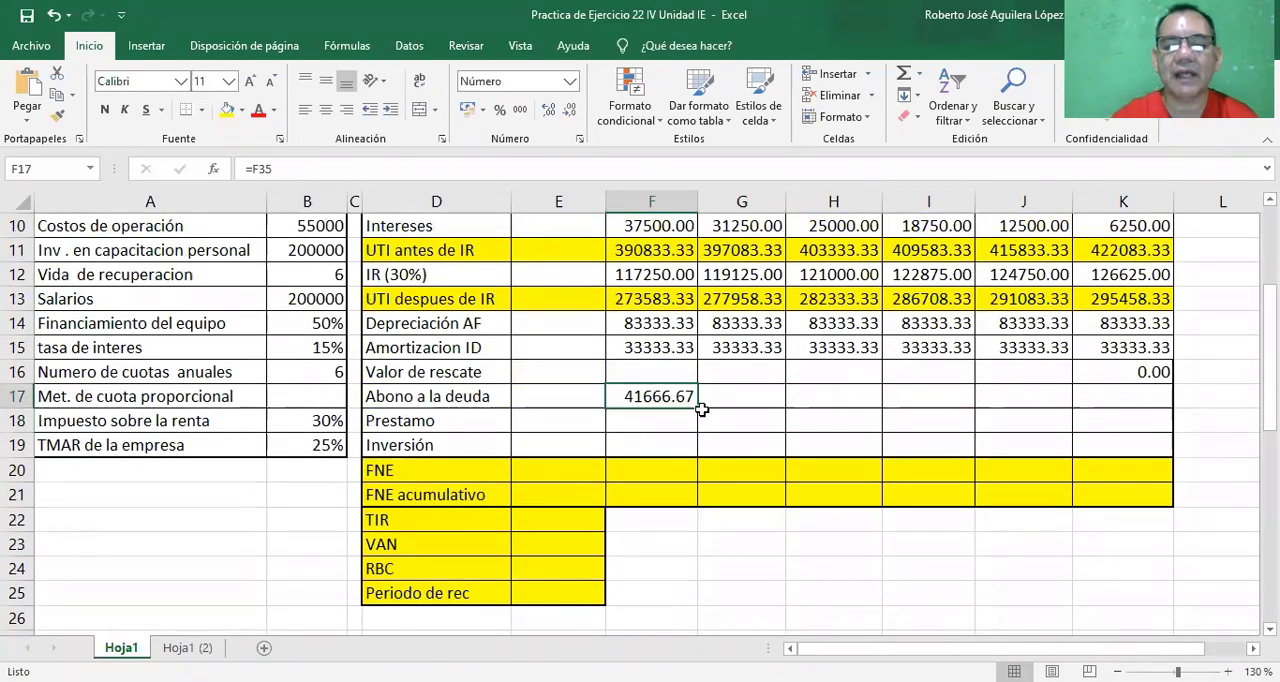
left_click_drag(697, 408, 1132, 404)
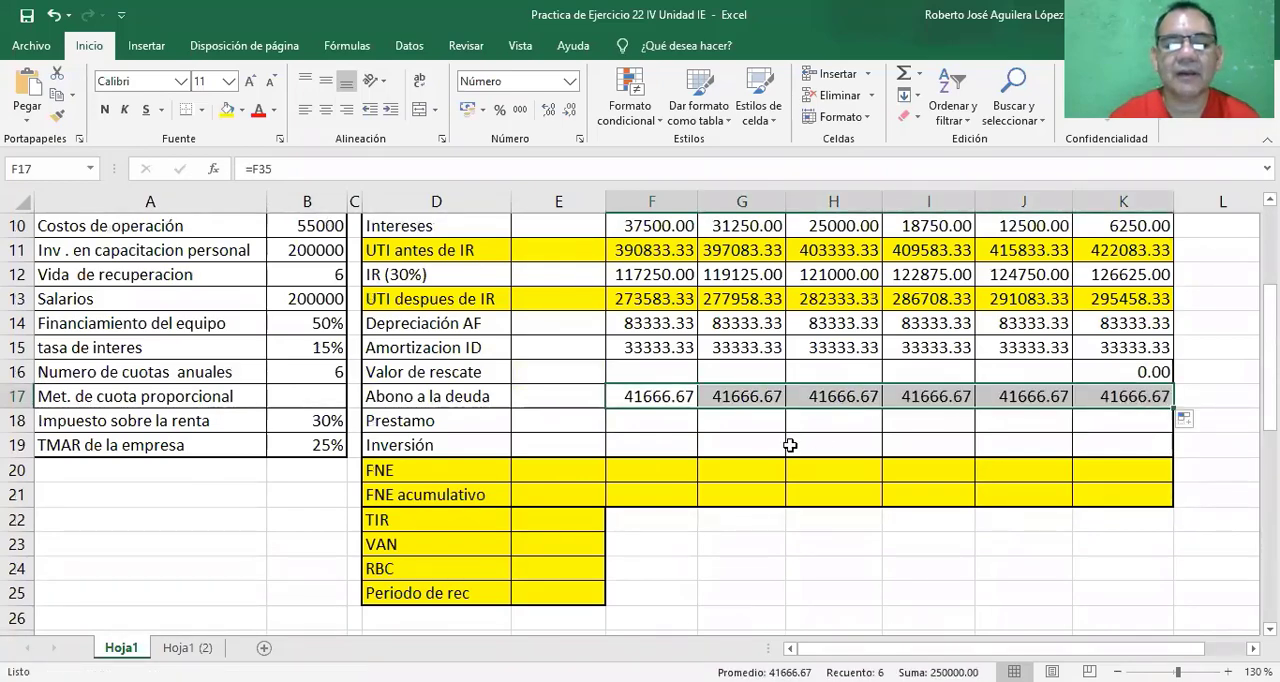
Link the year 0 Prestamo in cell E18 to the initial Saldo of the cuota proporcional table with =E38.
left_click(560, 420)
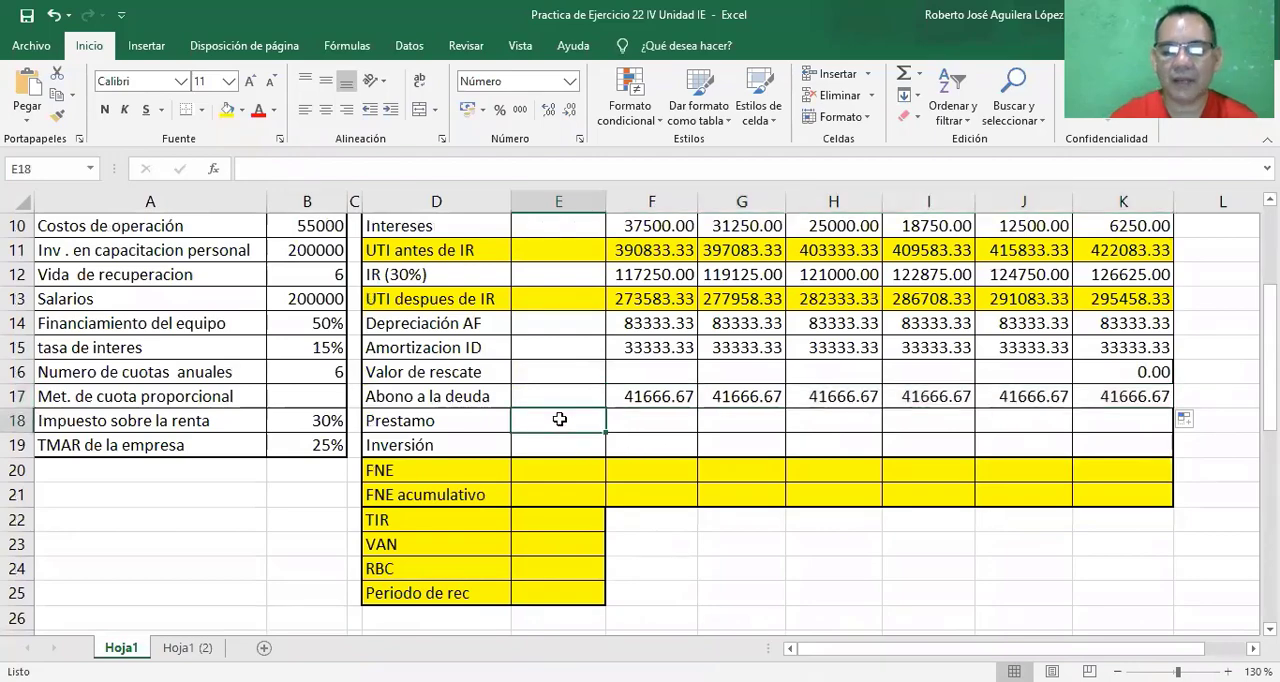
type("=")
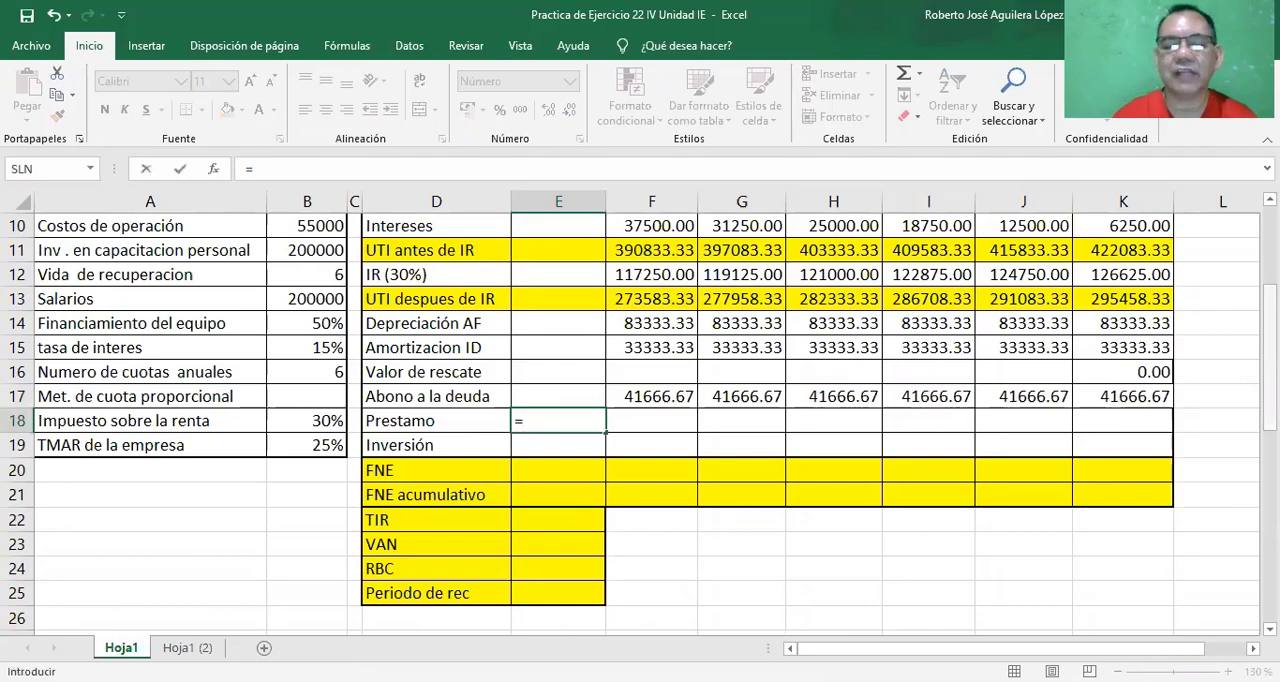
left_click_drag(1270, 328, 1270, 465)
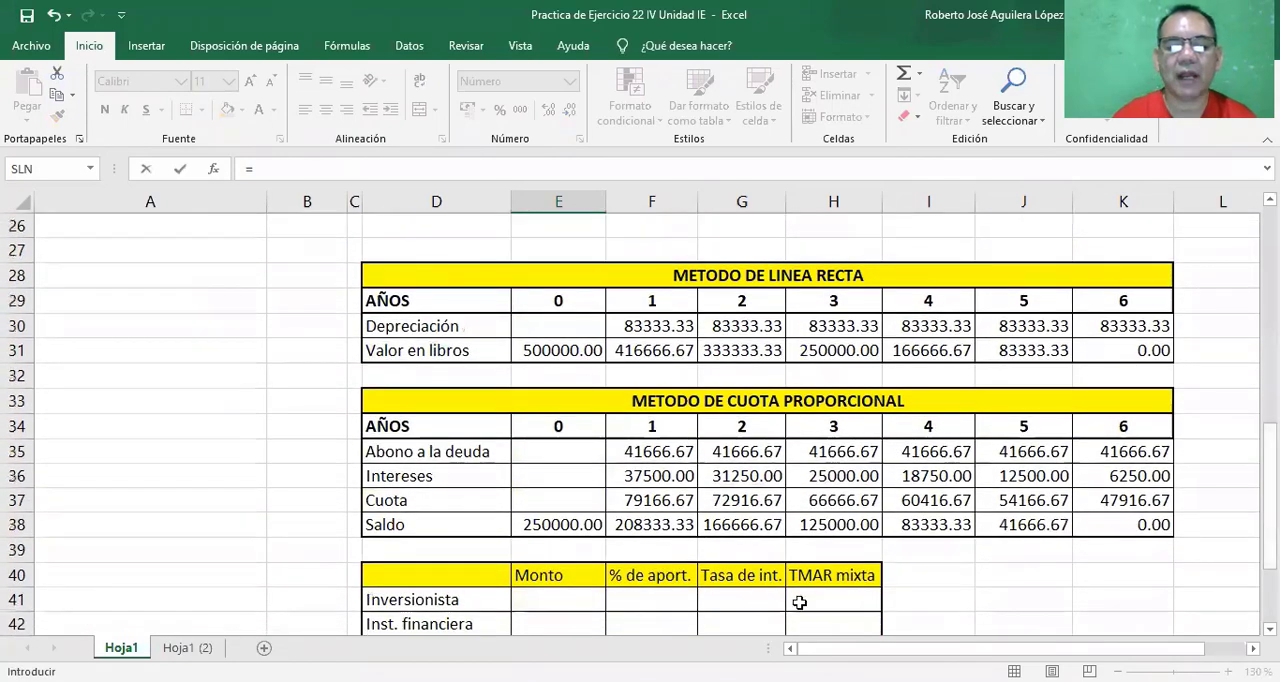
left_click(574, 527)
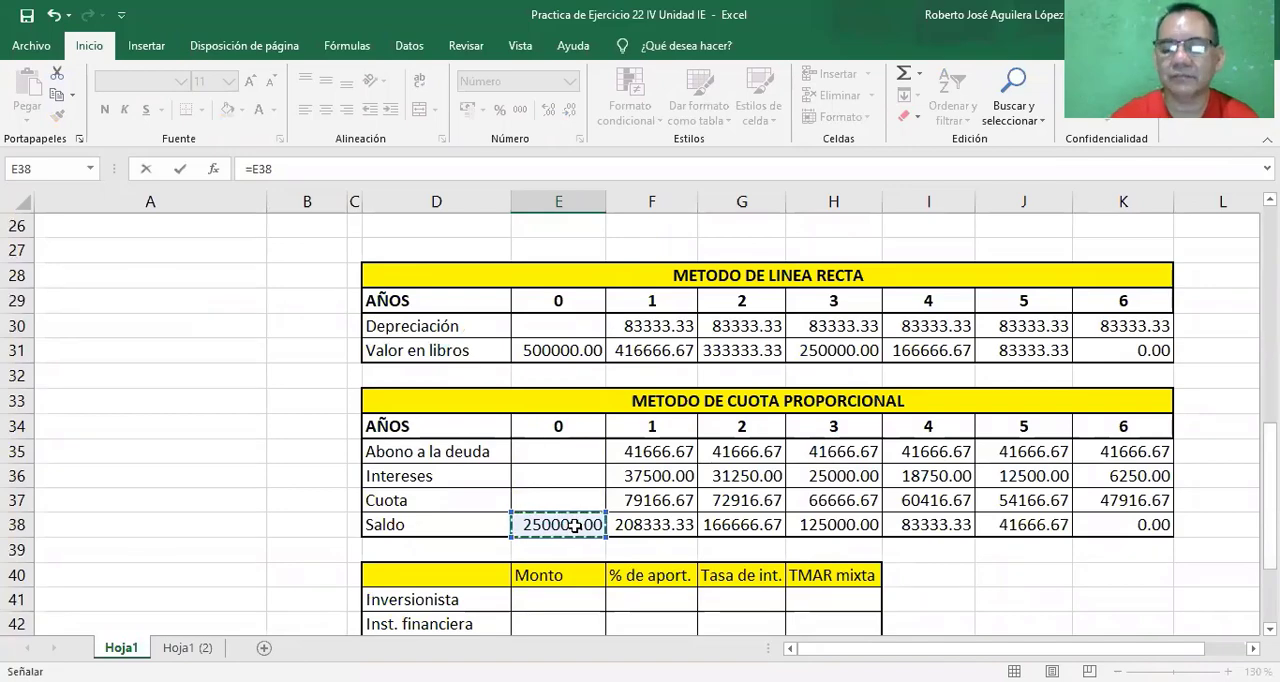
key("Escape")
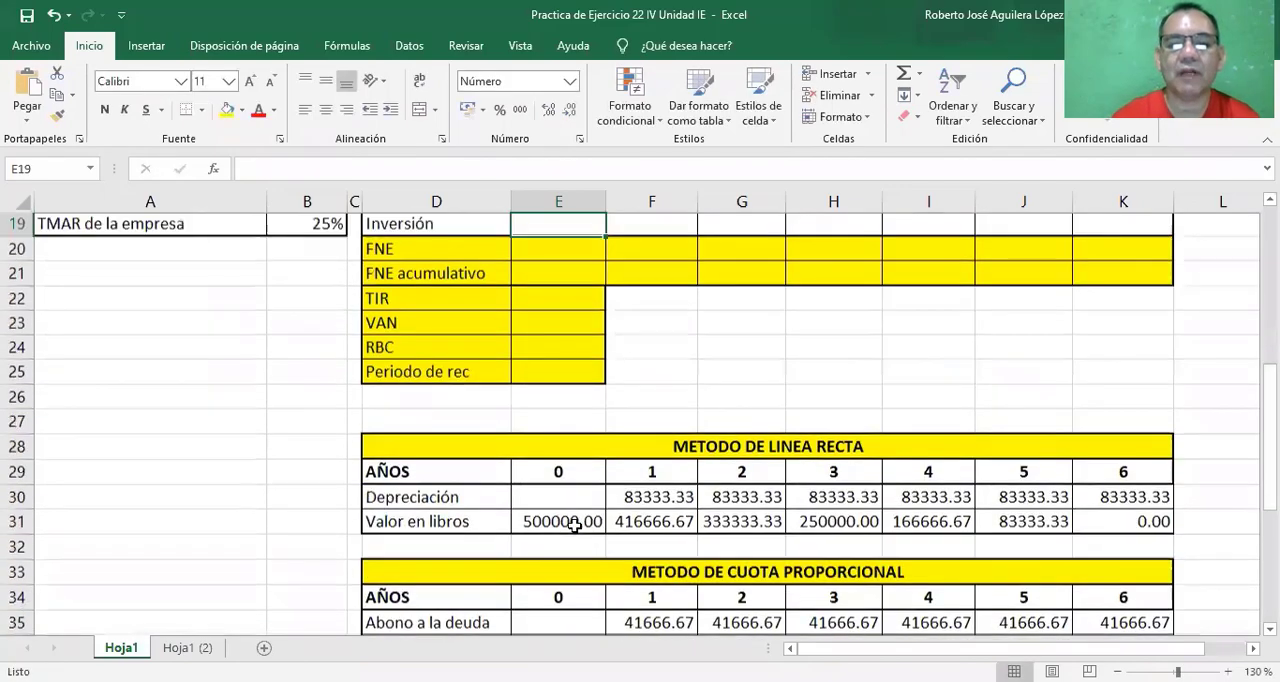
Compute the year 0 Inversión in cell E19 as Inversion en AF plus Inv. en capacitacion personal with =B6+B11.
scroll(670, 327, "up", 2)
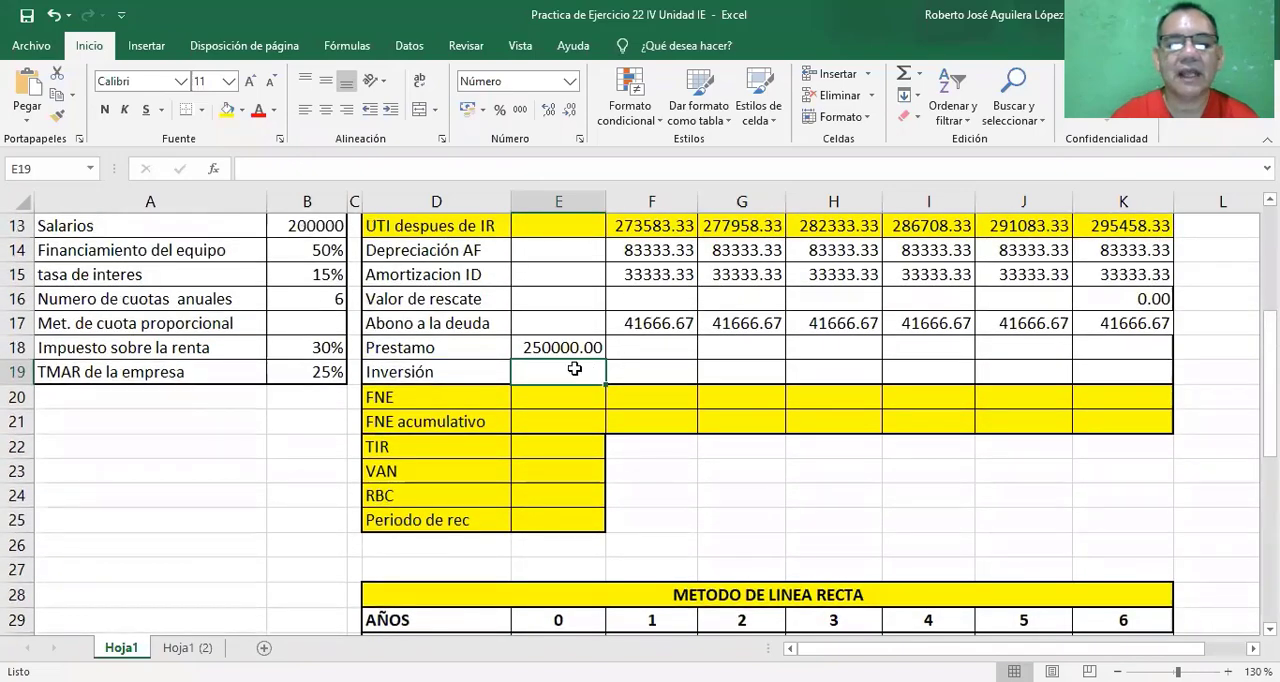
type("=")
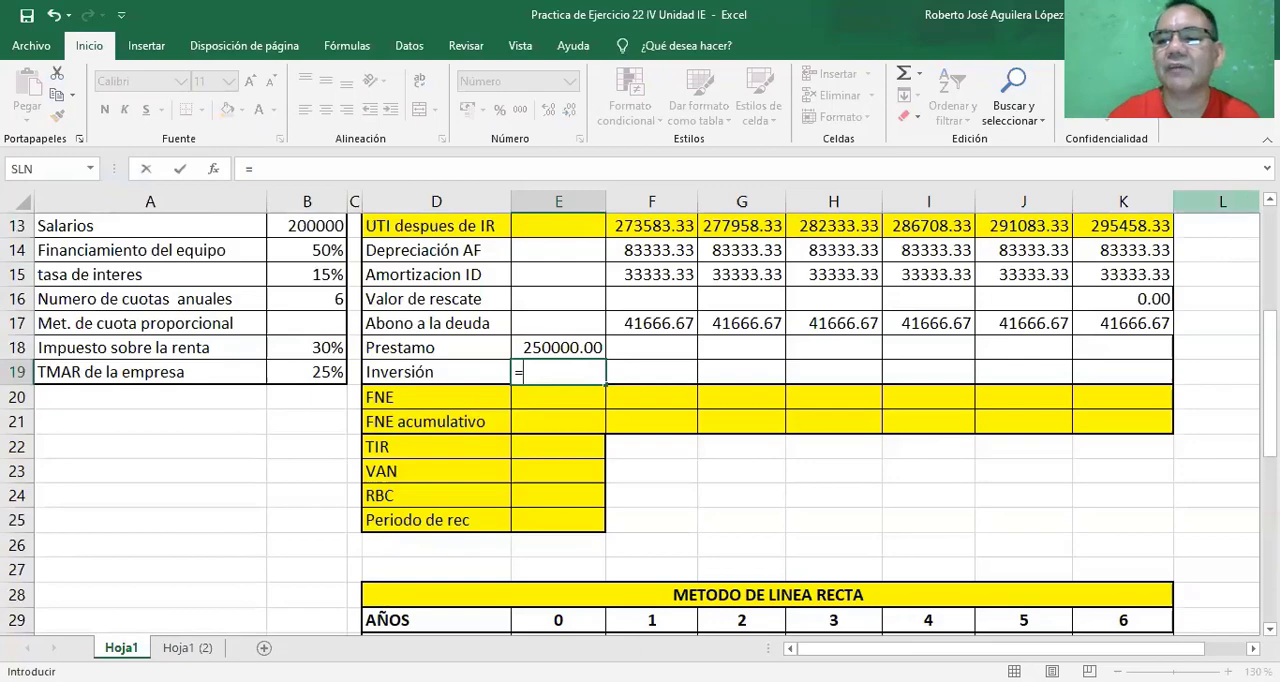
scroll(1250, 300, "up", 1)
scroll(330, 296, "up", 2)
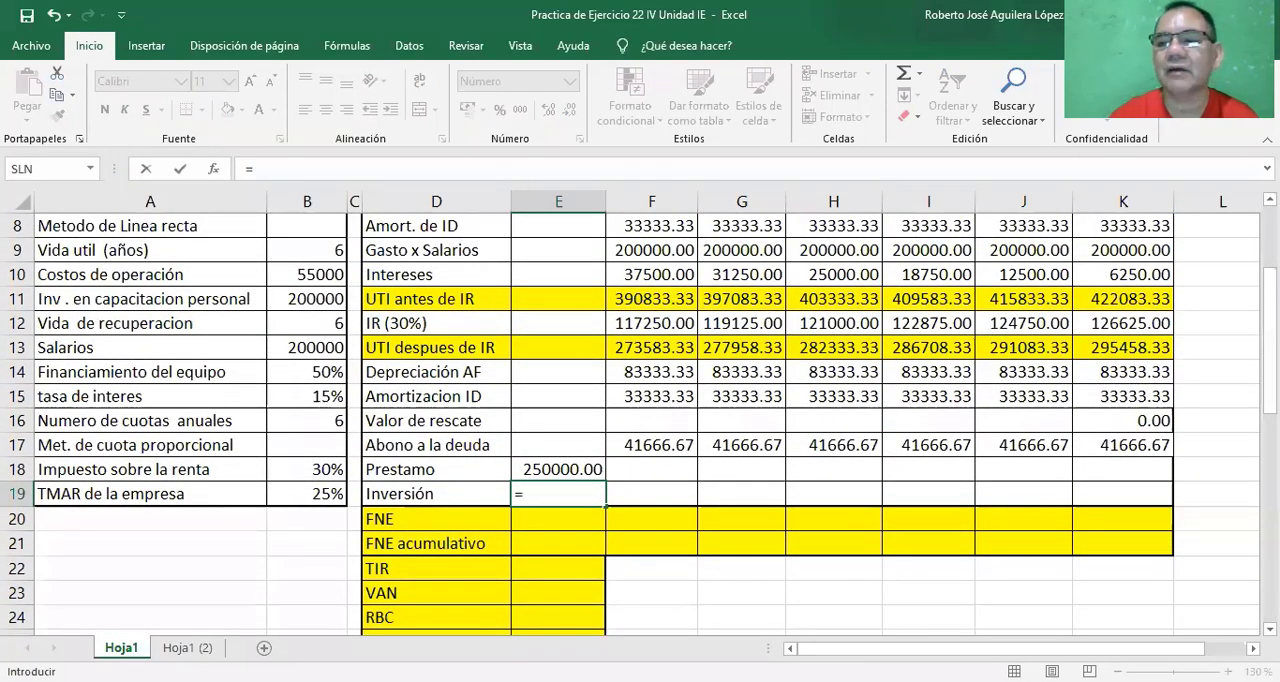
scroll(576, 332, "up", 1)
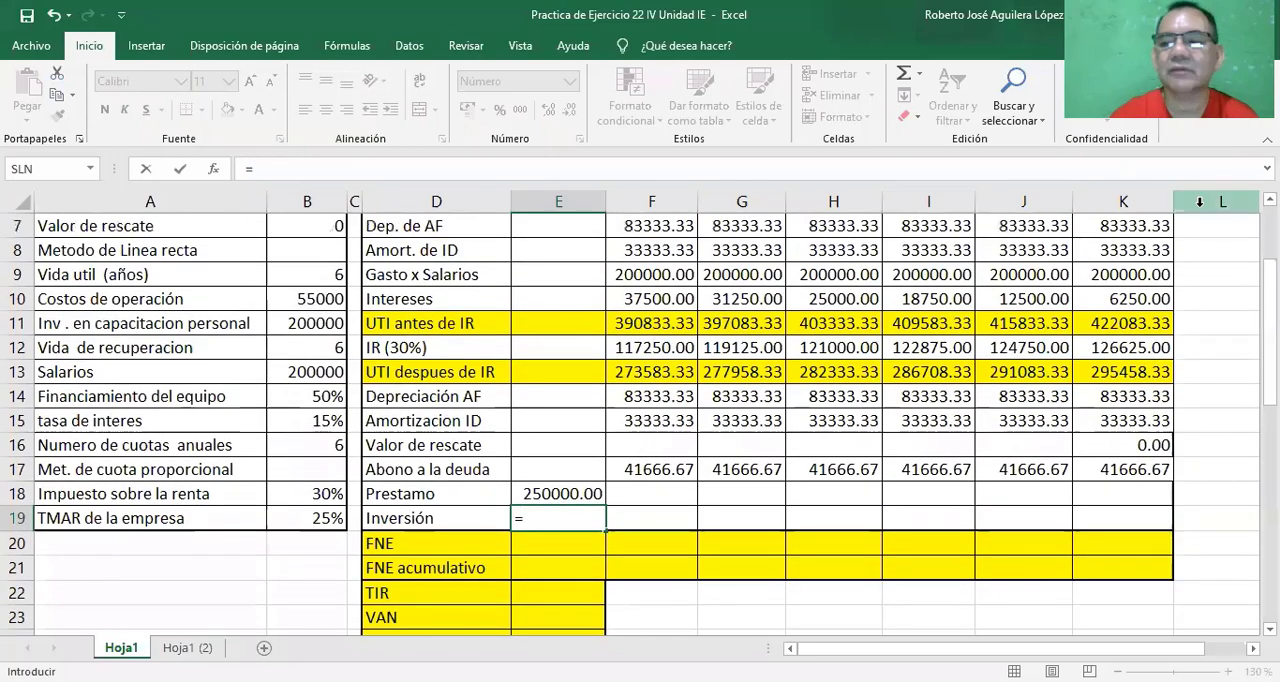
scroll(306, 279, "up", 1)
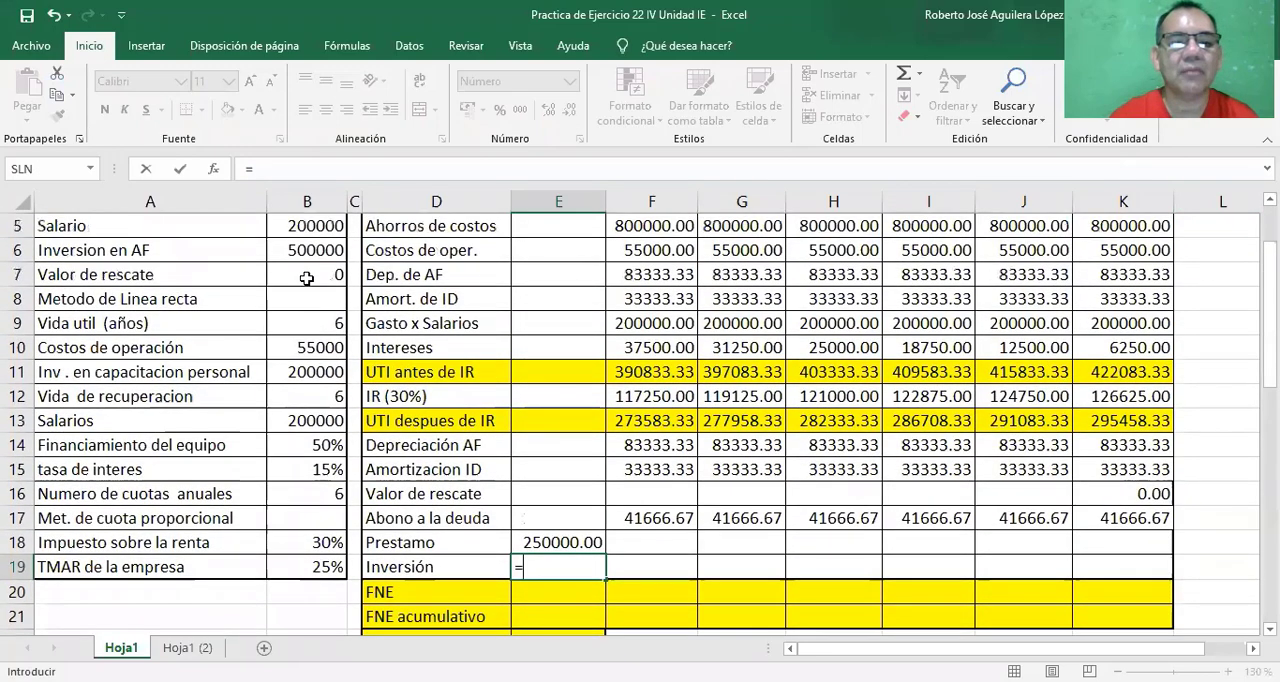
left_click(291, 245)
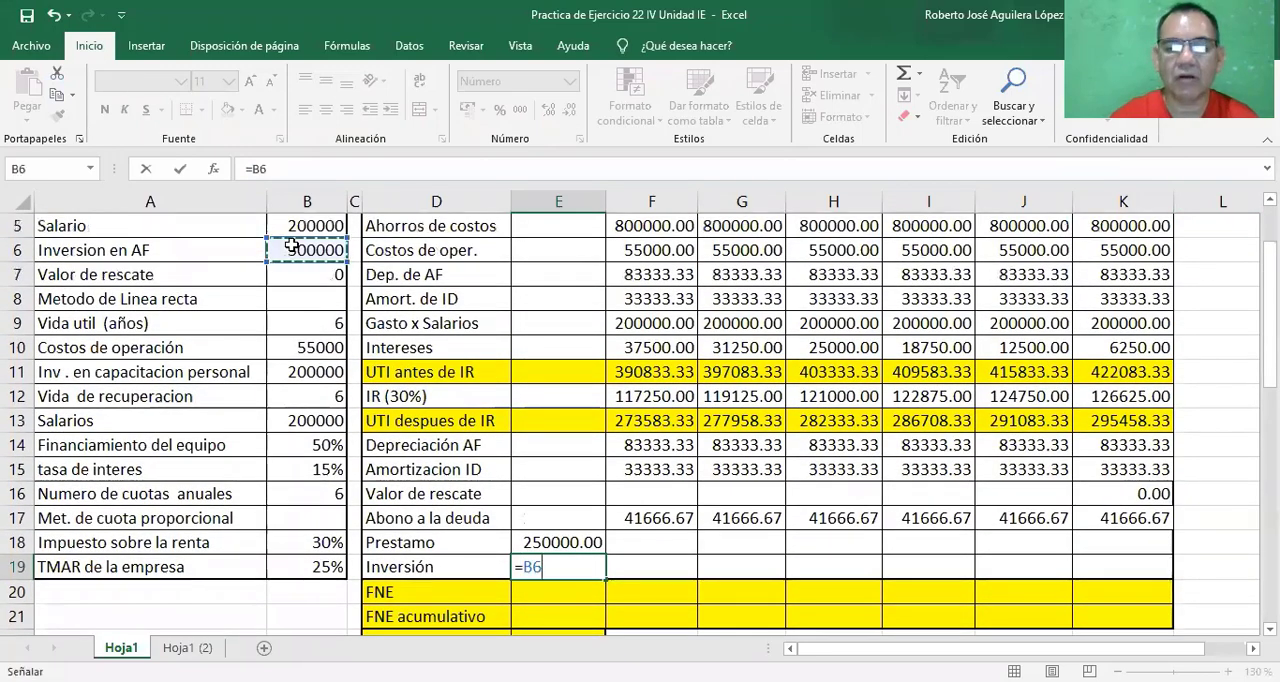
type("+")
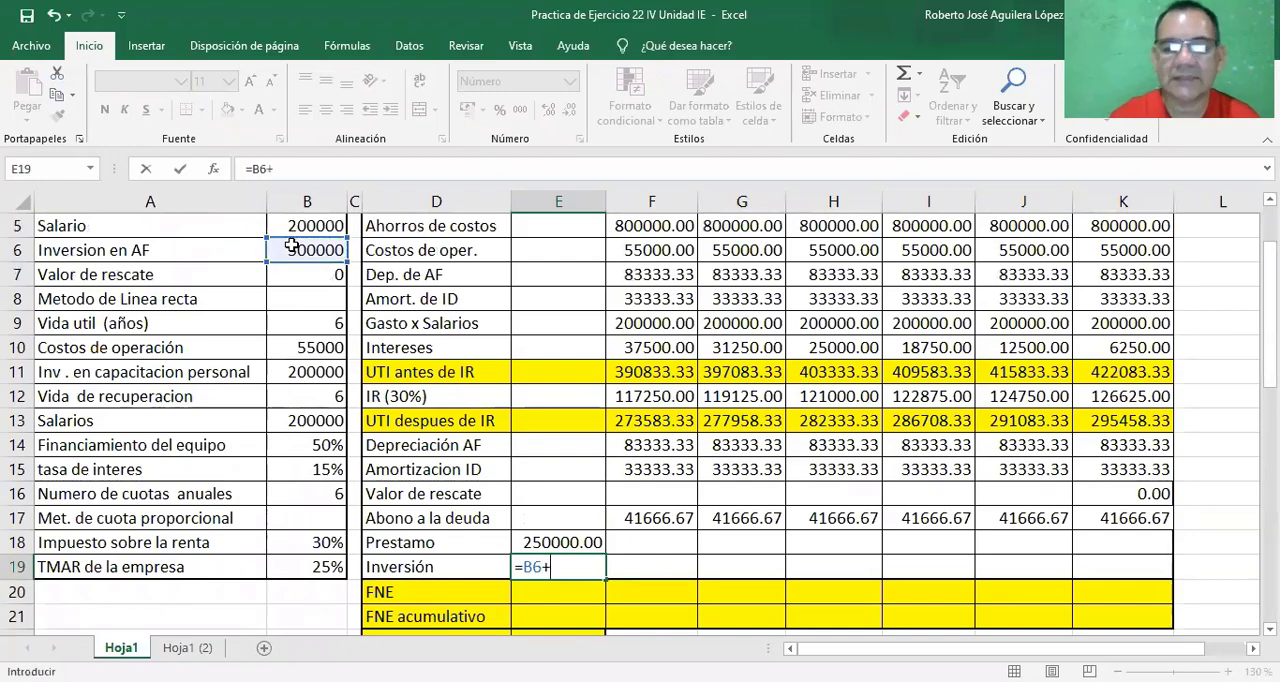
left_click(296, 372)
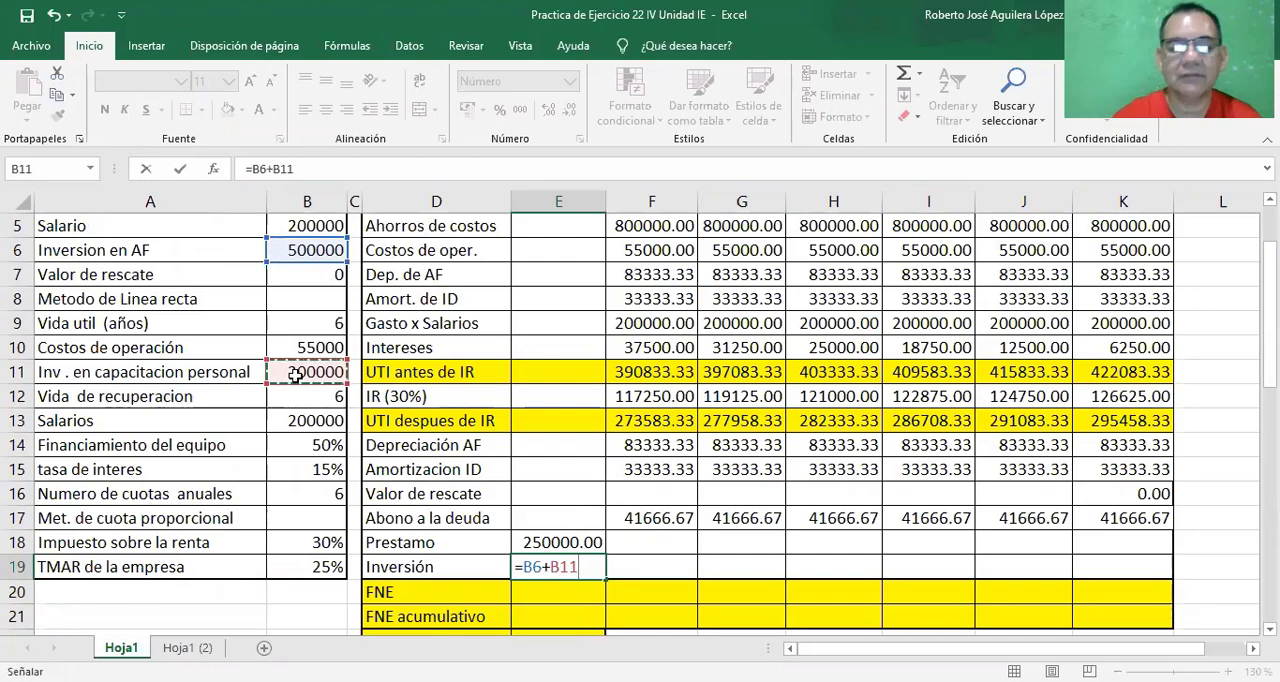
key("Return")
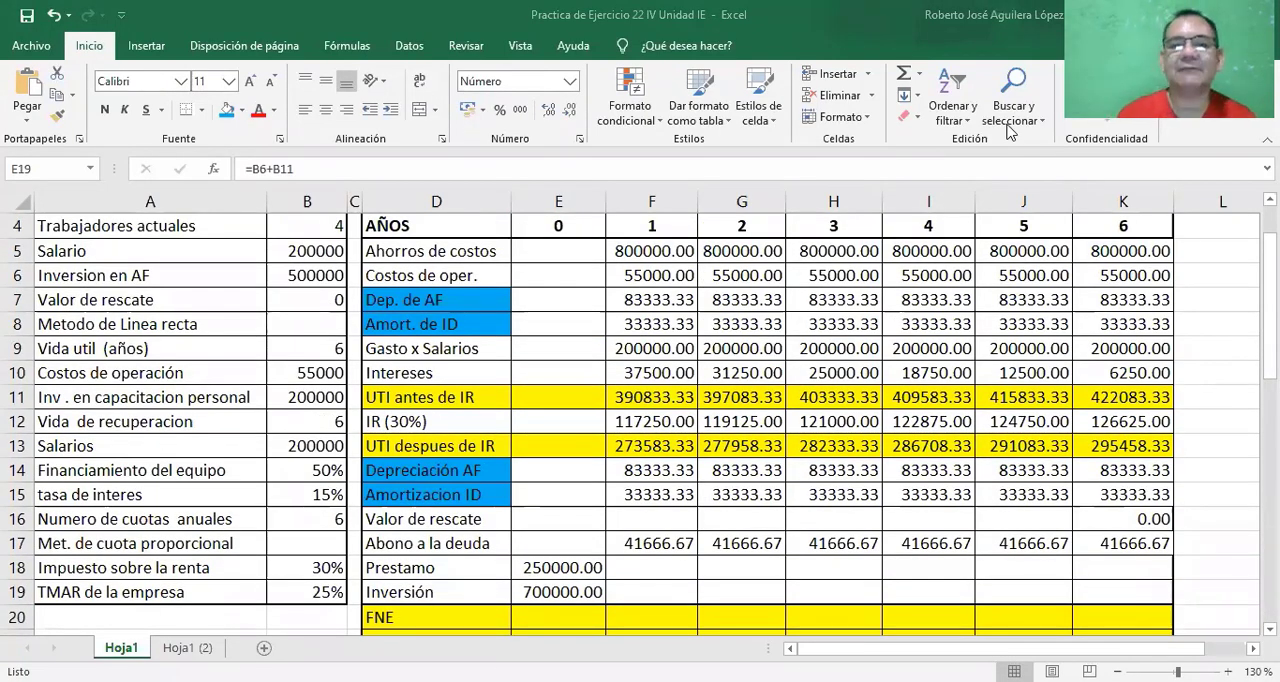
scroll(691, 548, "down", 1)
scroll(691, 548, "down", 1)
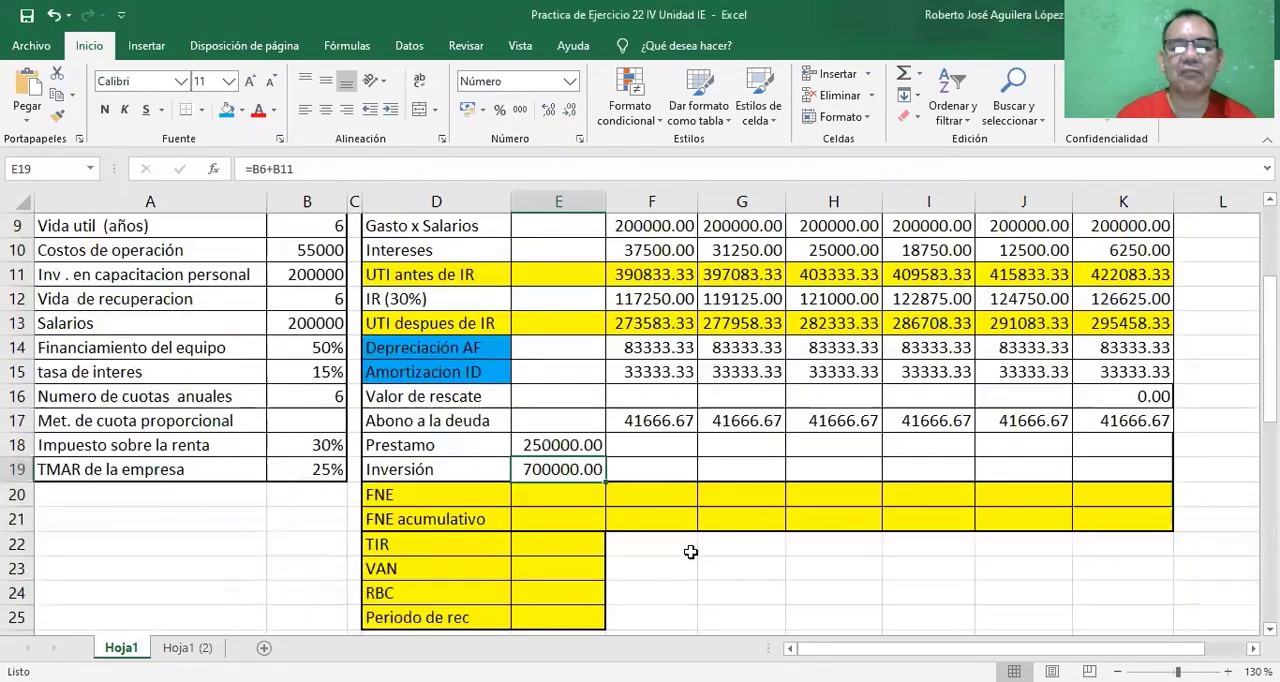
left_click(536, 494)
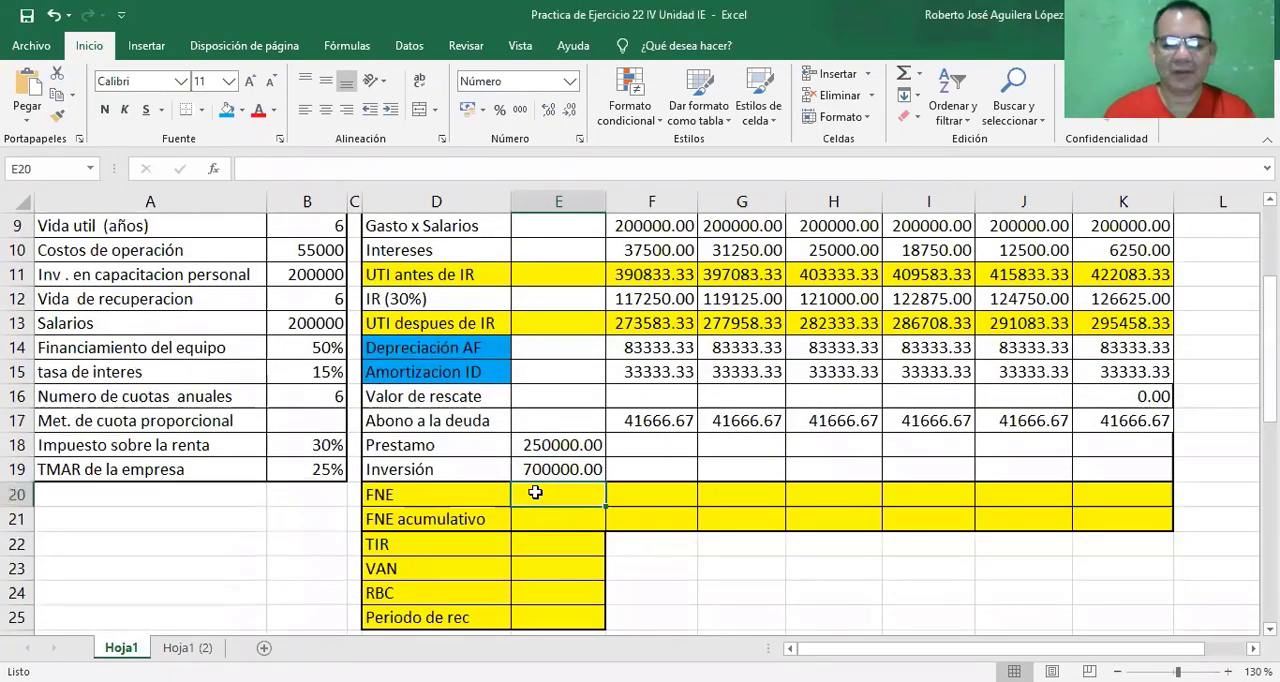
type("=")
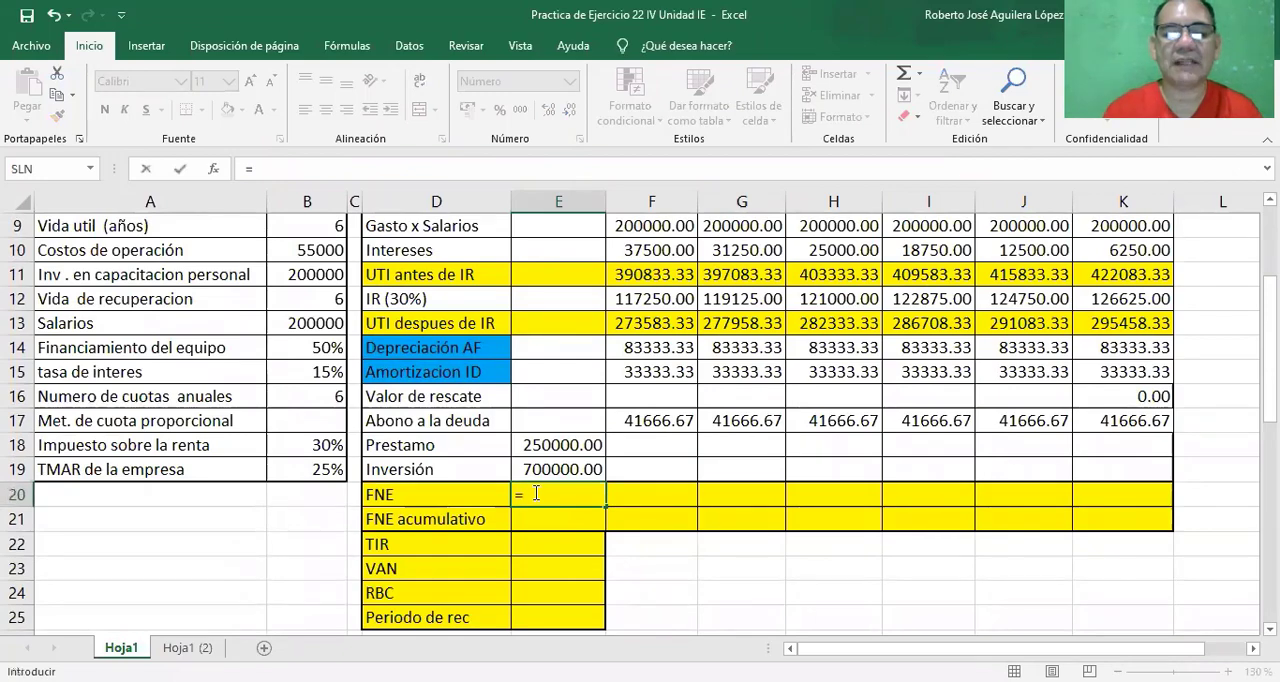
left_click(550, 323)
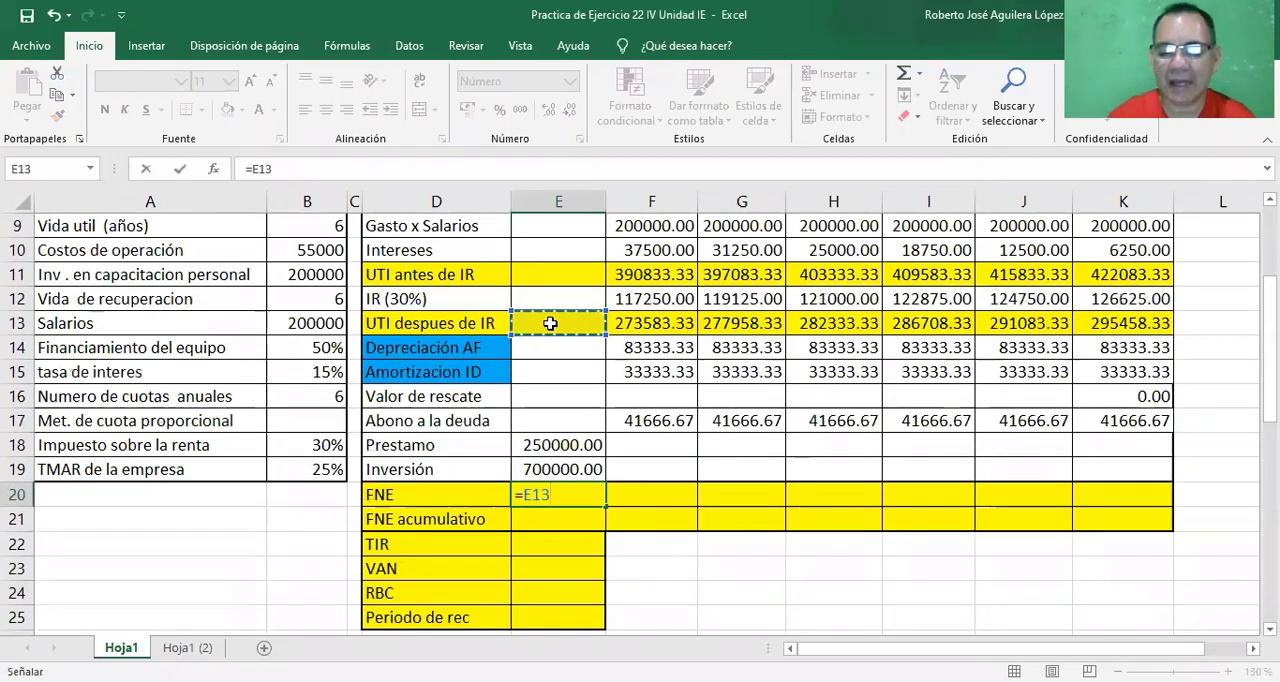
type("-")
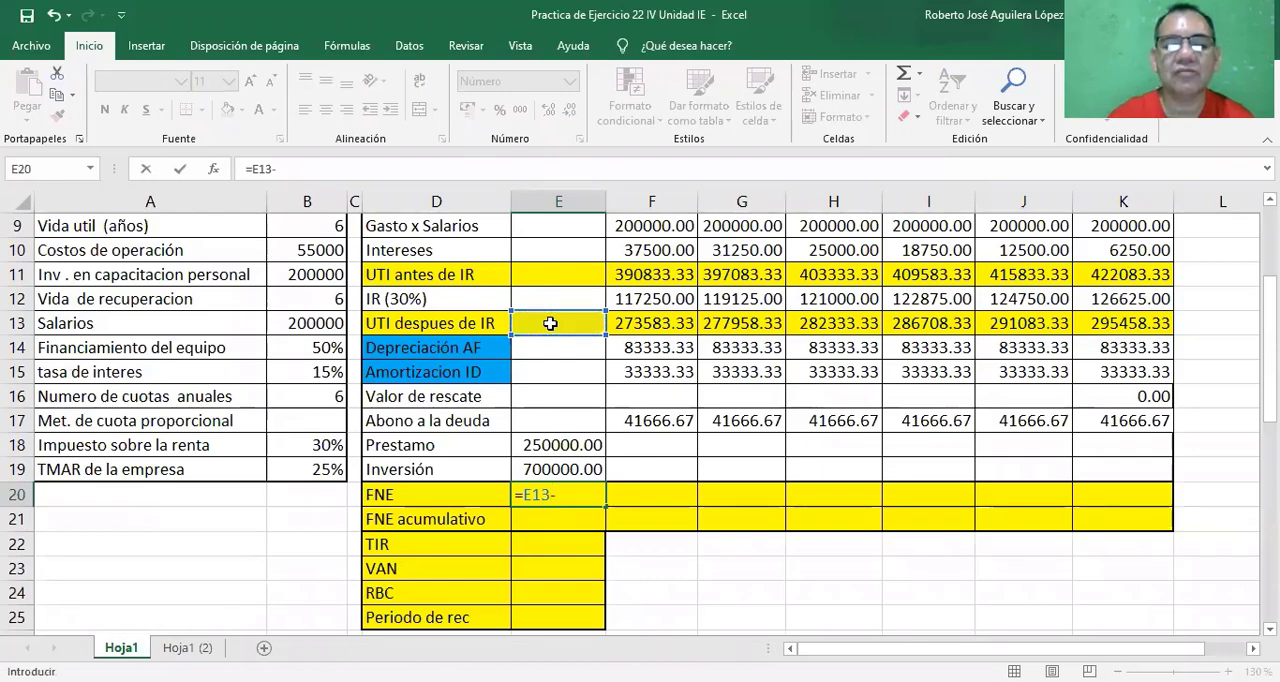
left_click(542, 346)
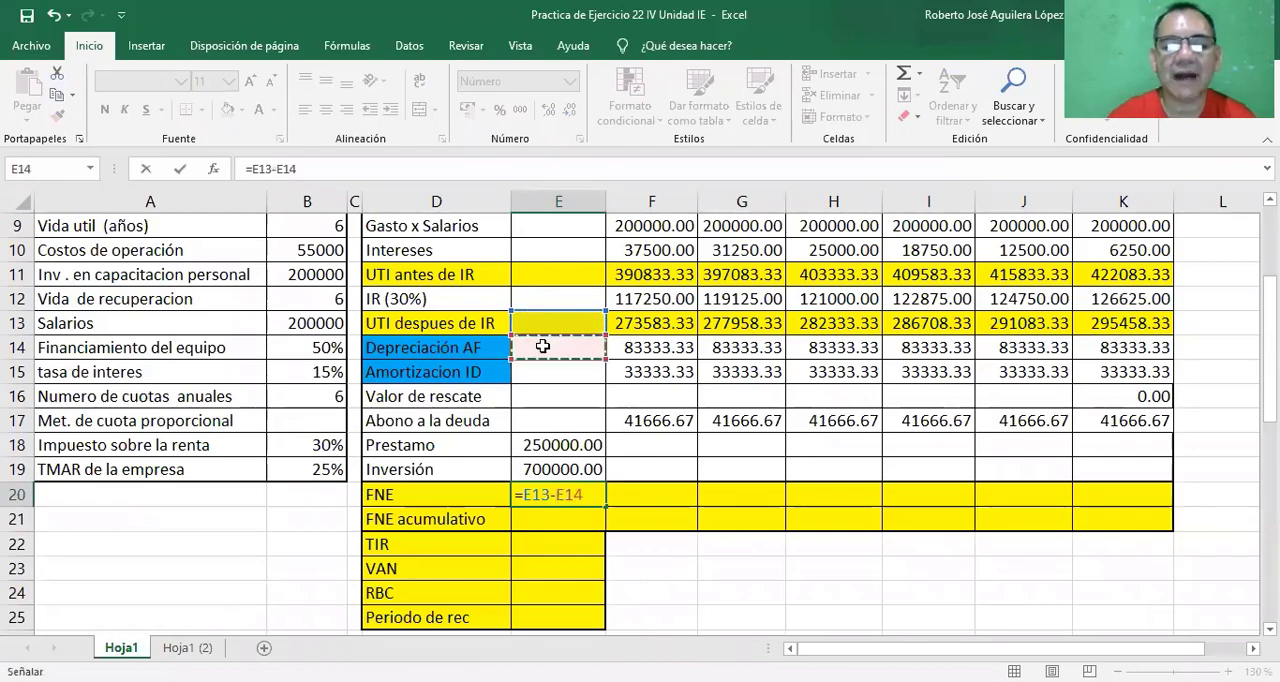
key("BackSpace")
key("BackSpace")
key("BackSpace")
key("BackSpace")
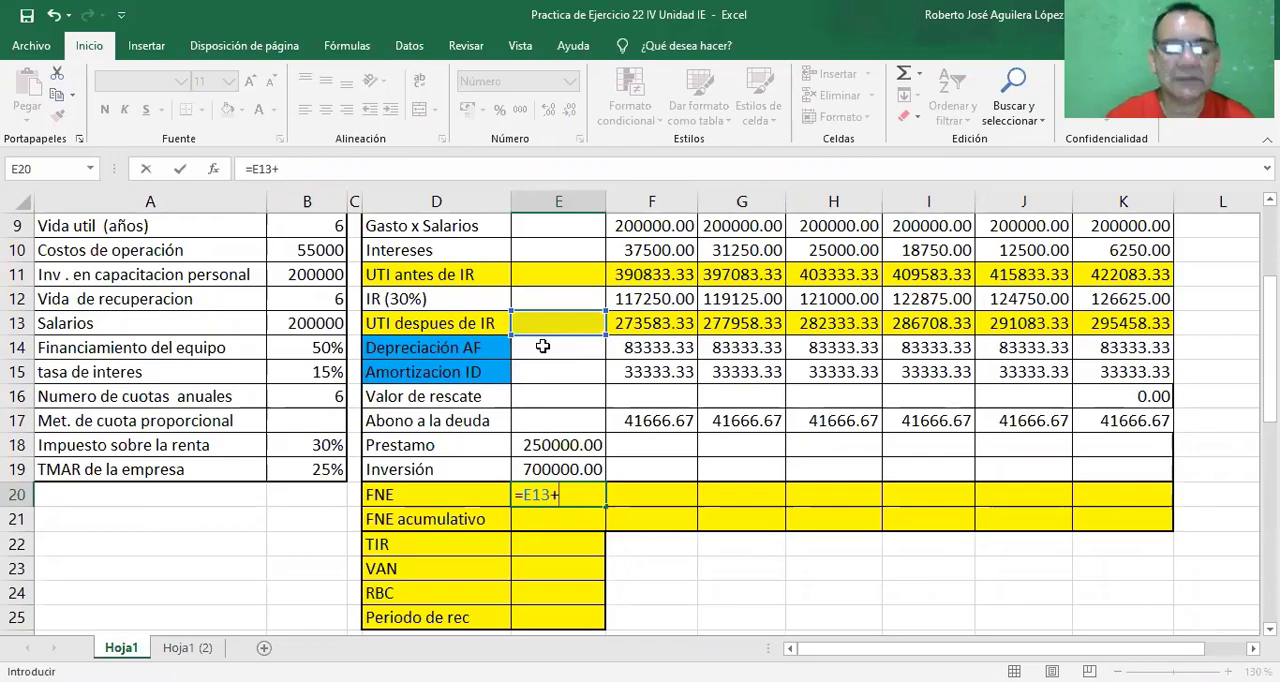
key("Escape")
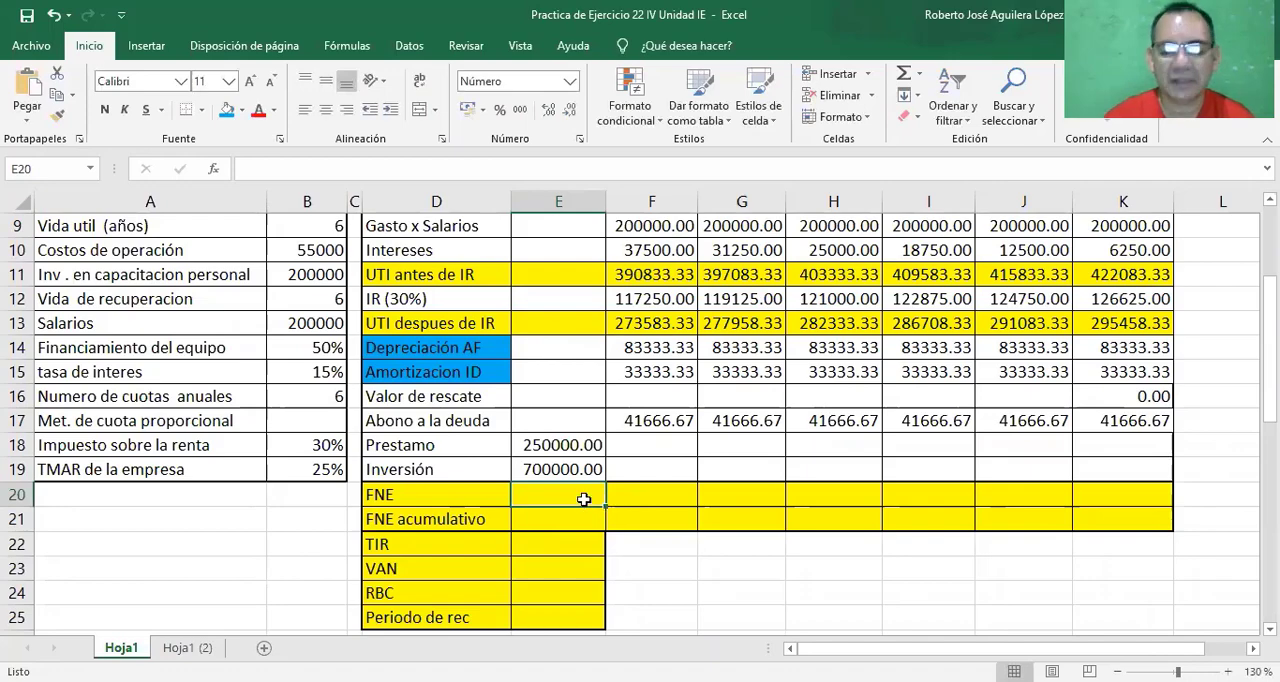
Compute the year 0 FNE in cell E20 with =E13+E14+E15+E16-E17+E18-E19 and fill it across years 1 to 6.
type("=")
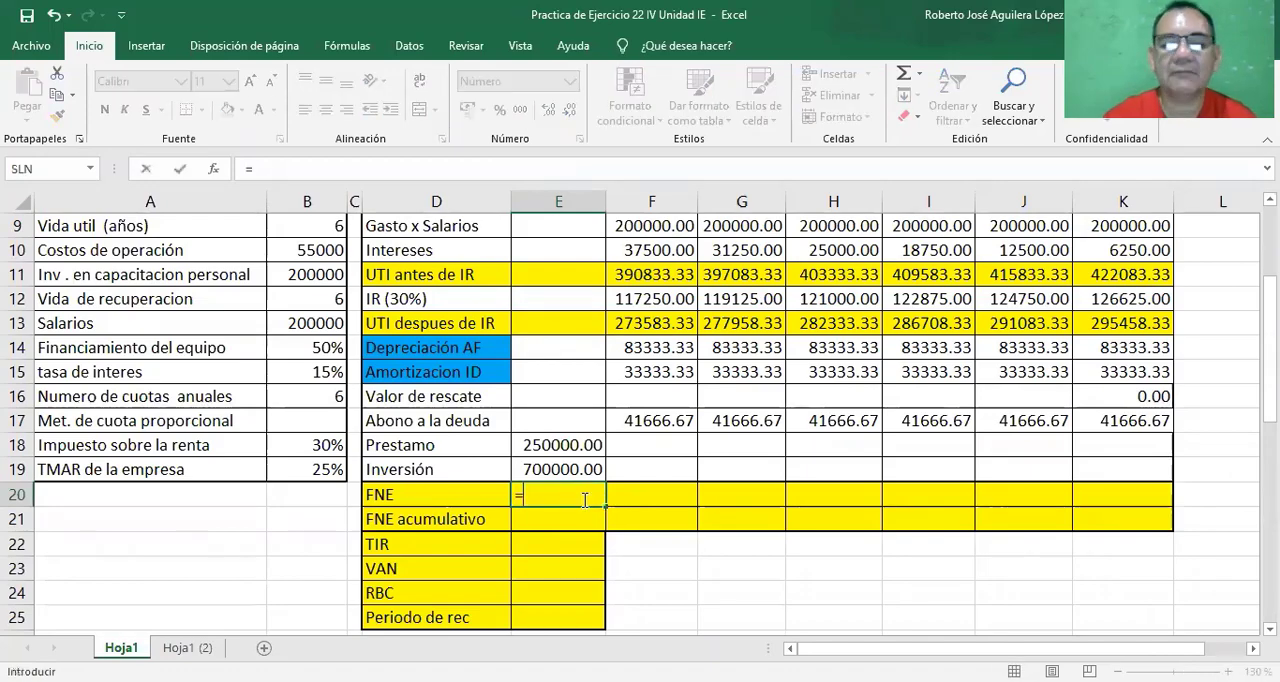
left_click(540, 327)
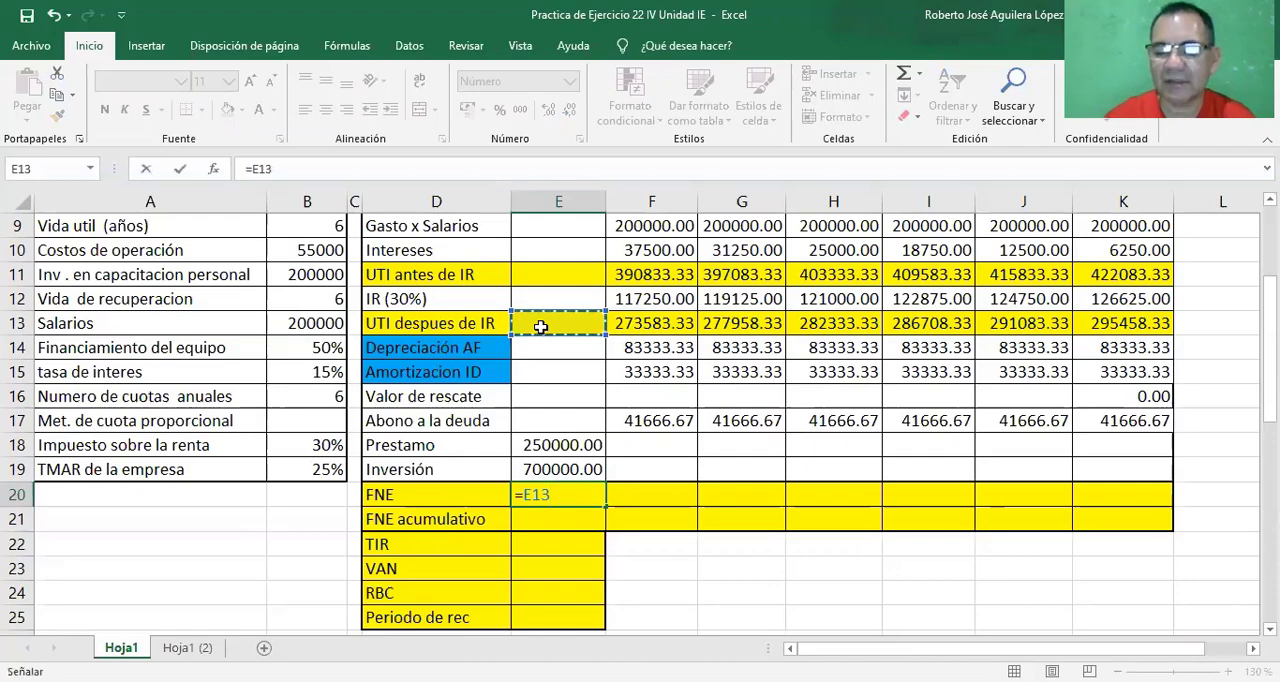
type("+")
left_click(539, 347)
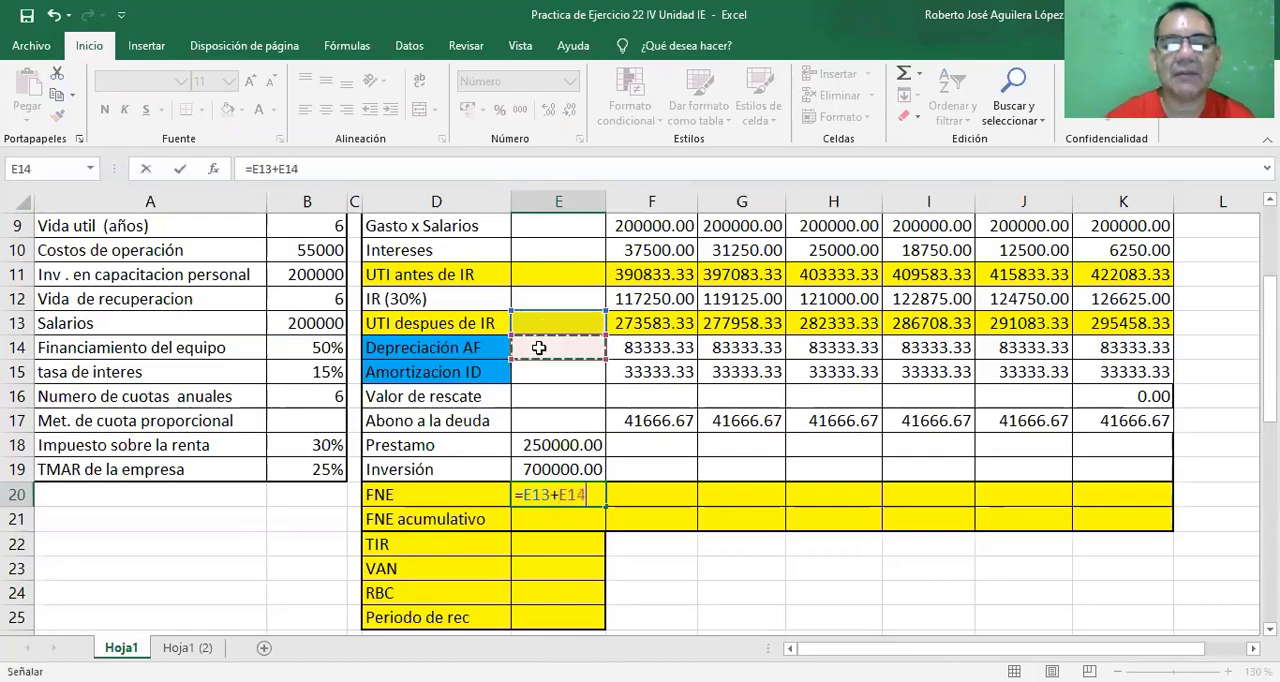
type("+")
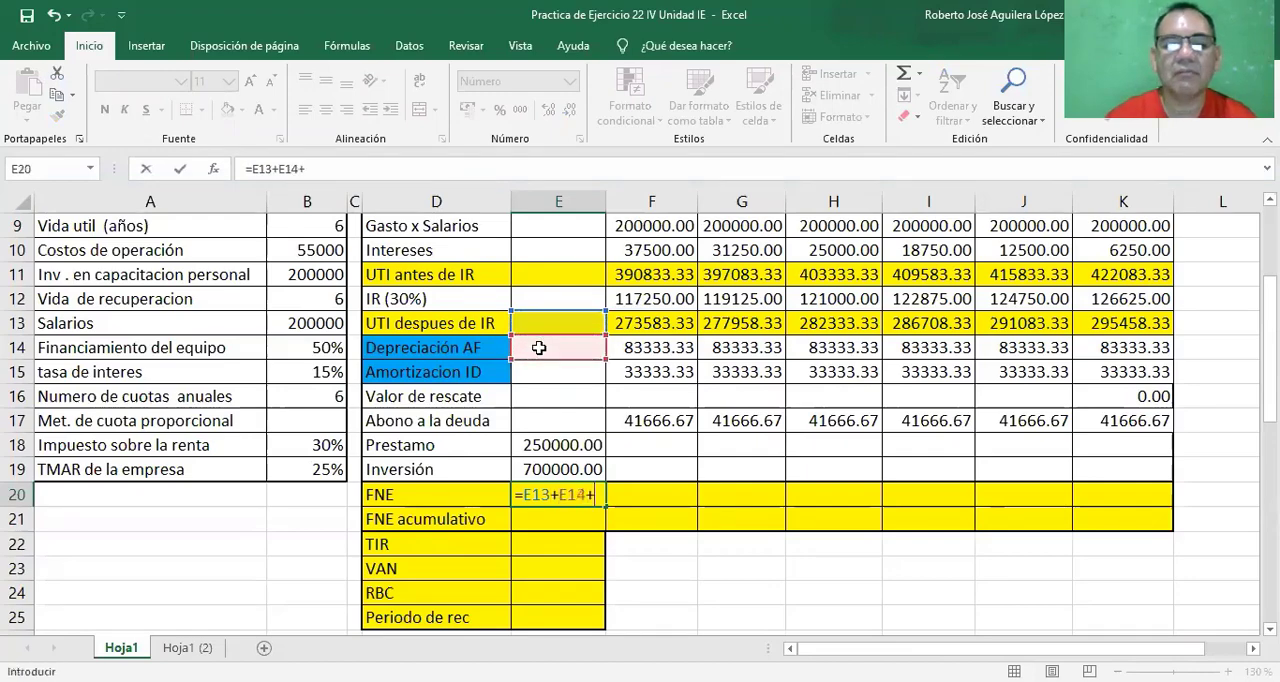
left_click(536, 374)
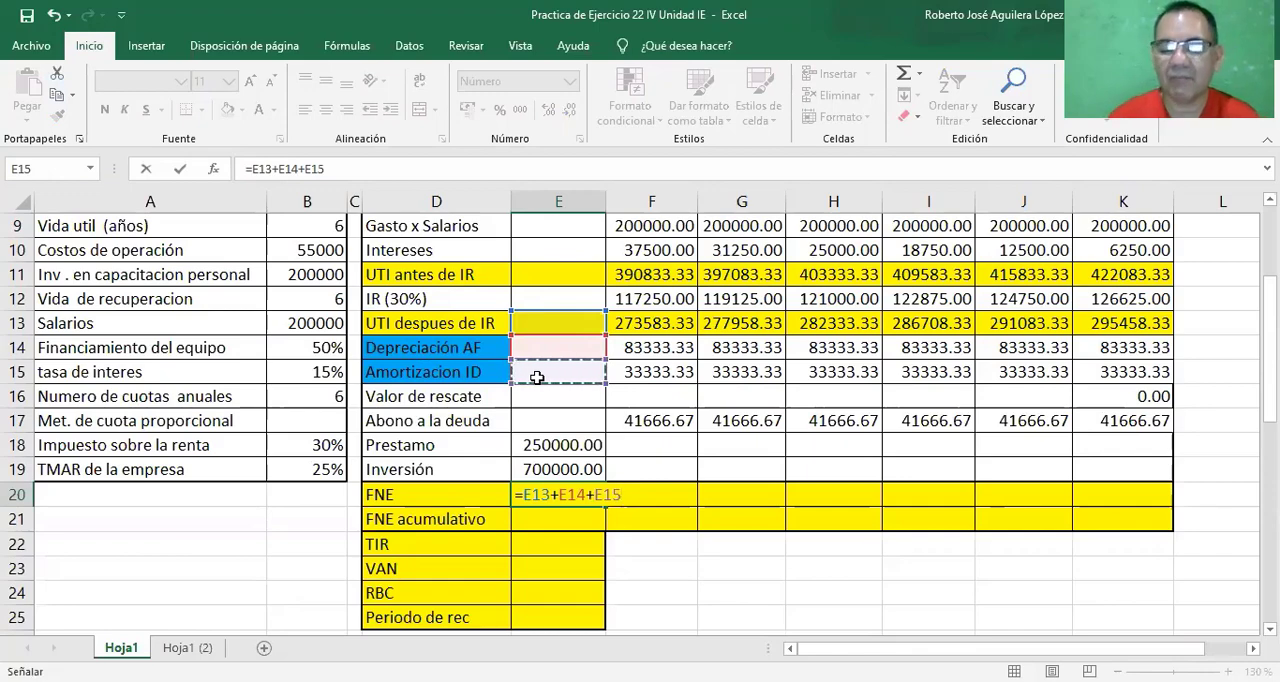
type("+")
left_click(542, 398)
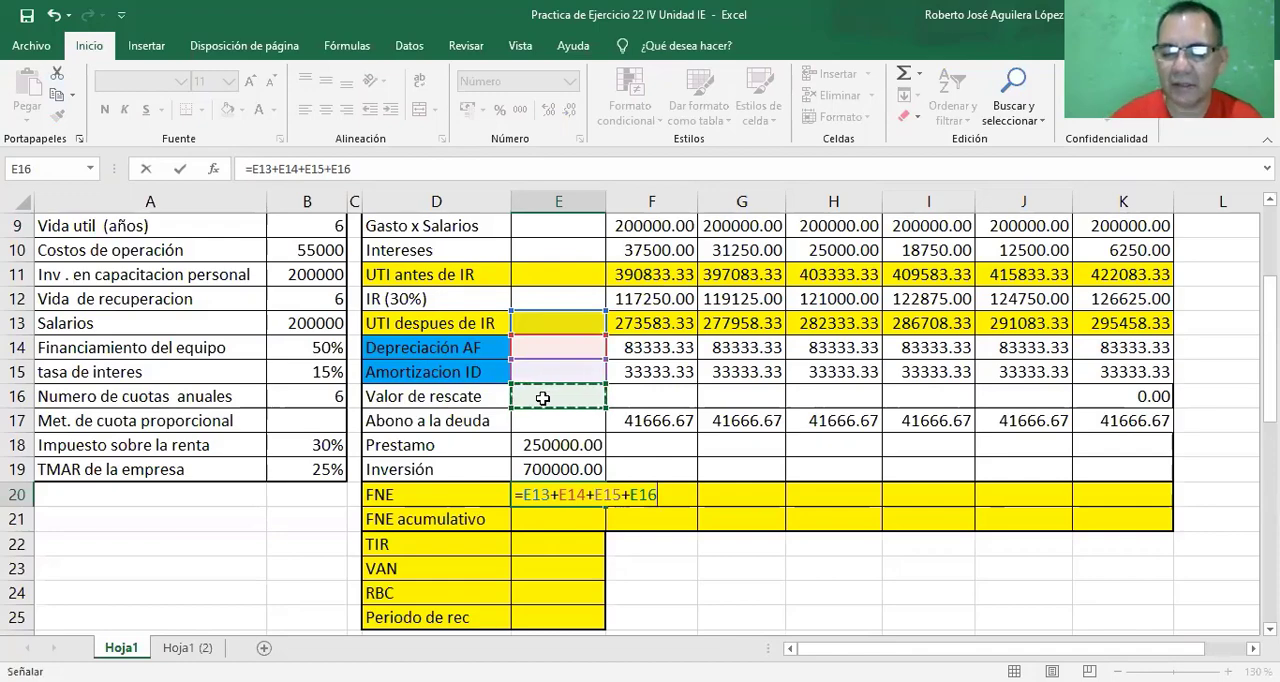
type("-")
left_click(550, 421)
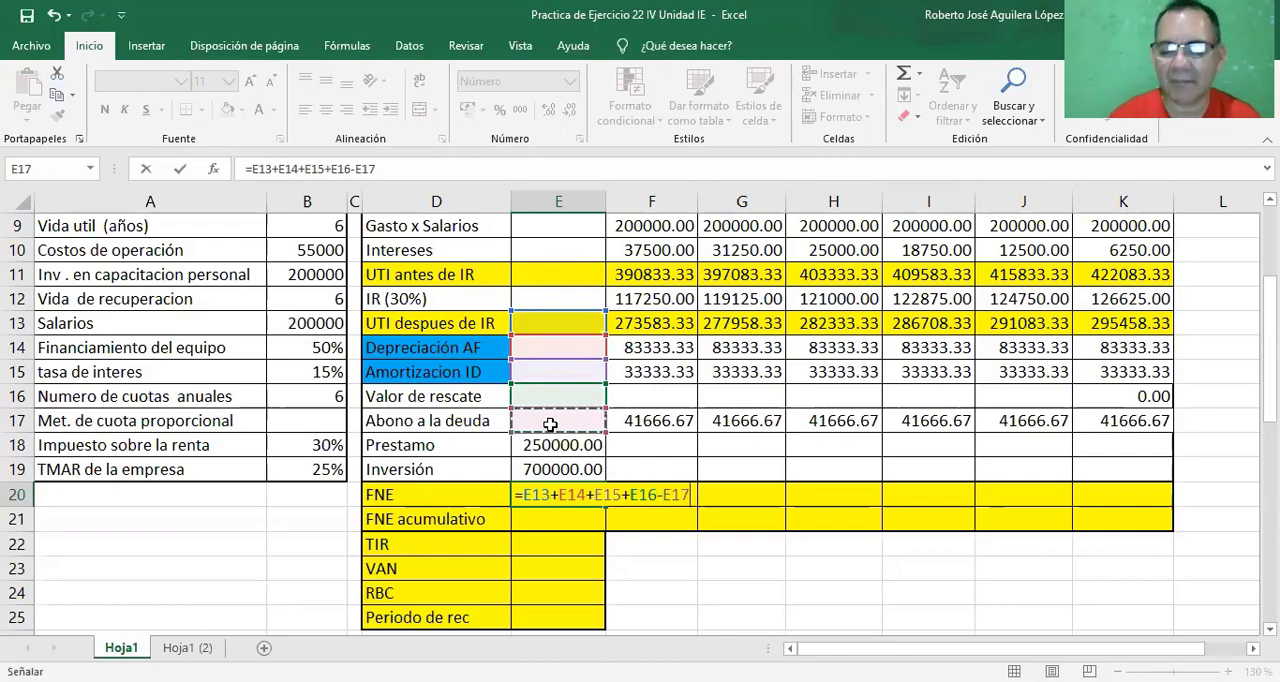
type("+")
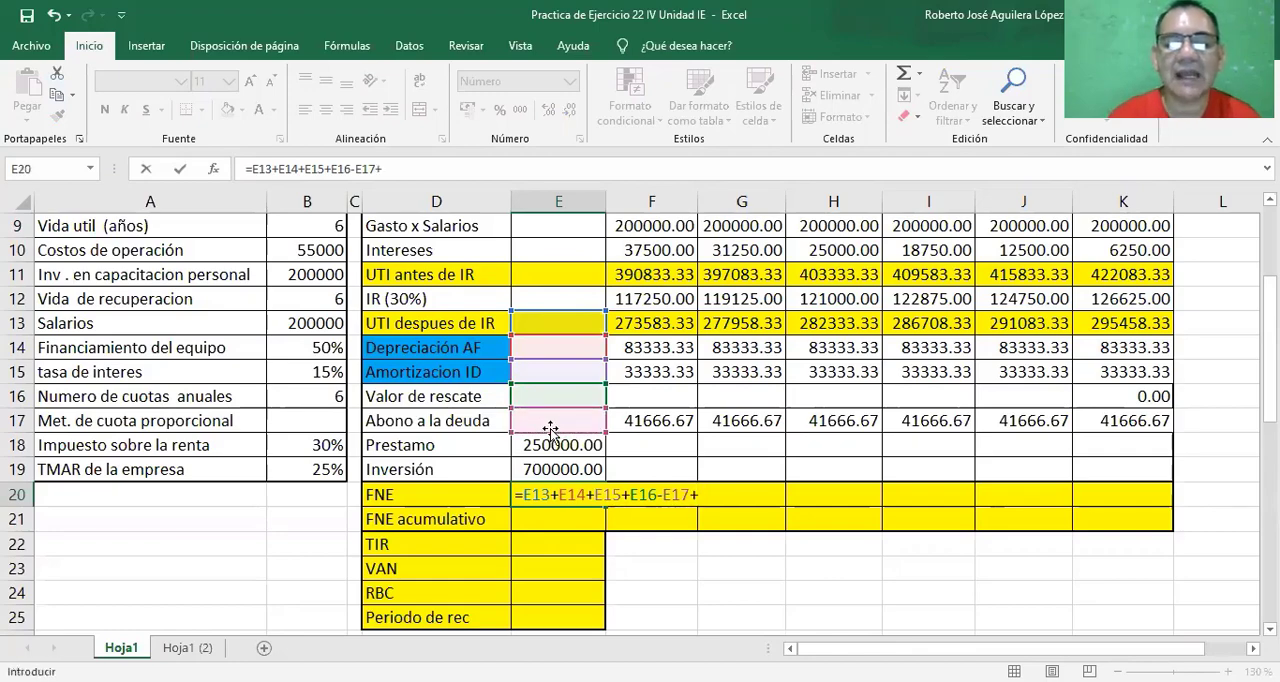
left_click(540, 445)
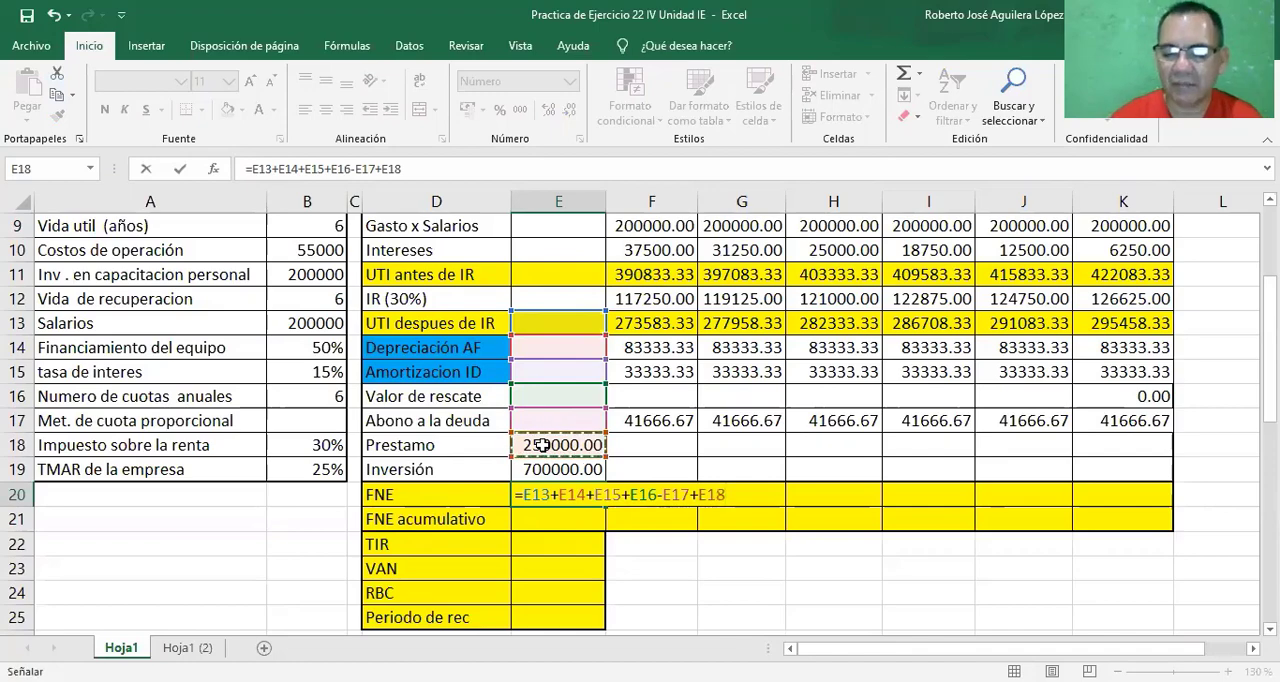
type("-")
left_click(549, 469)
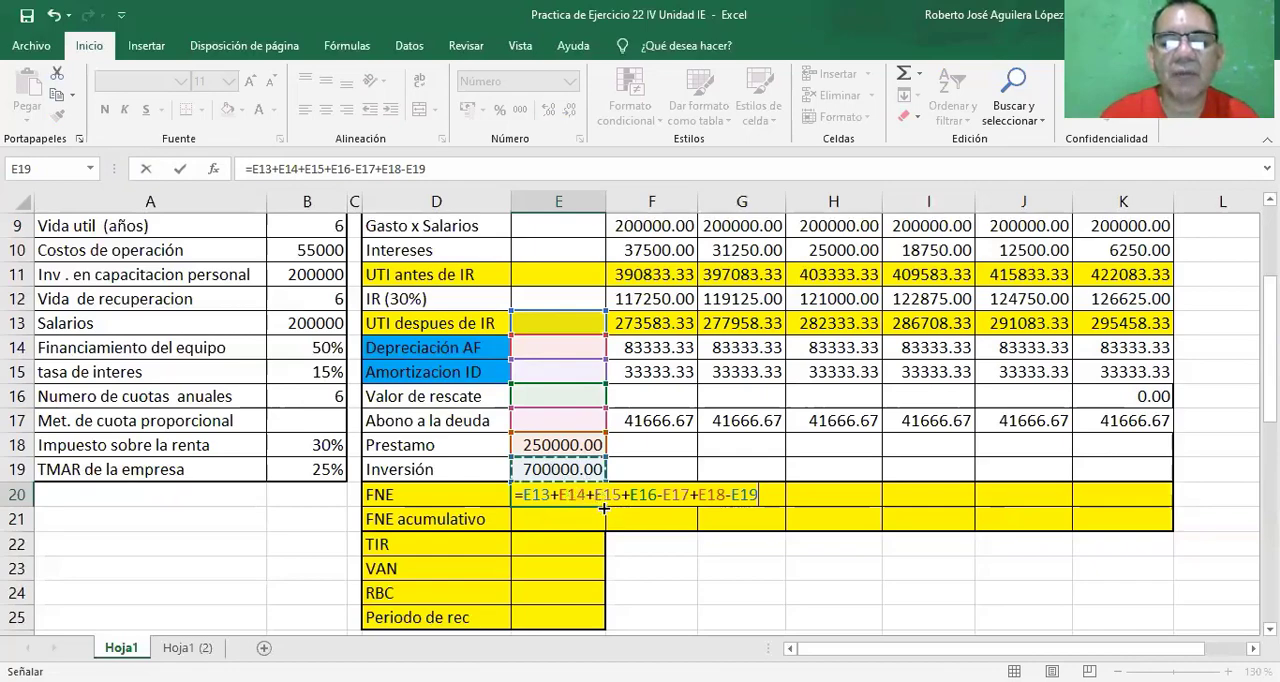
key("ctrl+Return")
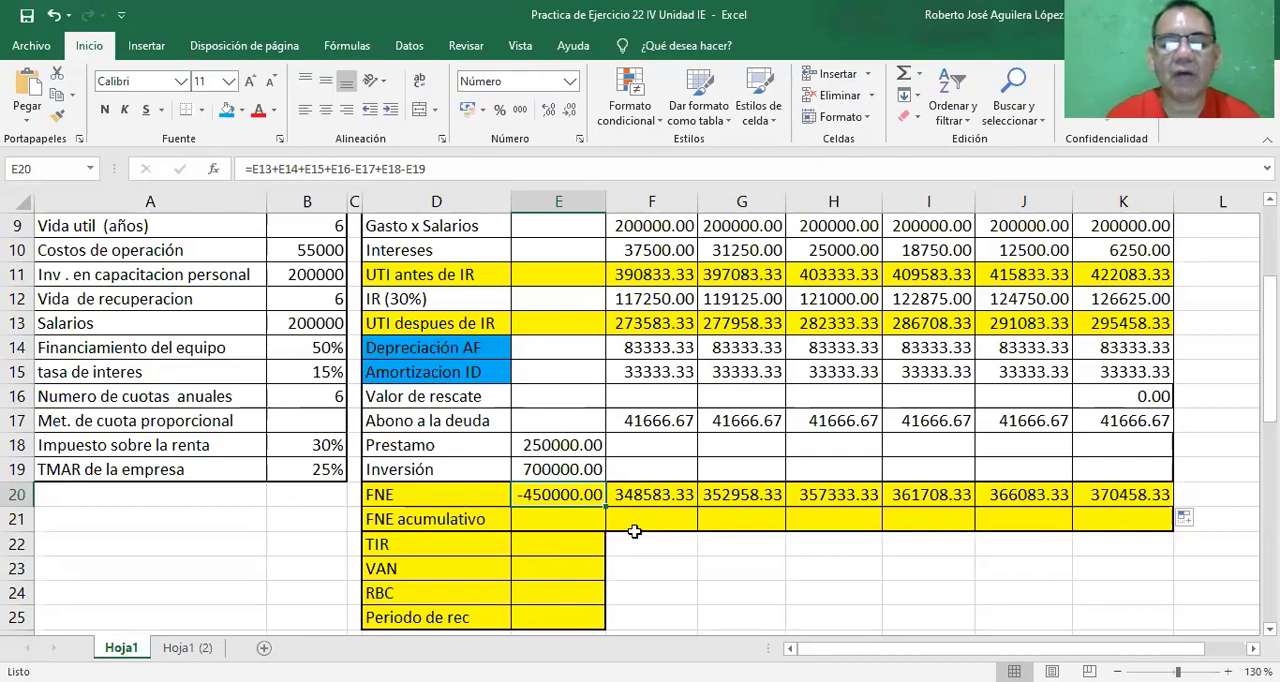
Link the year 0 FNE acumulativo in cell E21 to the year 0 FNE with =E20.
left_click(572, 520)
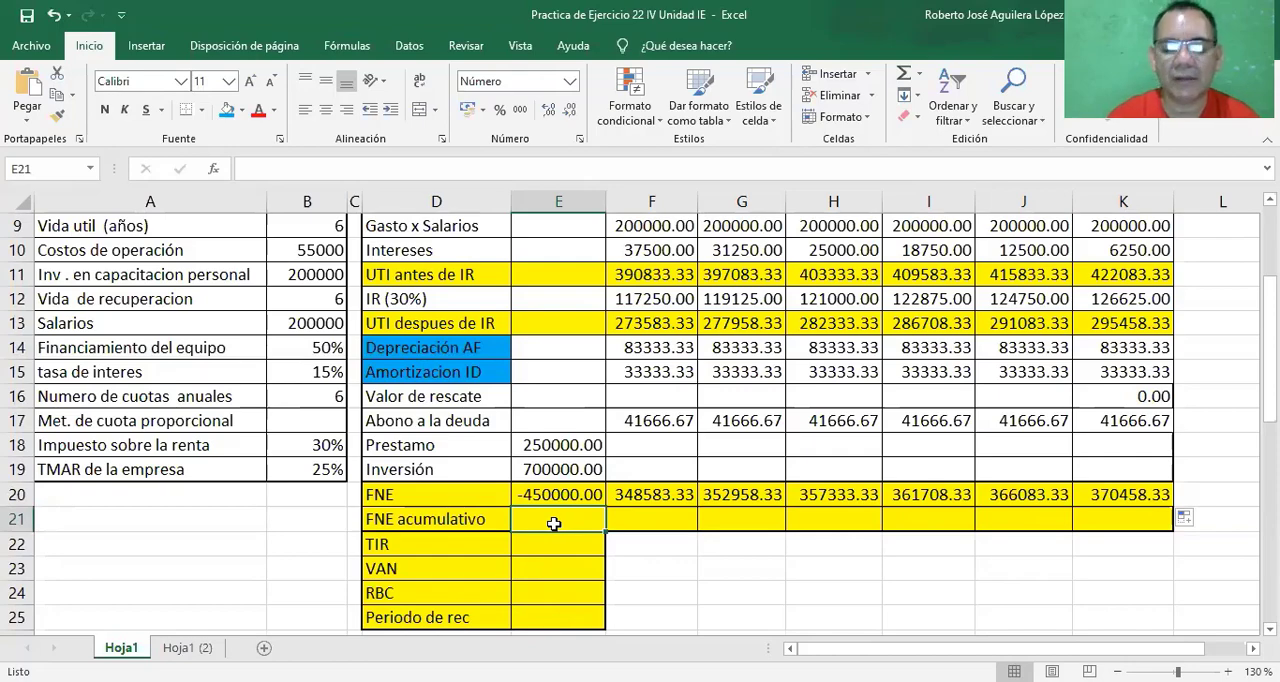
type("=")
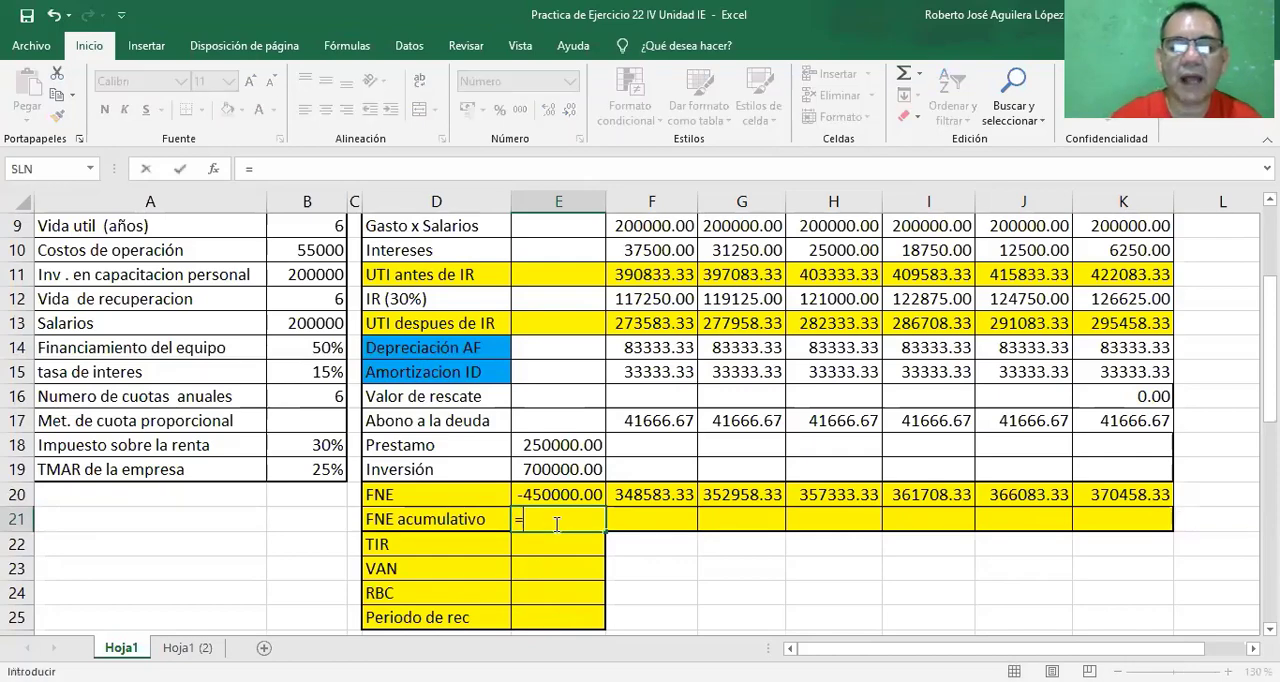
left_click(549, 497)
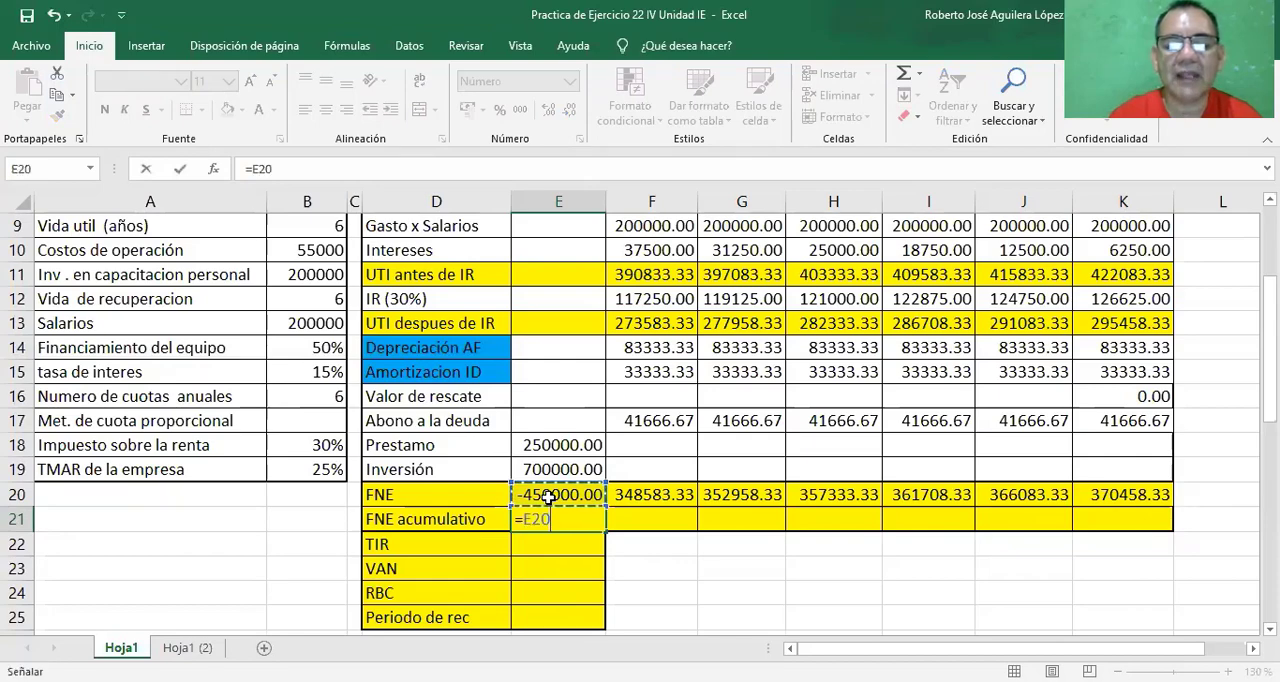
key("Return")
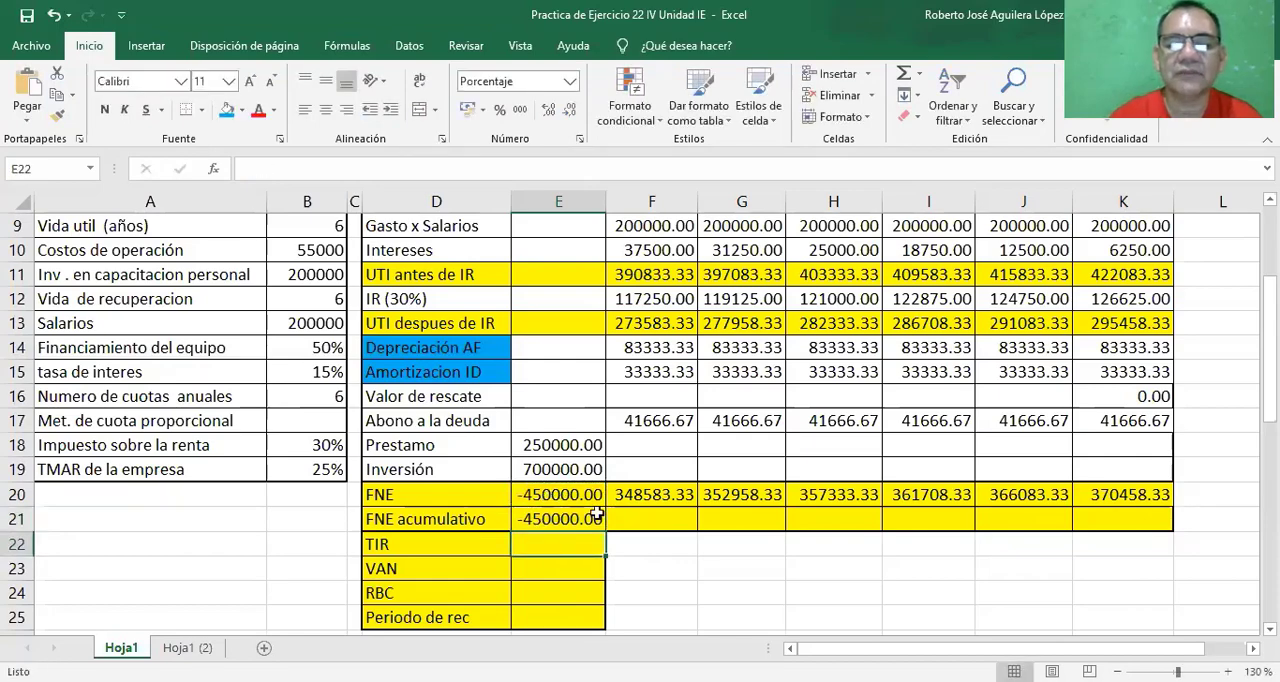
Compute the year 1 FNE acumulativo in cell F21 with =E21+F20 and fill it across to year 2.
left_click(631, 518)
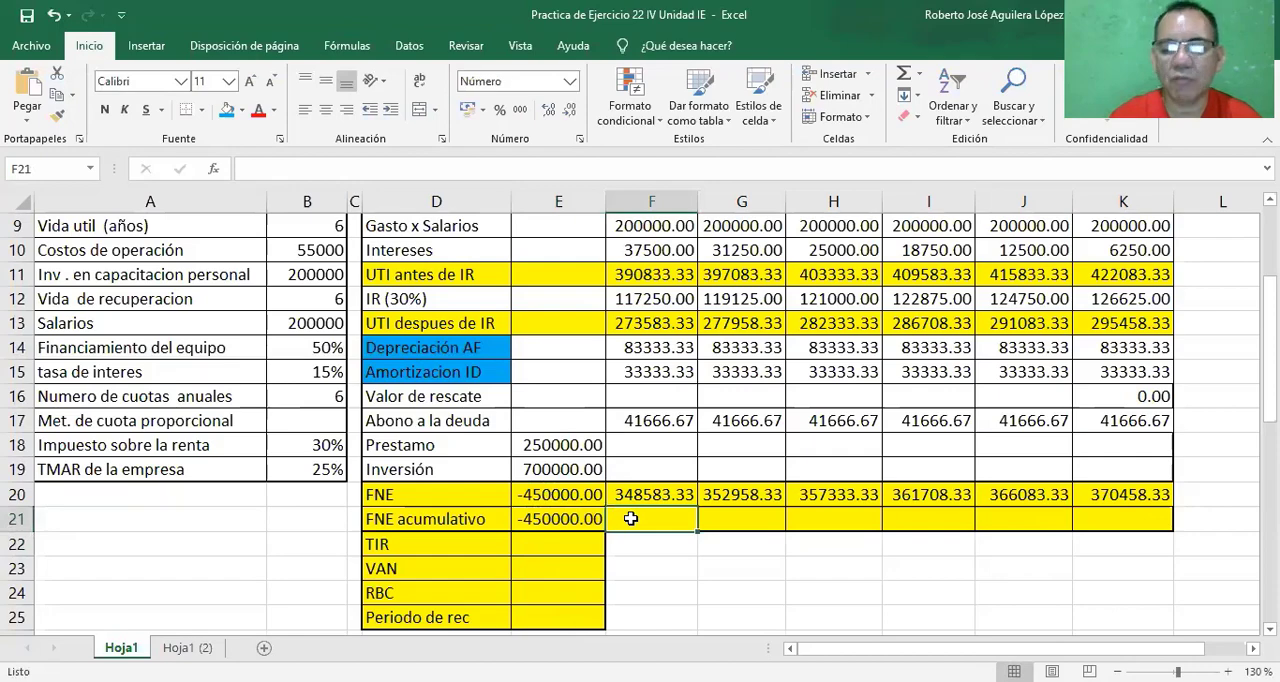
type("=")
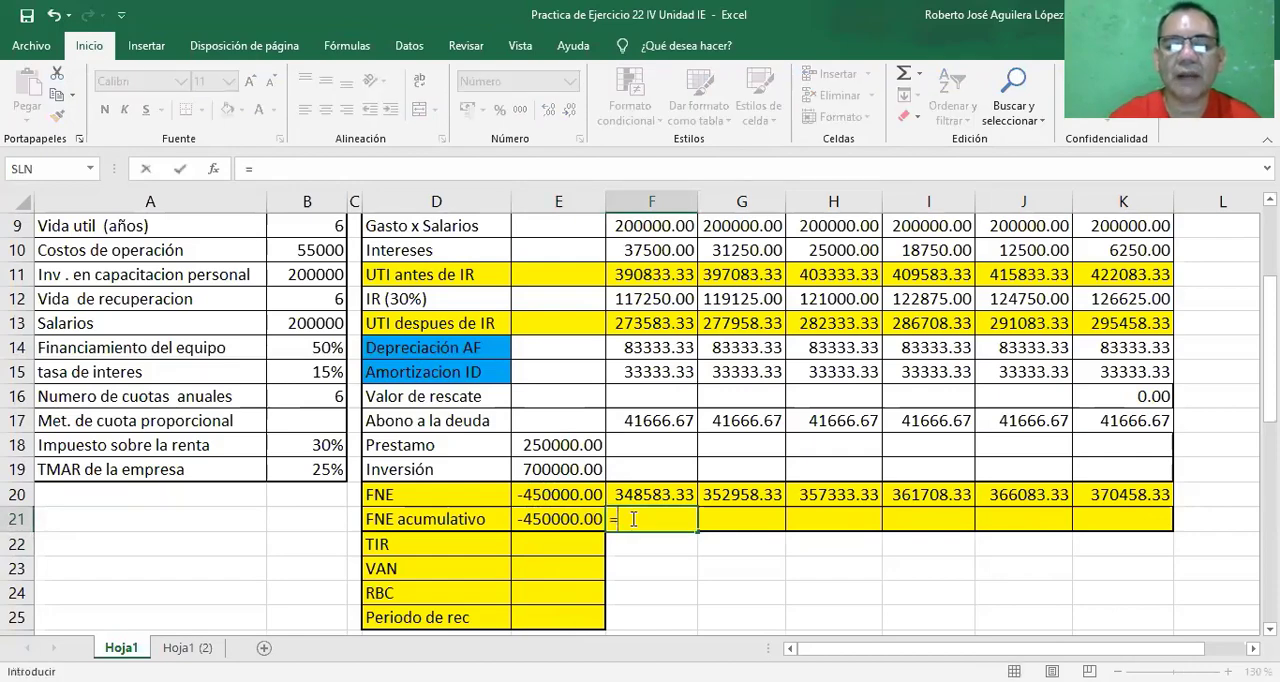
left_click(558, 519)
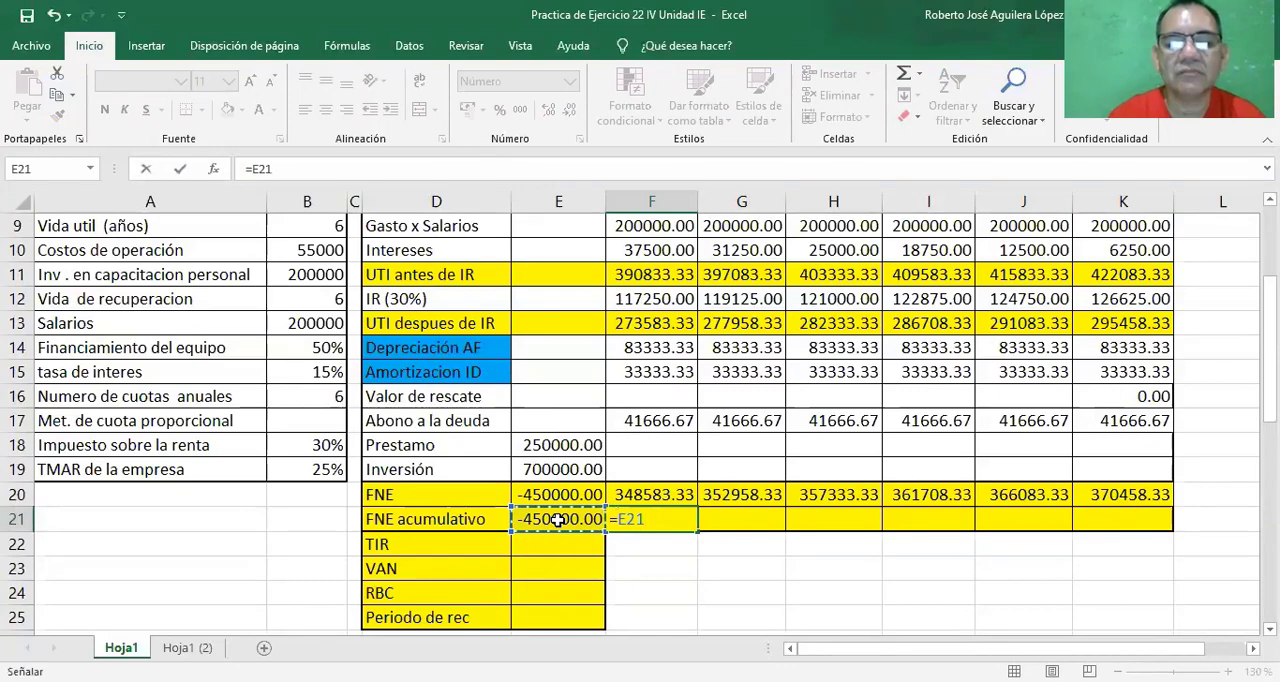
type("*")
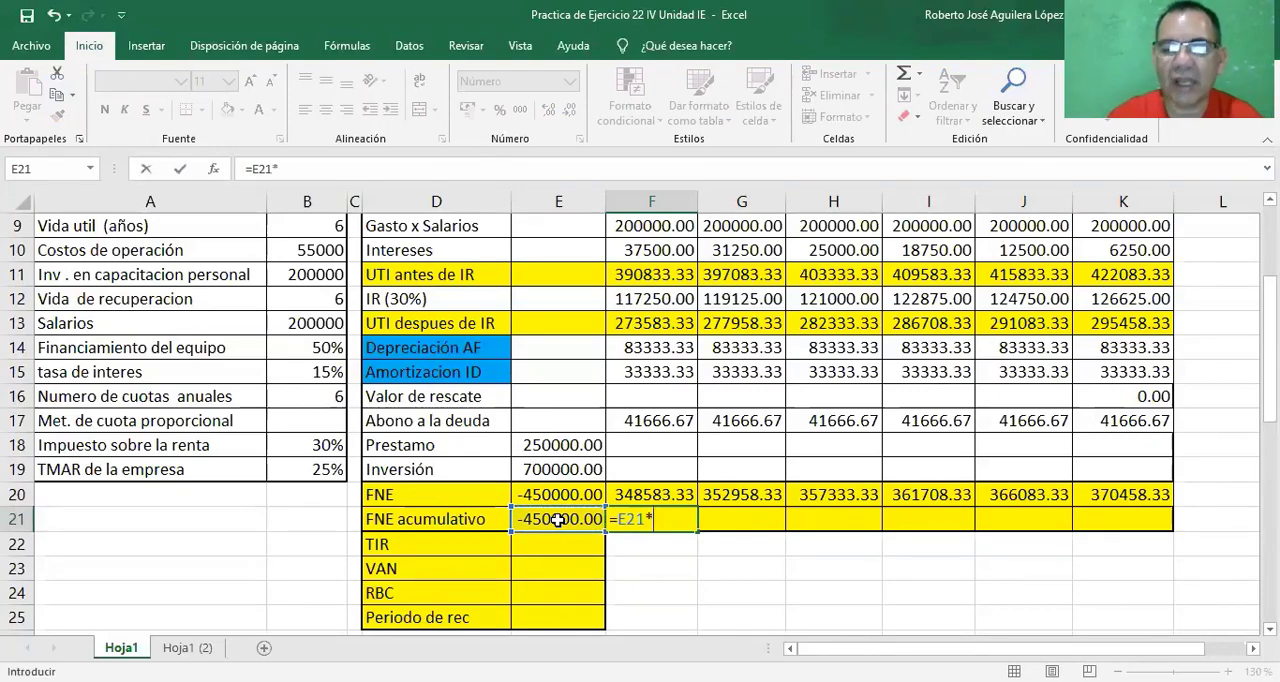
key("BackSpace")
type("+")
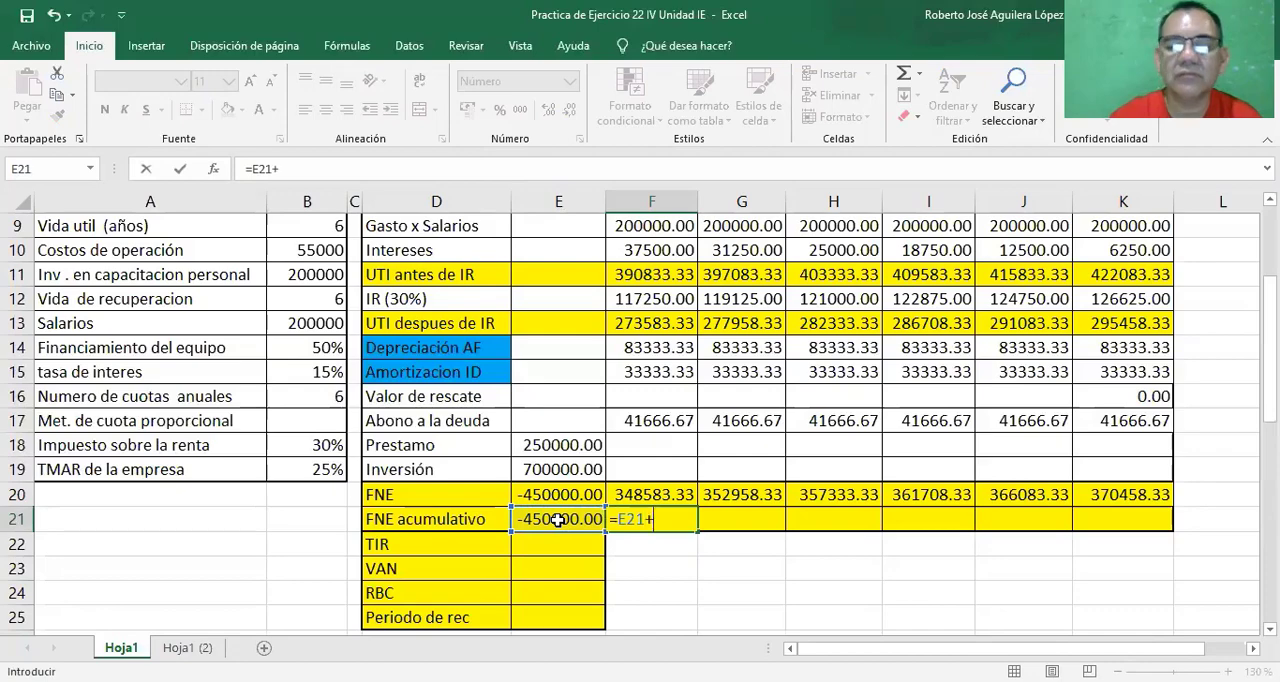
left_click(636, 494)
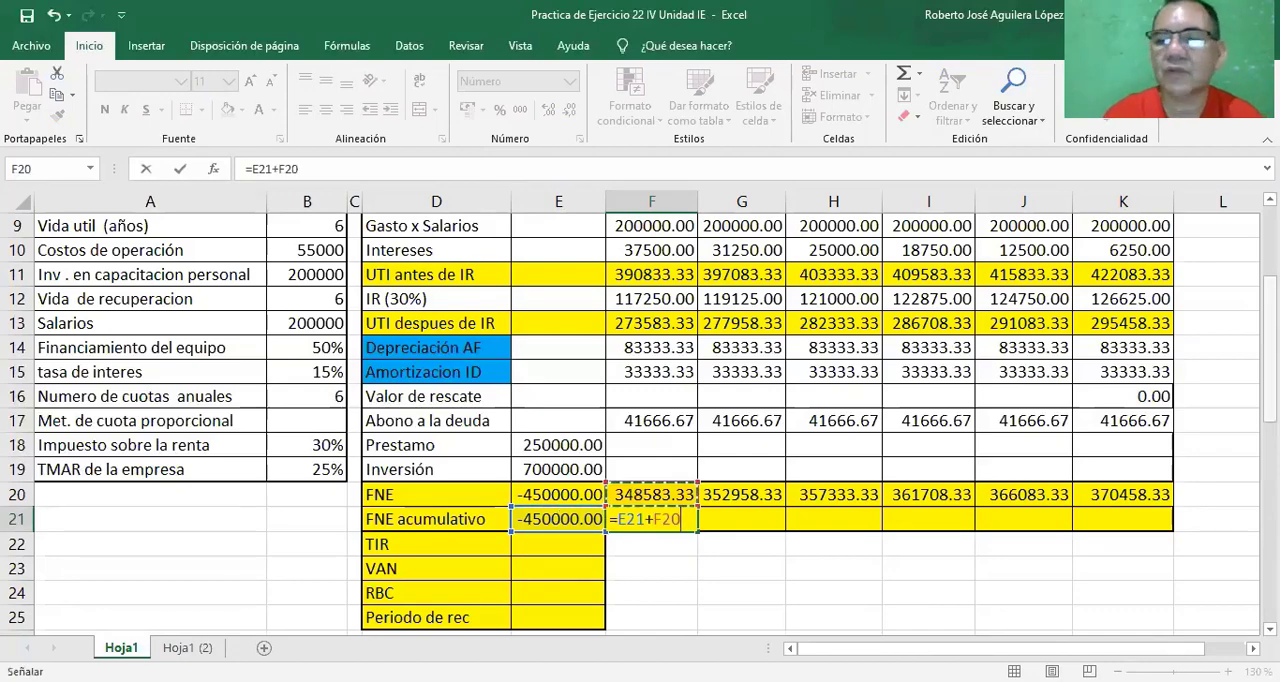
scroll(640, 415, "up", 1)
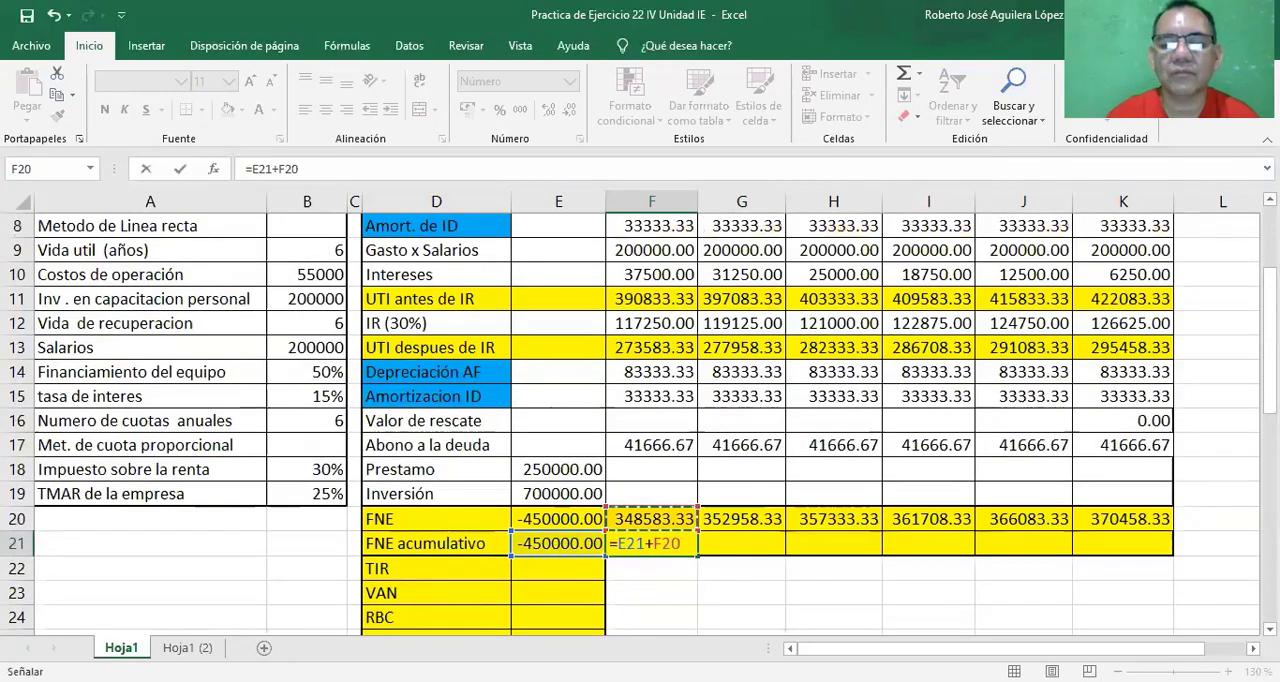
key("Return")
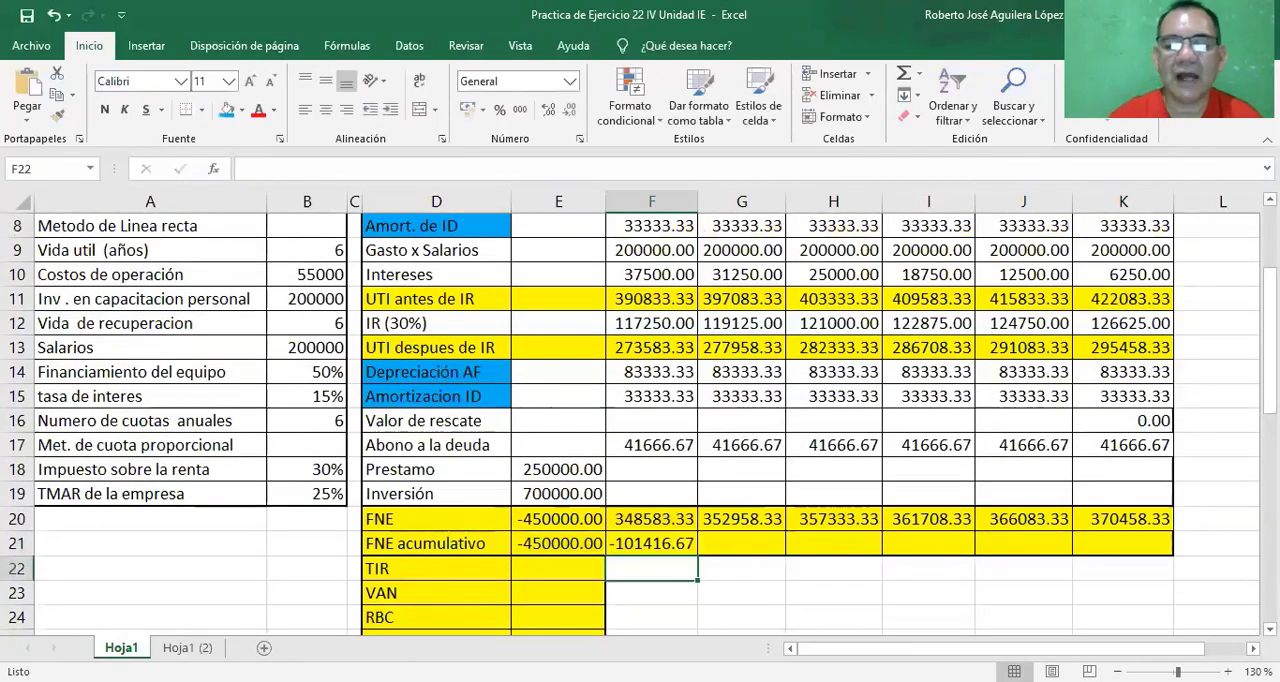
left_click(676, 543)
left_click_drag(697, 553, 756, 550)
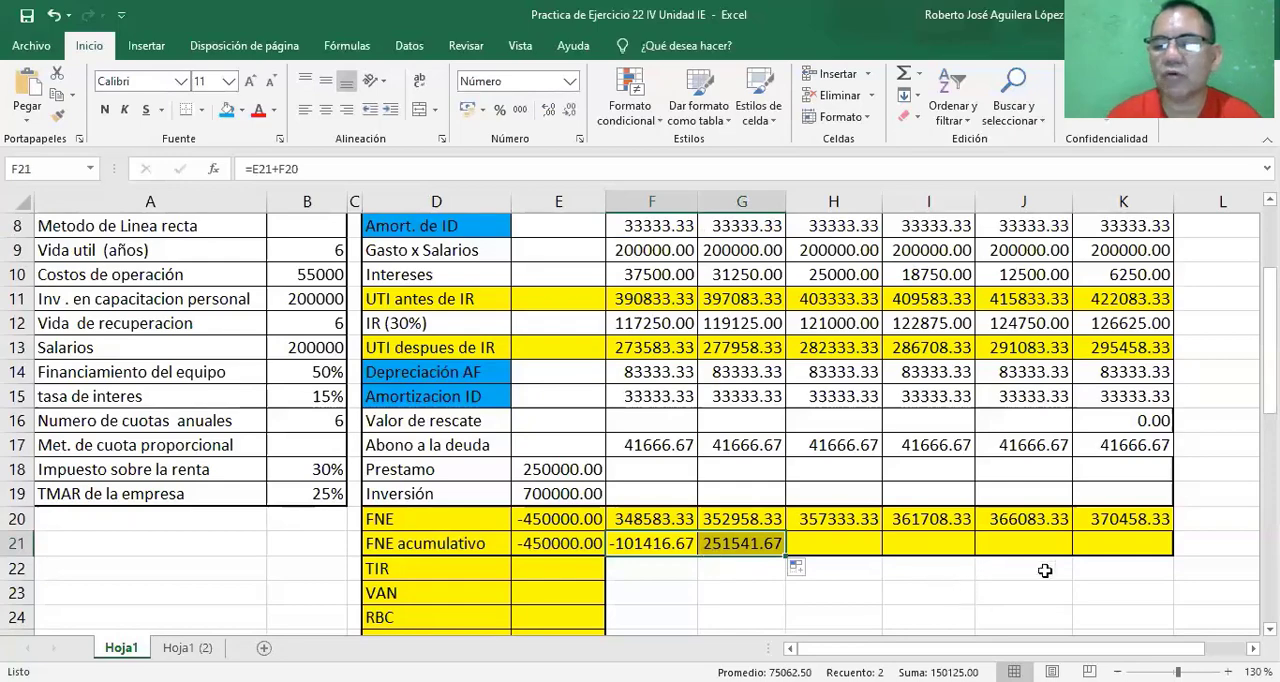
Enter 2años as the Periodo de rec in cell E25.
scroll(558, 590, "down", 1)
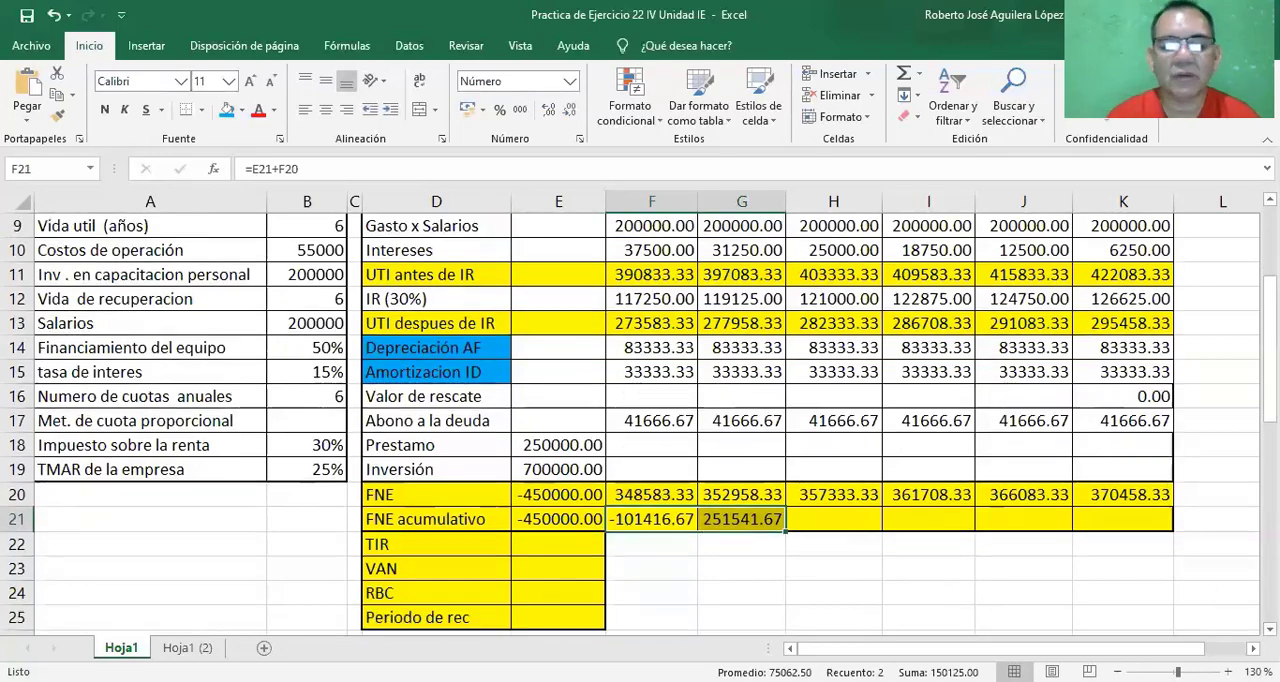
scroll(555, 594, "down", 1)
left_click(550, 594)
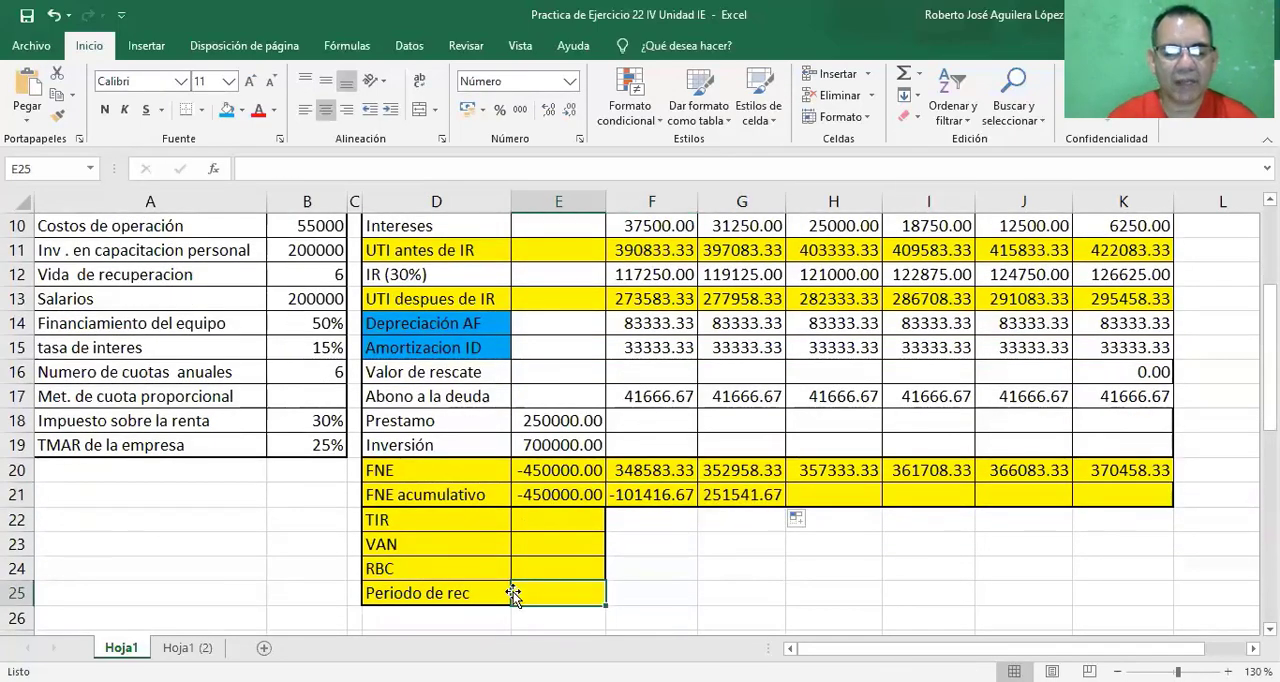
type("2")
type("años")
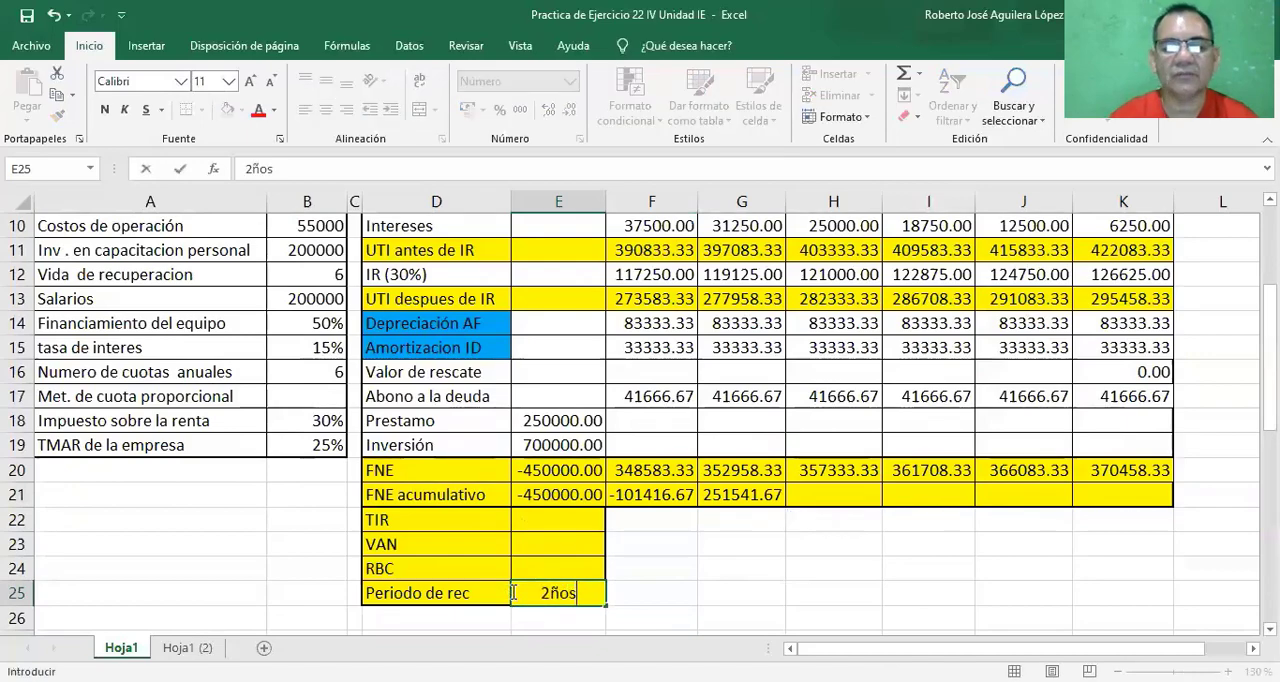
Calculate the TIR in cell E22 by inserting the TIR function over the FNE values for years 0 to 6, E20:K20.
left_click(568, 520)
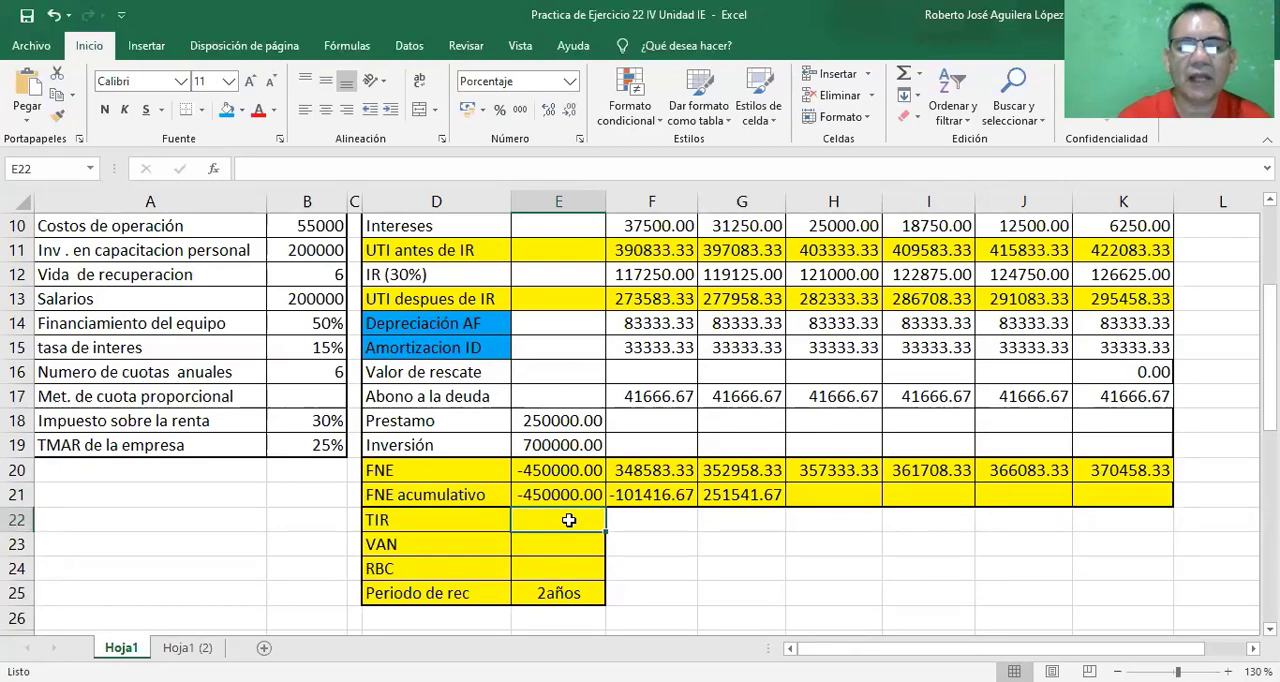
left_click(213, 170)
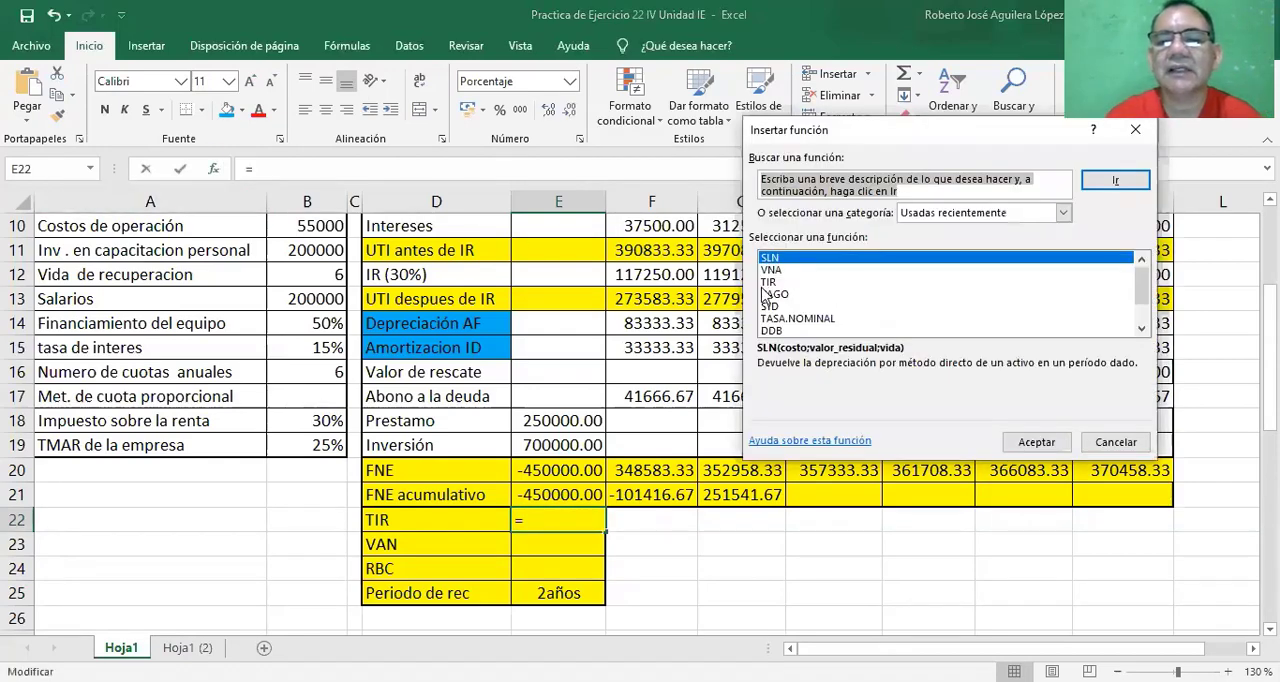
left_click(771, 283)
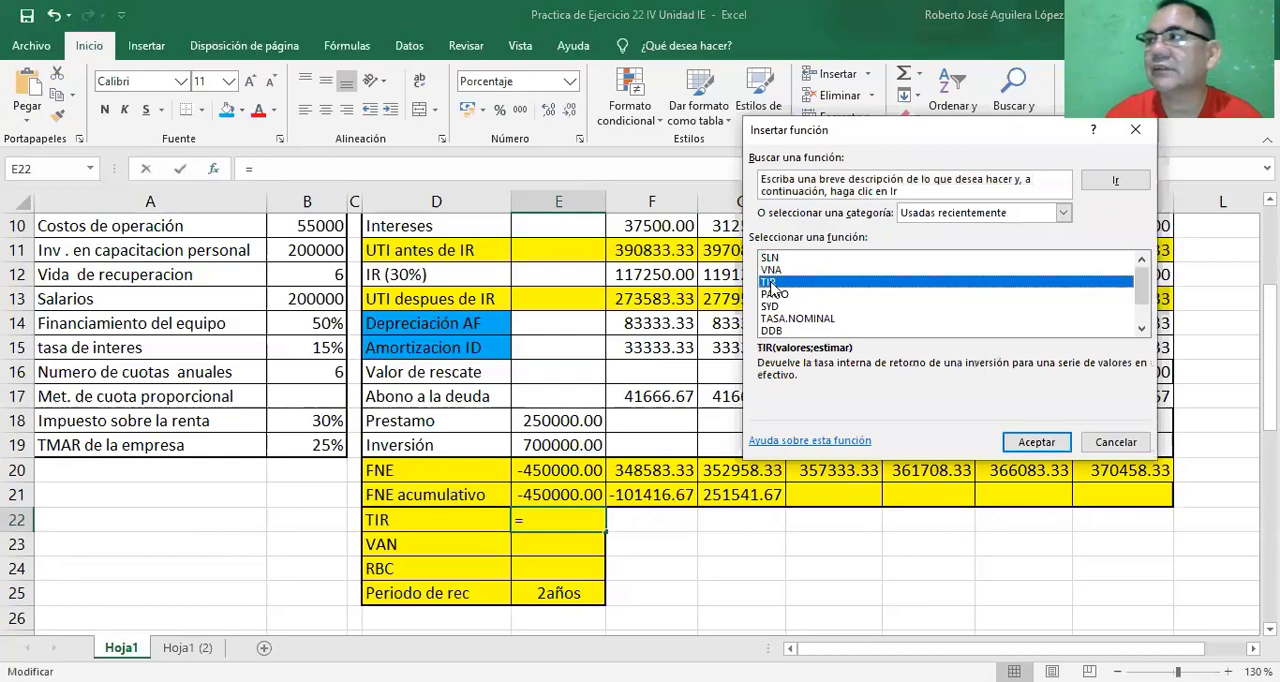
left_click(1035, 448)
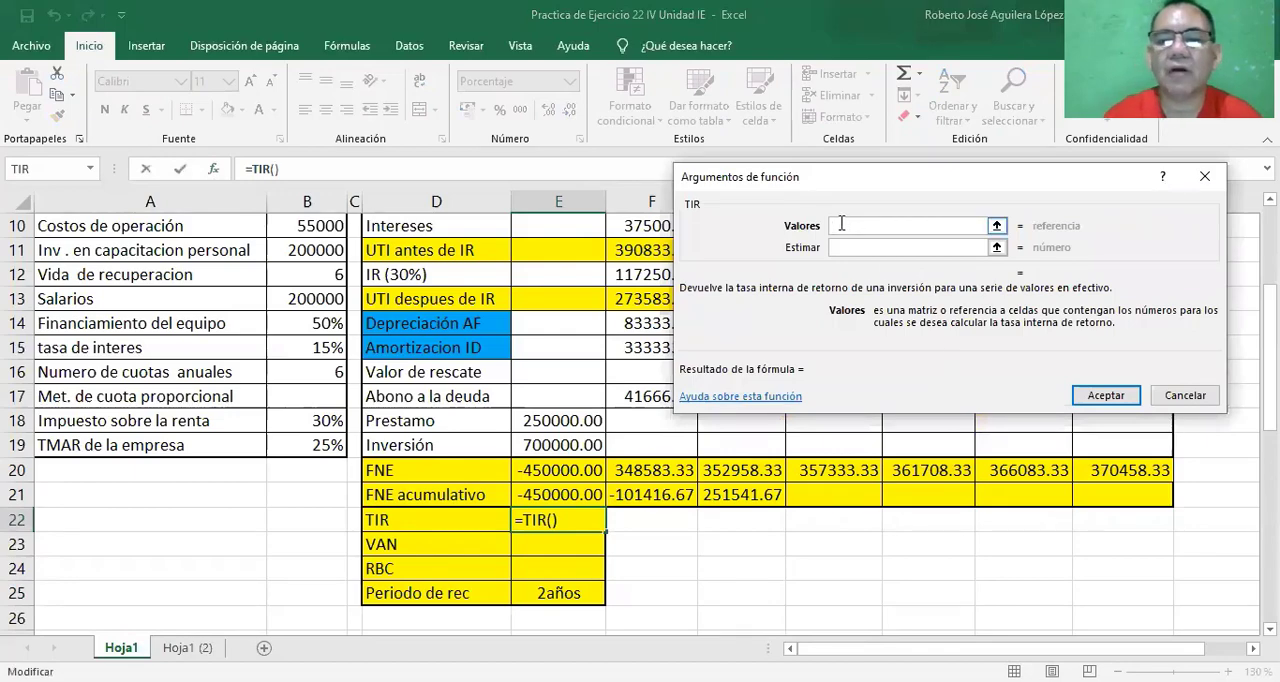
left_click(541, 475)
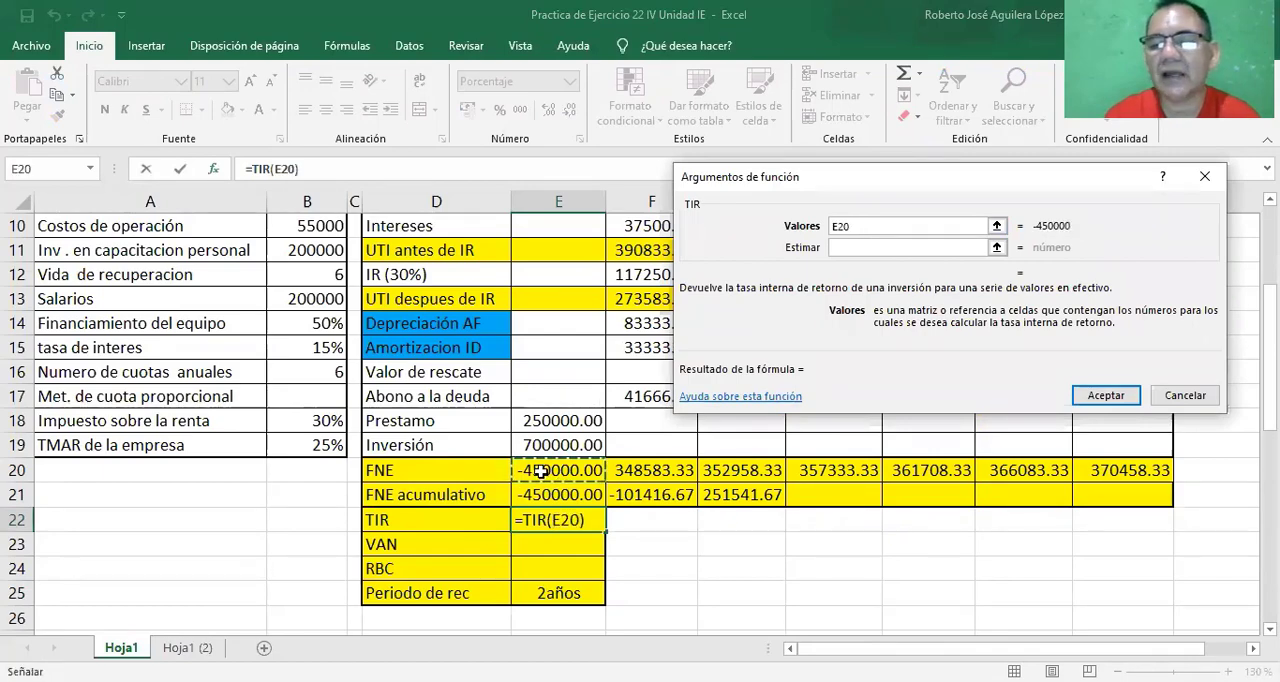
key("ctrl+shift+Right")
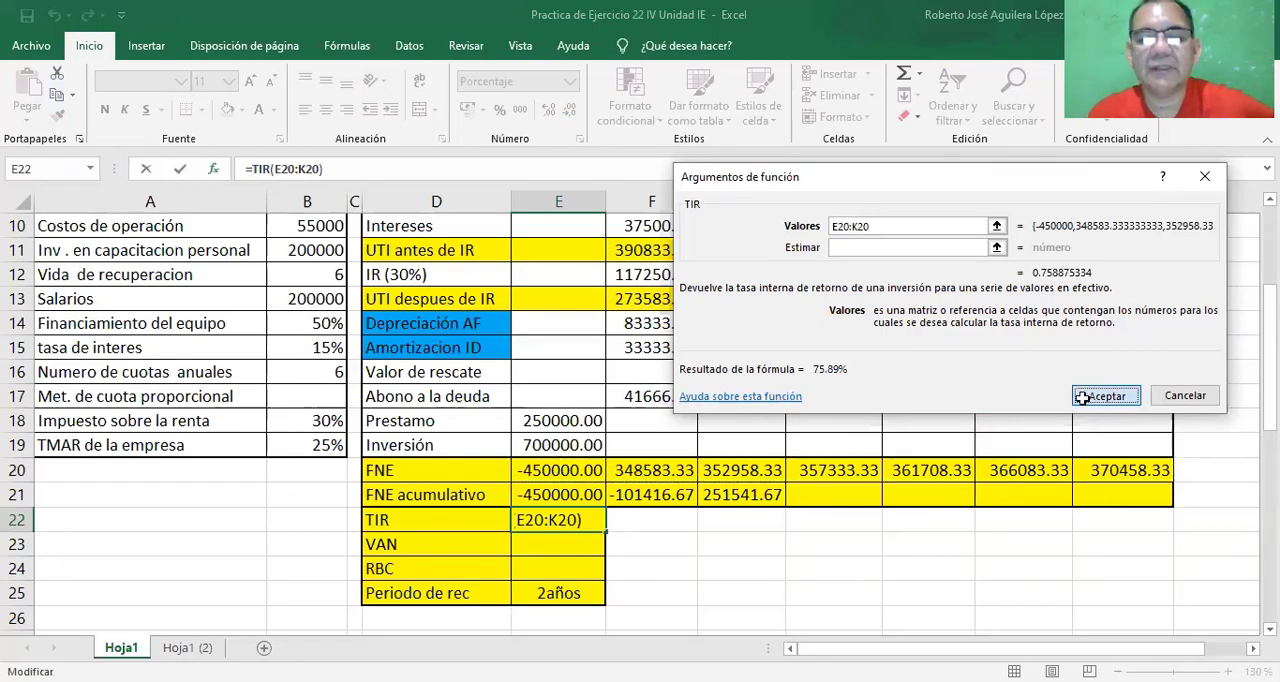
left_click(1085, 397)
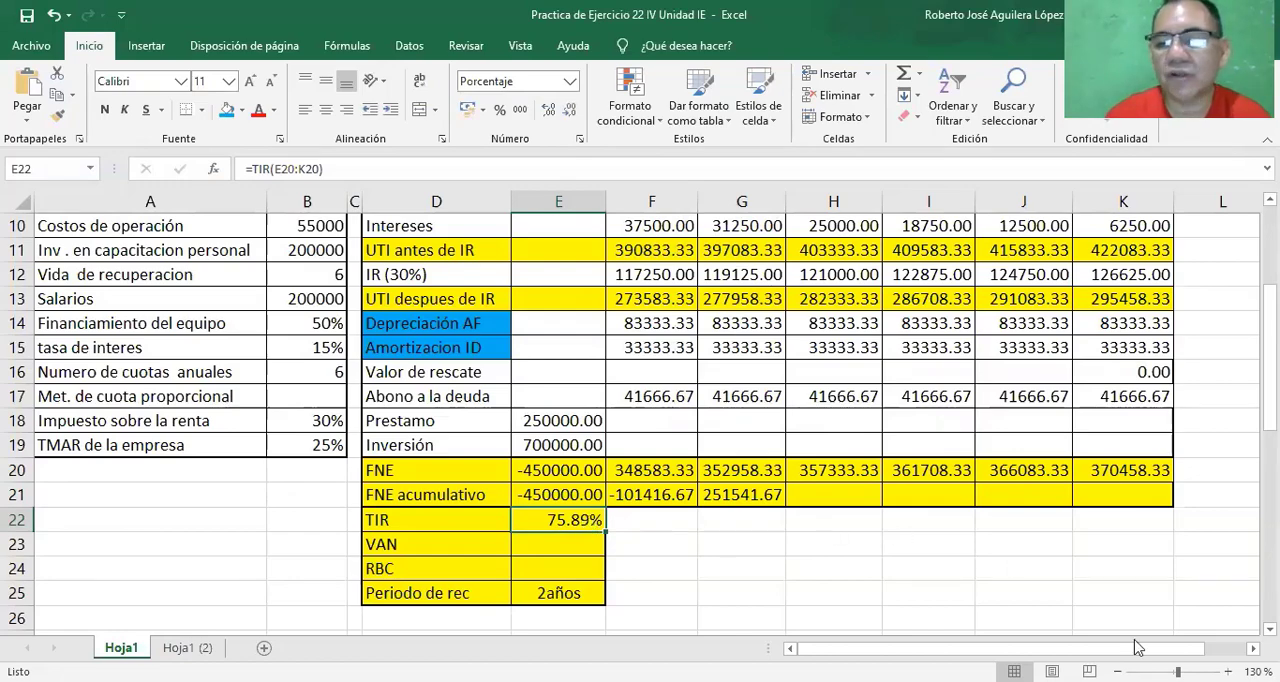
scroll(640, 420, "down", 2)
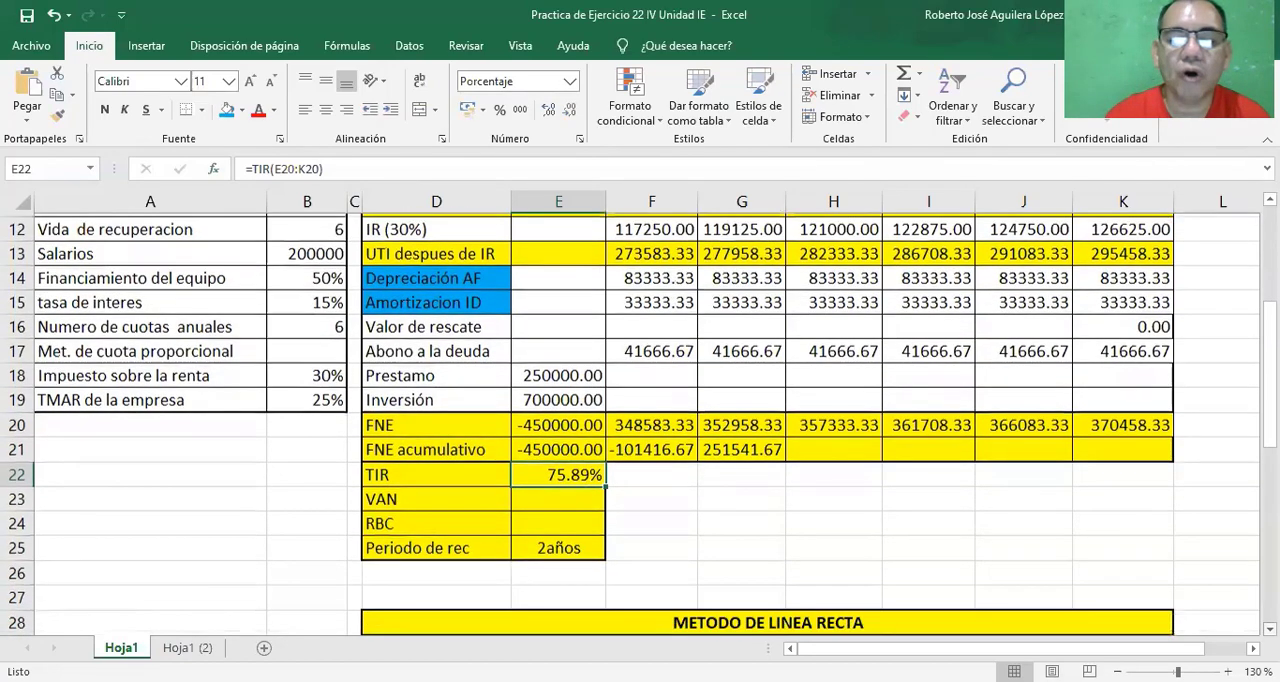
scroll(640, 420, "down", 1)
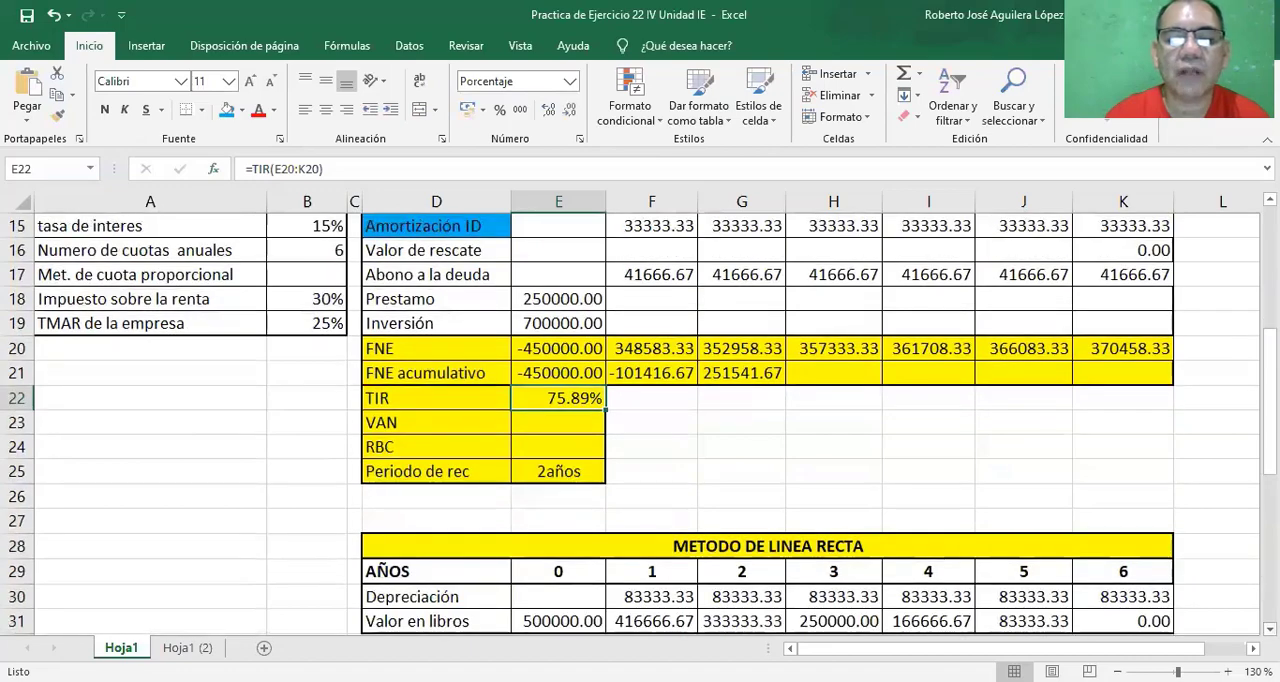
scroll(640, 420, "down", 2)
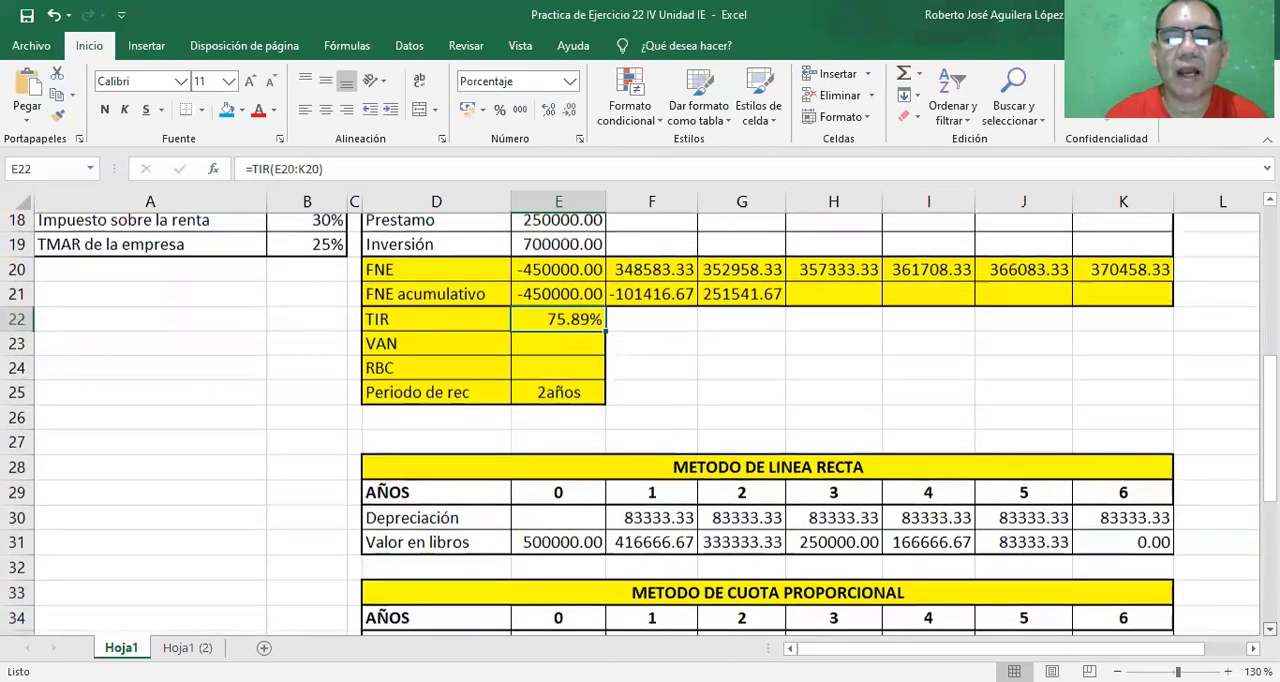
scroll(640, 420, "down", 1)
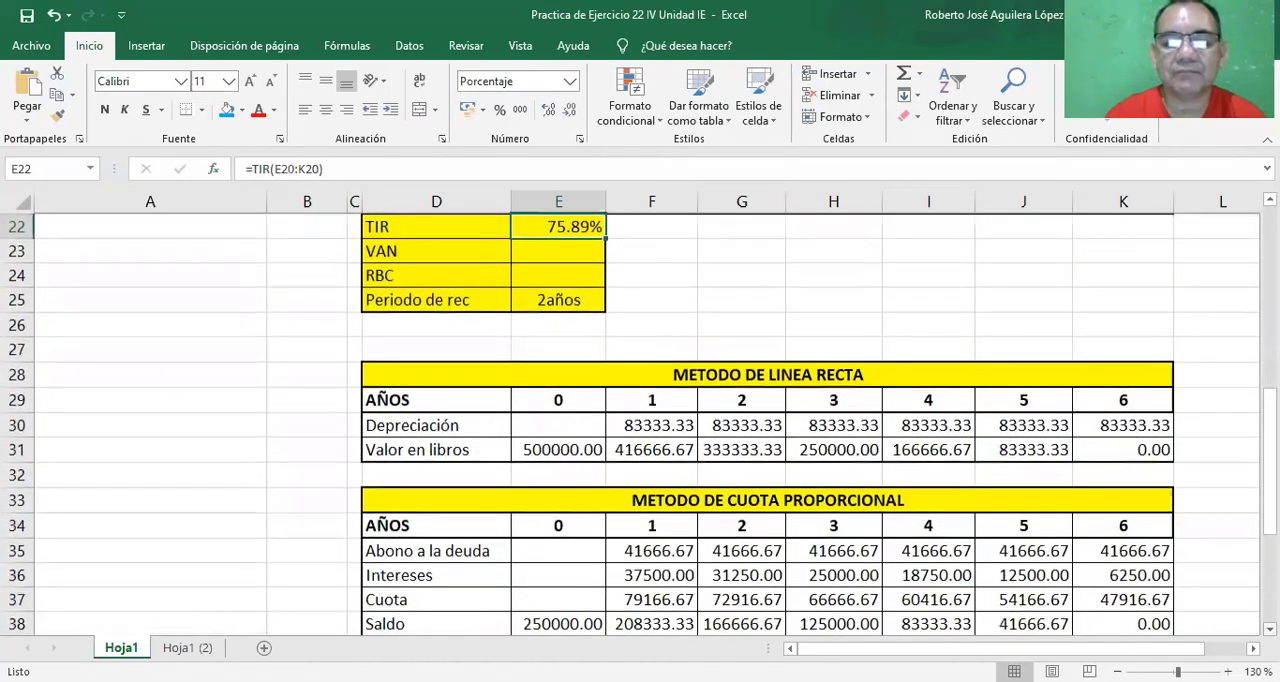
scroll(640, 420, "down", 2)
scroll(780, 549, "down", 2)
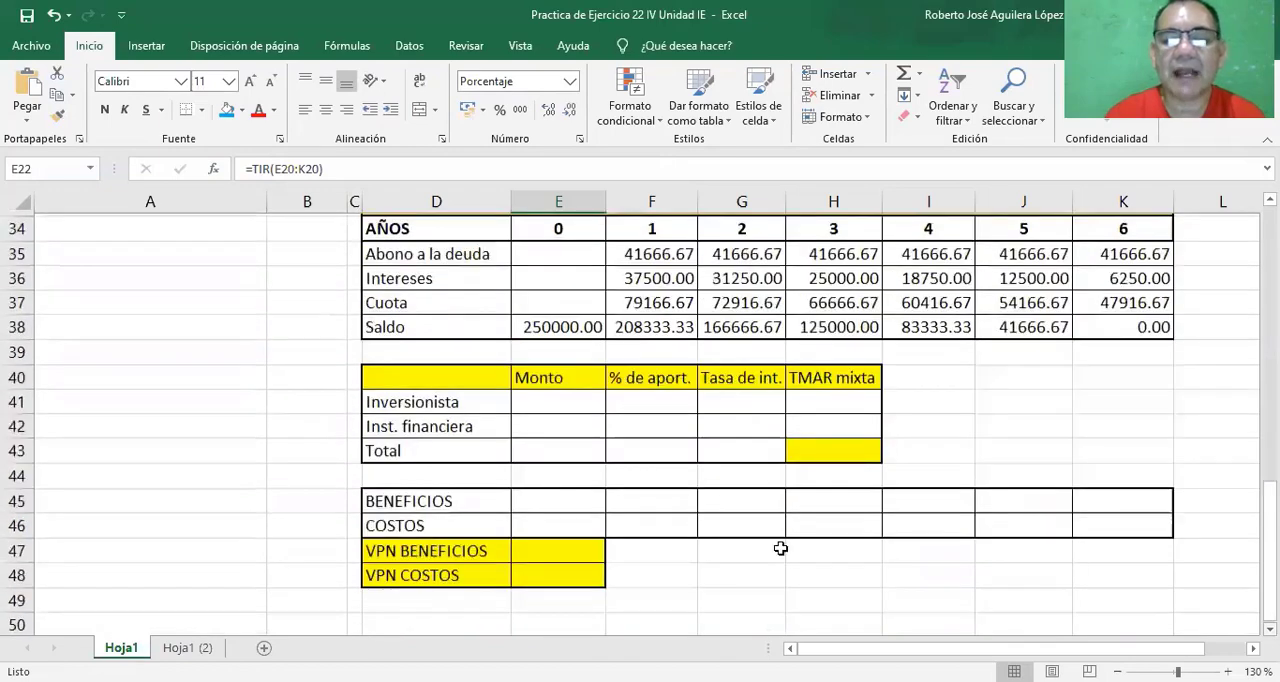
left_click(740, 377)
type("=")
scroll(740, 377, "up", 11)
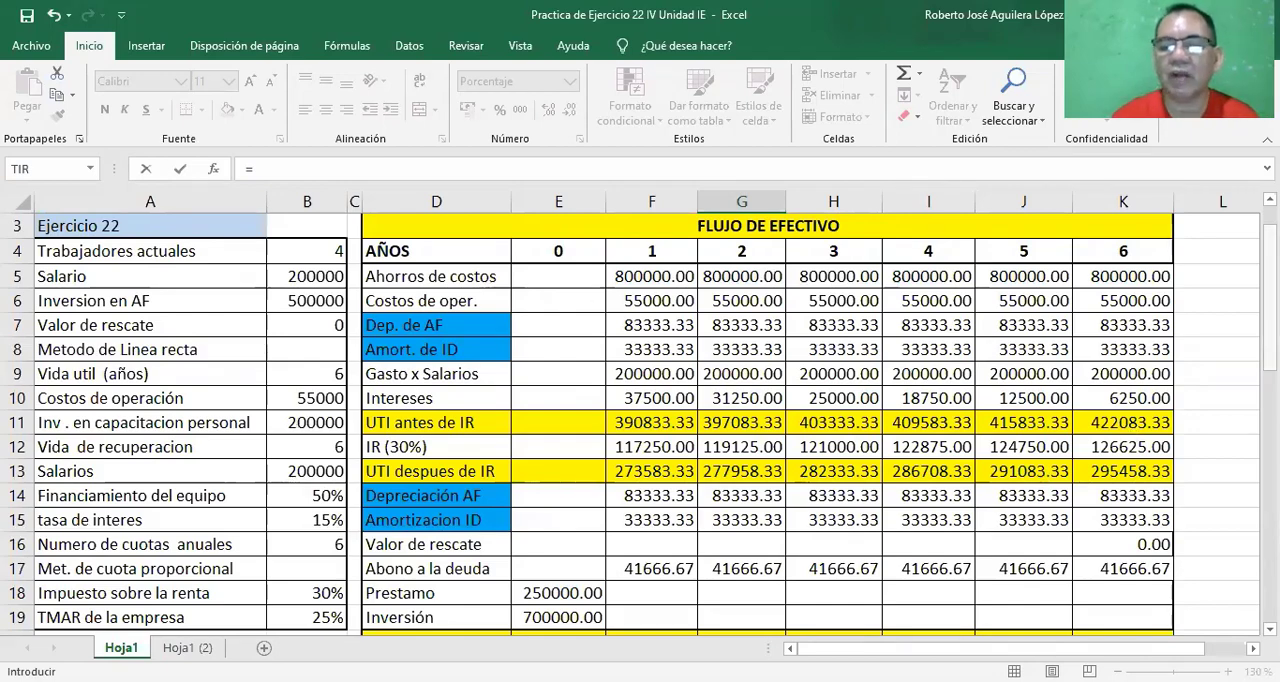
key("Escape")
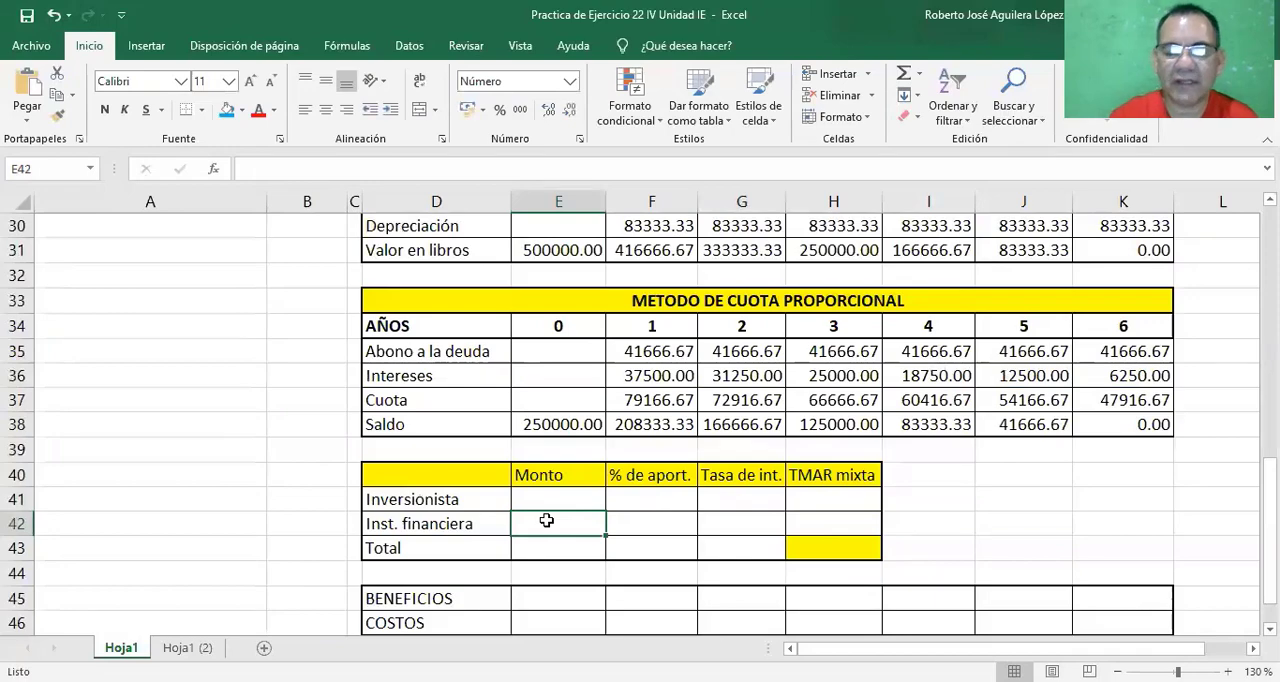
Link the Inst. financiera Monto in cell E42 to the year 0 Saldo of the cuota proporcional table with =E38.
type("=")
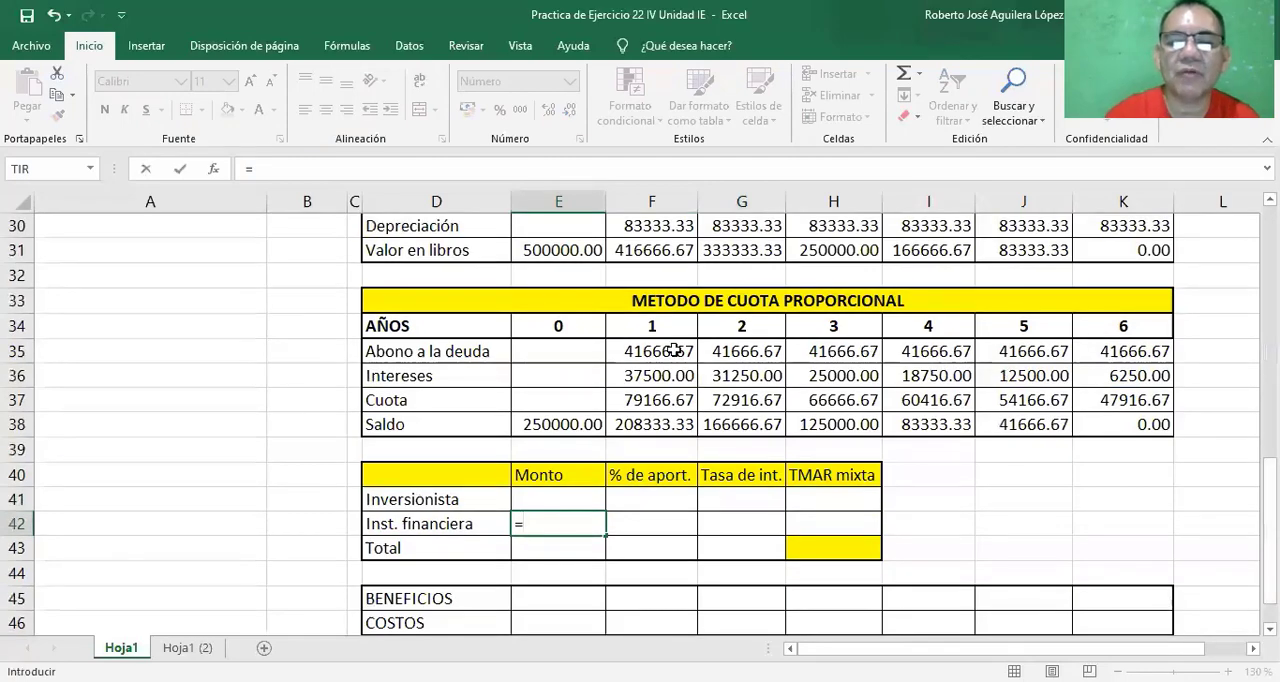
left_click(565, 426)
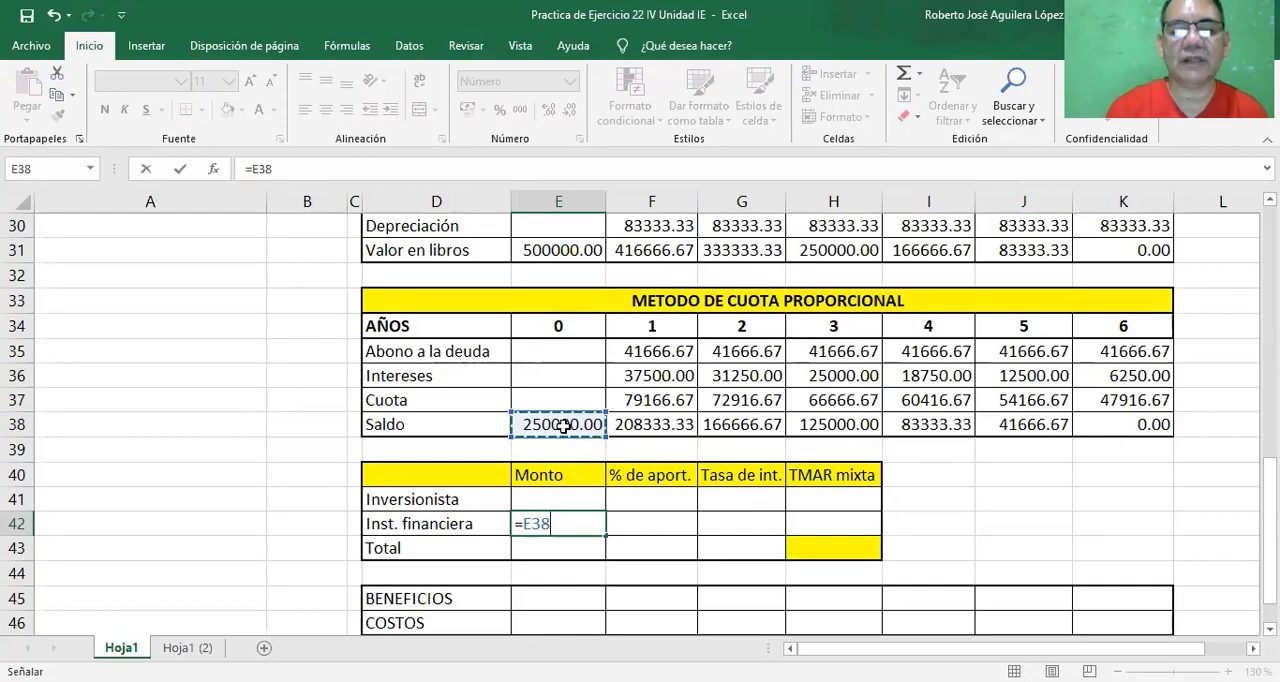
key("Return")
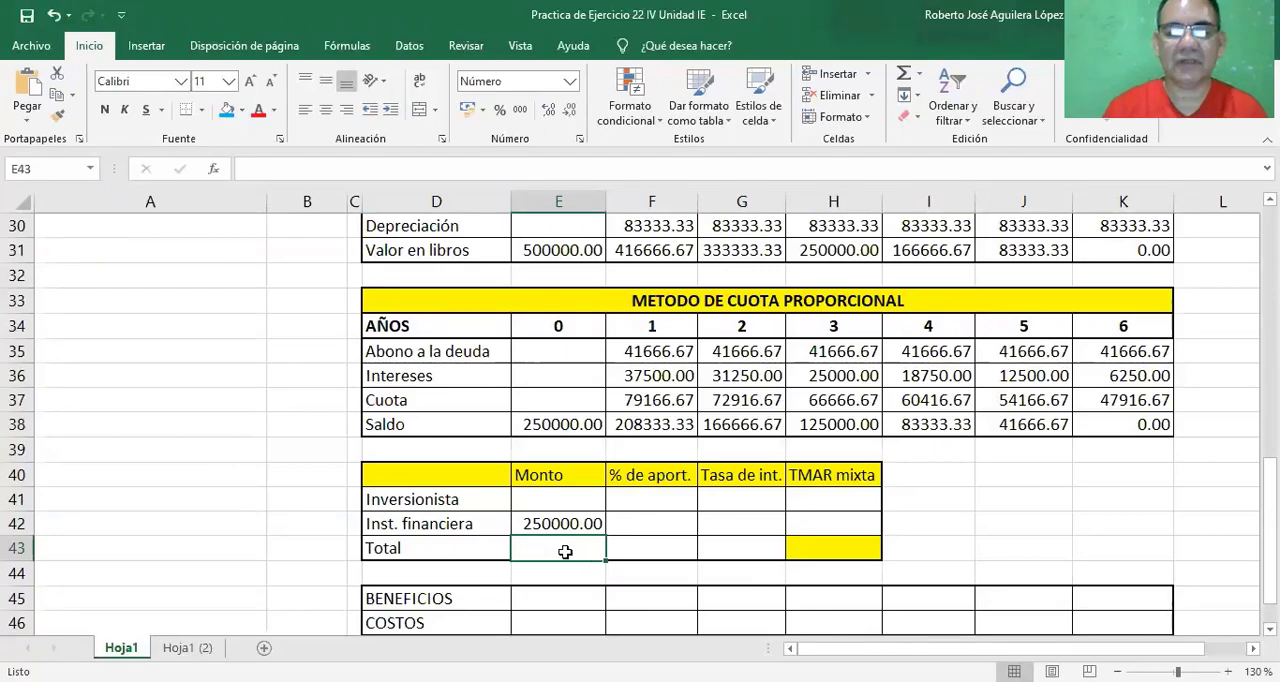
Compute the Total Monto in cell E43 by adding Inversion en AF and Inv. en capacitacion personal with =B6+B11.
type("=")
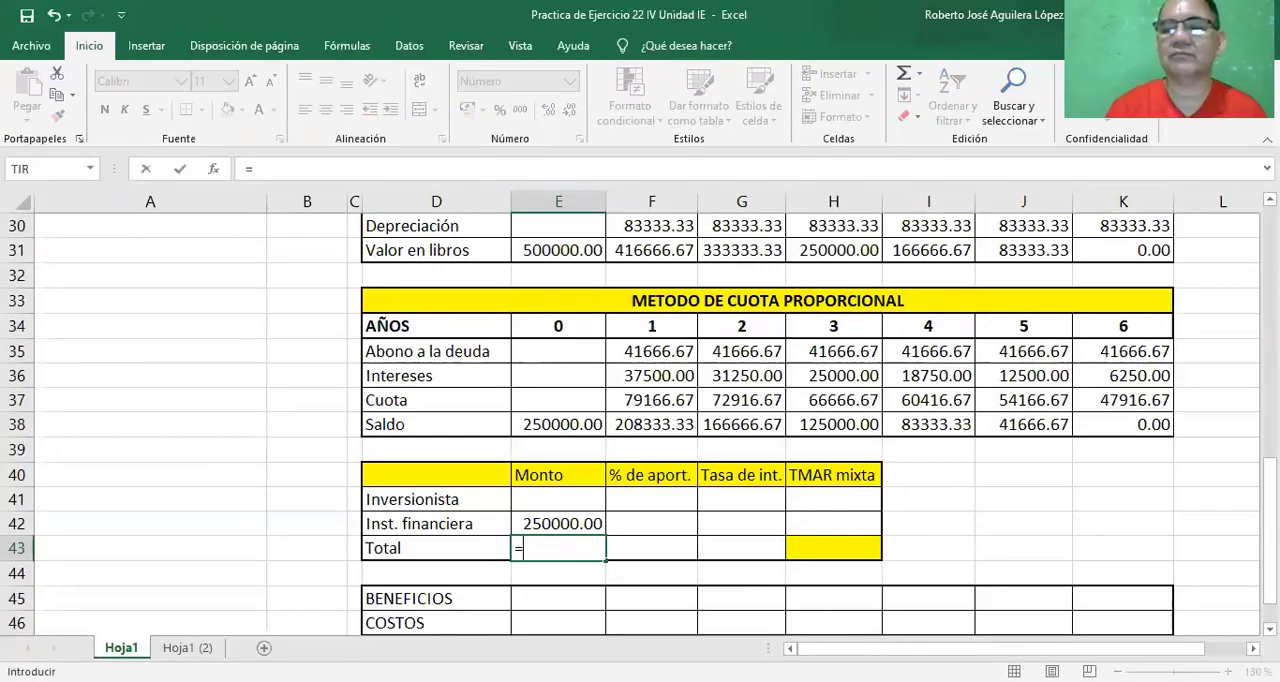
scroll(640, 420, "up", 7)
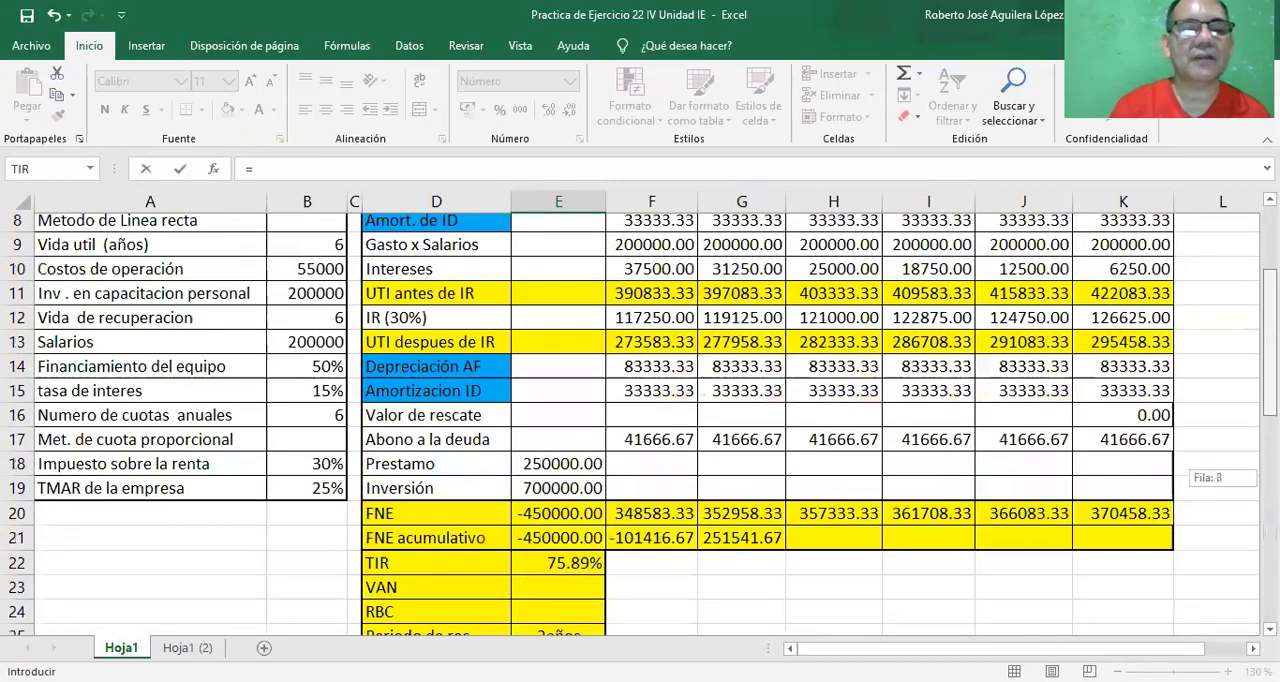
scroll(640, 420, "up", 1)
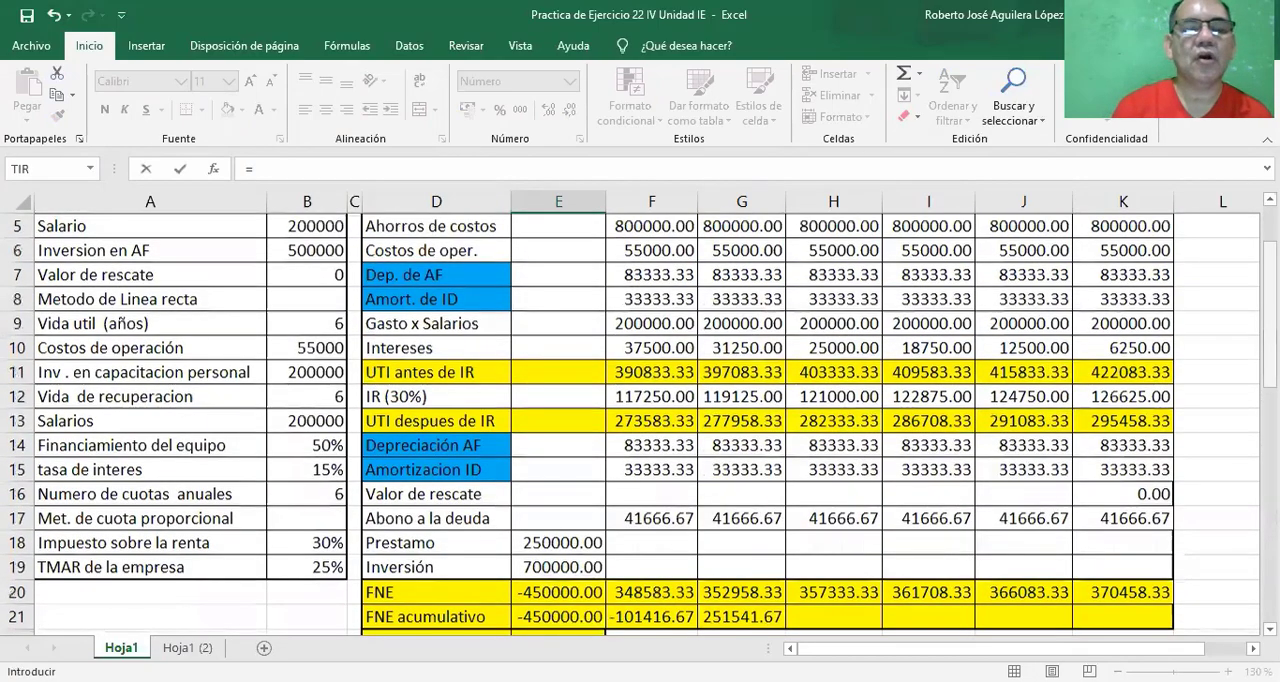
left_click(297, 252)
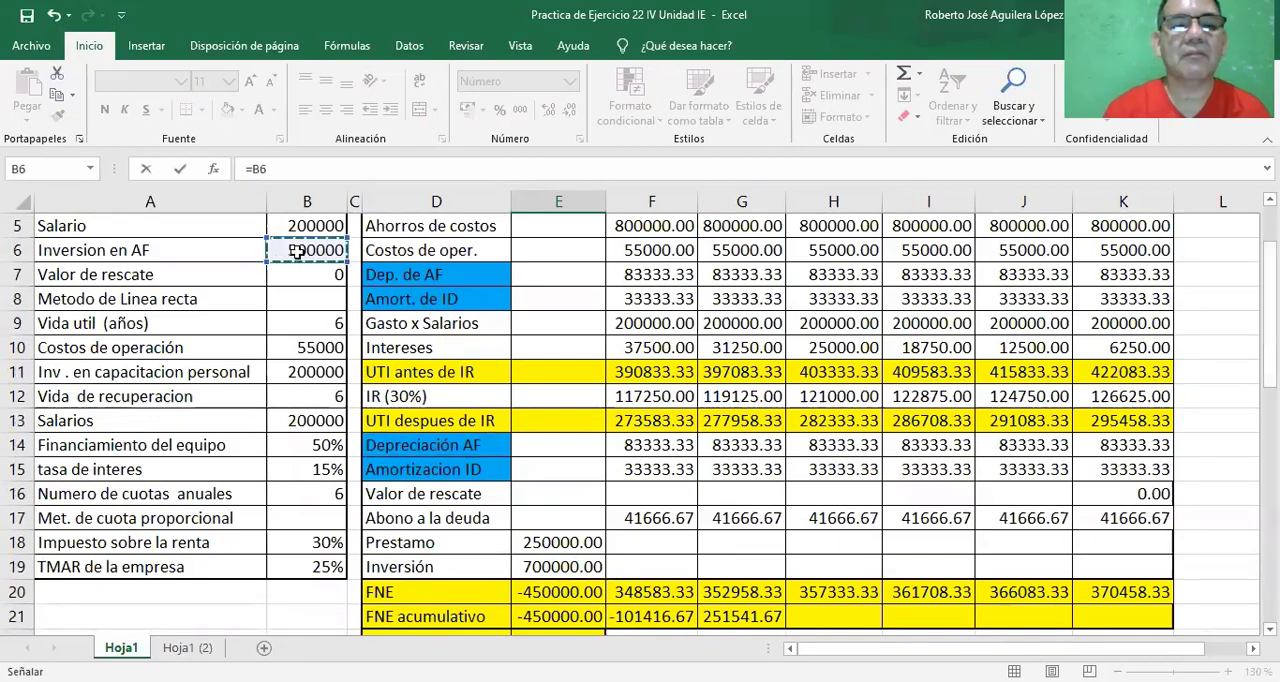
type("+")
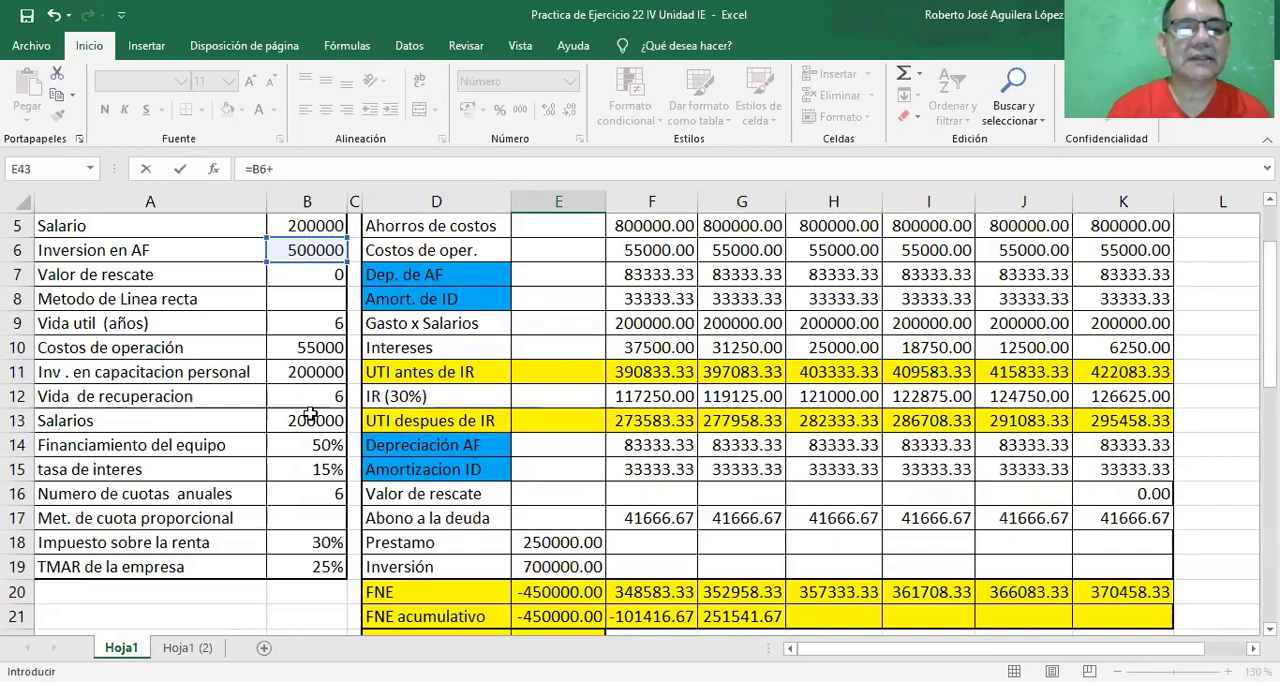
left_click(312, 374)
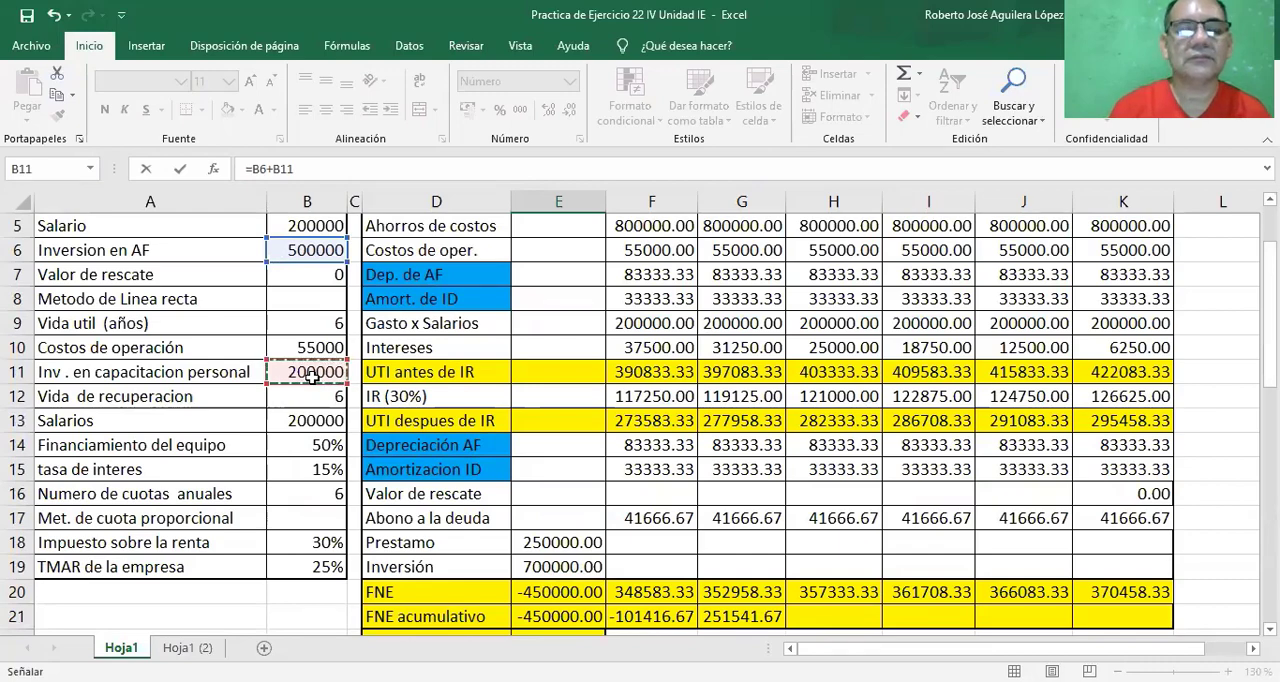
key("Return")
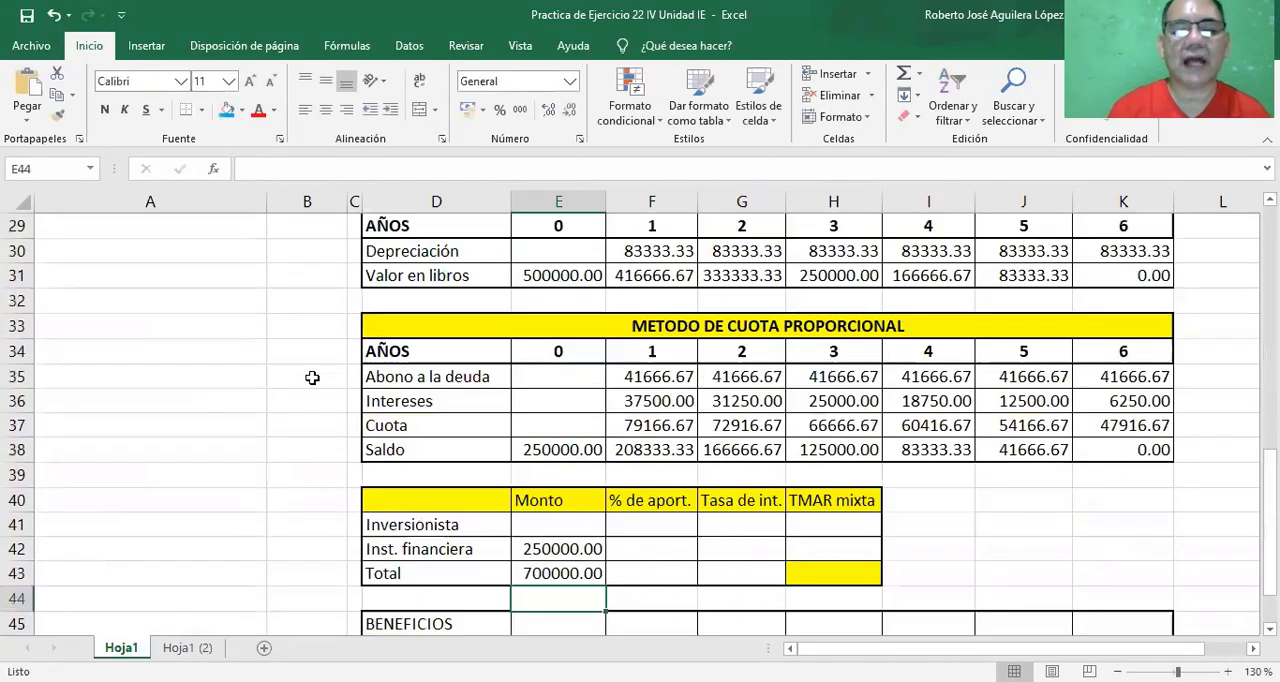
Compute the Inversionista Monto in cell E41 as the Total minus the Inst. financiera amount with =E43-E42.
left_click(502, 544)
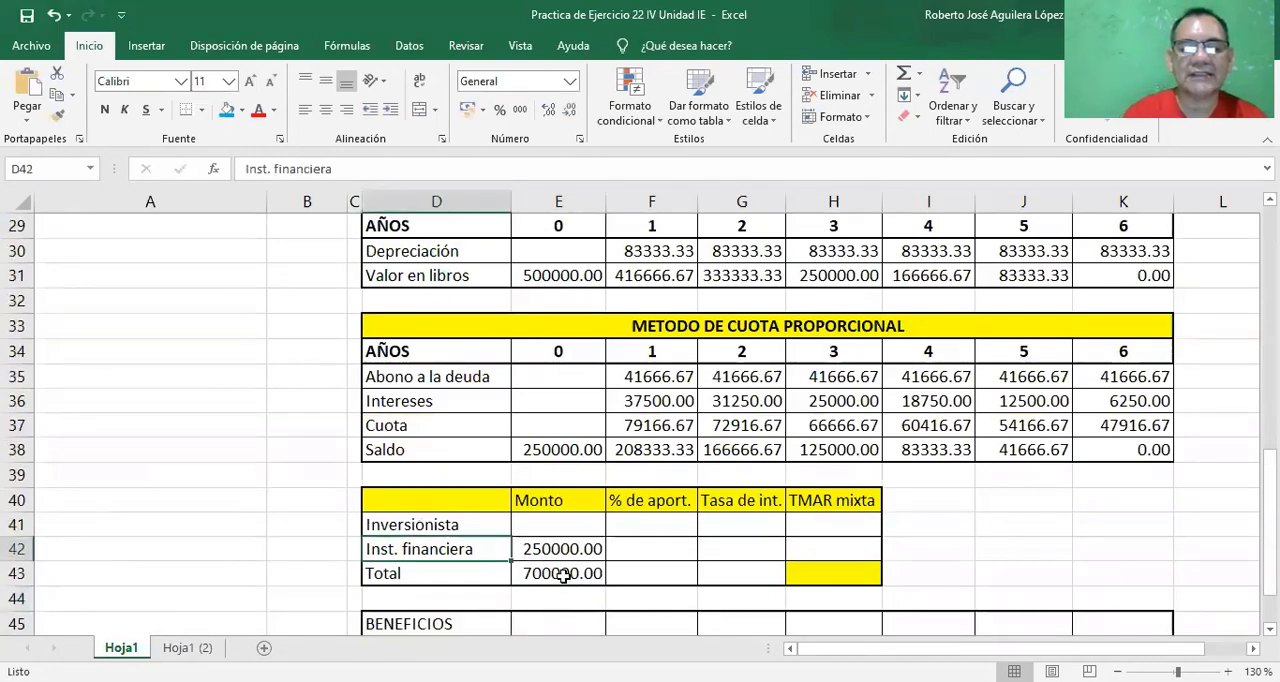
left_click(560, 574)
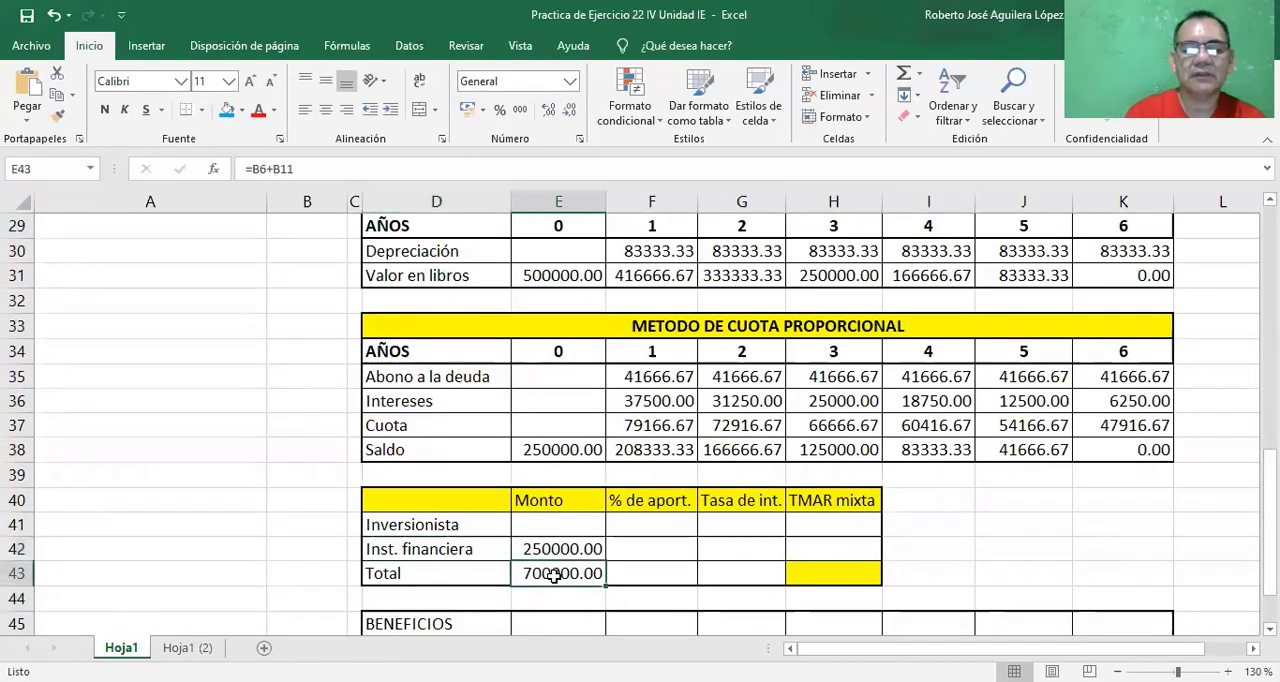
left_click(559, 531)
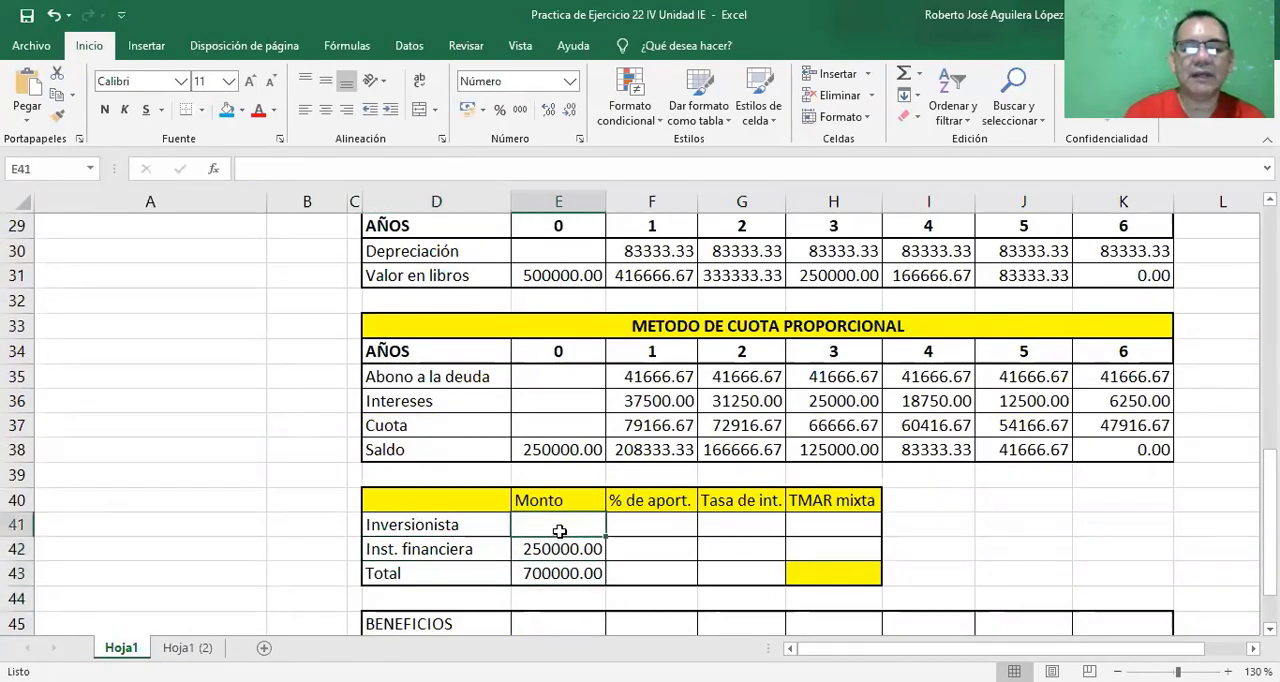
type("=")
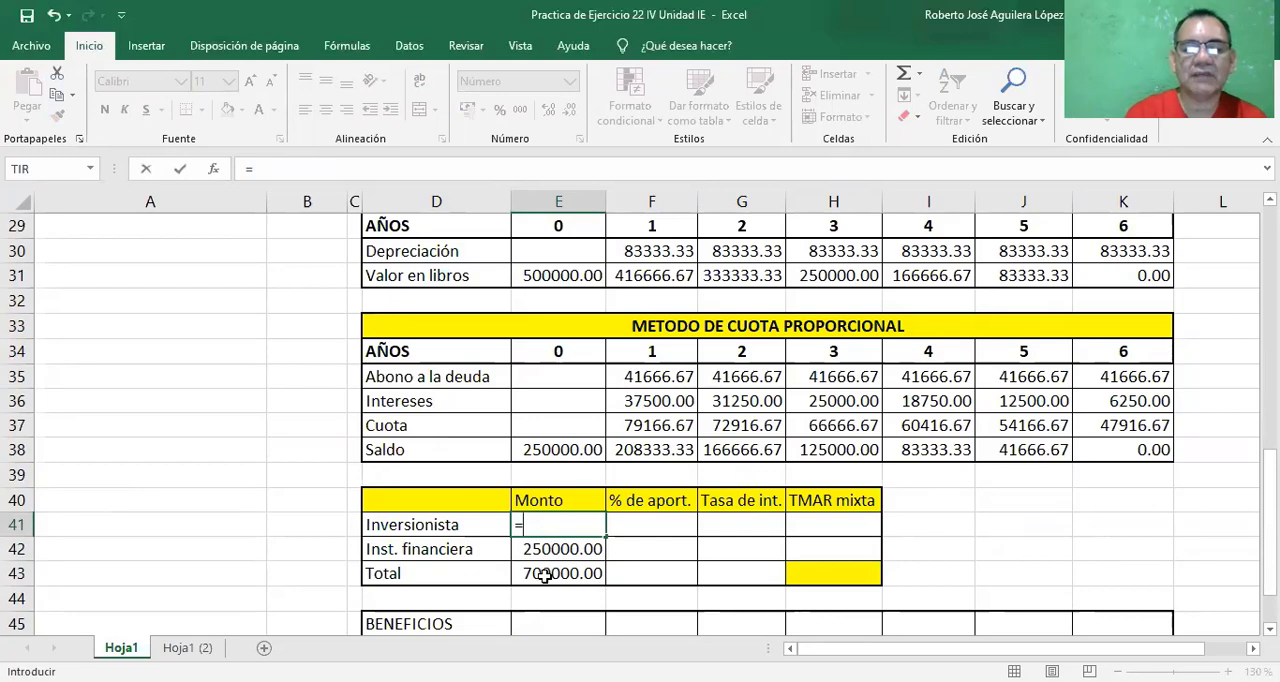
left_click(544, 574)
type("-")
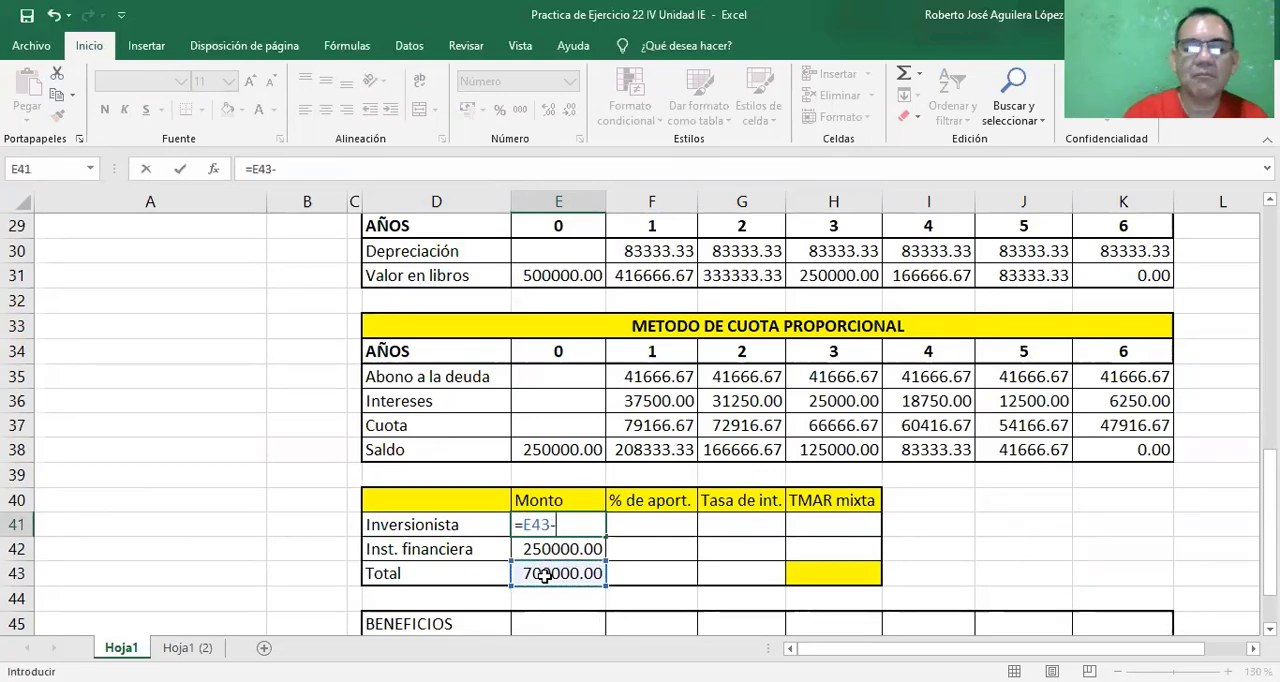
left_click(547, 549)
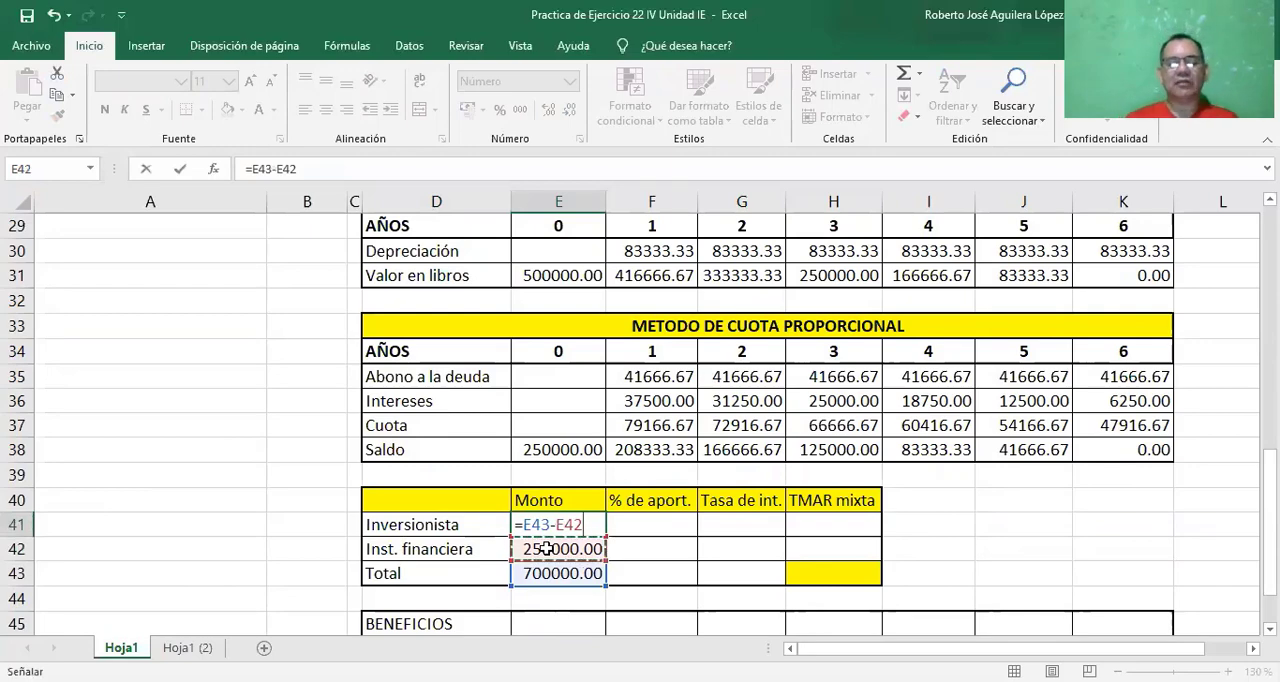
key("Return")
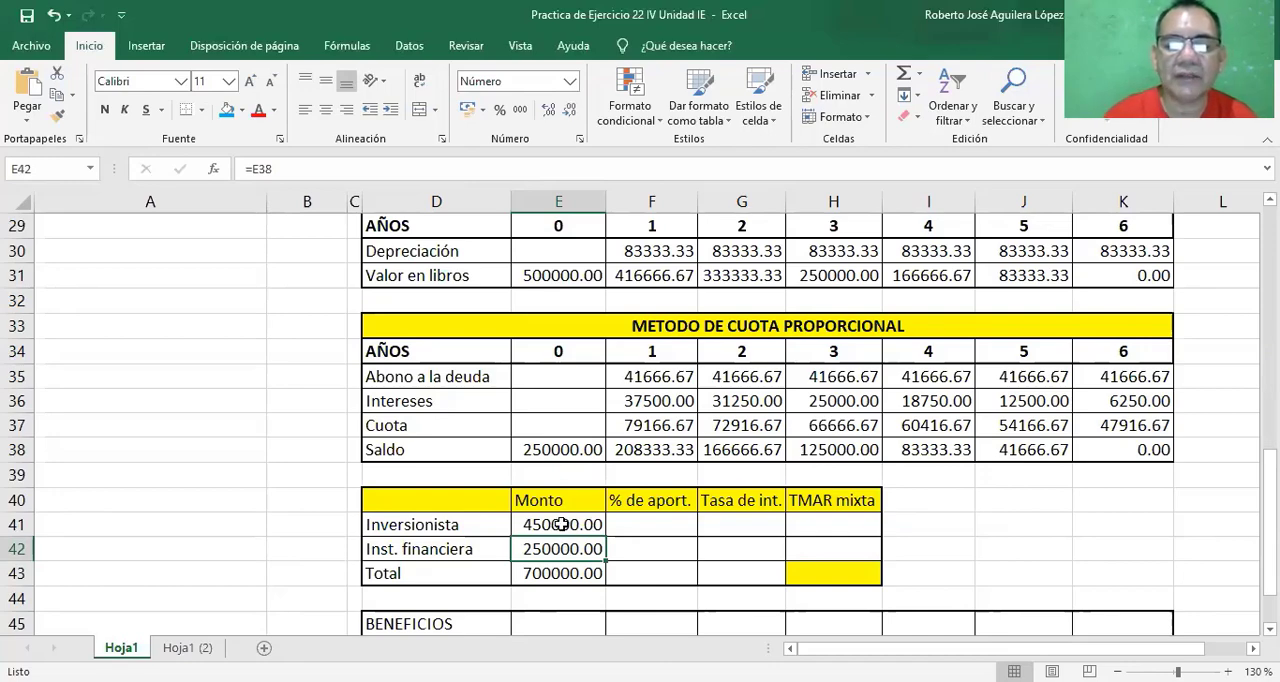
Compute the Inversionista % de aport. in cell F41 by dividing its Monto by the Total with =E41/E43.
left_click(657, 524)
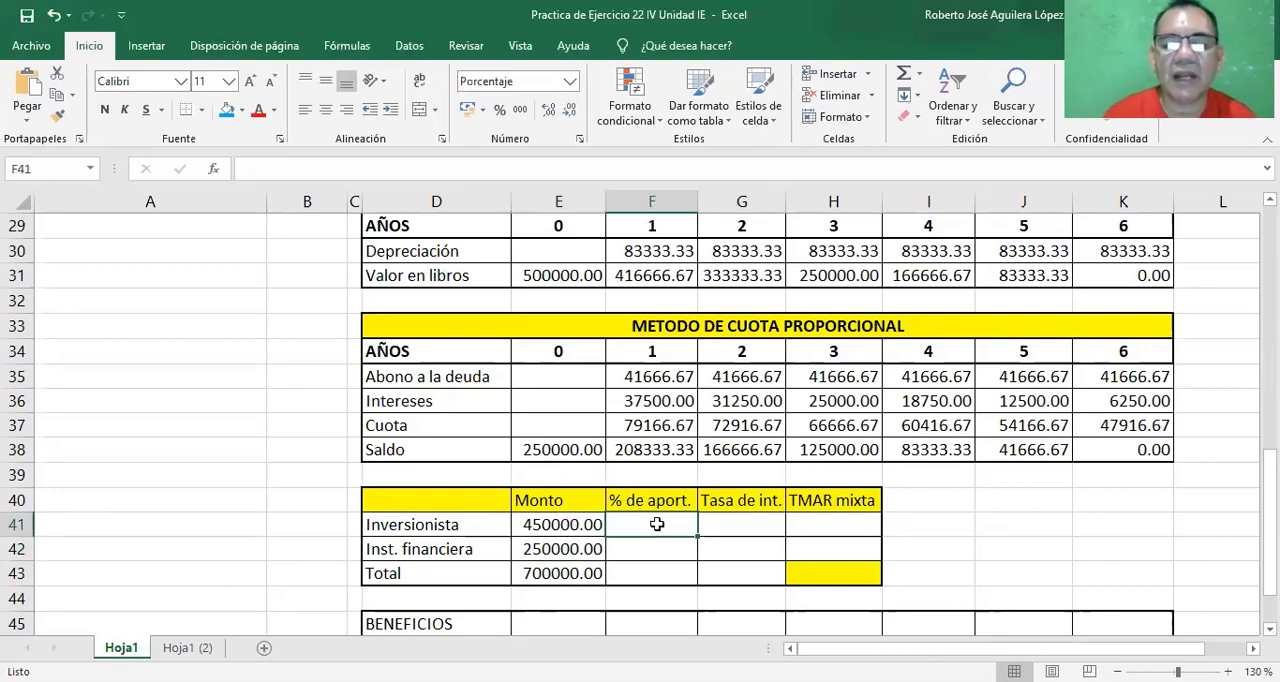
type("=")
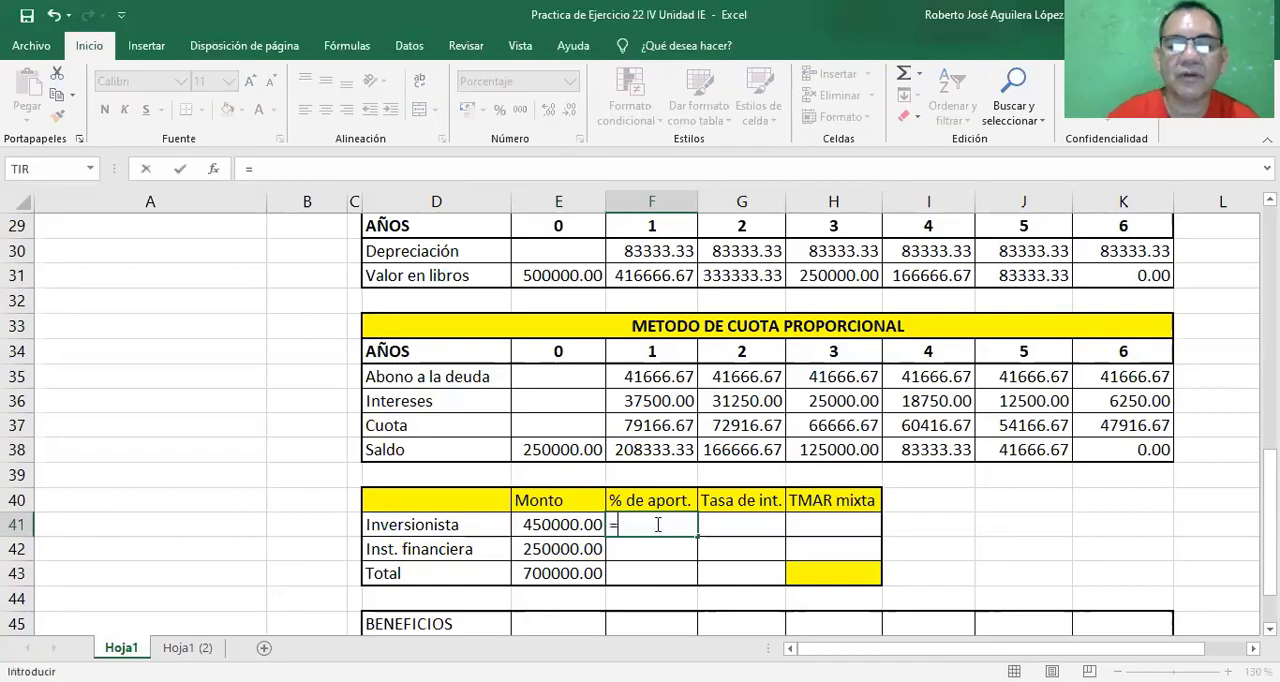
left_click(564, 525)
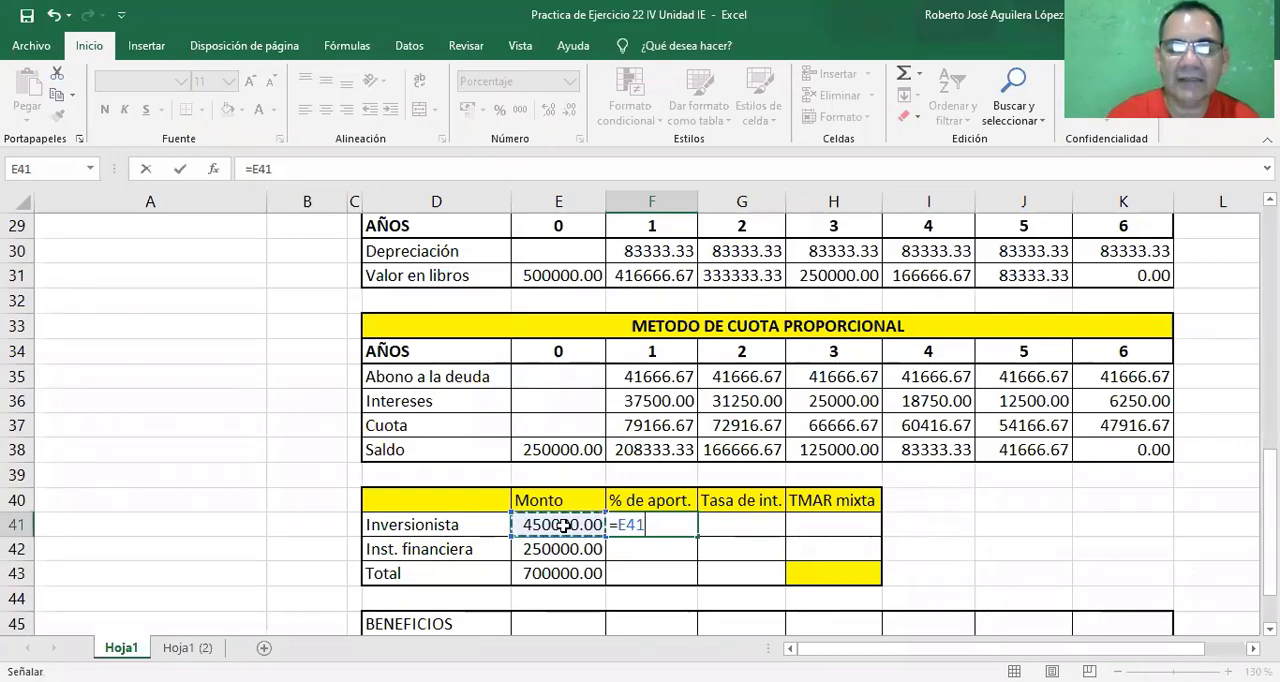
type("/")
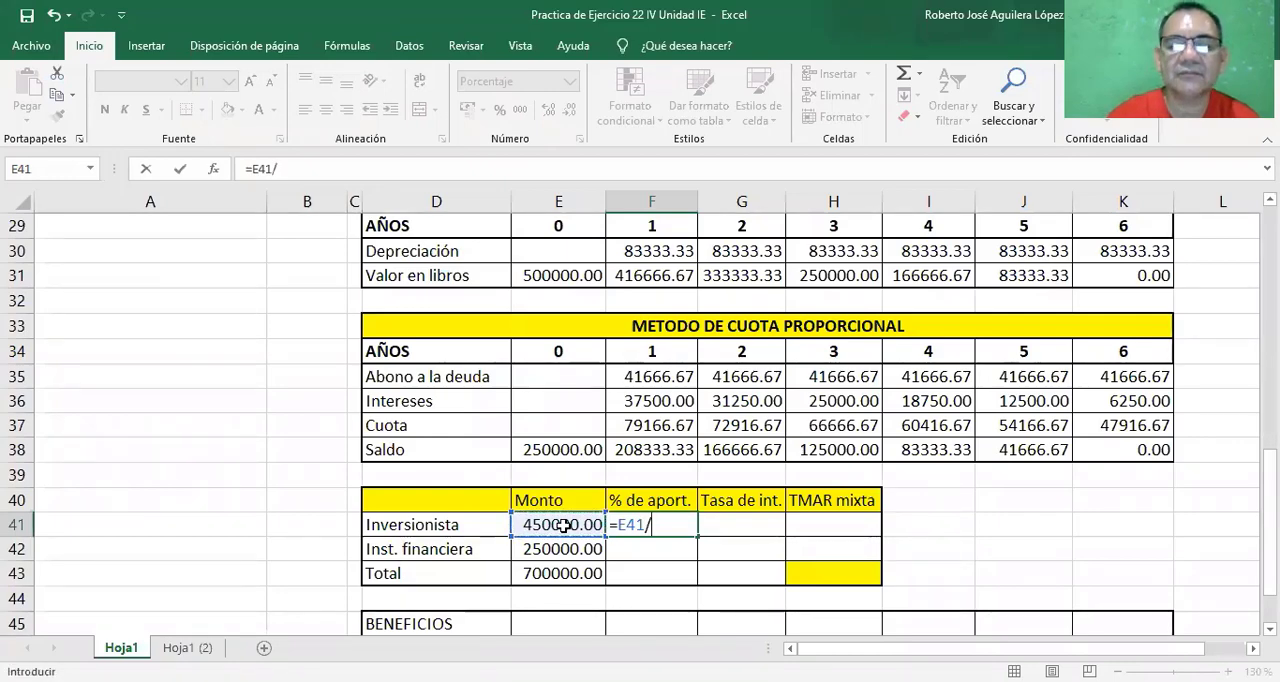
left_click(546, 573)
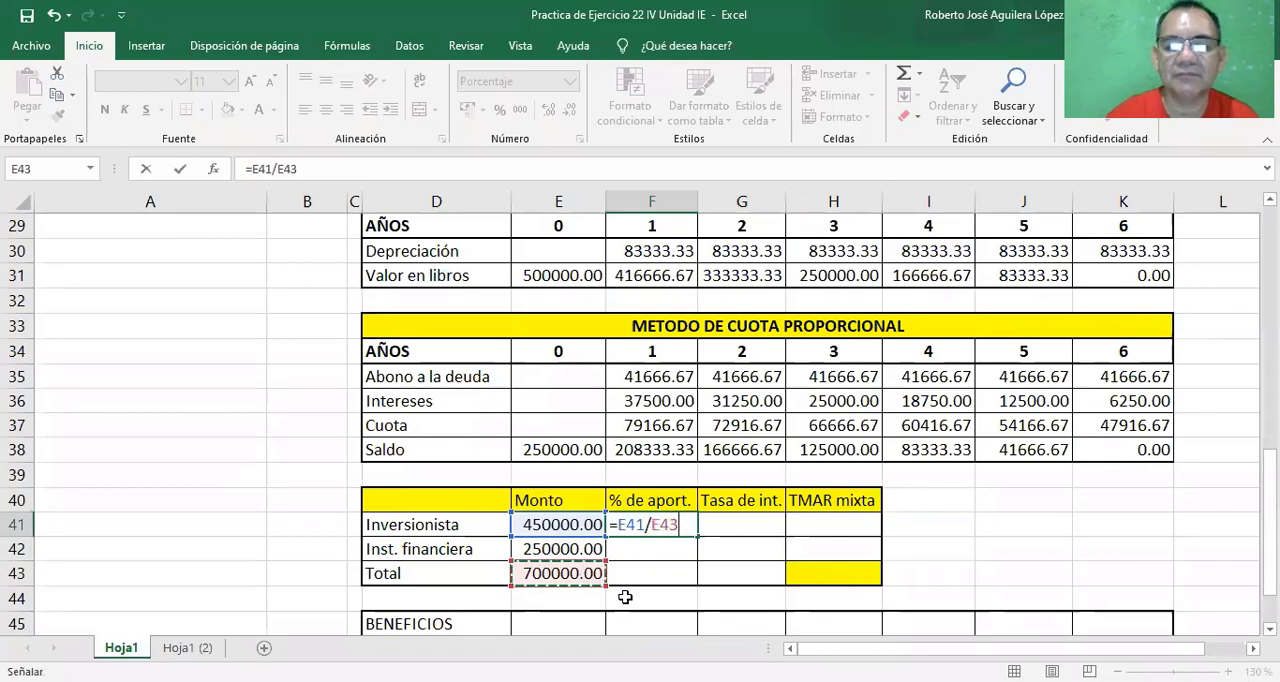
key("Return")
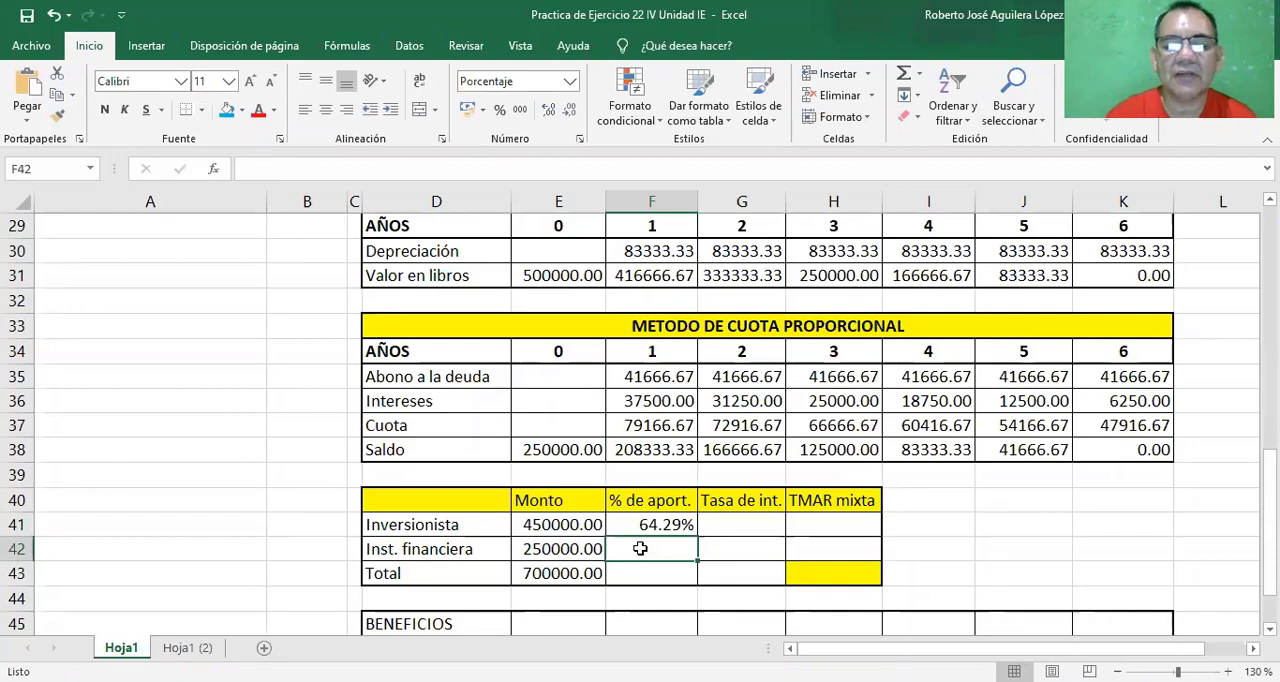
Compute the Inst. financiera % de aport. in cell F42 with =E42/E43 and total both percentages in F43 with =SUMA(F41:F42).
type("=")
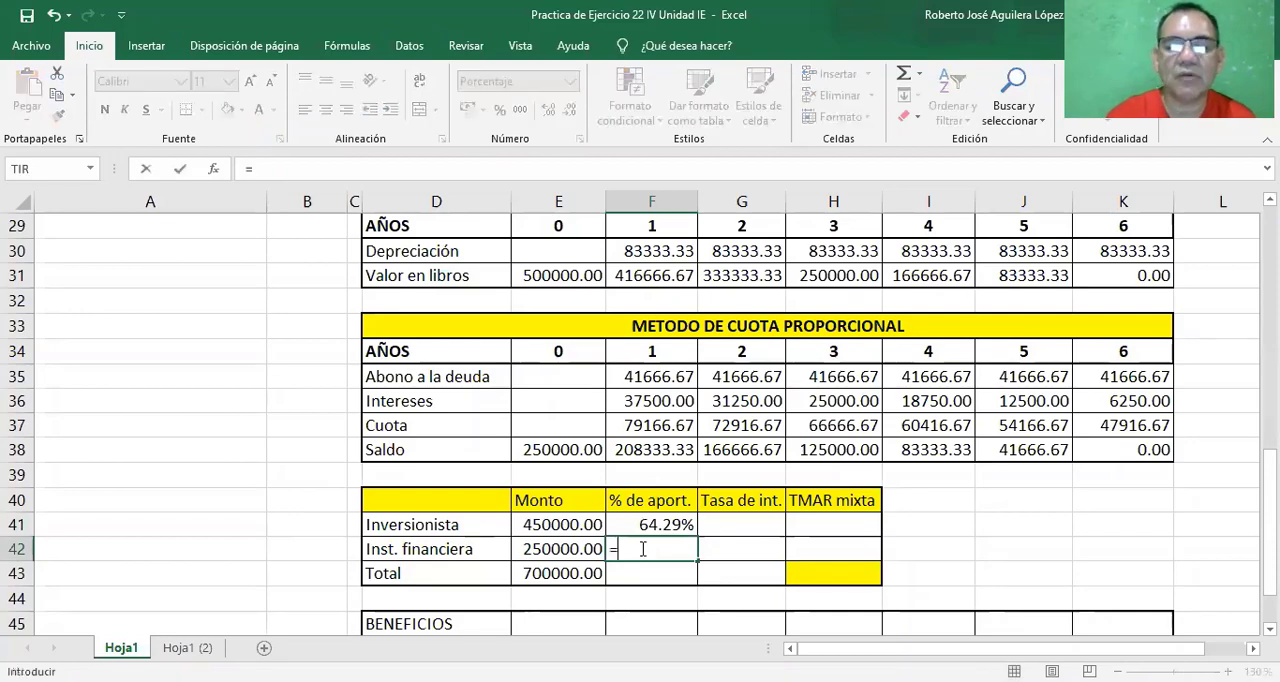
left_click(556, 549)
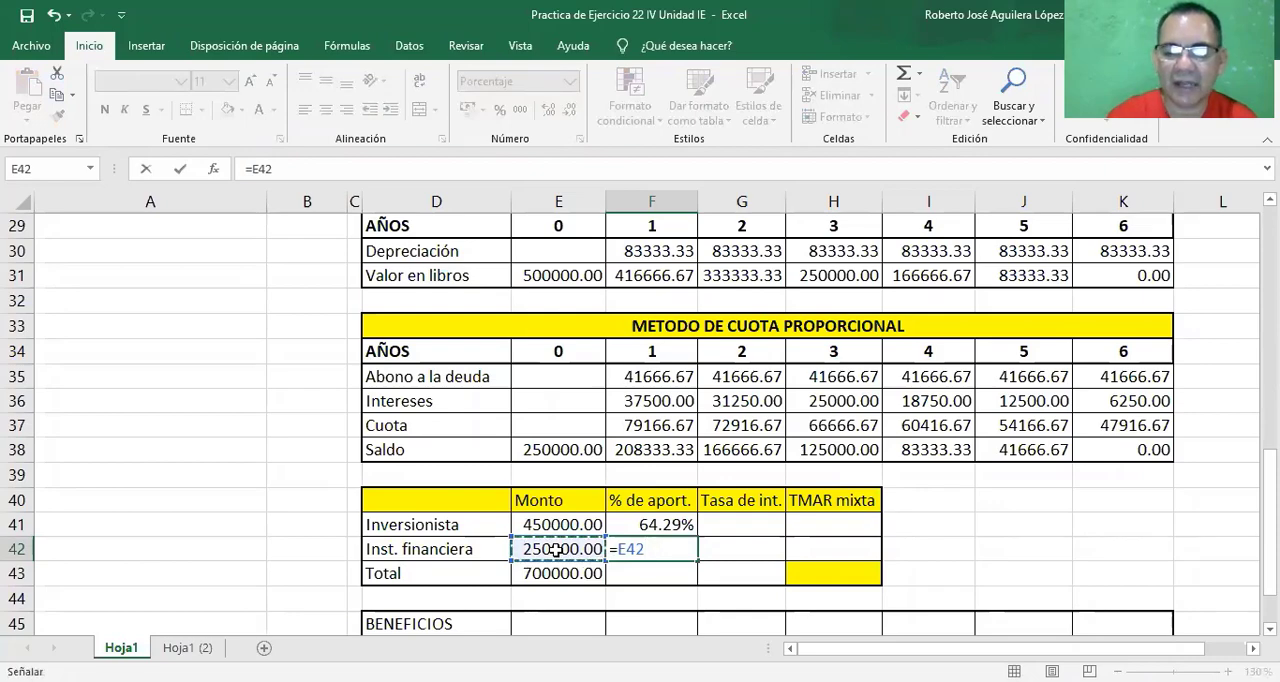
type("/")
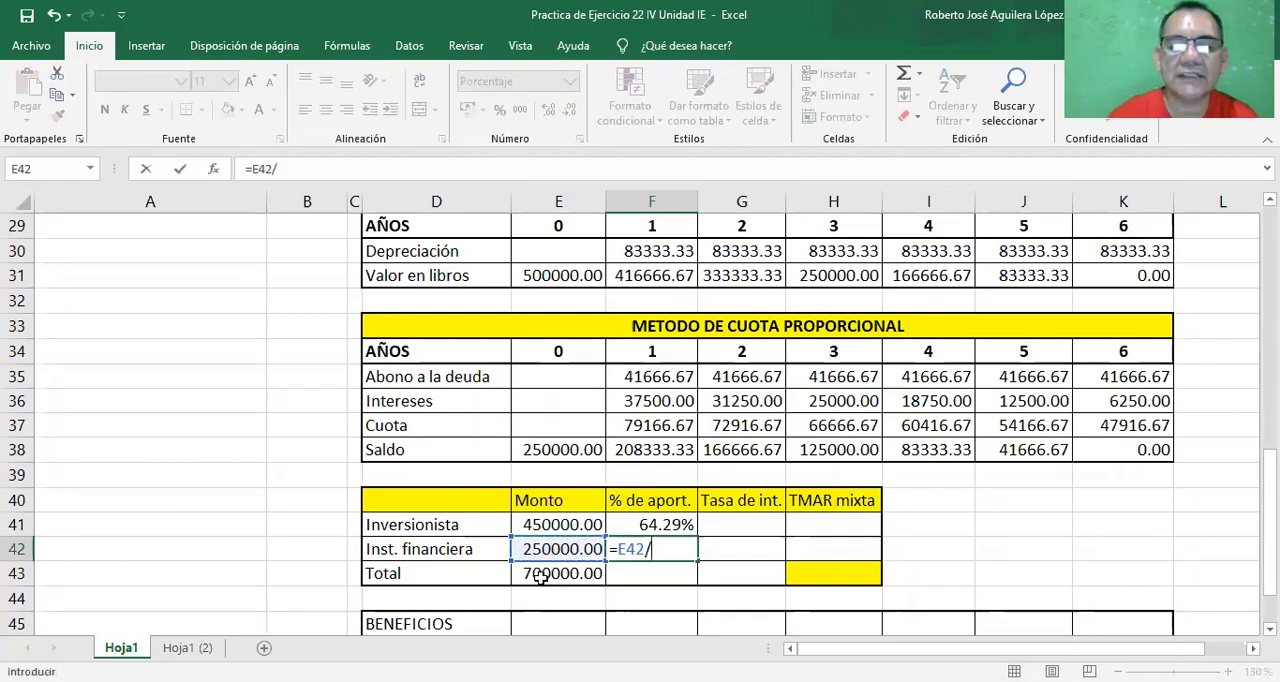
left_click(541, 576)
key("Return")
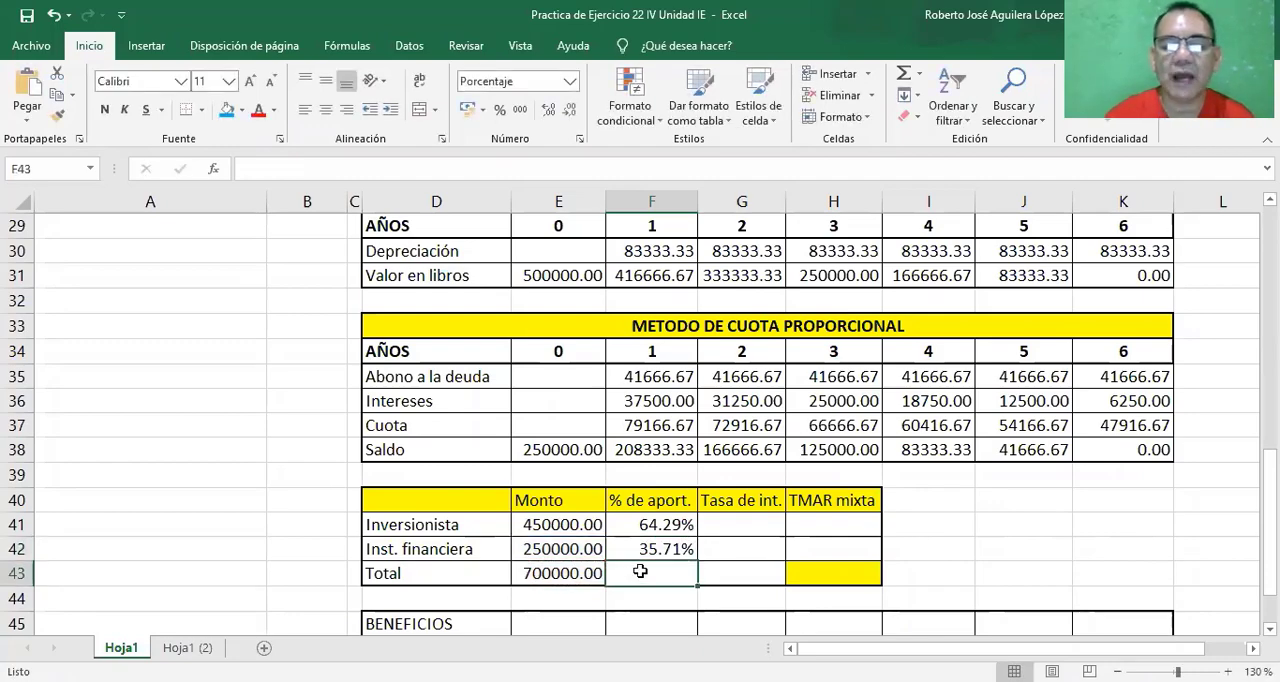
left_click(903, 76)
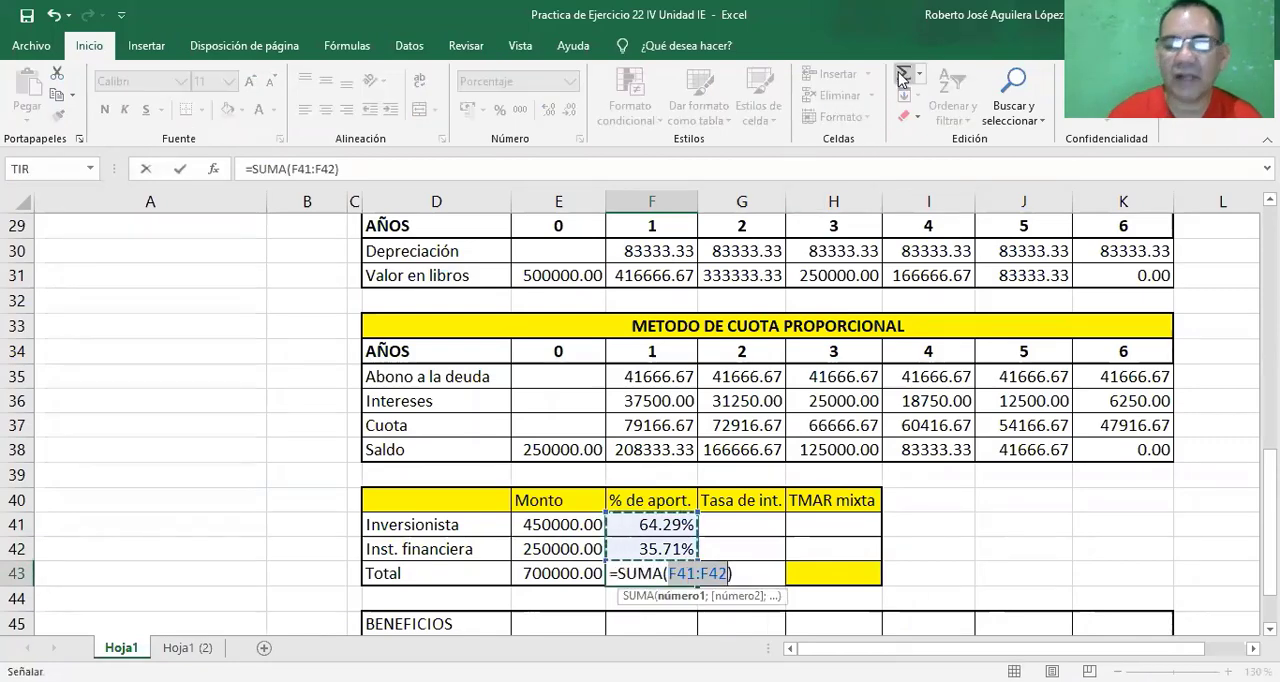
key("Return")
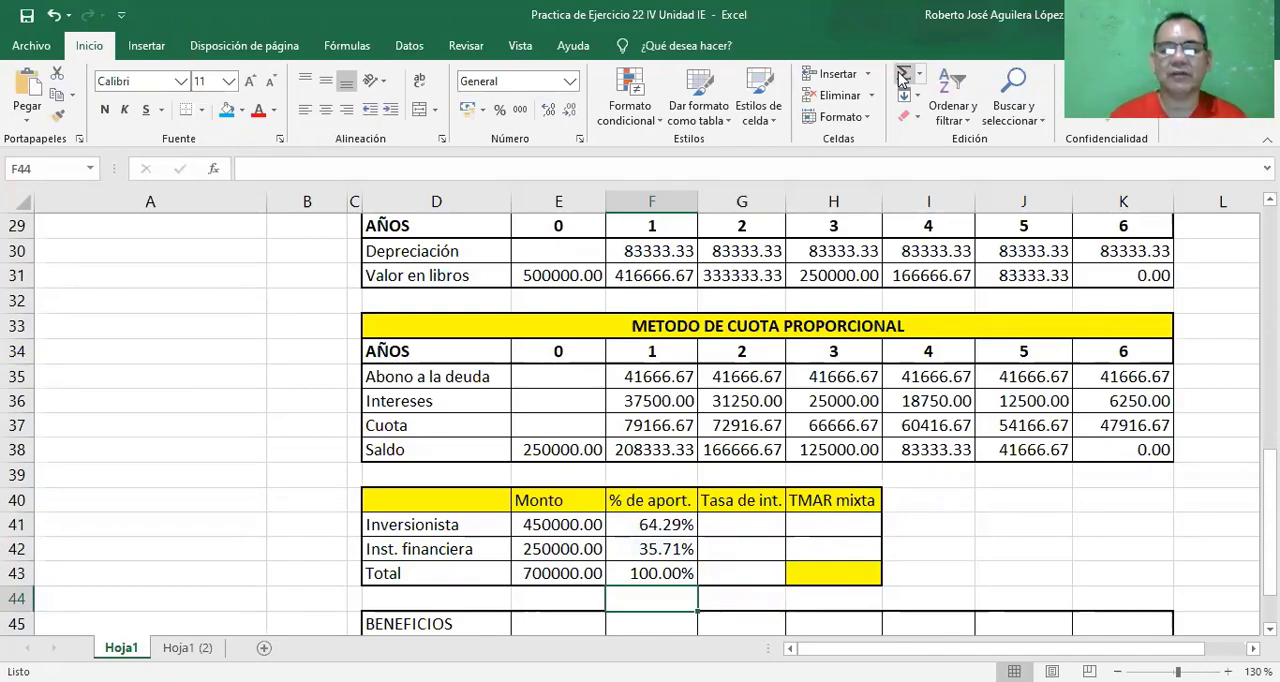
Link the Inversionista Tasa de int. in cell G41 to the TMAR de la empresa with =B19.
left_click(738, 524)
type("=")
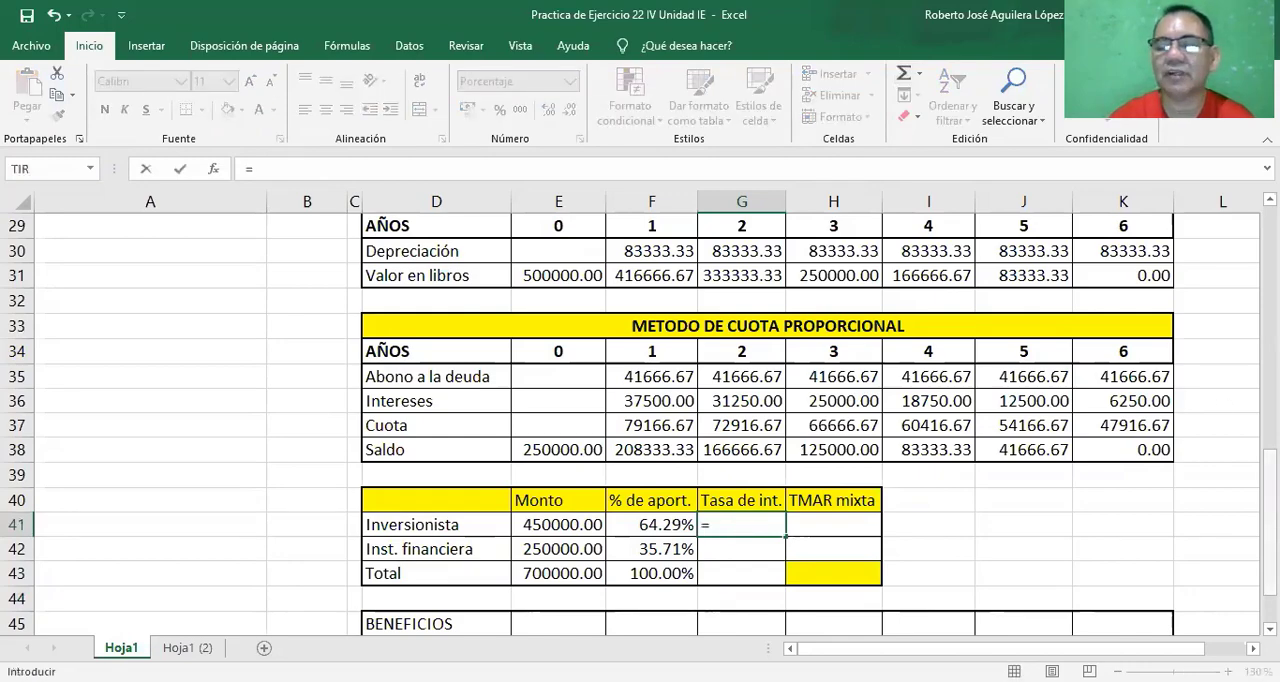
scroll(687, 390, "up", 5)
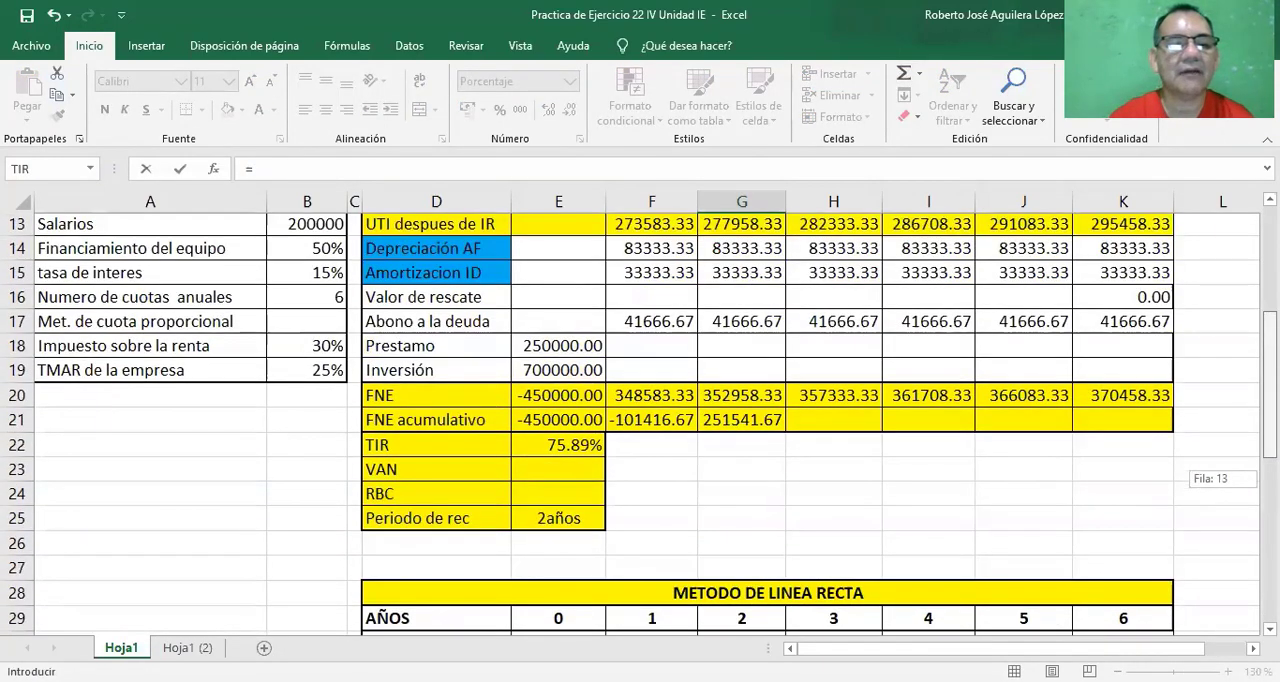
left_click(320, 373)
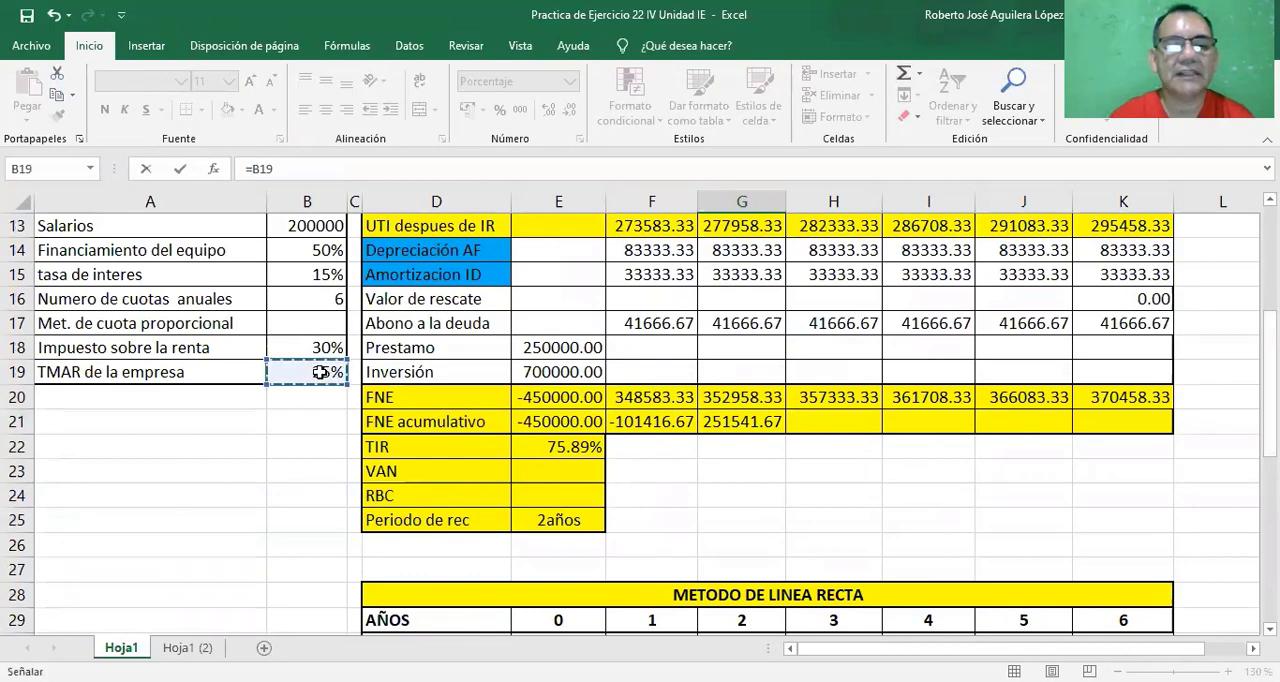
key("Return")
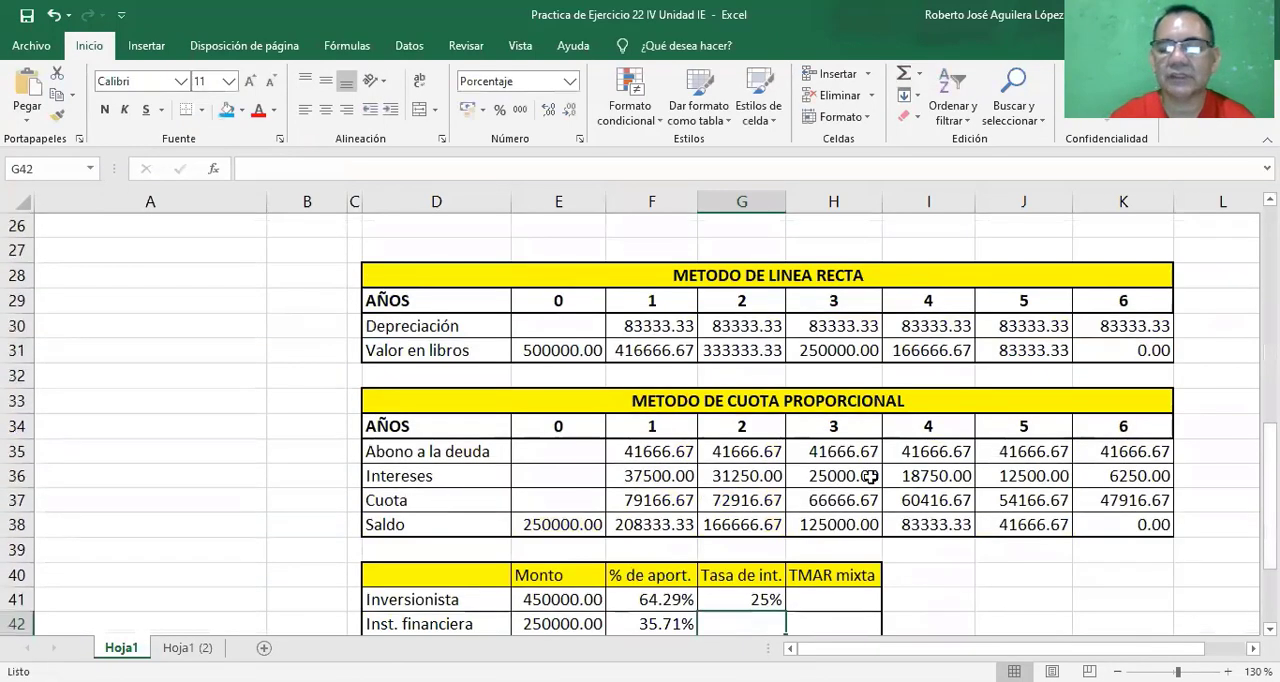
Link the Inst. financiera Tasa de int. in cell G42 to the loan's tasa de interes with =B15.
scroll(836, 582, "down", 2)
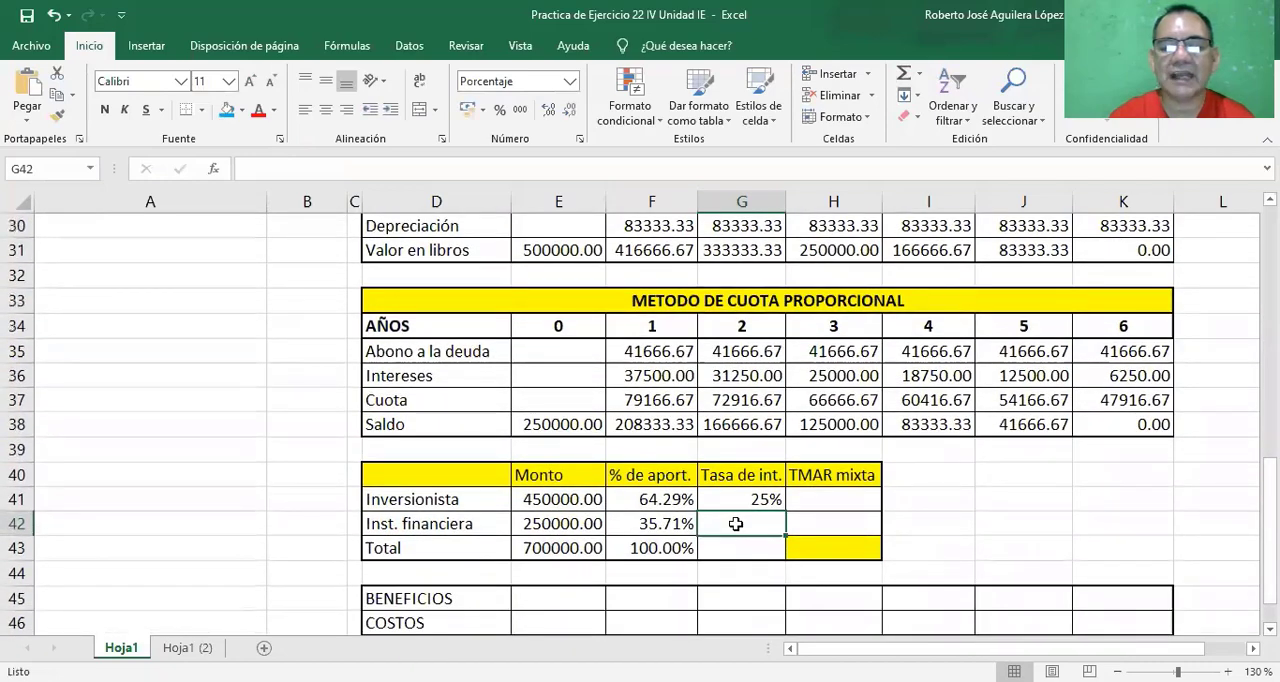
type("=")
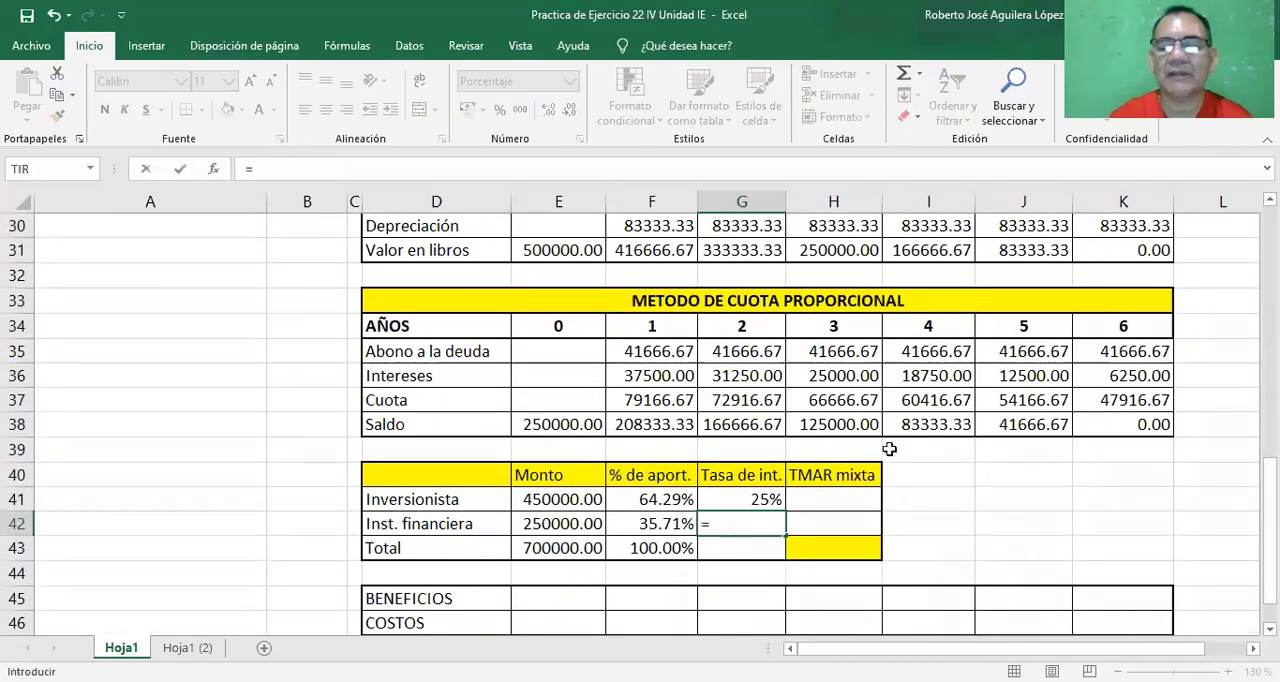
left_click_drag(1270, 560, 1270, 345)
left_click(305, 298)
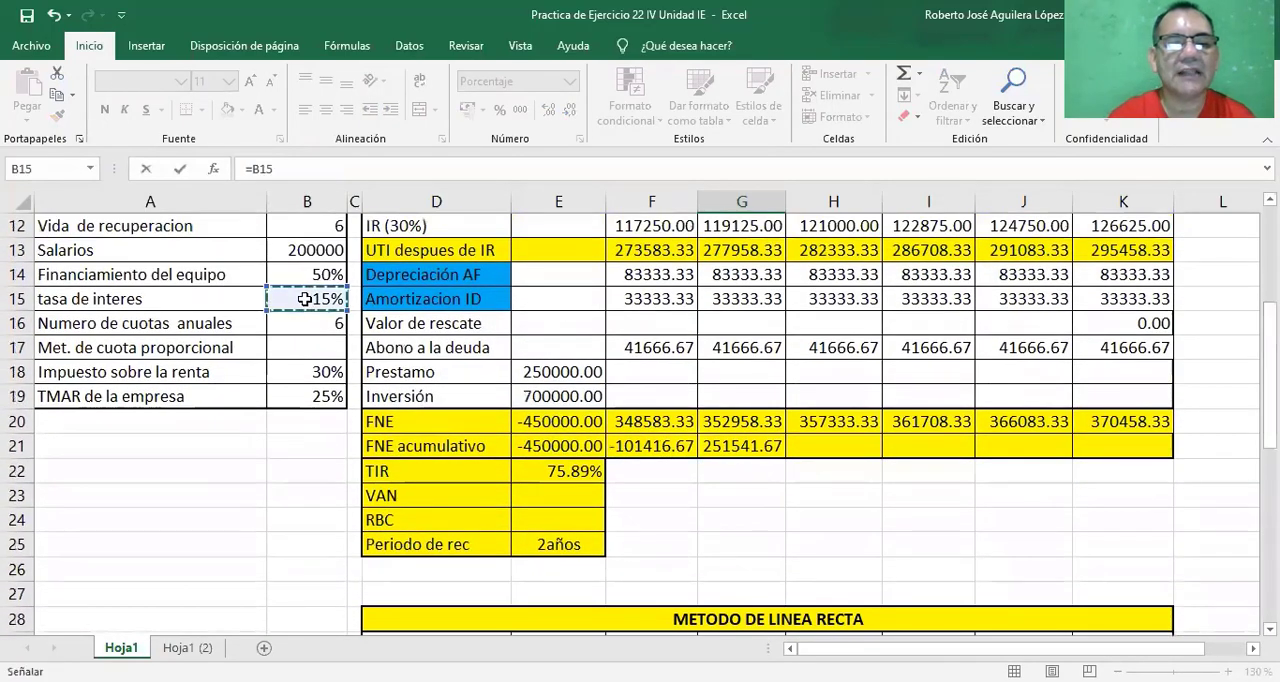
key("Return")
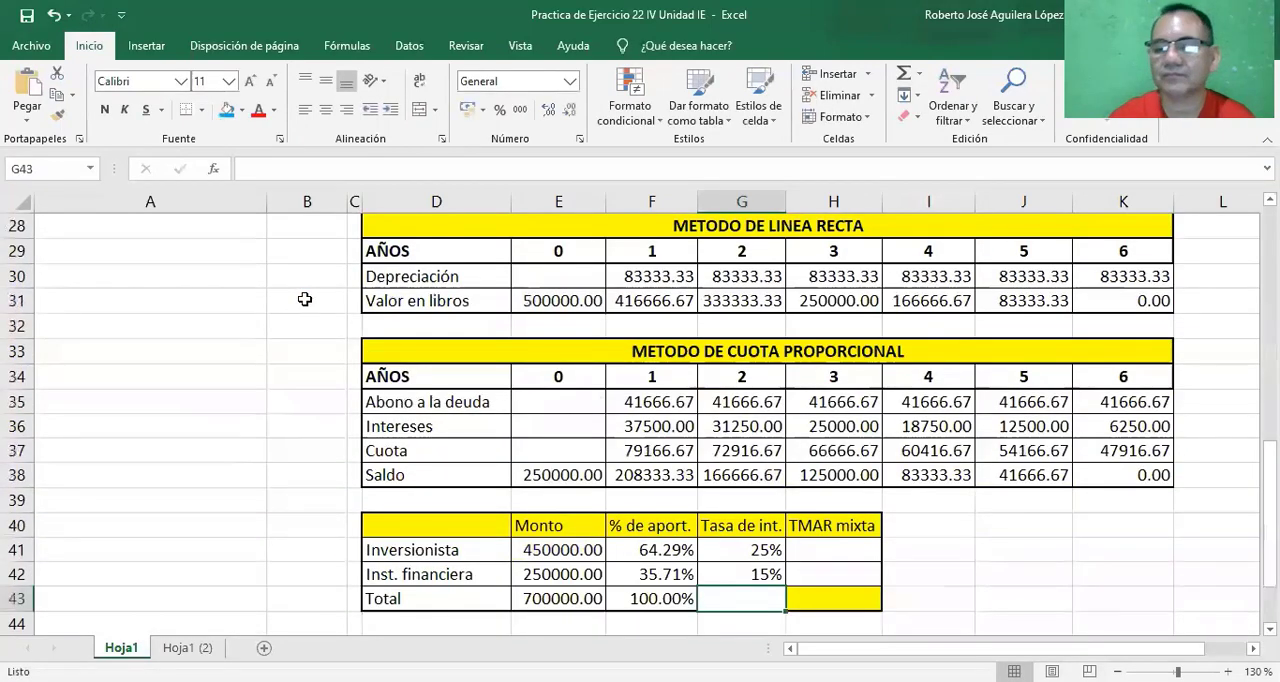
Compute the Inversionista TMAR mixta in cell H41 by multiplying its % de aport. by its Tasa de int. with =F41*G41.
left_click(828, 550)
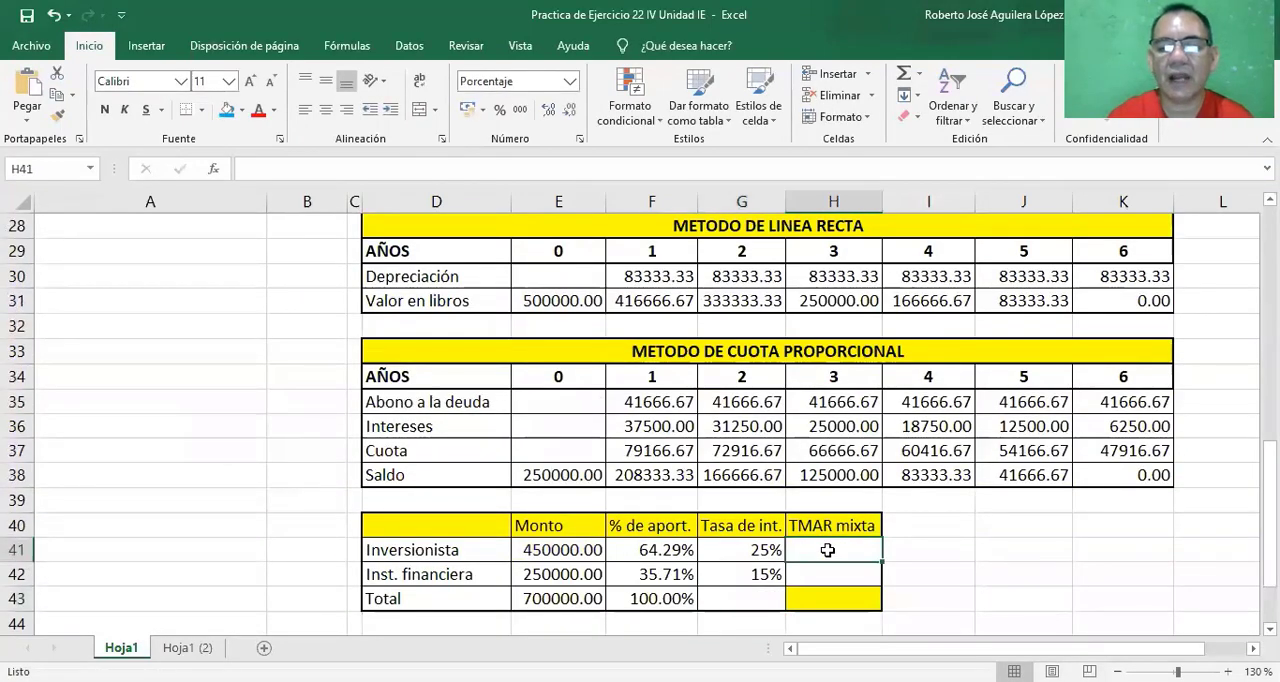
type("=")
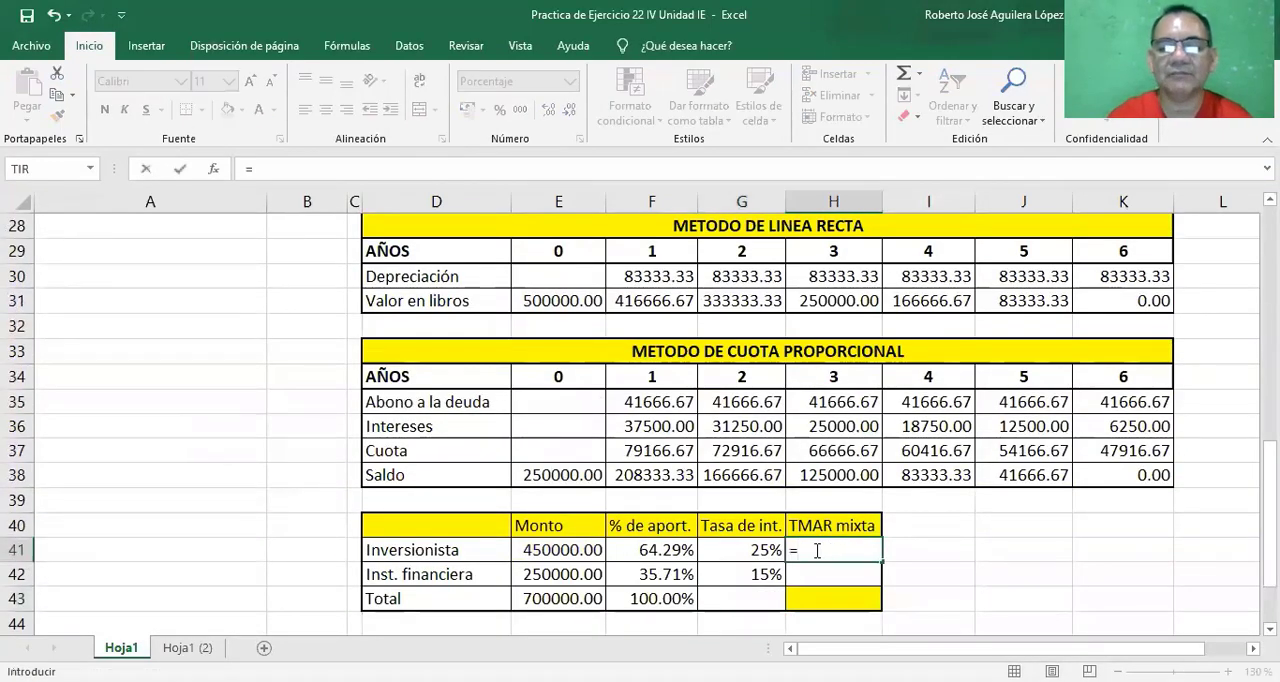
left_click(663, 552)
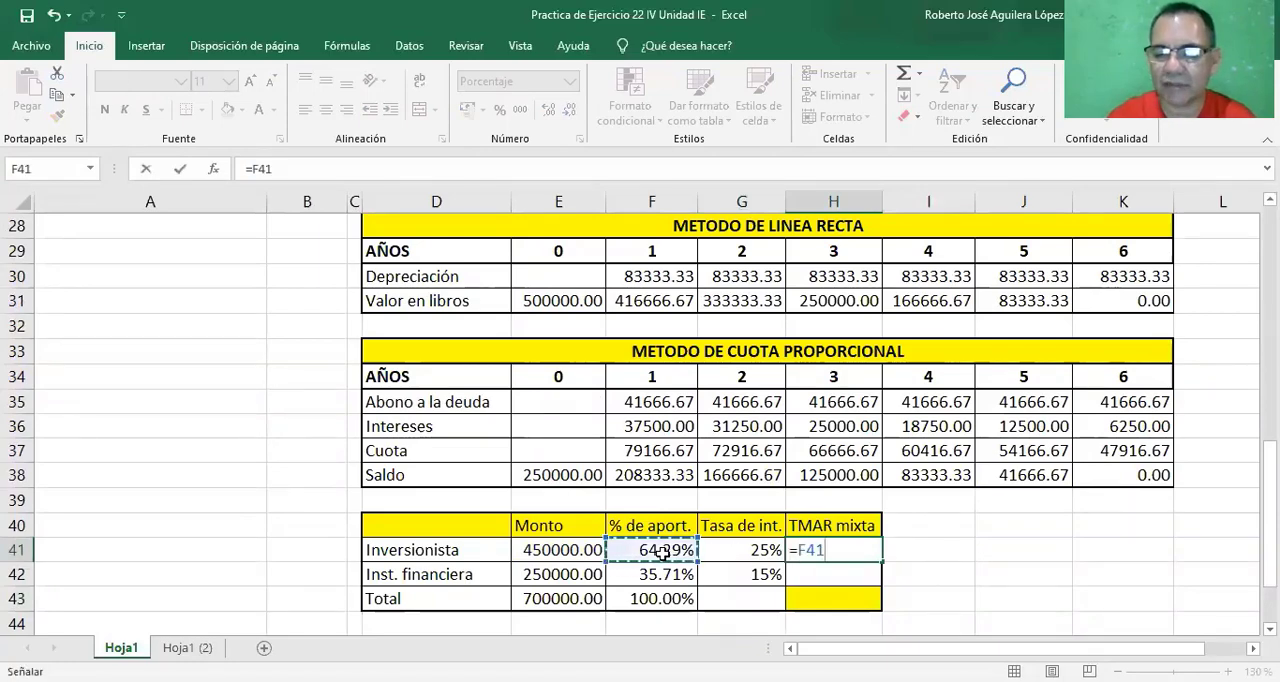
type("*")
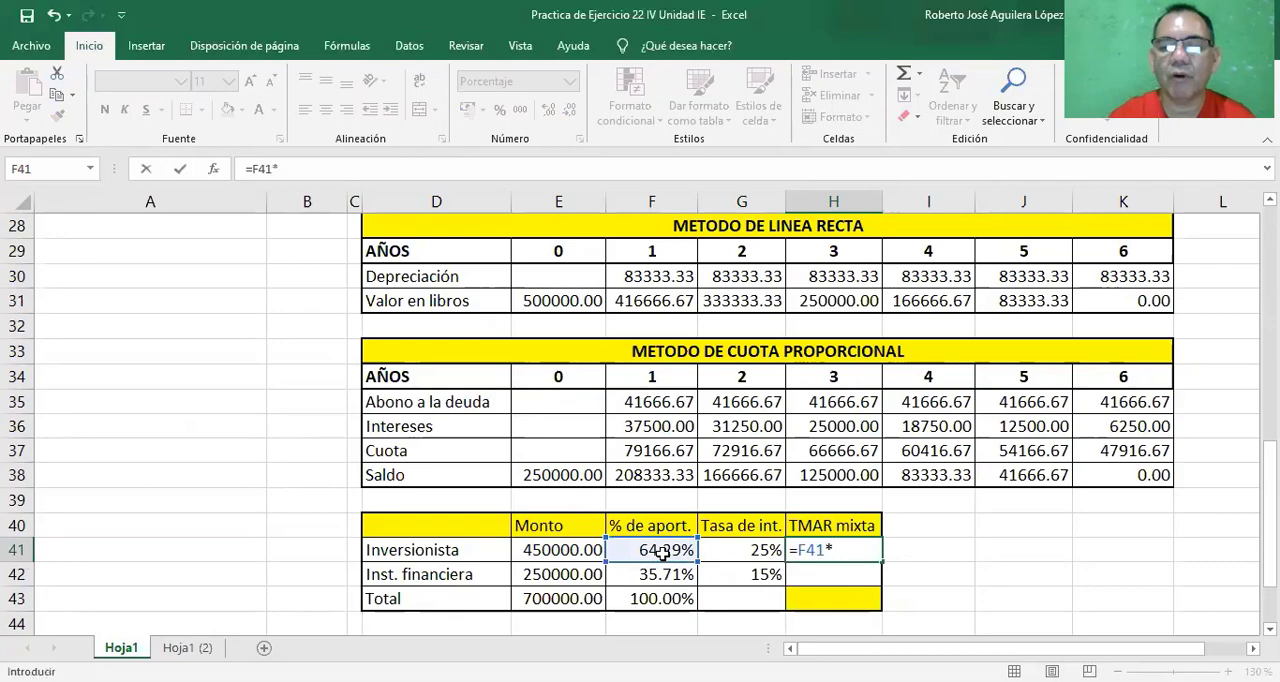
left_click(747, 553)
key("Return")
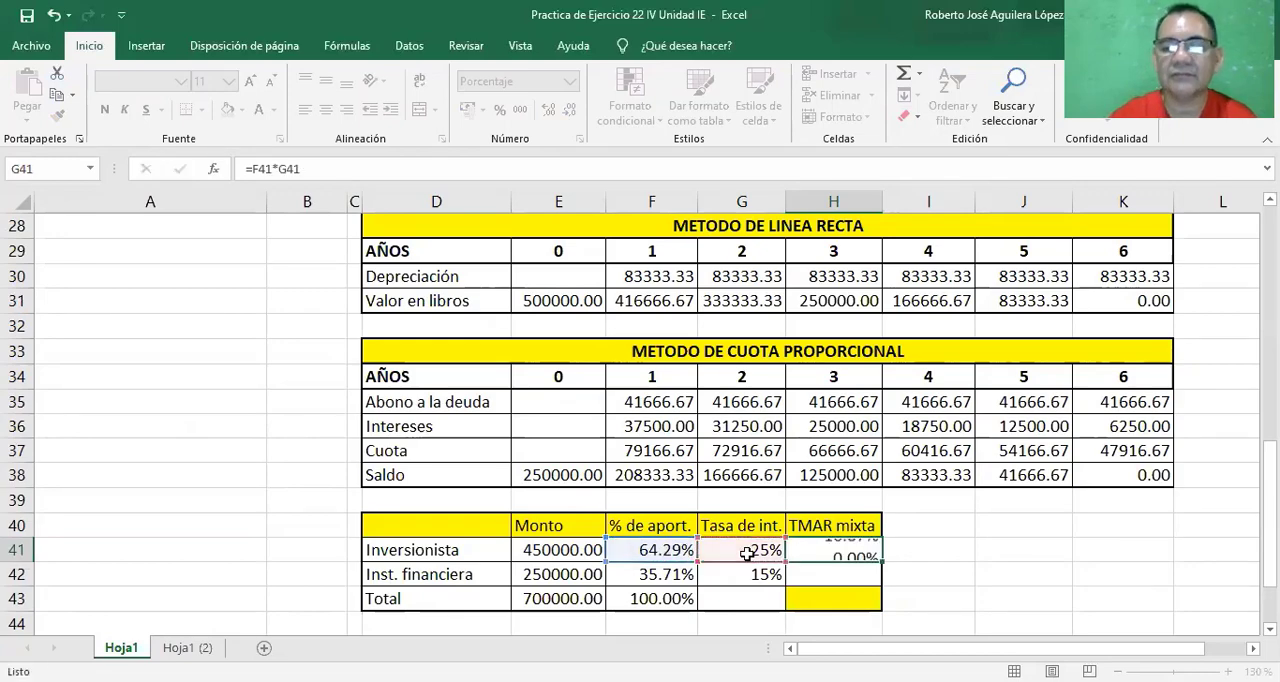
left_click(833, 549)
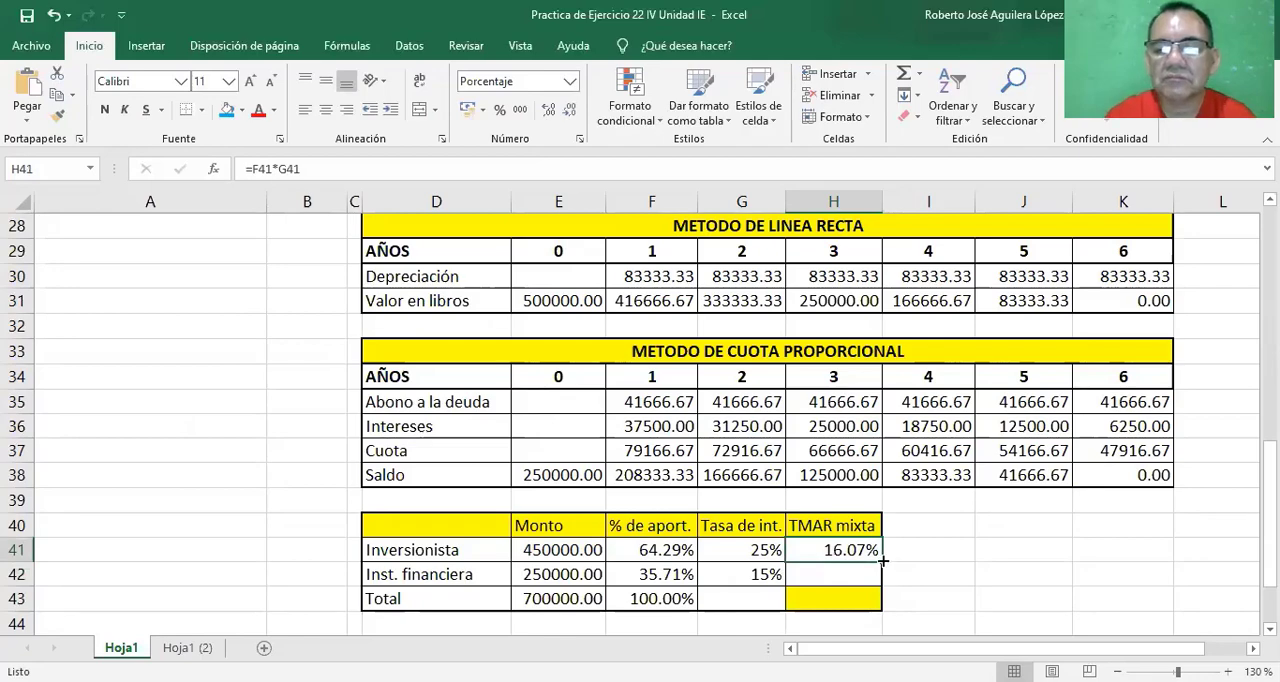
Compute the Inst. financiera TMAR mixta in cell H42 with =F42*G42.
left_click(828, 580)
type("=")
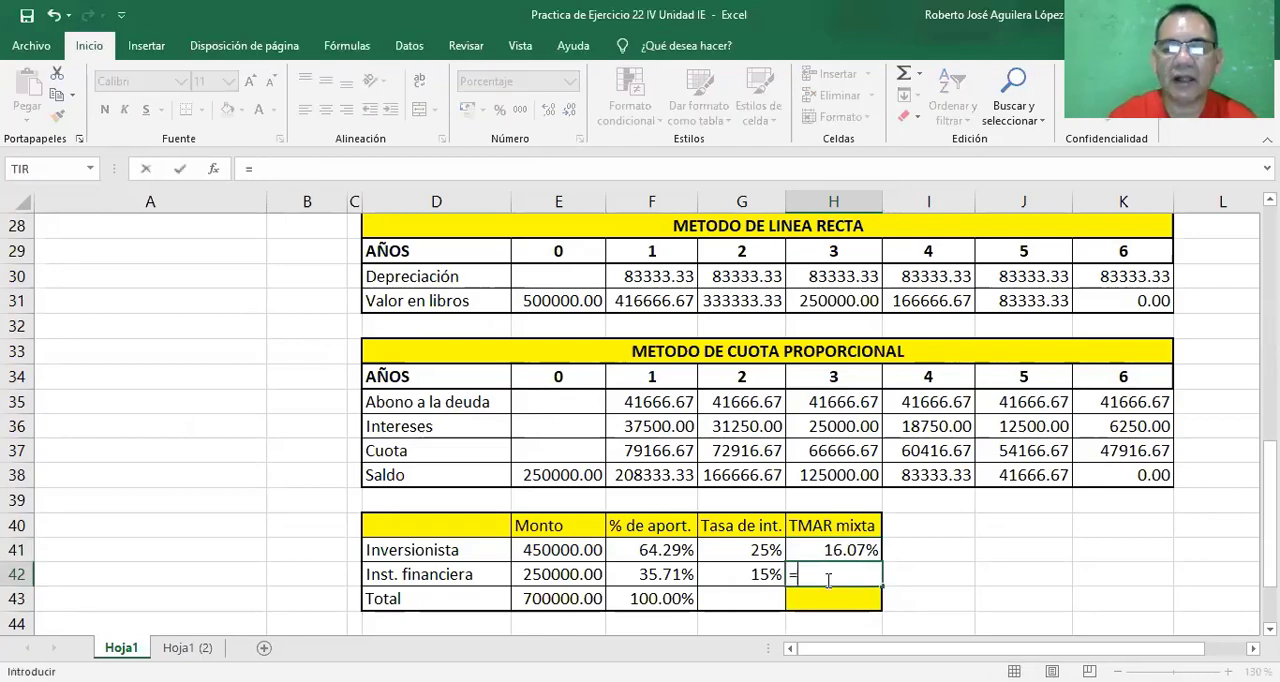
left_click(665, 573)
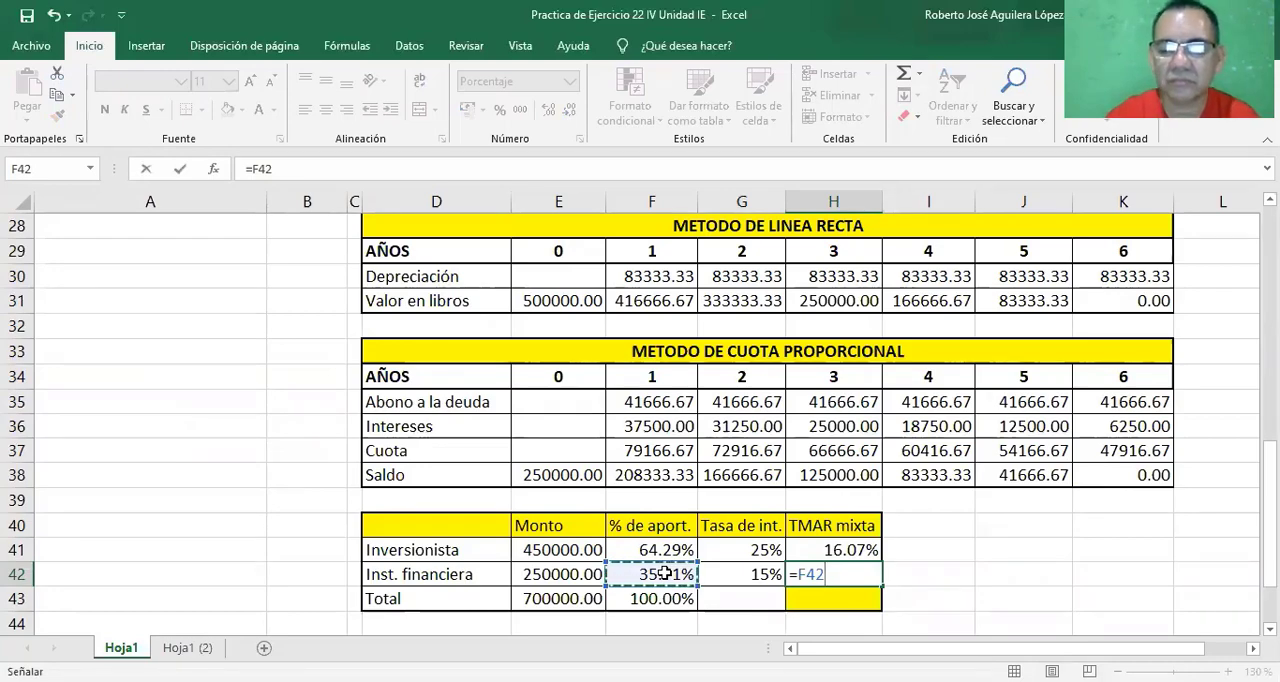
type("*")
left_click(747, 576)
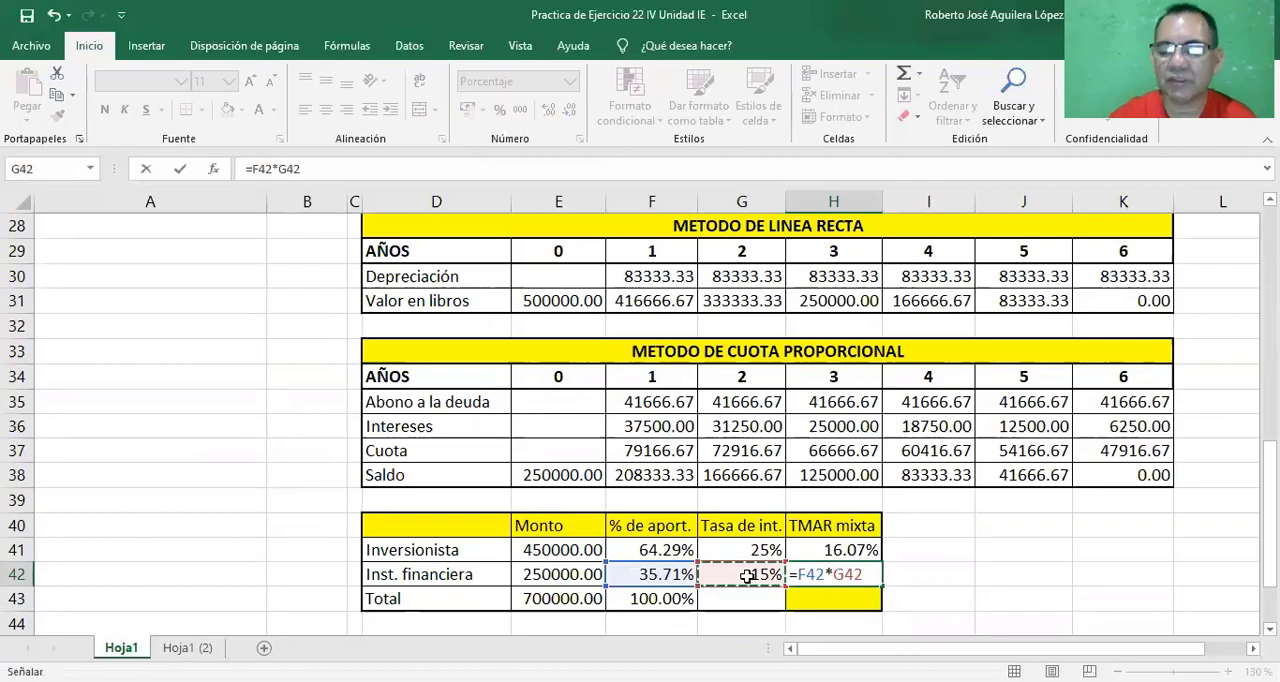
key("Return")
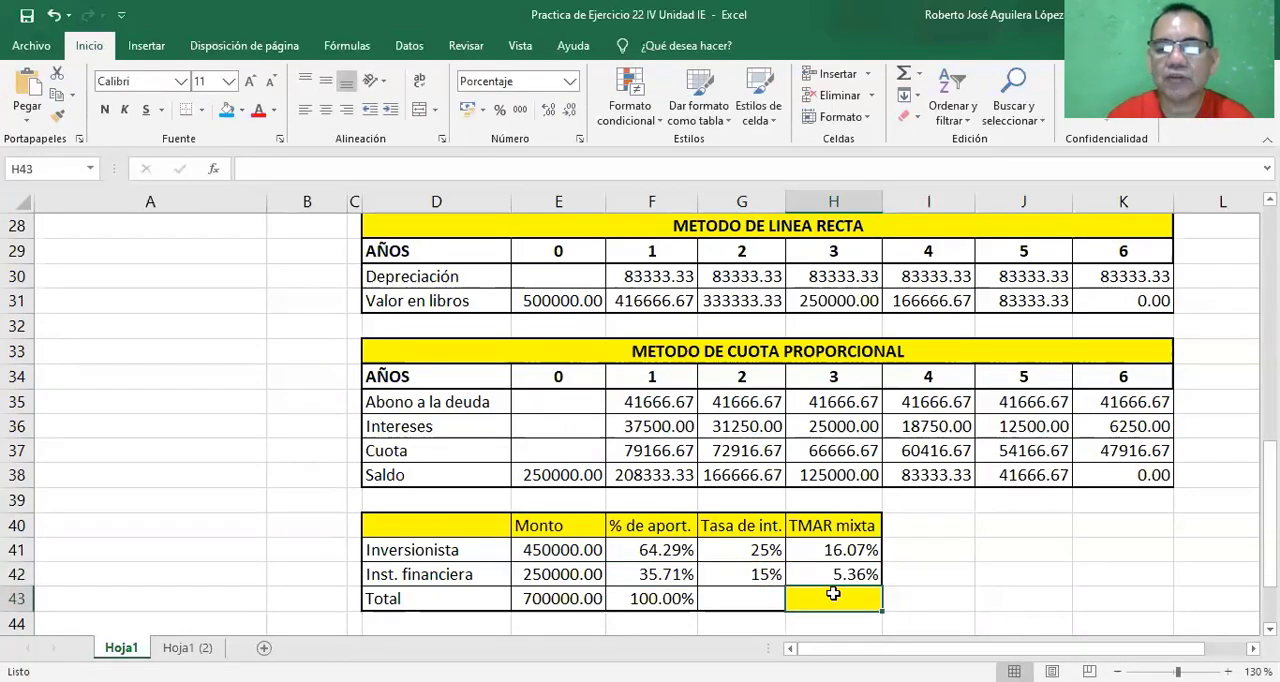
Total the TMAR mixta column in cell H43 with =SUMA(H41:H42).
left_click(903, 75)
key("Return")
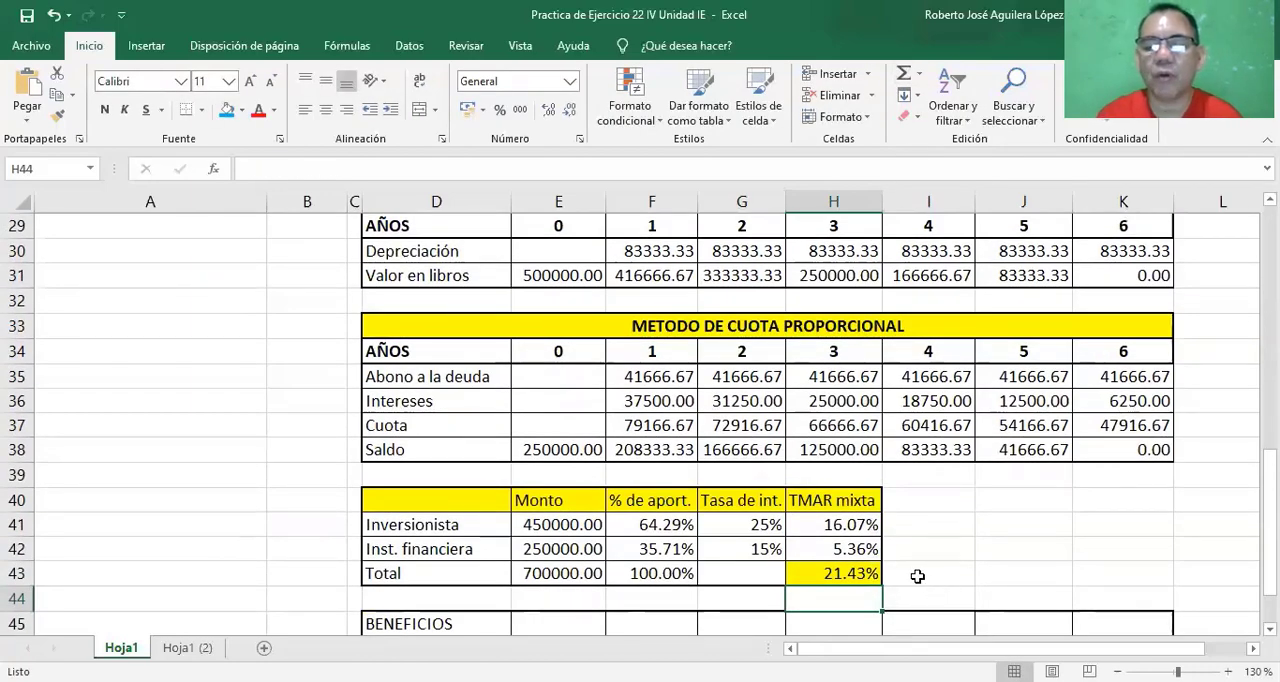
left_click(836, 574)
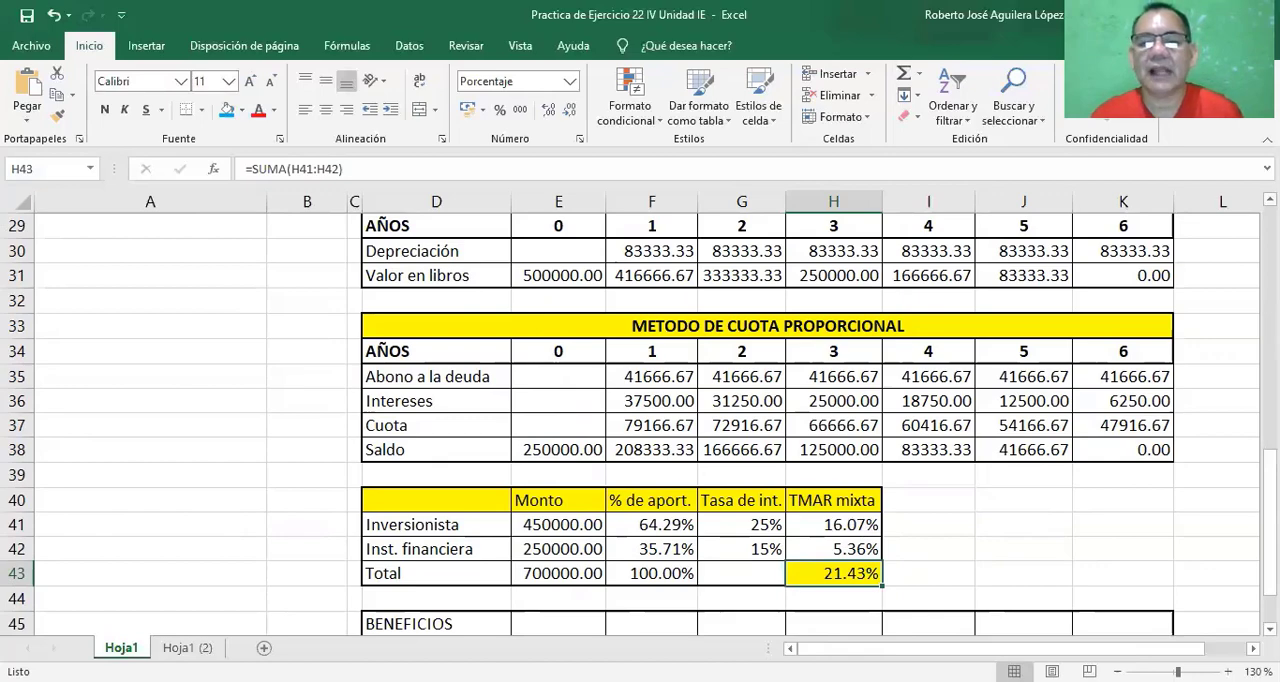
Write the conclusion "TIR > TMAR por tanto el proyecto se acepta" in cell F22 beside the TIR result.
right_click(1268, 205)
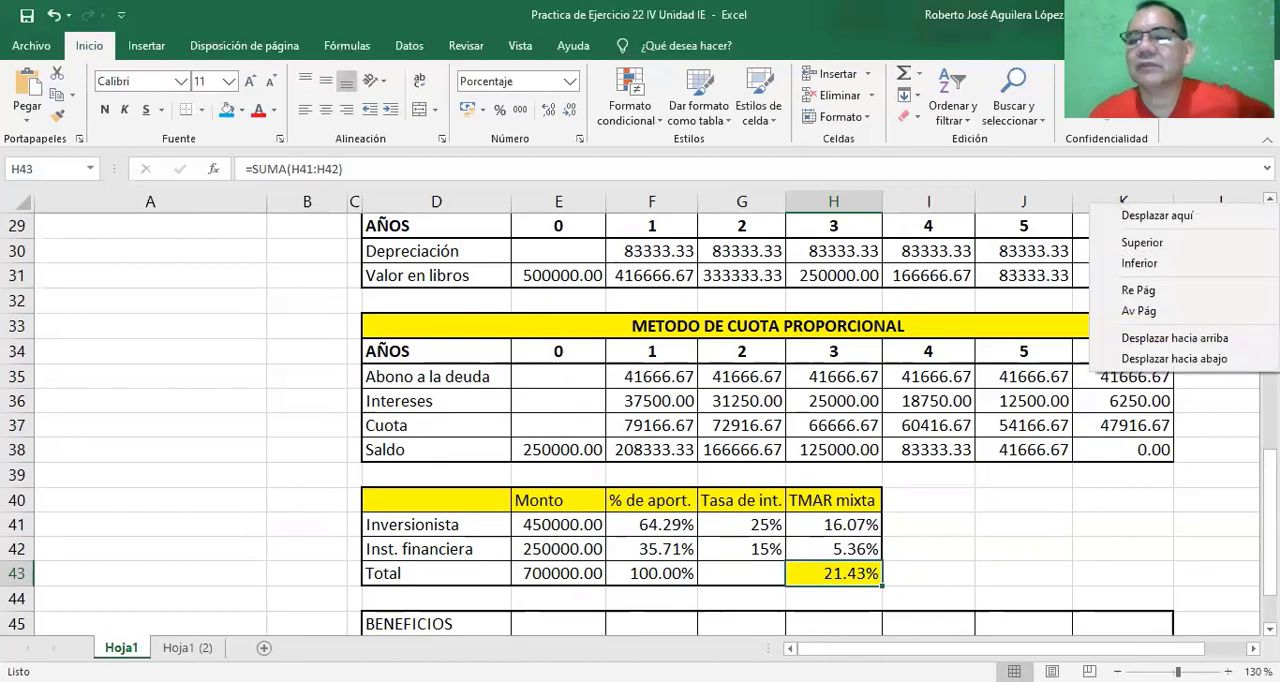
left_click(1270, 200)
left_click(1270, 200)
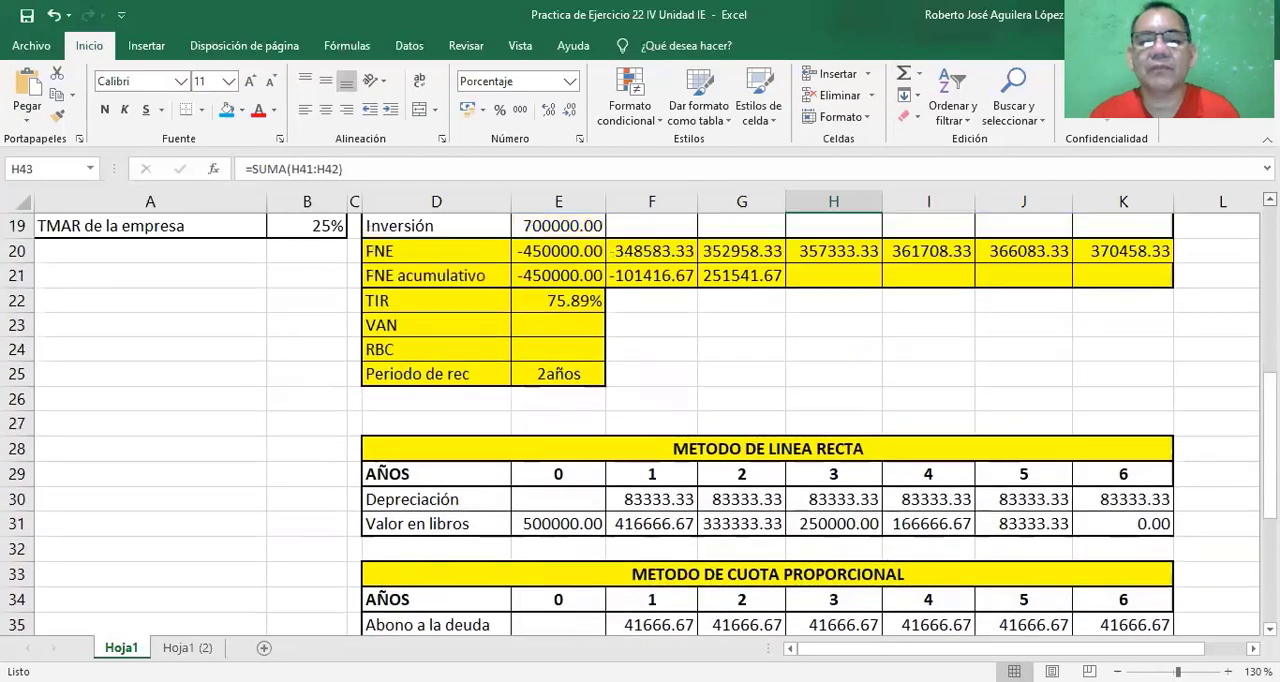
left_click(588, 305)
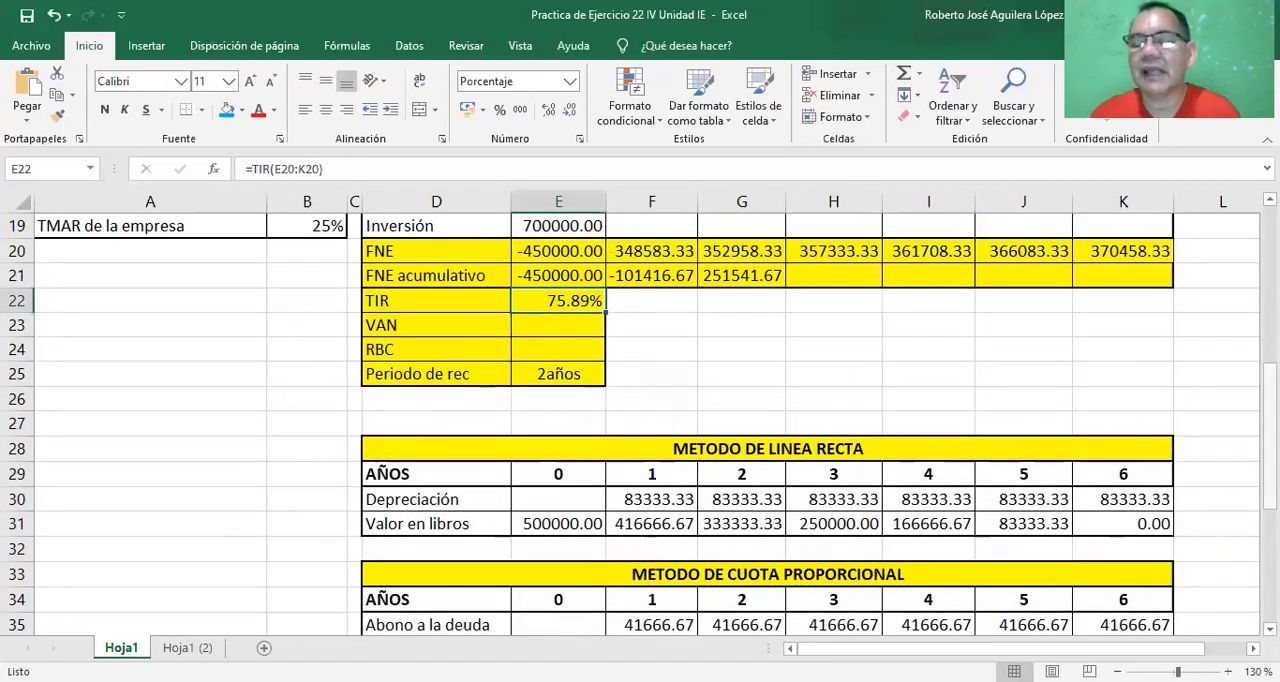
mouse_move(1270, 391)
left_mouse_down()
mouse_move(1270, 480)
mouse_move(1270, 380)
left_mouse_up()
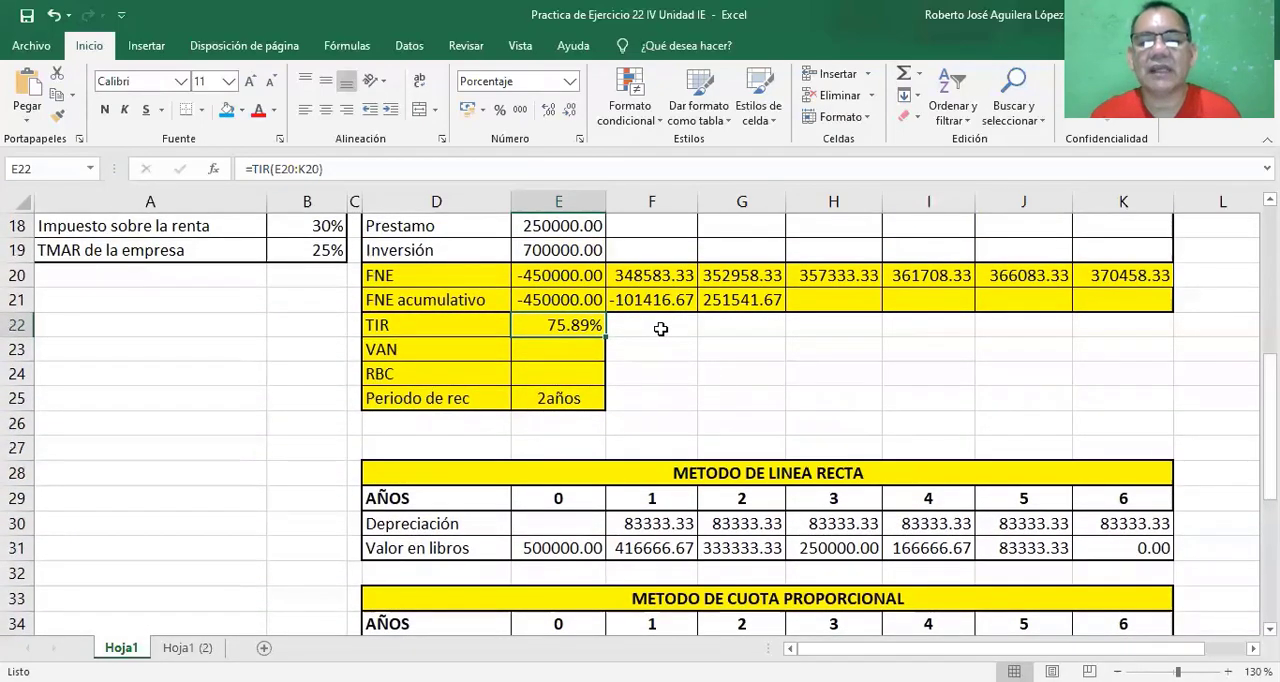
left_click(655, 325)
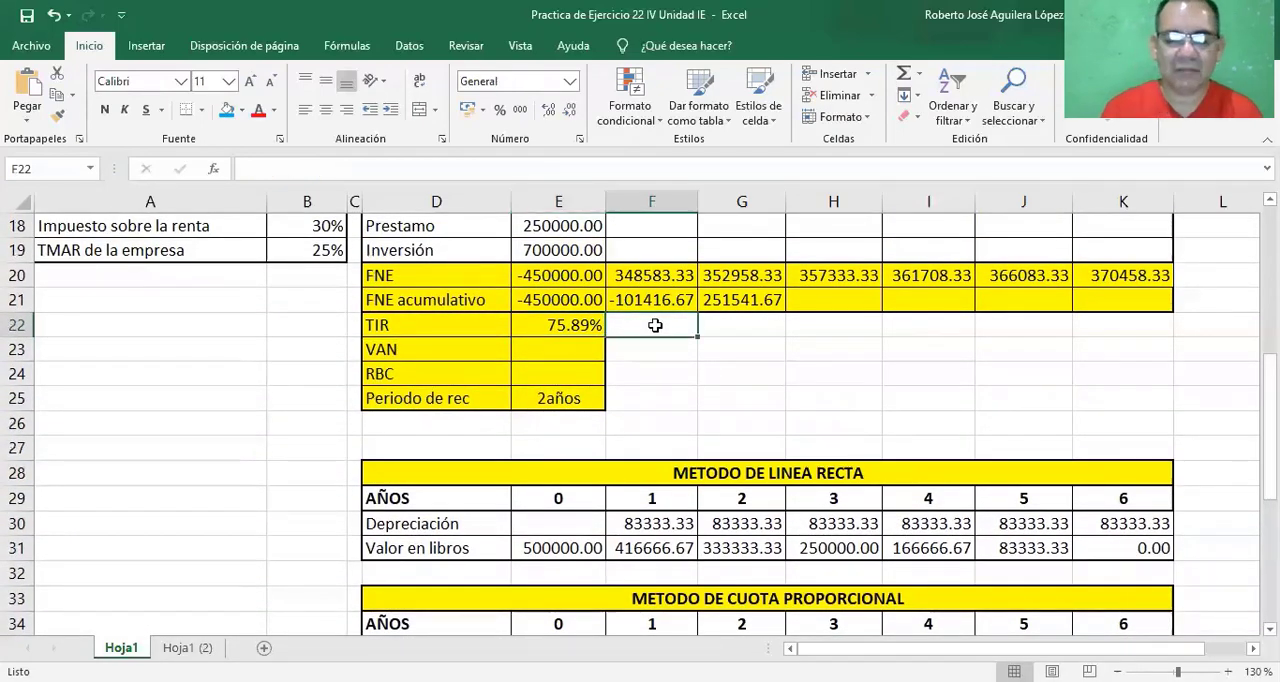
type("TIR")
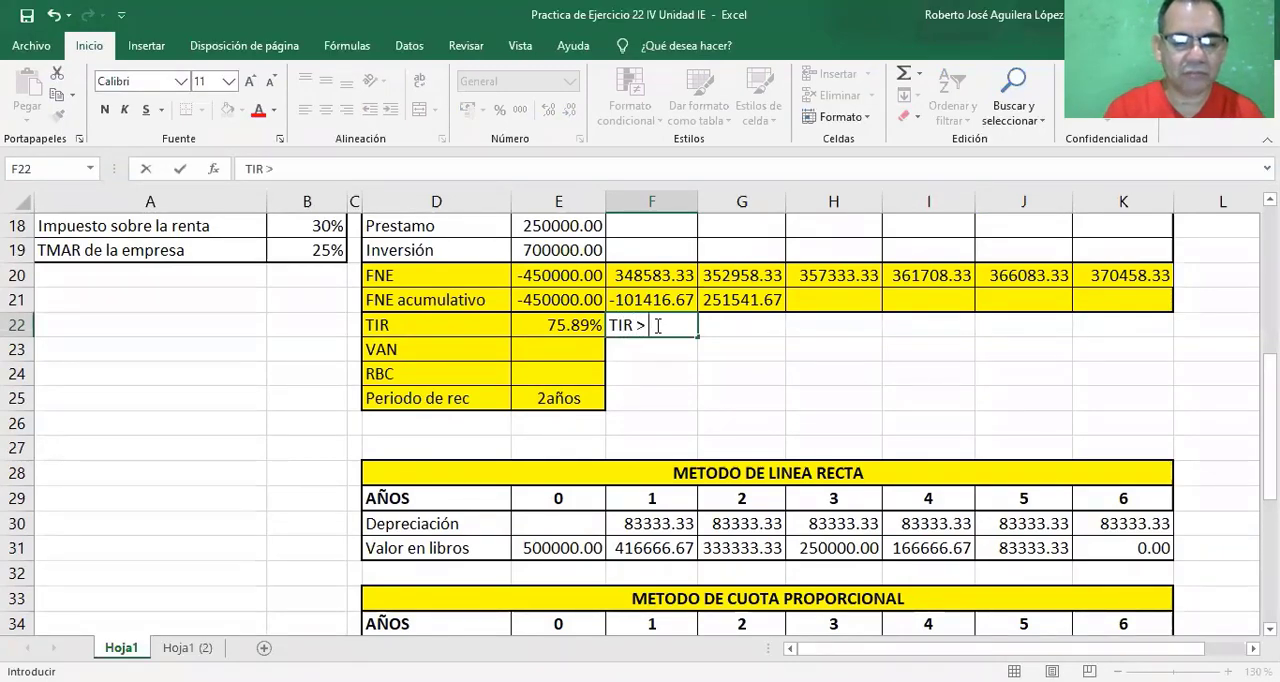
type(" > TMAR")
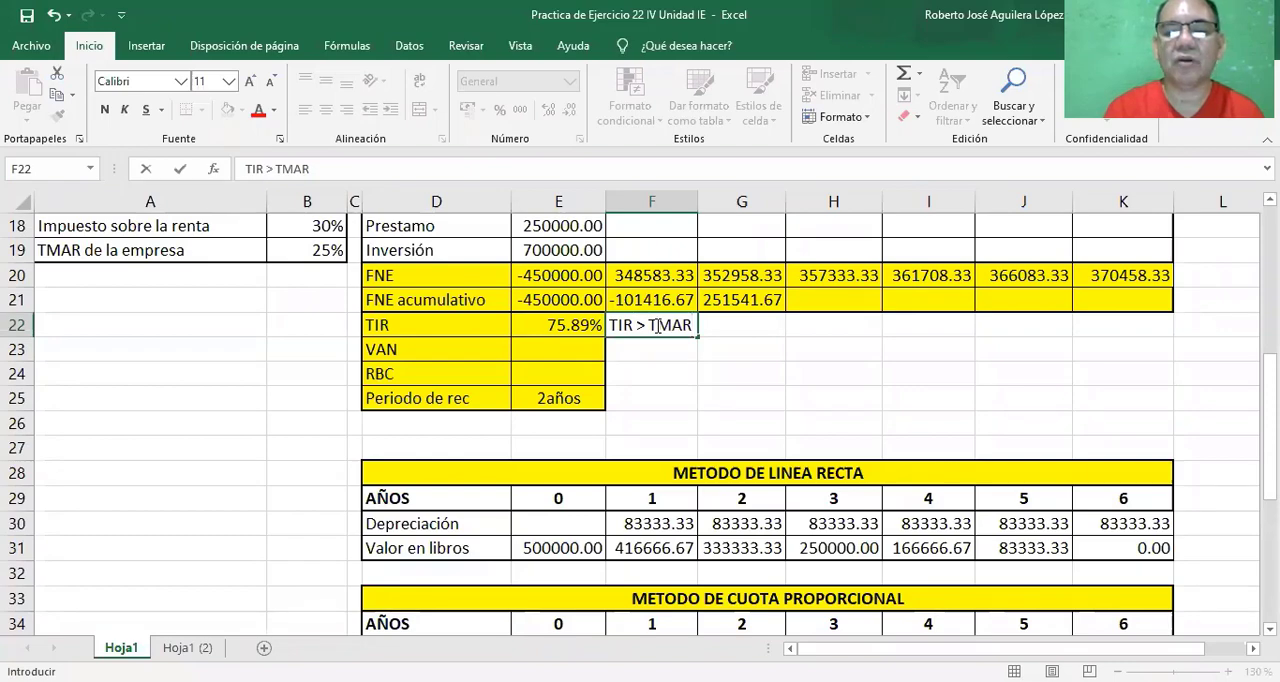
type(" por ta")
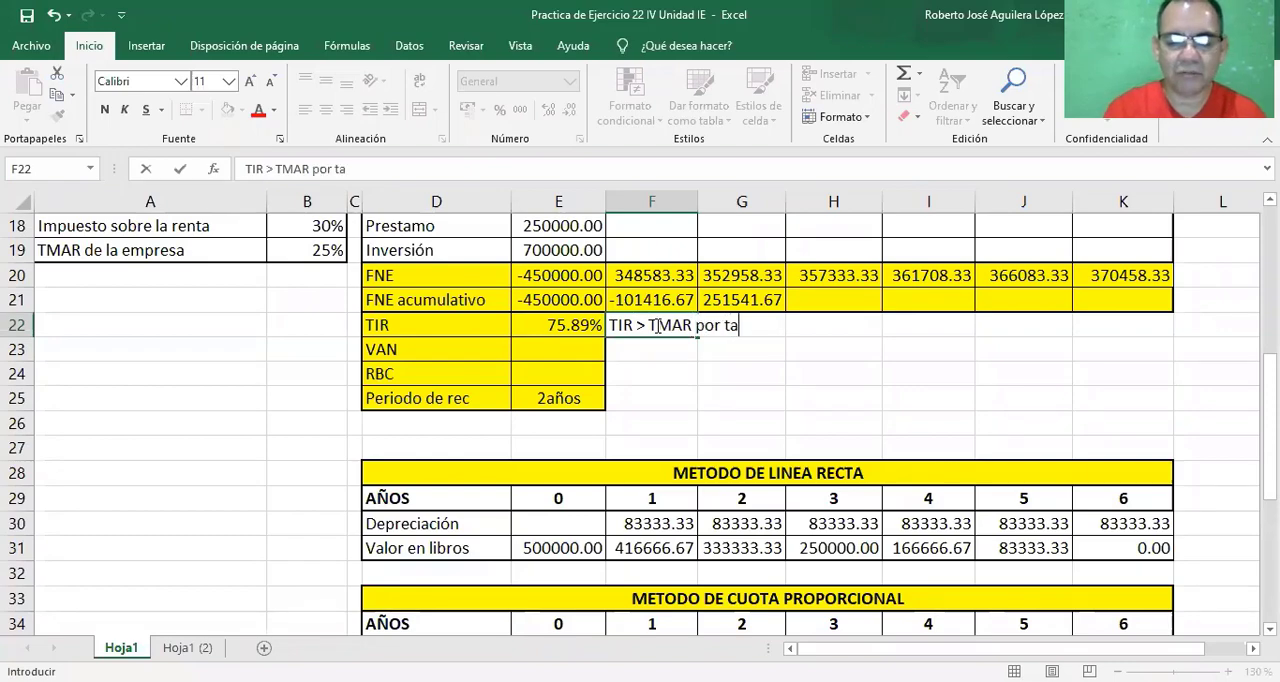
type("nto el pr")
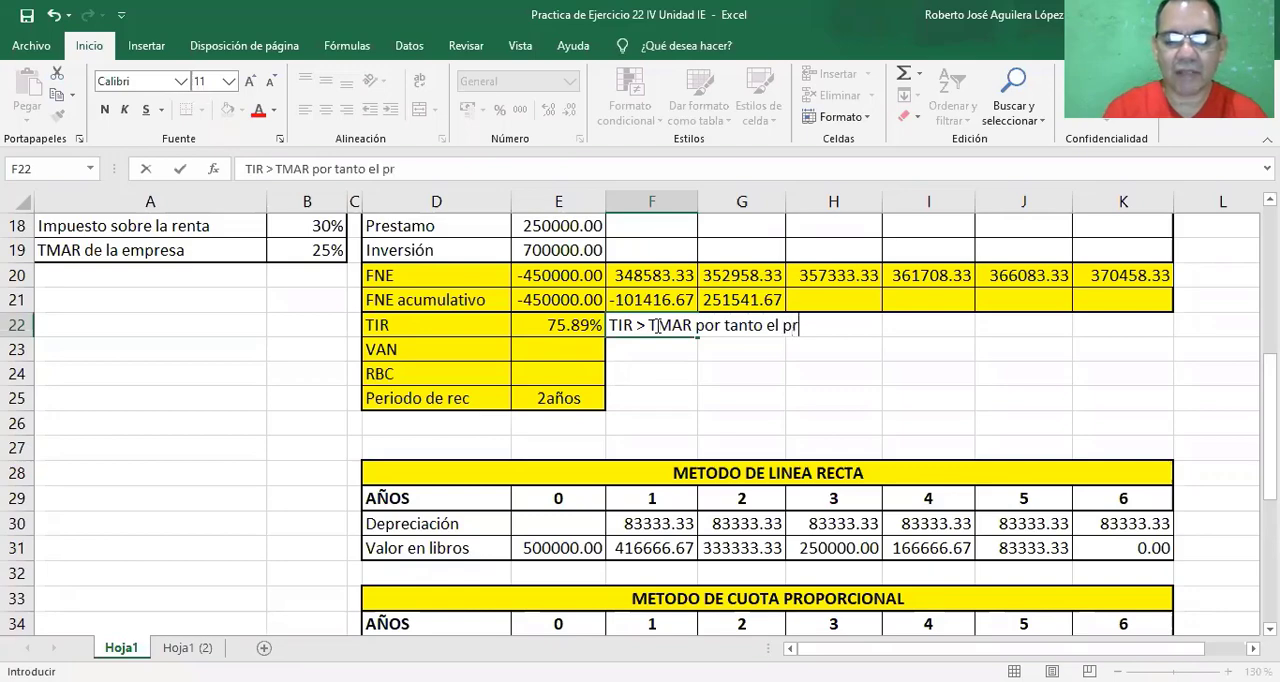
type("oyecto se")
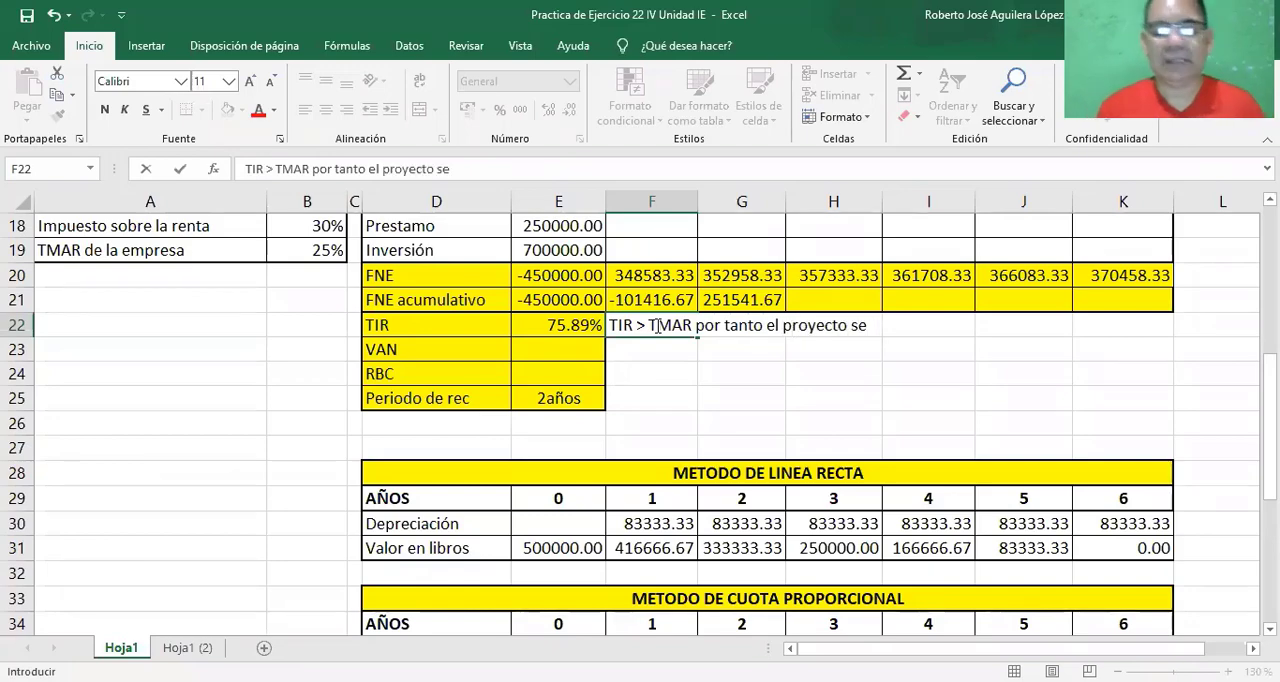
type(" acepta")
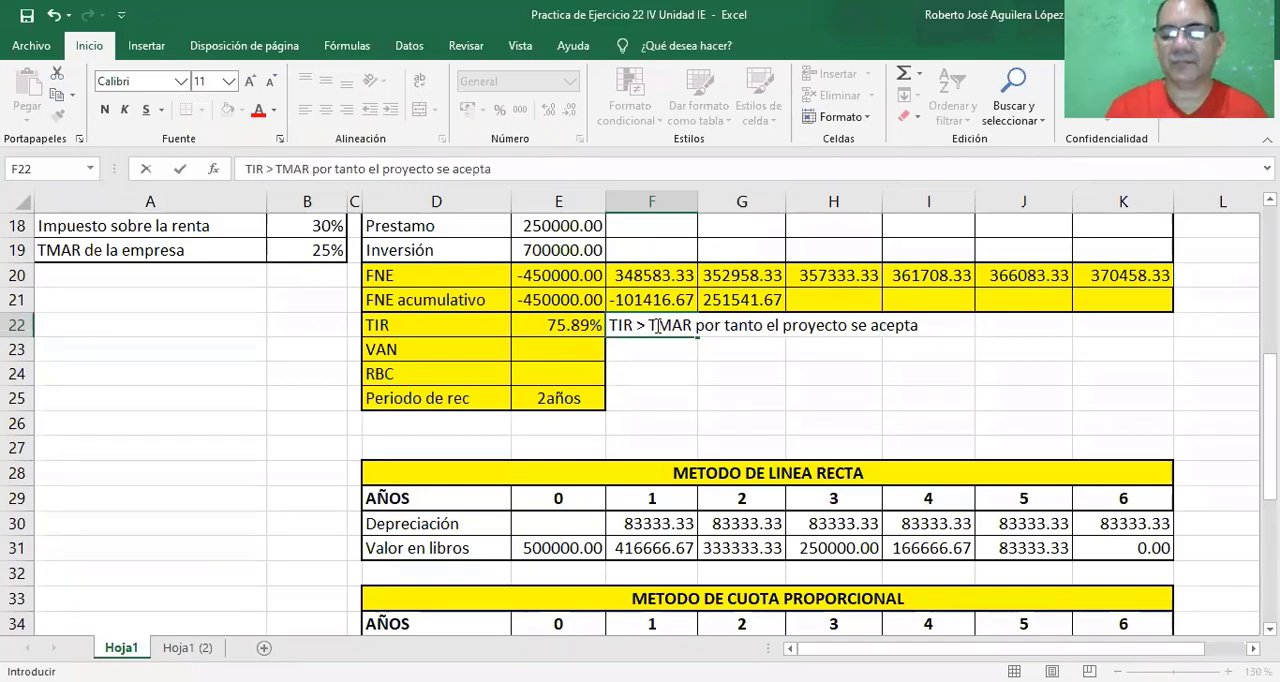
key("Return")
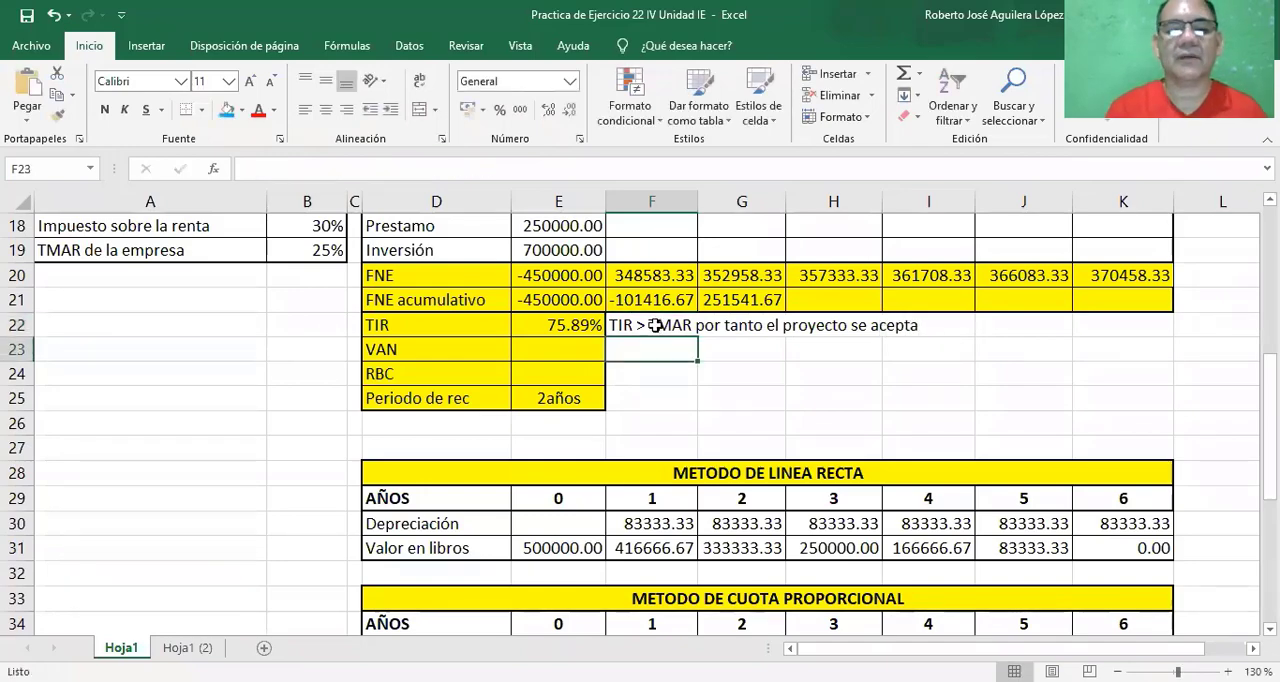
Insert the VNA function in the VAN cell E23, using the TMAR mixta total in H43 as its Tasa.
left_click(567, 347)
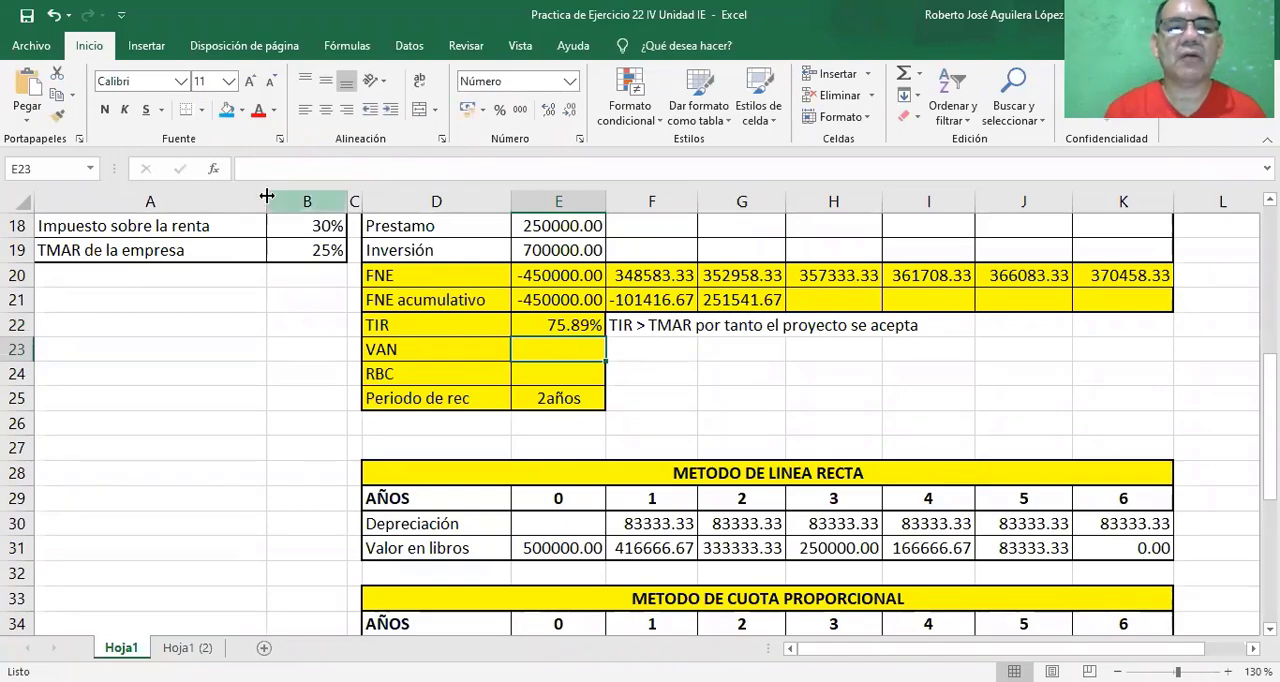
type("=")
left_click(213, 170)
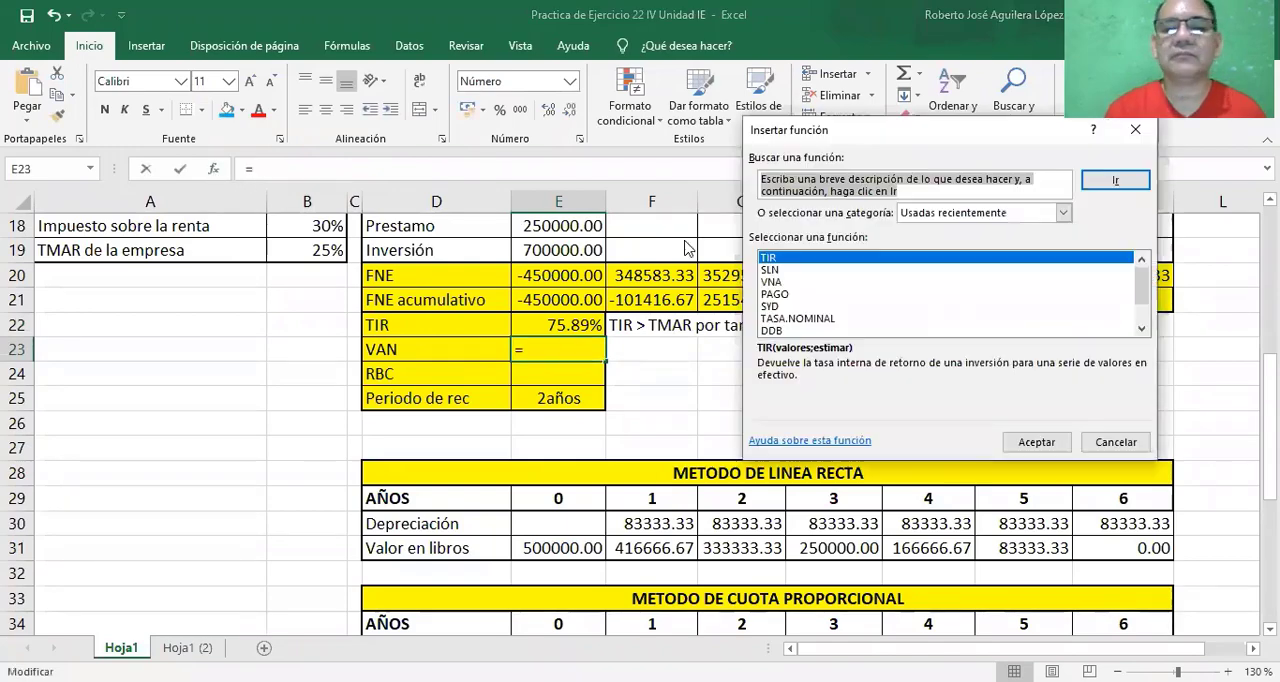
left_click(768, 283)
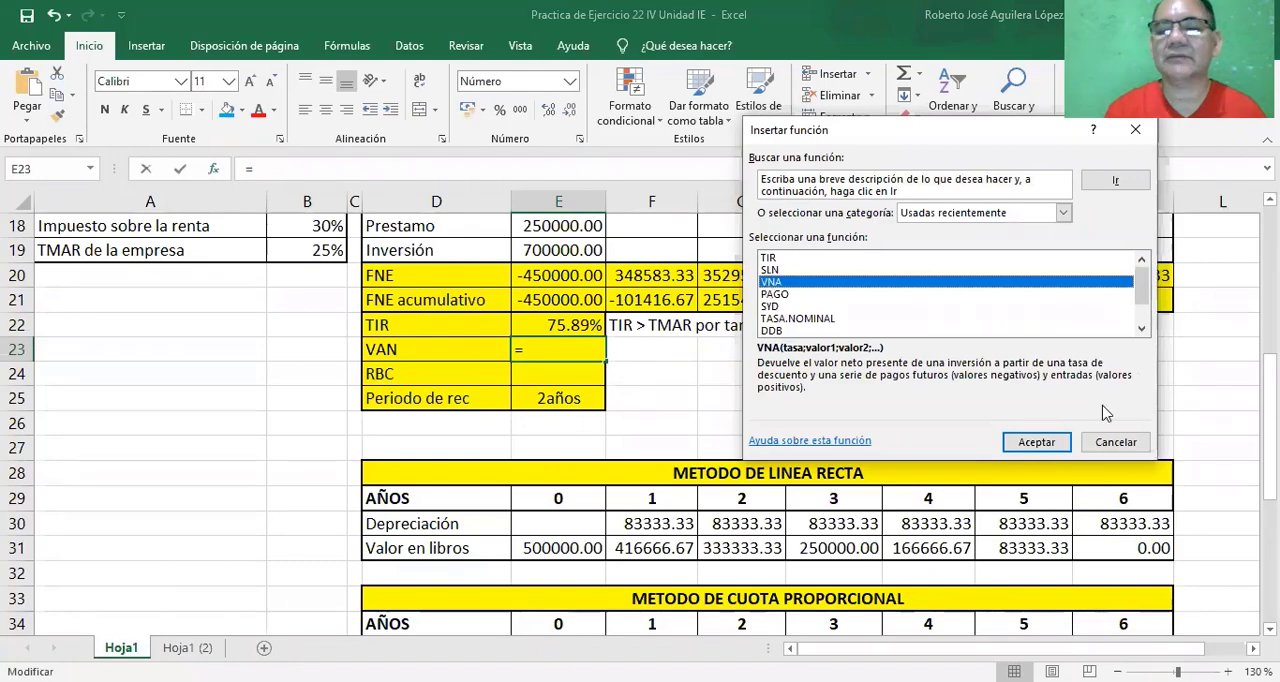
left_click(1037, 442)
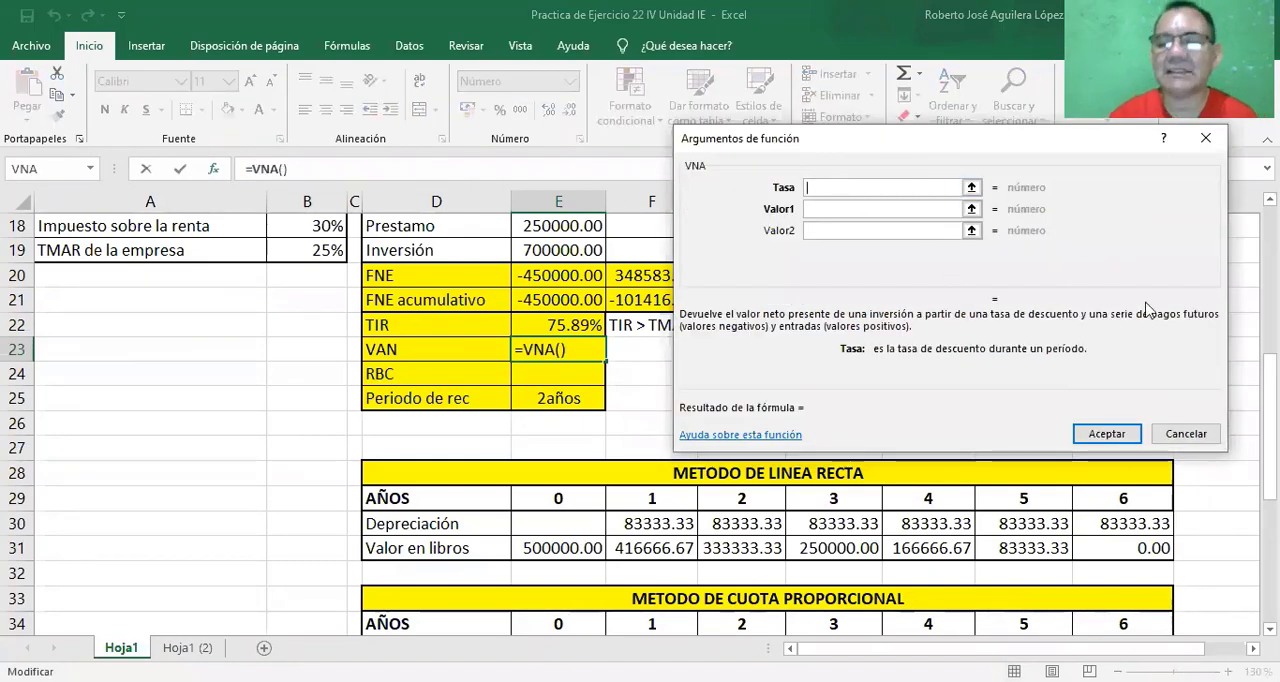
scroll(953, 522, "down", 4)
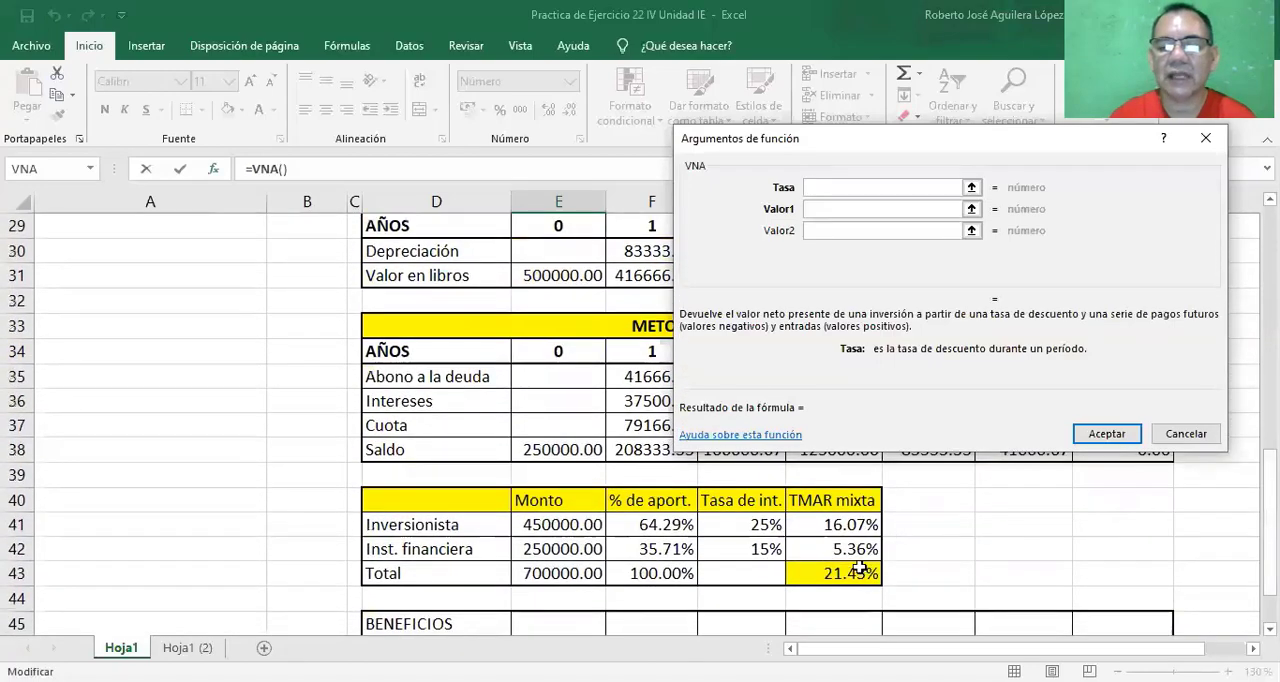
left_click(855, 572)
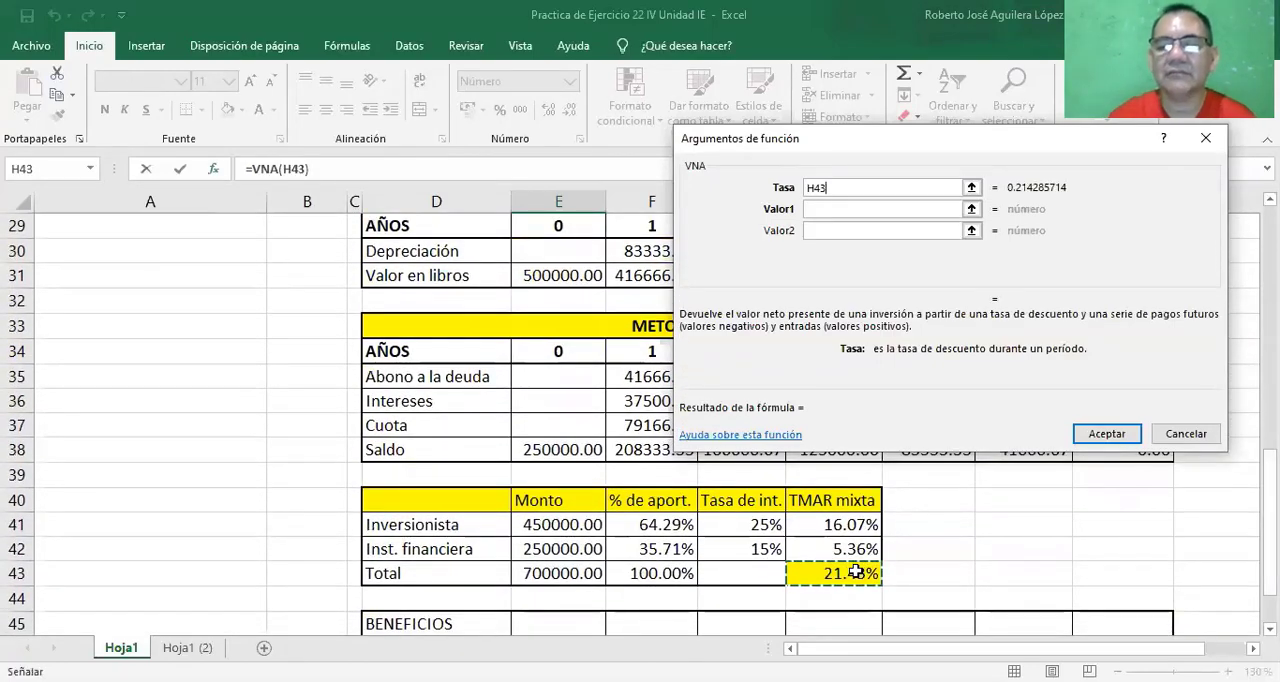
Set Valor1 of the VNA function to the FNE of years 1 to 6, range F20:K20.
left_click(903, 230)
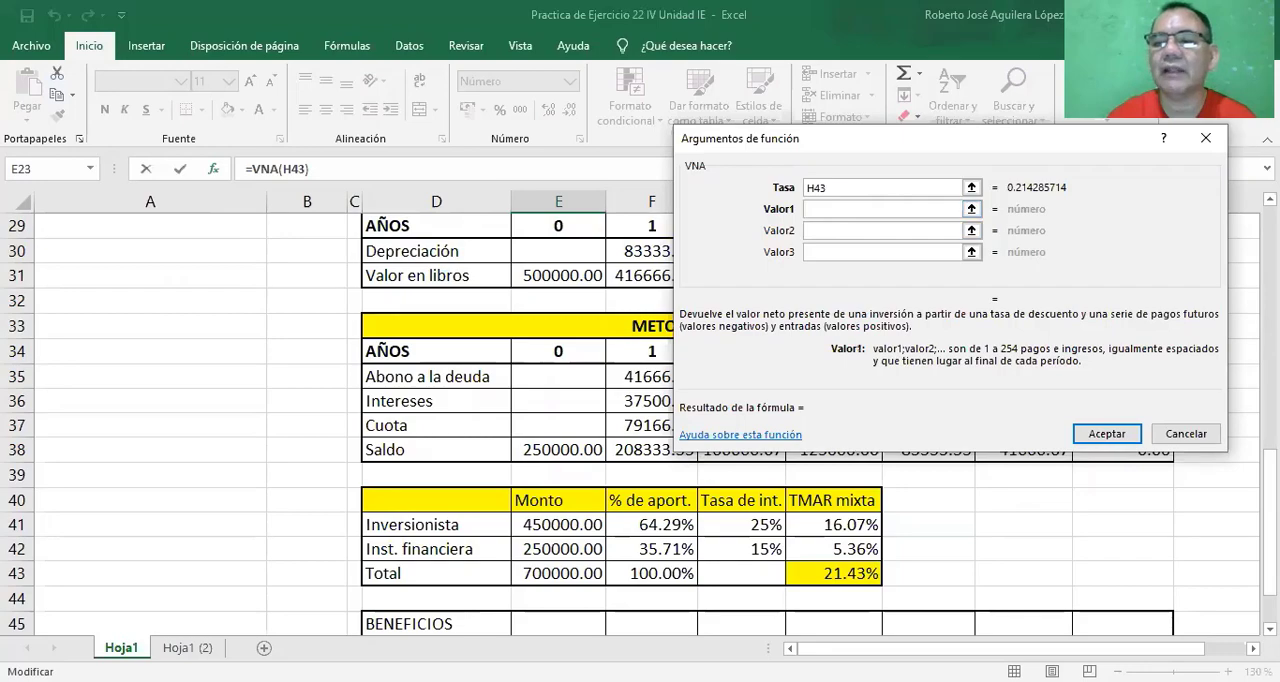
scroll(640, 420, "up", 4)
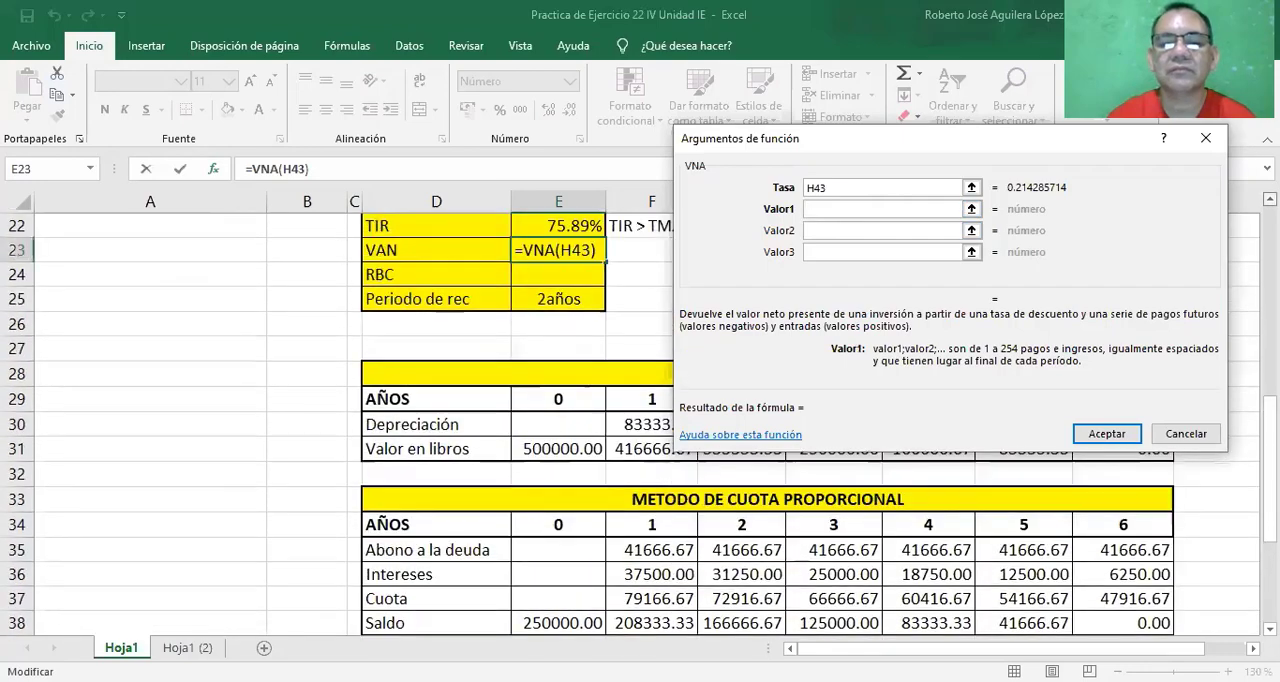
scroll(922, 328, "up", 3)
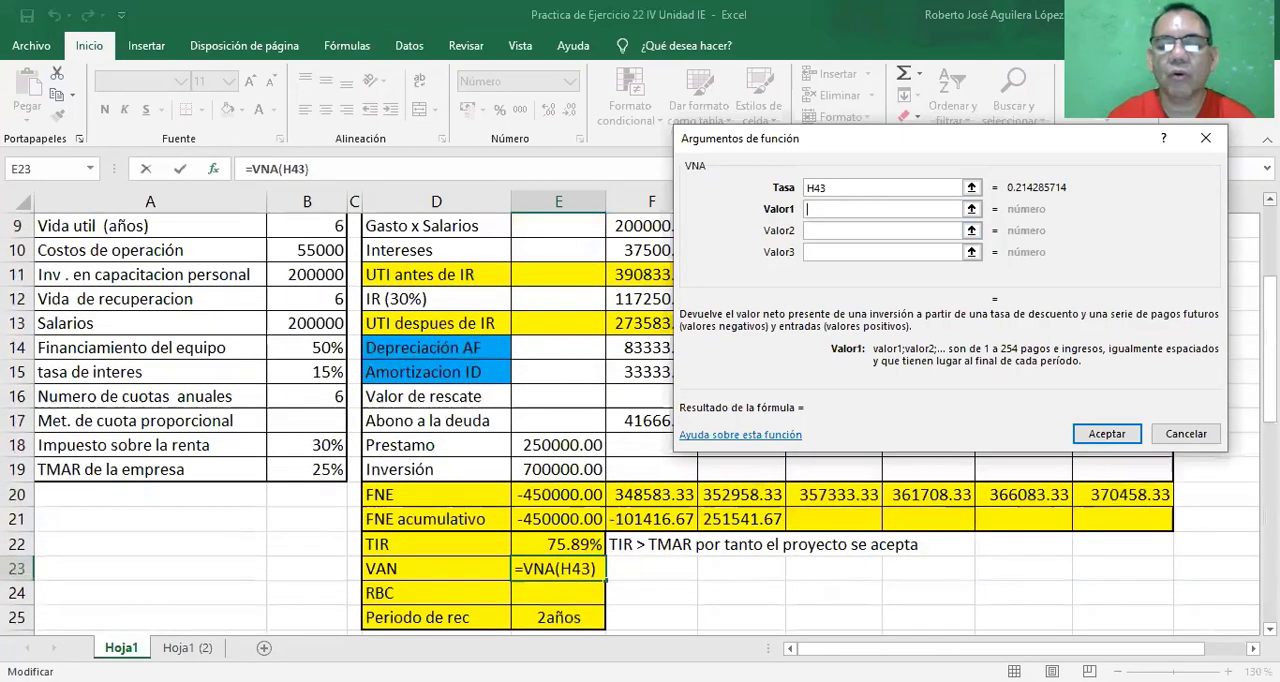
left_click(657, 494)
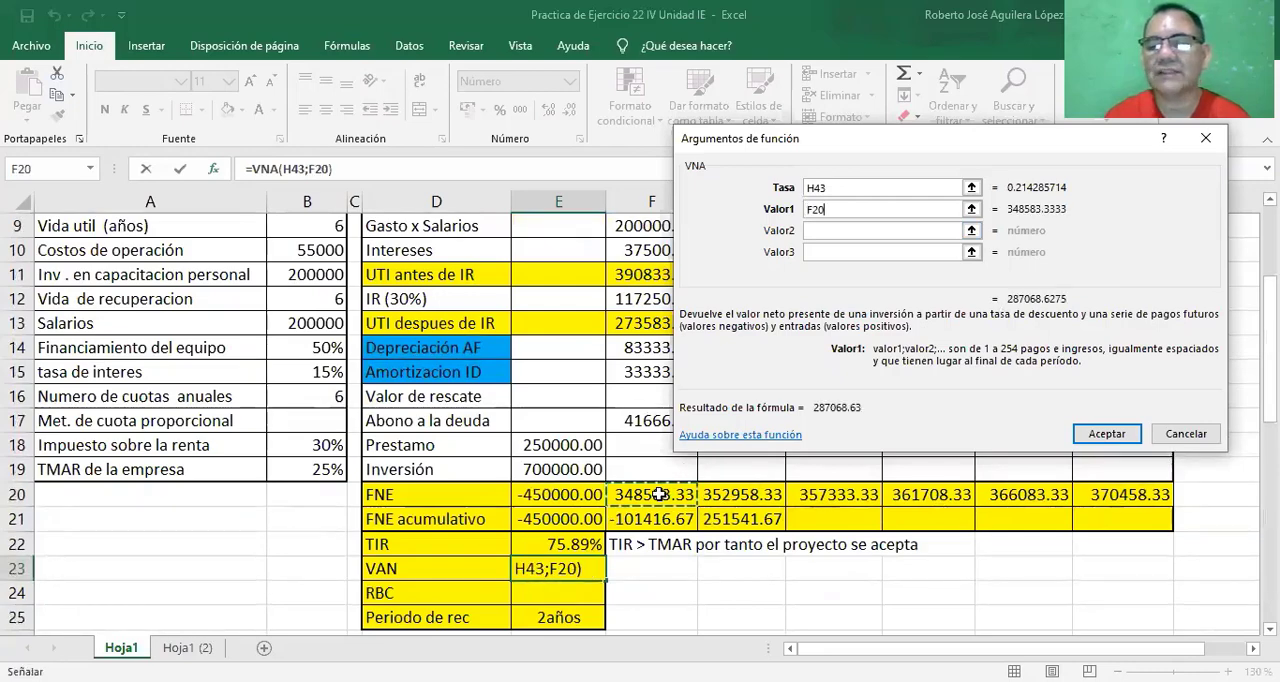
left_click_drag(657, 494, 1125, 494)
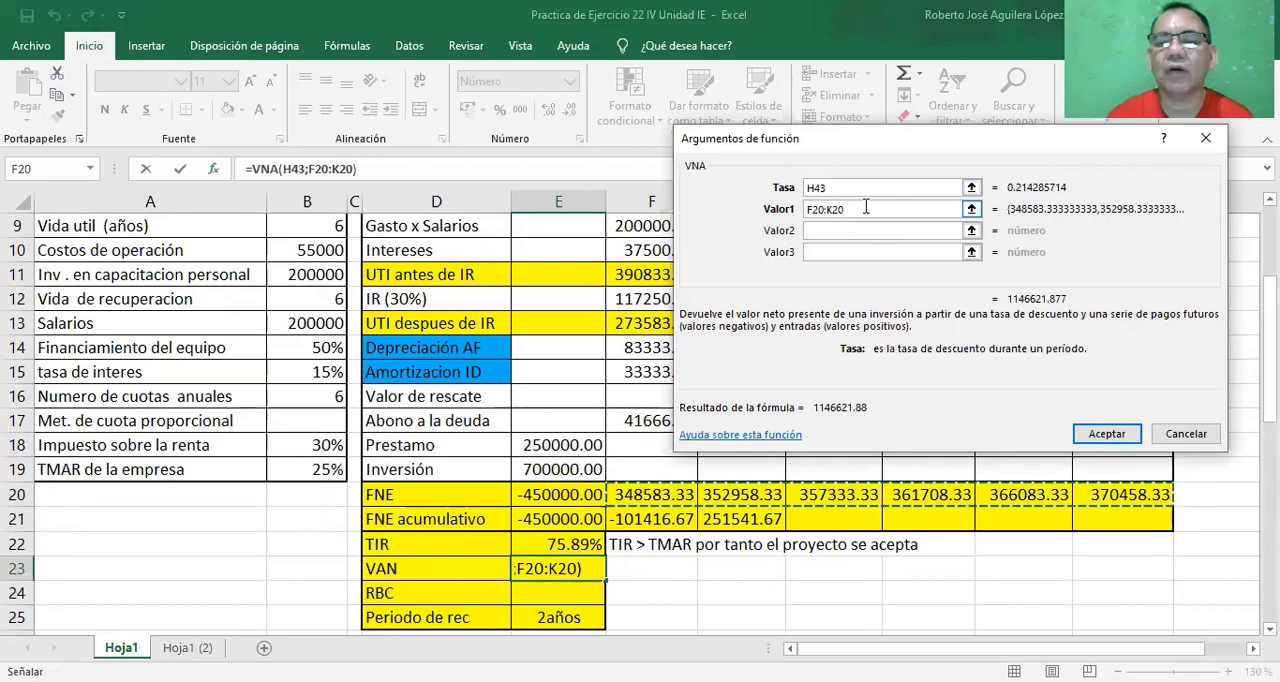
Accept the VNA function and add the year 0 FNE, so the VAN cell E23 holds =VNA(H43;F20:K20)+E20.
left_click(1100, 435)
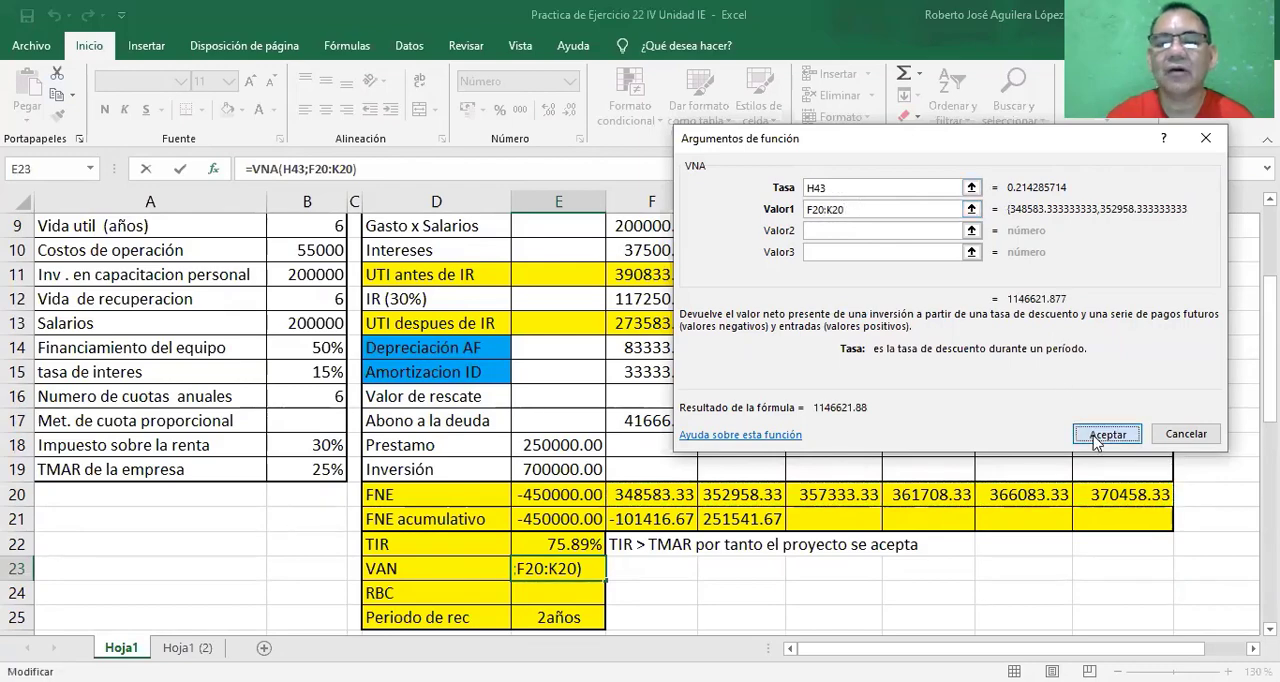
left_click(369, 169)
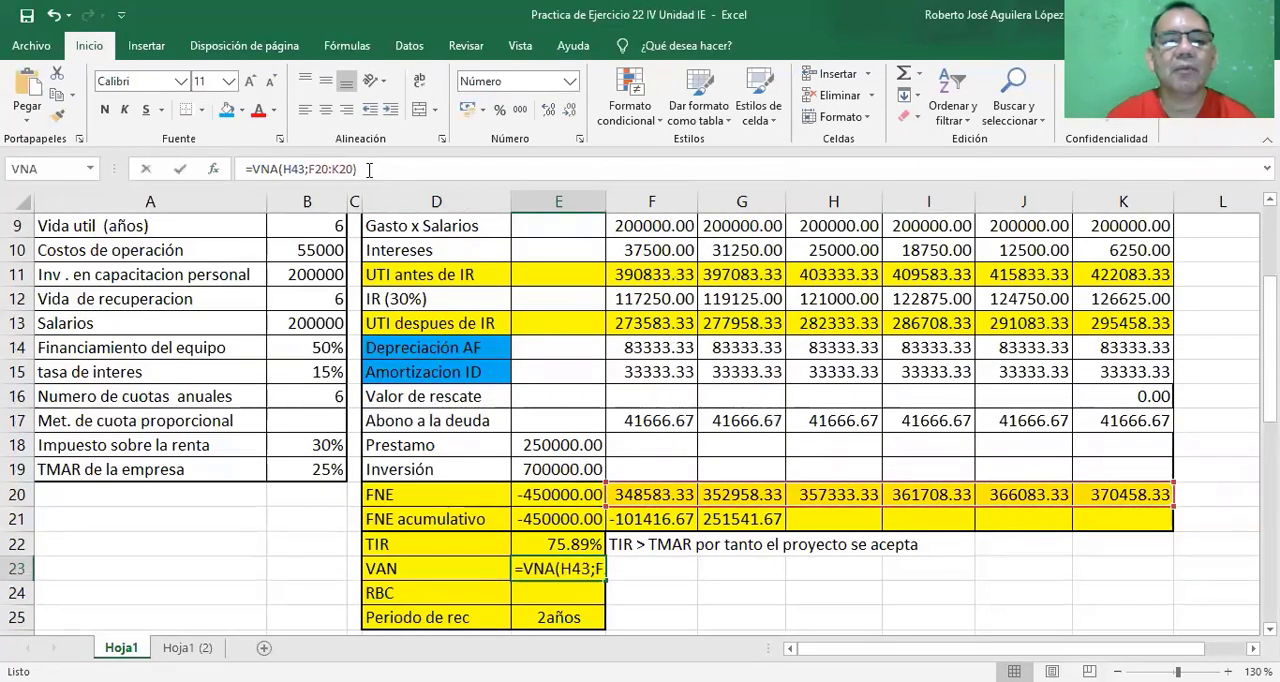
left_click(369, 169)
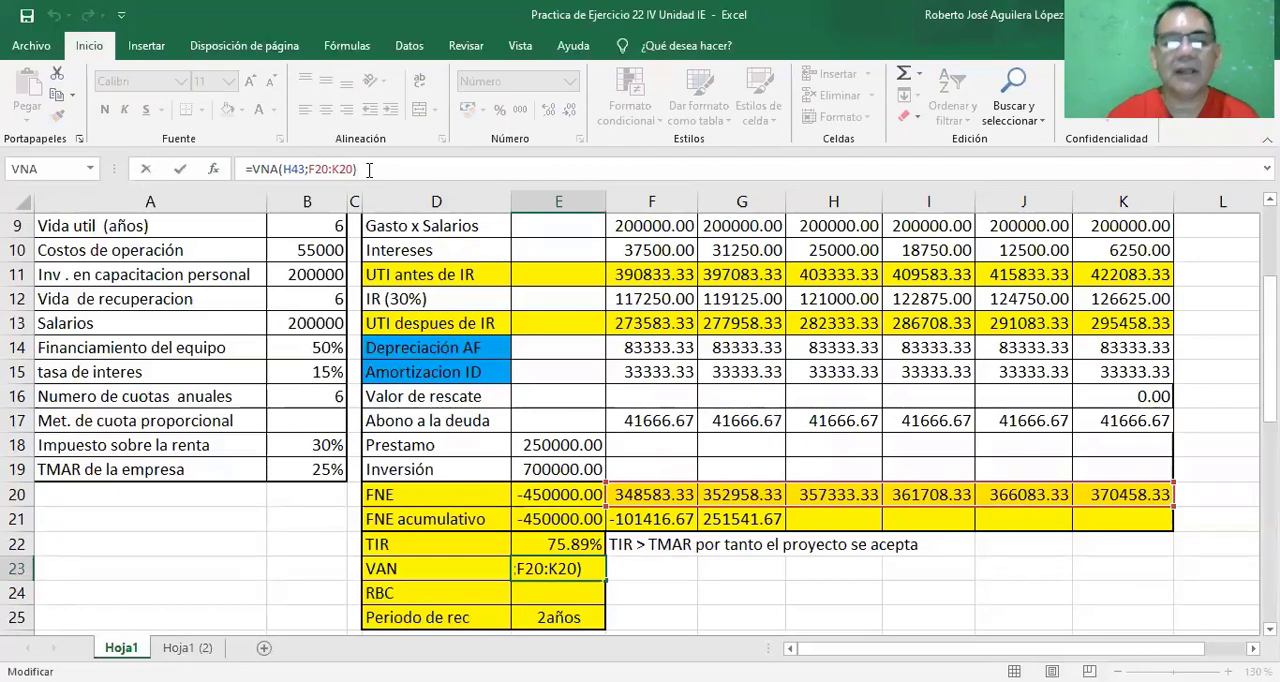
type("+")
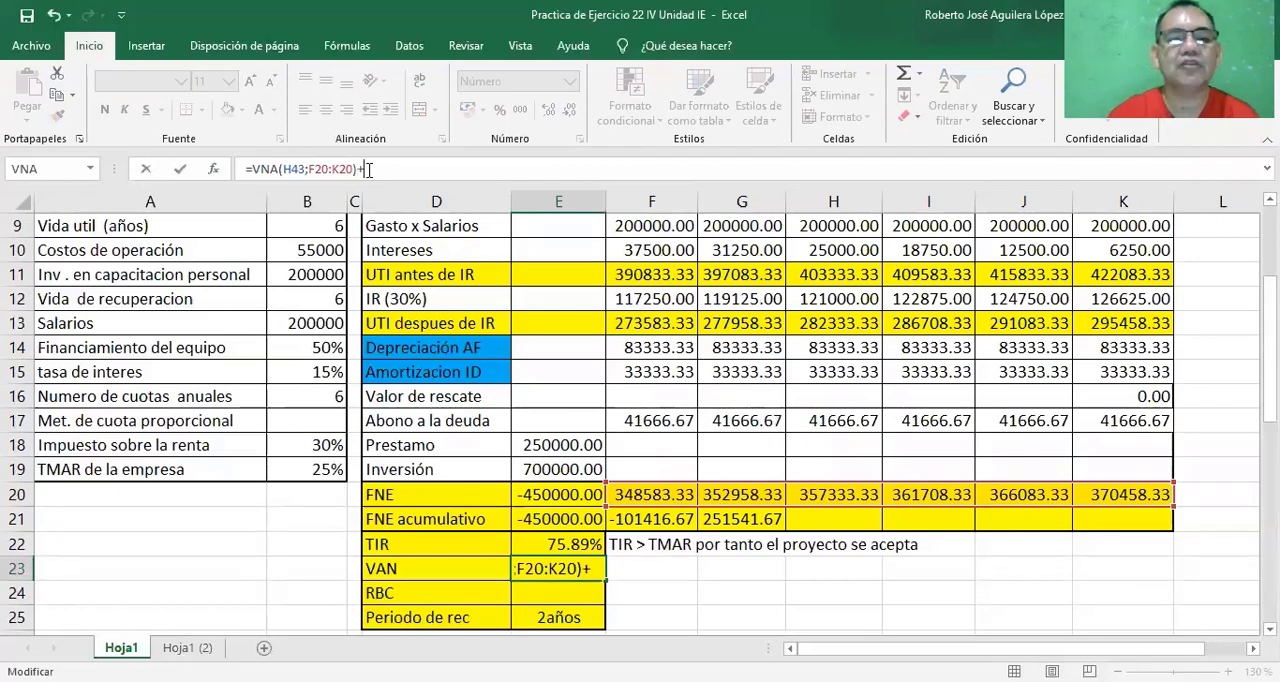
left_click(566, 497)
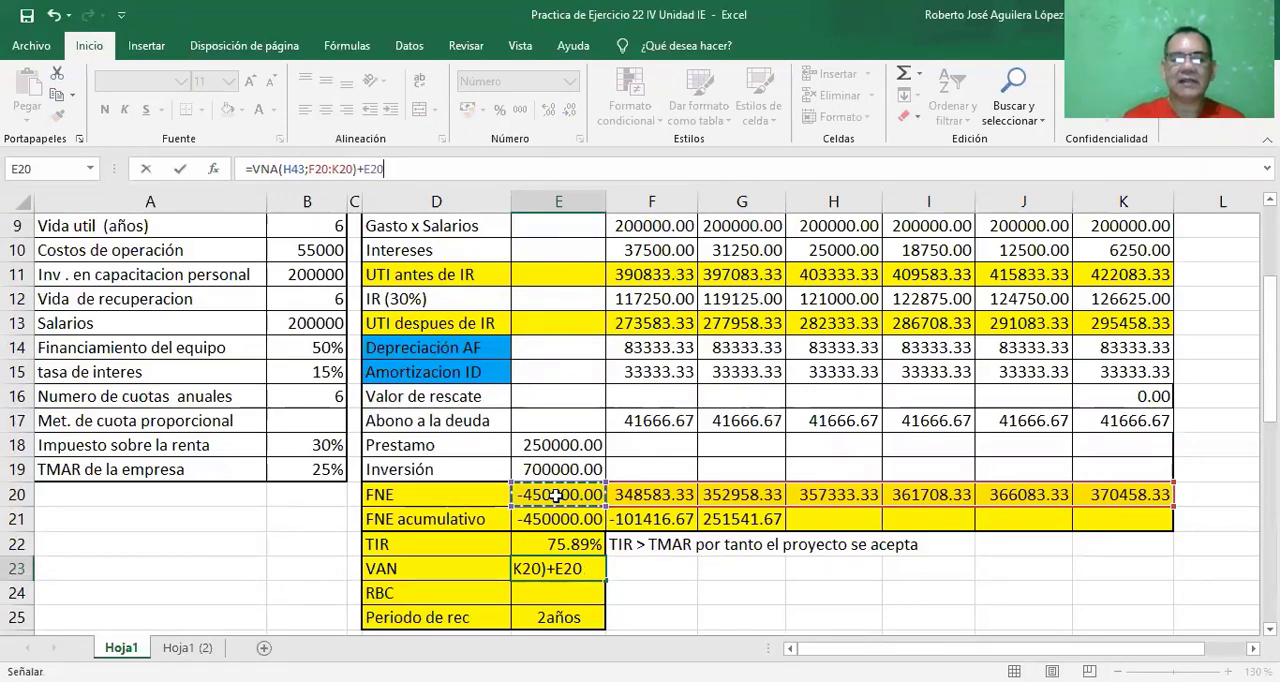
key("Return")
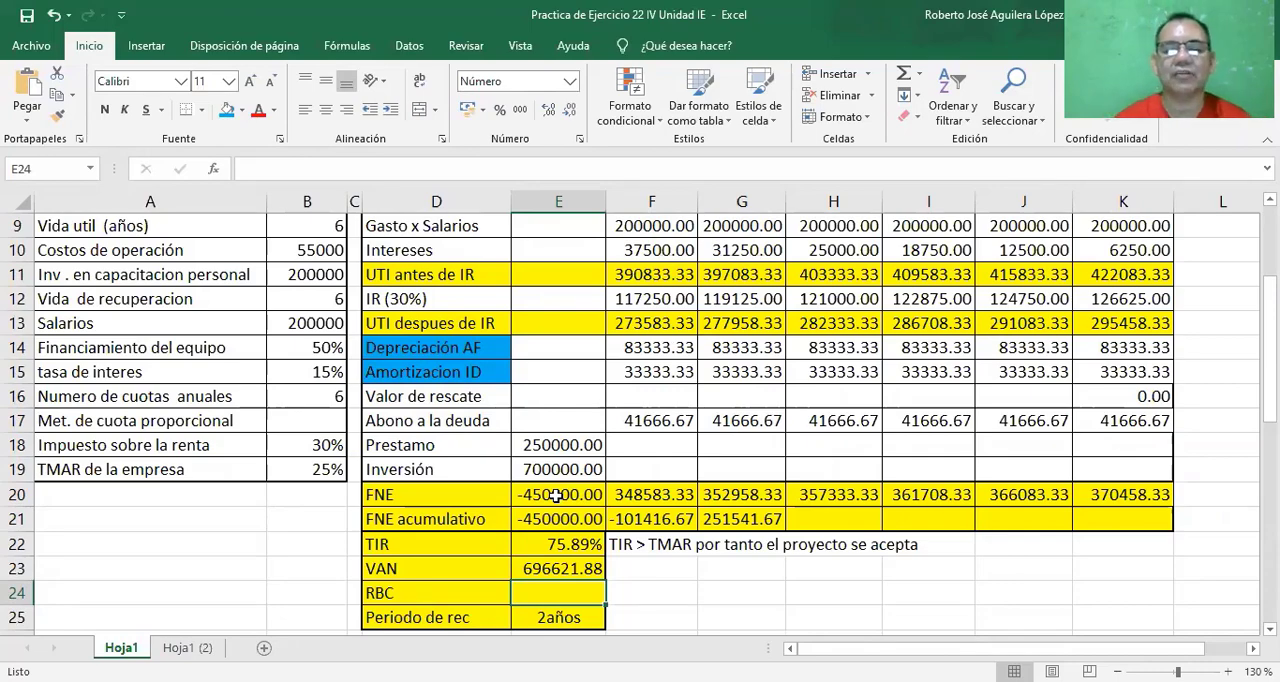
Write the conclusion "VAN > 0 por tanto el proyecto se acepta" in cell F23 beside the VAN result.
left_click(620, 567)
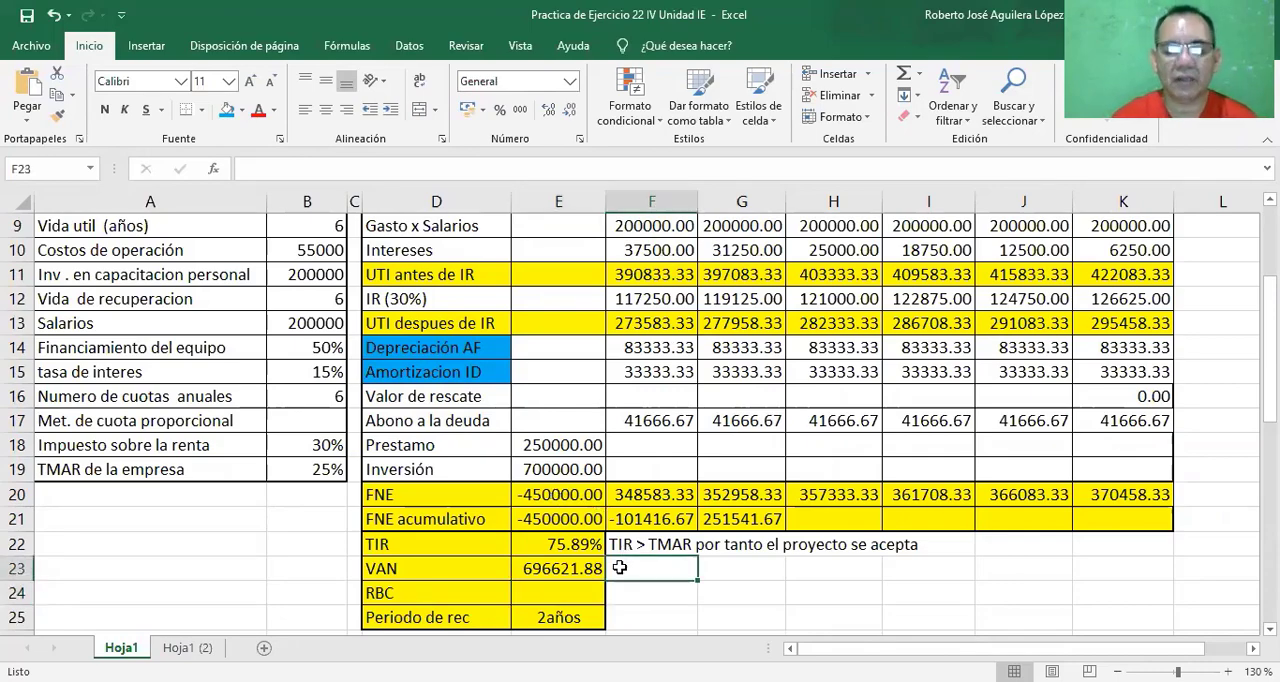
type("V")
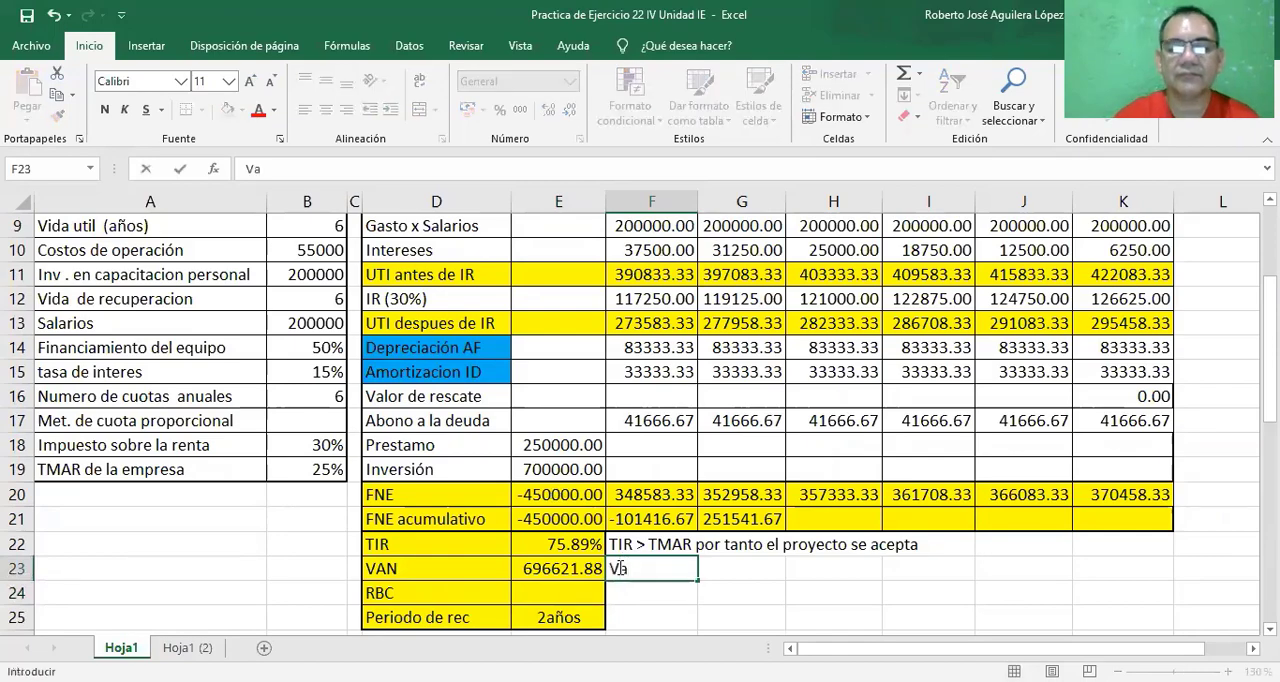
type("AN")
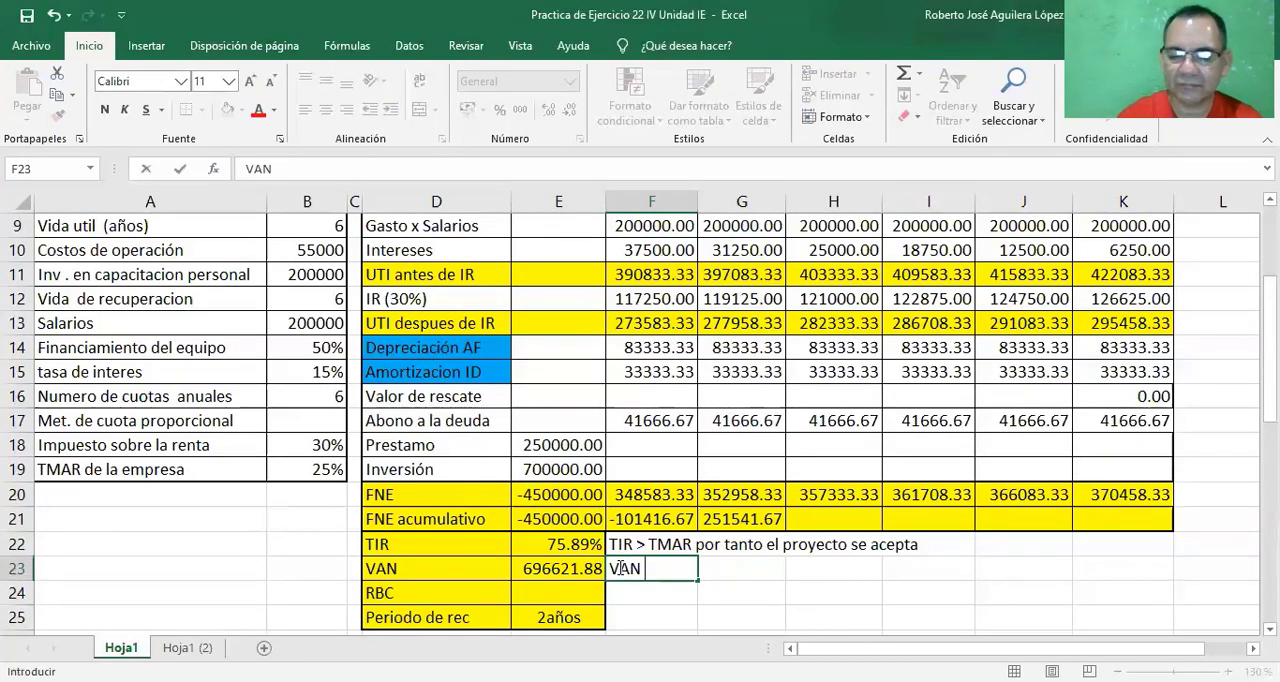
type(" >")
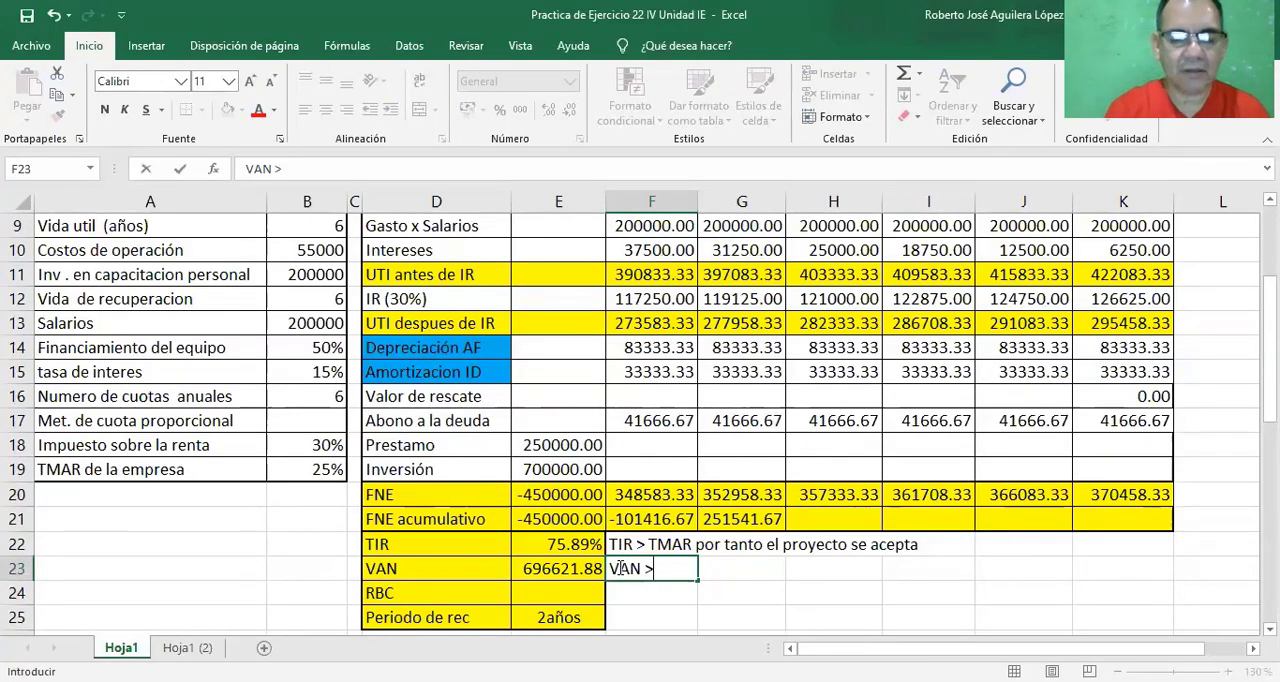
type("0")
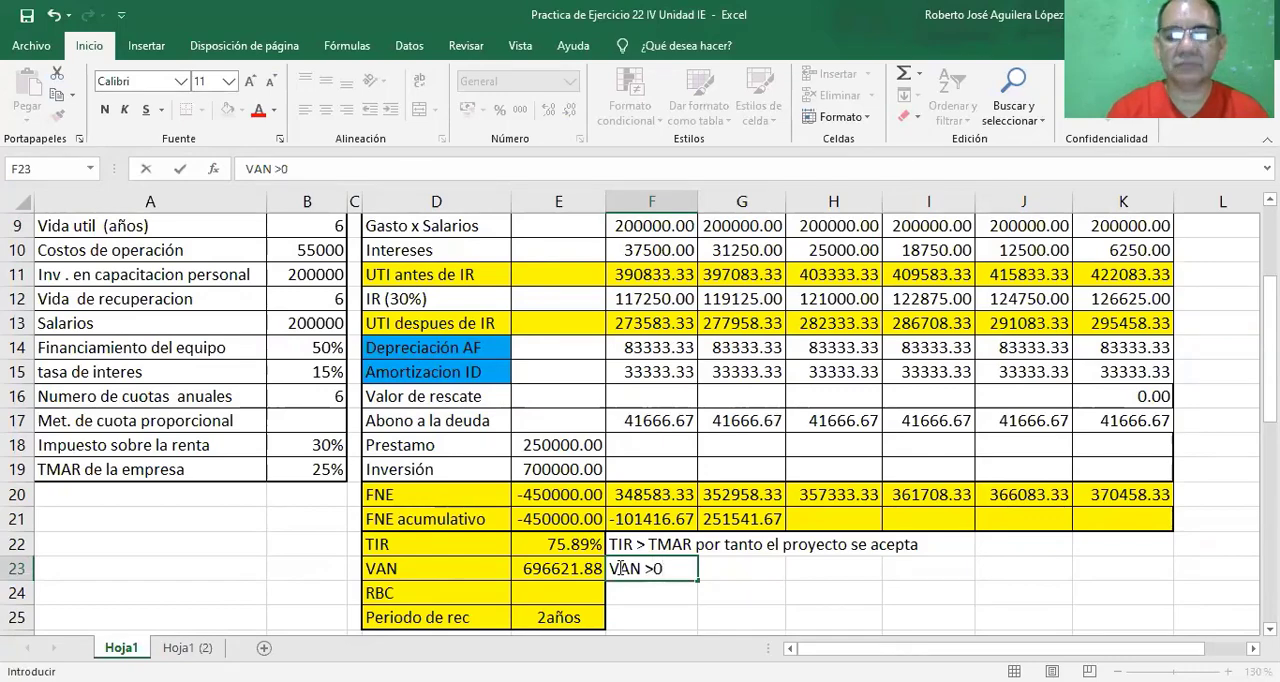
key("Left")
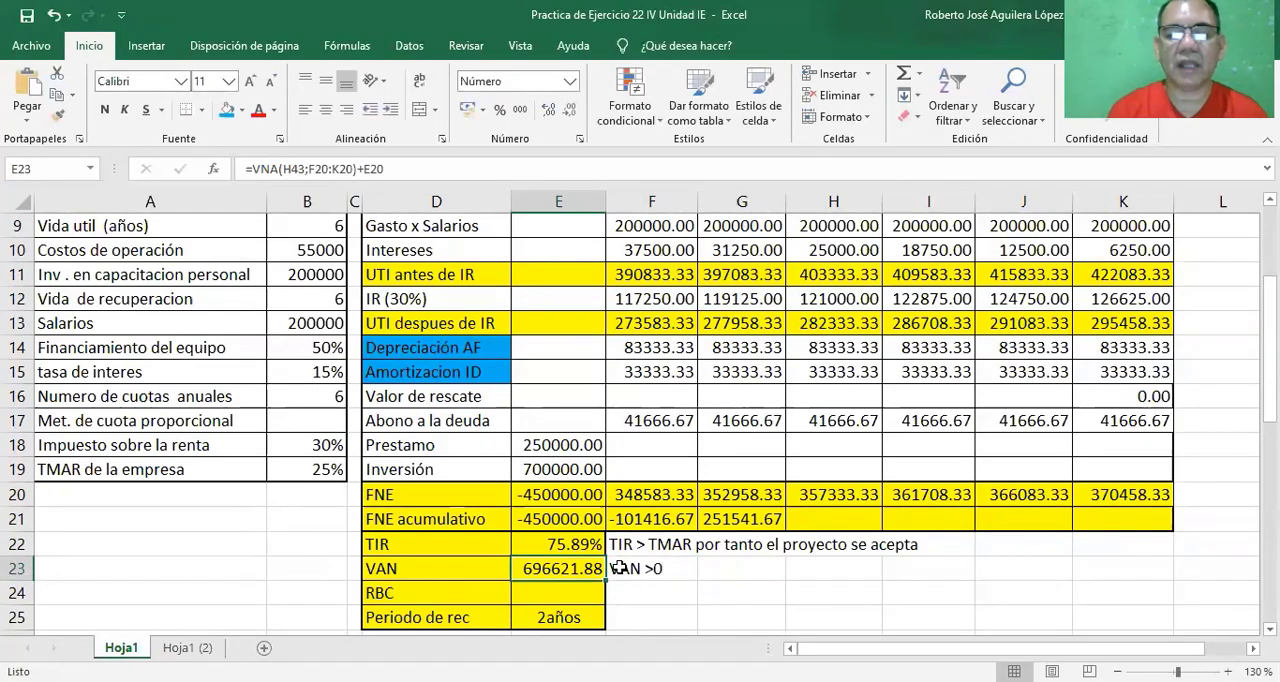
left_click(626, 568)
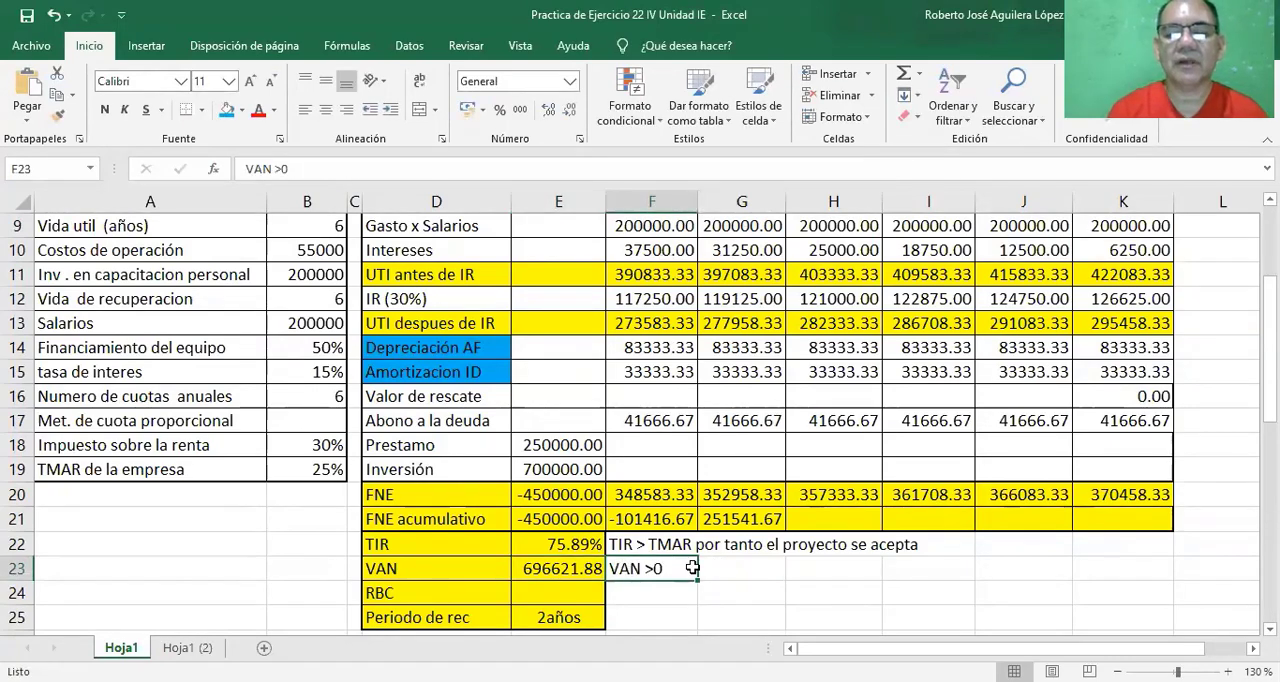
left_click(281, 166)
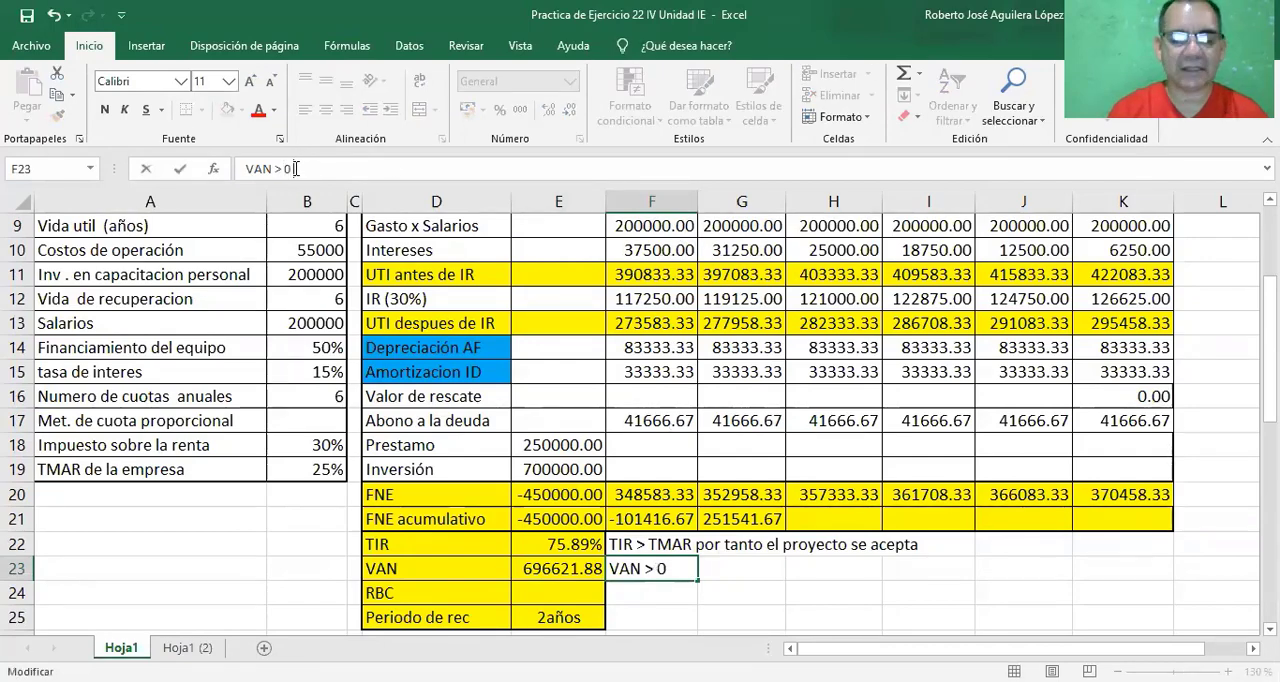
type("por")
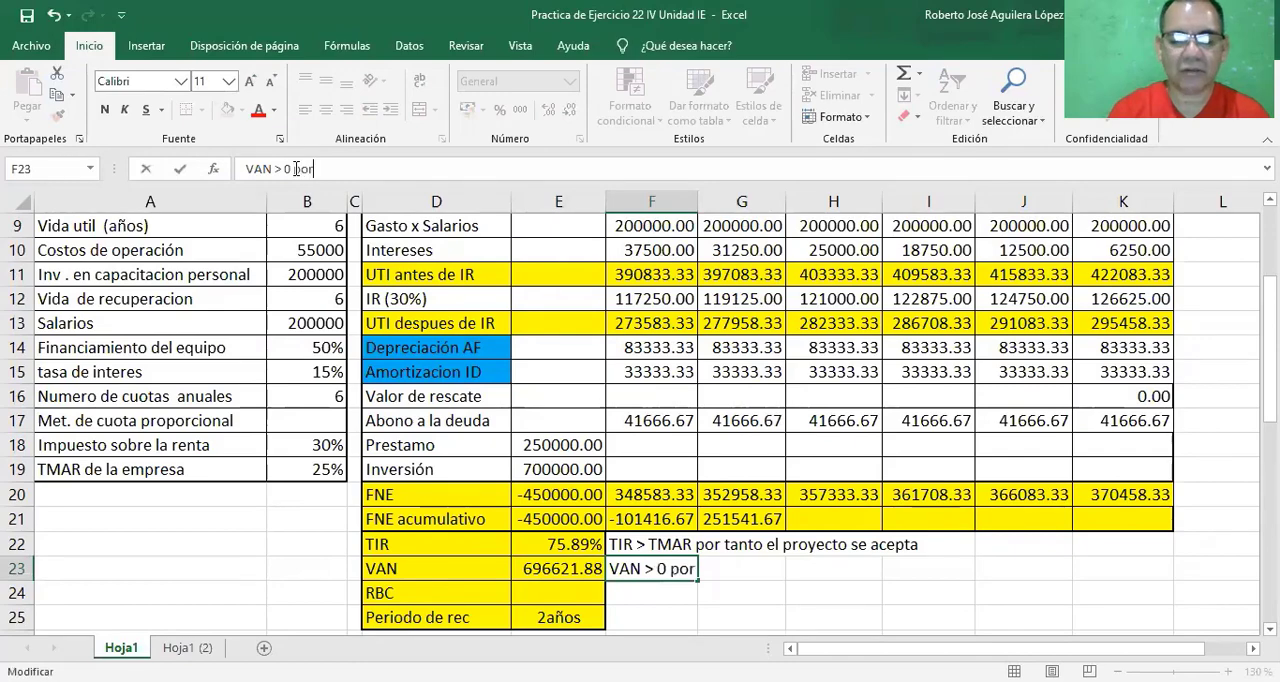
type(" tanto el ")
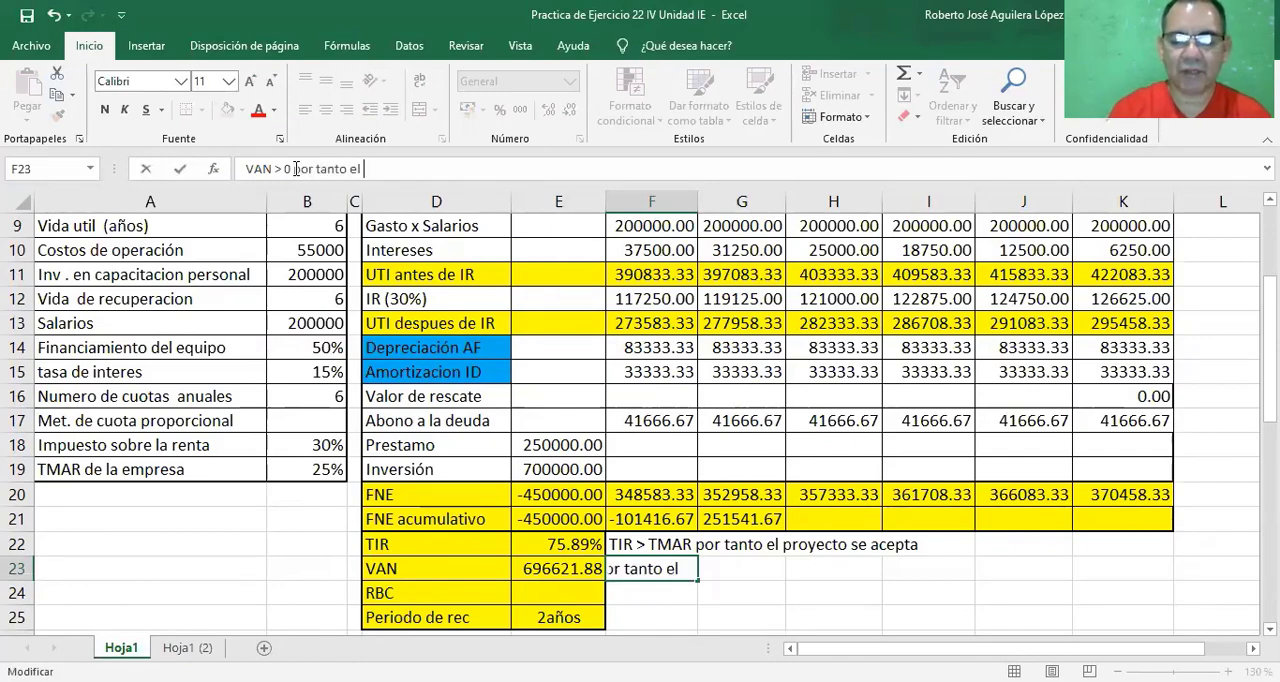
type("proyecto")
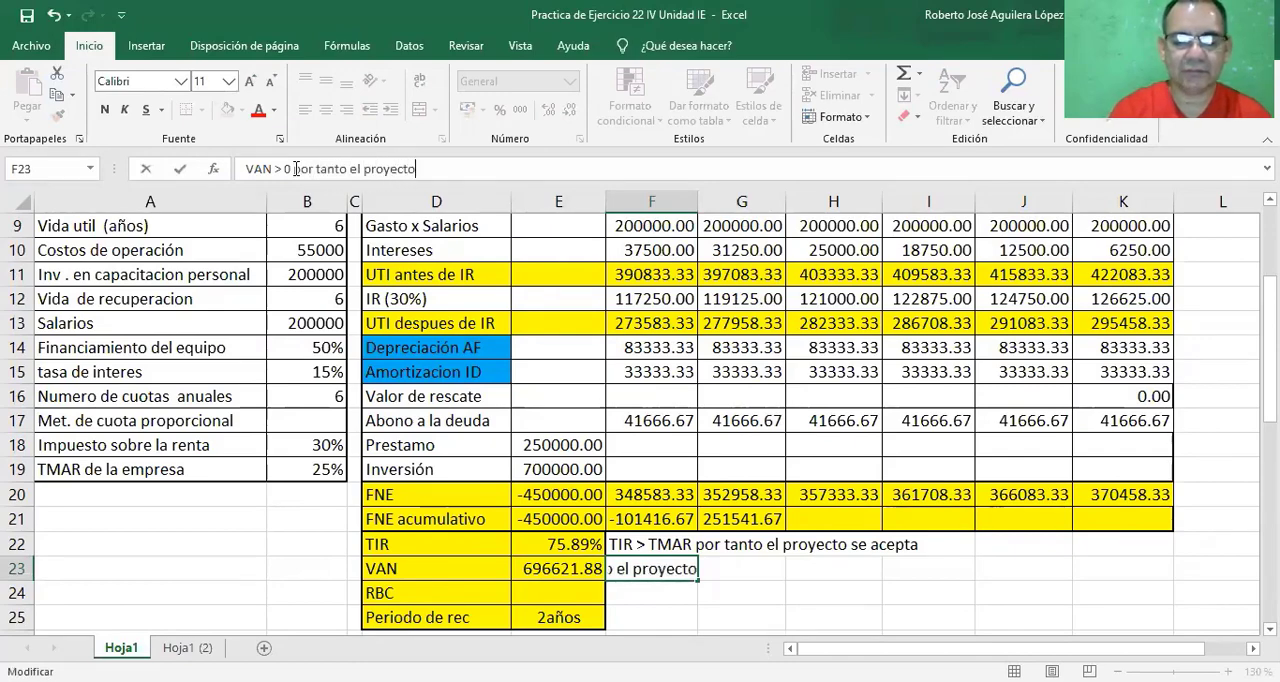
type(" se acepta")
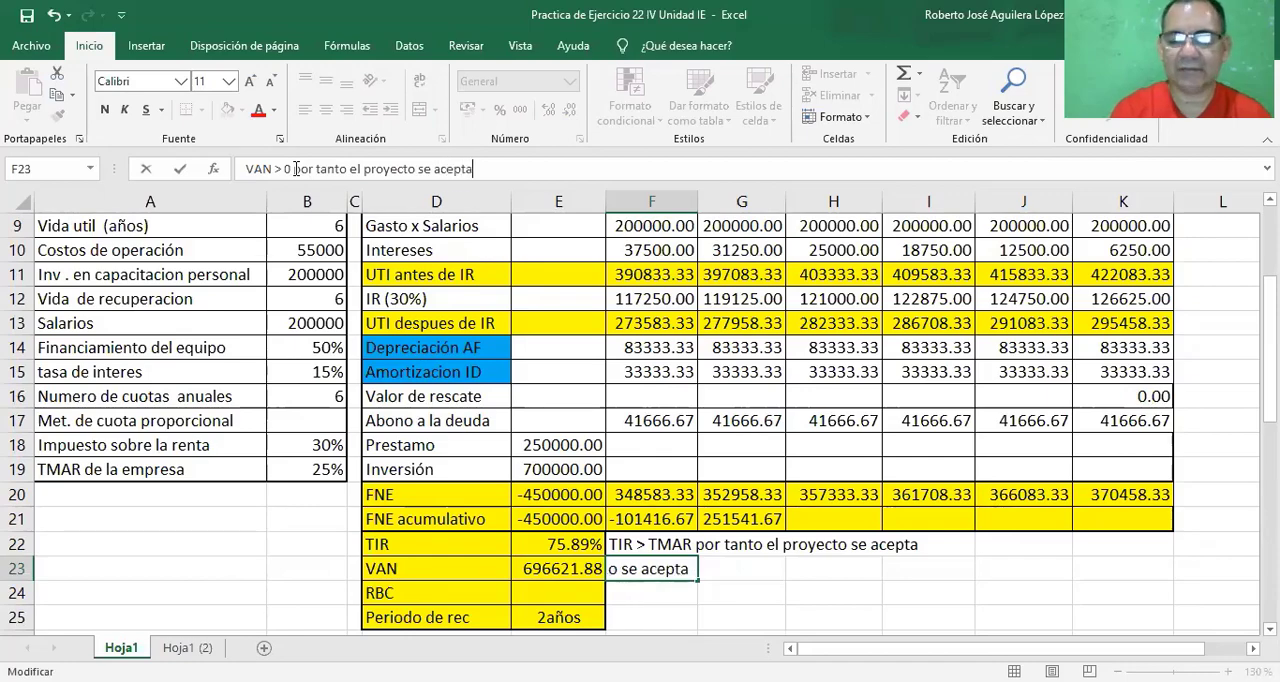
key("Return")
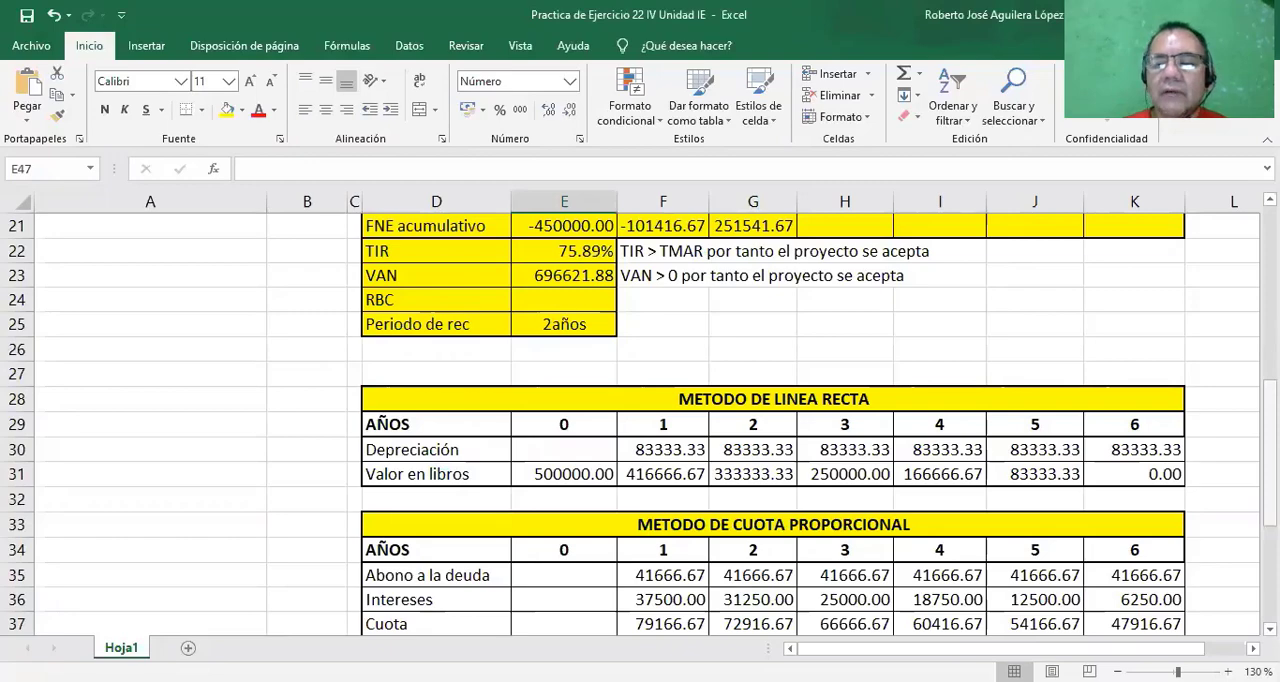
Begin the year 0 BENEFICIOS formula in cell E45 by adding Ahorros de costos E5 and Valor de rescate E16.
left_click_drag(1270, 408, 1270, 498)
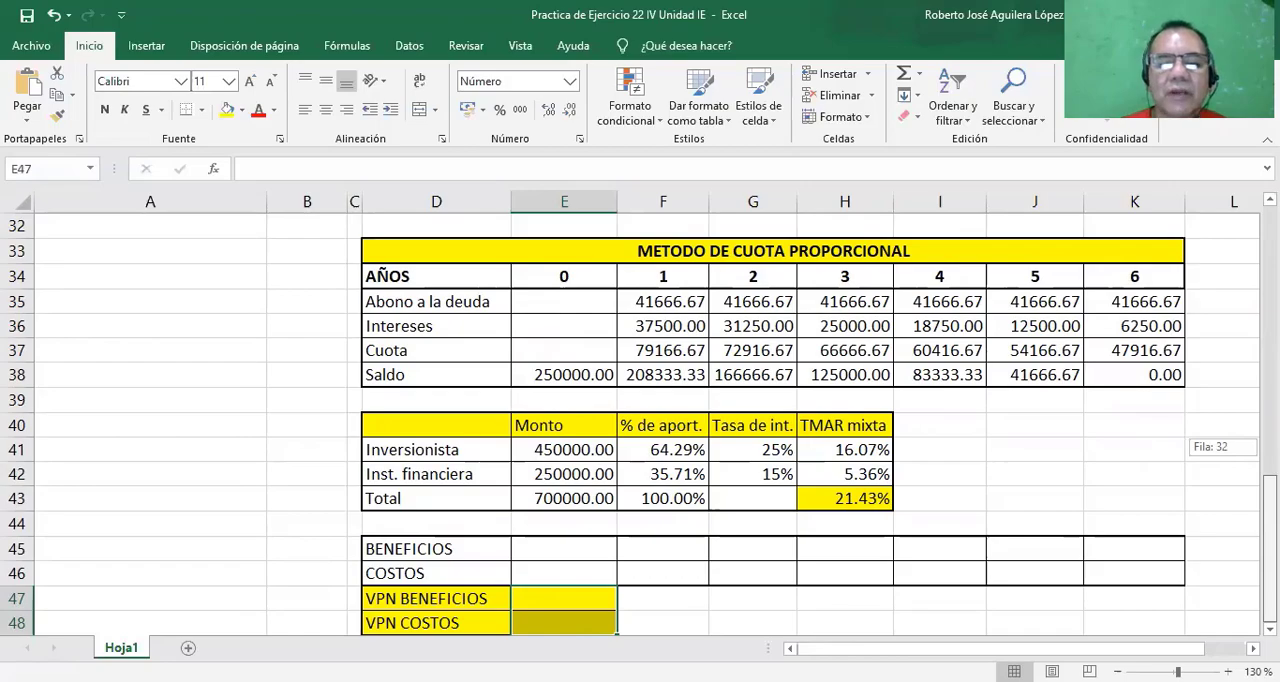
left_click_drag(1269, 446, 1269, 230)
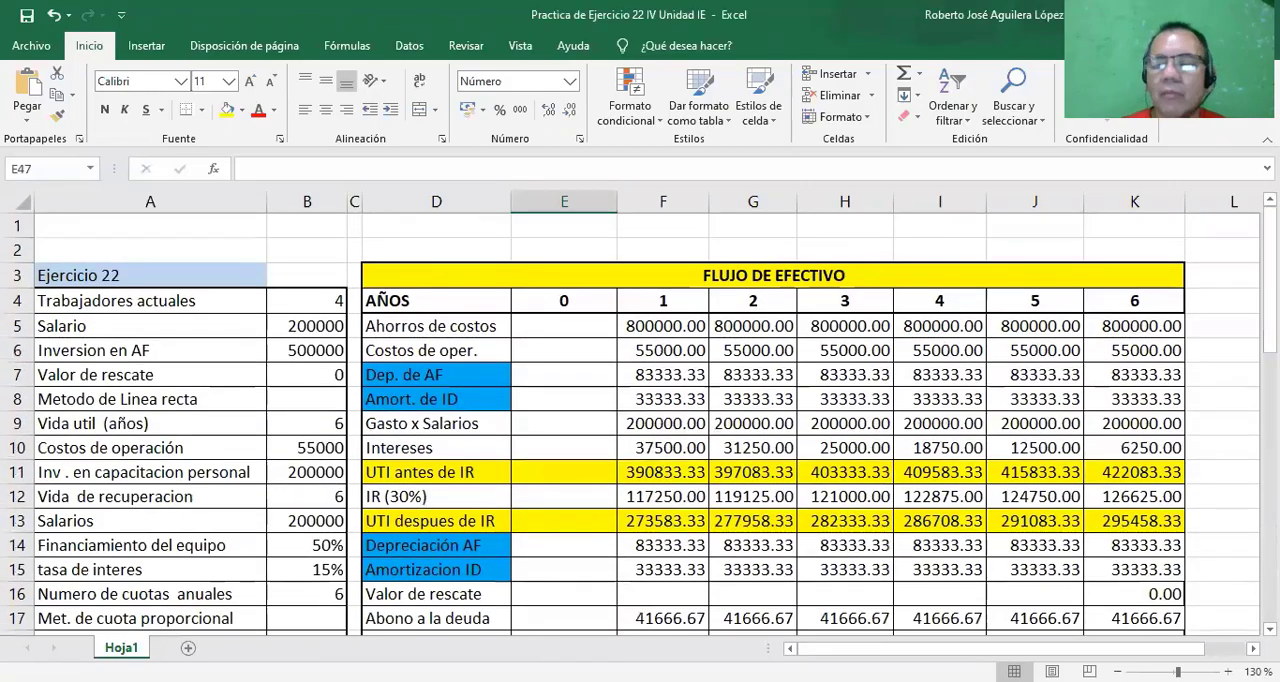
scroll(732, 580, "down", 11)
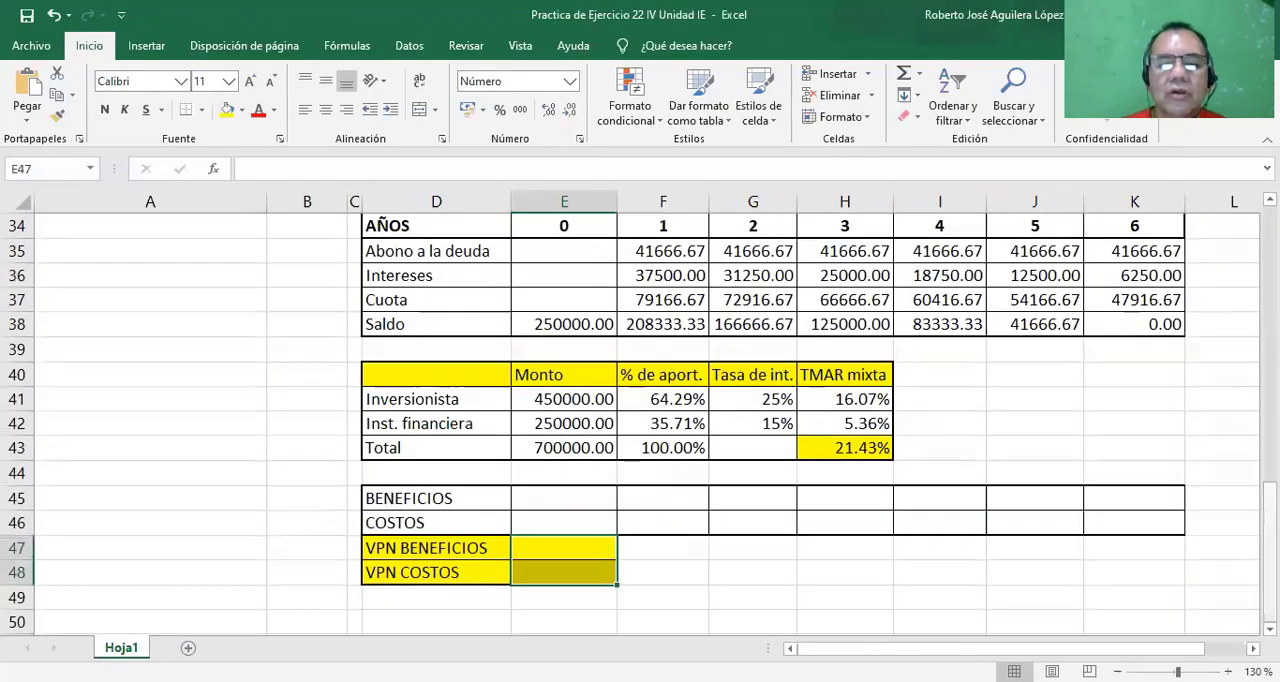
left_click(558, 505)
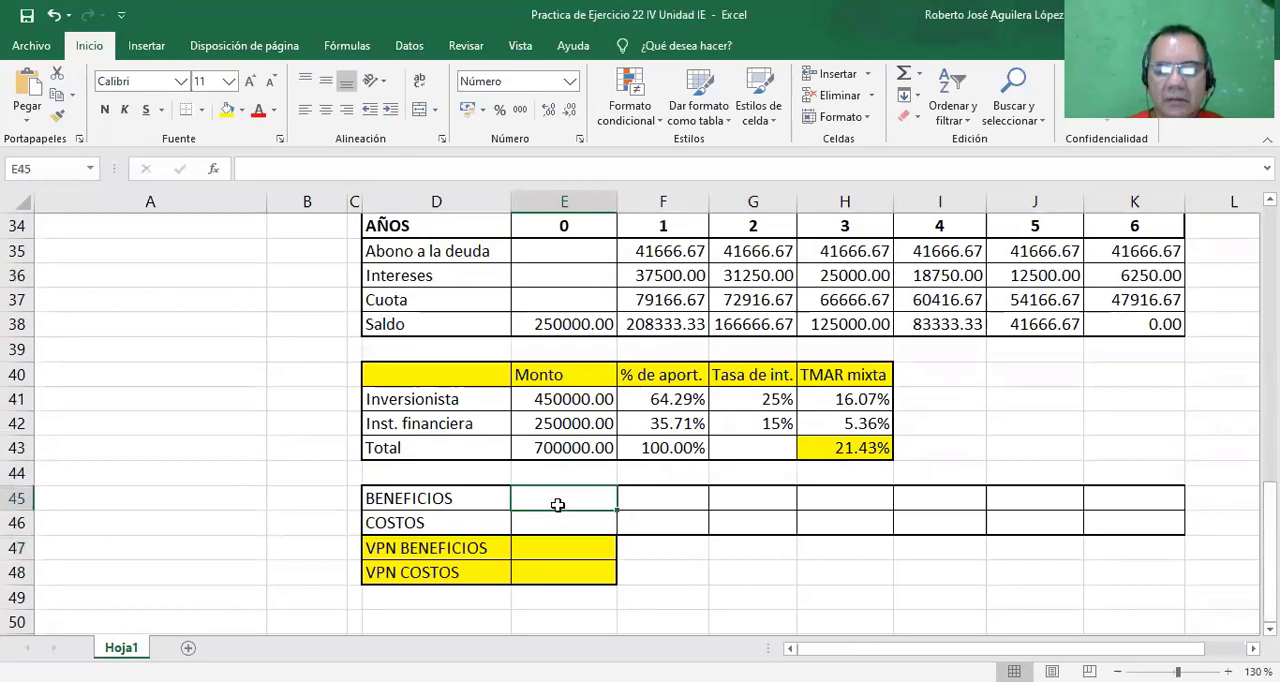
type("=")
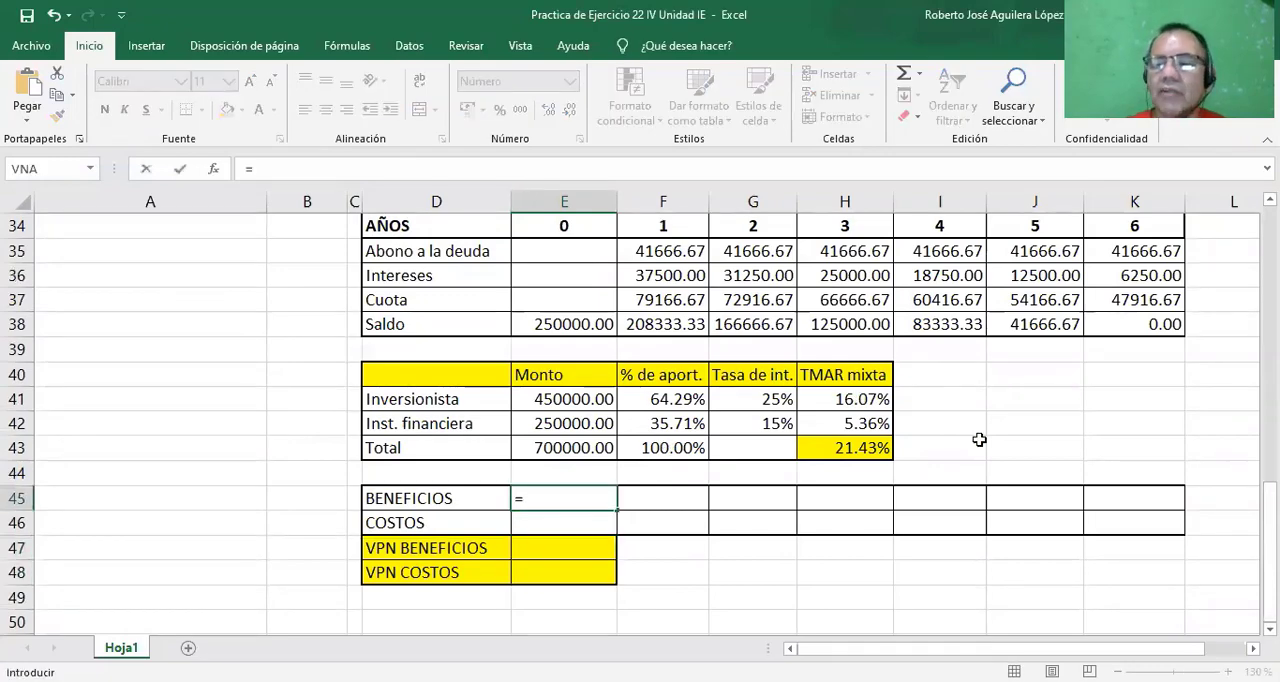
scroll(1094, 279, "up", 11)
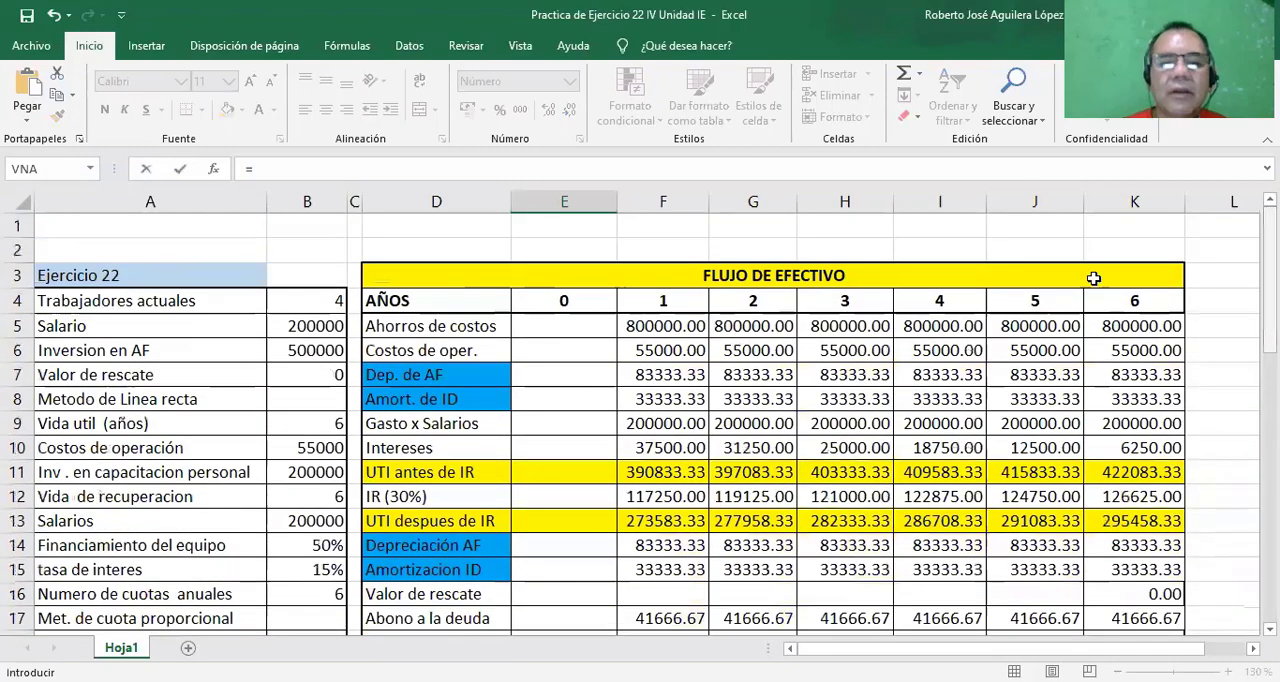
left_click(560, 326)
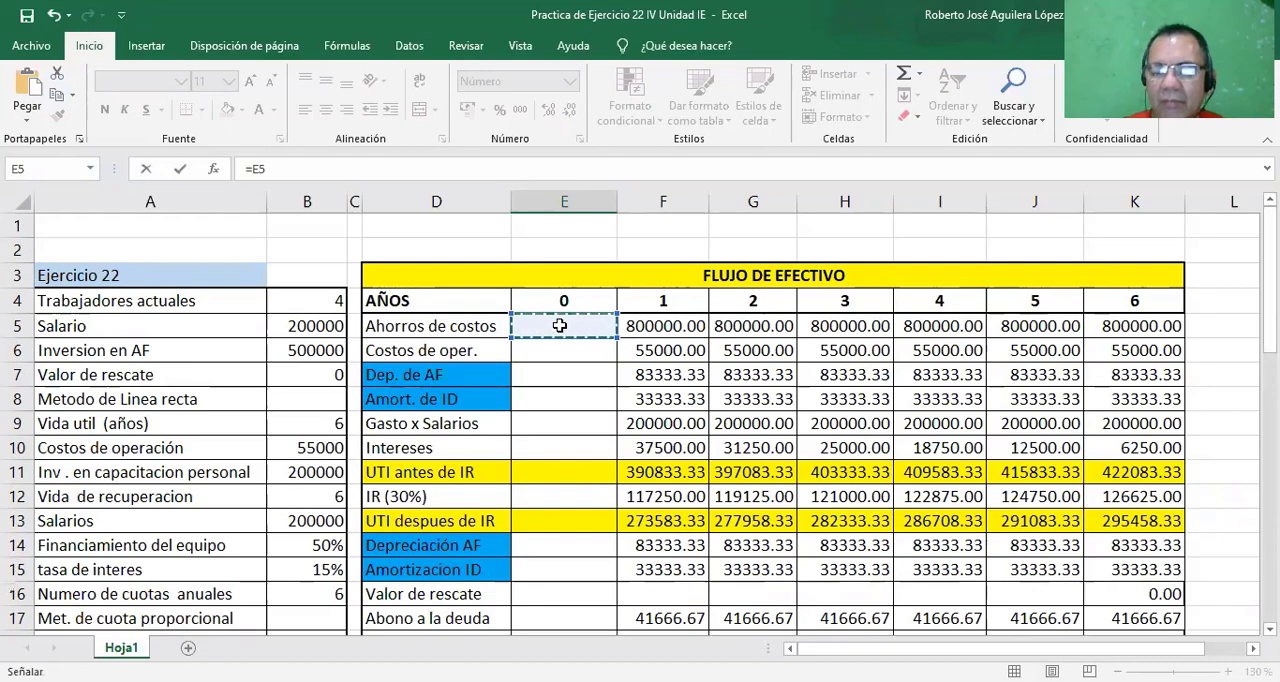
type("+")
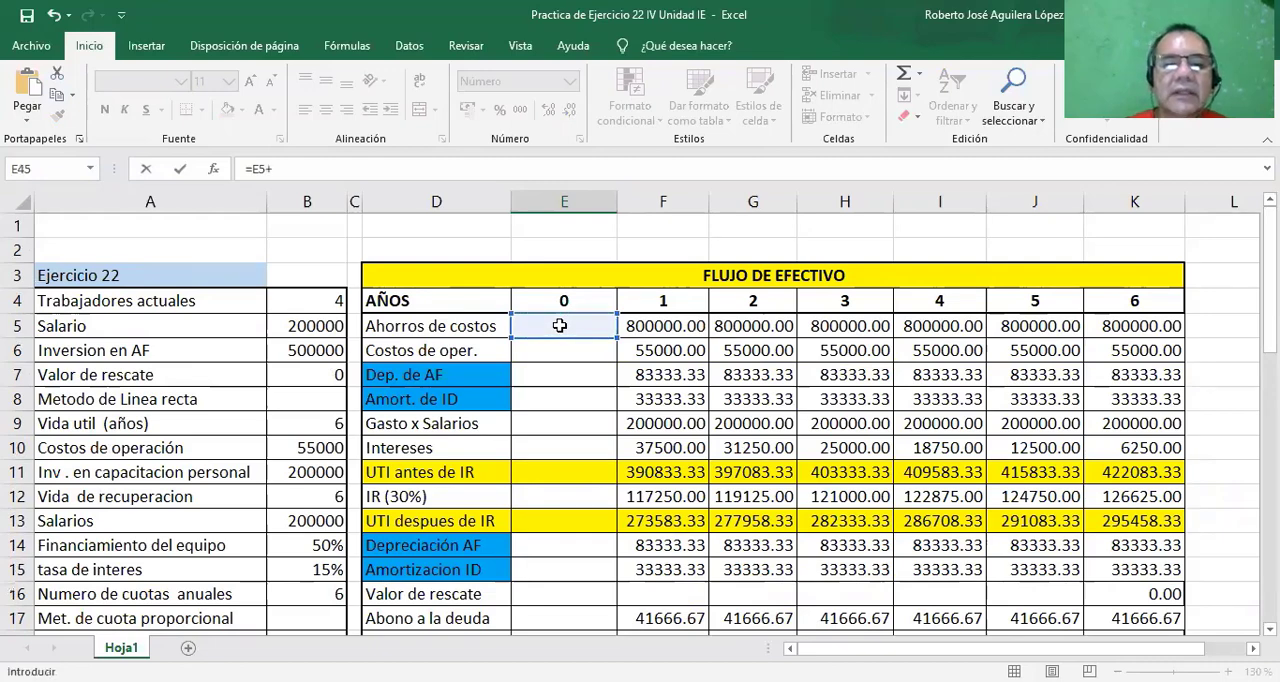
left_click(530, 405)
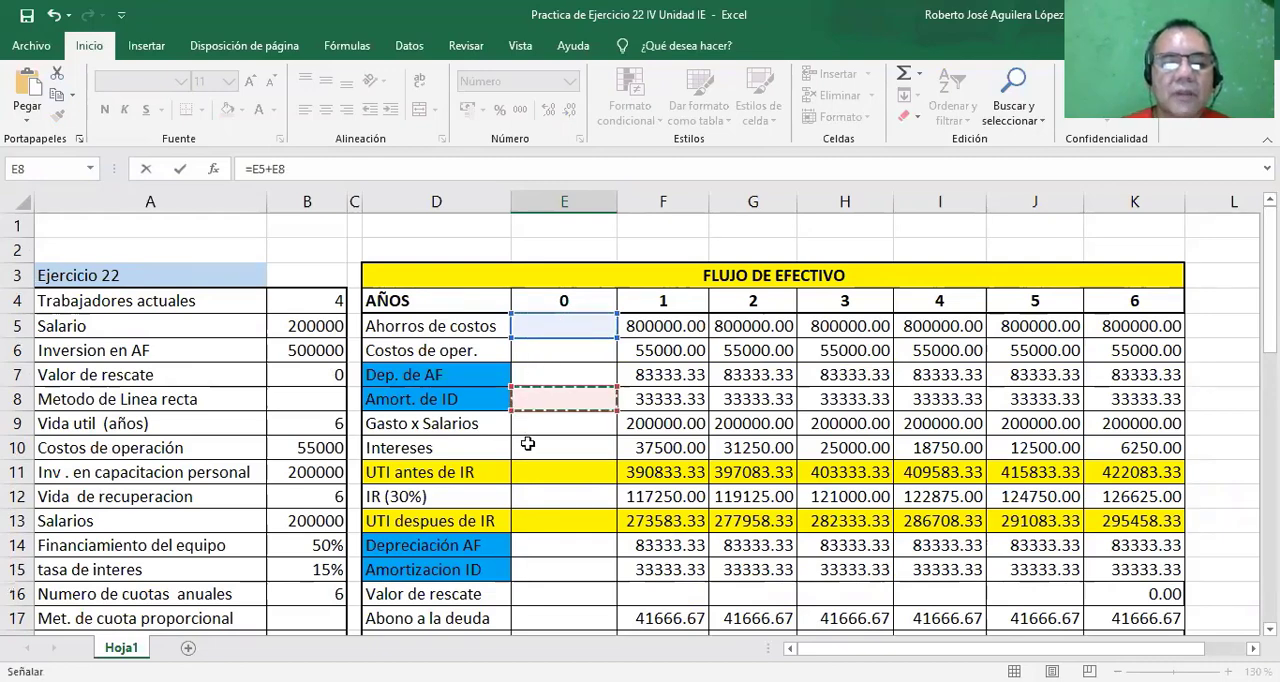
left_click(533, 593)
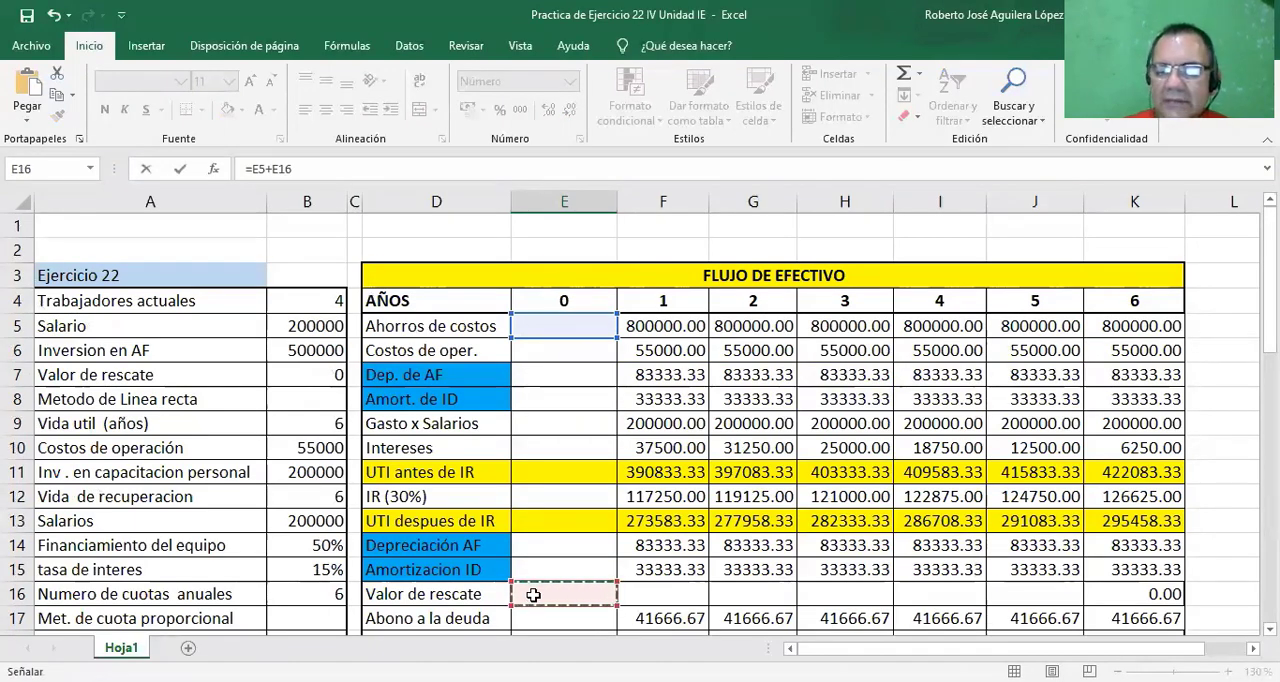
type("+")
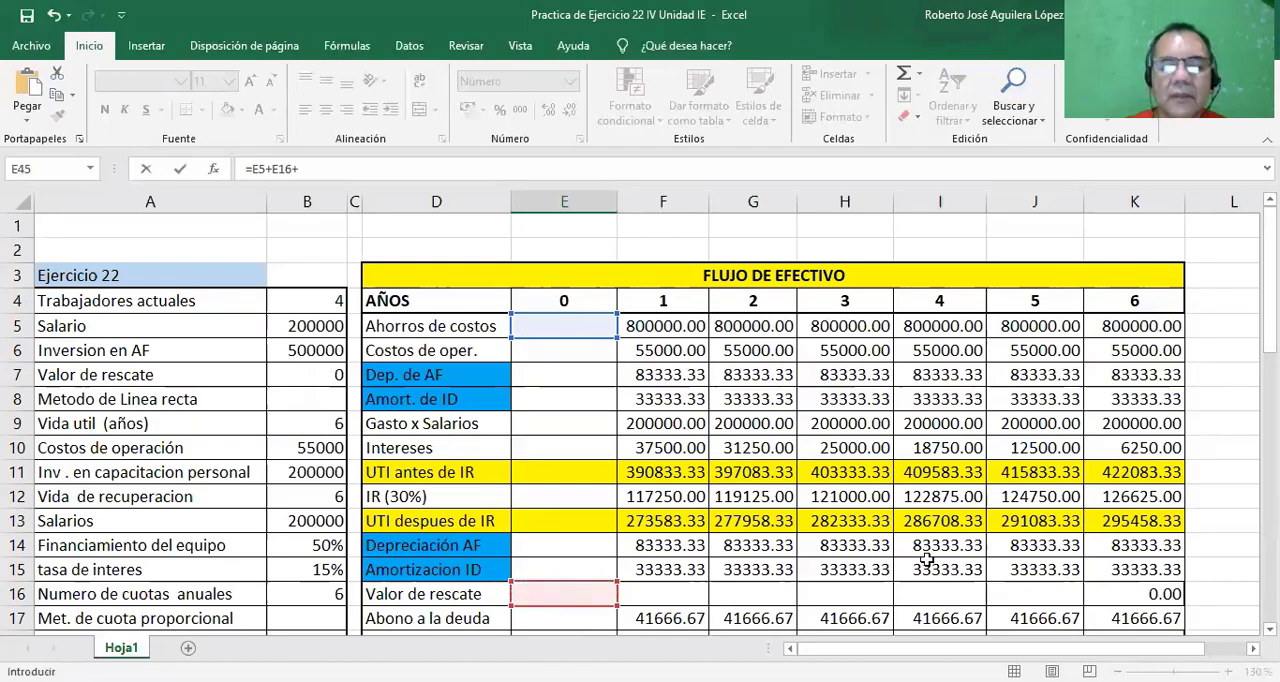
Complete the E45 formula with the Prestamo as =E5+E16+E18 and copy it across the BENEFICIOS row to K45.
scroll(1240, 616, "down", 1)
scroll(737, 514, "down", 1)
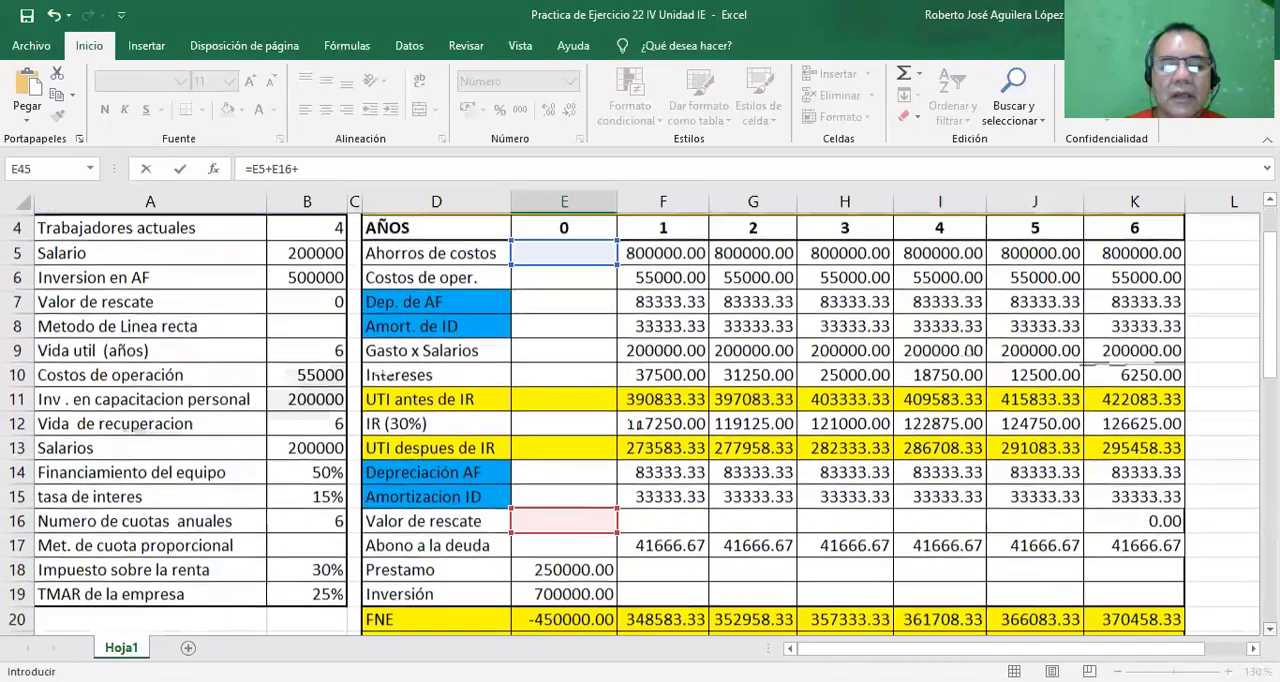
left_click(587, 541)
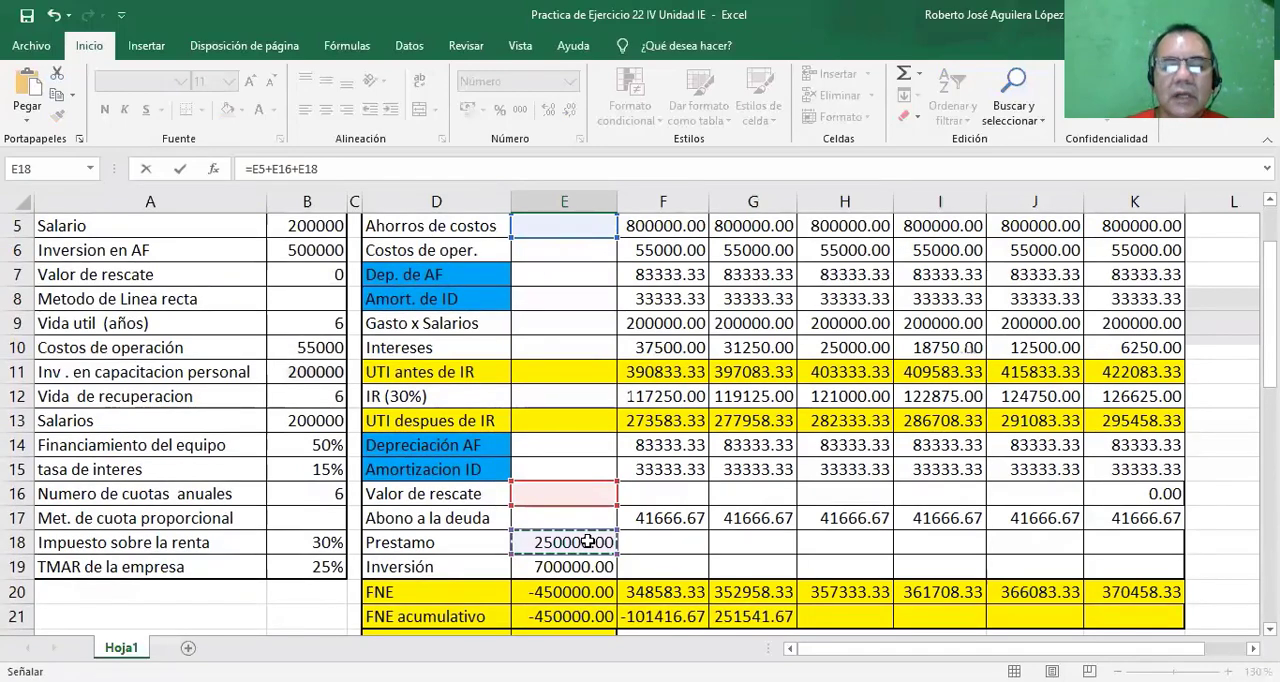
key("Escape")
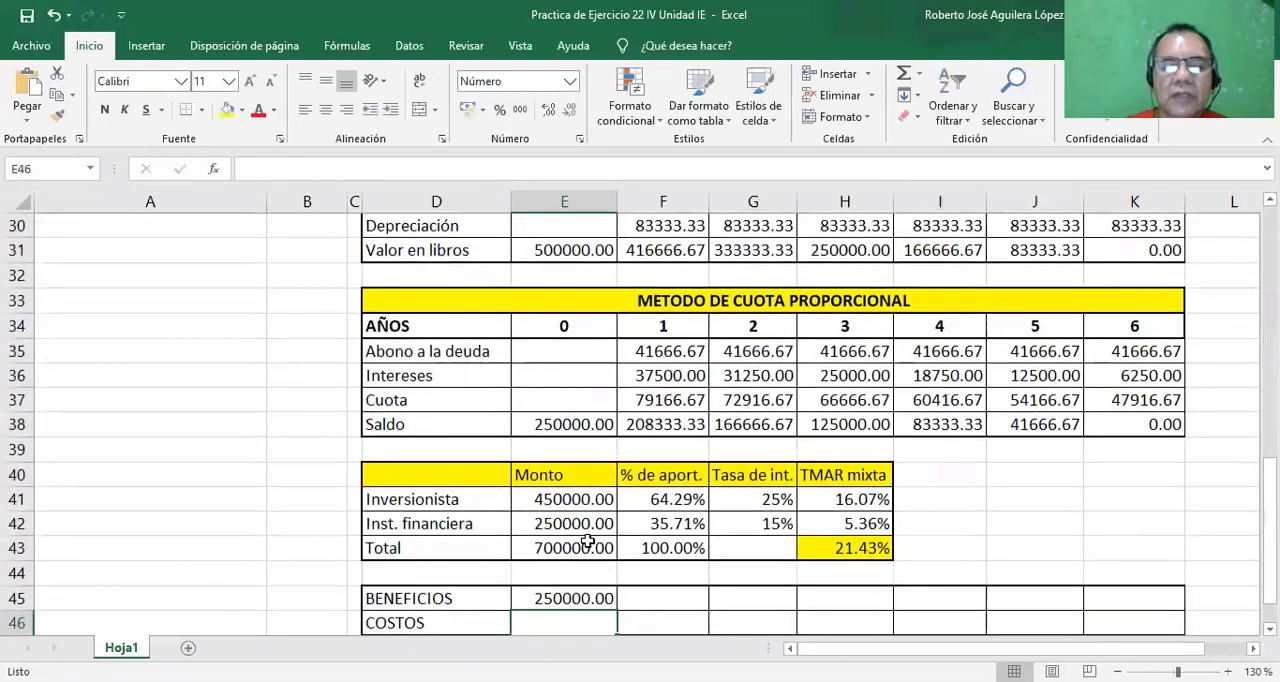
left_click(572, 601)
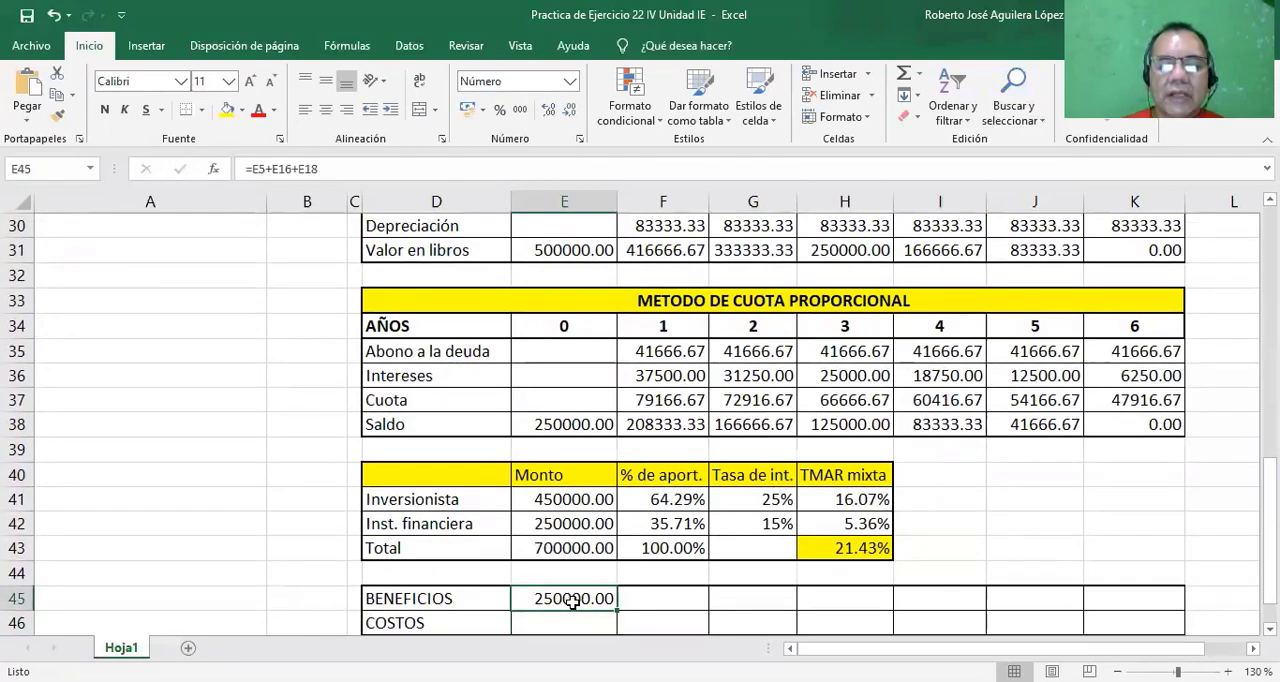
left_click_drag(616, 608, 1159, 612)
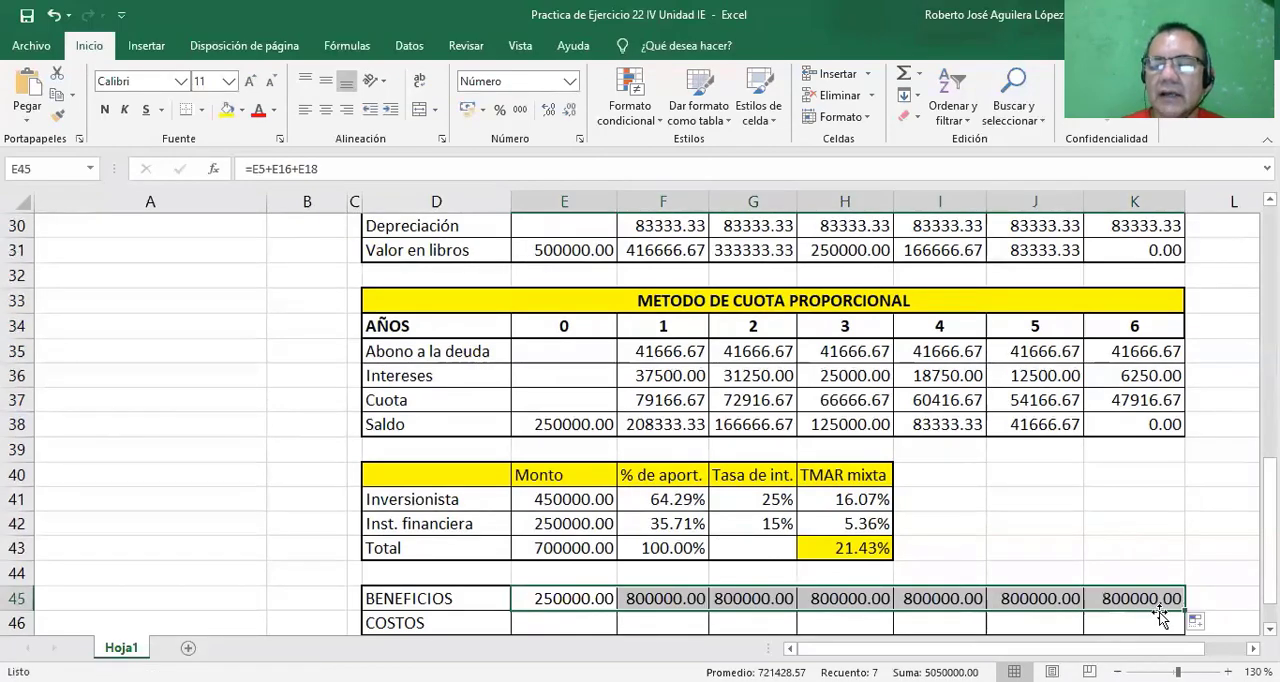
Begin the year 0 COSTOS formula in cell E46 by adding Costos de oper. E6, Gasto x Salarios E9 and Intereses E10.
scroll(640, 424, "down", 1)
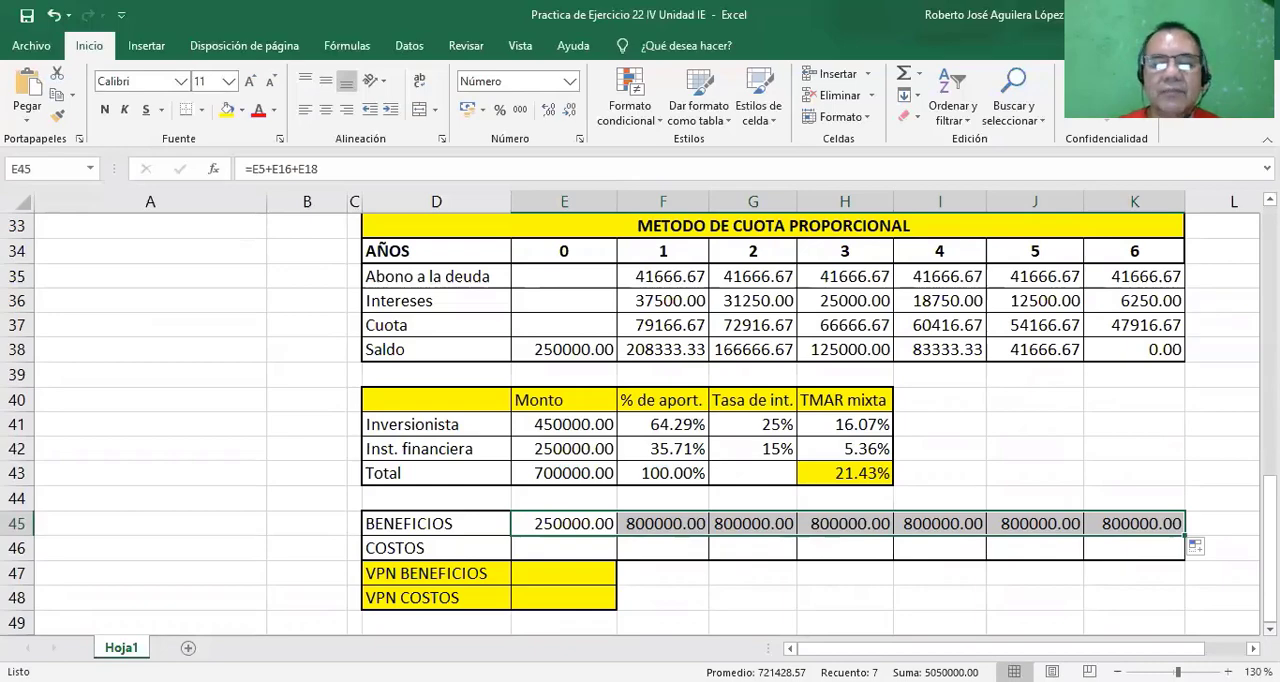
left_click(572, 548)
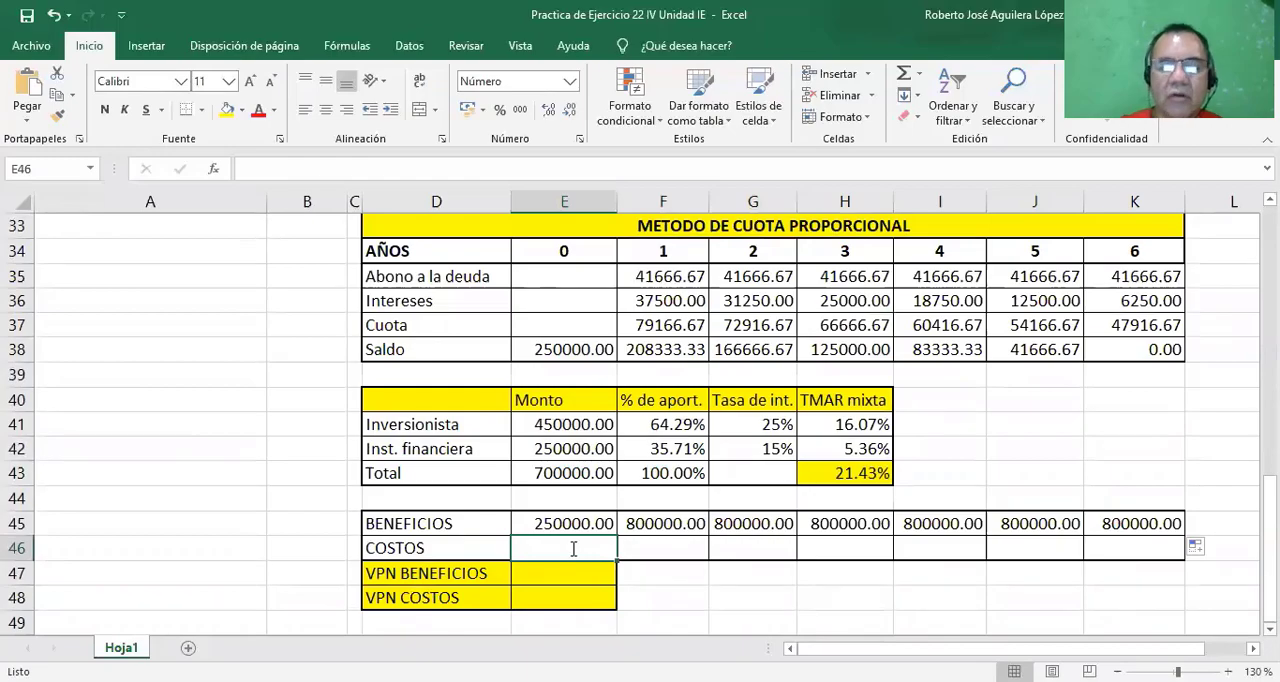
type("=")
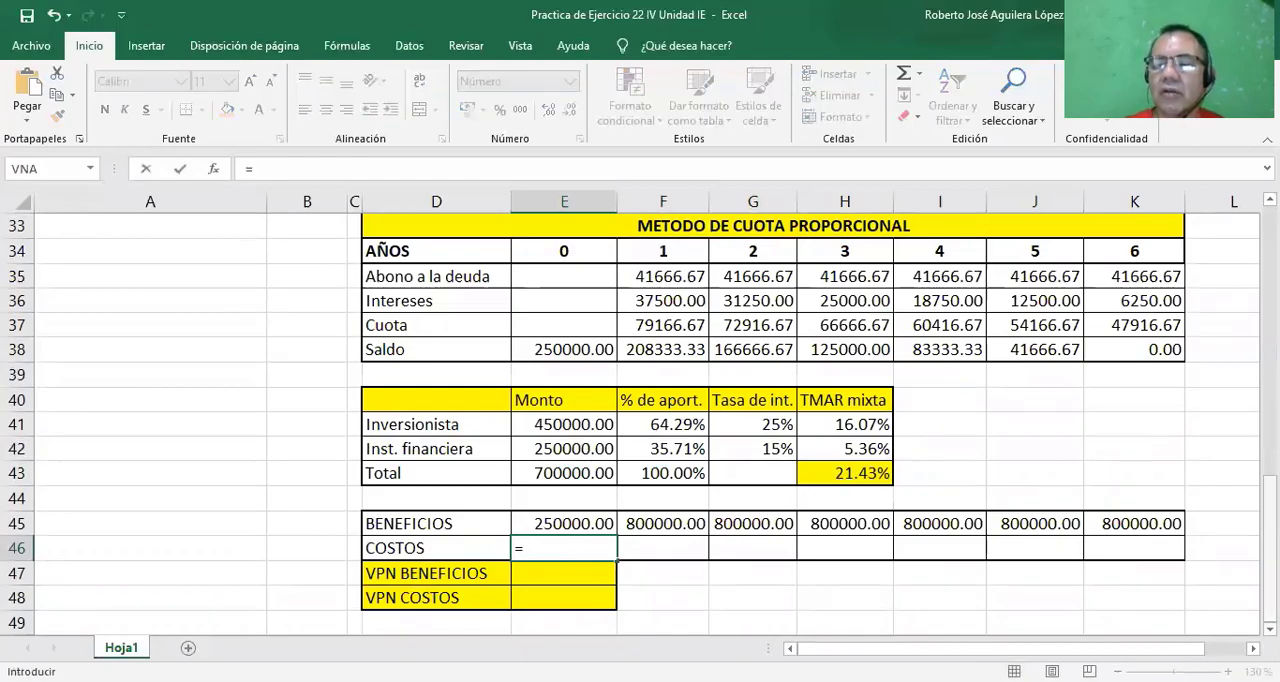
scroll(640, 420, "up", 9)
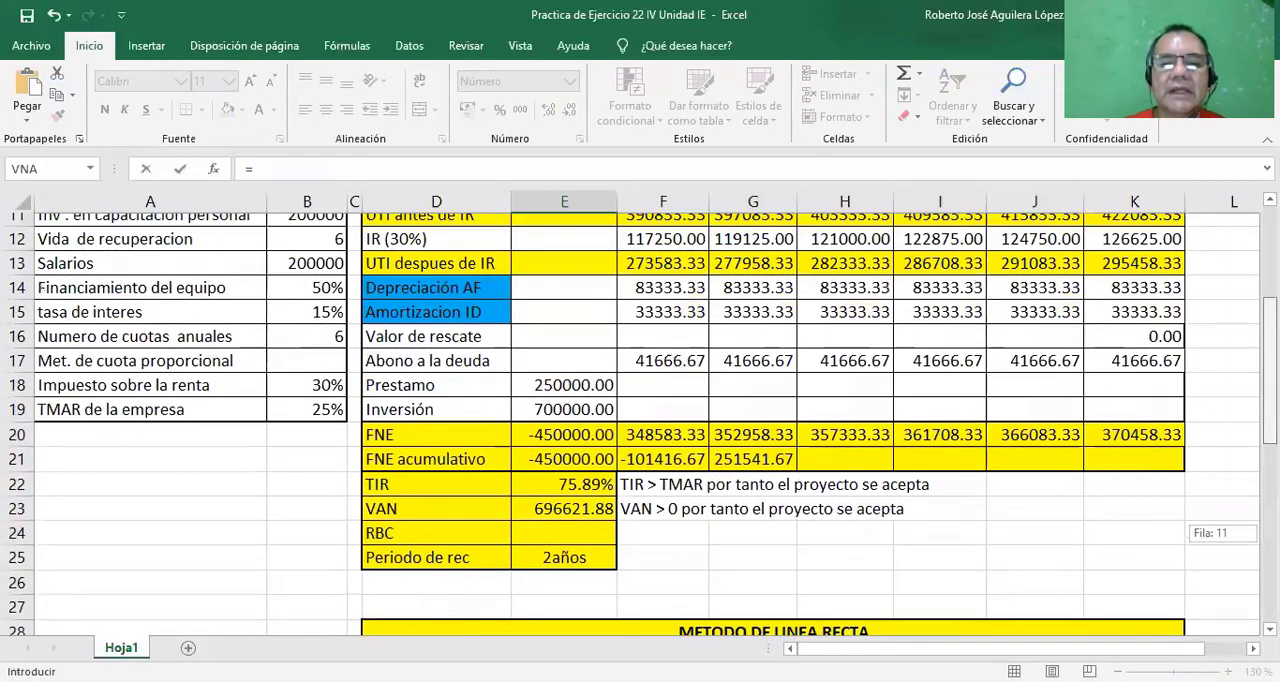
scroll(566, 272, "up", 2)
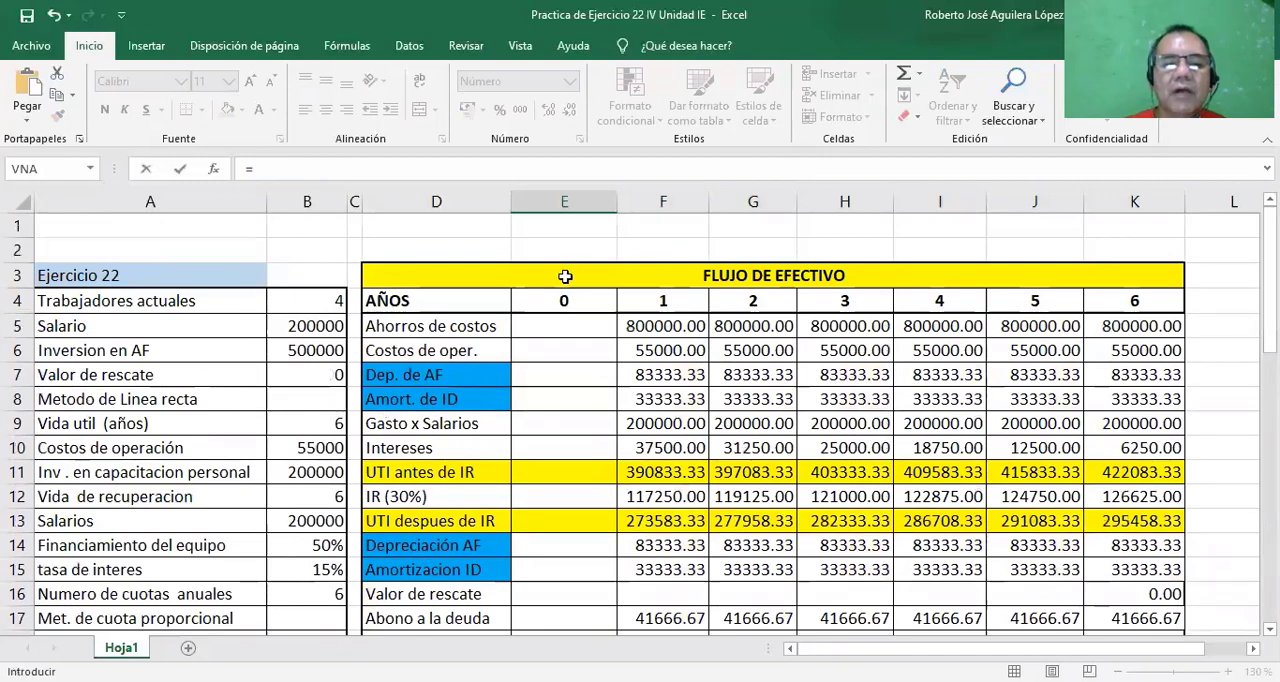
left_click(559, 347)
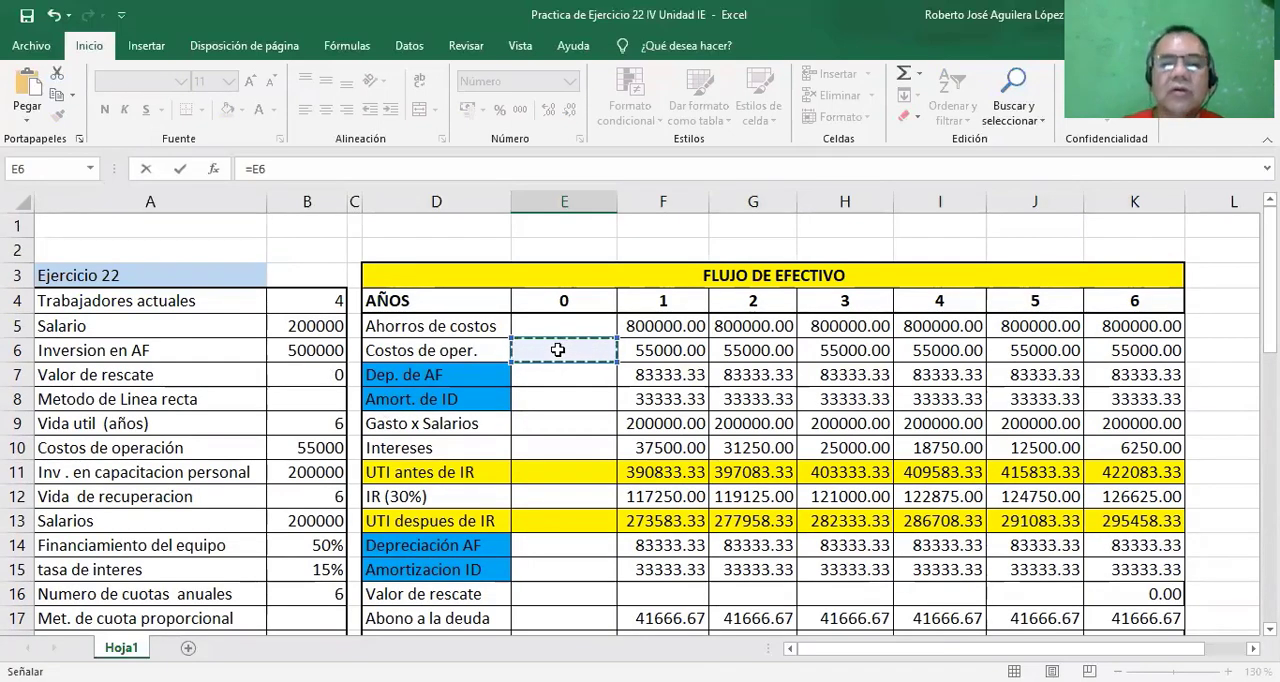
type("+")
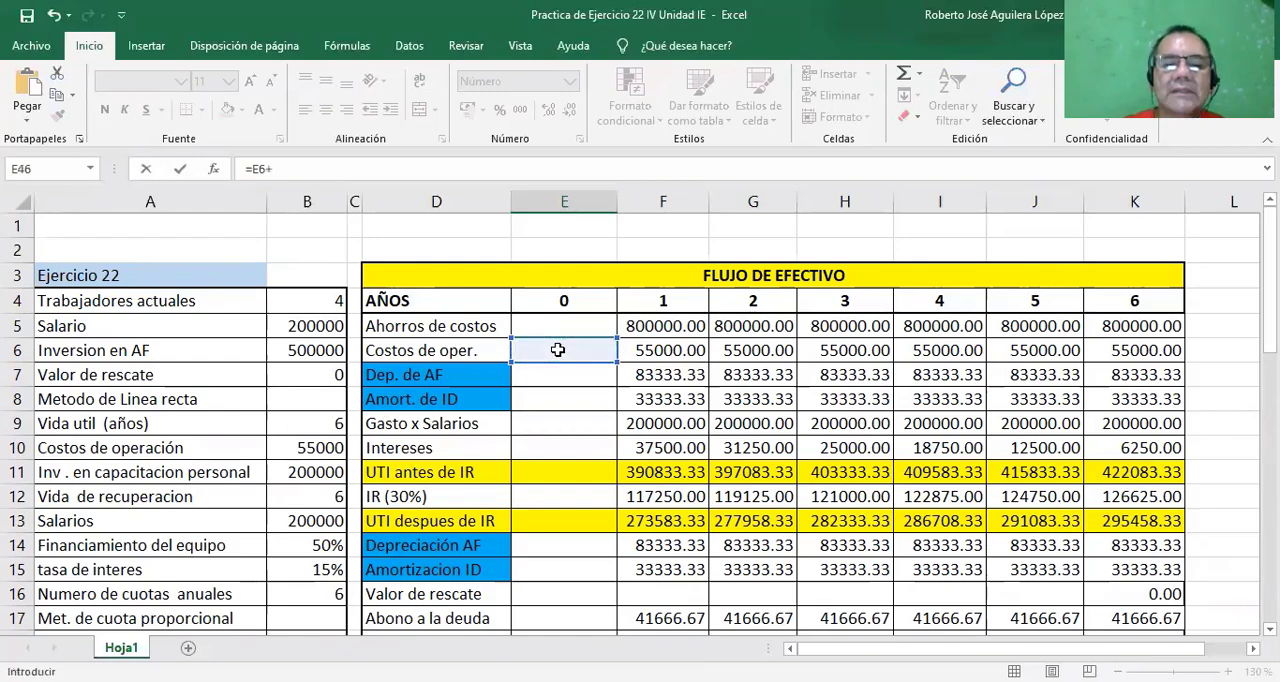
left_click(546, 424)
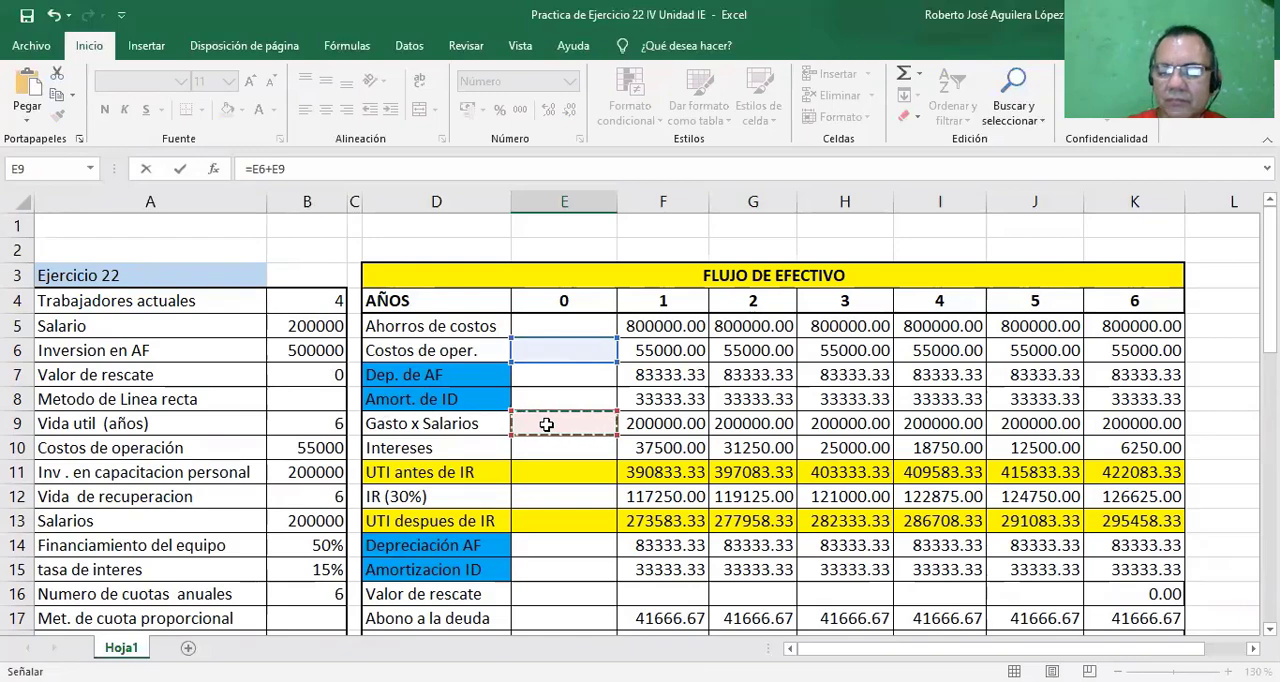
type("+")
left_click(543, 447)
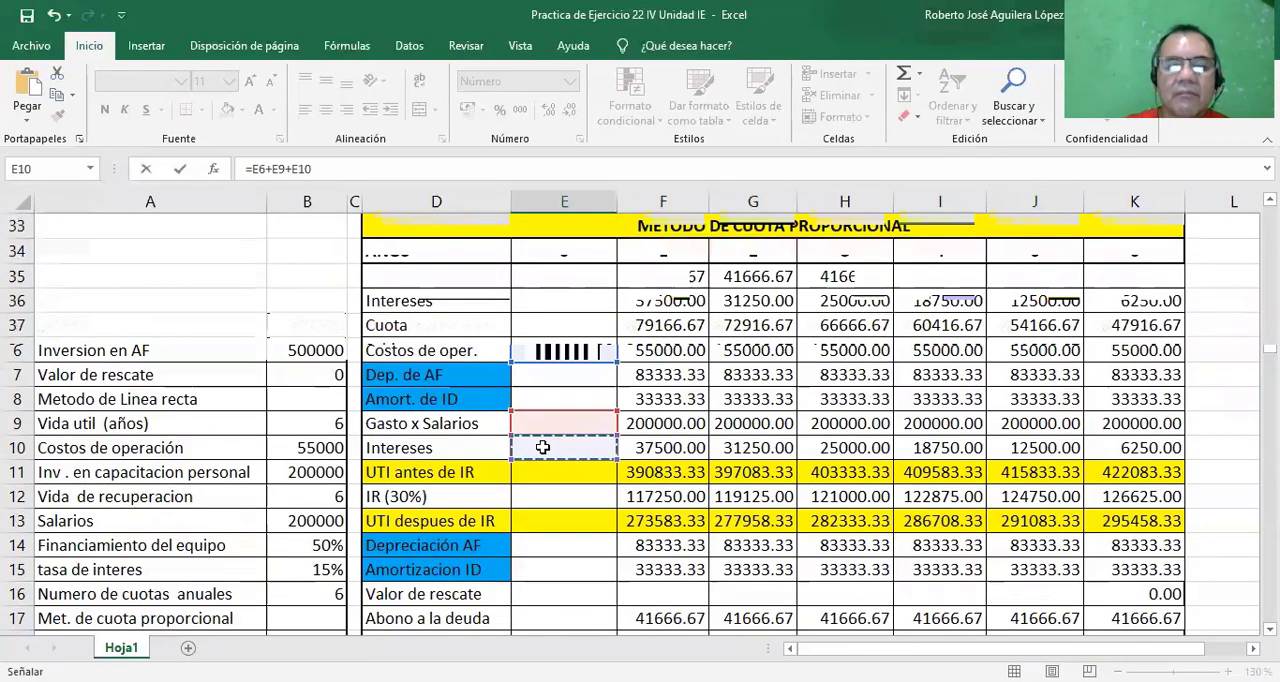
Complete the E46 formula with IR, Abono a la deuda and Inversión as =E6+E9+E10+E12+E17+E19.
type("+")
left_click(540, 492)
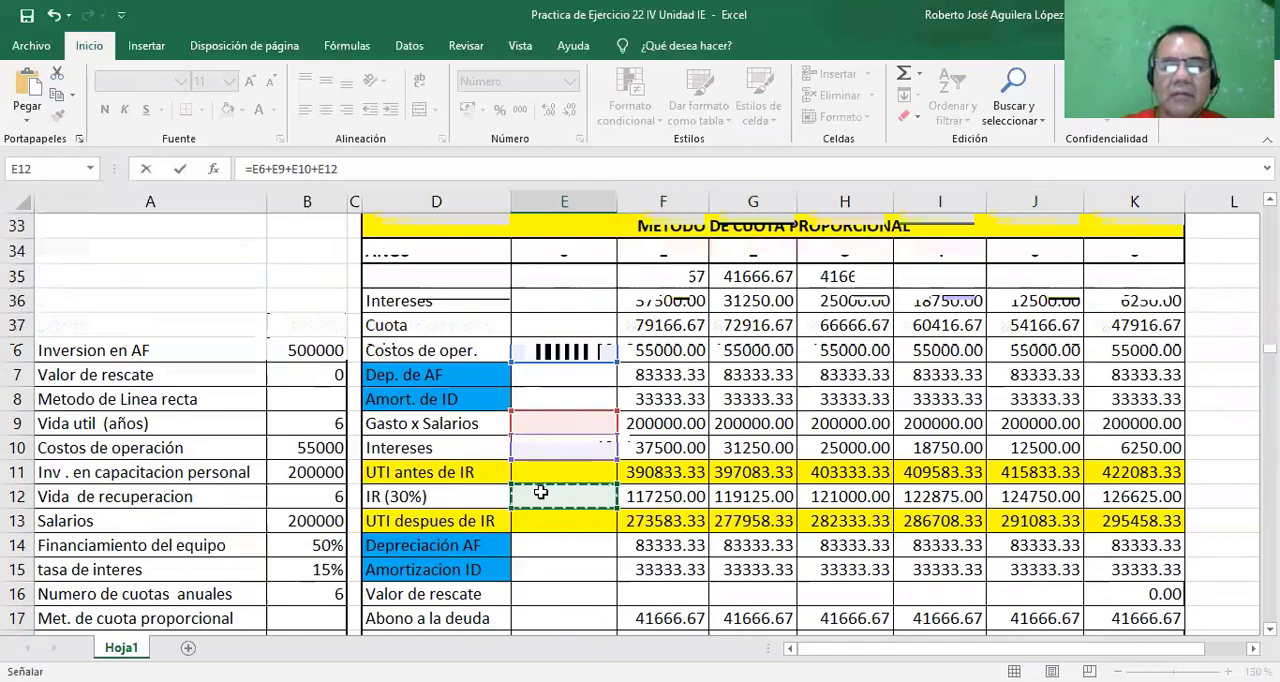
type("+")
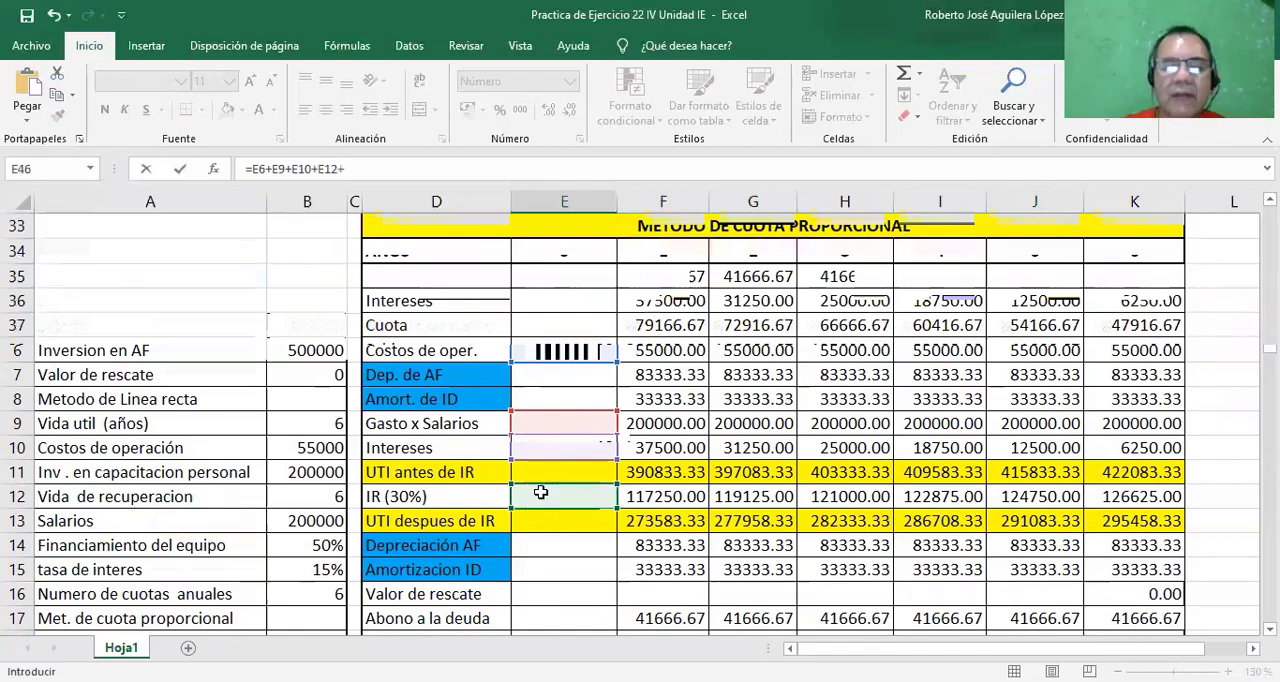
left_click(542, 617)
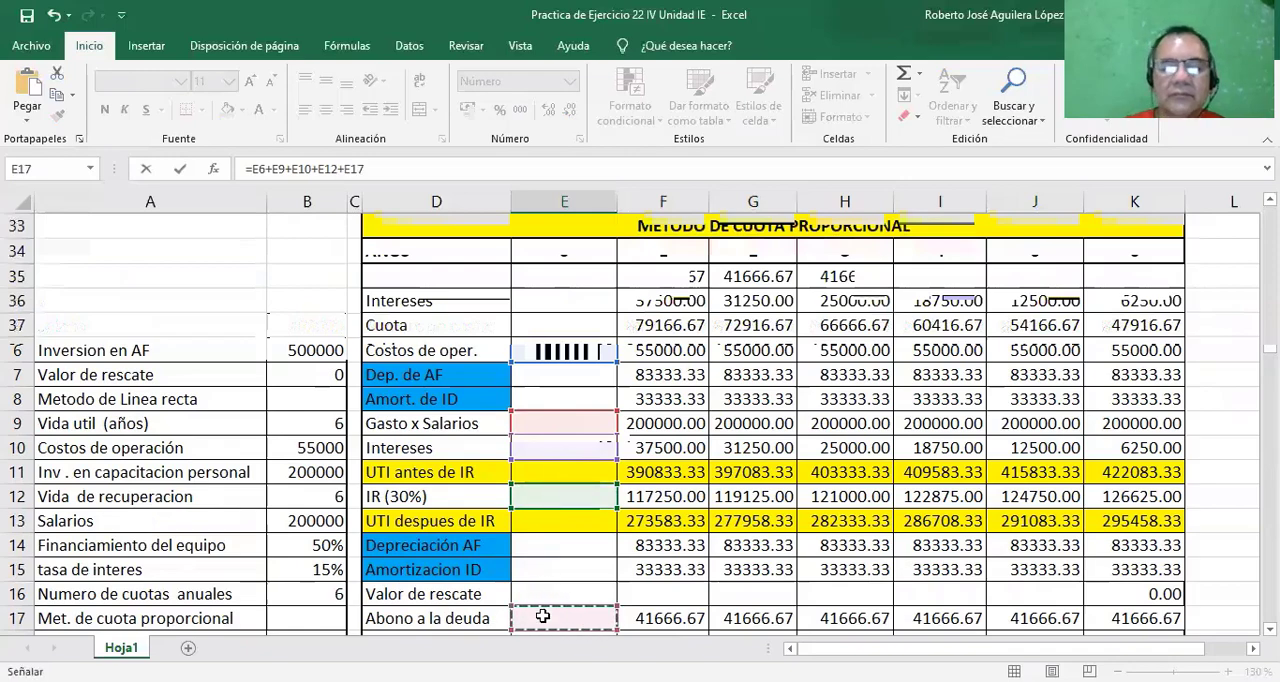
type("+")
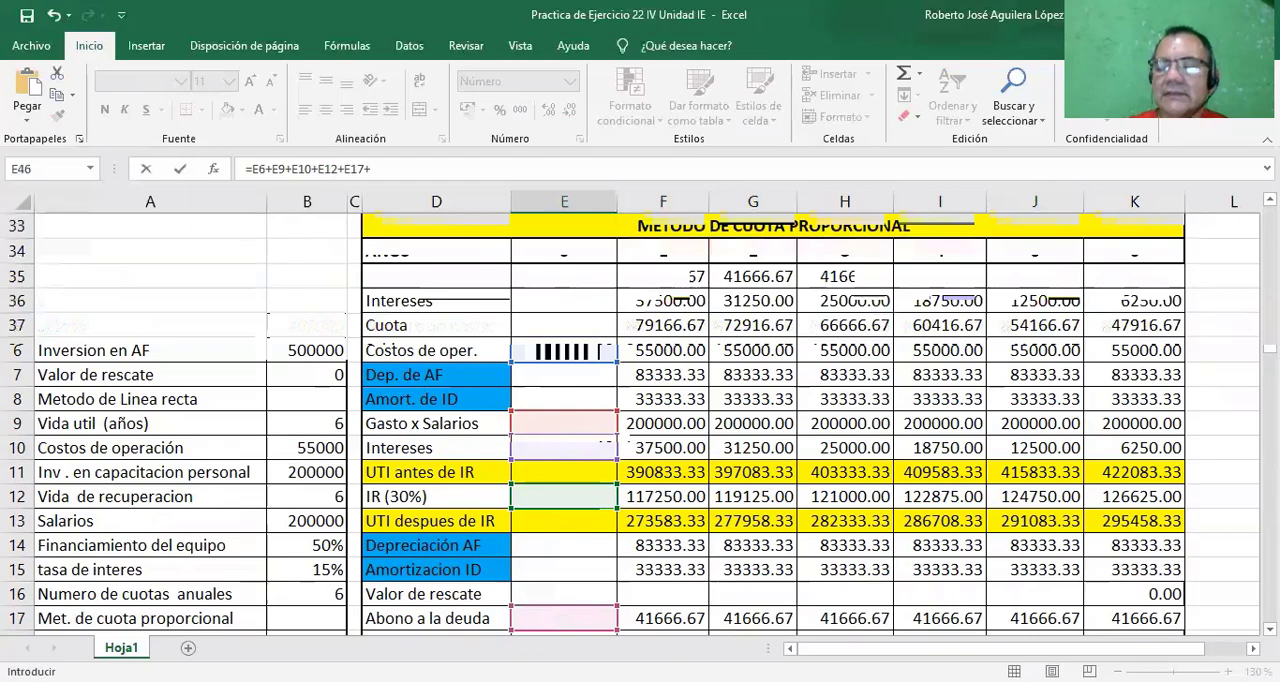
scroll(626, 573, "down", 2)
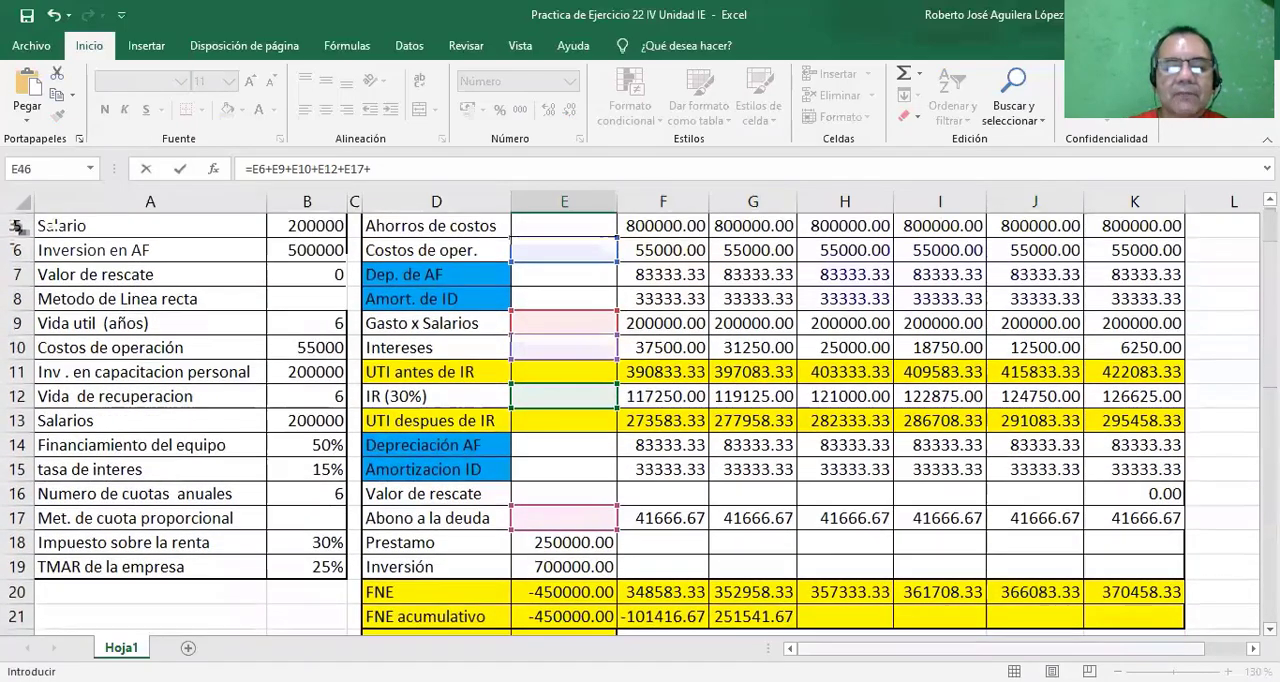
left_click(569, 567)
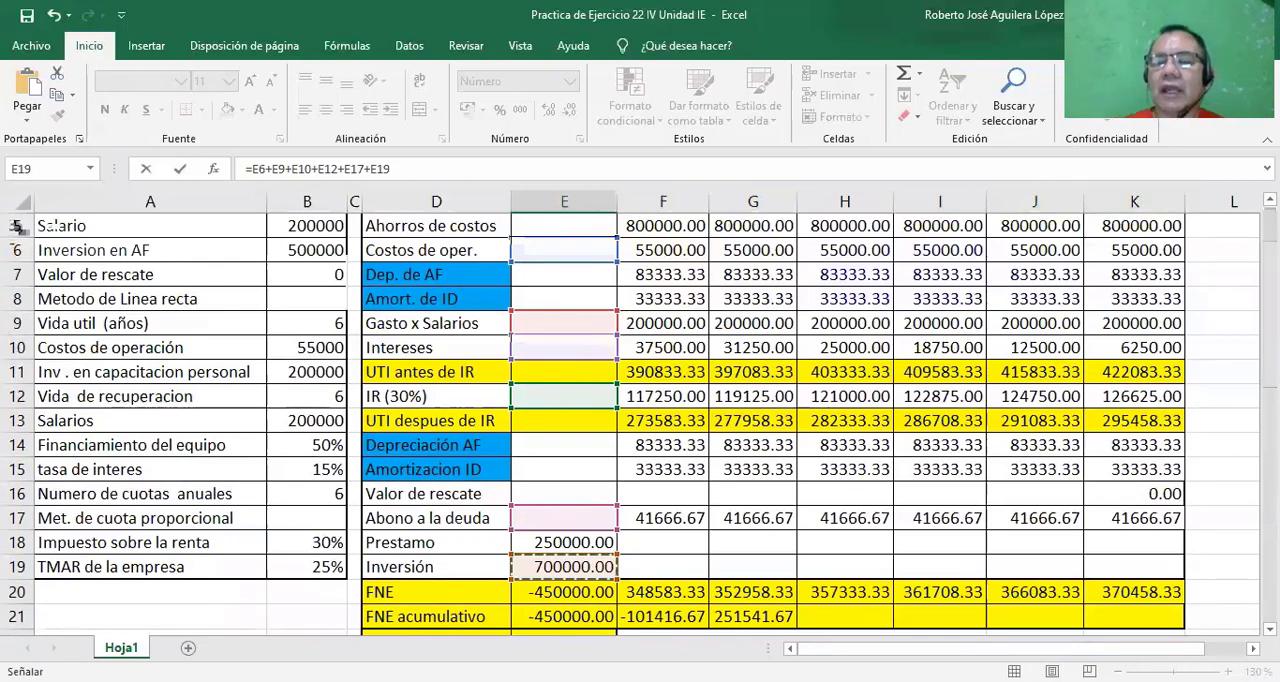
scroll(640, 420, "up", 2)
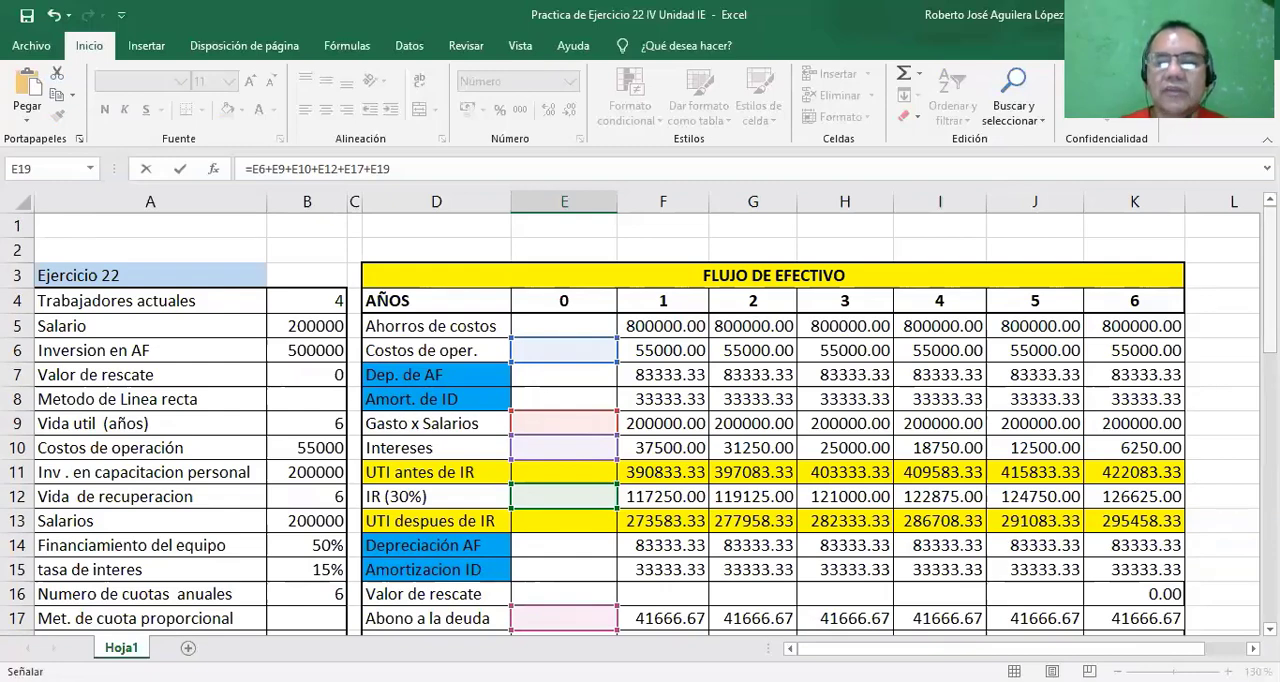
scroll(640, 420, "down", 5)
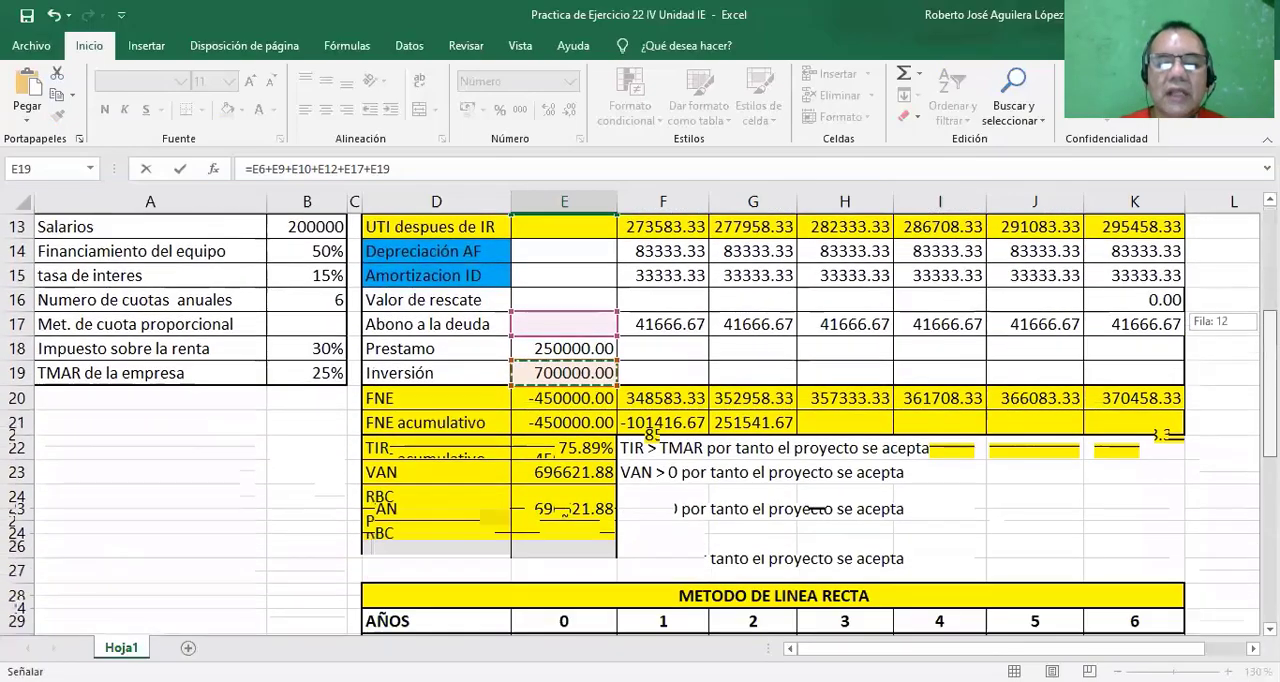
scroll(640, 420, "down", 5)
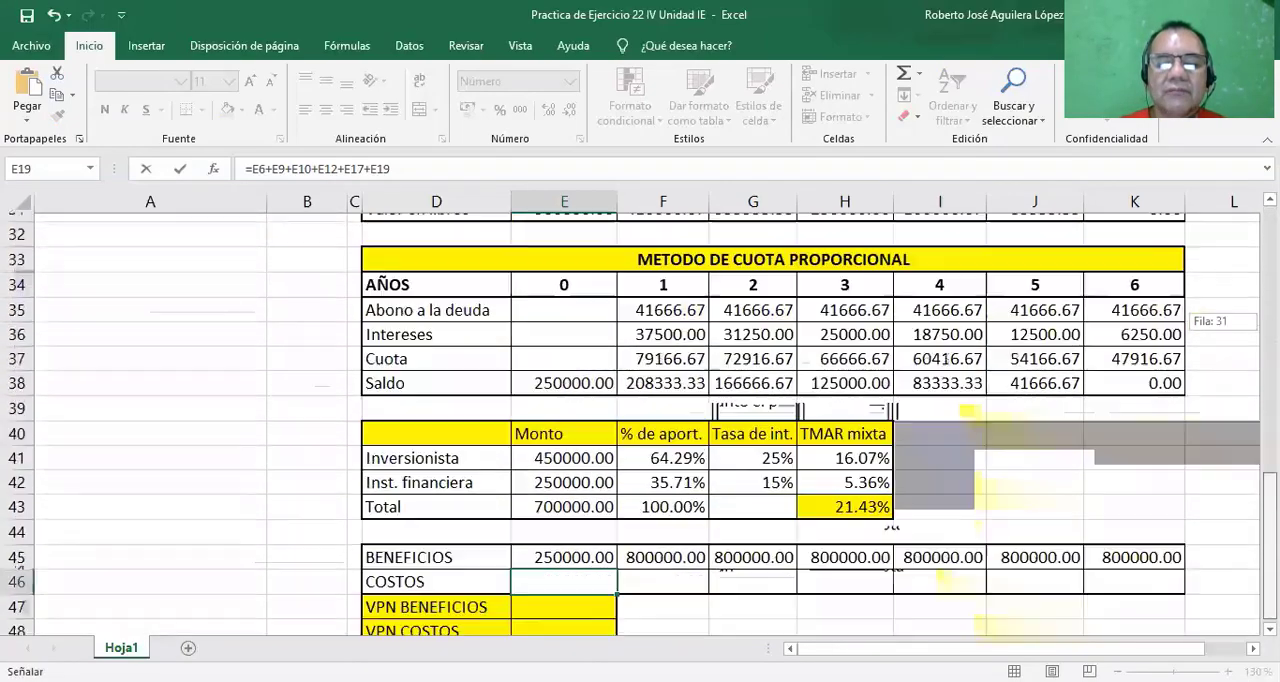
key("ctrl+v")
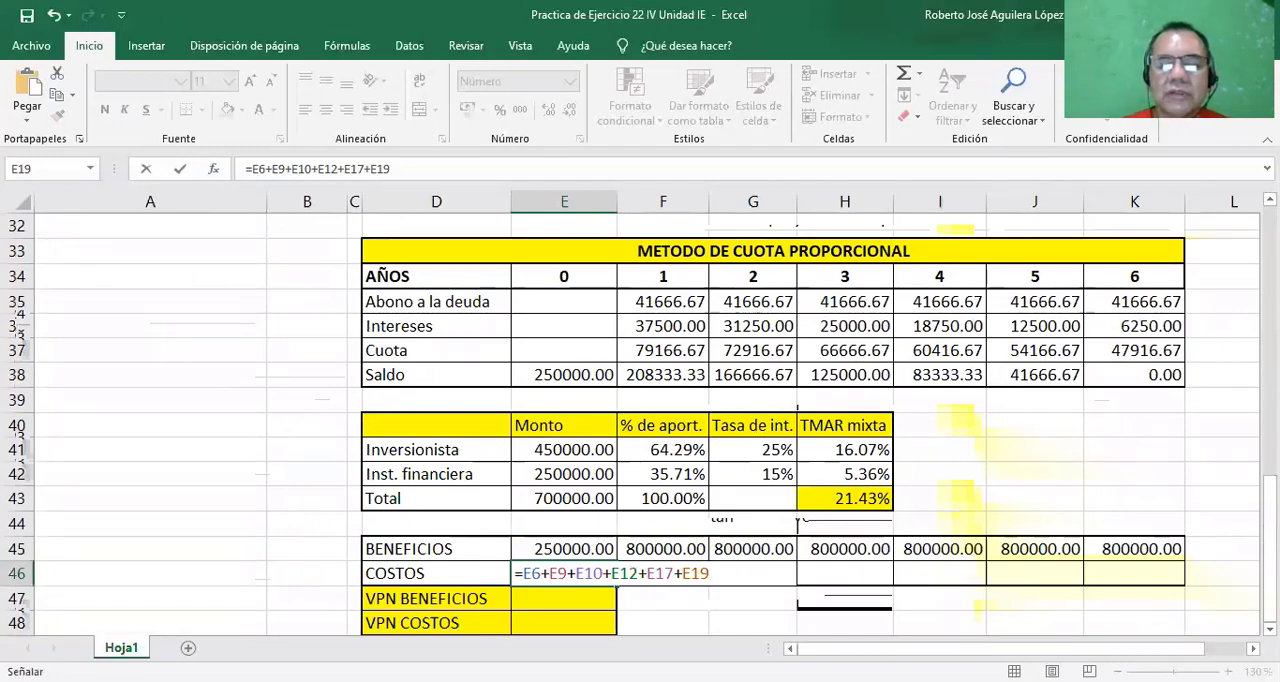
key("Return")
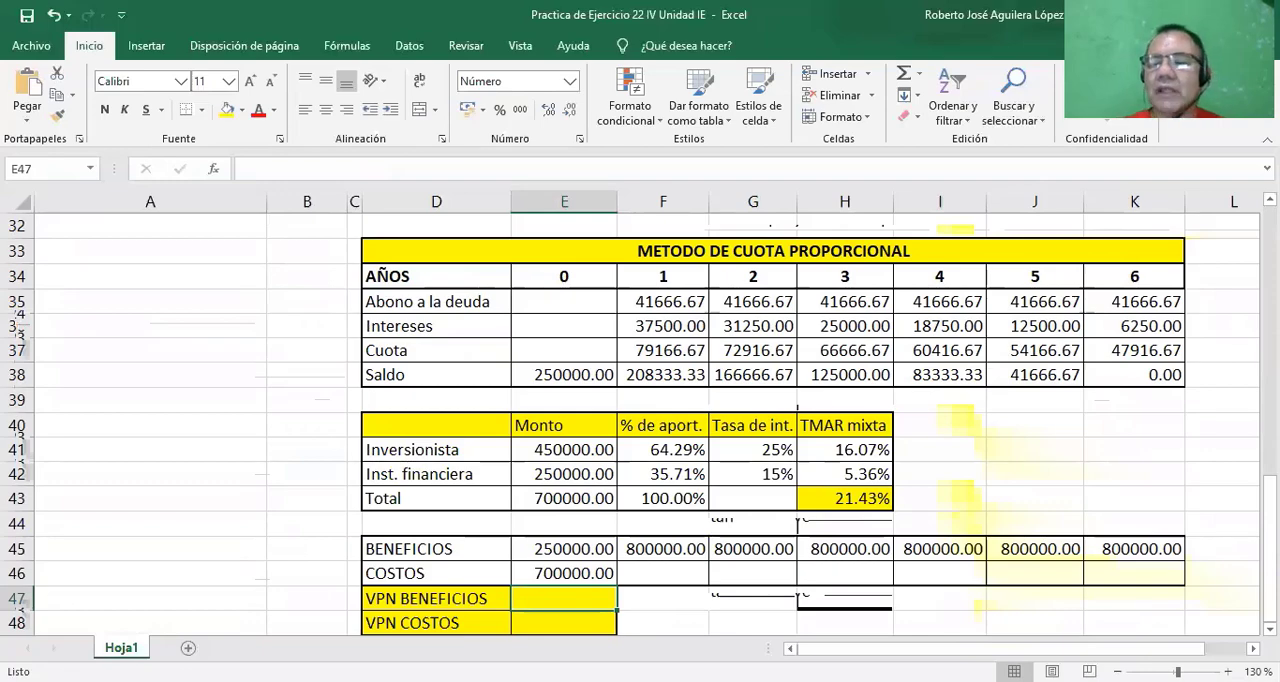
Copy the year 0 COSTOS formula from E46 across the row to K46.
mouse_move(1270, 590)
left_mouse_down()
mouse_move(1270, 432)
mouse_move(1270, 587)
left_mouse_up()
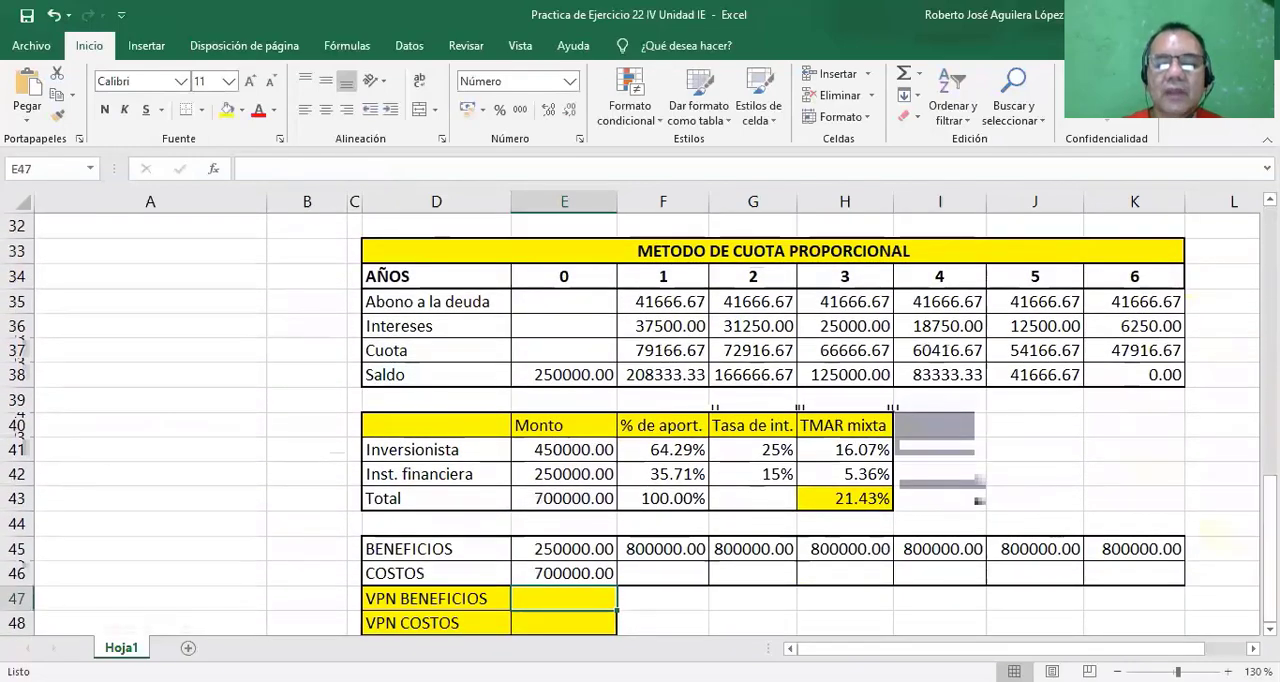
left_click(600, 576)
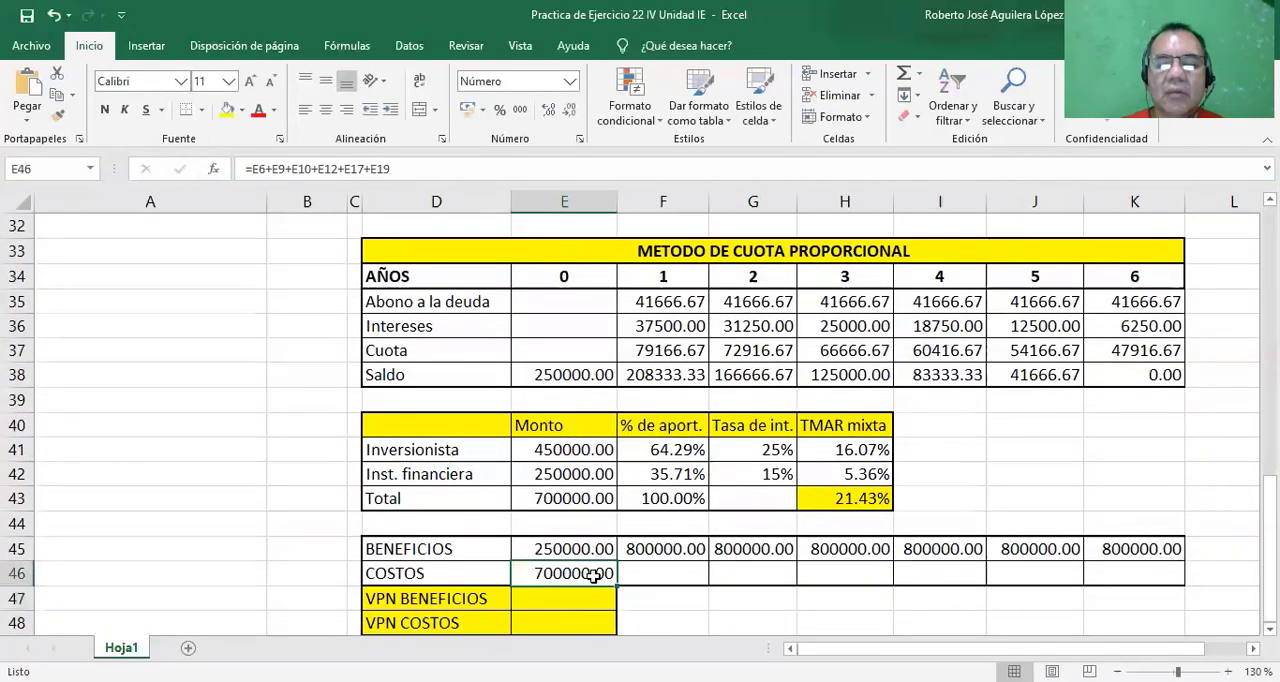
left_click_drag(617, 586, 1157, 572)
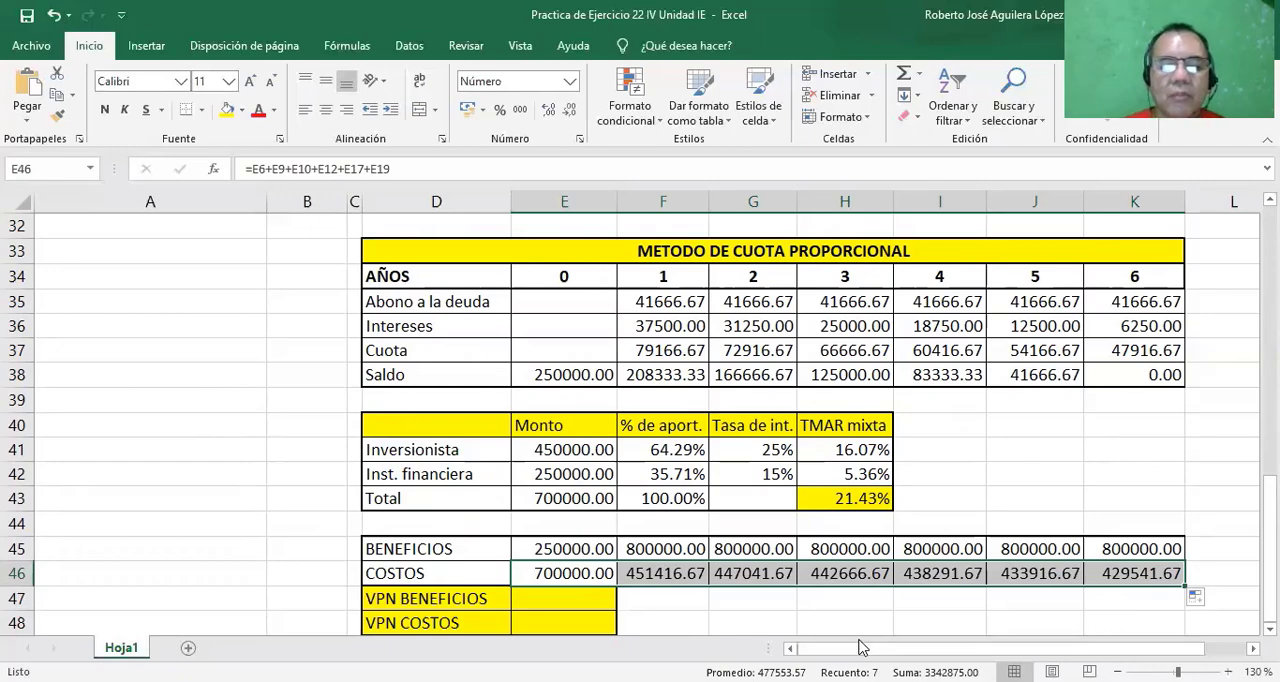
Insert the VNA function in the VPN BENEFICIOS cell E47.
left_click(567, 600)
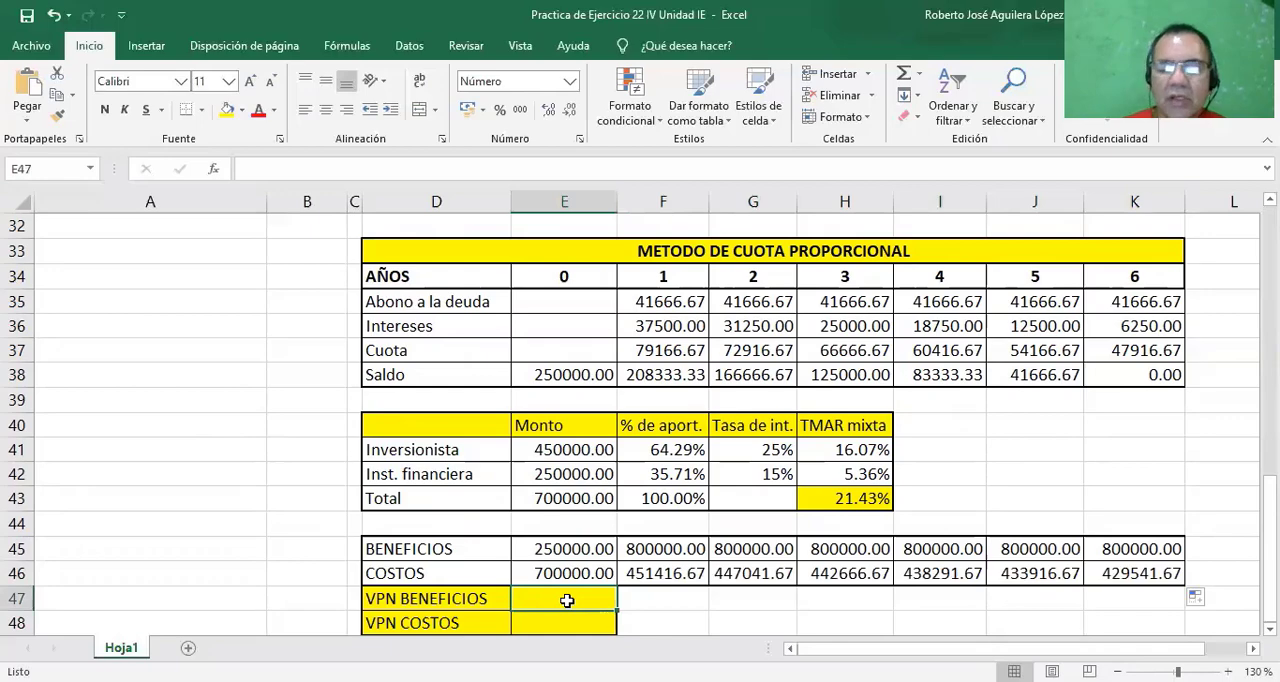
type("=")
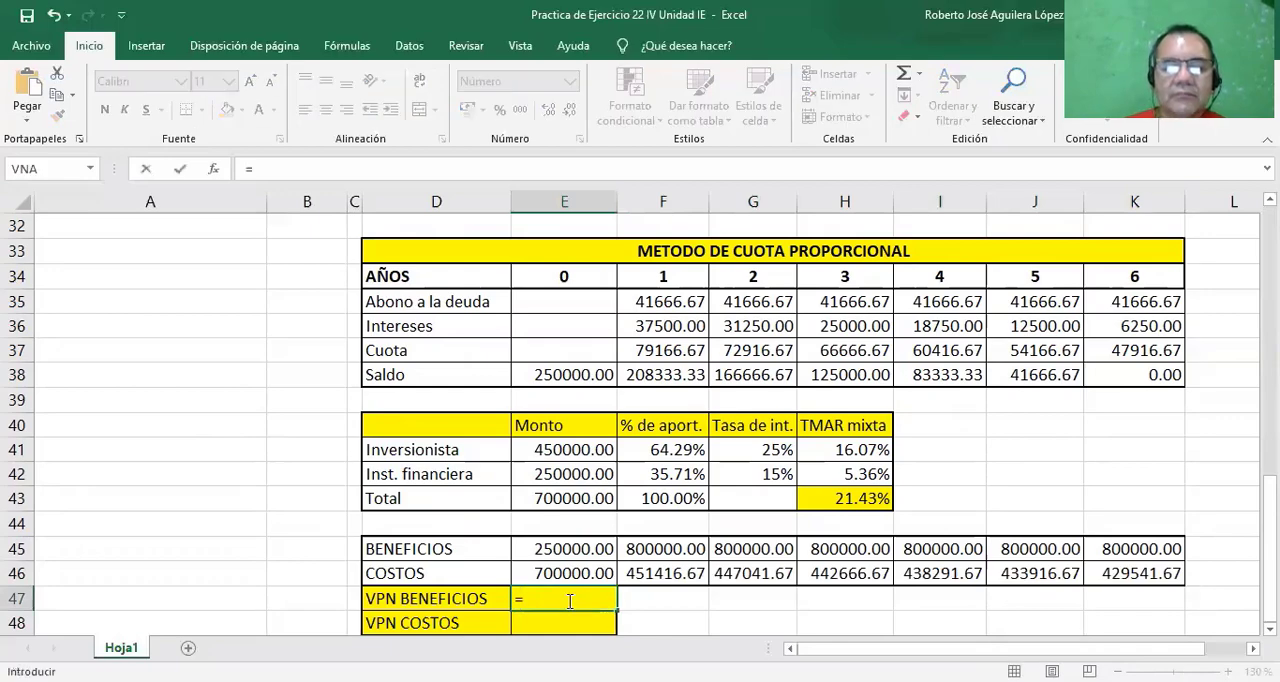
key("Escape")
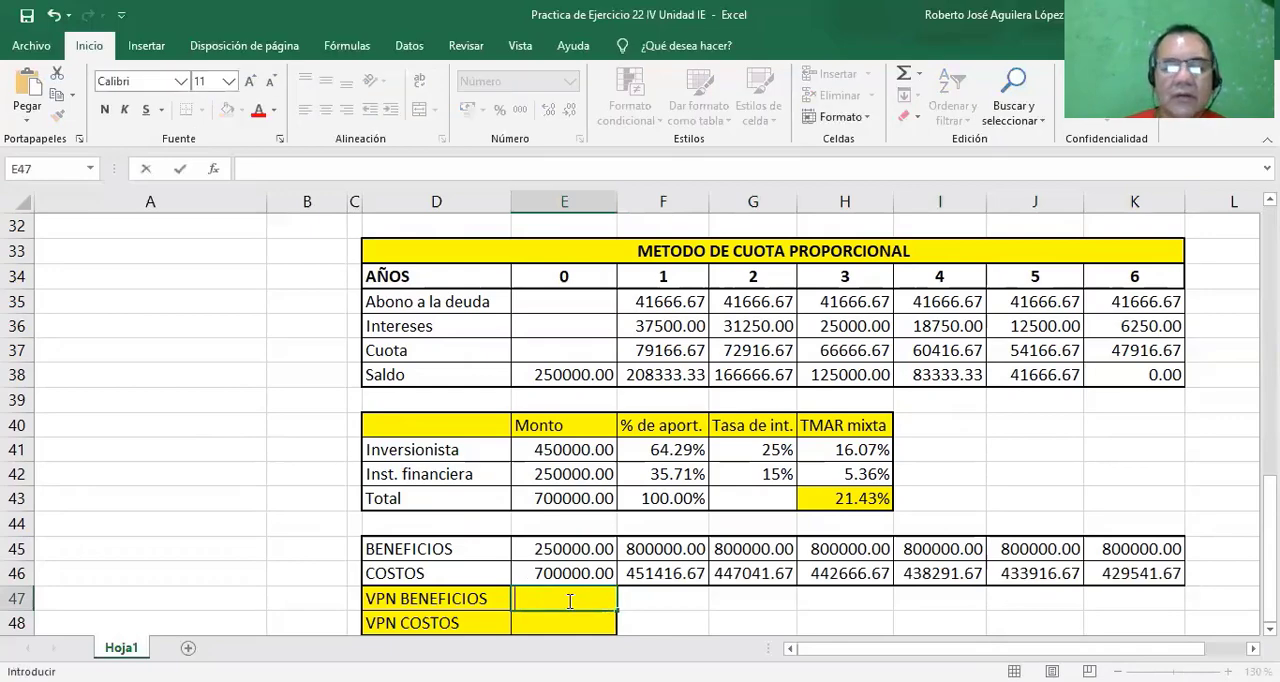
left_click(214, 170)
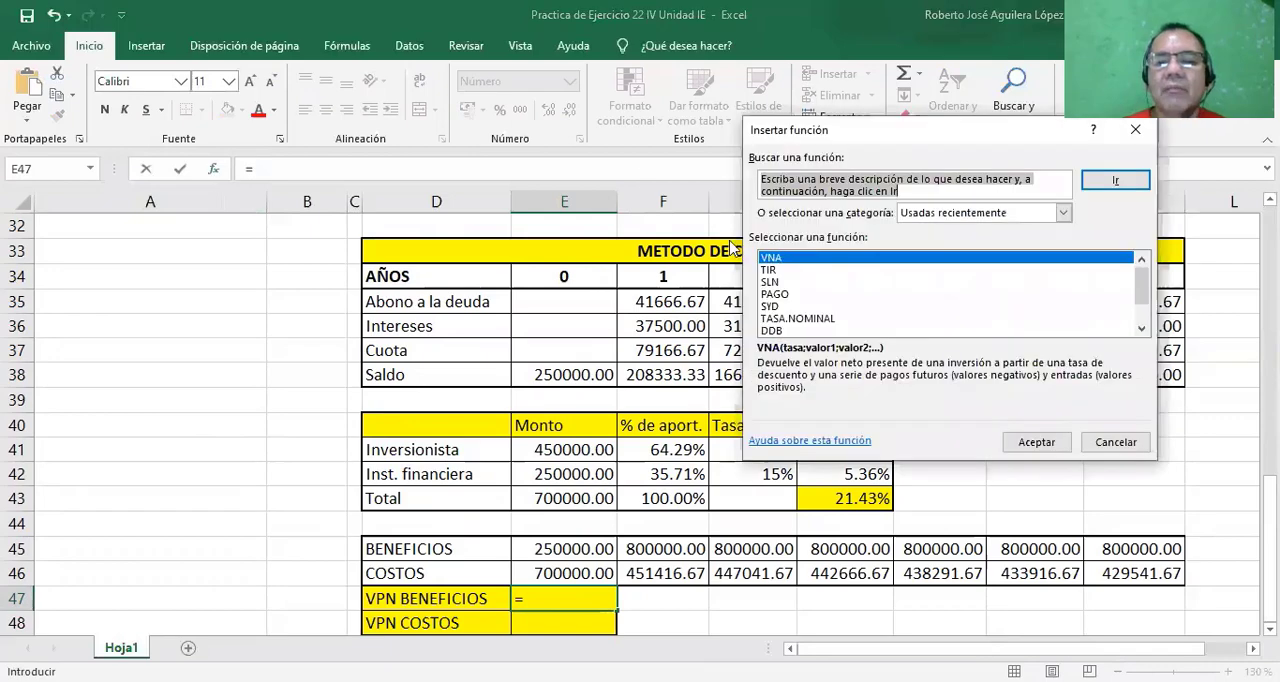
left_click(772, 262)
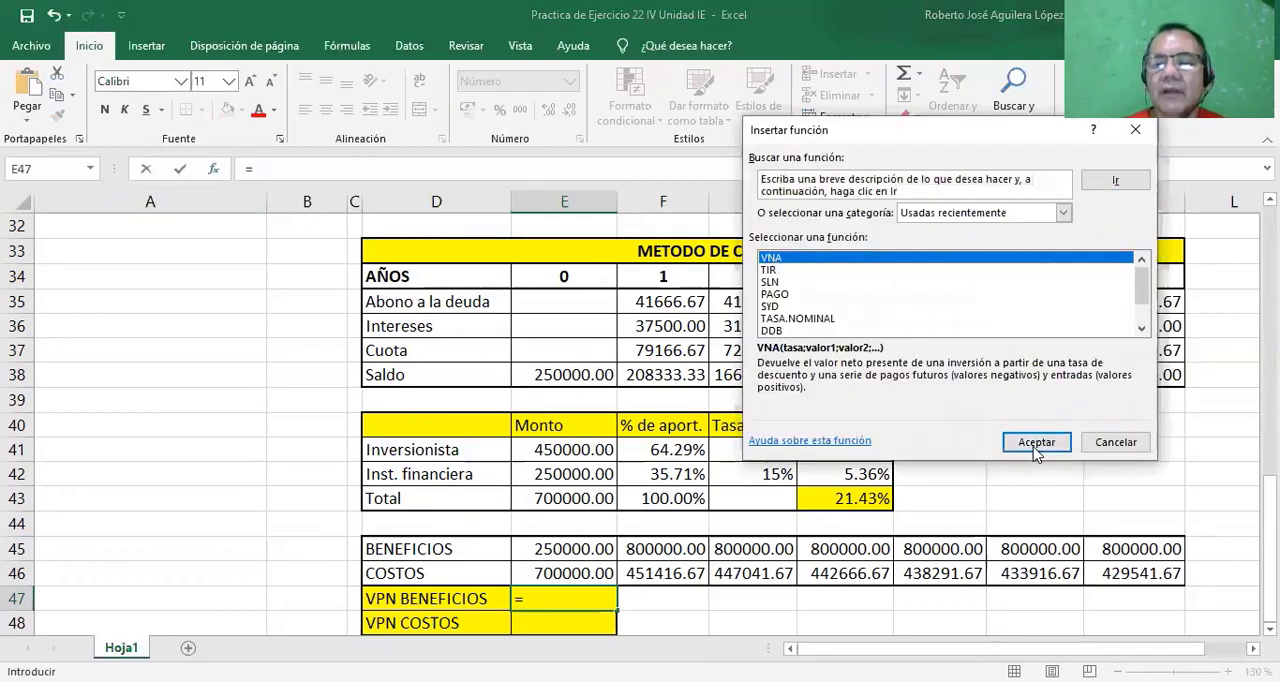
left_click(1035, 445)
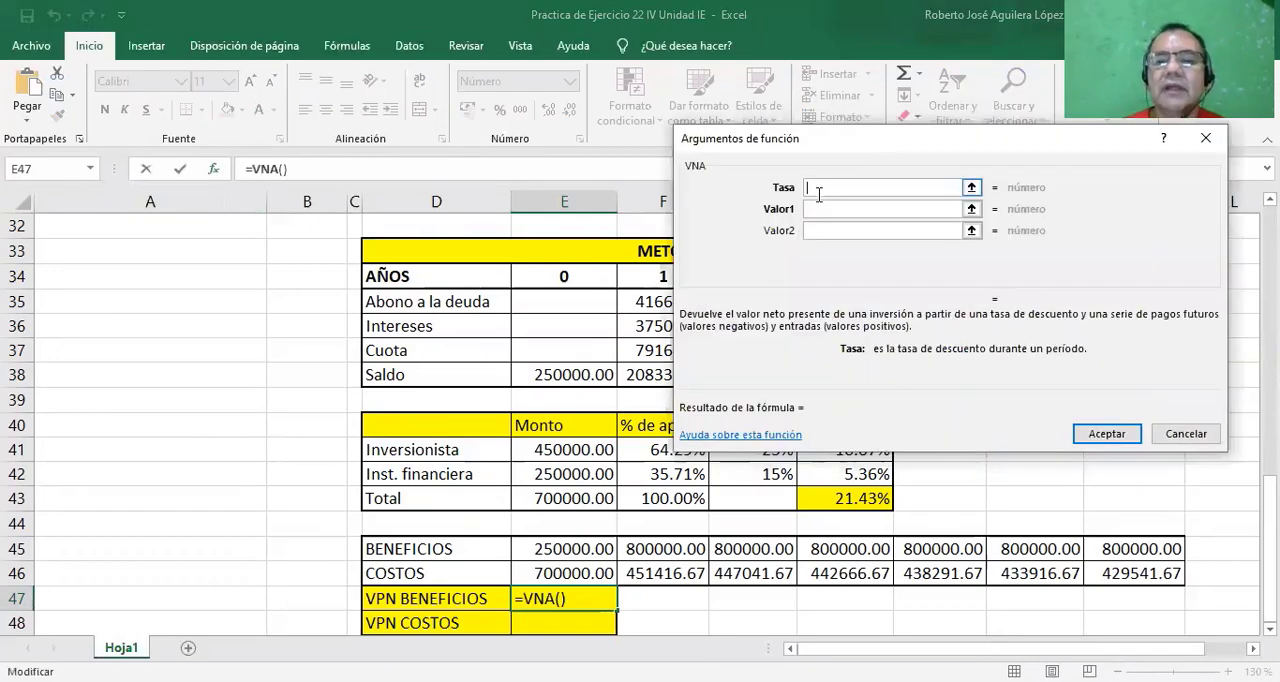
Set the VNA rate to the TMAR mixta H43 and Valor1 to the benefits F45:K45, and accept the function in E47.
left_click(857, 494)
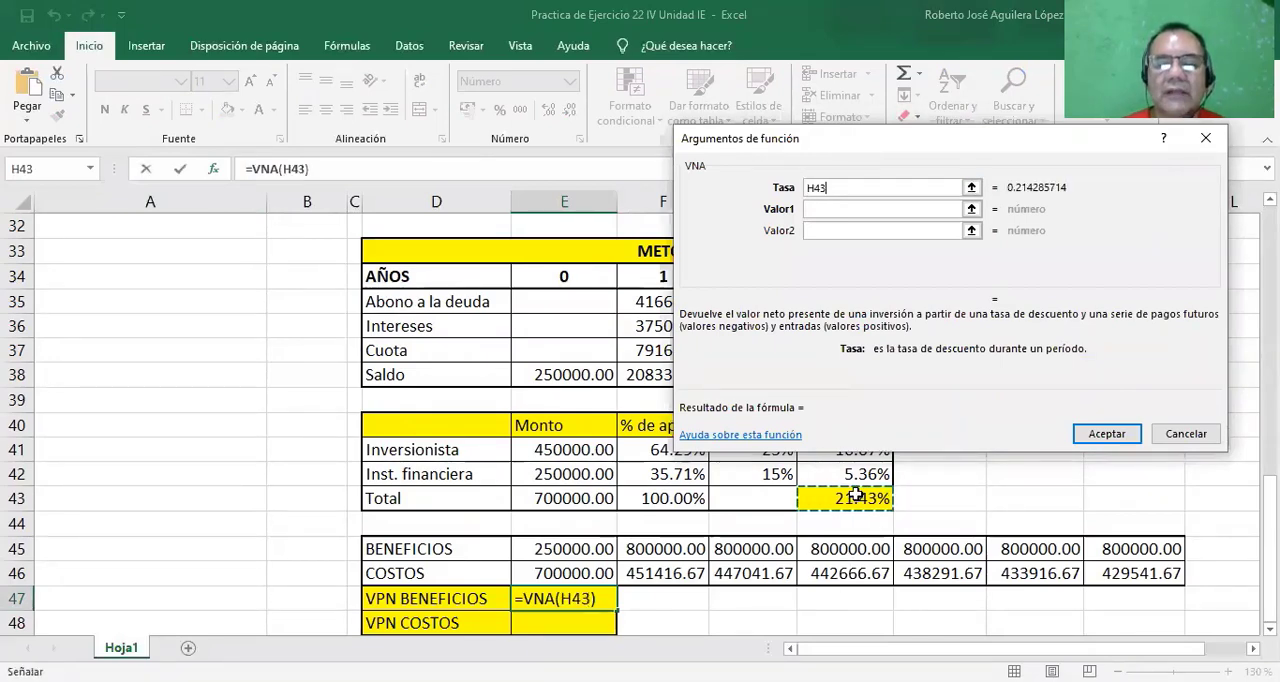
left_click(830, 208)
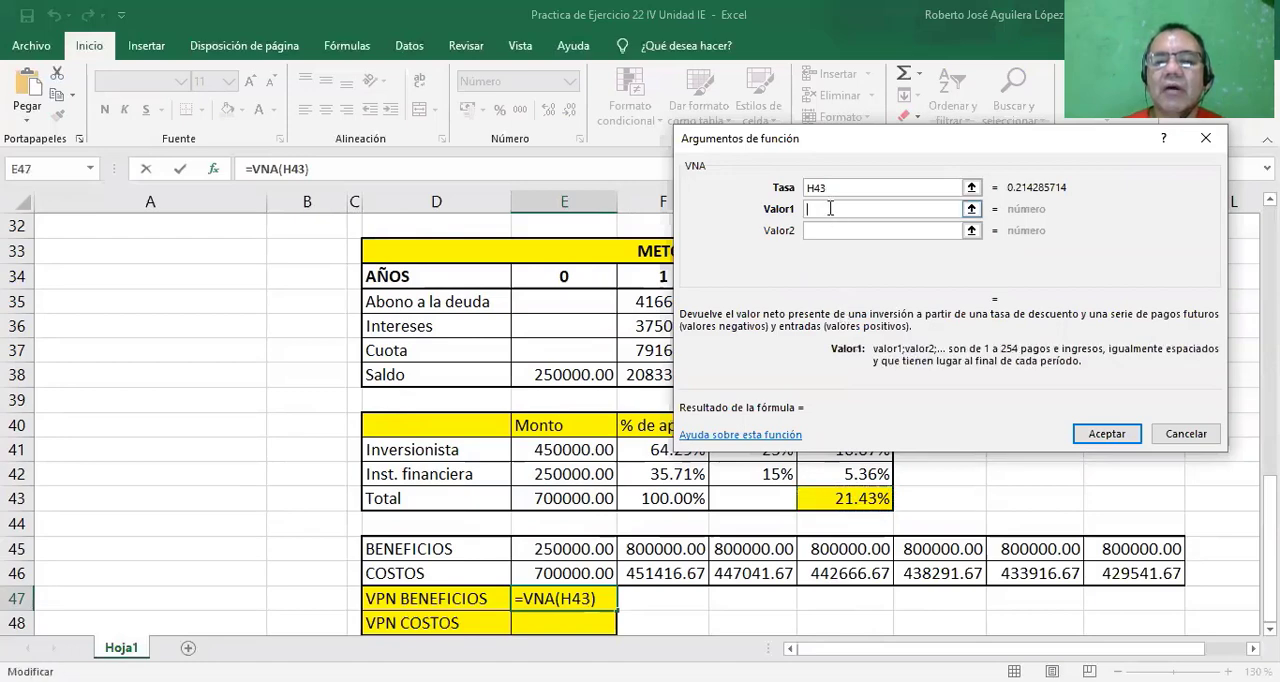
left_click(668, 549)
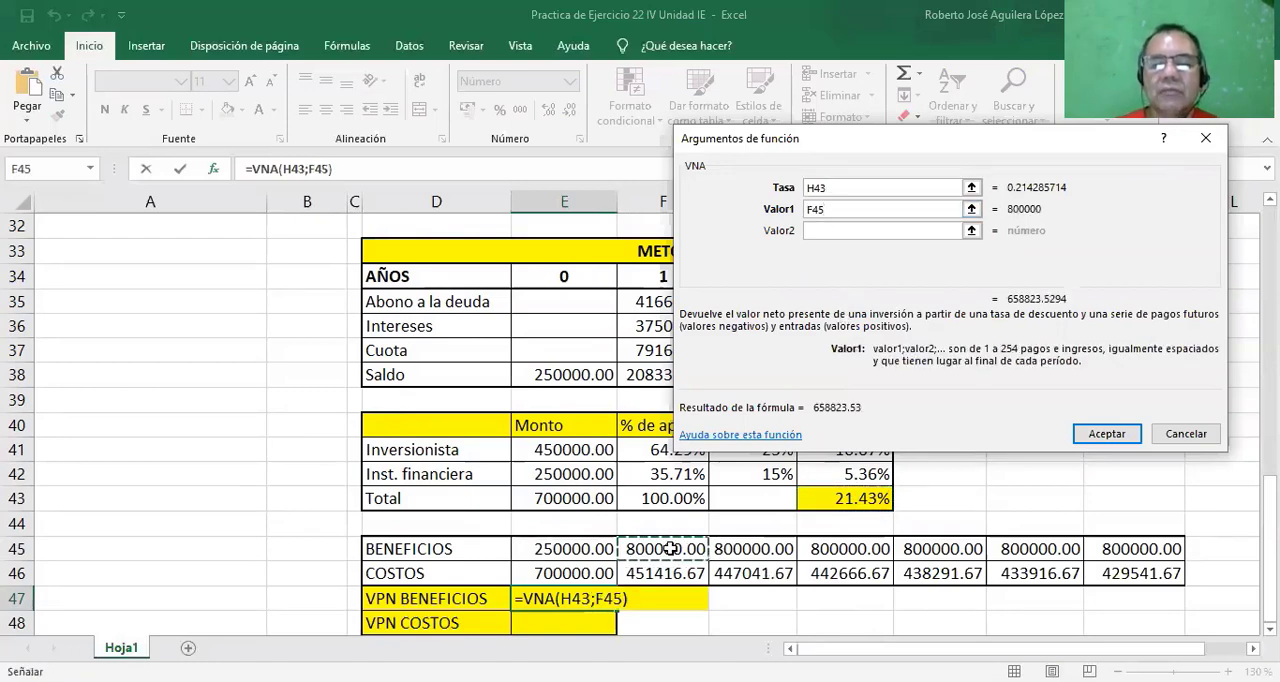
left_click_drag(668, 549, 1112, 548)
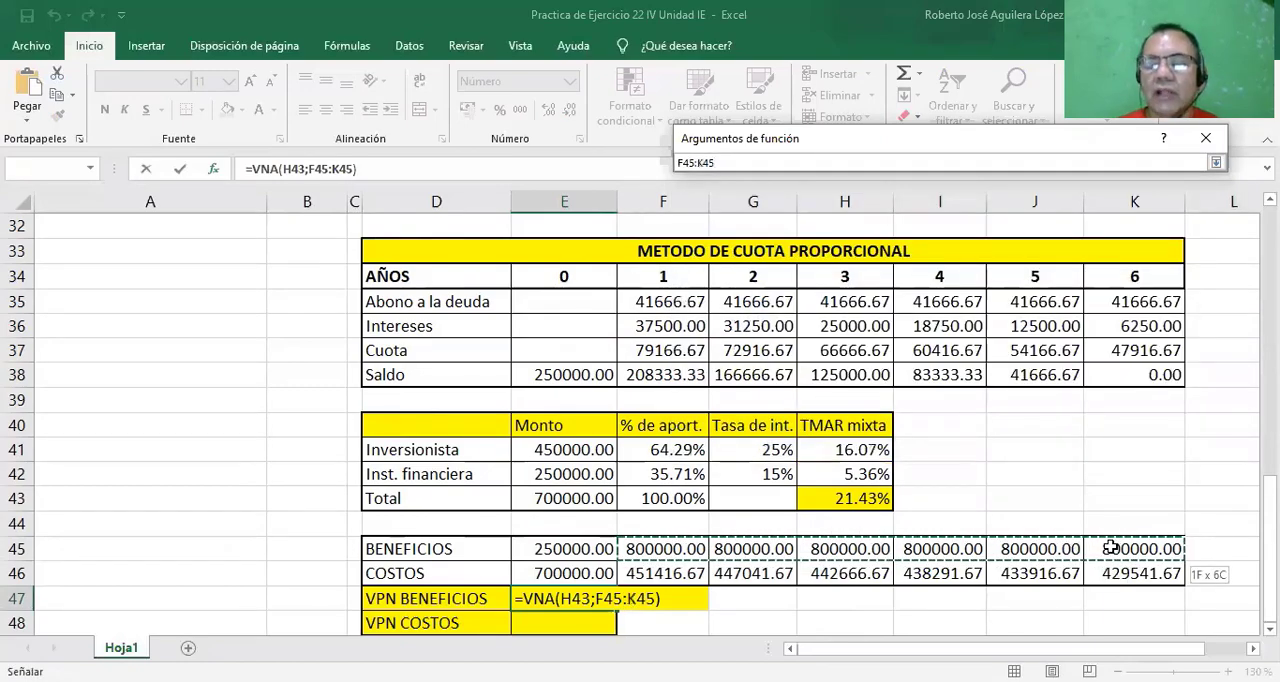
left_click_drag(1113, 547, 1115, 548)
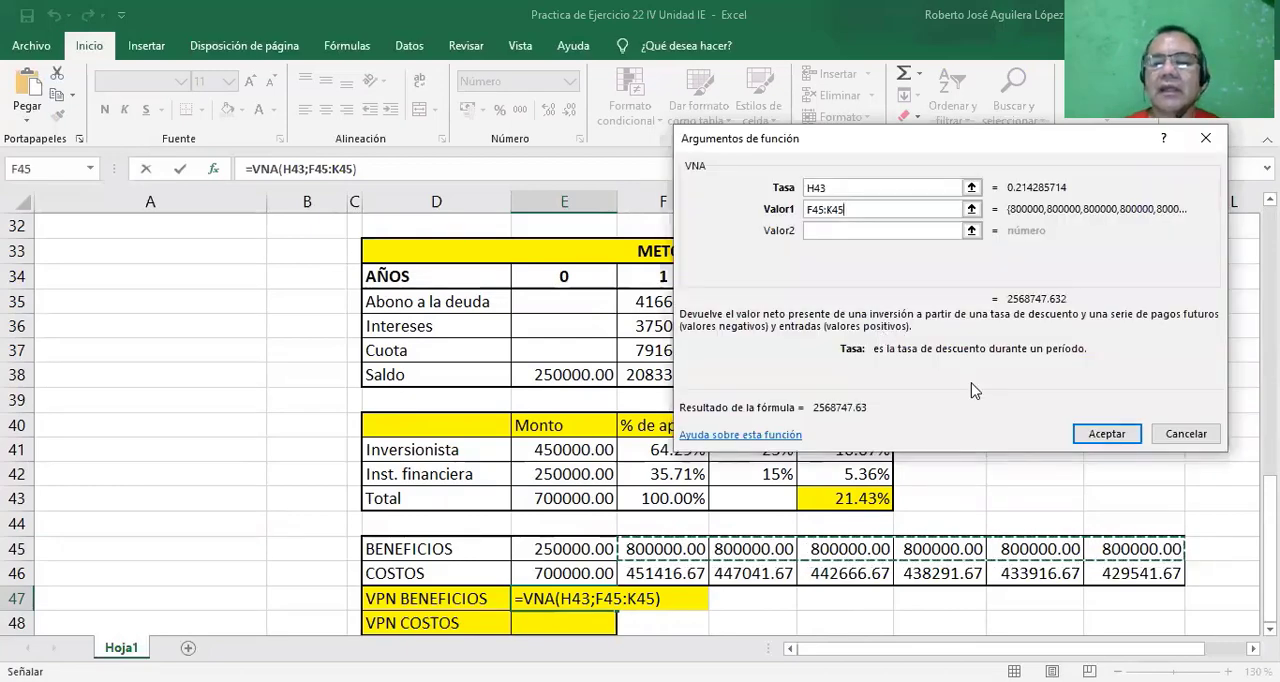
left_click(1110, 434)
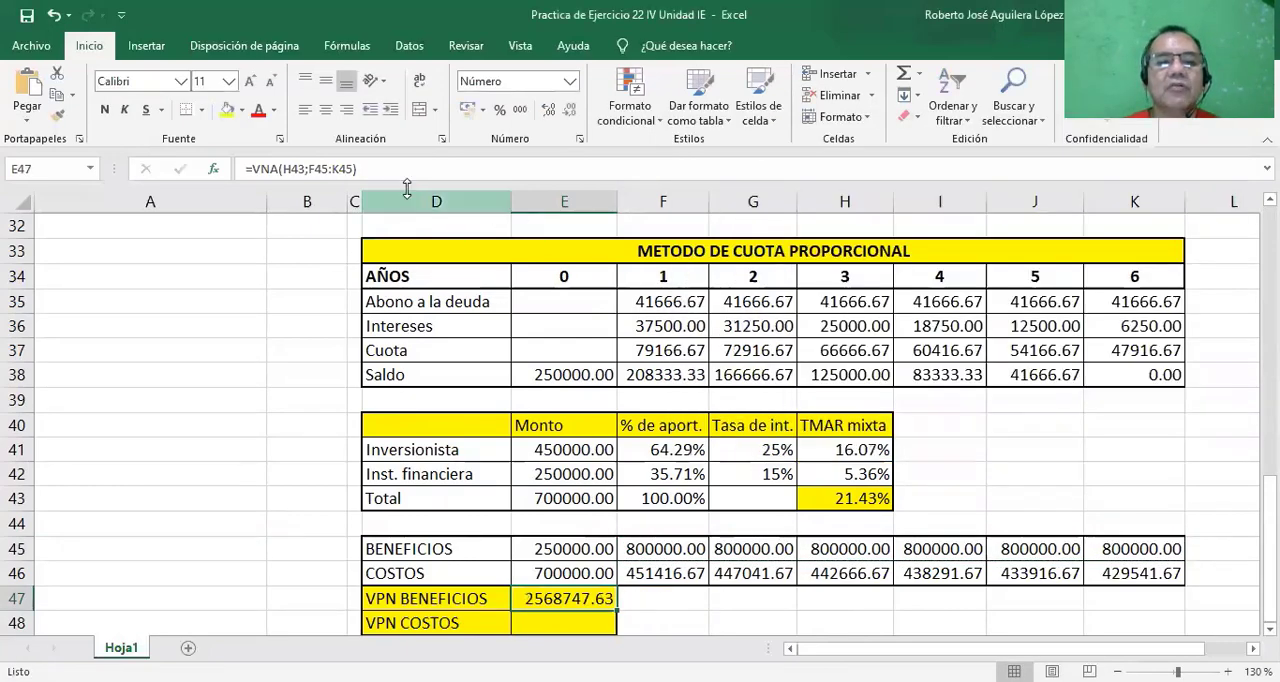
Add the year 0 benefit E45 to the VPN BENEFICIOS formula in E47, making it =VNA(H43;F45:K45)+E45.
left_click(361, 170)
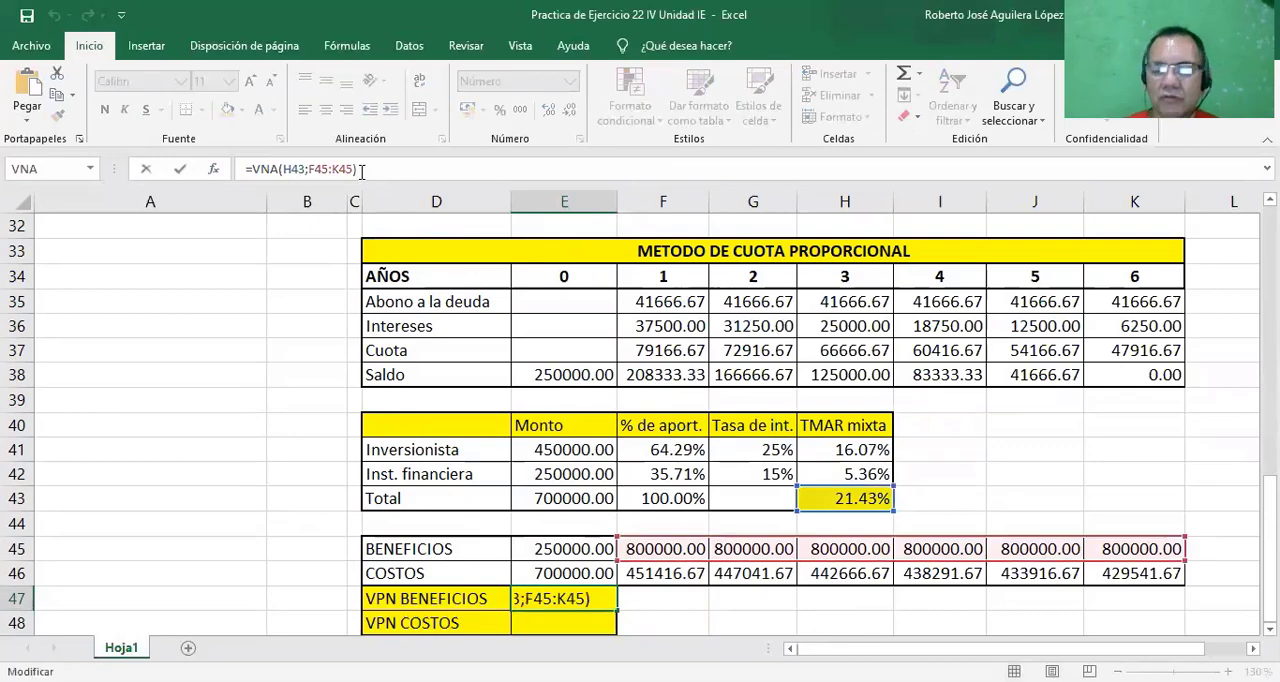
type("+")
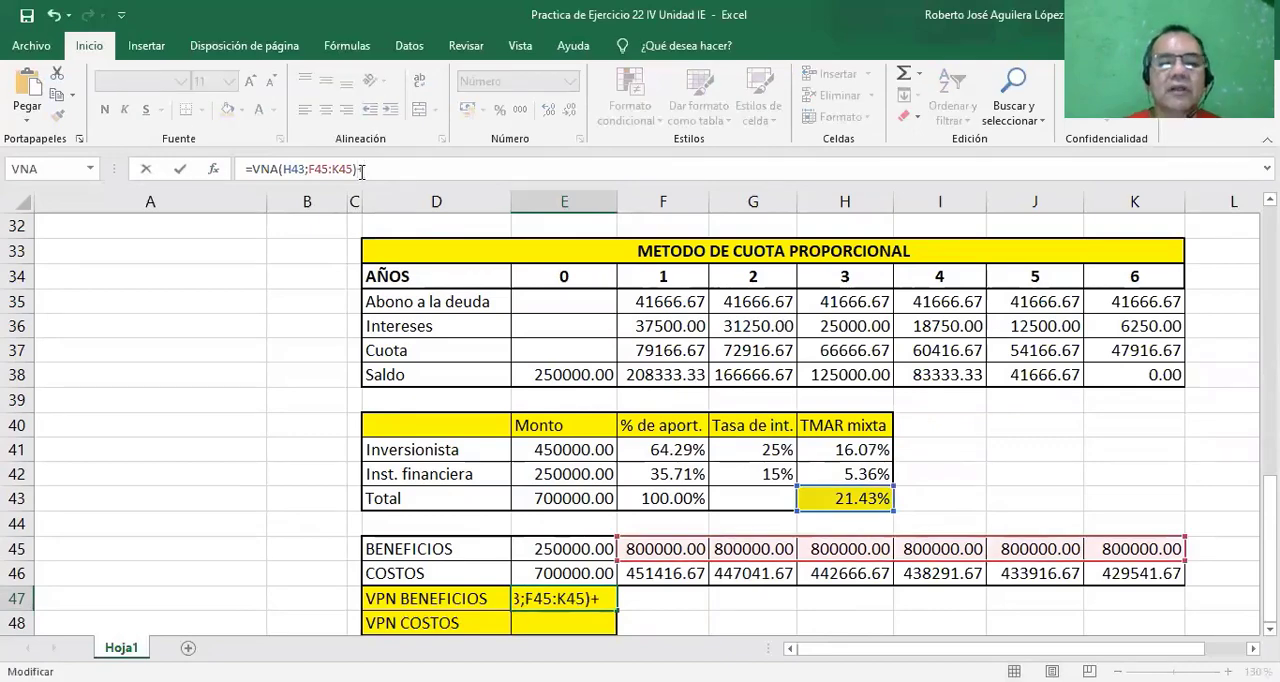
left_click(560, 547)
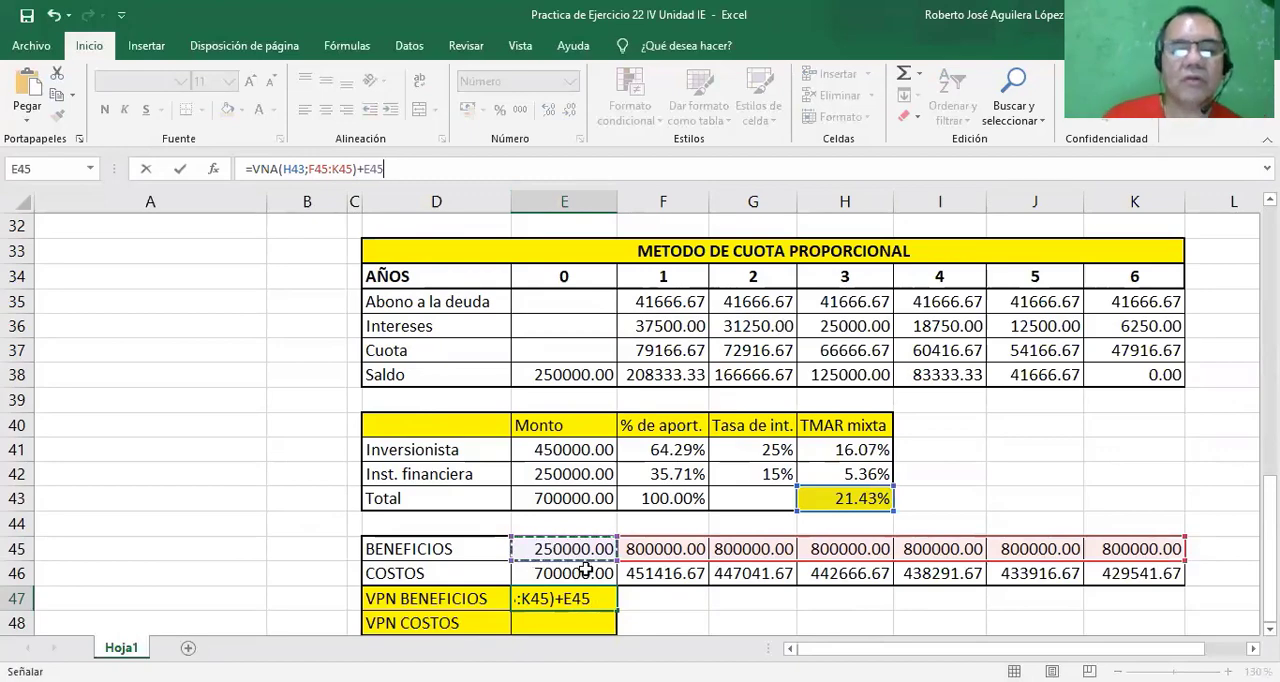
key("Return")
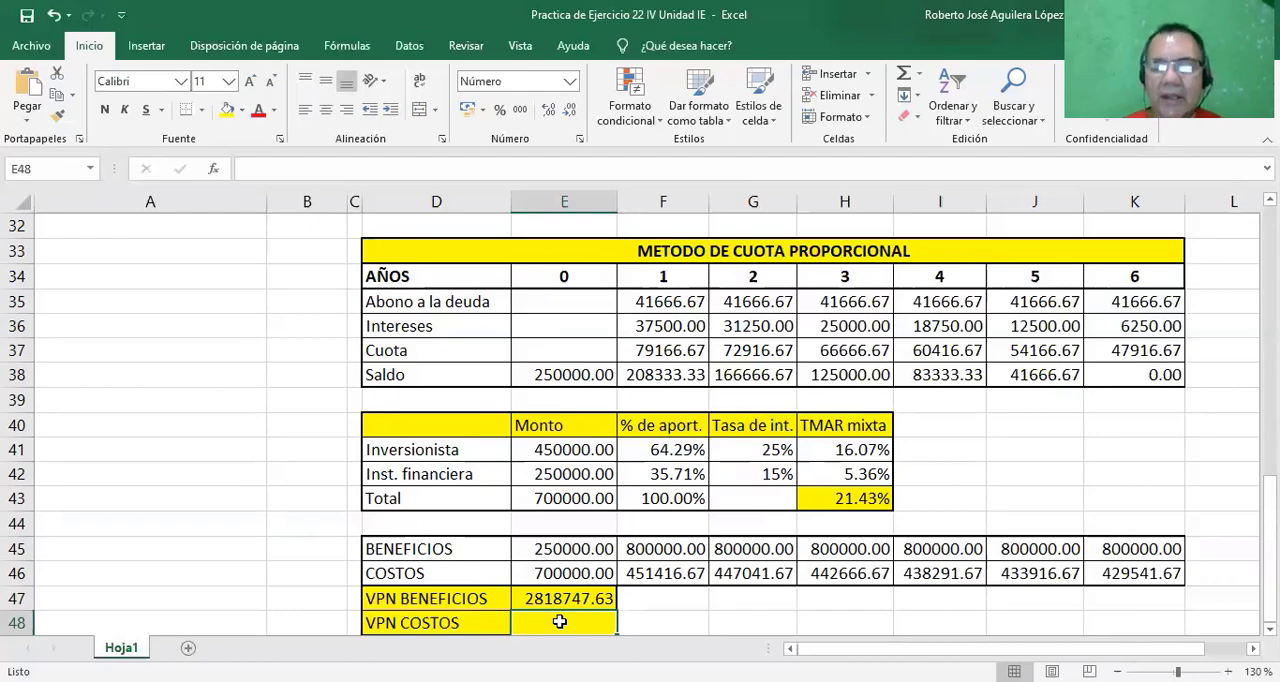
Insert the VNA function in the VPN COSTOS cell E48 with rate H43 and Valor1 F46:K46.
left_click(214, 170)
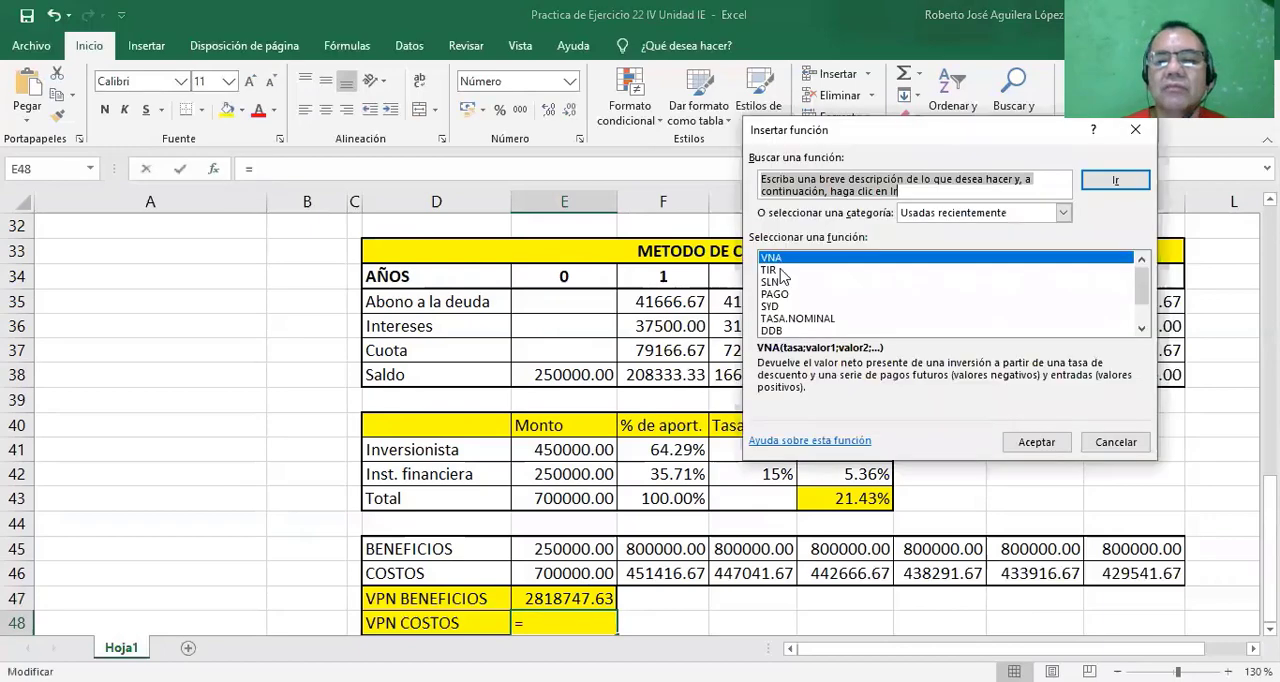
left_click(774, 262)
left_click(1040, 446)
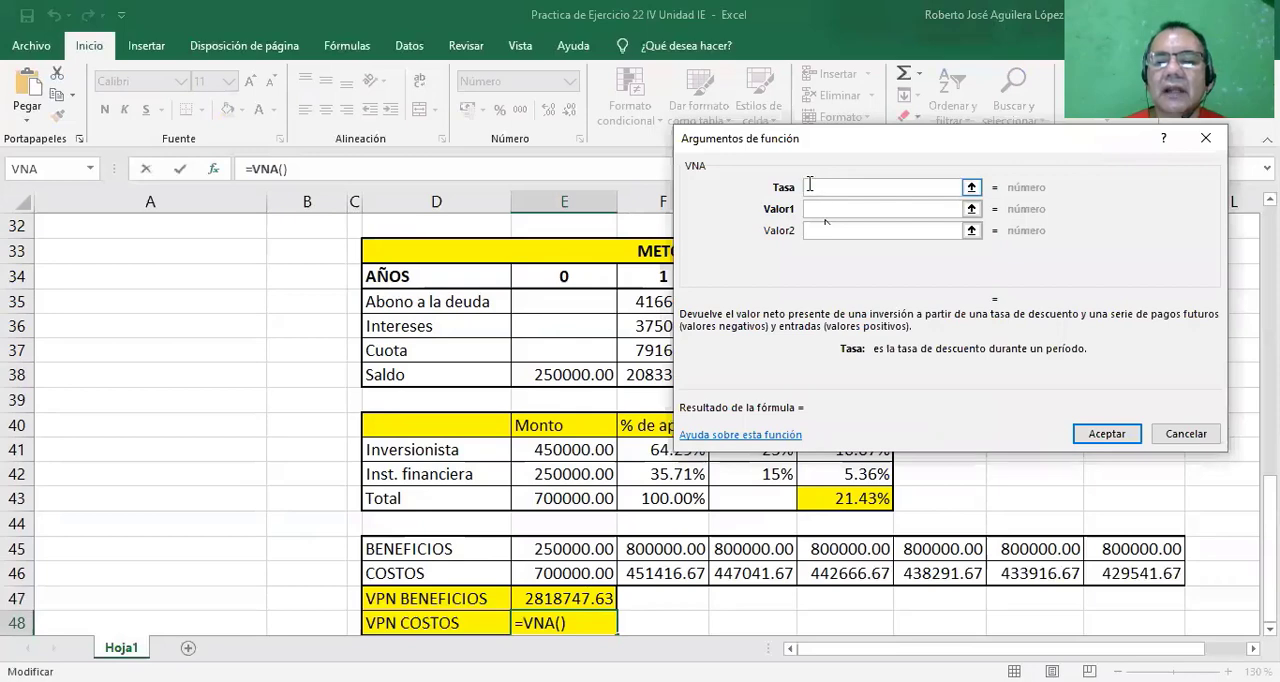
left_click(841, 505)
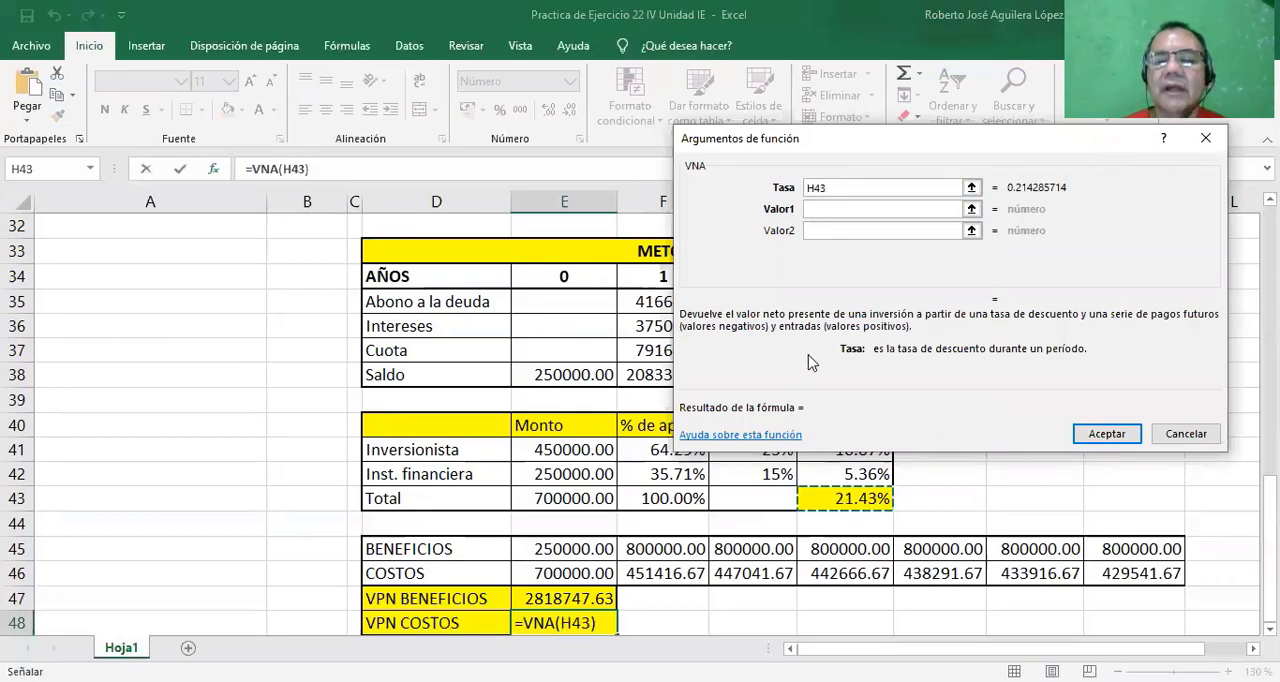
left_click(817, 208)
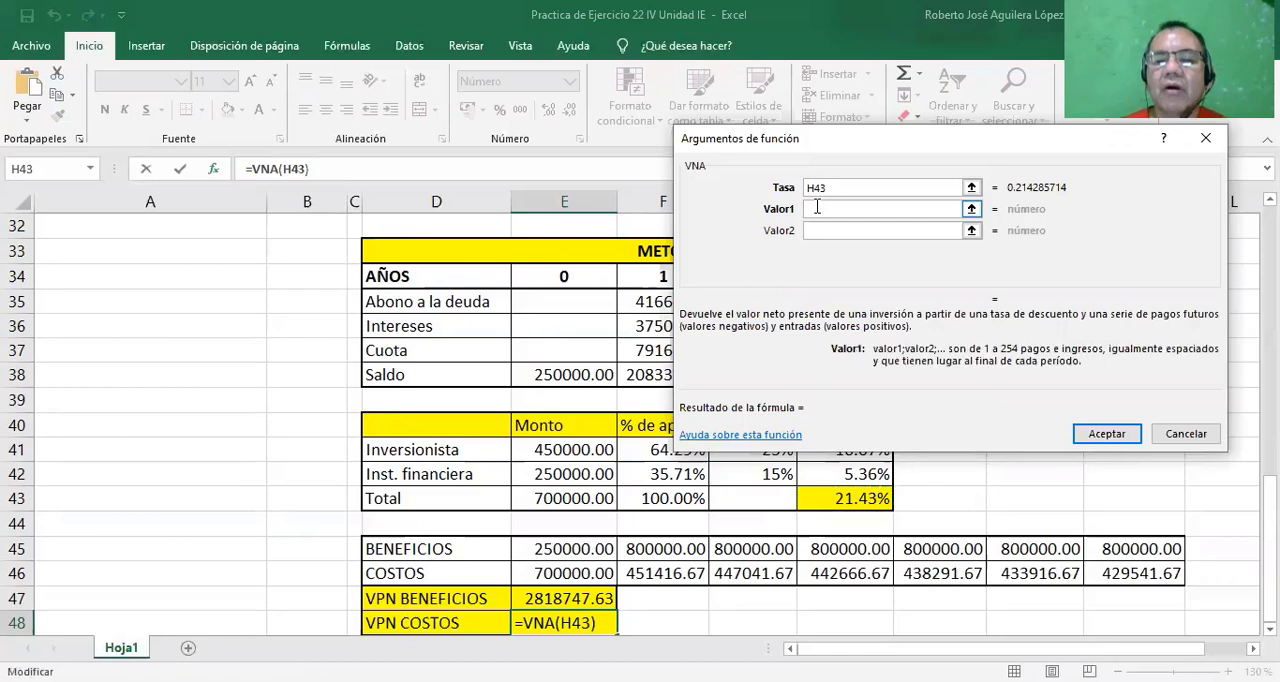
left_click(681, 572)
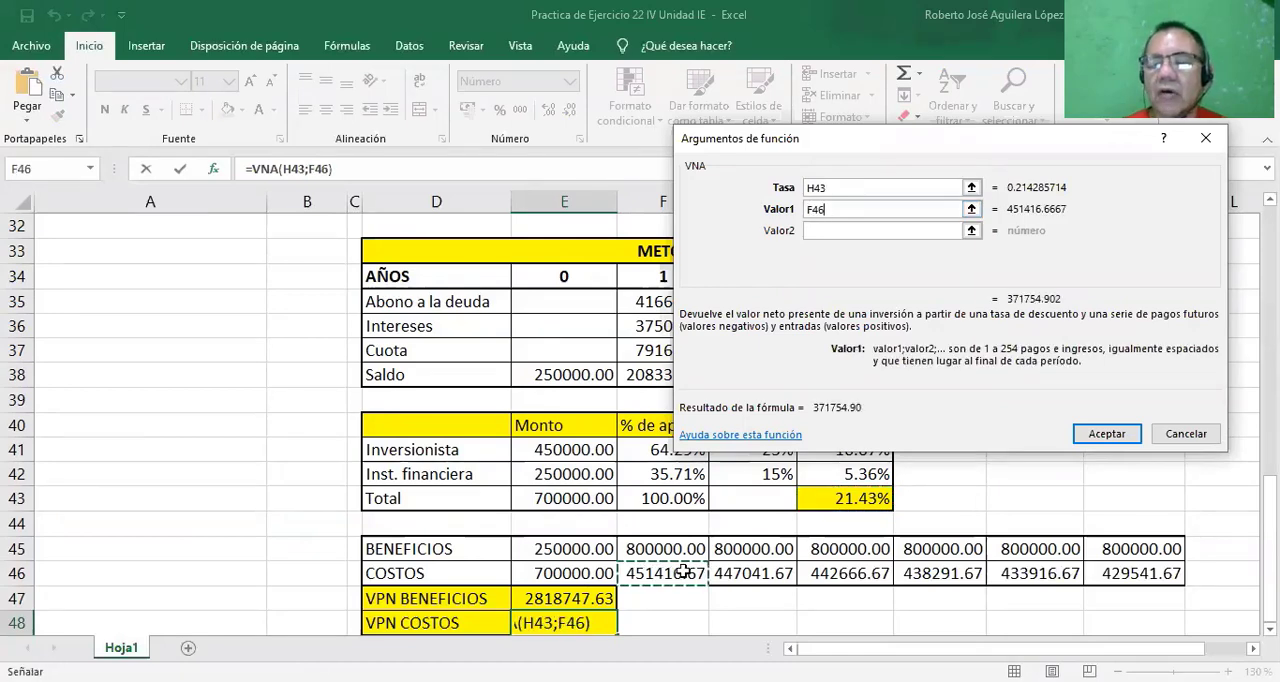
left_click_drag(681, 572, 1152, 572)
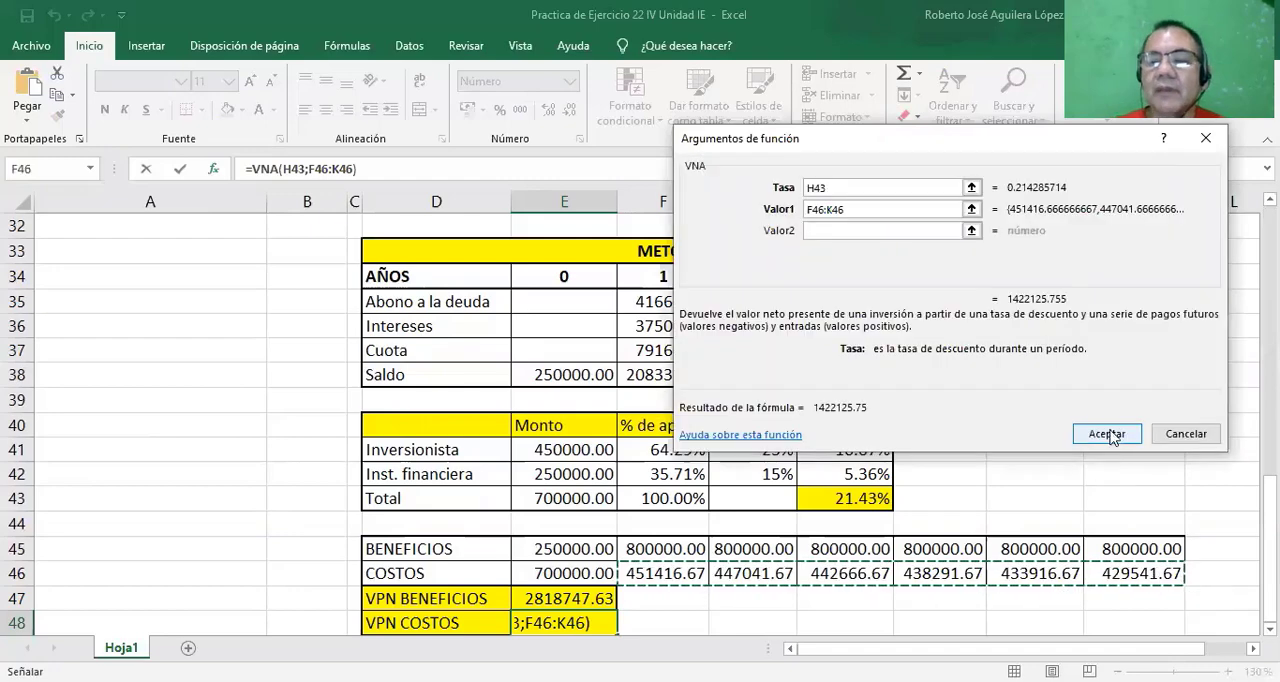
left_click(1100, 433)
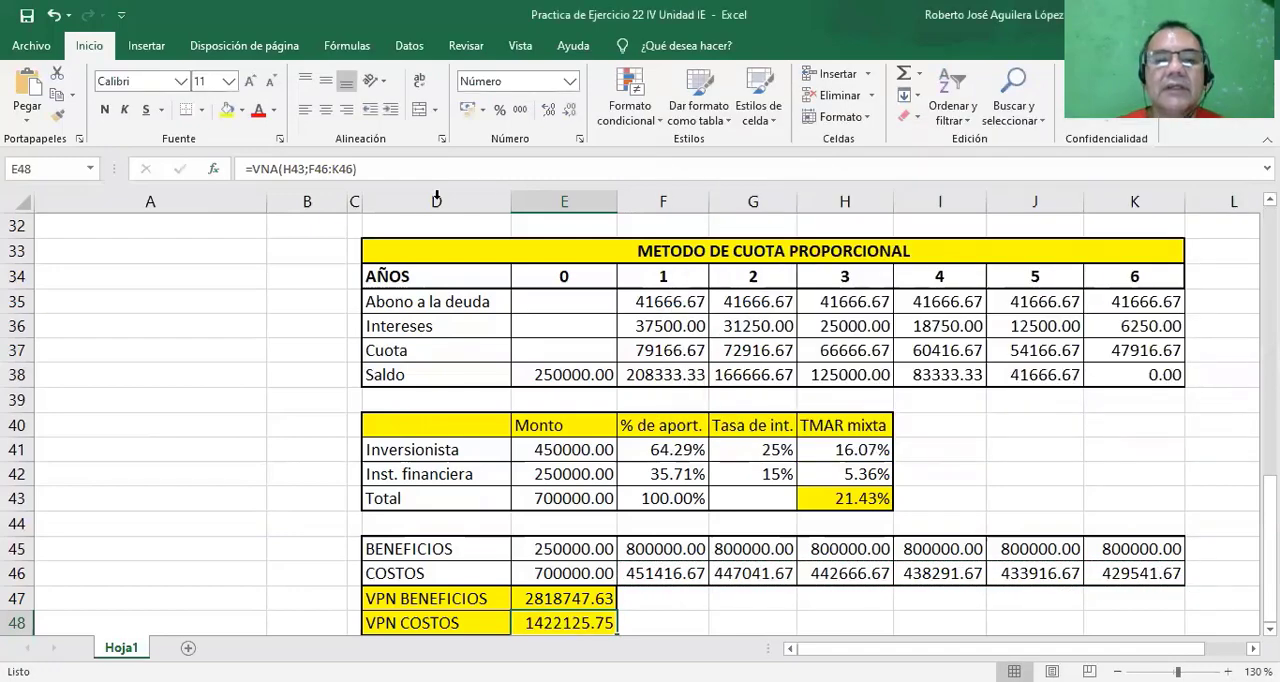
Add the year 0 cost E46 to the VPN COSTOS formula in E48, making it =VNA(H43;F46:K46)+E46.
left_click(360, 170)
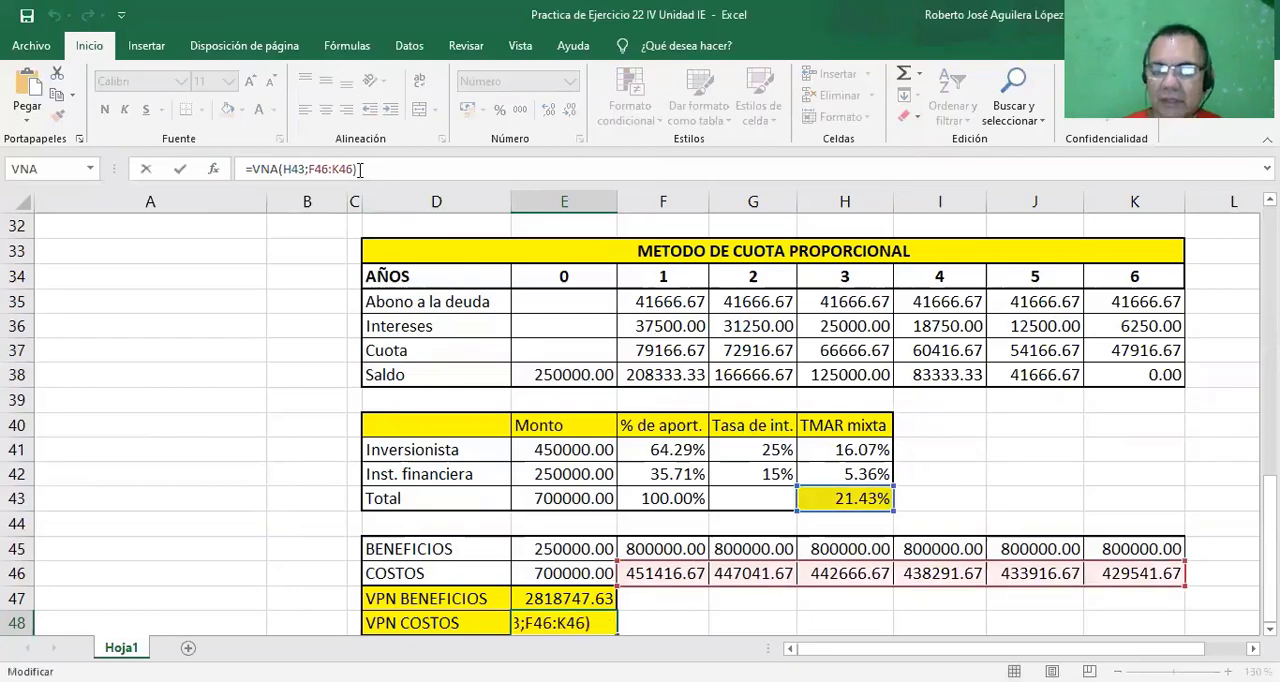
type("+")
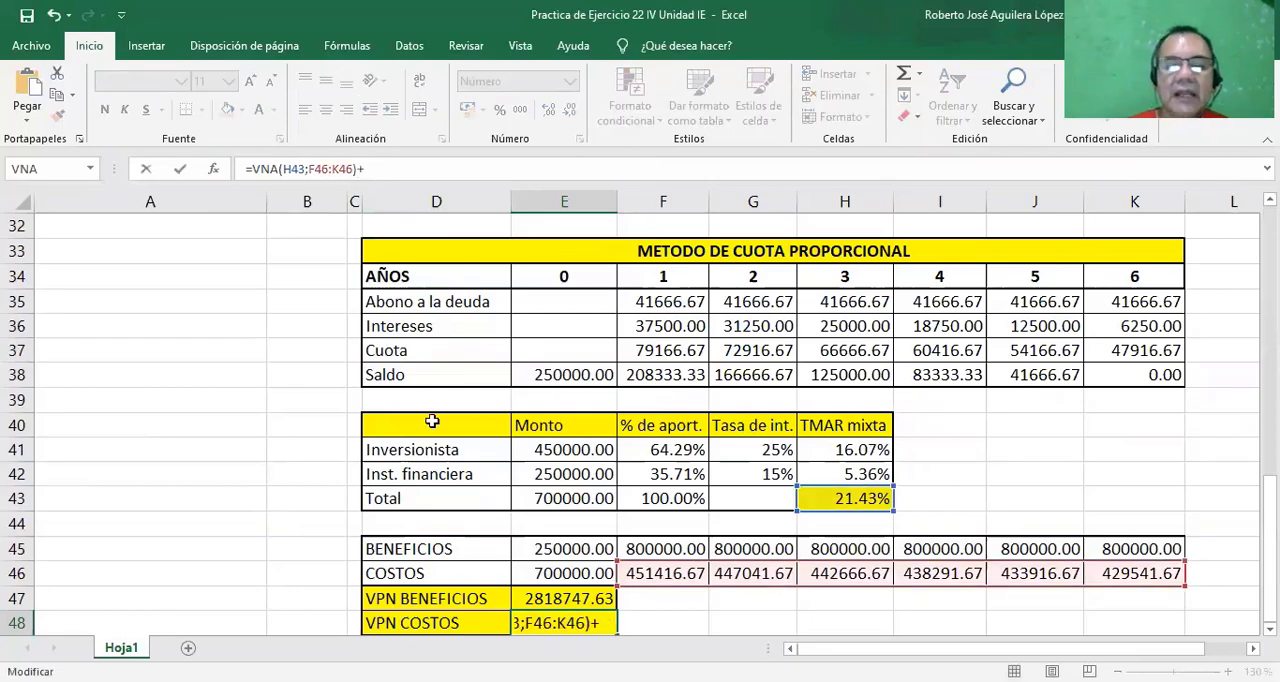
left_click(540, 567)
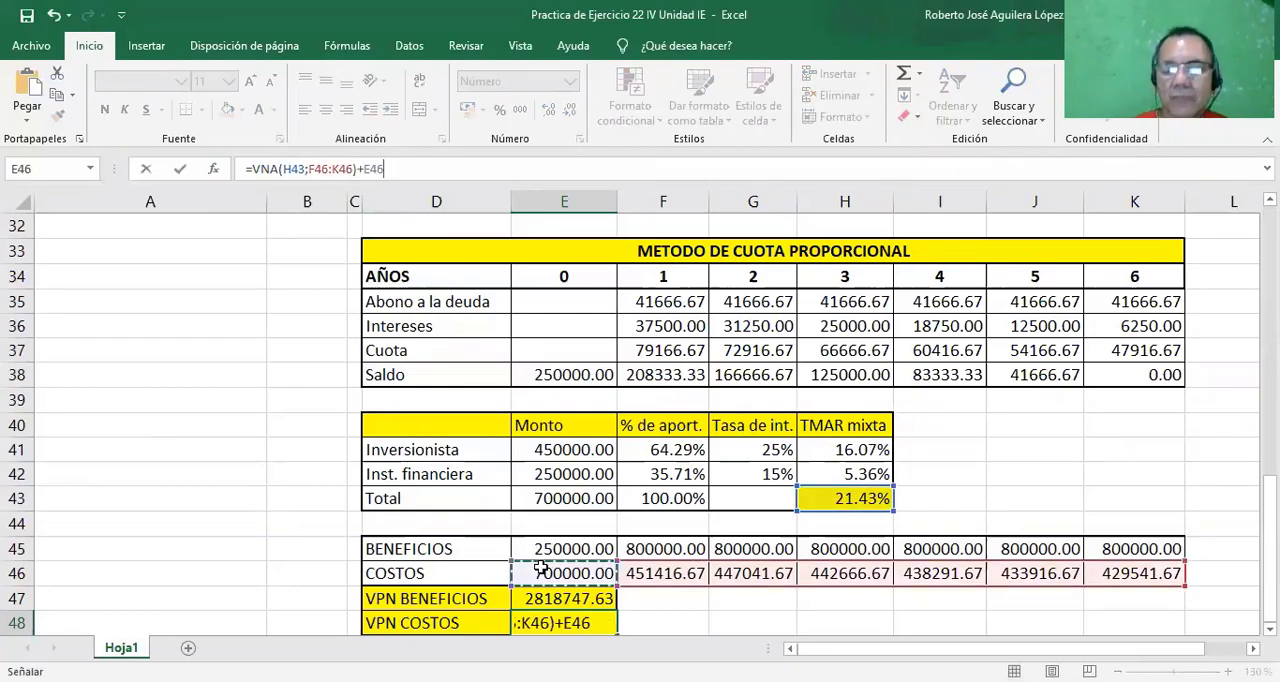
key("Return")
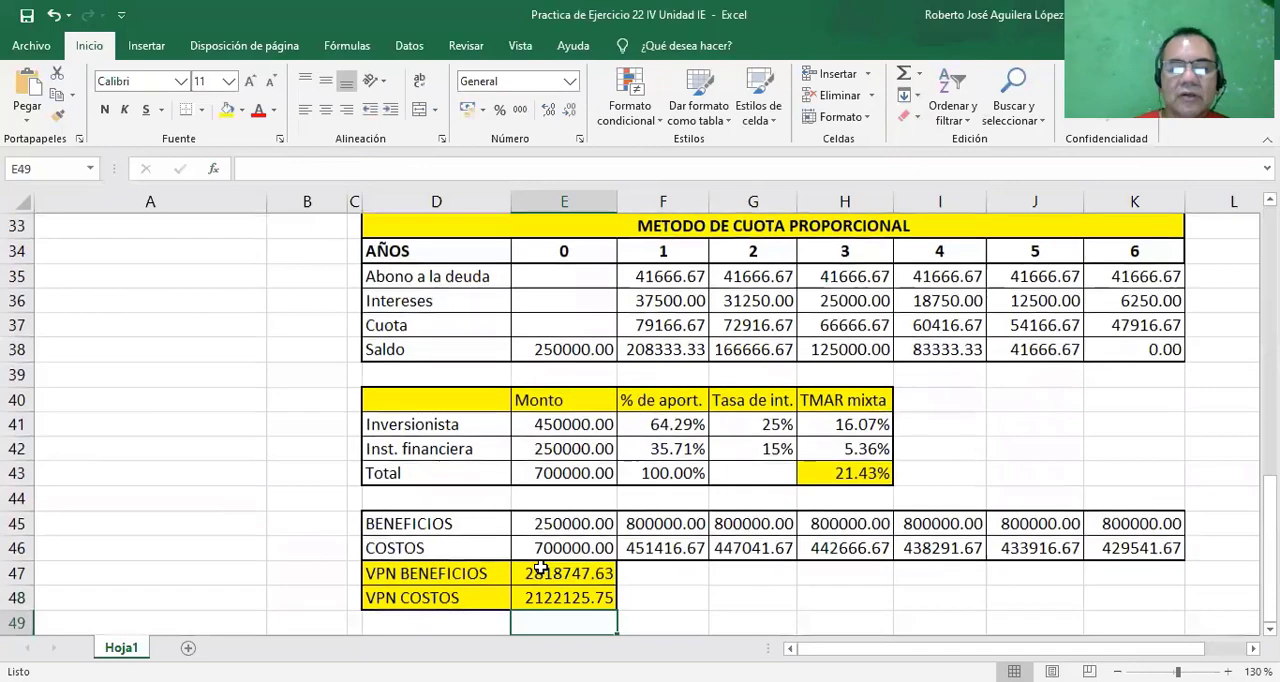
Calculate the RBC in E24 by dividing VPN BENEFICIOS by VPN COSTOS with the formula =E47/E48.
left_click(662, 624)
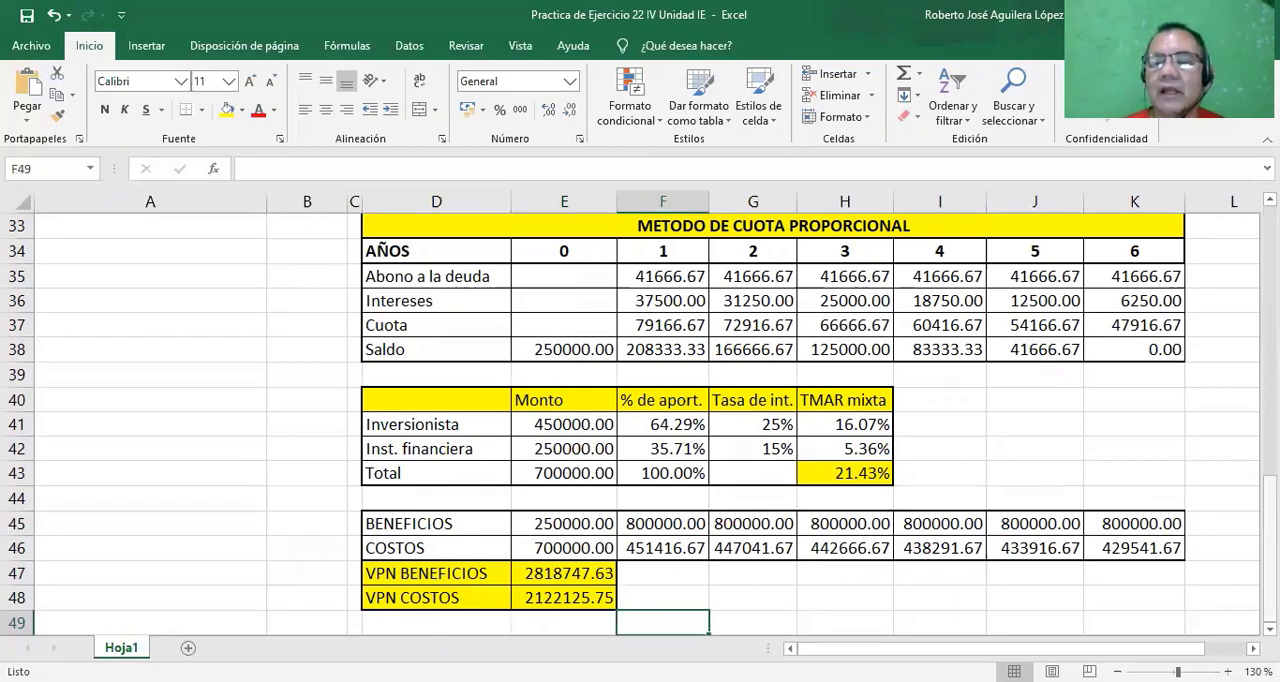
scroll(552, 398, "up", 5)
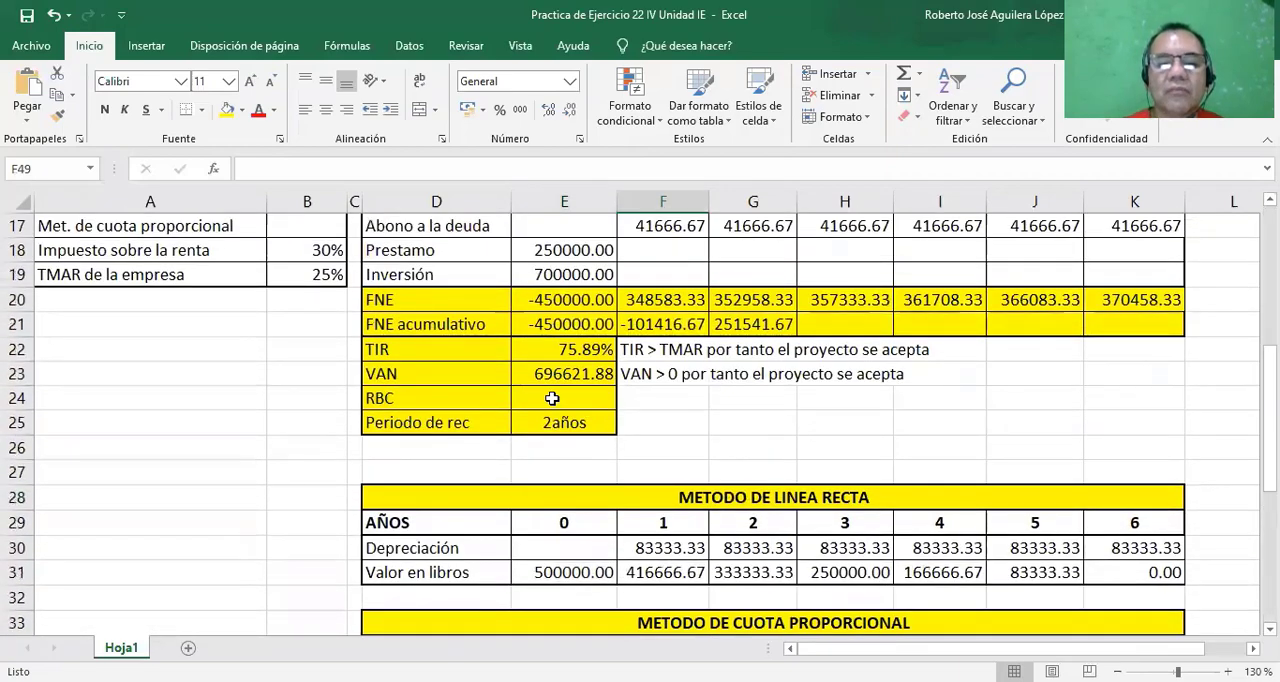
left_click(552, 398)
type("=")
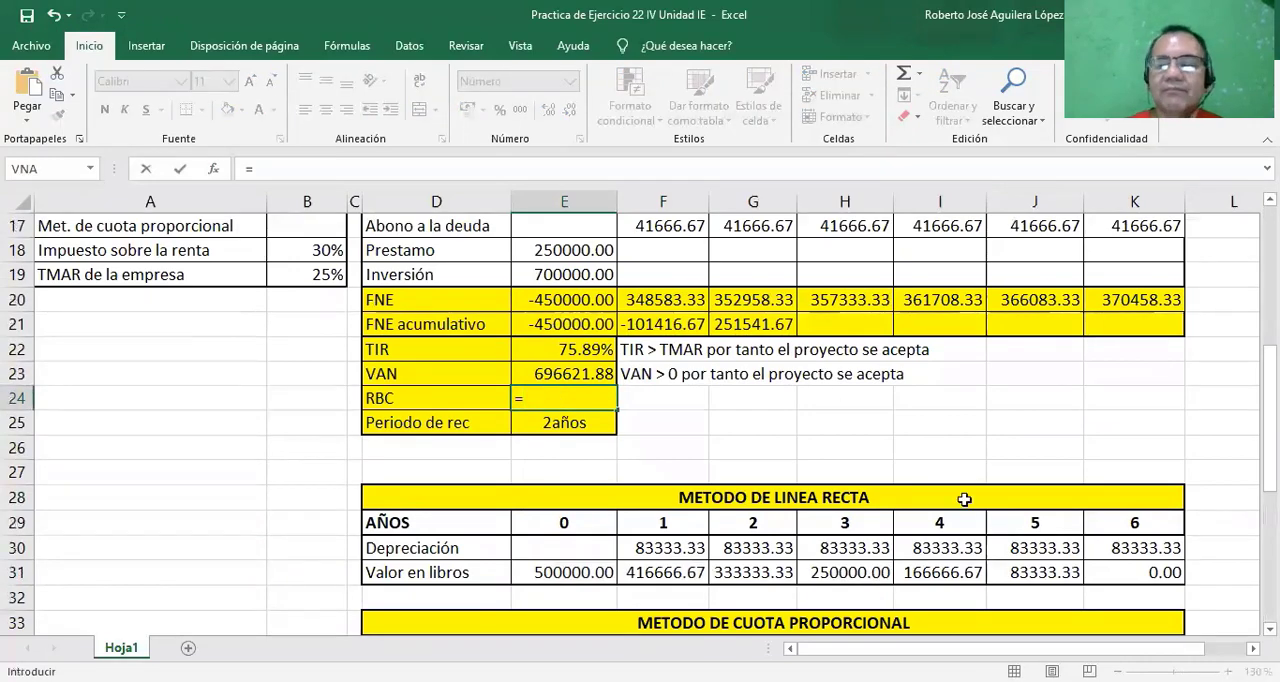
left_click_drag(1270, 416, 1270, 546)
left_click(570, 598)
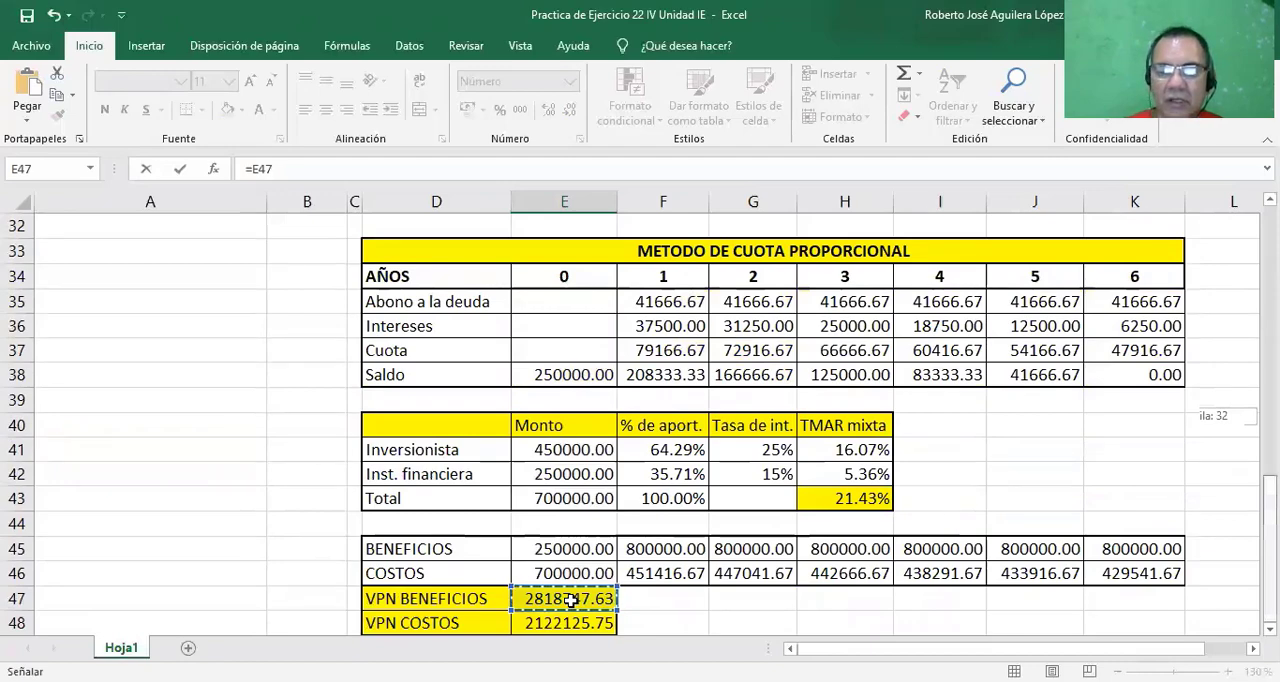
type("/")
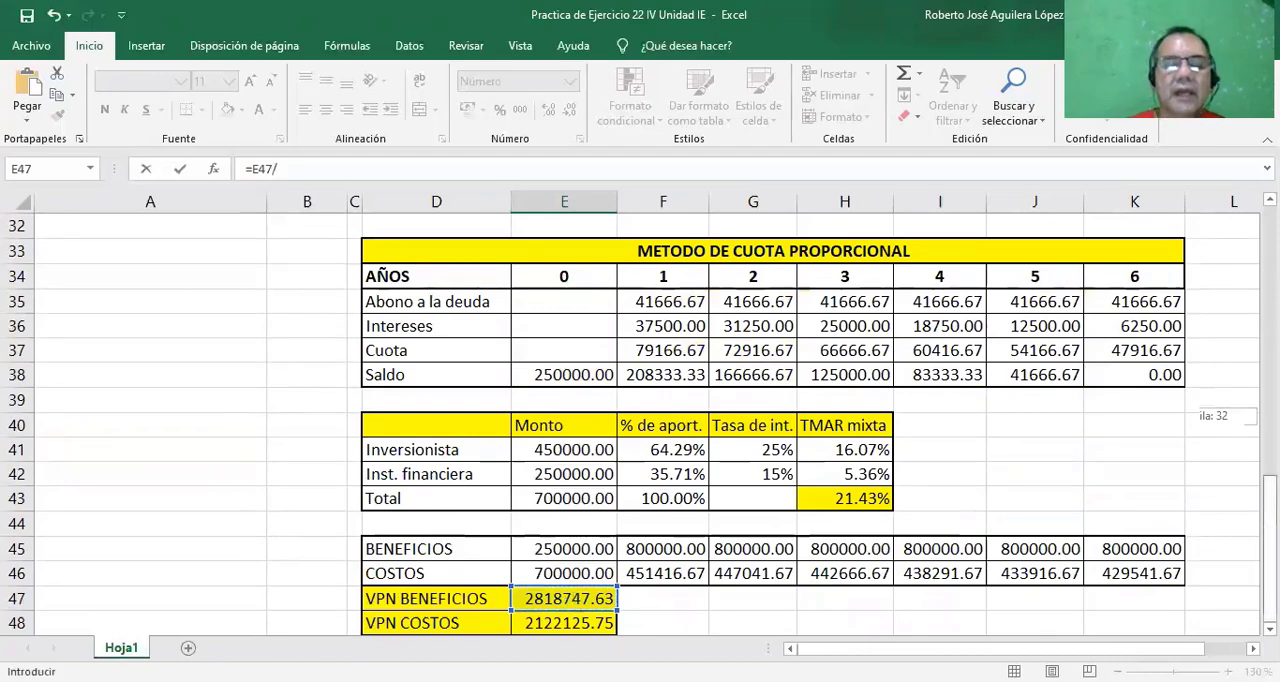
left_click(570, 622)
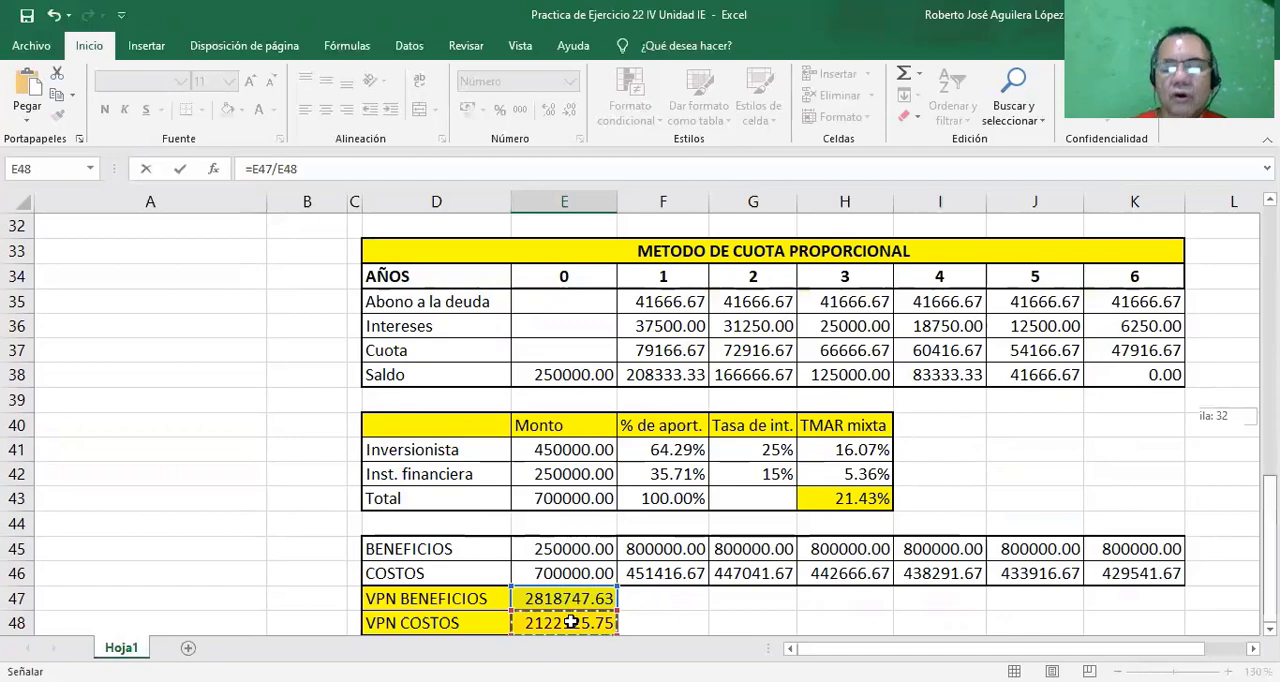
key("Escape")
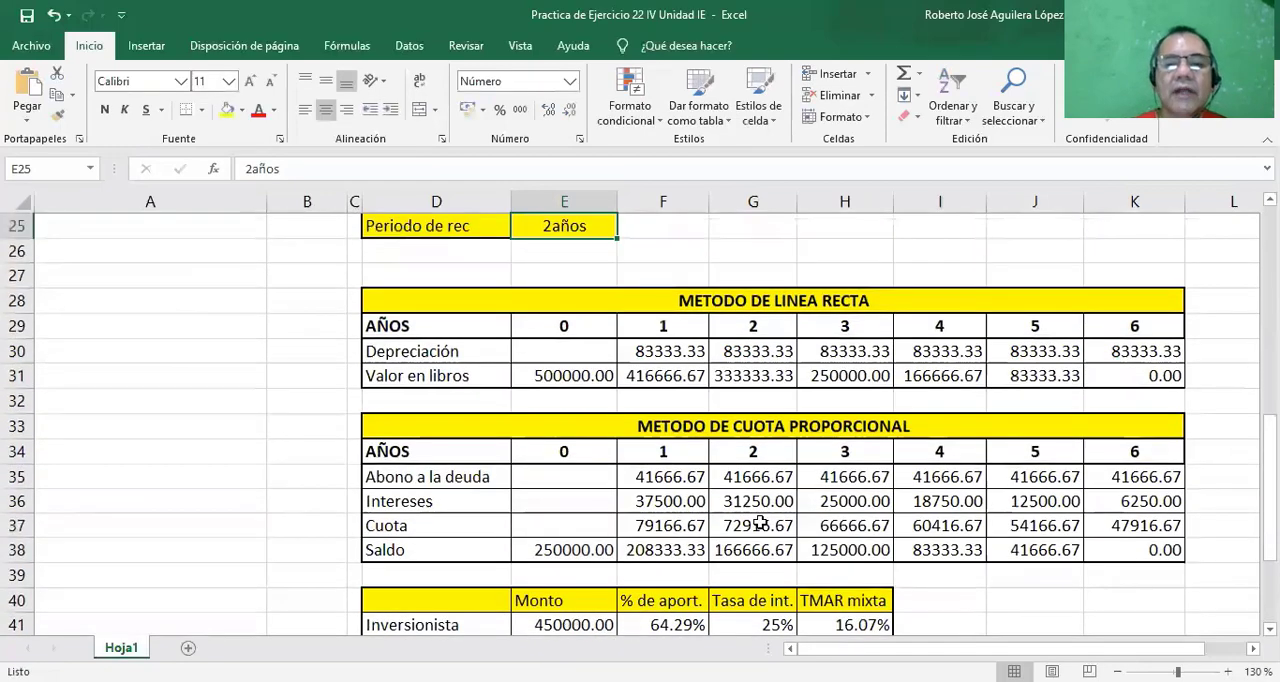
left_click(1270, 198)
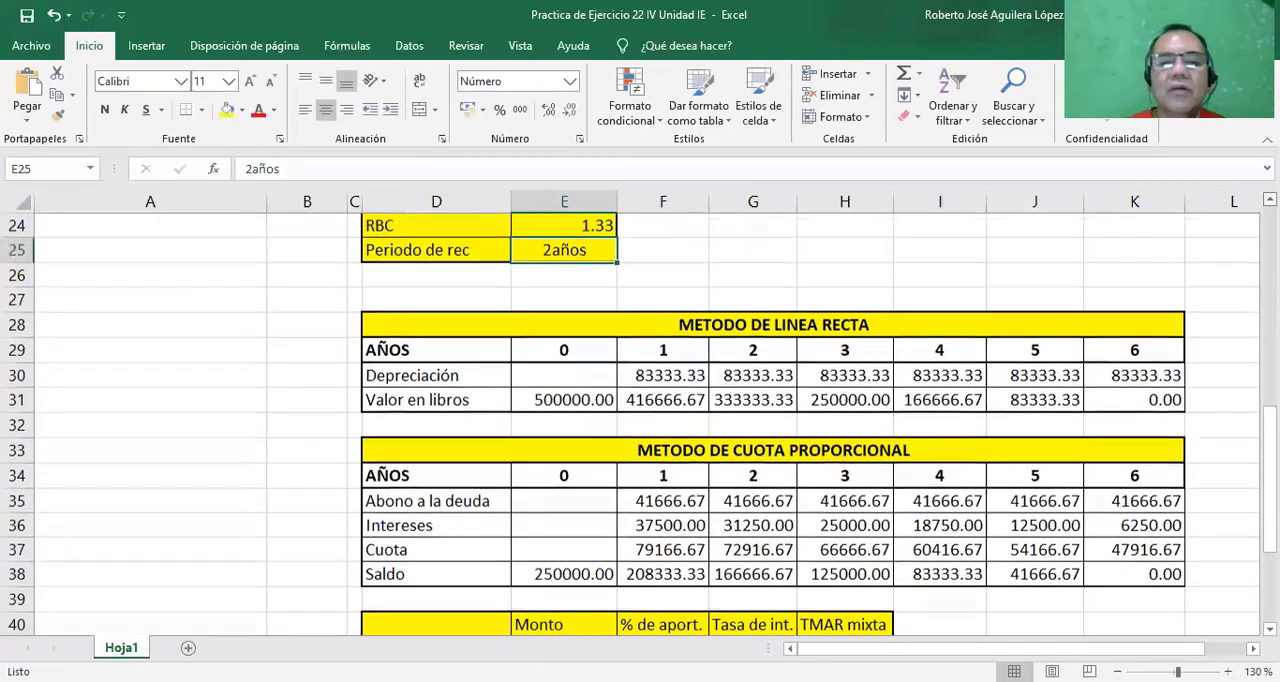
scroll(790, 372, "up", 2)
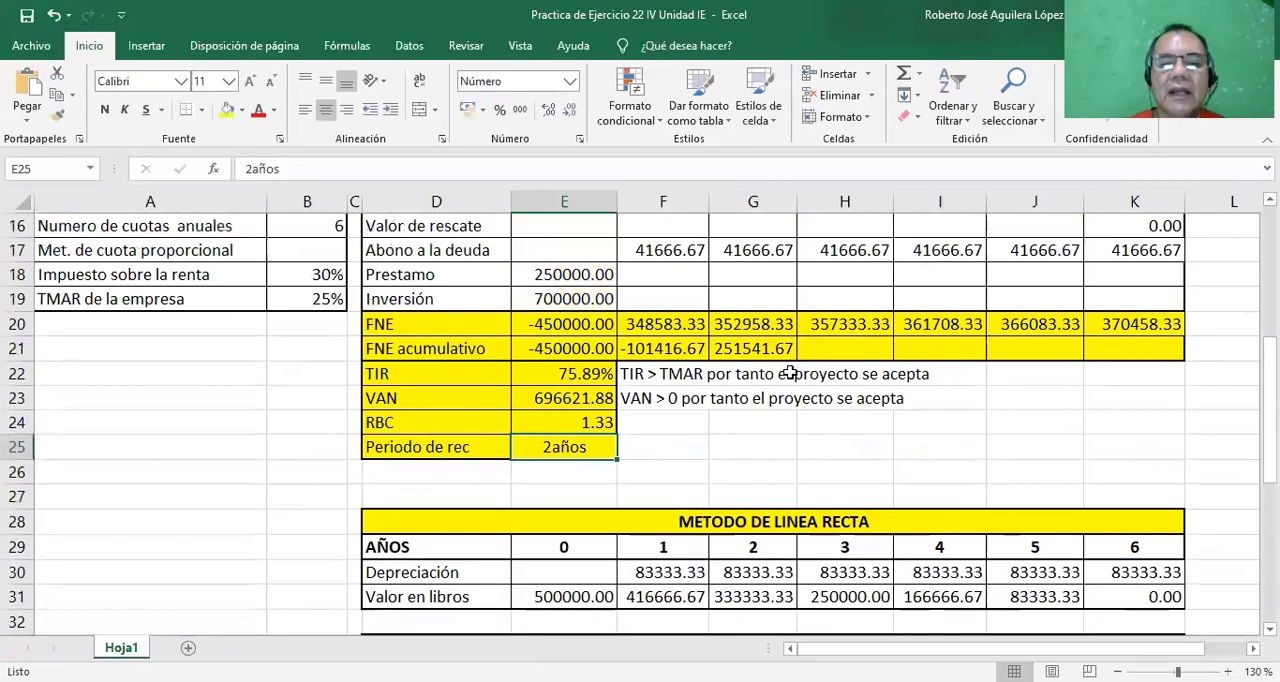
left_click(584, 422)
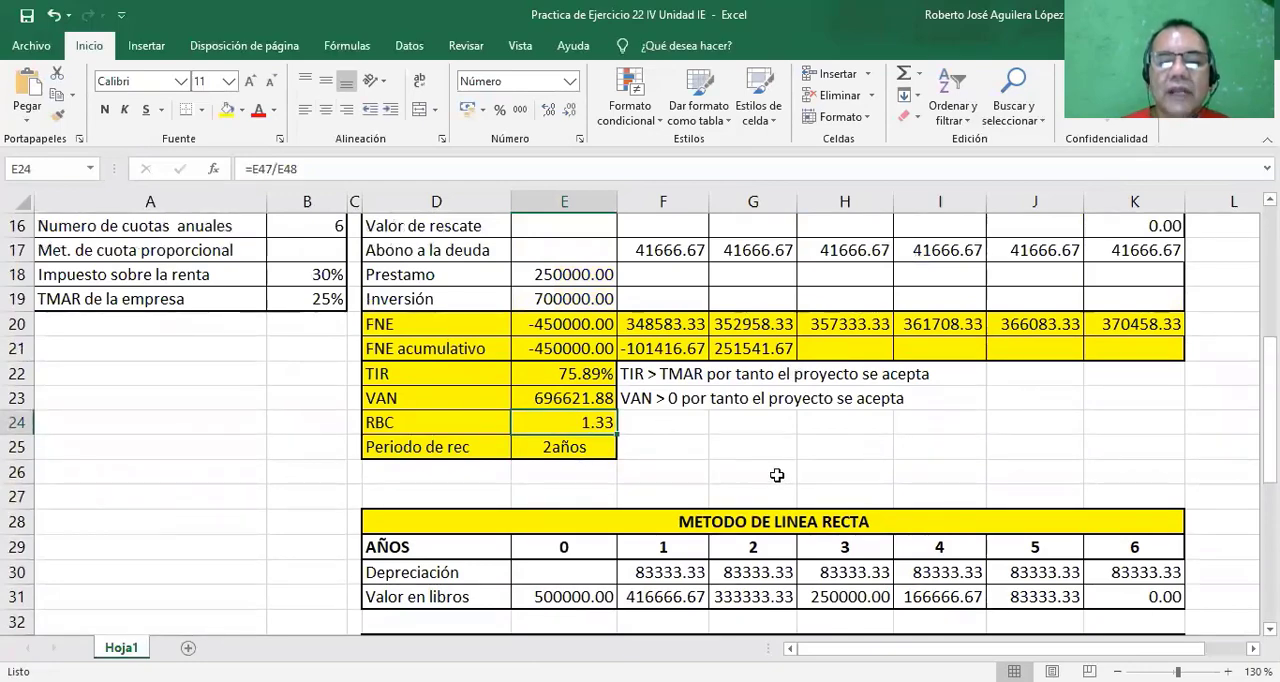
Write the conclusion "RBC > 1 por tanto el proyecto se acepta" in F24 beside the RBC result.
left_click(633, 423)
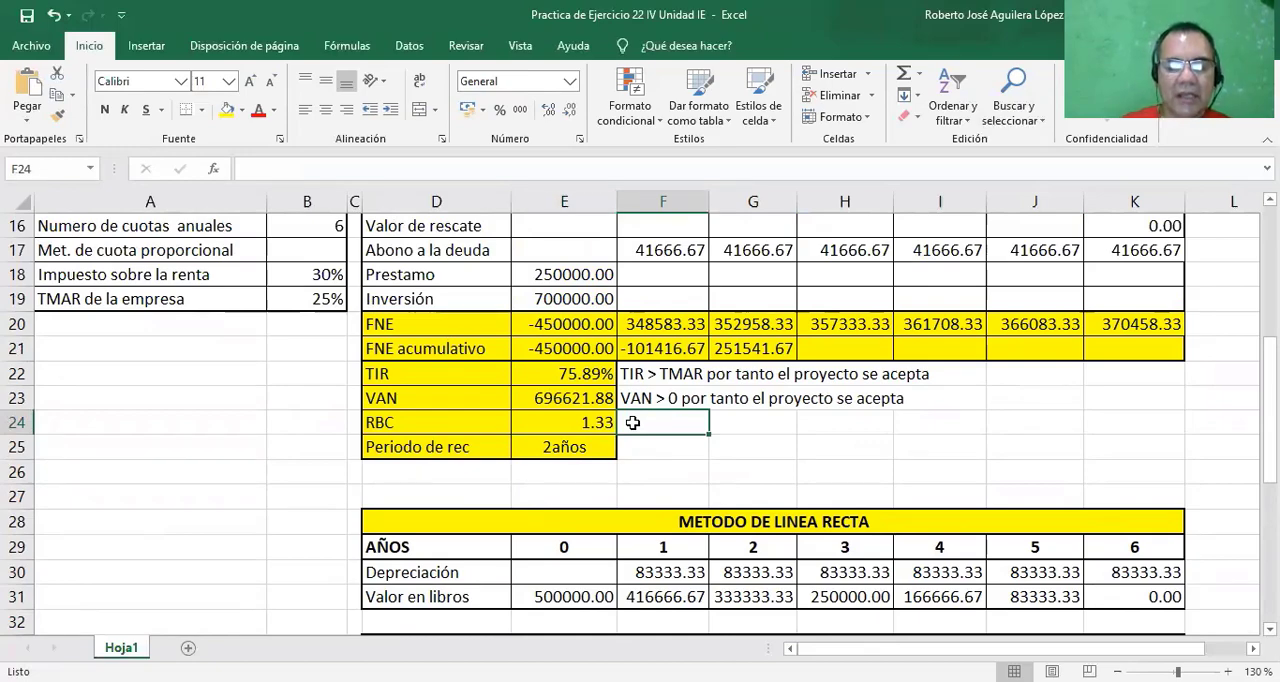
type("R")
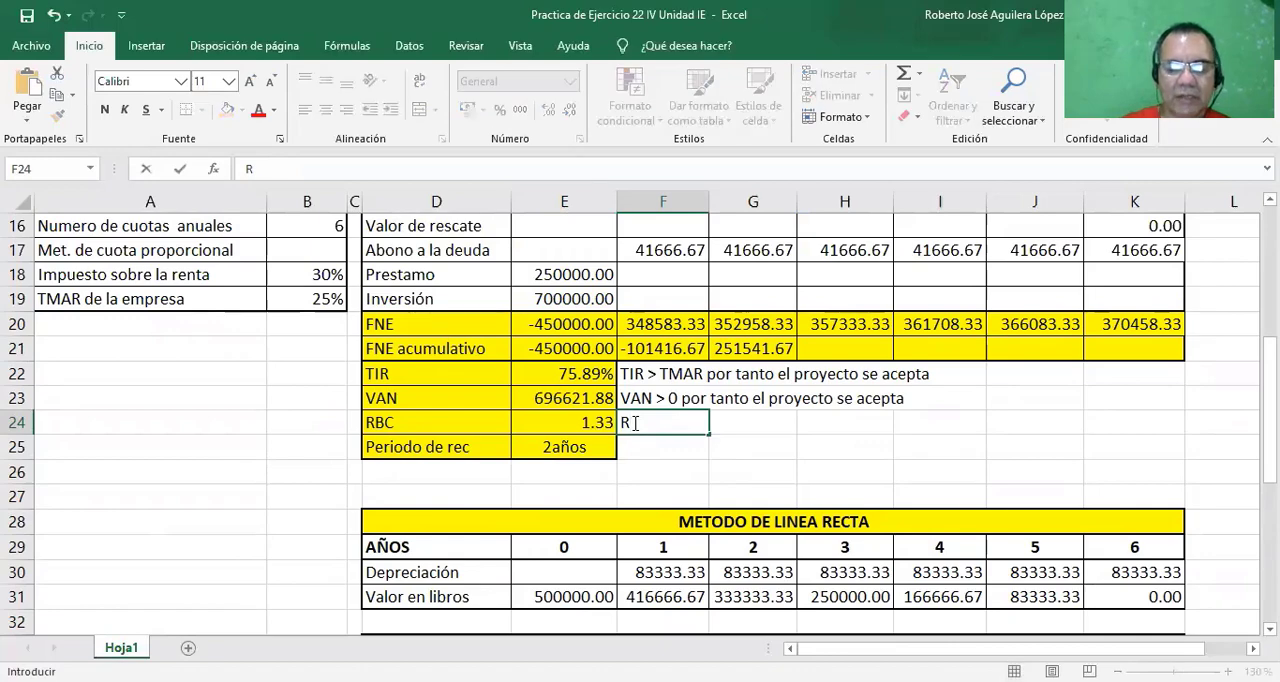
type("BC ")
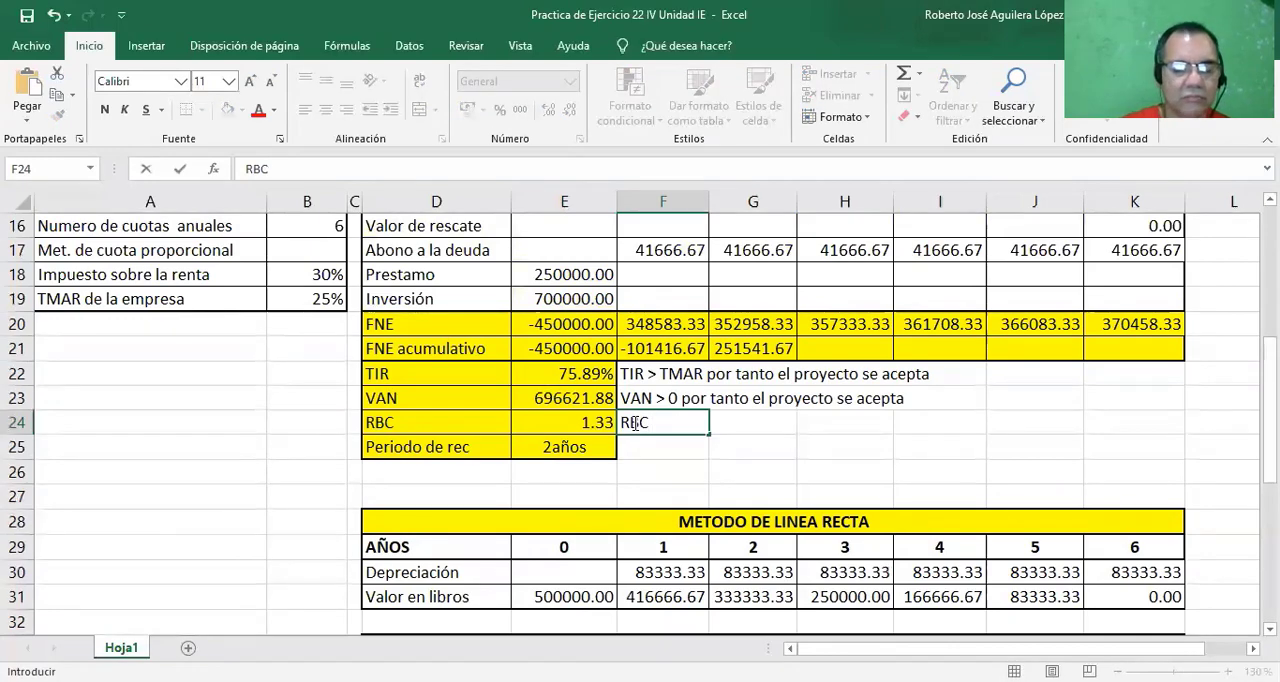
type("> 1 p")
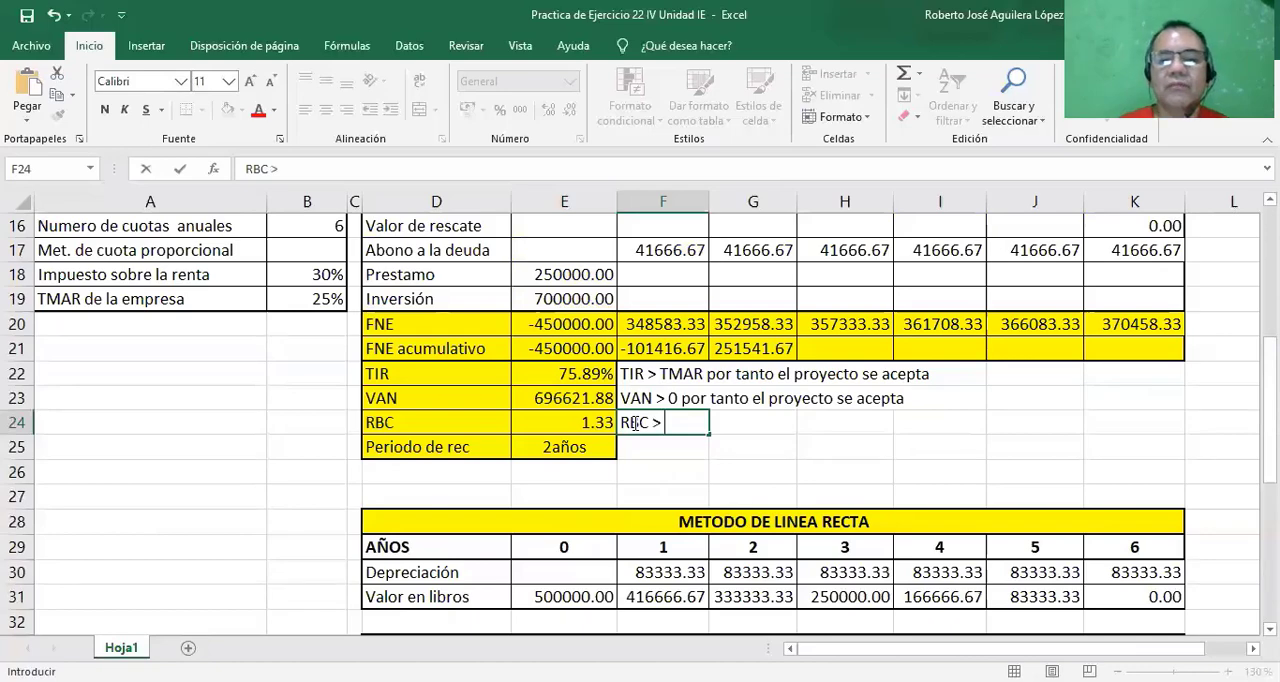
type("or")
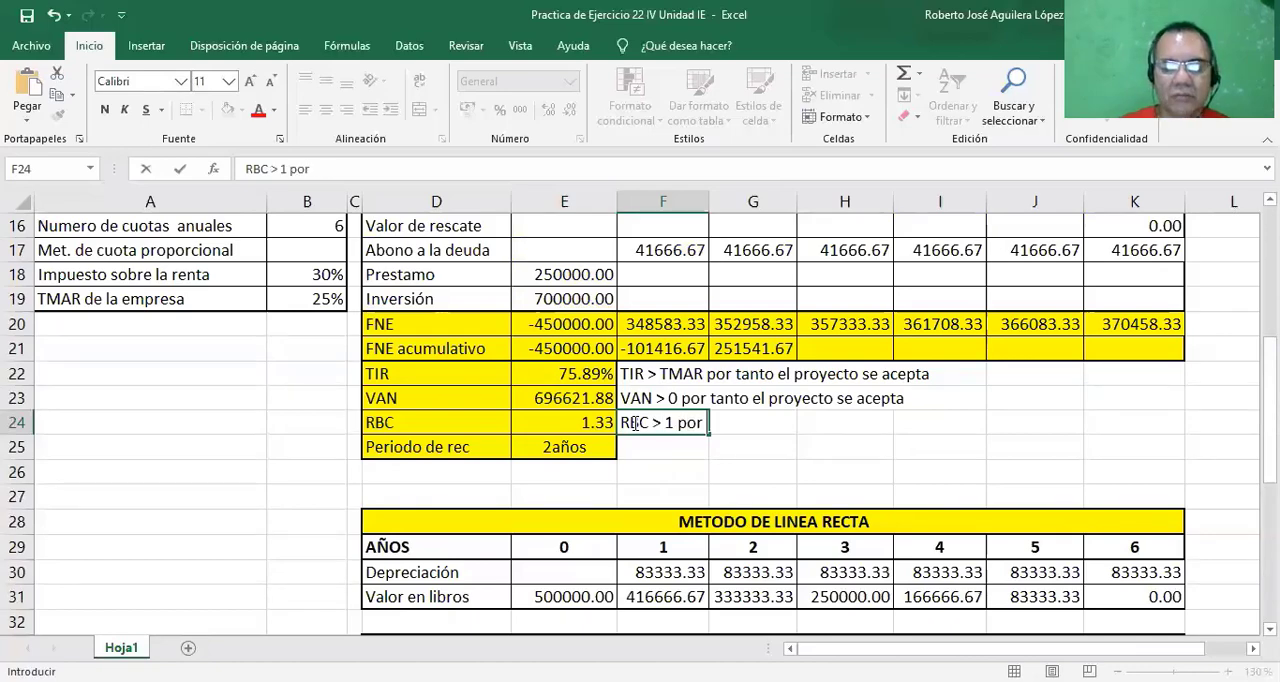
type(" tanto el pro")
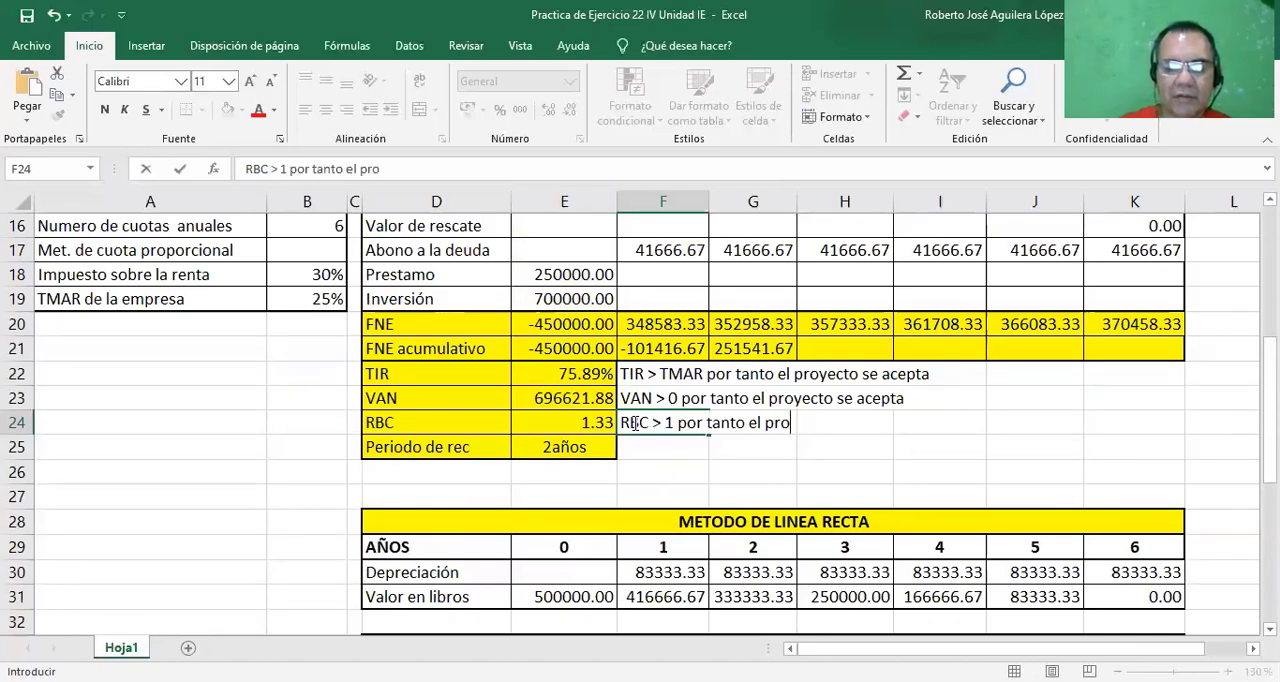
type("yecto se acpe")
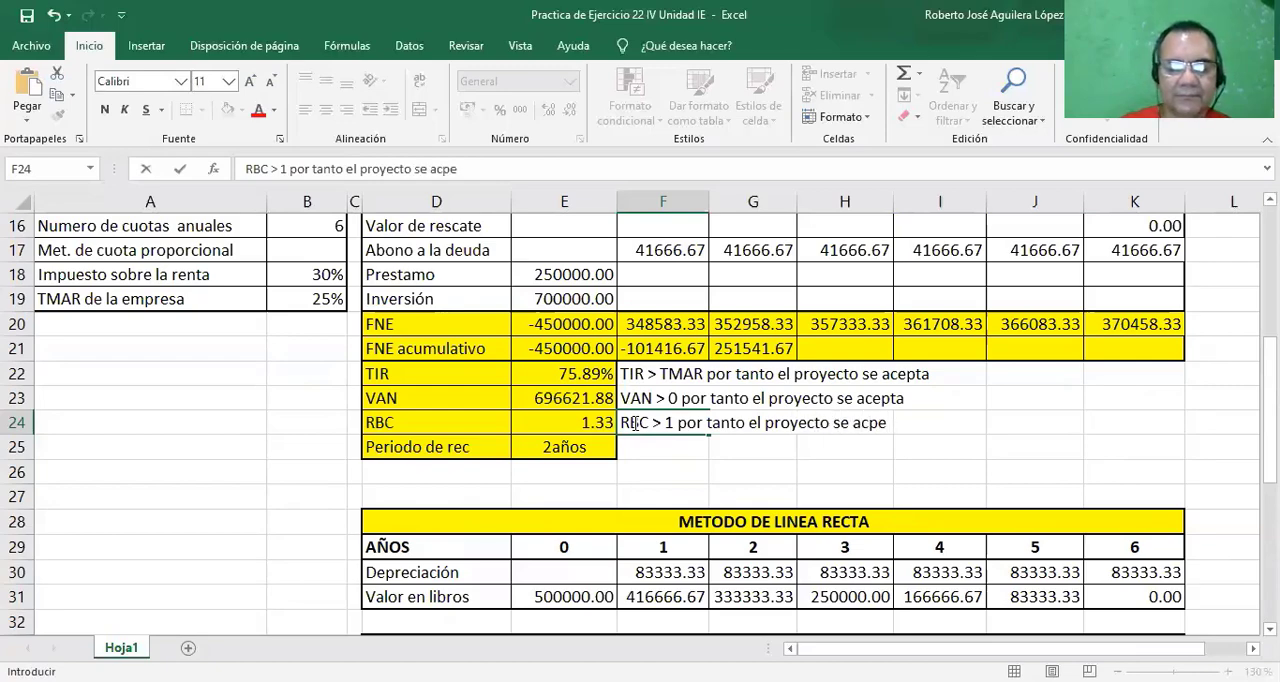
key("BackSpace")
key("BackSpace")
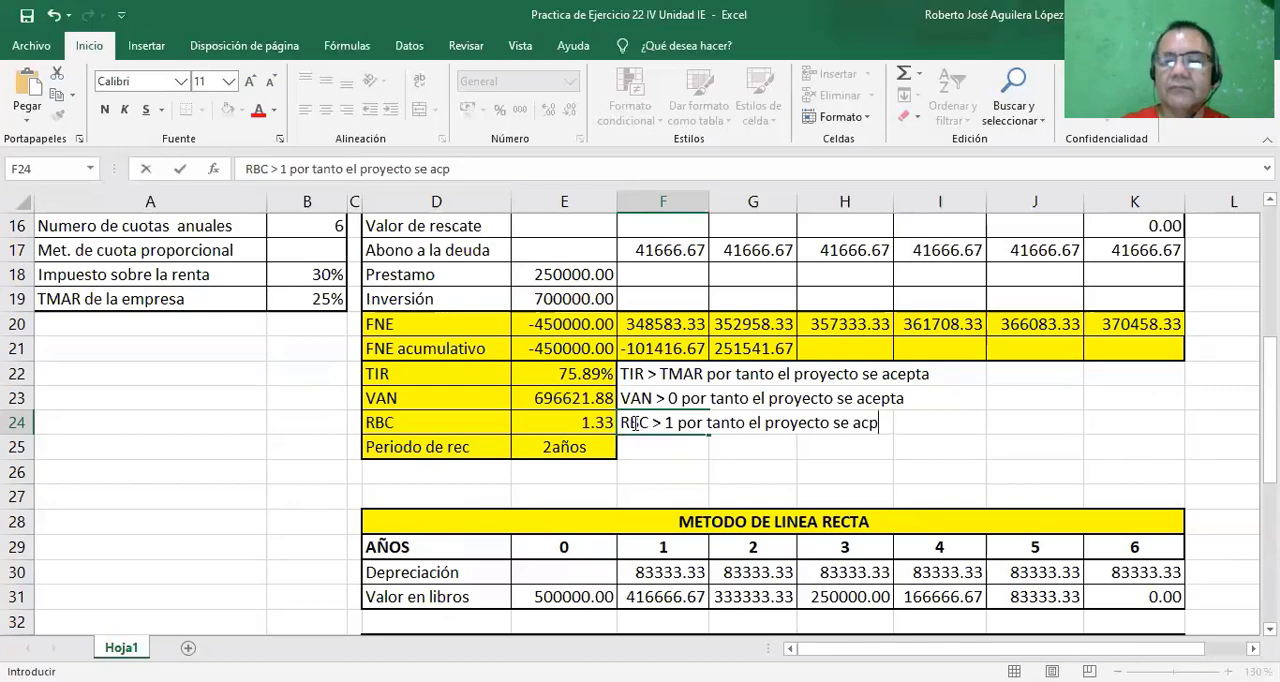
type("epta")
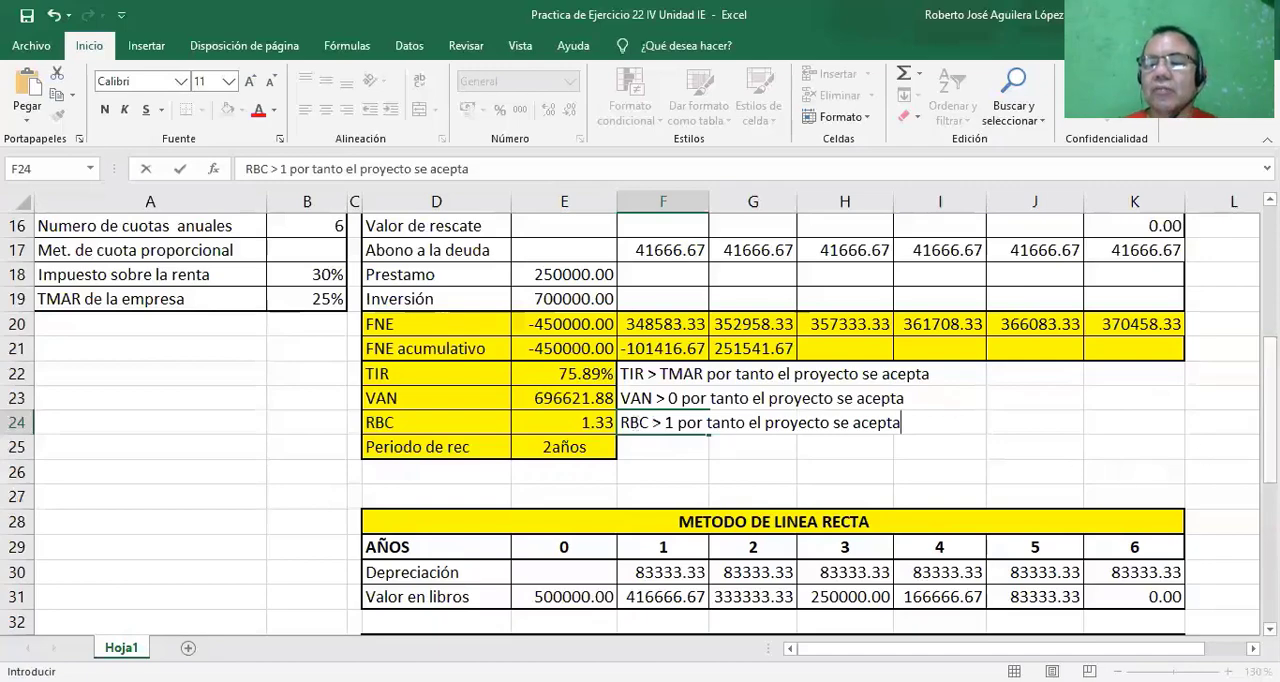
scroll(1208, 424, "up", 5)
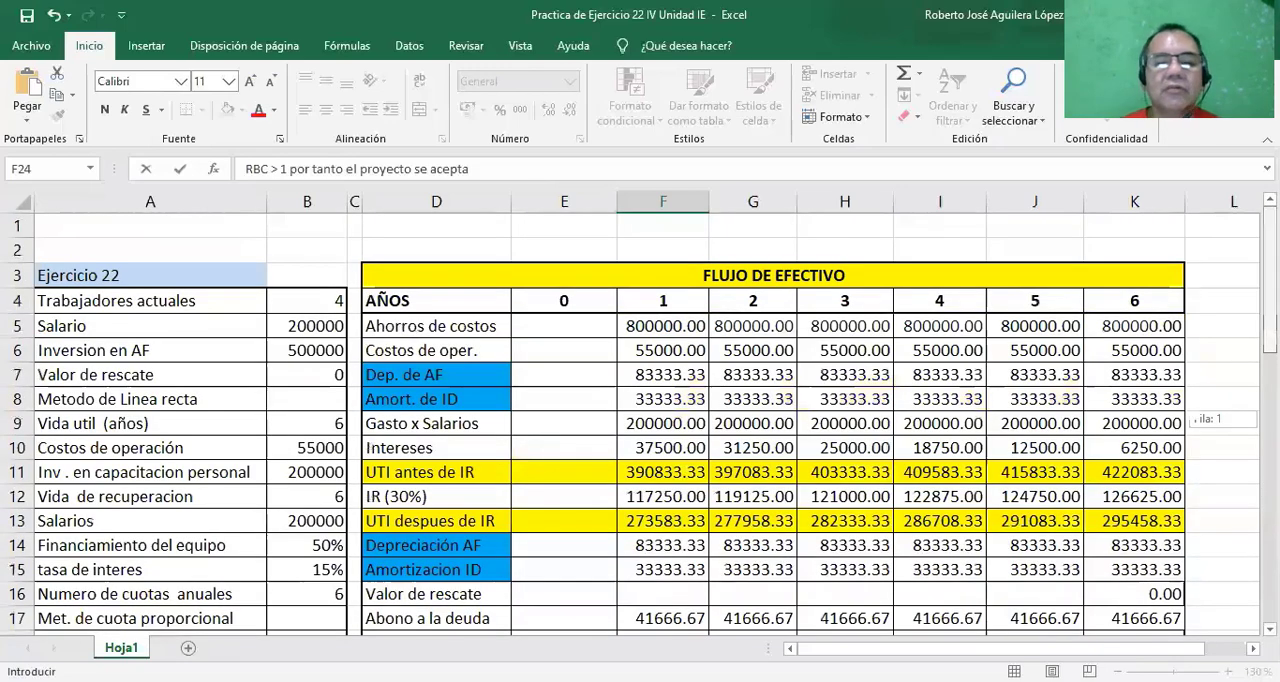